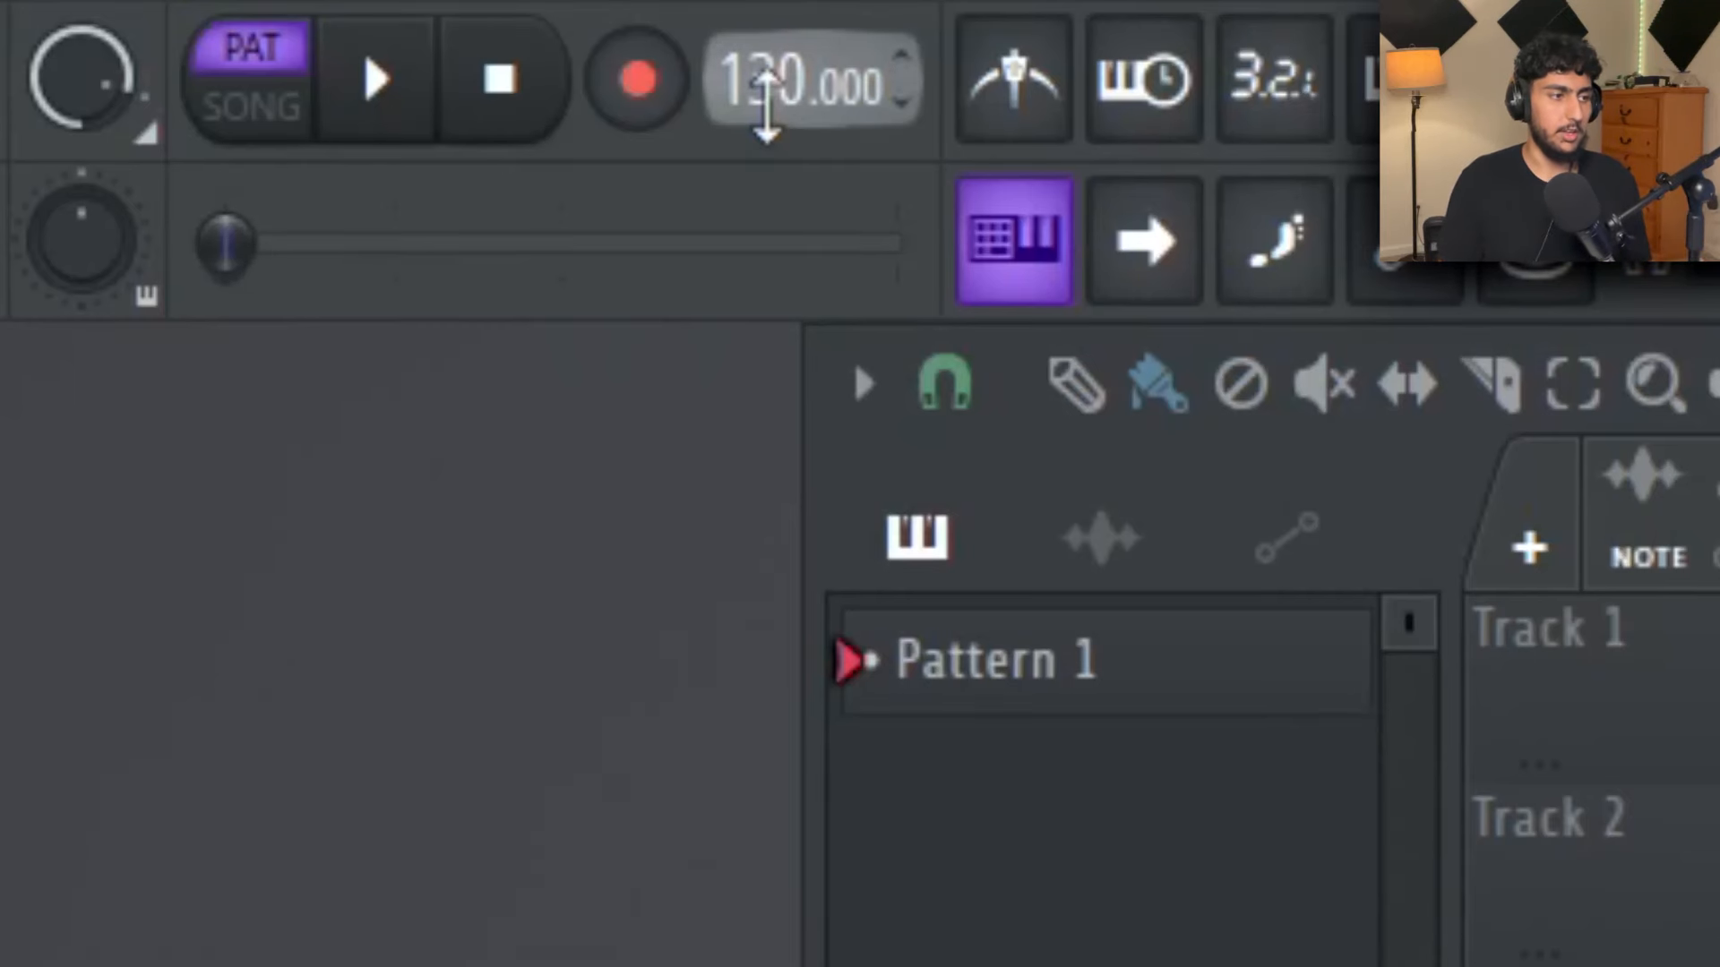
Step: Set the project tempo to 164 BPM
{"action": "right_click", "coordinate": [766, 103]}
{"action": "left_click", "coordinate": [1482, 867]}
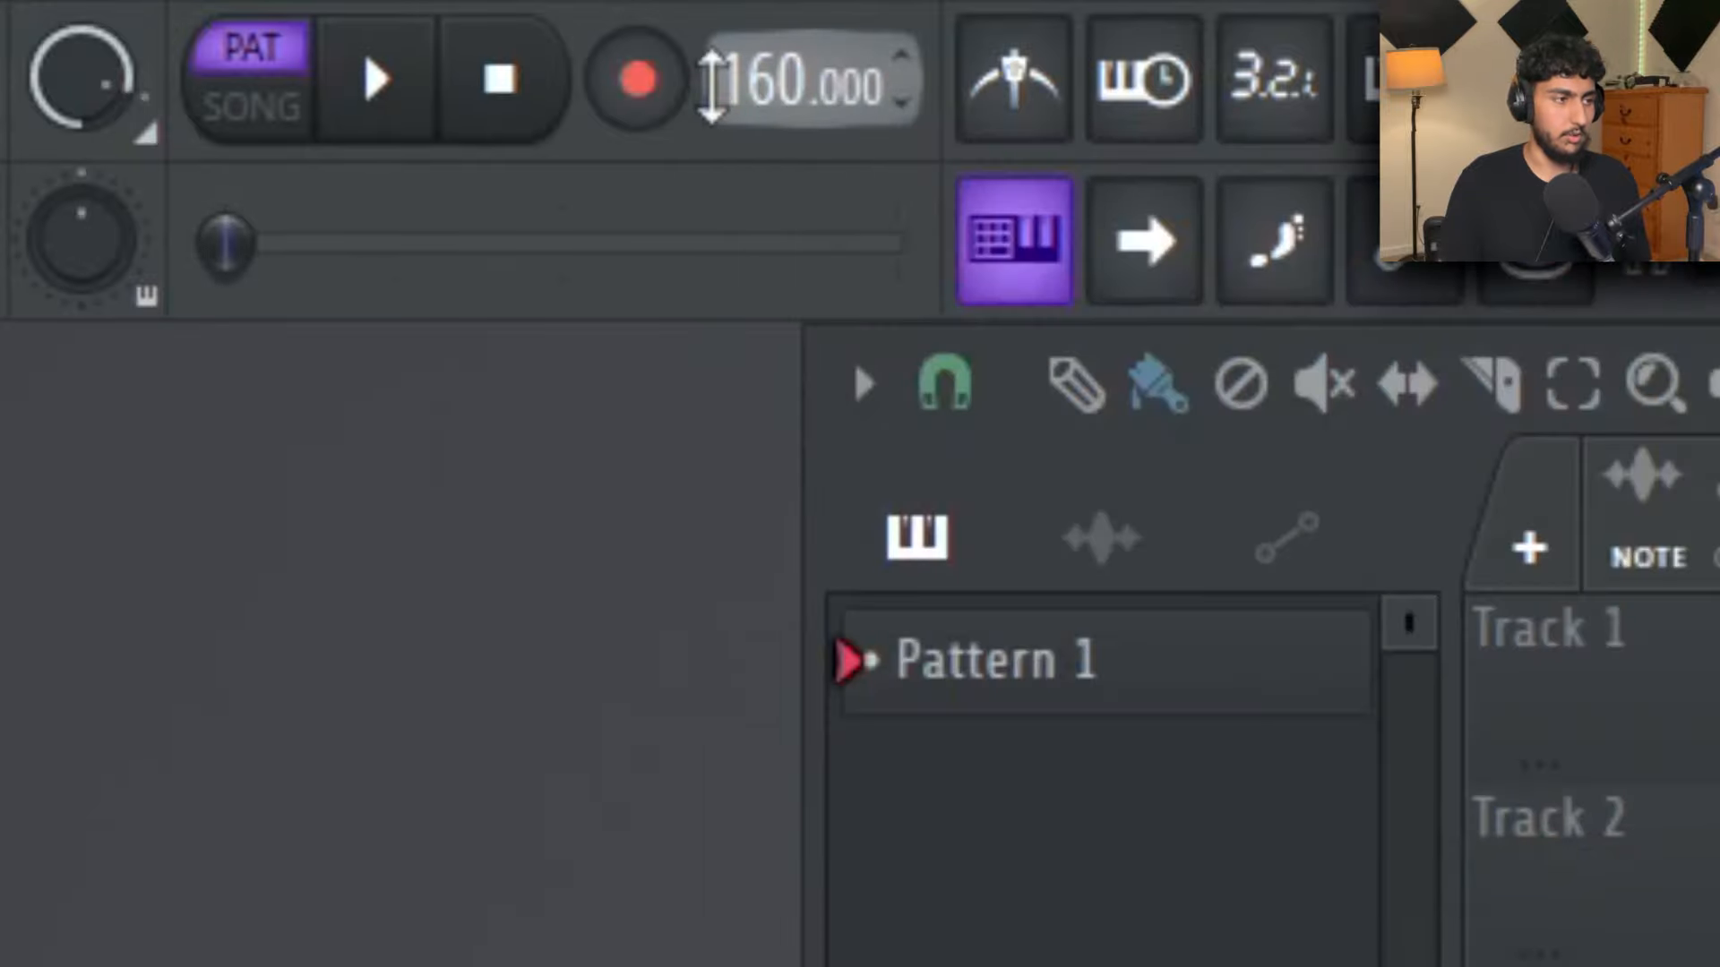
{"action": "scroll", "coordinate": [713, 85], "scroll_direction": "up", "scroll_amount": 6}
{"action": "scroll", "coordinate": [714, 85], "scroll_direction": "down", "scroll_amount": 2}
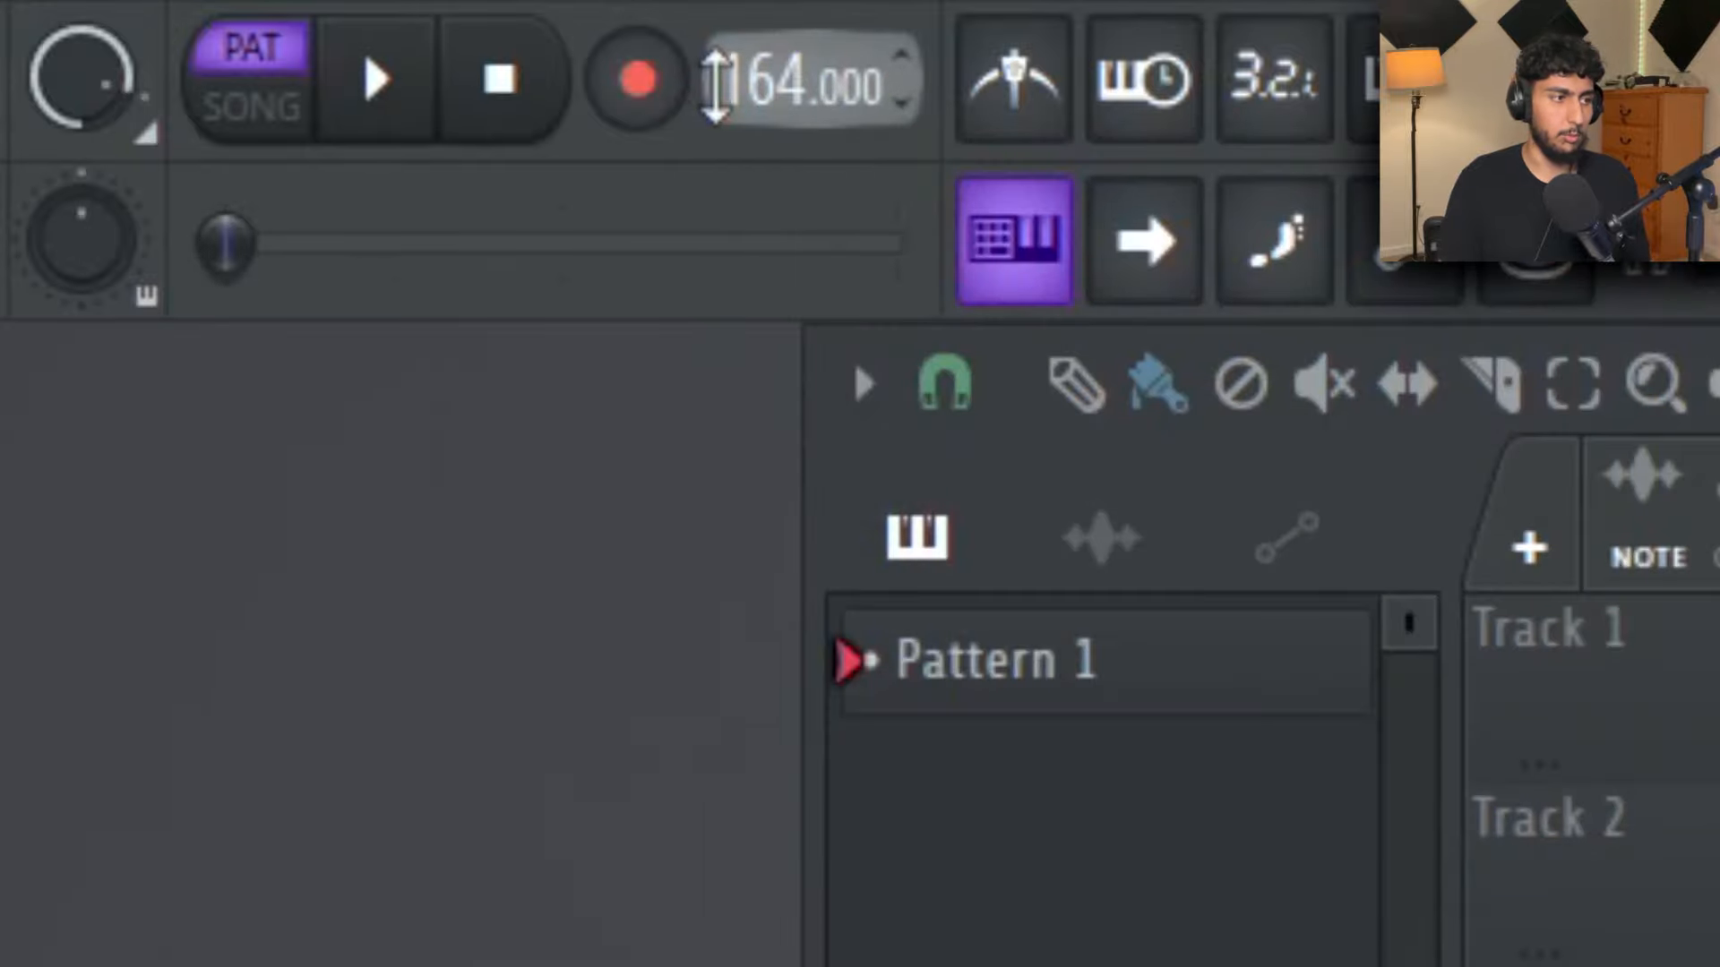
Step: Replace the Sampler channel's instrument in the Channel rack with Analog Lab V
{"action": "right_click", "coordinate": [461, 324]}
{"action": "mouse_move", "coordinate": [556, 511]}
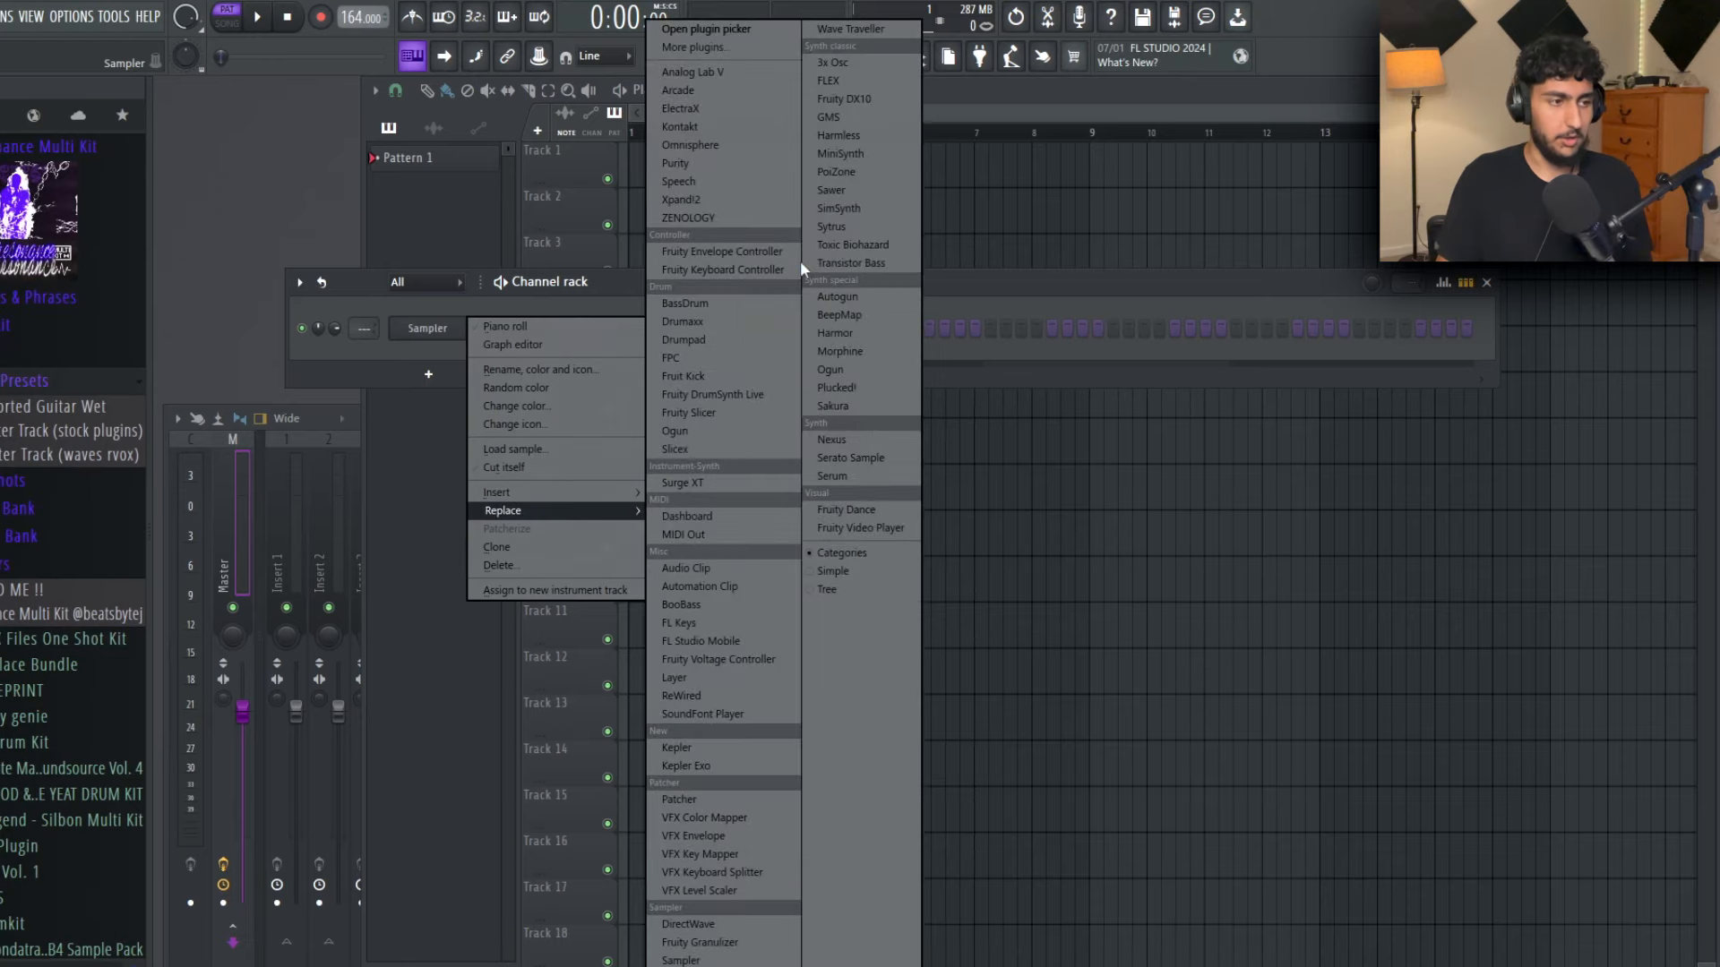
{"action": "left_click", "coordinate": [718, 72]}
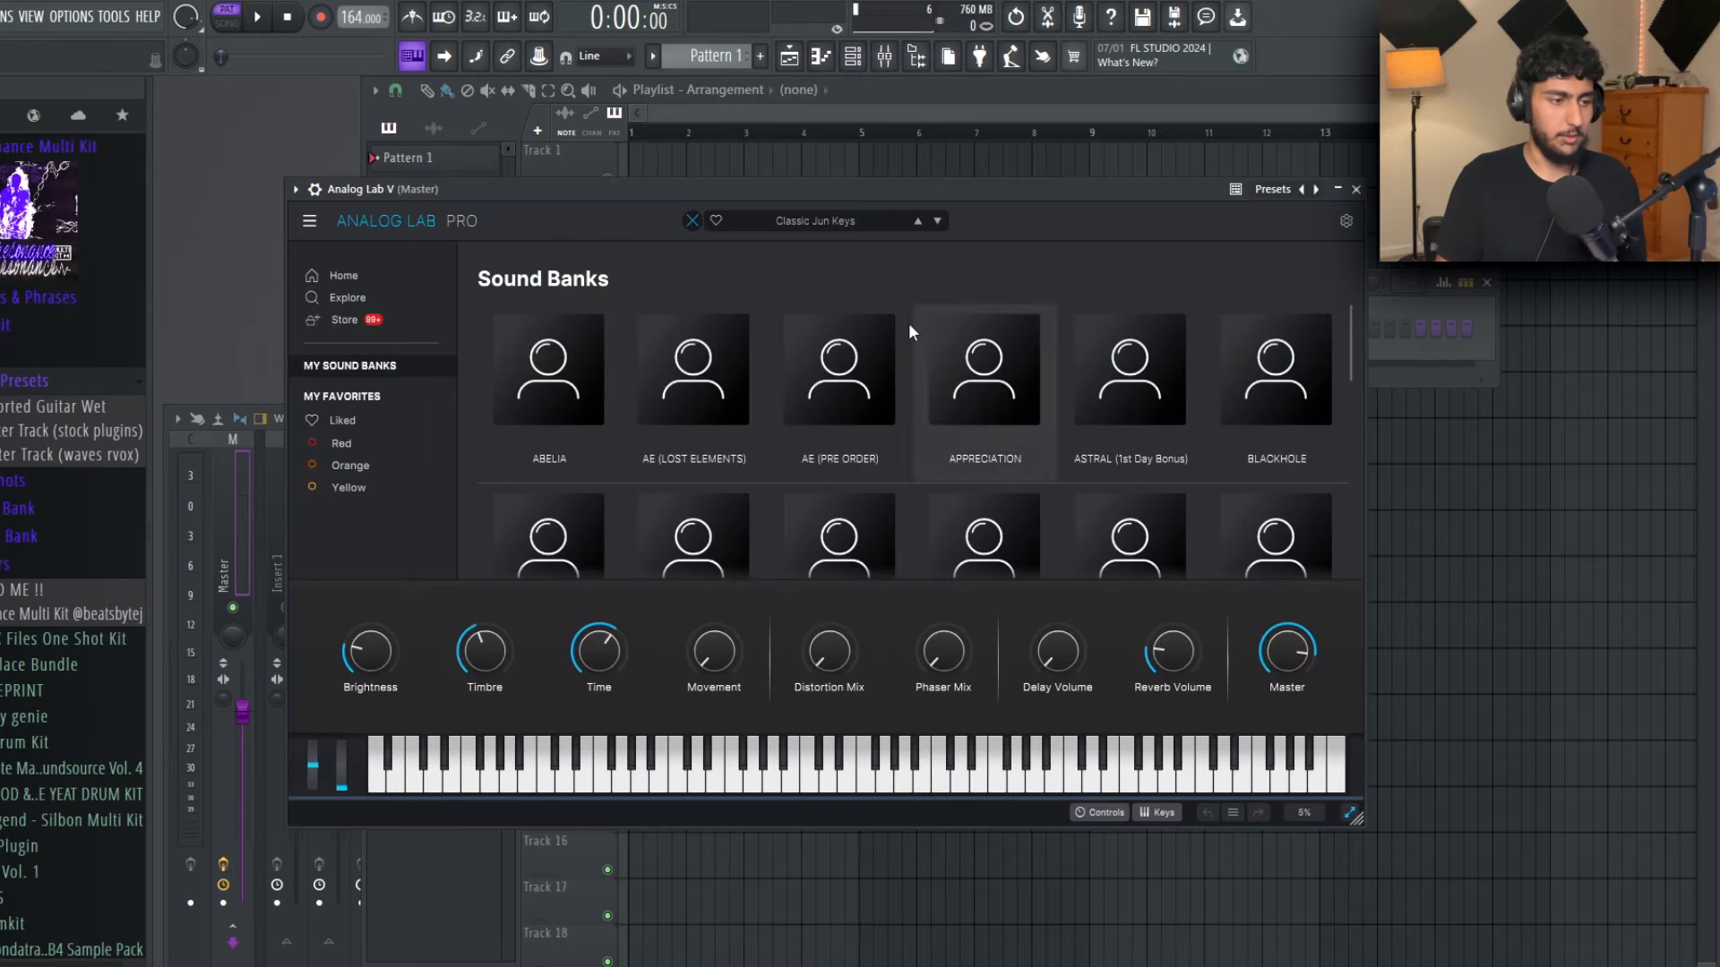
Step: Open the AE (PRE ORDER) sound bank in Analog Lab V and make the plugin window taller
{"action": "left_click", "coordinate": [847, 372]}
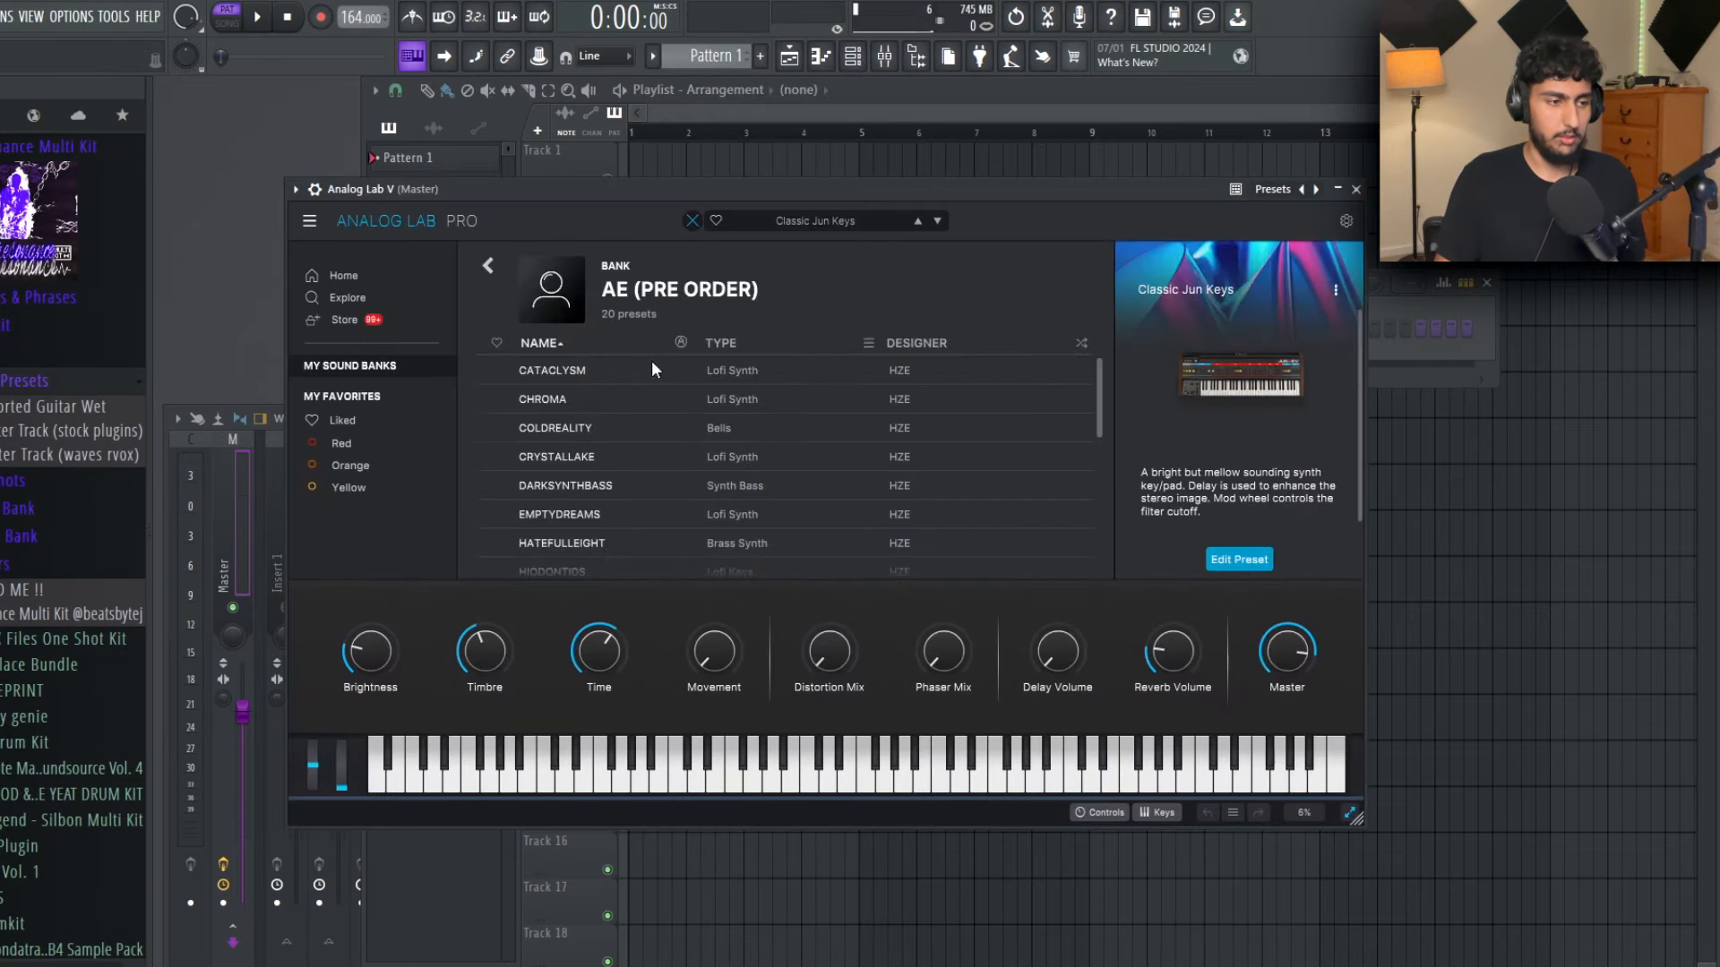
{"action": "left_click_drag", "start_coordinate": [908, 208], "coordinate": [919, 188]}
{"action": "left_click_drag", "start_coordinate": [1362, 803], "coordinate": [1362, 924]}
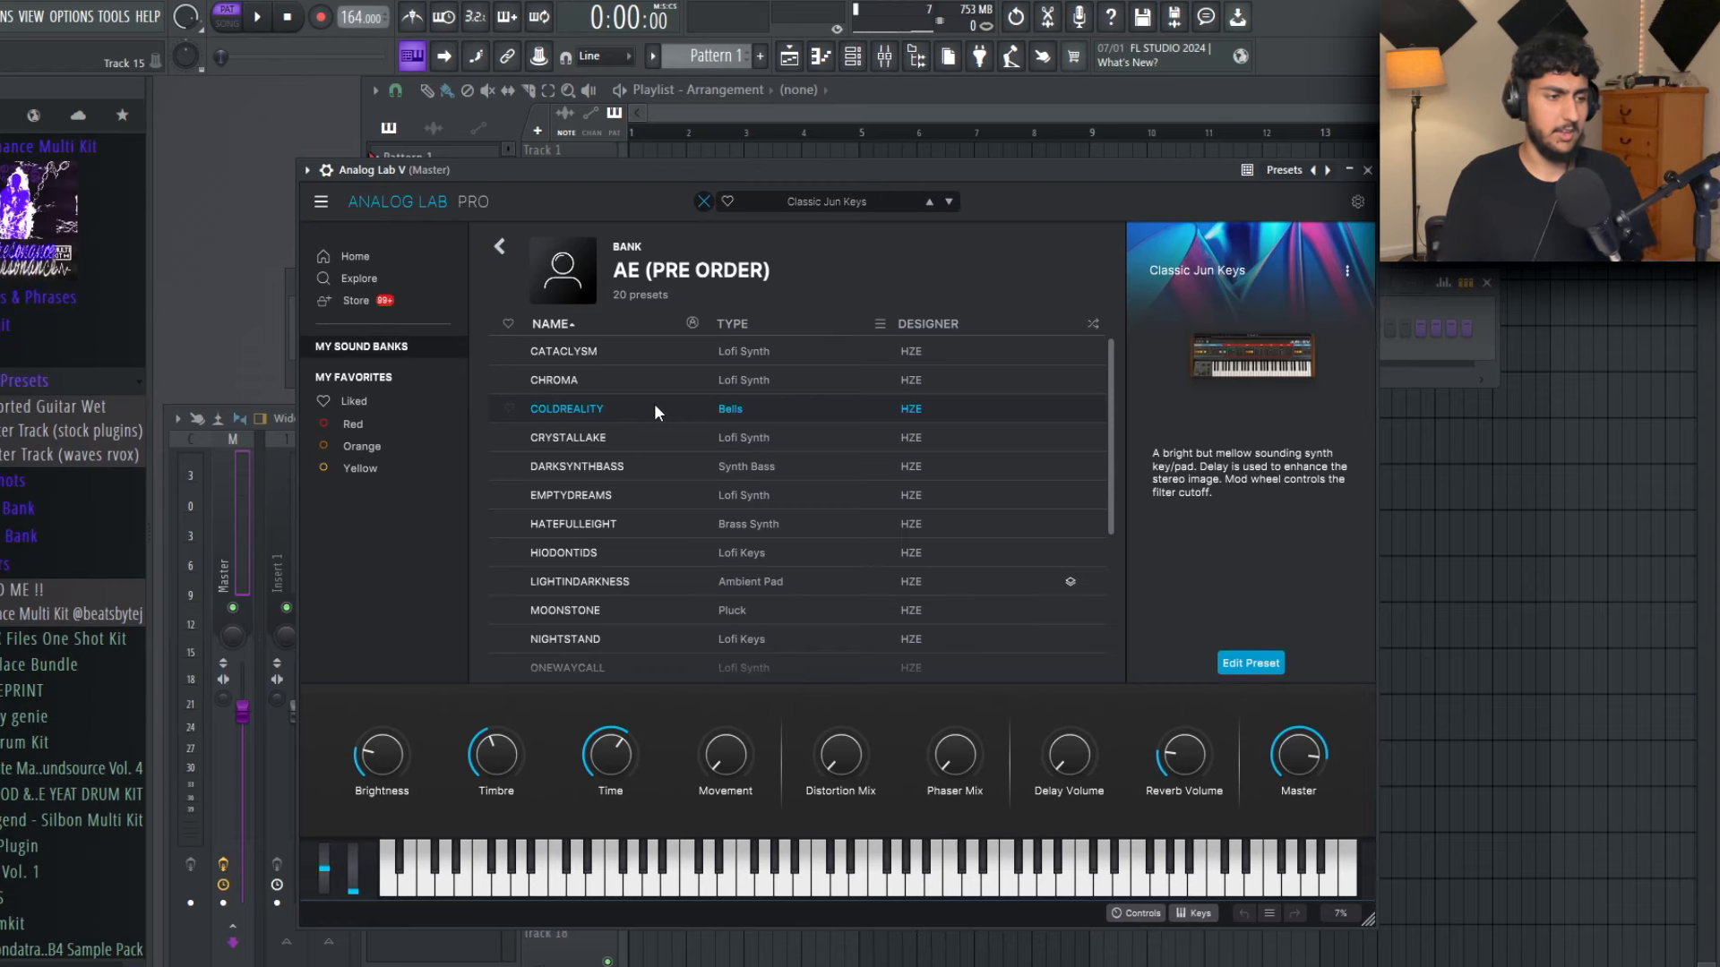
Step: Audition the COLDREALITY and CRYSTALLAKE presets from the bank, then load DARKSYNTHBASS
{"action": "left_click", "coordinate": [654, 409]}
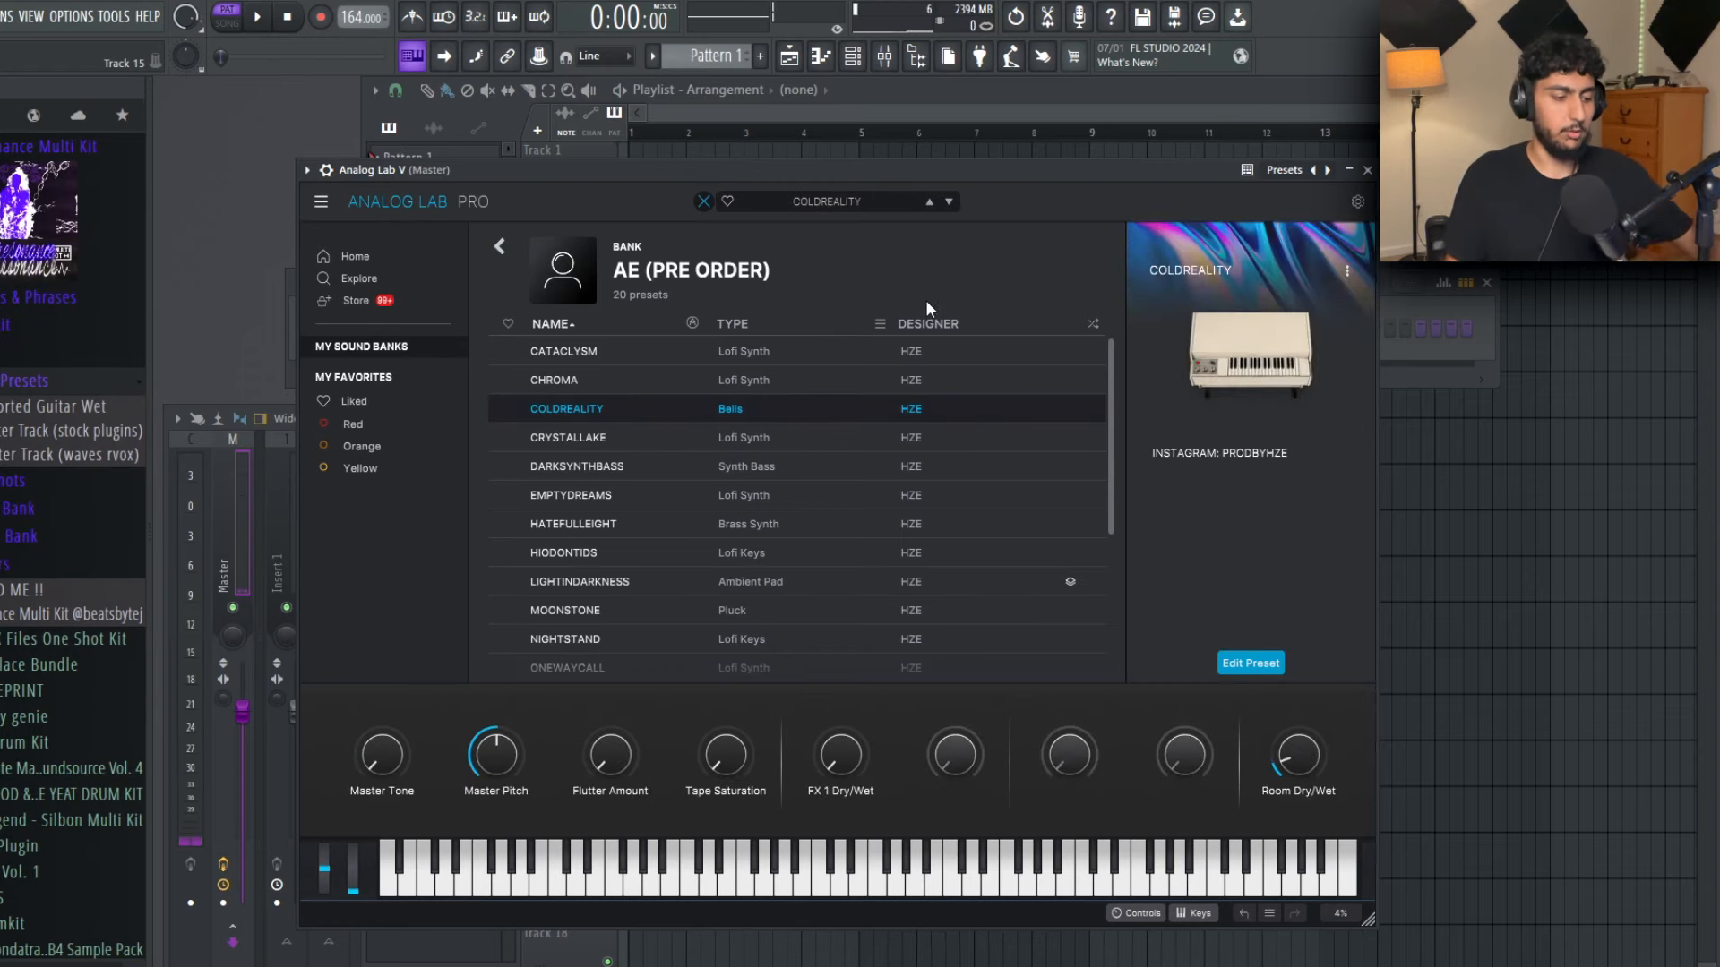
{"action": "left_click", "coordinate": [926, 194]}
{"action": "left_click_drag", "start_coordinate": [910, 177], "coordinate": [982, 173]}
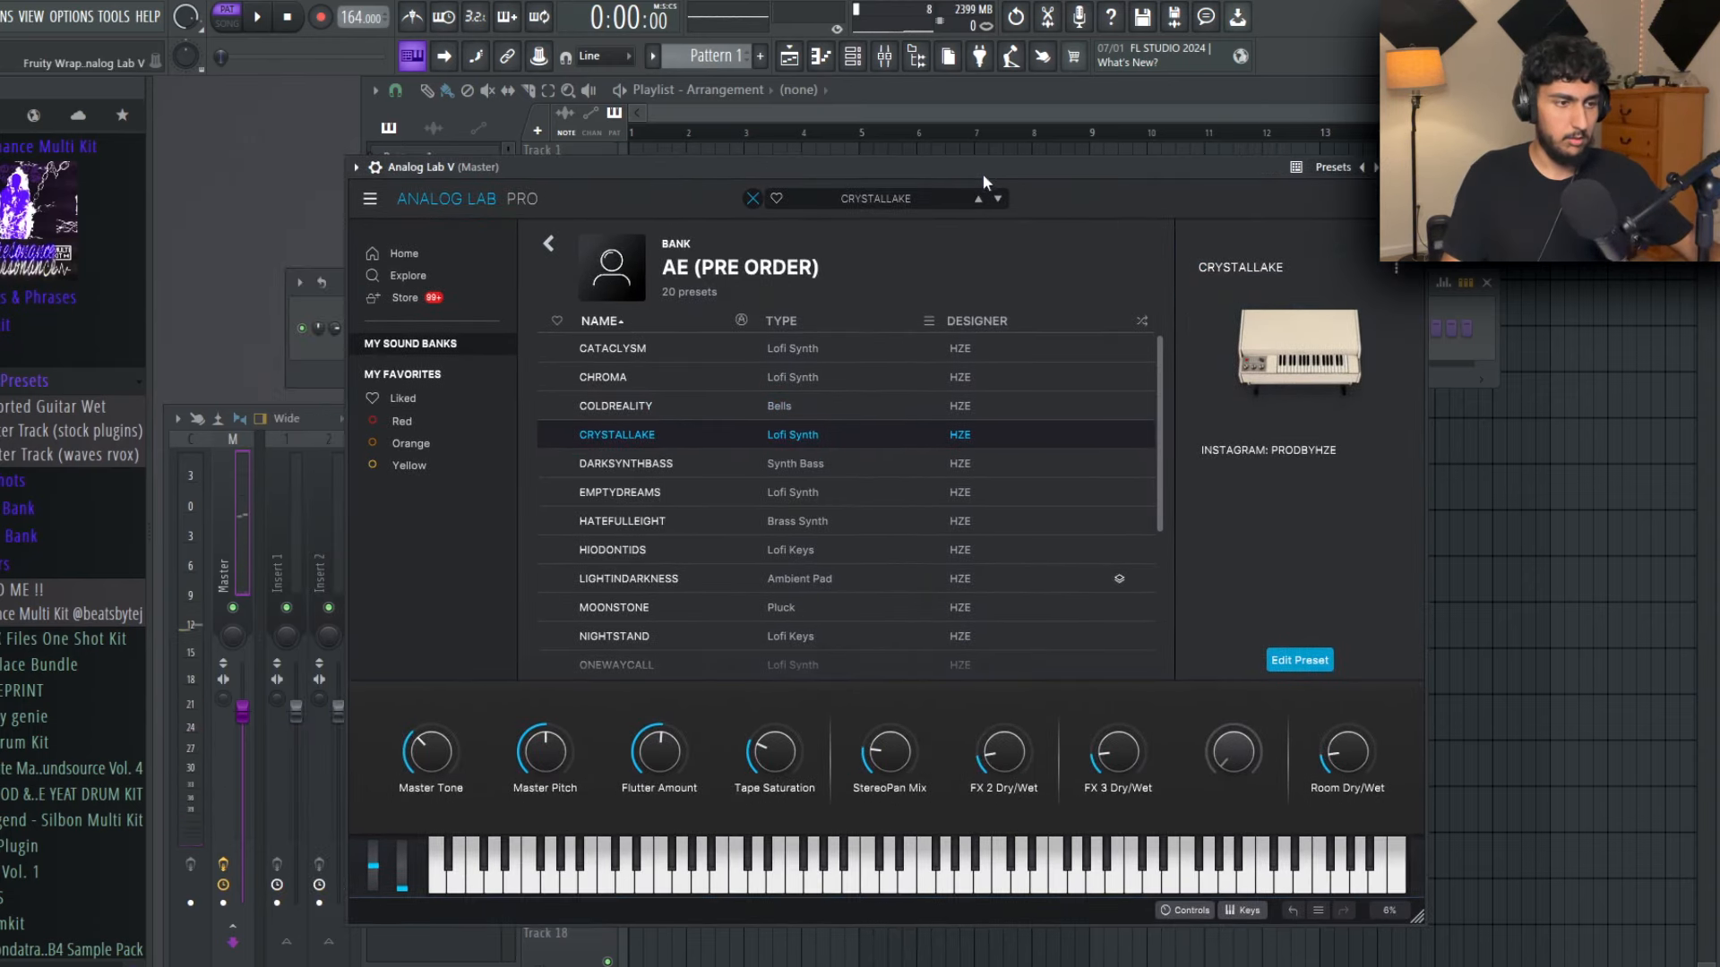
{"action": "left_click", "coordinate": [997, 198]}
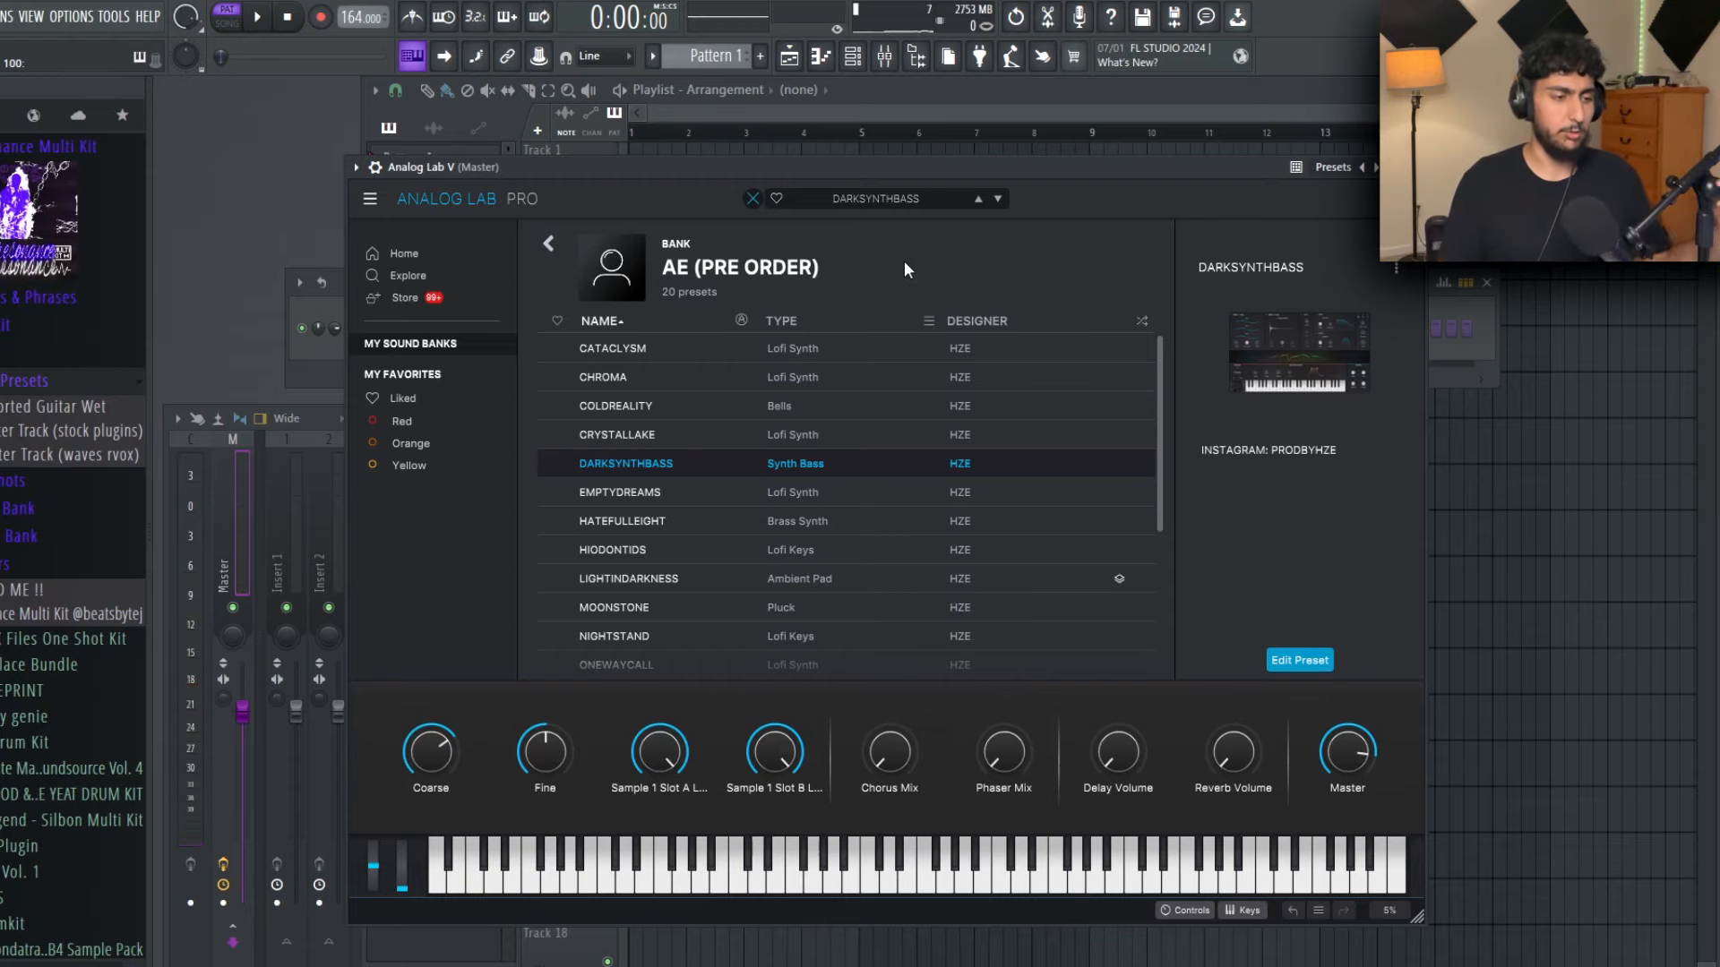
Step: Stamp a C# minor scale from C#5 to B5 in the Sampler channel's piano roll, stretched across four bars
{"action": "key", "text": "F7"}
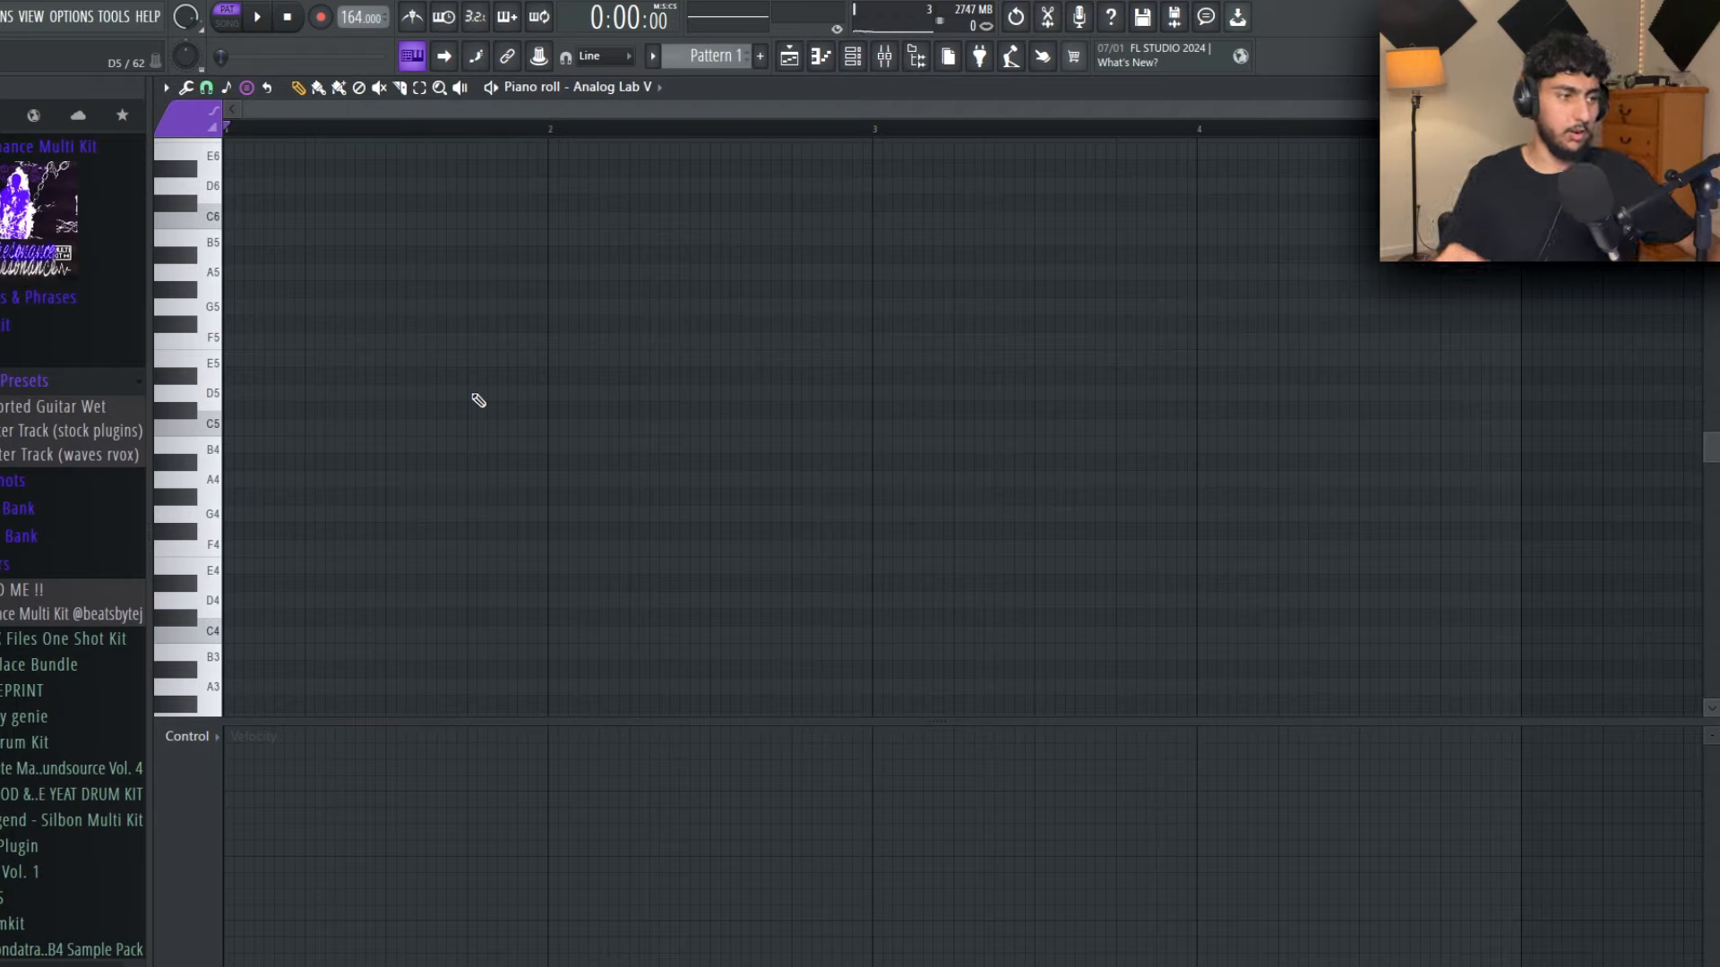
{"action": "left_click", "coordinate": [659, 87]}
{"action": "left_click", "coordinate": [645, 140]}
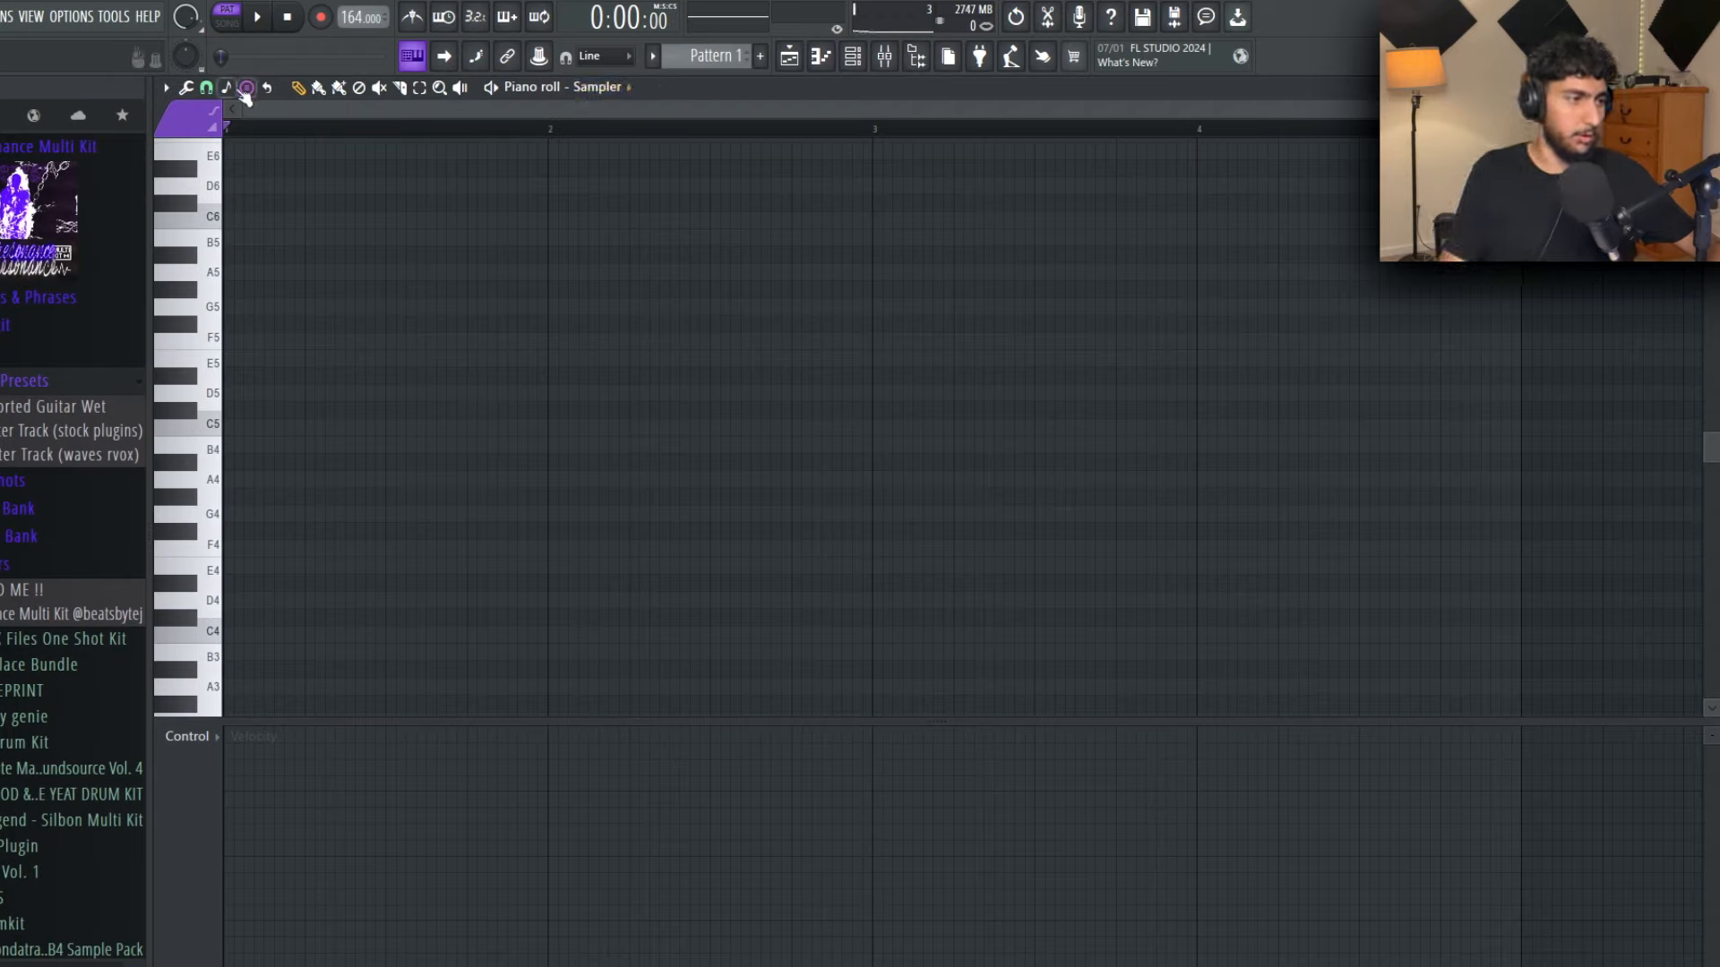
{"action": "left_click", "coordinate": [255, 411]}
{"action": "left_click_drag", "start_coordinate": [268, 410], "coordinate": [932, 416]}
{"action": "key", "text": "ctrl+a"}
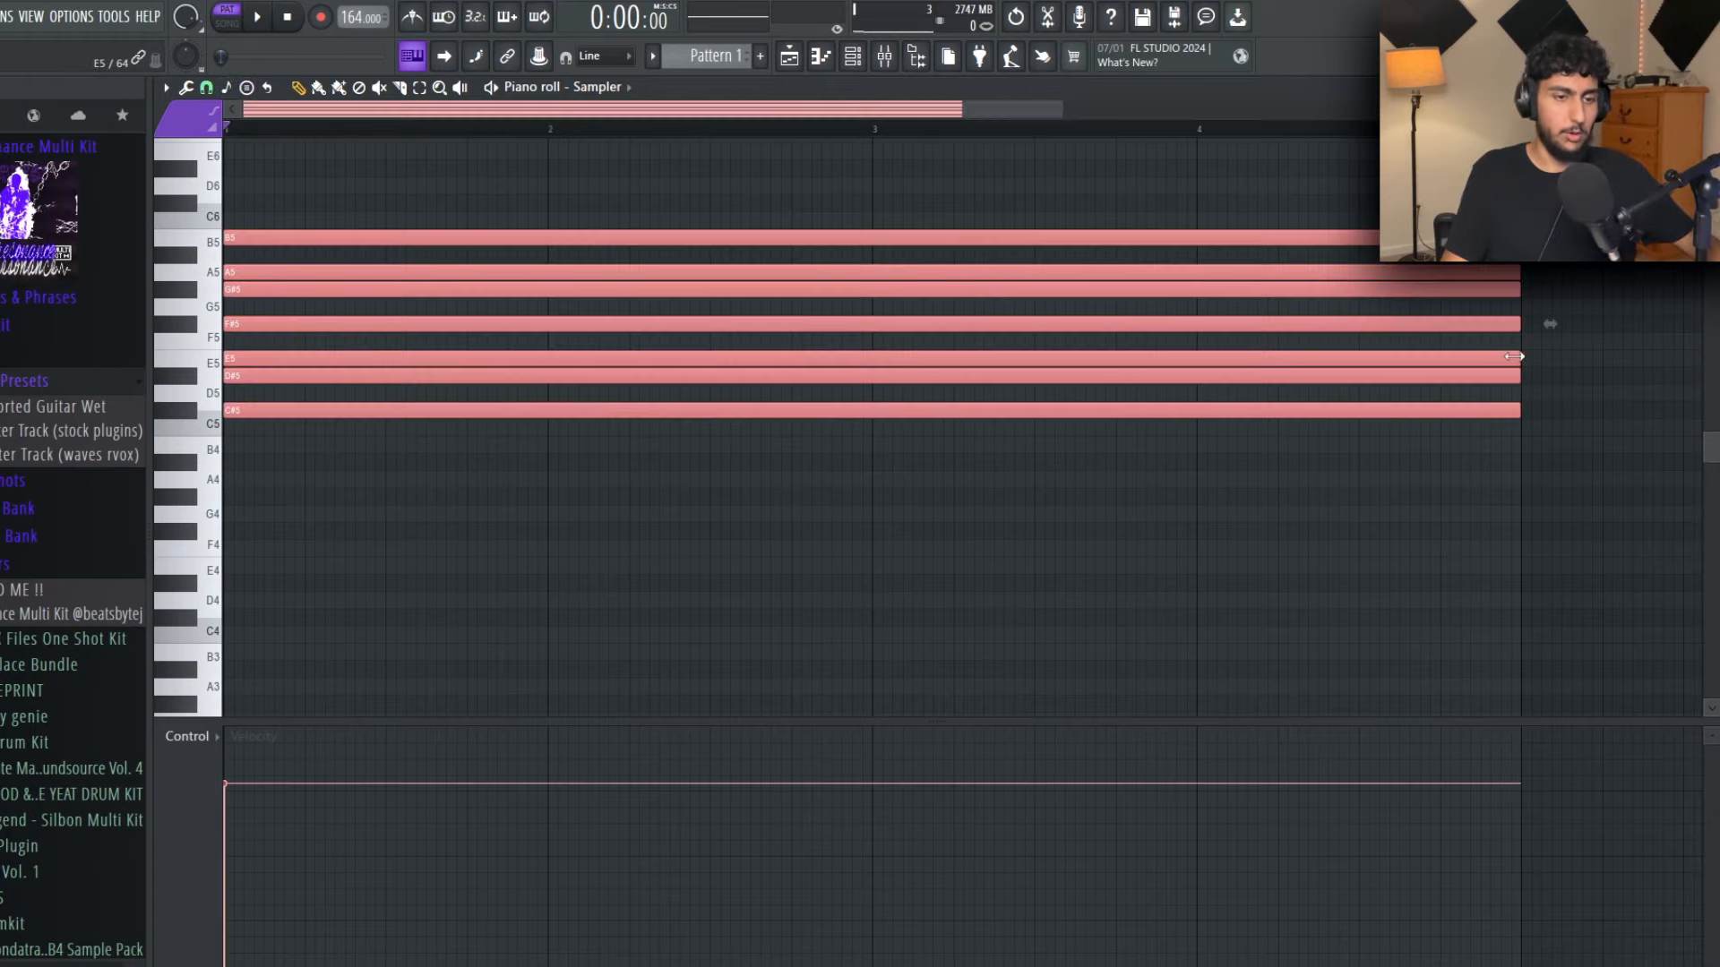
Step: Copy the four-bar scale notes into the neighbouring octaves as a reference for the melody and deselect them
{"action": "scroll", "coordinate": [260, 538], "scroll_direction": "up", "scroll_amount": 3}
{"action": "left_click_drag", "start_coordinate": [261, 534], "coordinate": [248, 323]}
{"action": "key", "text": "shift+Up"}
{"action": "key", "text": "ctrl+c"}
{"action": "key", "text": "ctrl+v"}
{"action": "key", "text": "ctrl+Down"}
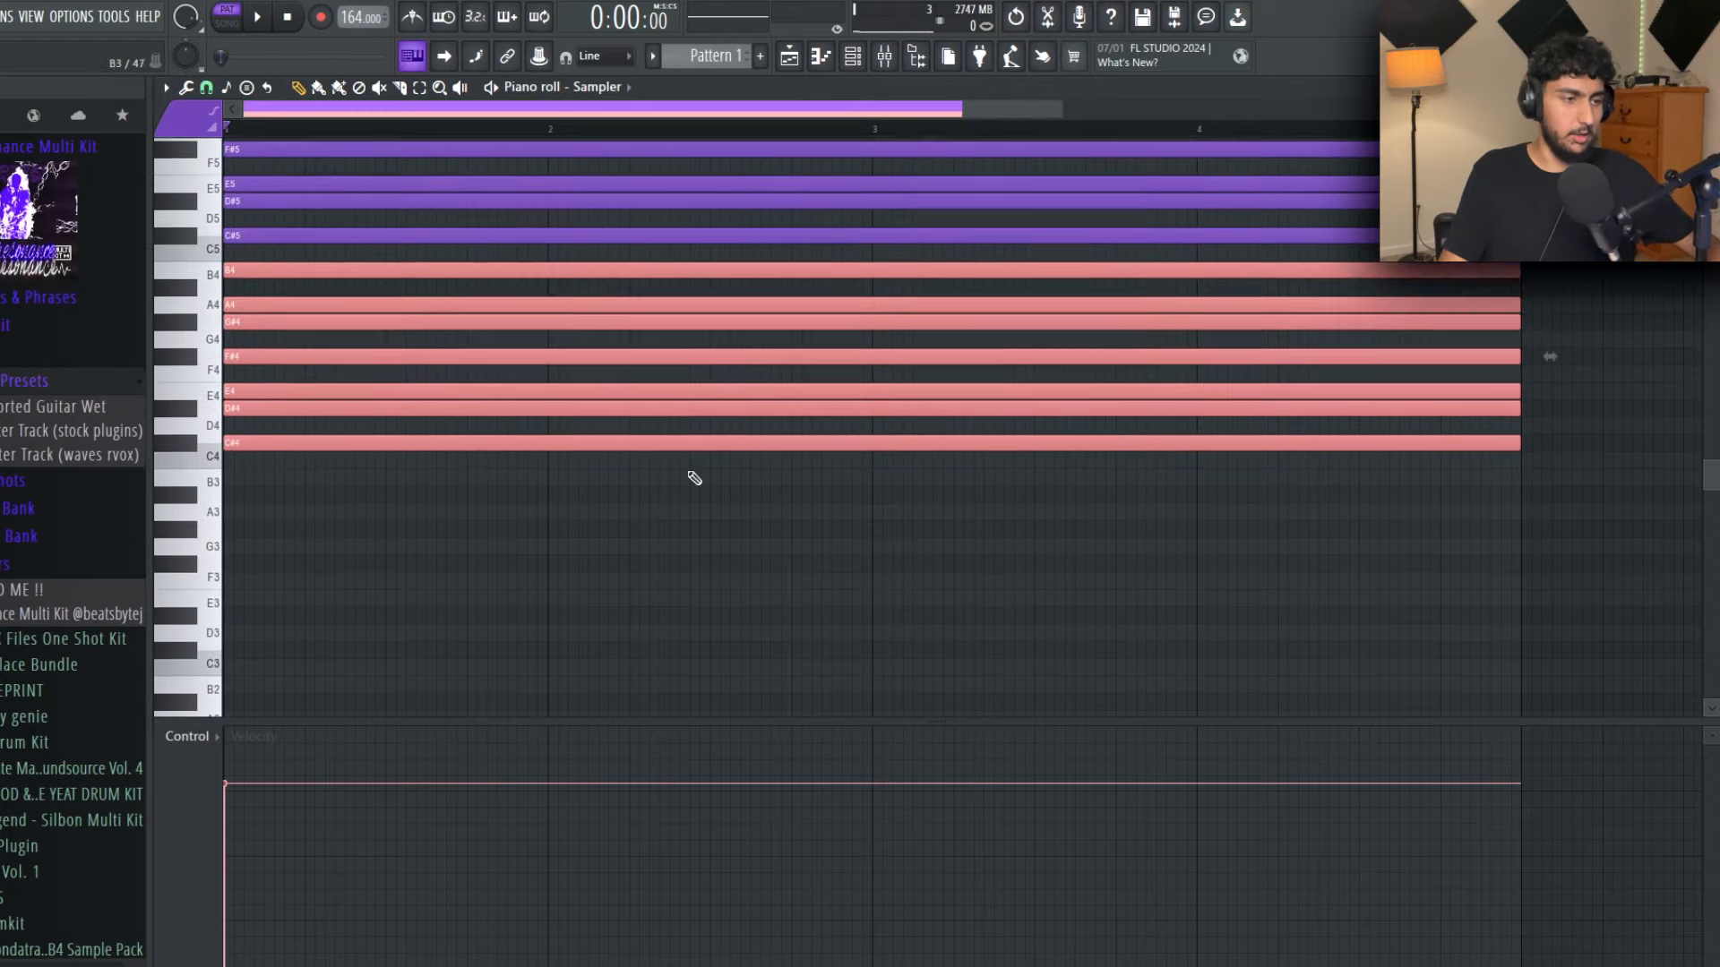
{"action": "key", "text": "ctrl+Down"}
{"action": "key", "text": "ctrl+d"}
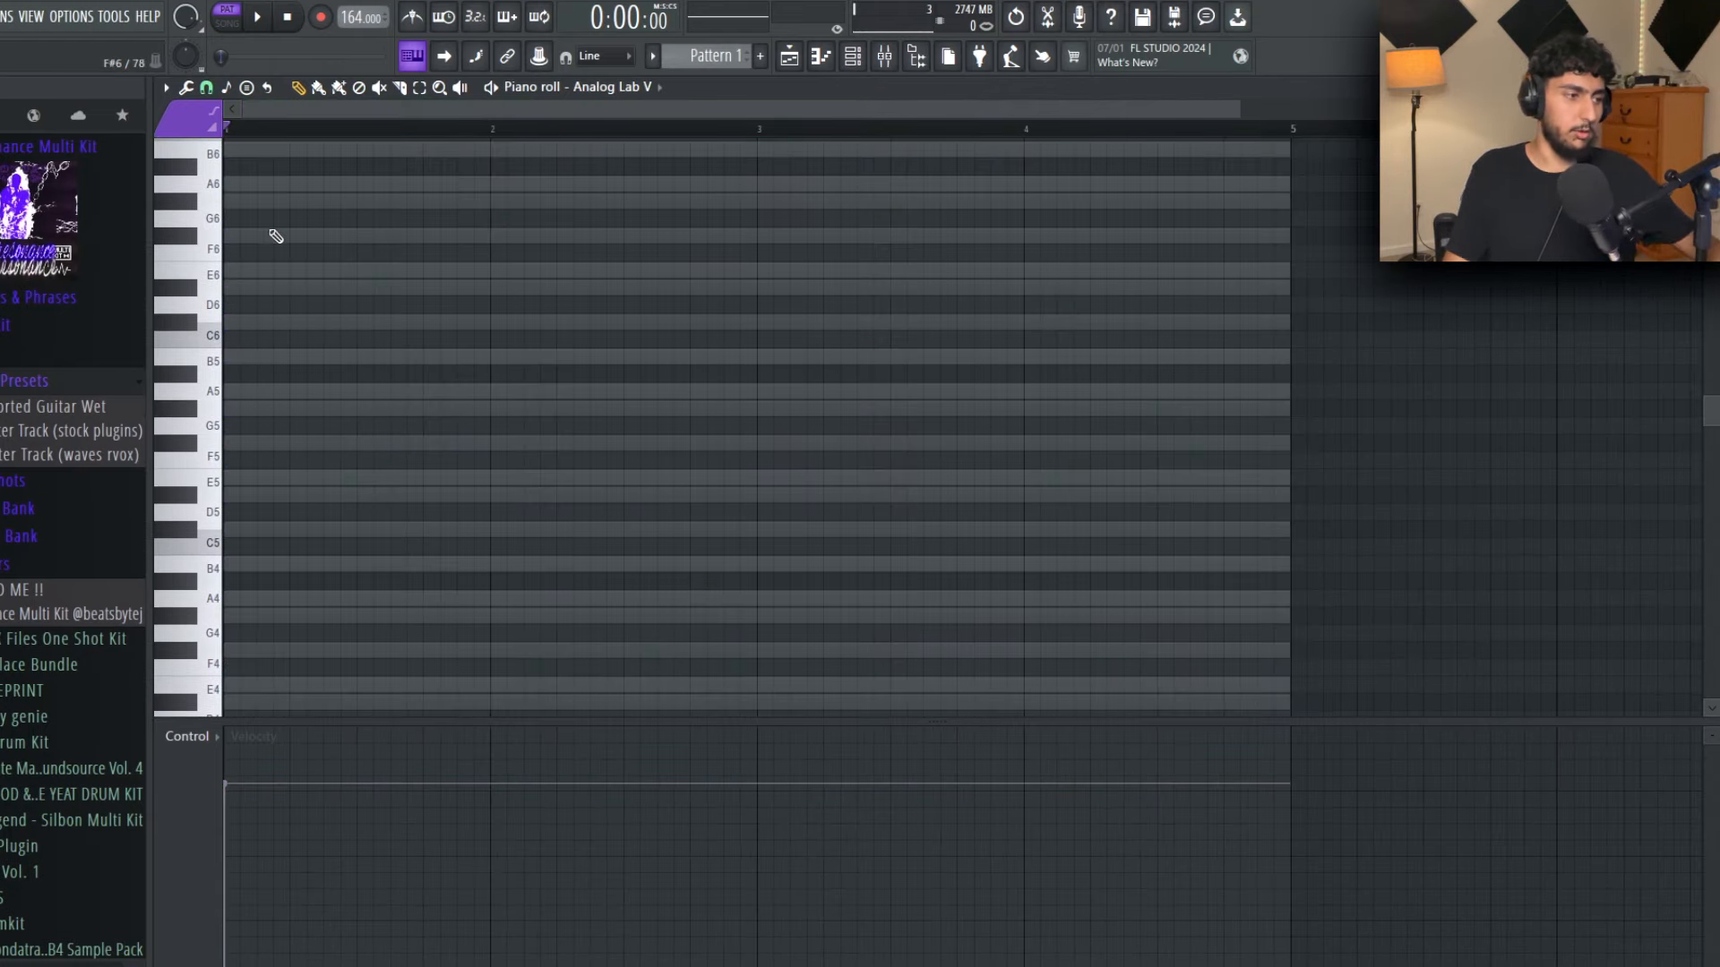
Step: Start the melody in the Analog Lab V piano roll with consecutive eighth notes E6, D#6 and G#5, and play it back
{"action": "scroll", "coordinate": [296, 374], "scroll_direction": "up", "scroll_amount": 1}
{"action": "scroll", "coordinate": [260, 381], "scroll_direction": "down", "scroll_amount": 1}
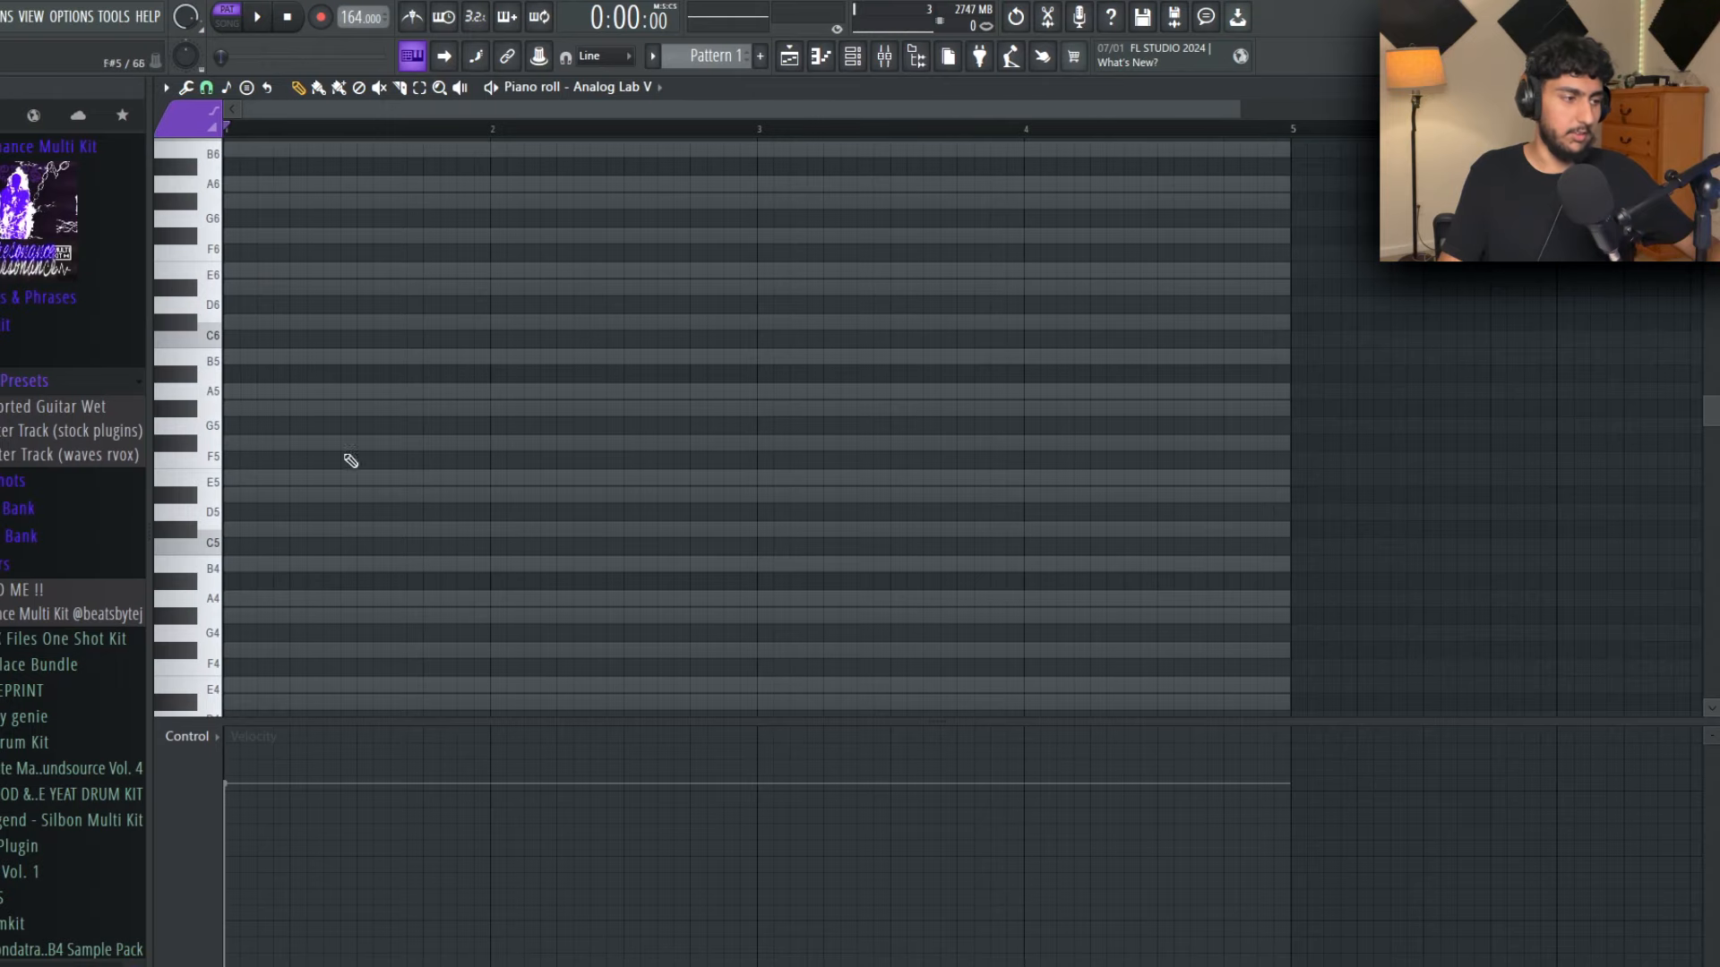
{"action": "left_click", "coordinate": [273, 280]}
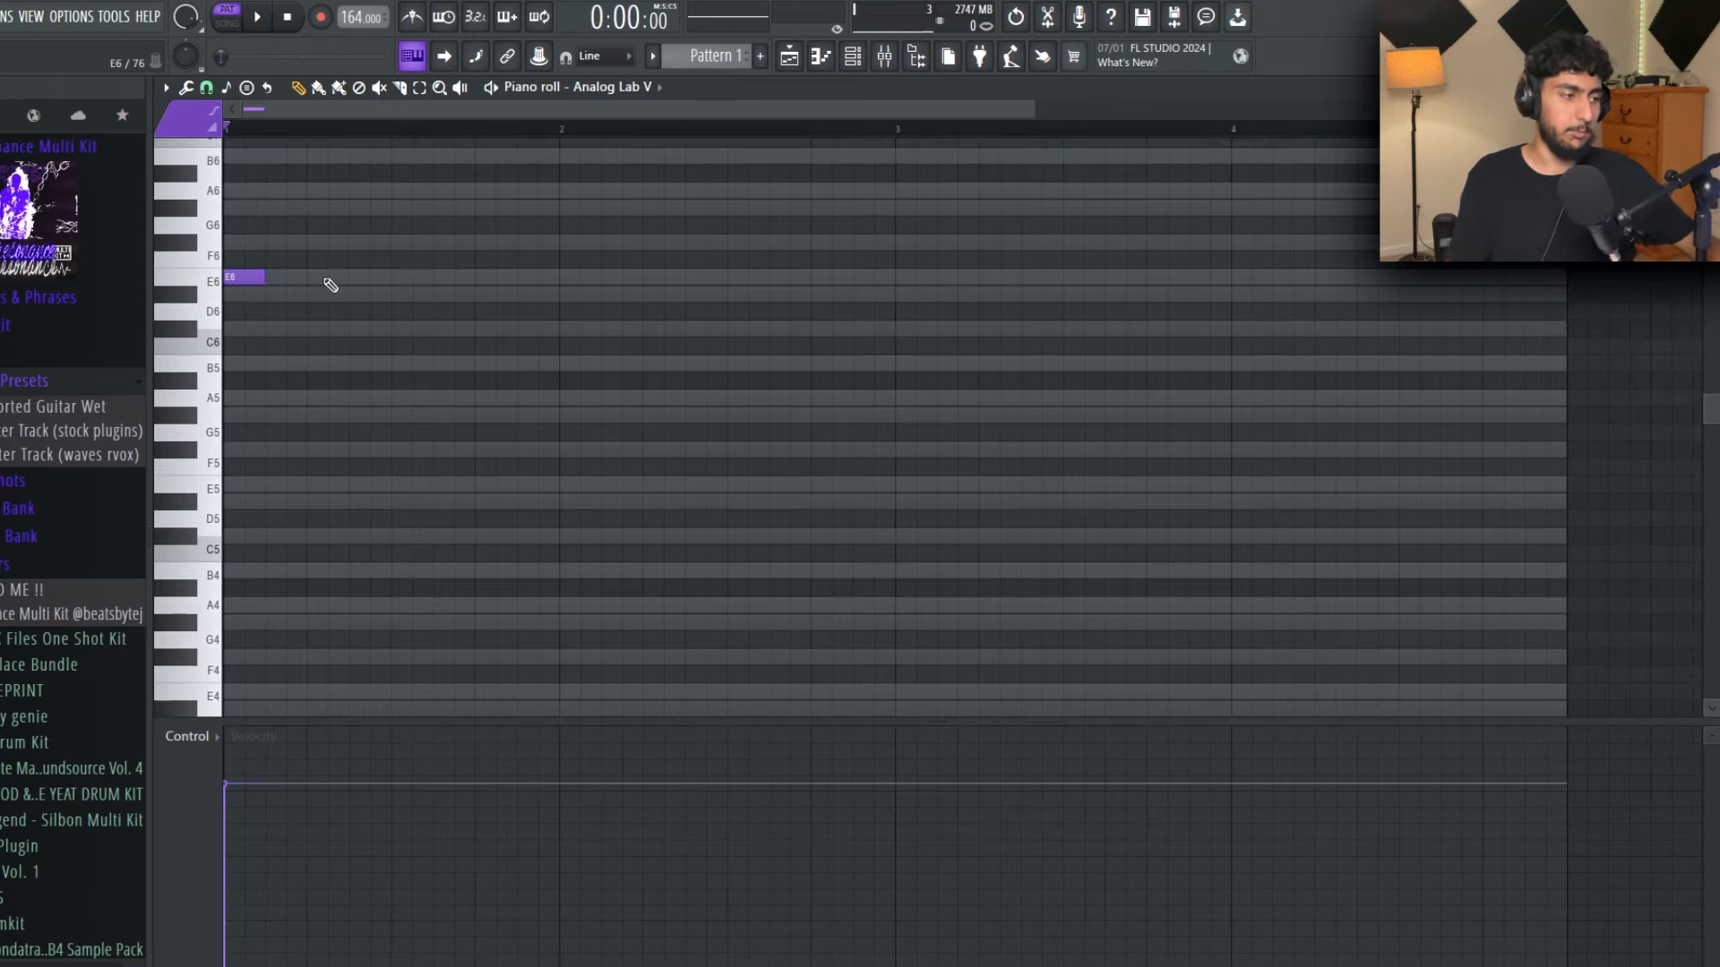
{"action": "left_click", "coordinate": [284, 294]}
{"action": "mouse_move", "coordinate": [309, 384]}
{"action": "left_mouse_down"}
{"action": "mouse_move", "coordinate": [310, 365]}
{"action": "mouse_move", "coordinate": [303, 392]}
{"action": "mouse_move", "coordinate": [353, 403]}
{"action": "mouse_move", "coordinate": [301, 414]}
{"action": "left_mouse_up"}
{"action": "key", "text": "space"}
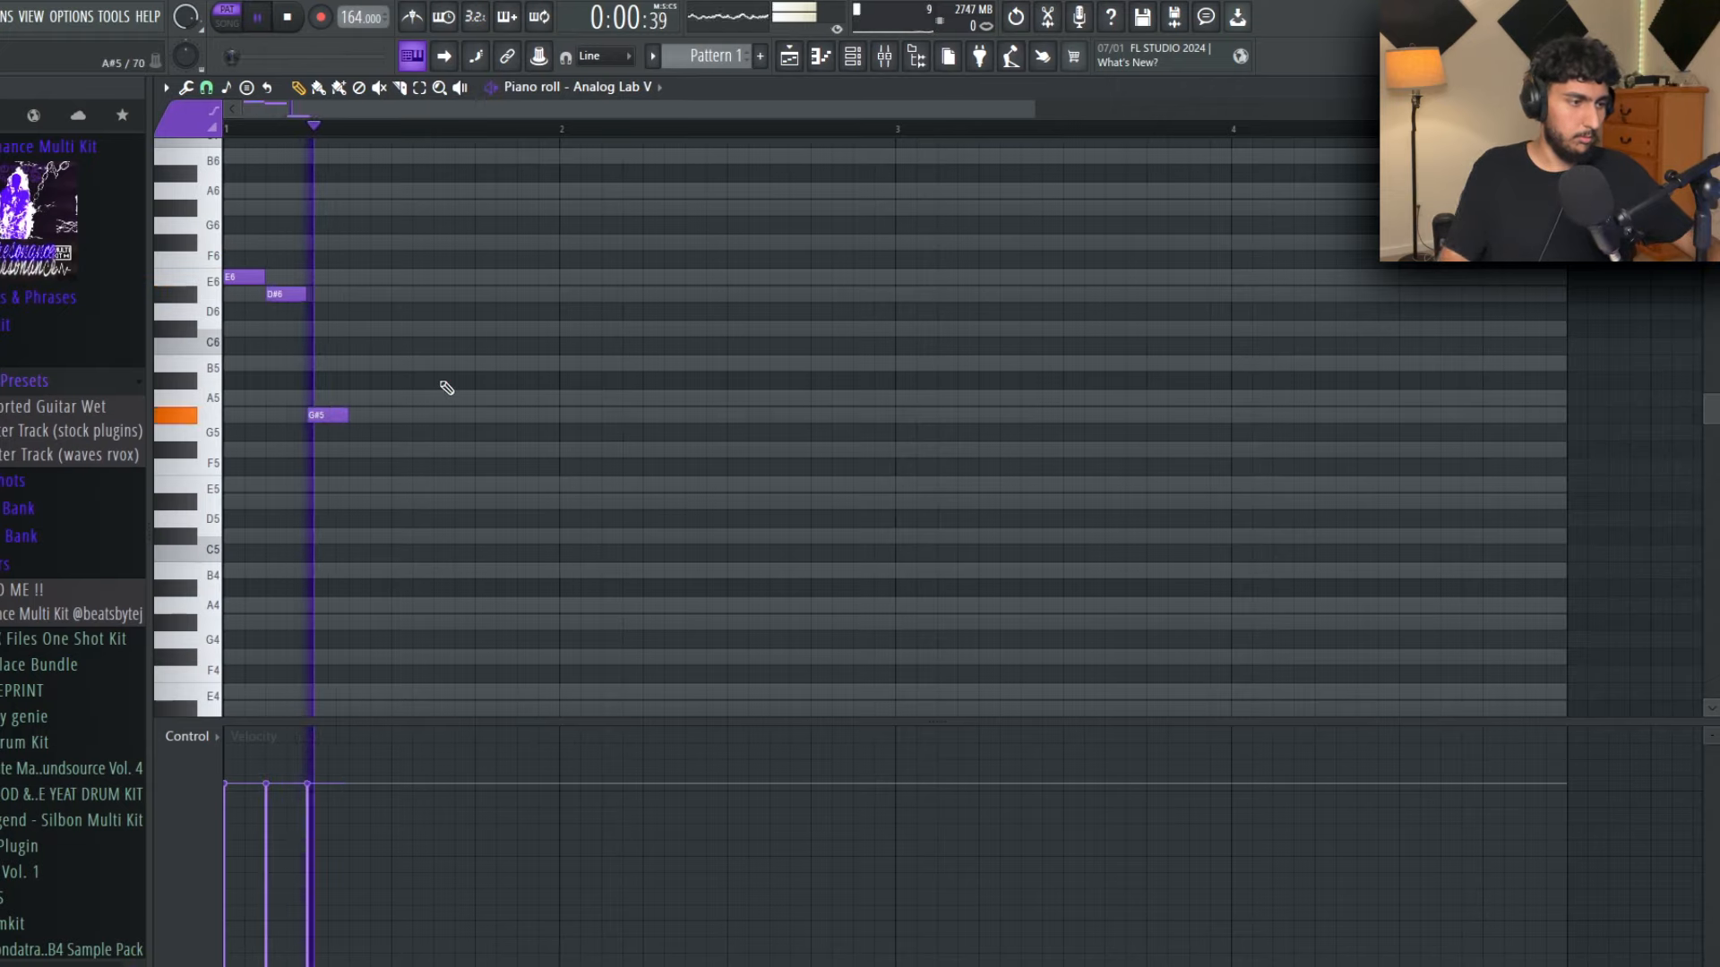
{"action": "key", "text": "space"}
Step: Continue the melody in bar 1 with eighth notes C#6, D#6 and E6, and play it back
{"action": "left_click", "coordinate": [358, 329]}
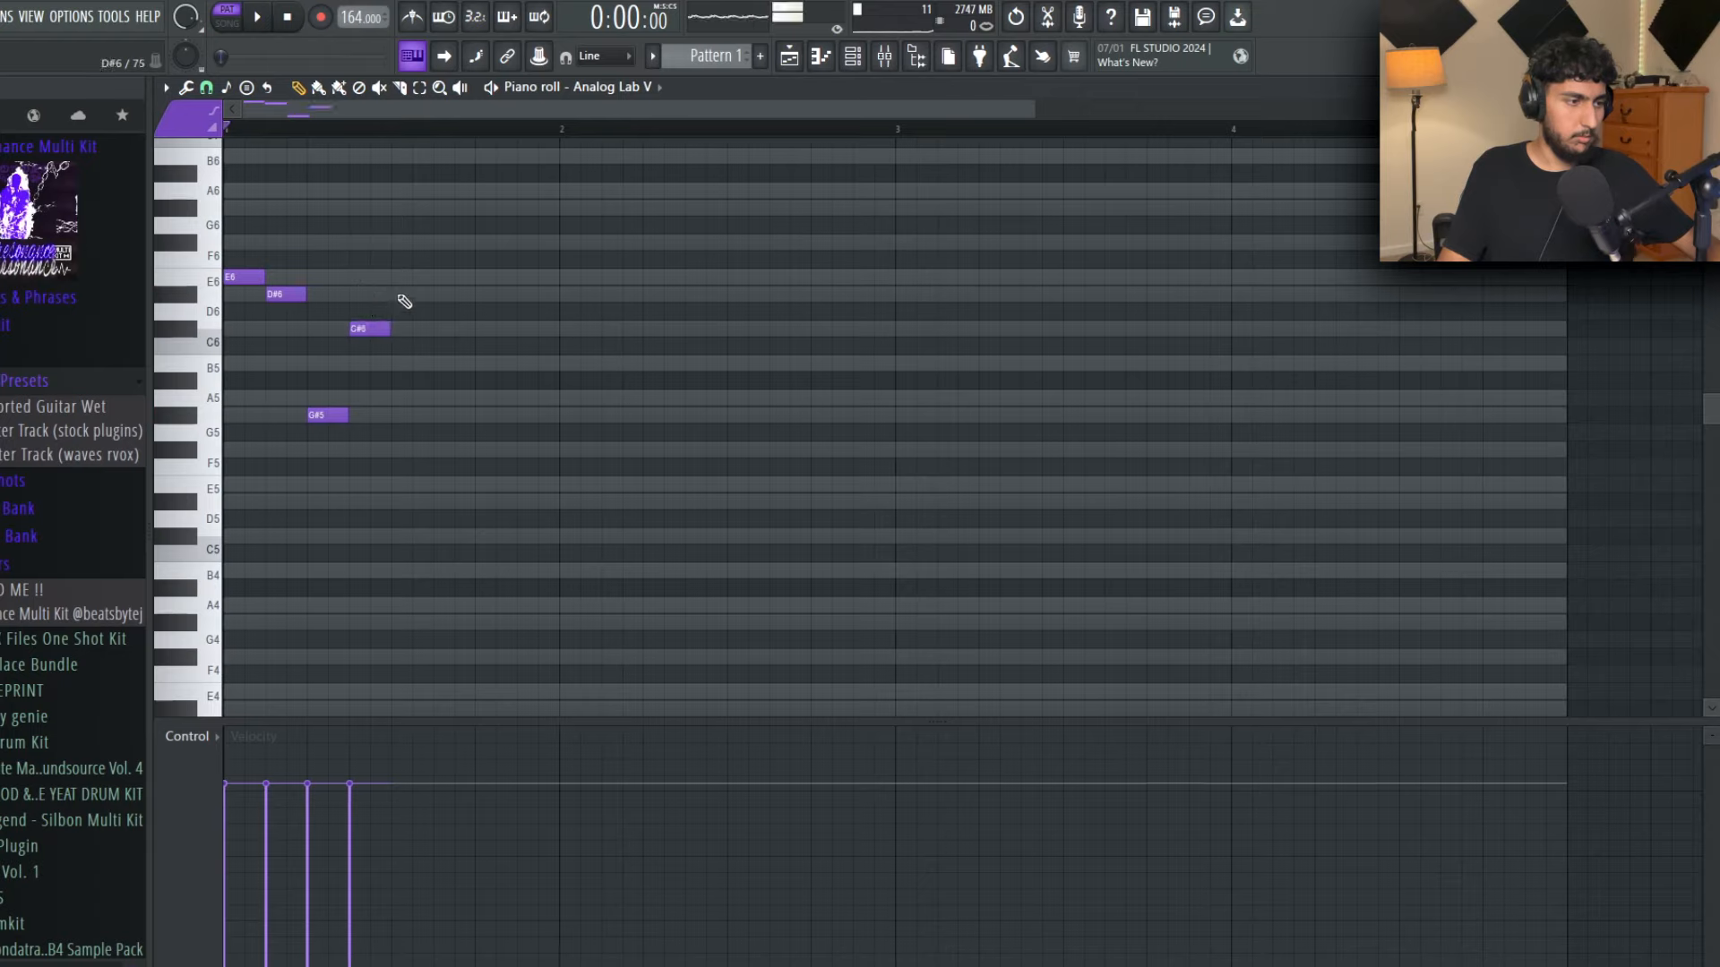
{"action": "left_click", "coordinate": [400, 294]}
{"action": "left_click", "coordinate": [441, 277]}
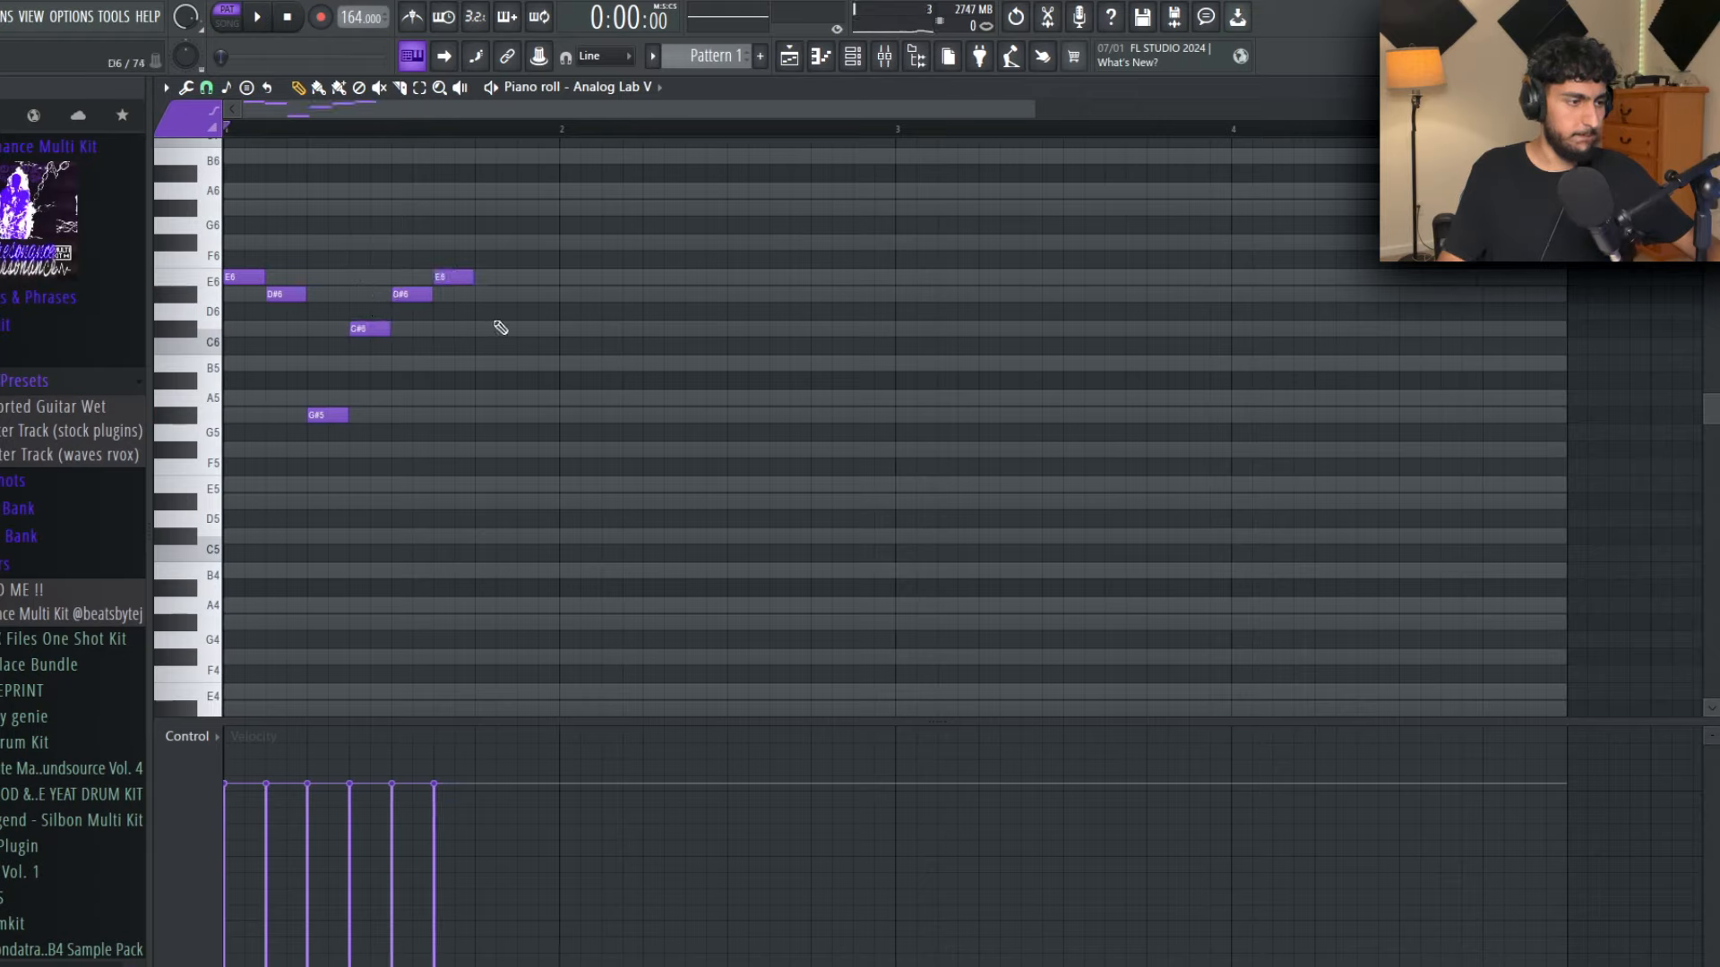
{"action": "left_click", "coordinate": [495, 329]}
{"action": "right_click", "coordinate": [506, 327]}
{"action": "key", "text": "space"}
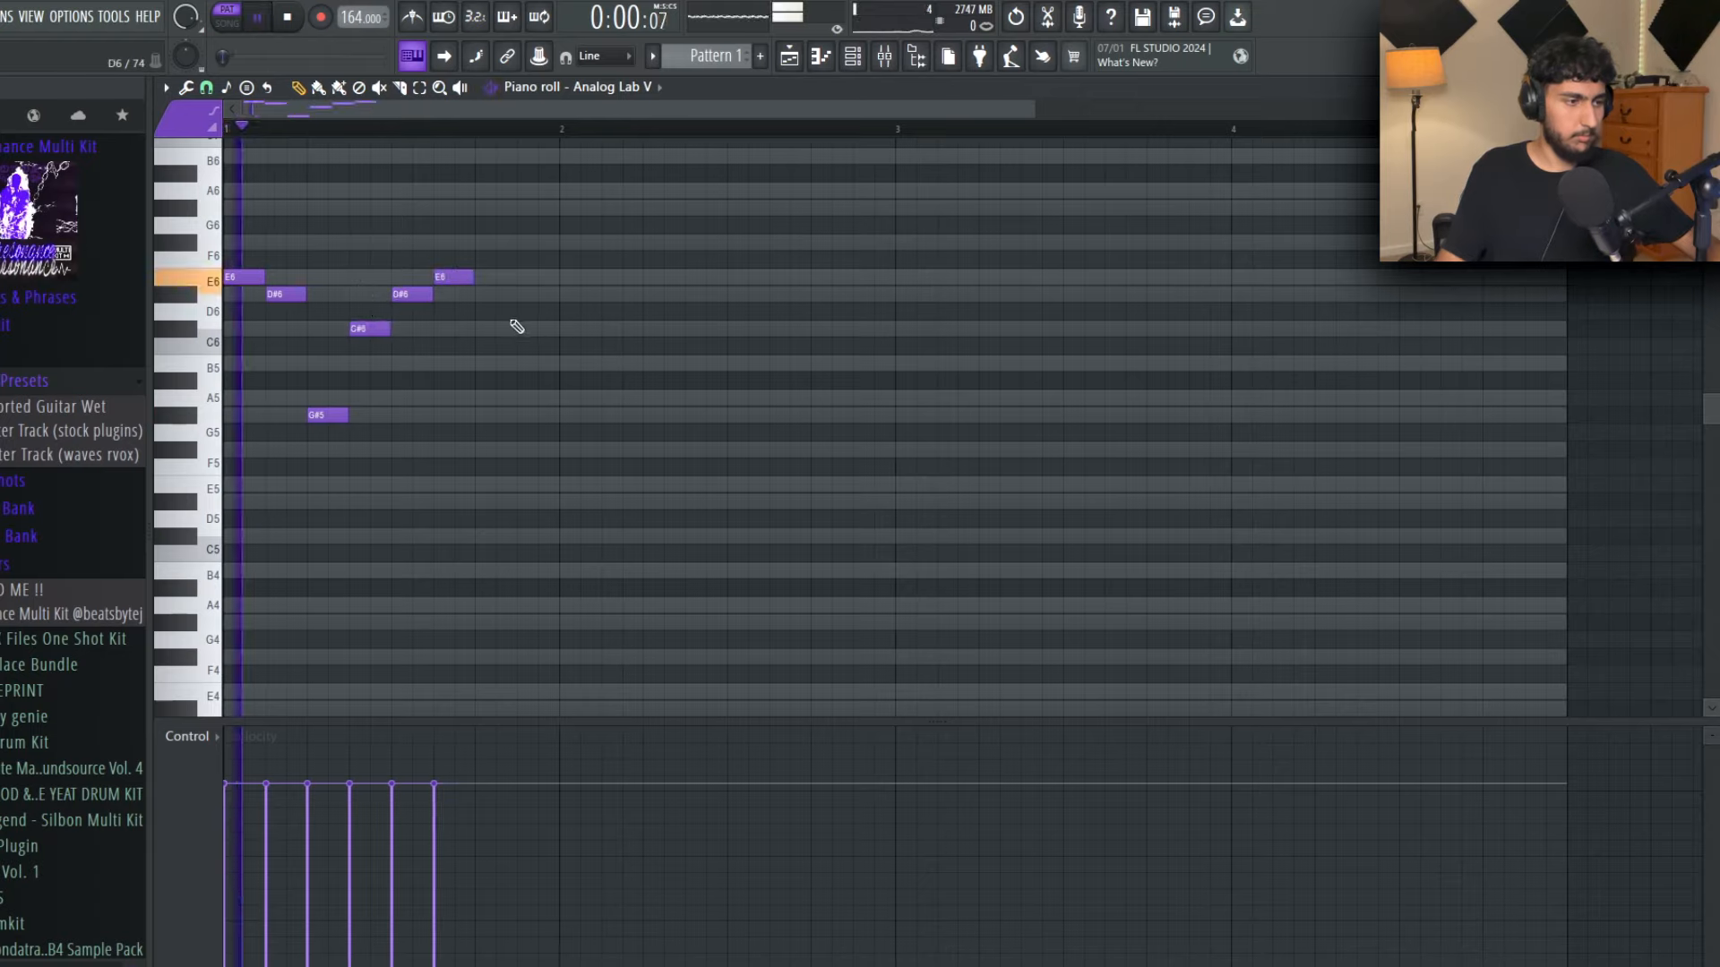
{"action": "key", "text": "space"}
Step: Complete bar 1 of the melody with eighth notes C#6 and D#6, and play it back
{"action": "left_click", "coordinate": [497, 329]}
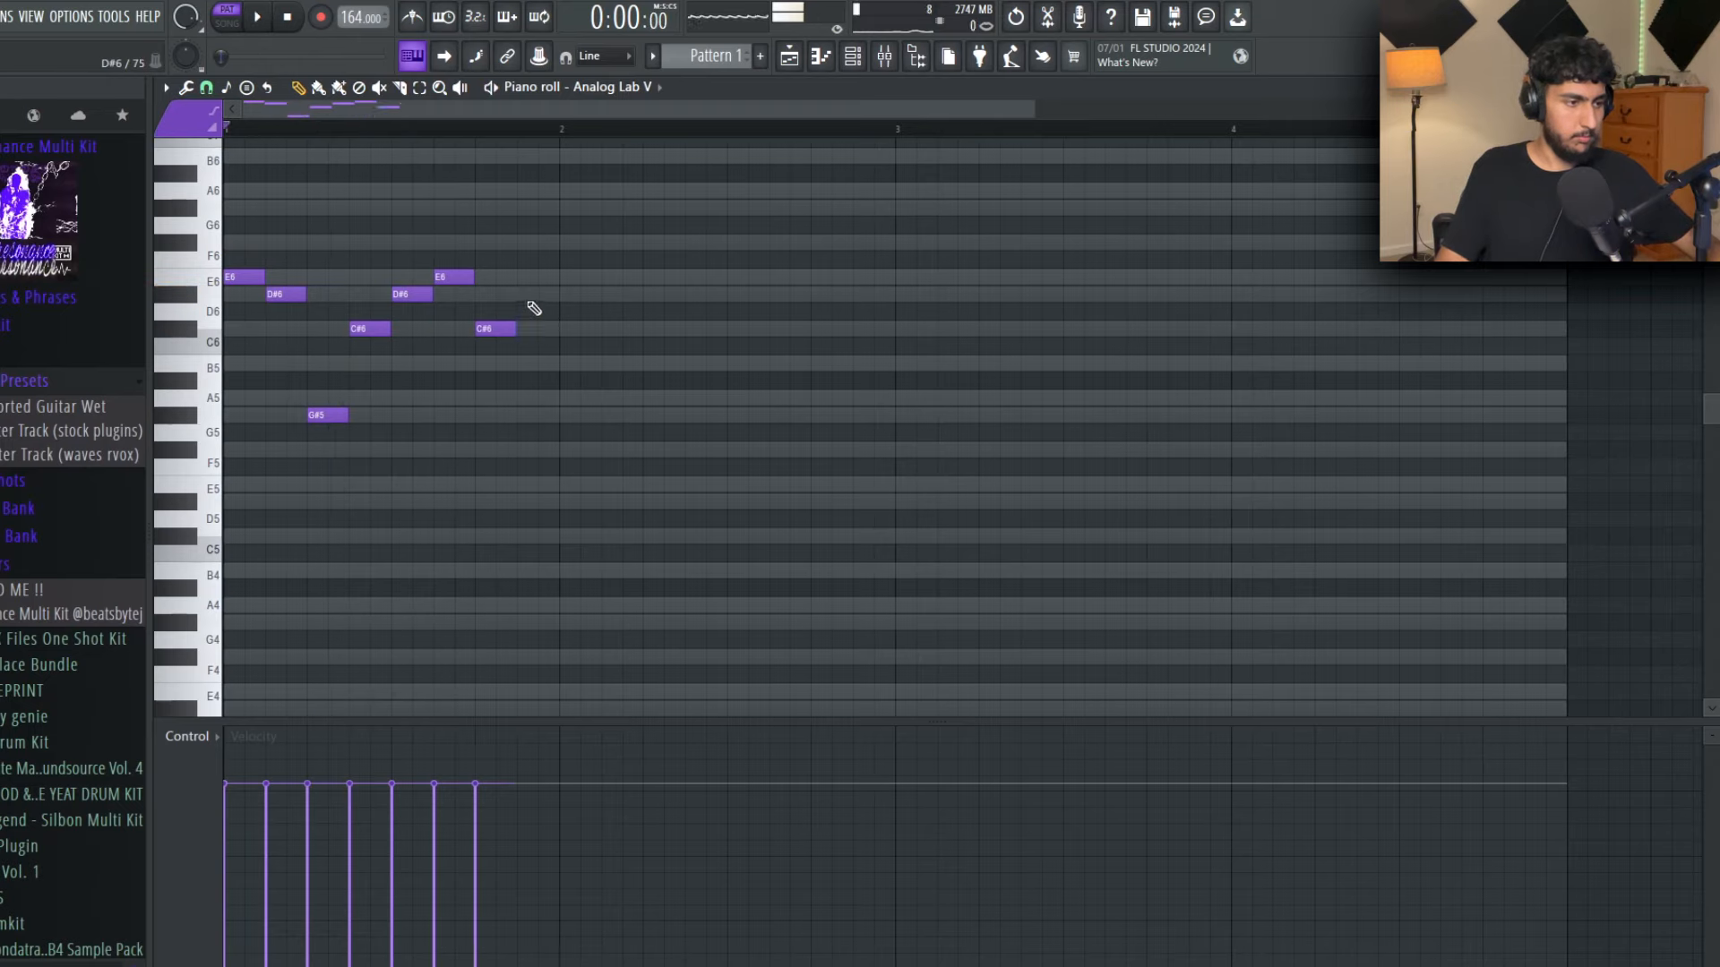
{"action": "left_click", "coordinate": [535, 295]}
{"action": "key", "text": "space"}
{"action": "key", "text": "space"}
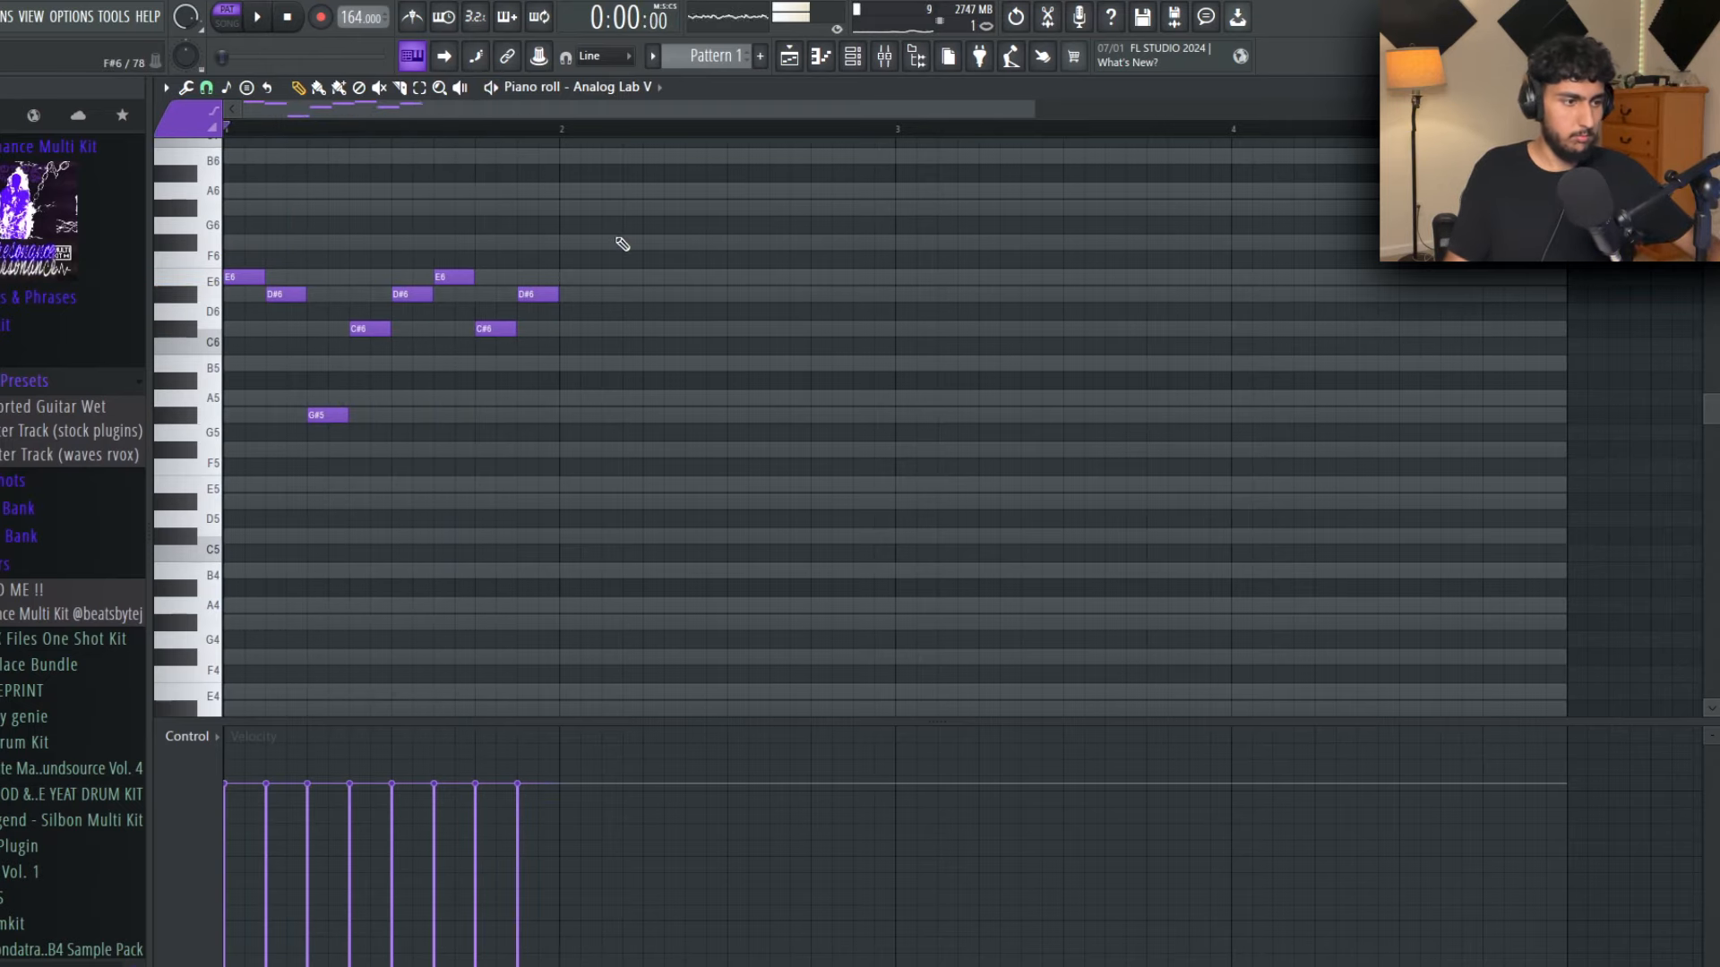
Step: Duplicate the one-bar melody to fill four bars and play back the loop
{"action": "key", "text": "ctrl+a"}
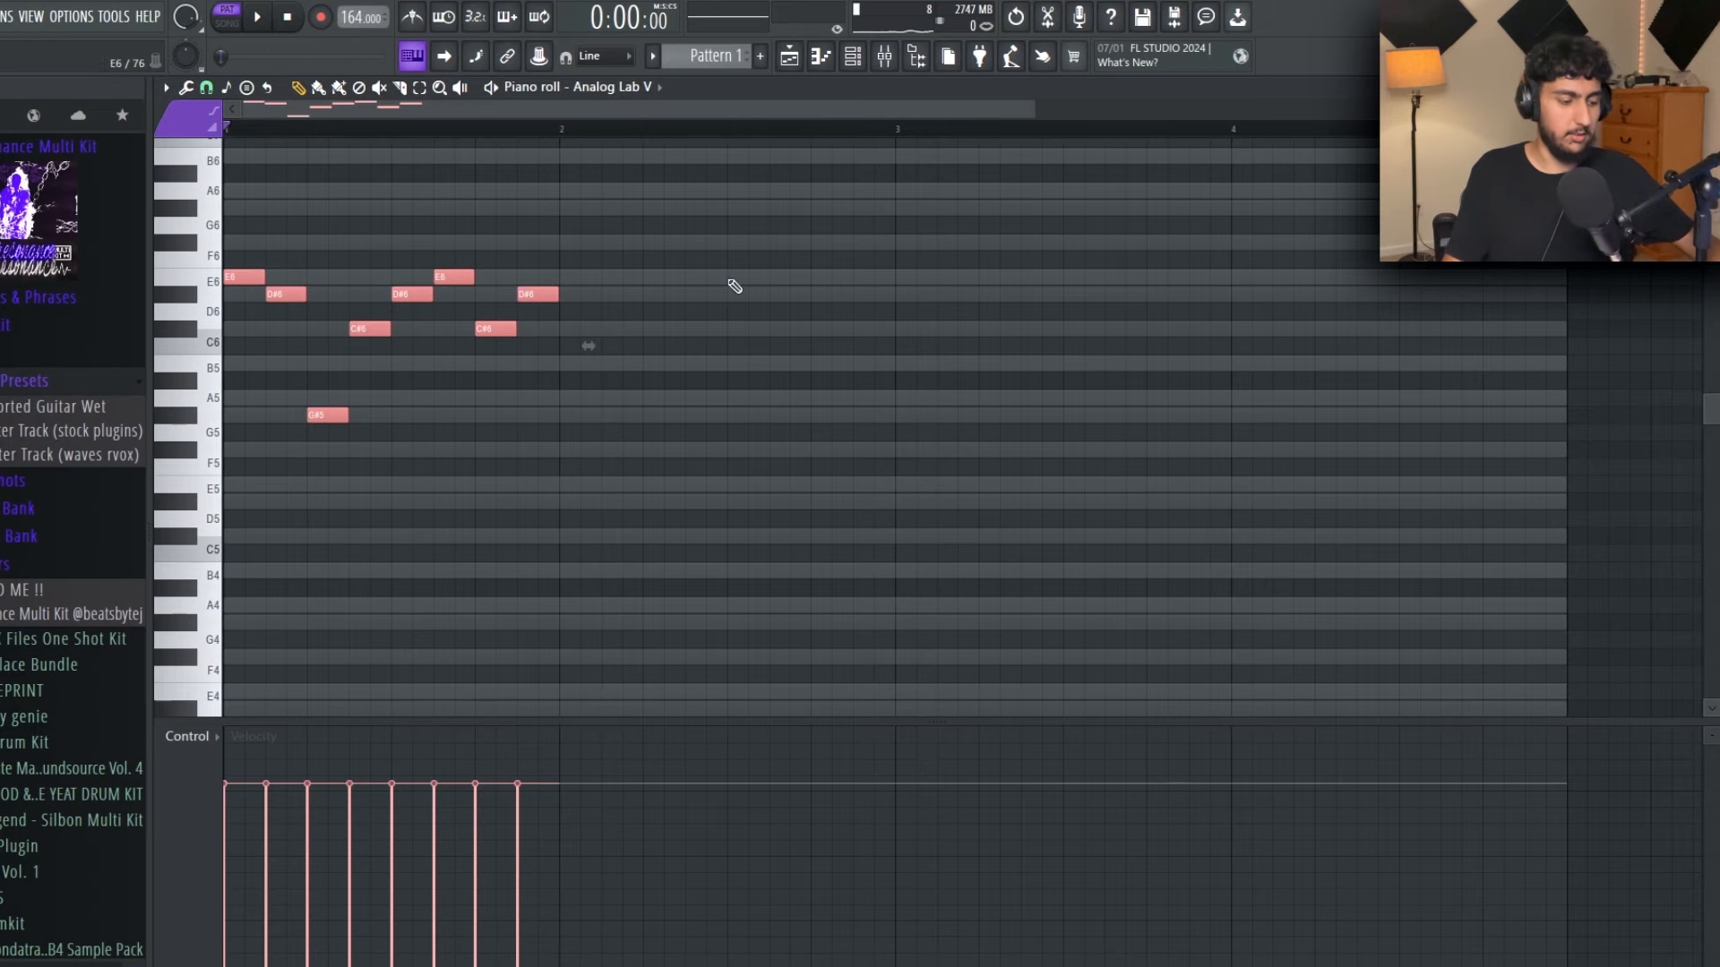
{"action": "key", "text": "ctrl+b"}
{"action": "key", "text": "ctrl+b"}
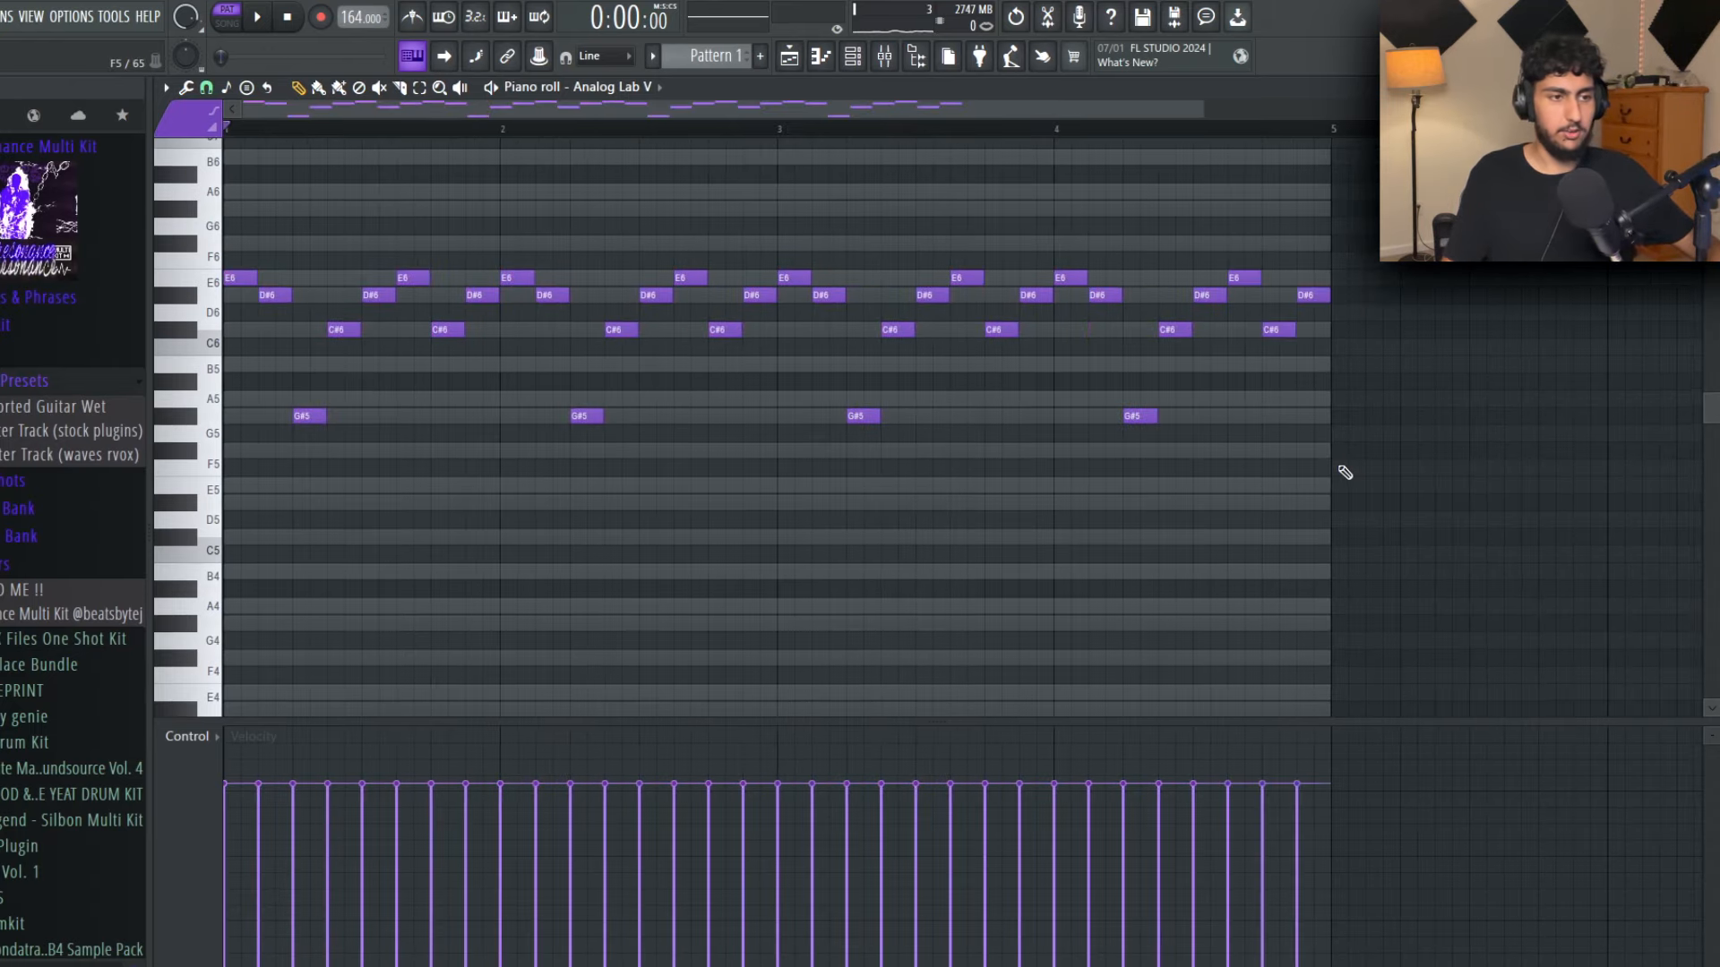
{"action": "key", "text": "space"}
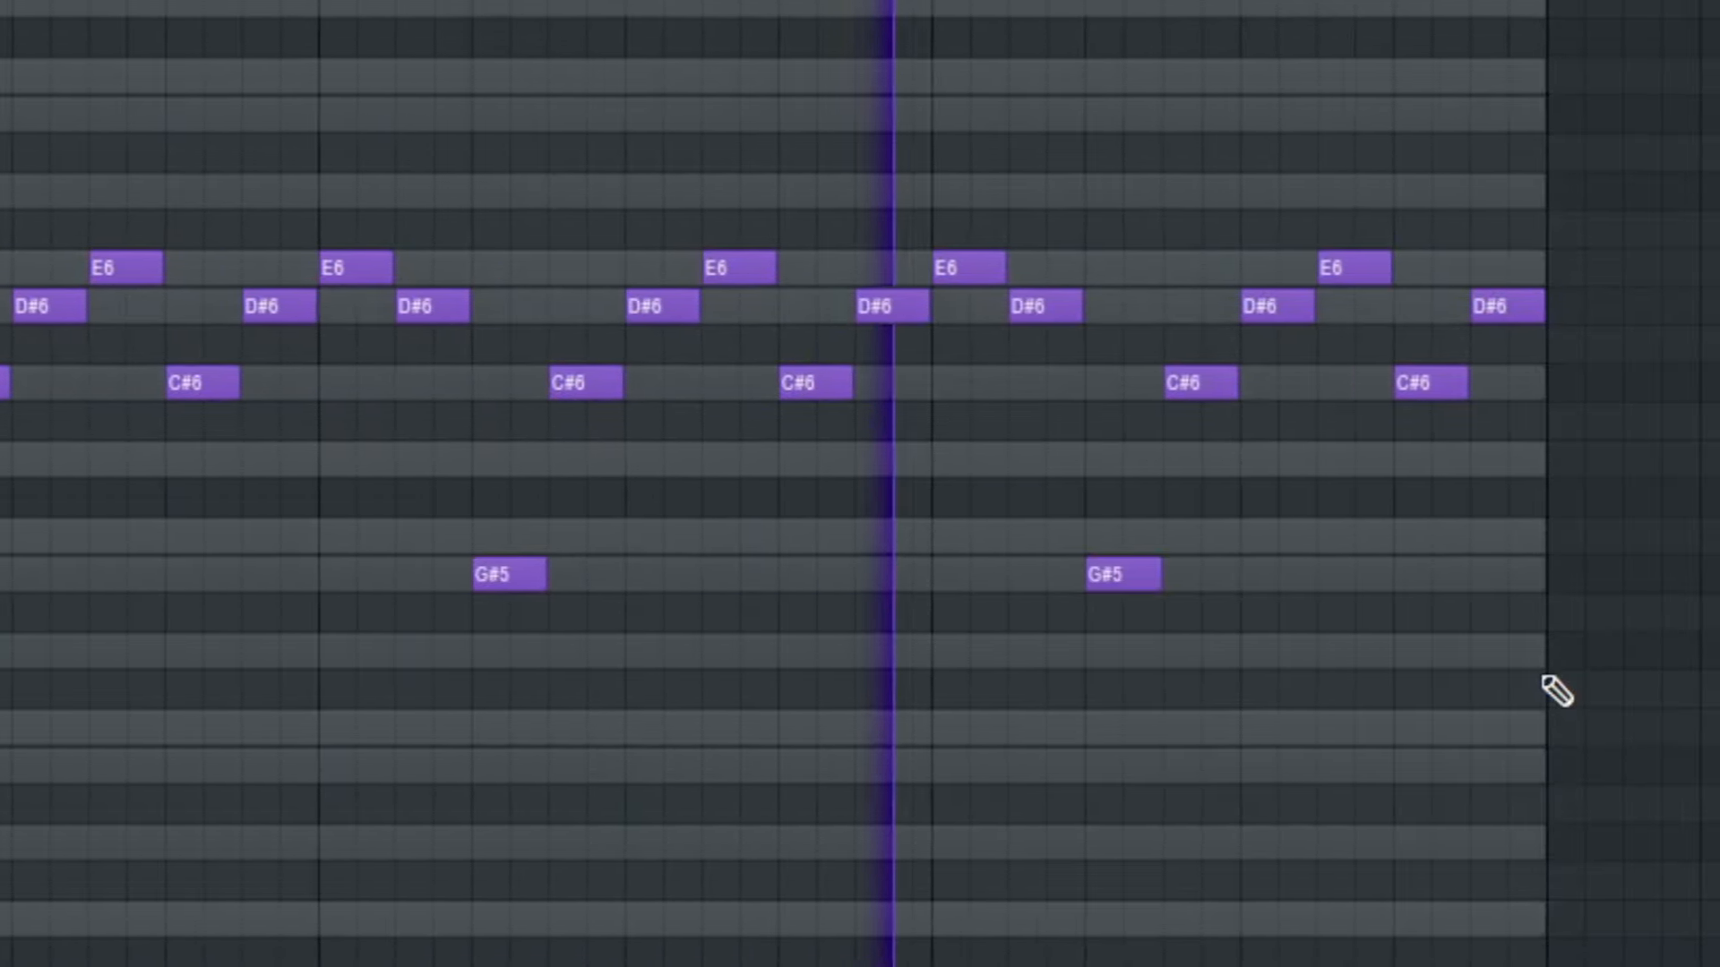
{"action": "key", "text": "space"}
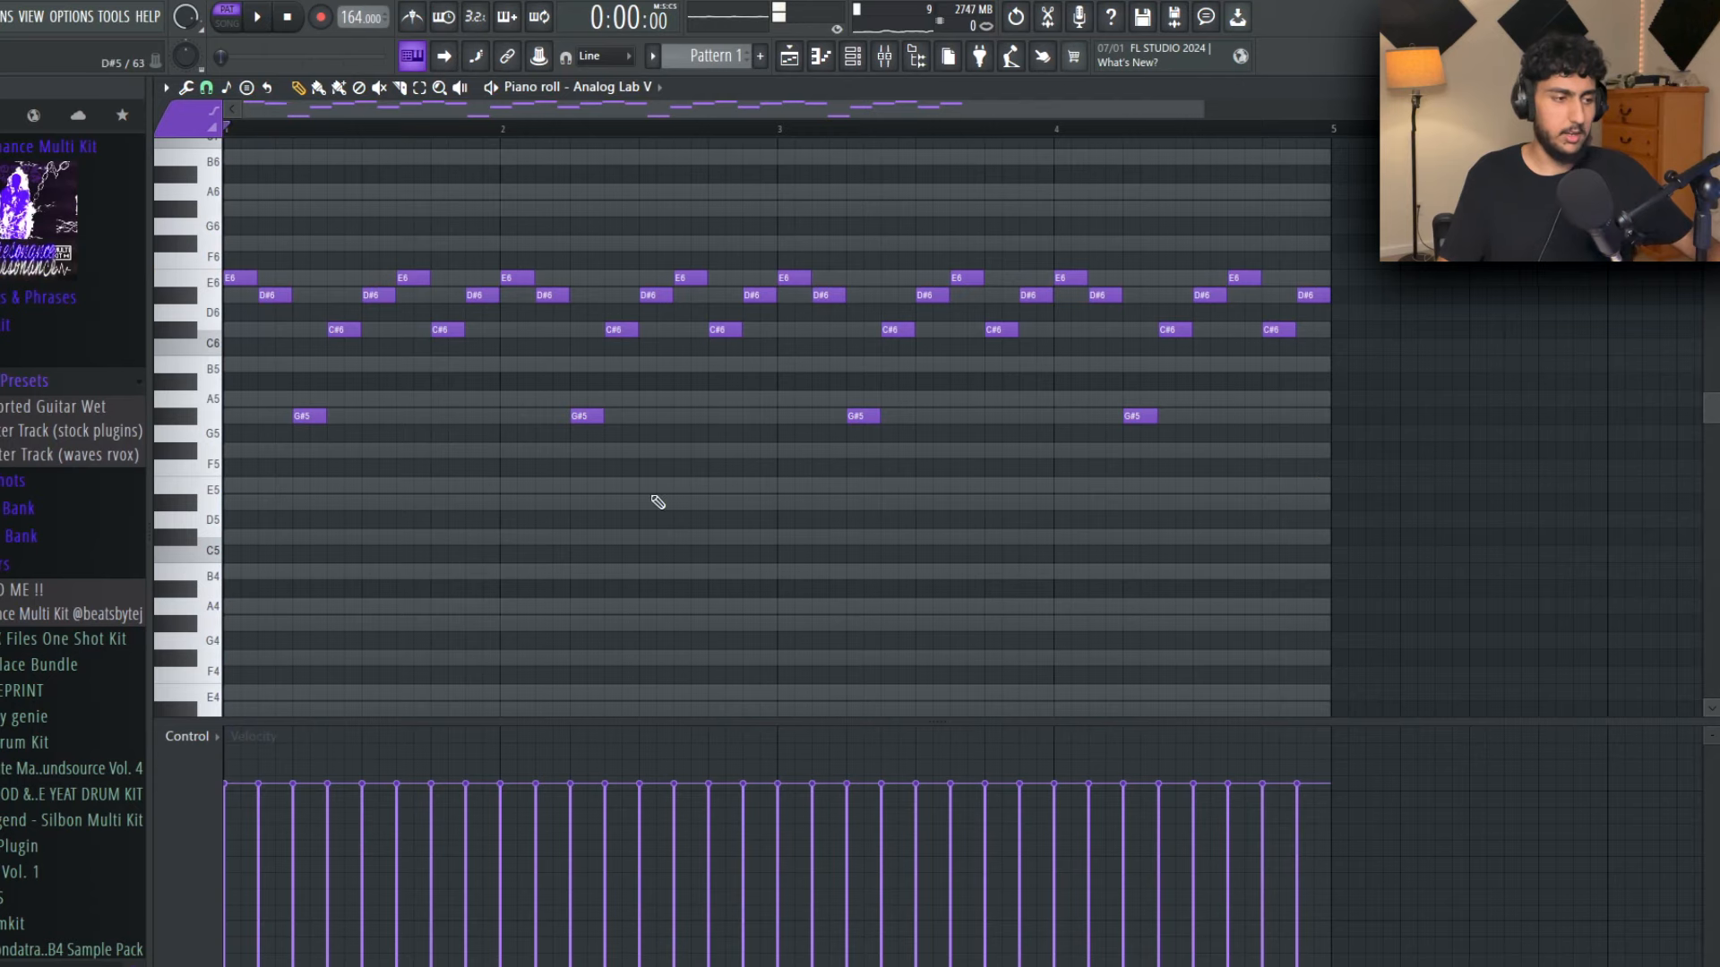
Step: Raise the G#5 notes in bars 2 and 4 by one octave to G#6 and play back the melody
{"action": "scroll", "coordinate": [1075, 484], "scroll_direction": "down", "scroll_amount": 3, "text": "ctrl"}
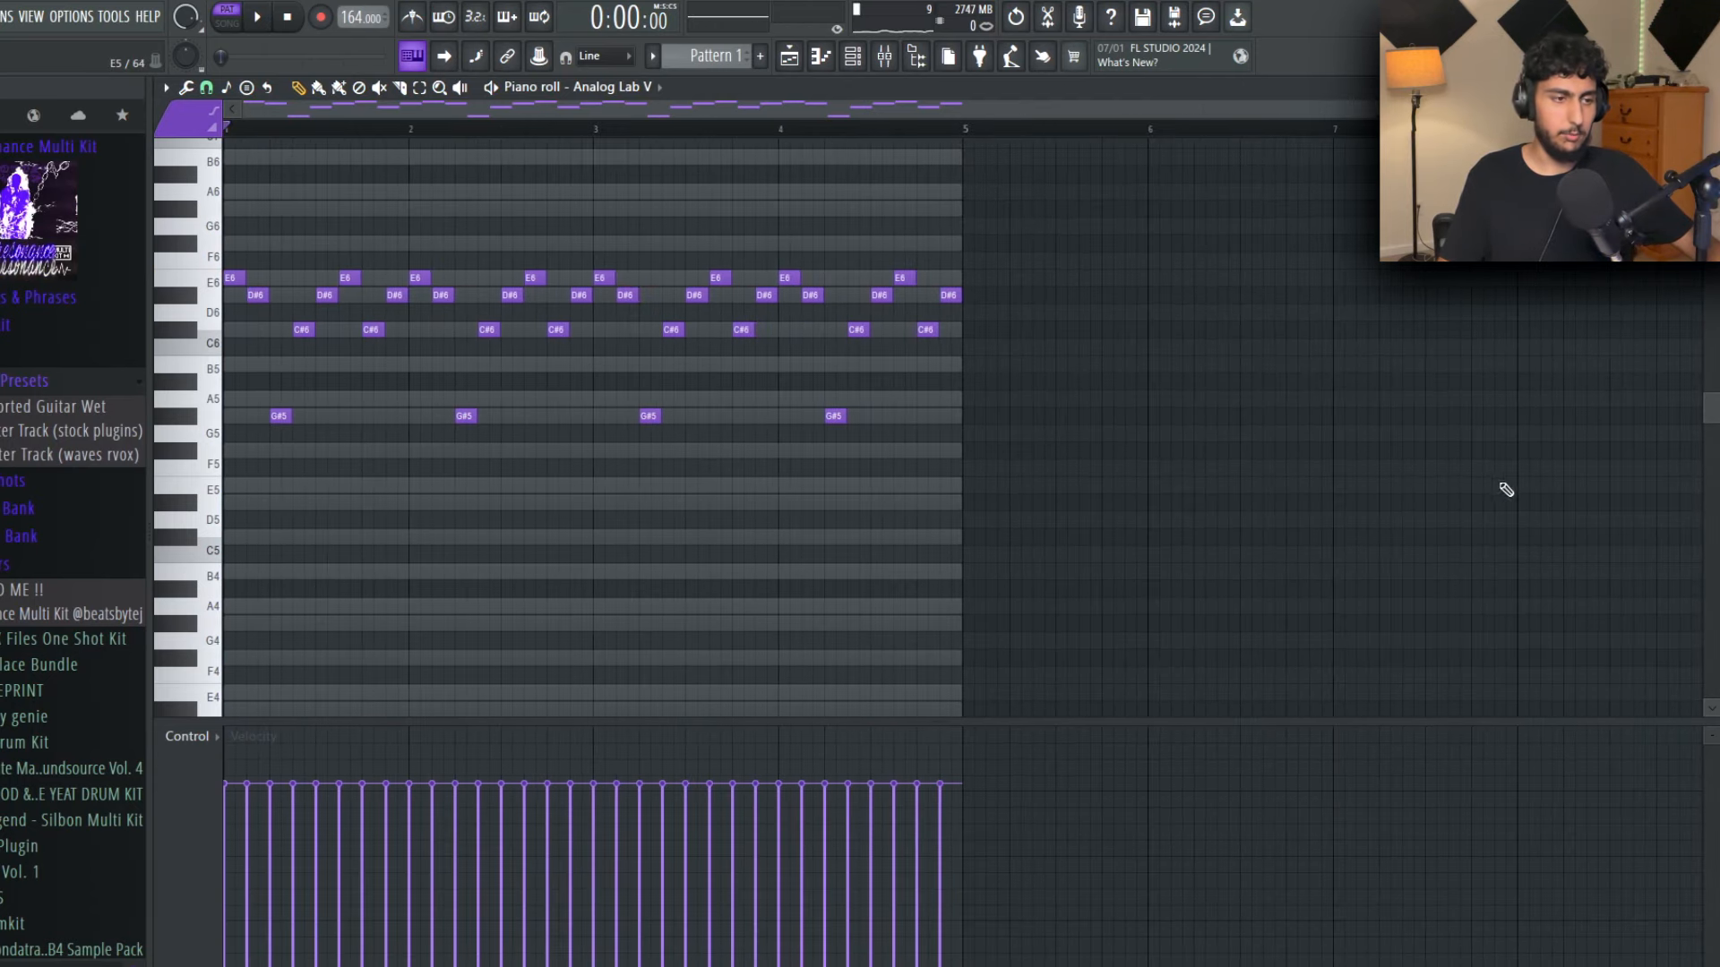
{"action": "key", "text": "ctrl+a"}
{"action": "key", "text": "ctrl+d"}
{"action": "scroll", "coordinate": [811, 533], "scroll_direction": "up", "scroll_amount": 3, "text": "ctrl"}
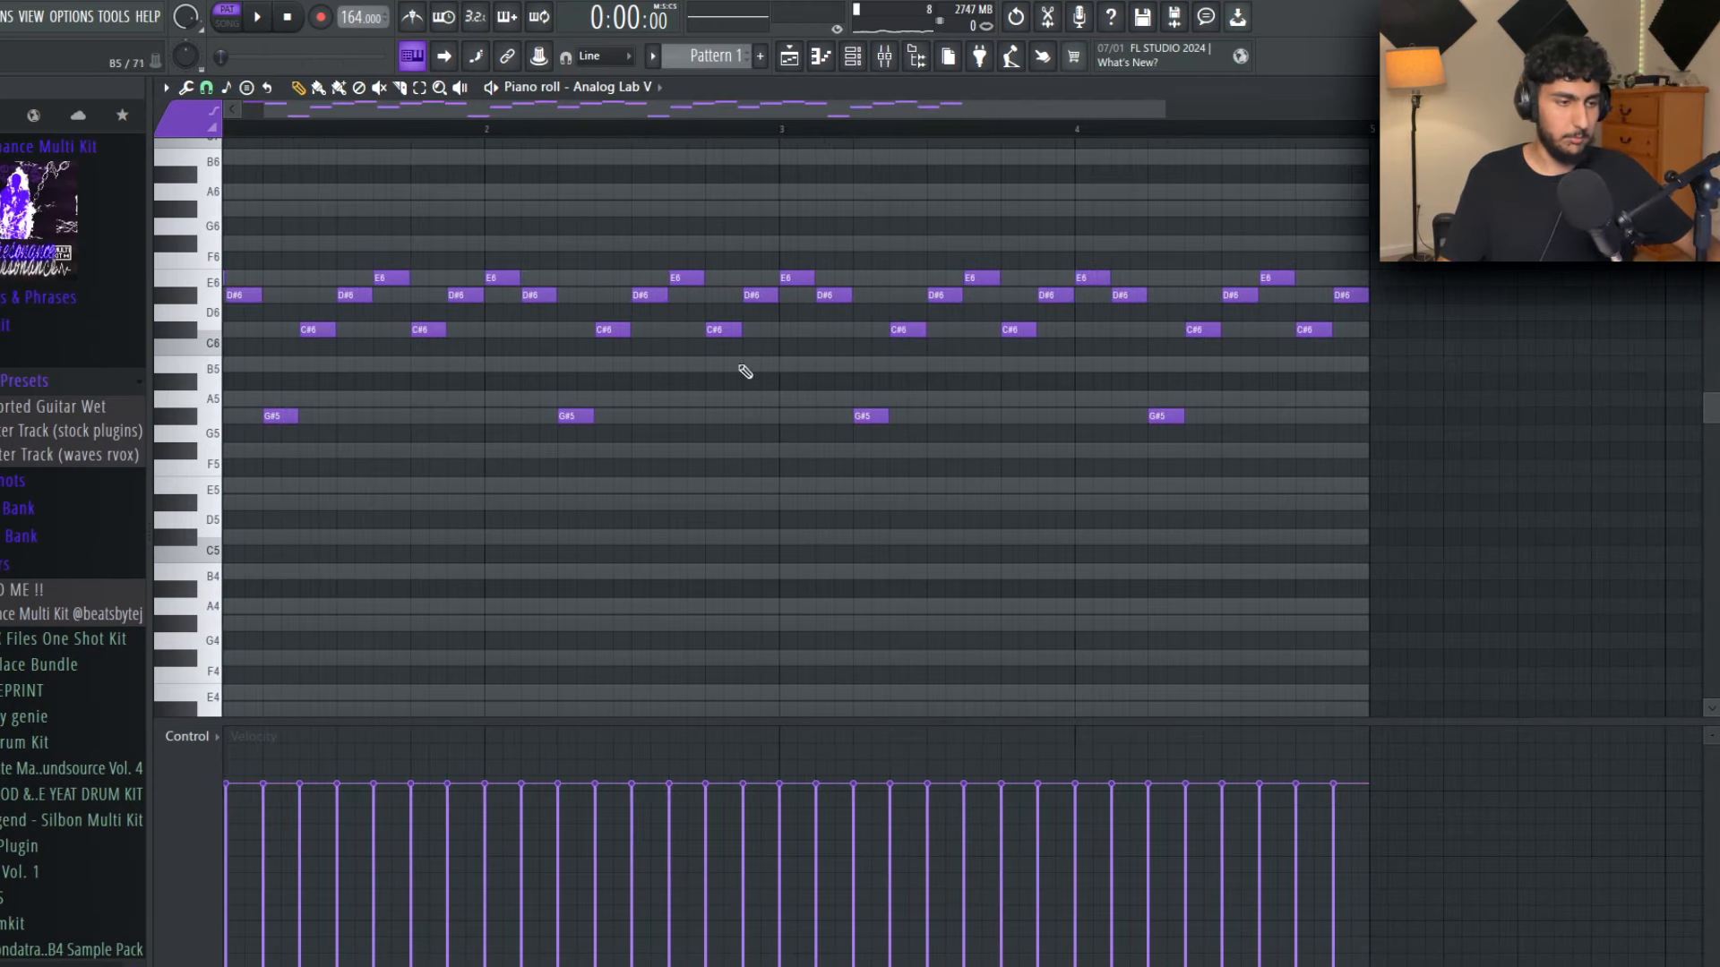
{"action": "left_click_drag", "start_coordinate": [594, 108], "coordinate": [574, 108]}
{"action": "left_click", "coordinate": [609, 416], "text": "ctrl"}
{"action": "left_click", "coordinate": [1198, 416], "text": "ctrl+shift"}
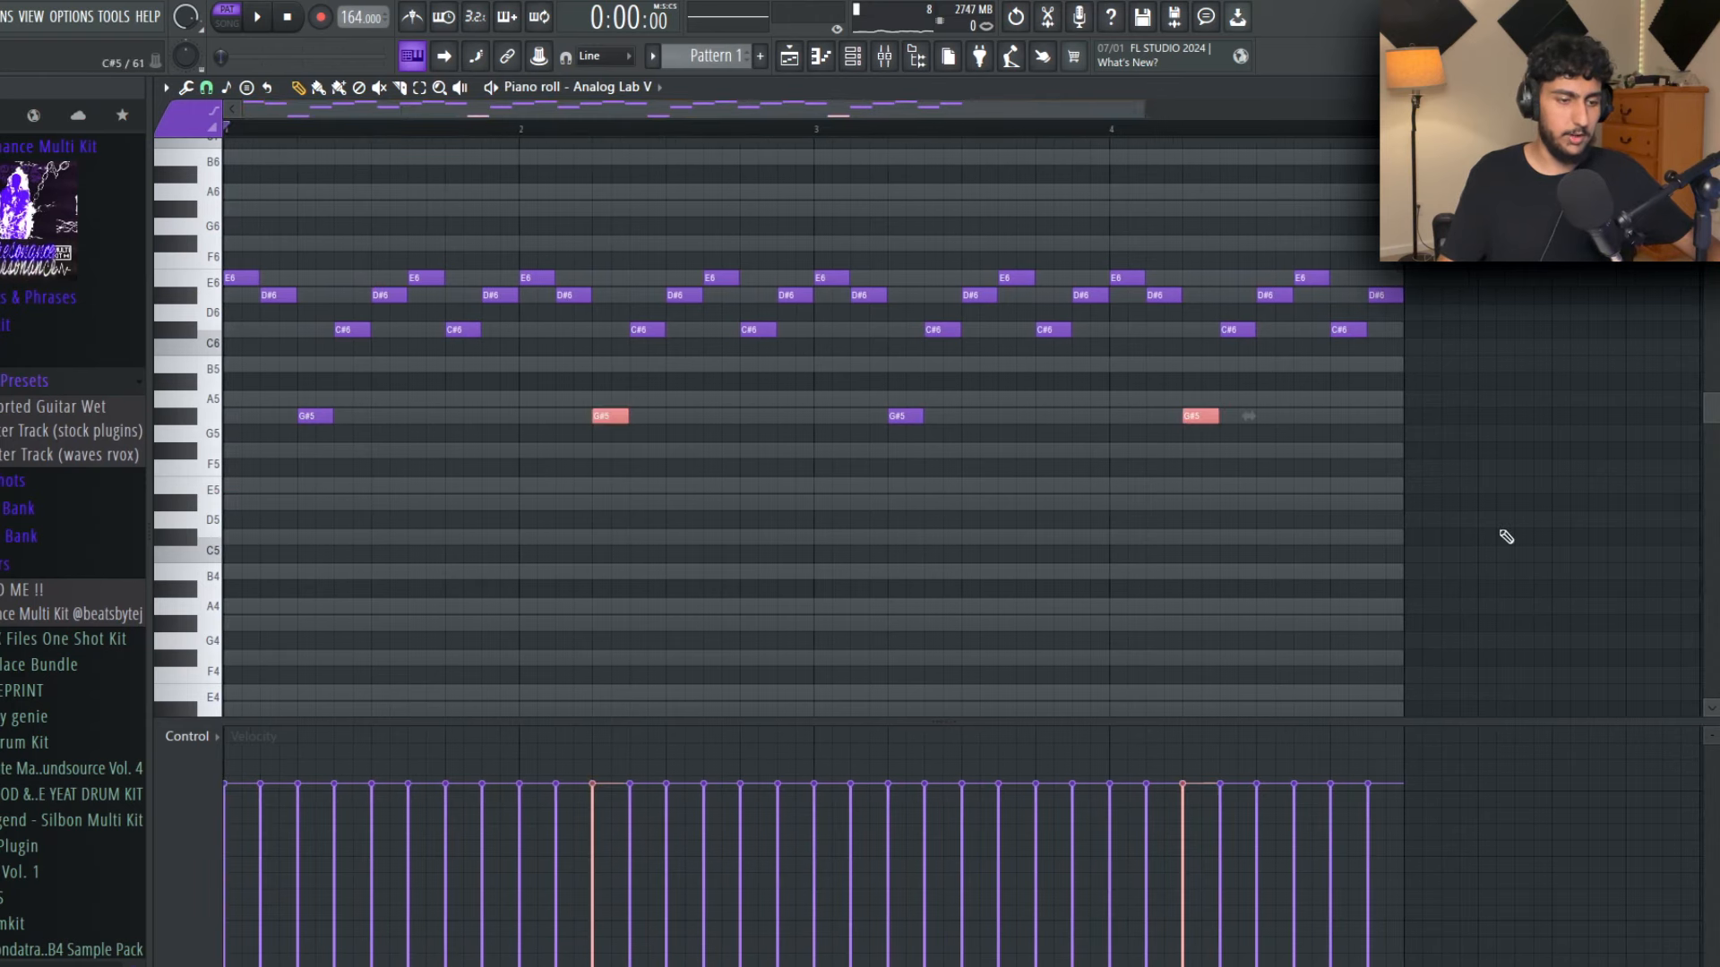
{"action": "key", "text": "ctrl+Up"}
{"action": "scroll", "coordinate": [1267, 502], "scroll_direction": "up", "scroll_amount": 1}
{"action": "key", "text": "ctrl+d"}
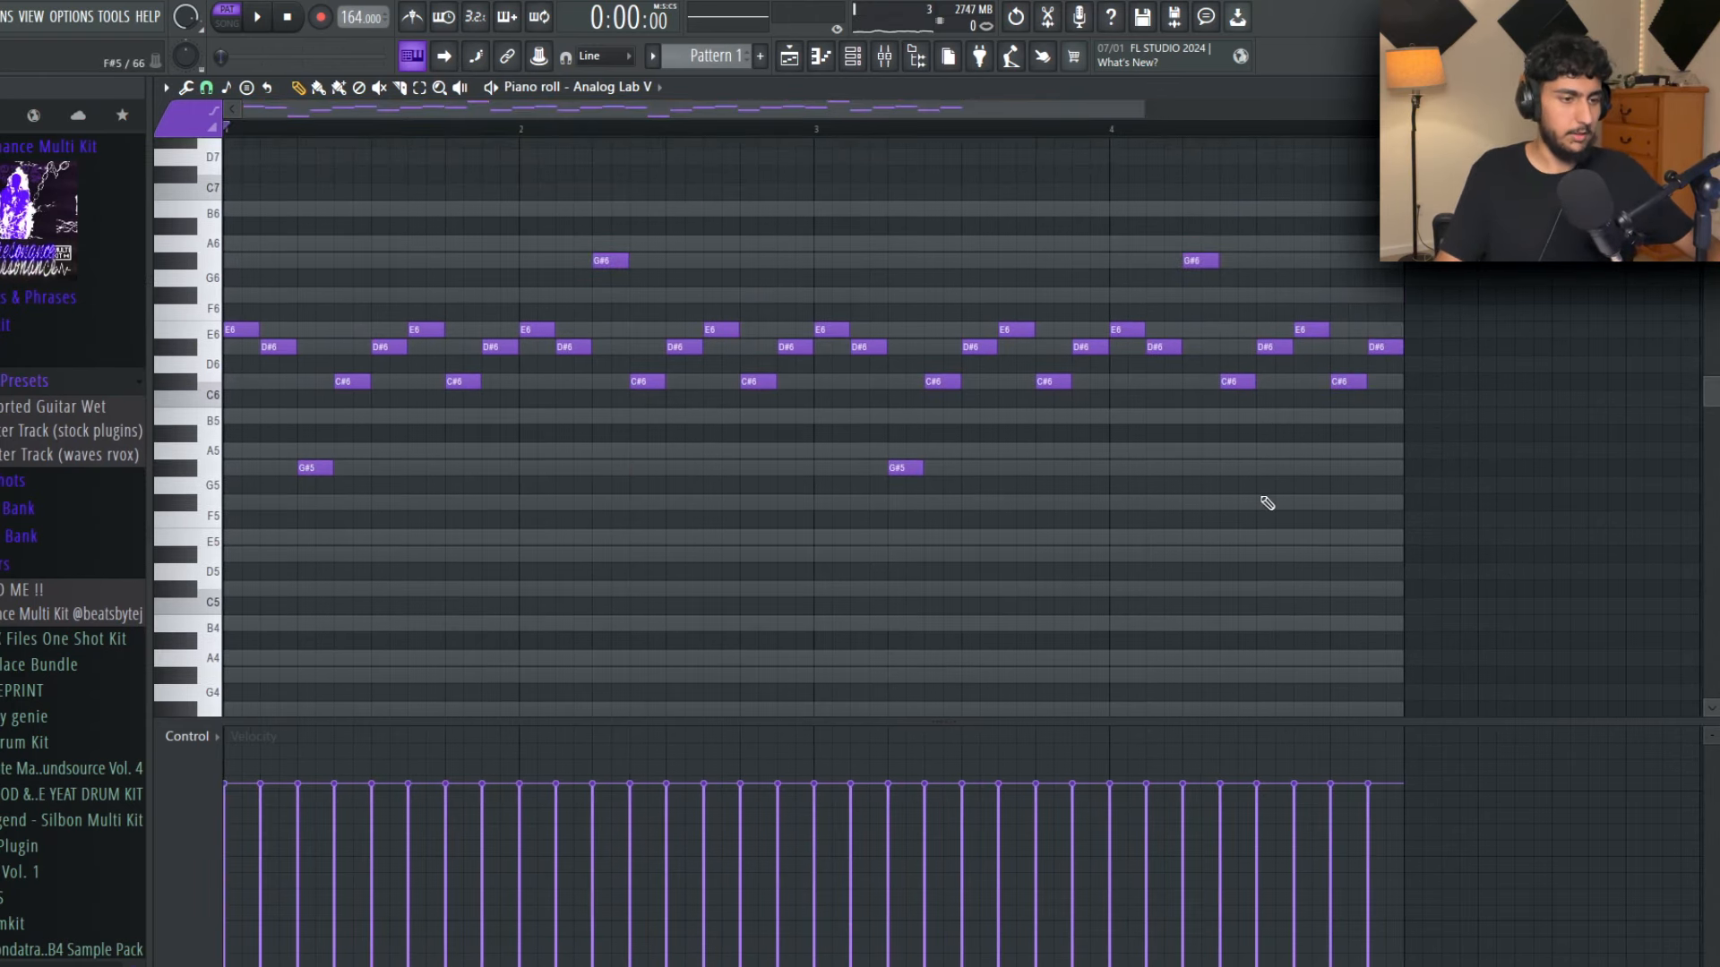
{"action": "key", "text": "space"}
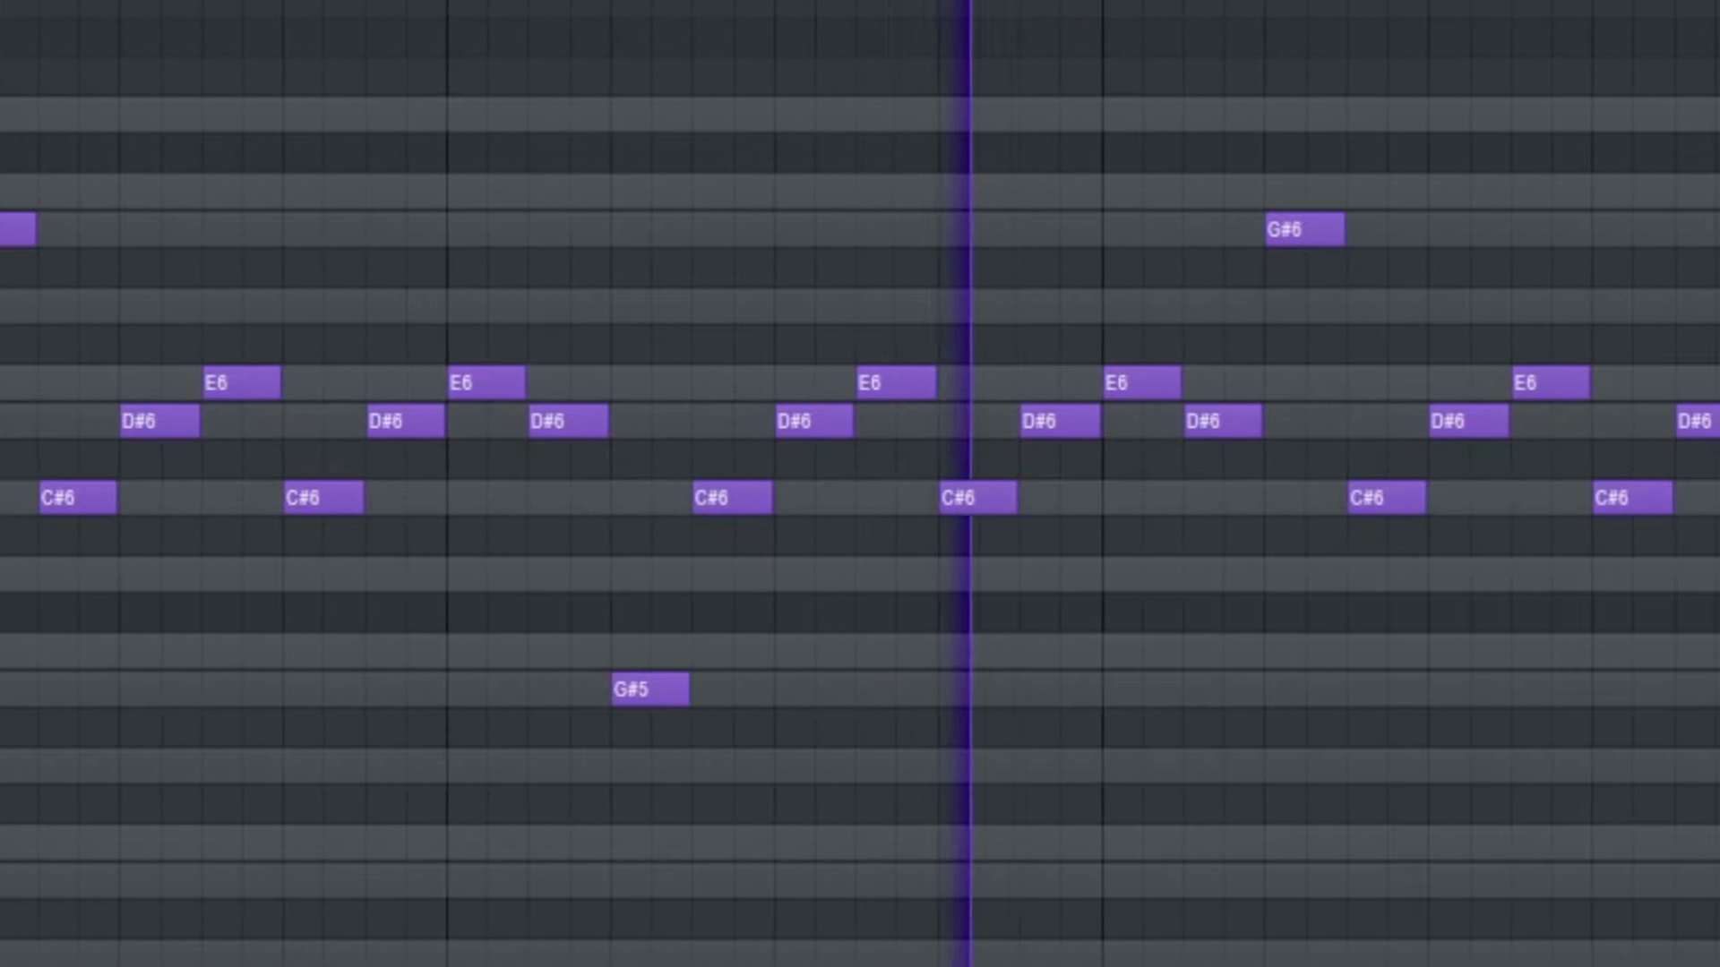
{"action": "key", "text": "space"}
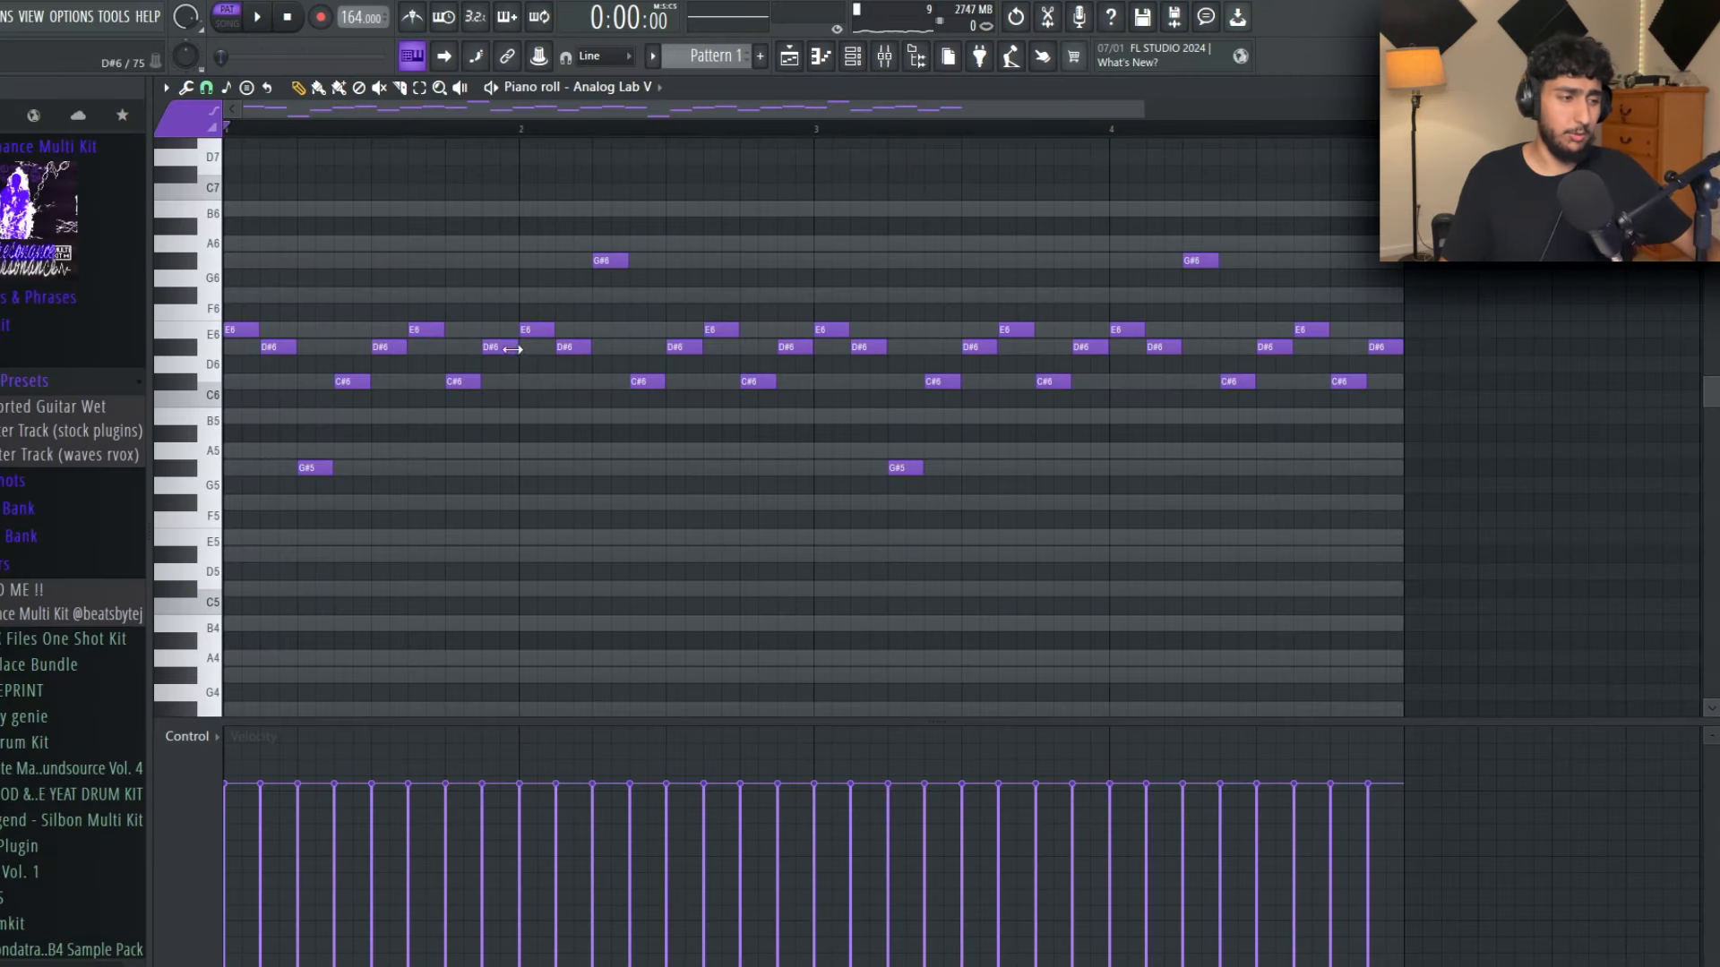
{"action": "left_click", "coordinate": [356, 381]}
{"action": "left_click", "coordinate": [387, 347]}
{"action": "left_click", "coordinate": [425, 330]}
{"action": "left_click", "coordinate": [321, 468]}
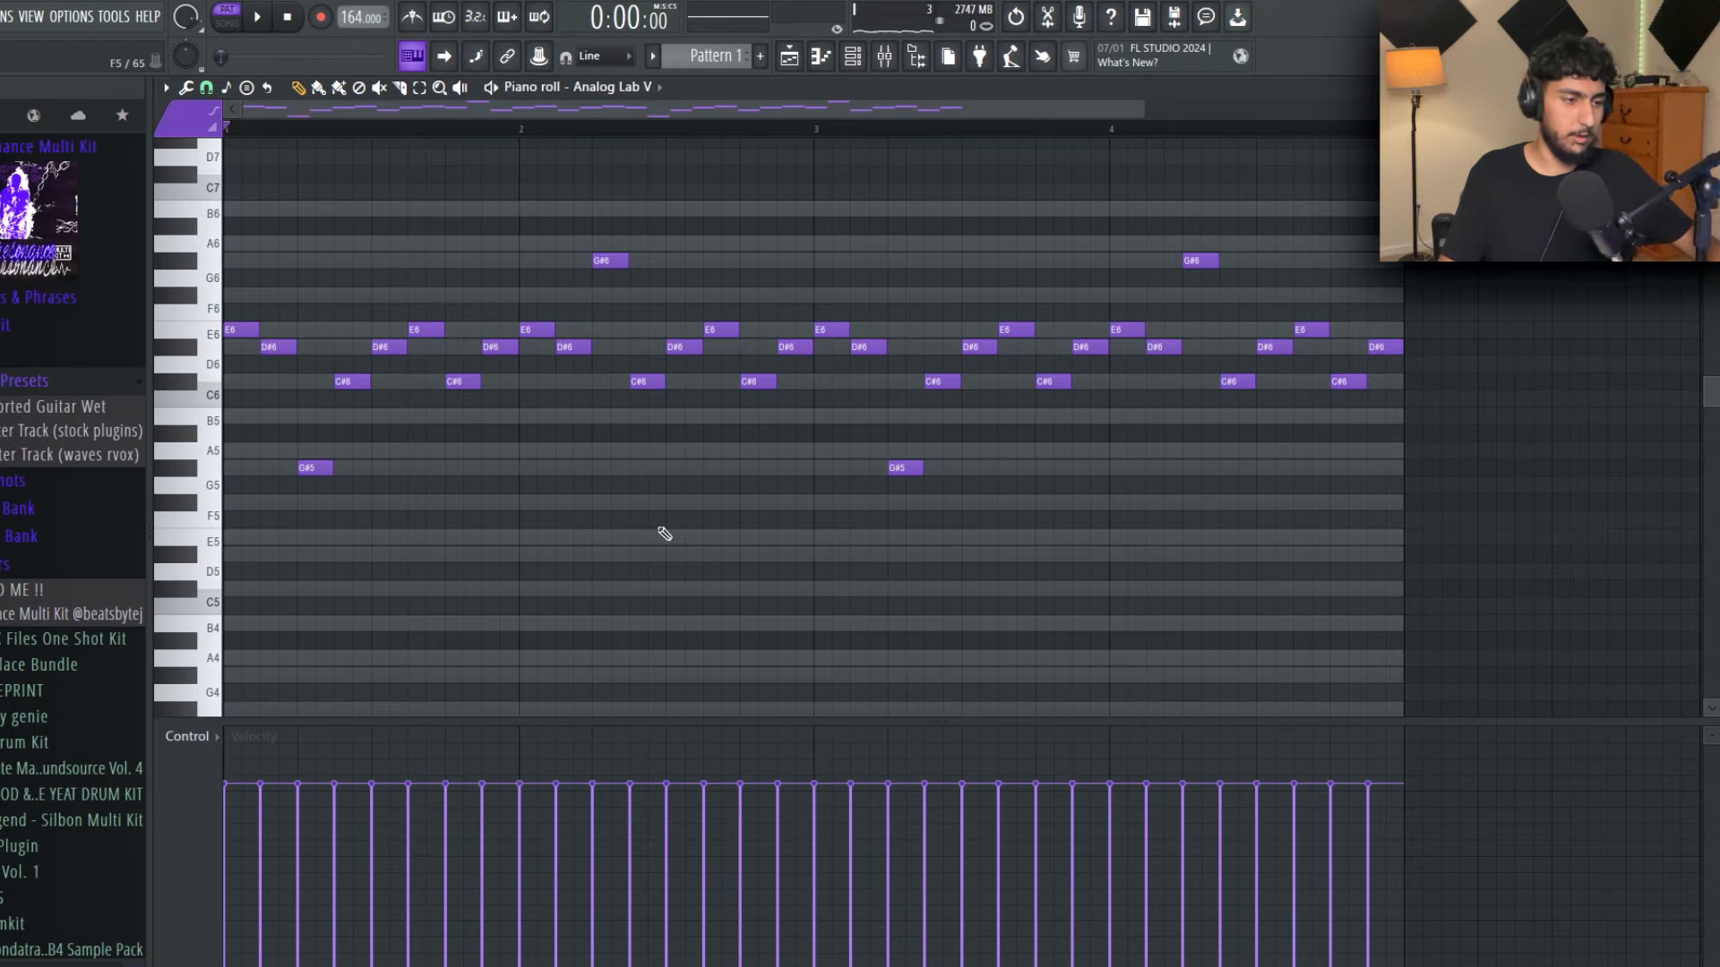
{"action": "left_click", "coordinate": [609, 260]}
{"action": "left_click", "coordinate": [1201, 261]}
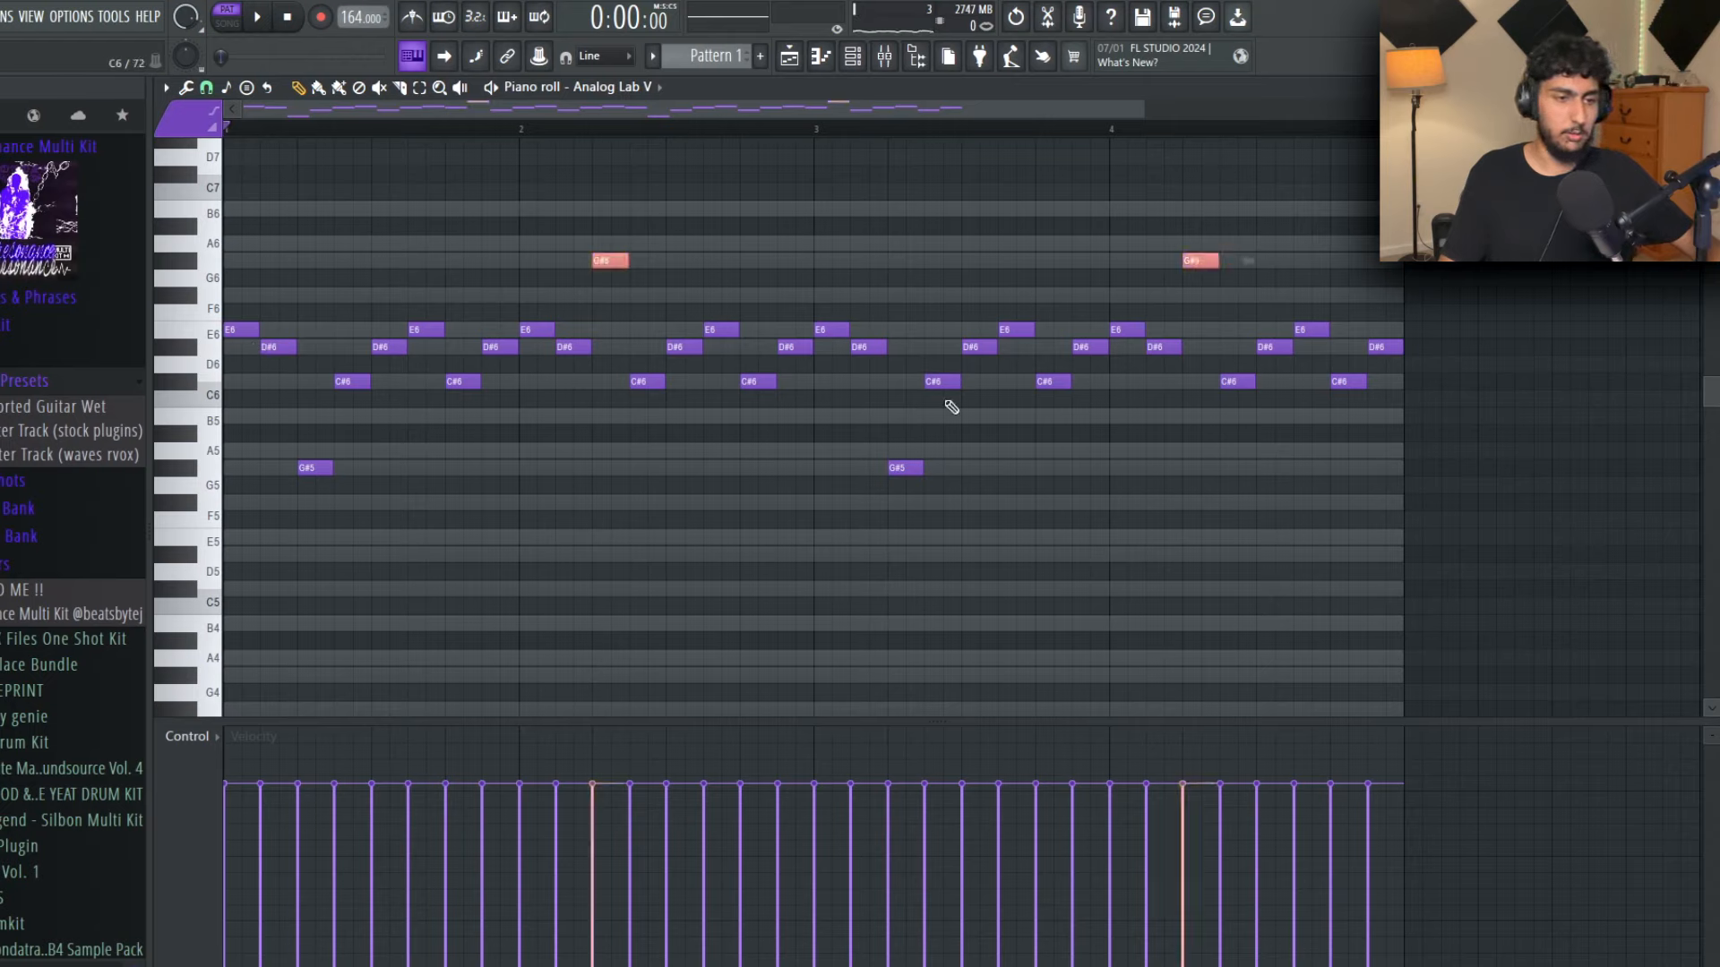
{"action": "scroll", "coordinate": [1120, 358], "scroll_direction": "down", "scroll_amount": 3}
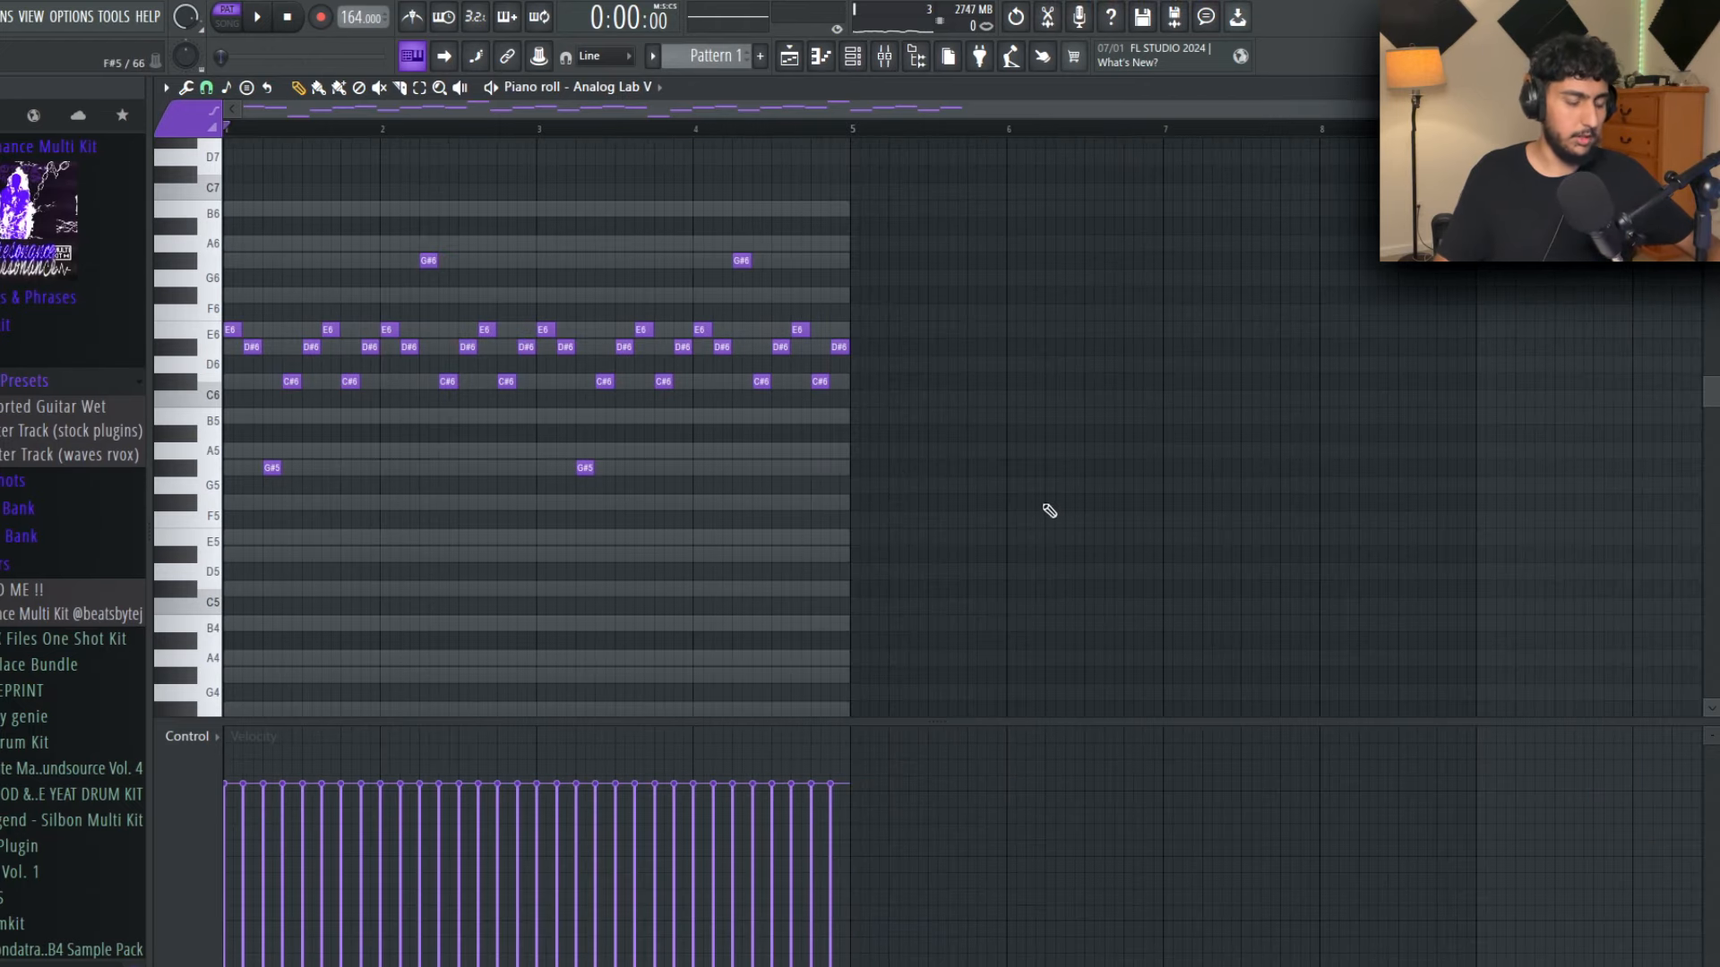
Step: Duplicate the four-bar melody once to extend it to eight bars
{"action": "key", "text": "ctrl+b"}
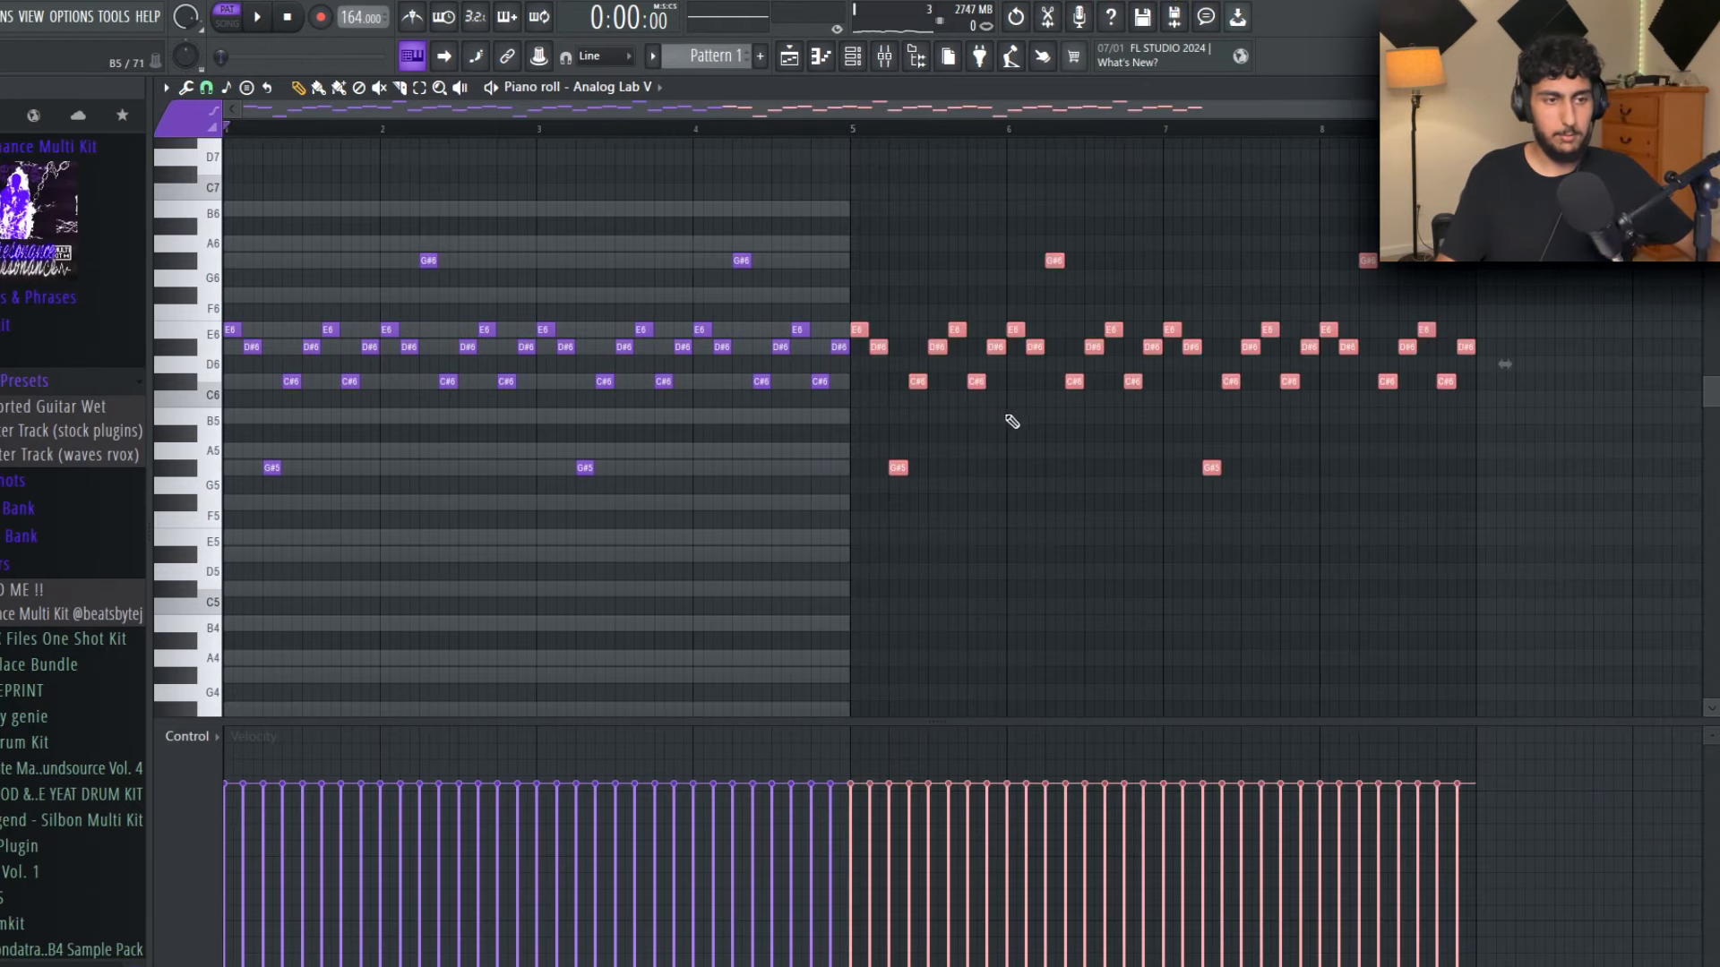
{"action": "key", "text": "ctrl+d"}
{"action": "scroll", "coordinate": [1582, 568], "scroll_direction": "down", "scroll_amount": 1}
Step: Route the Analog Lab V channel to mixer insert 5 and keep that mixer track selected
{"action": "left_click_drag", "start_coordinate": [1582, 568], "coordinate": [311, 161]}
{"action": "left_click", "coordinate": [416, 541]}
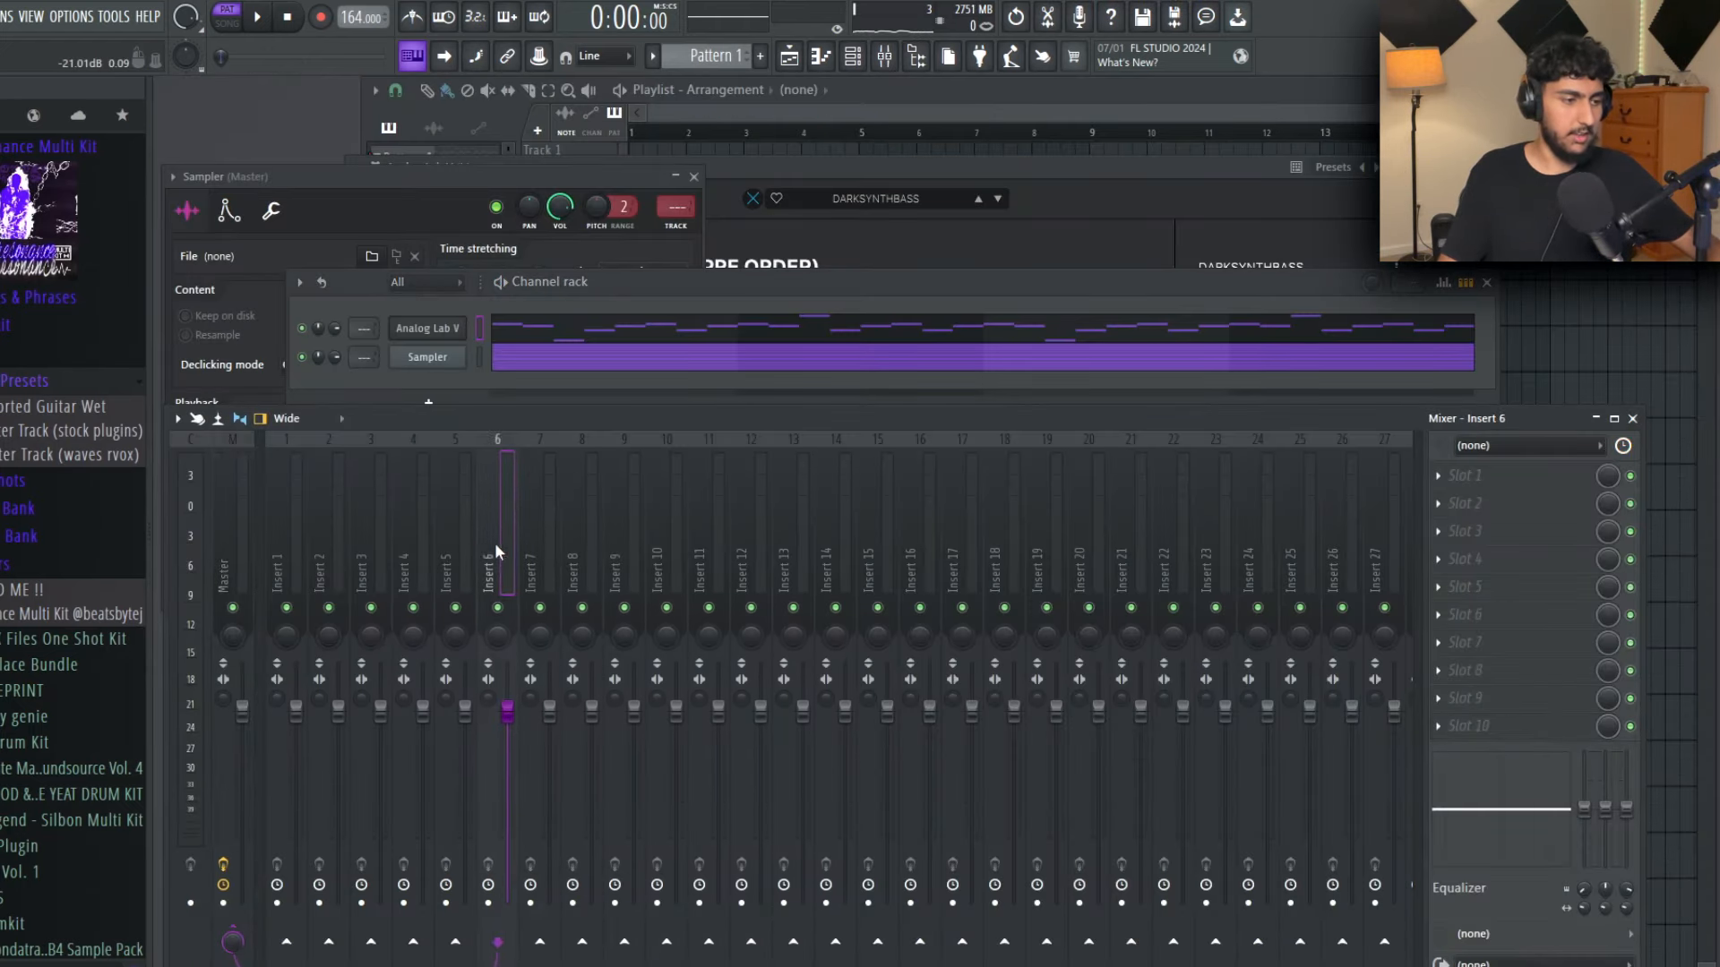
{"action": "left_click", "coordinate": [462, 547]}
{"action": "key", "text": "ctrl+l"}
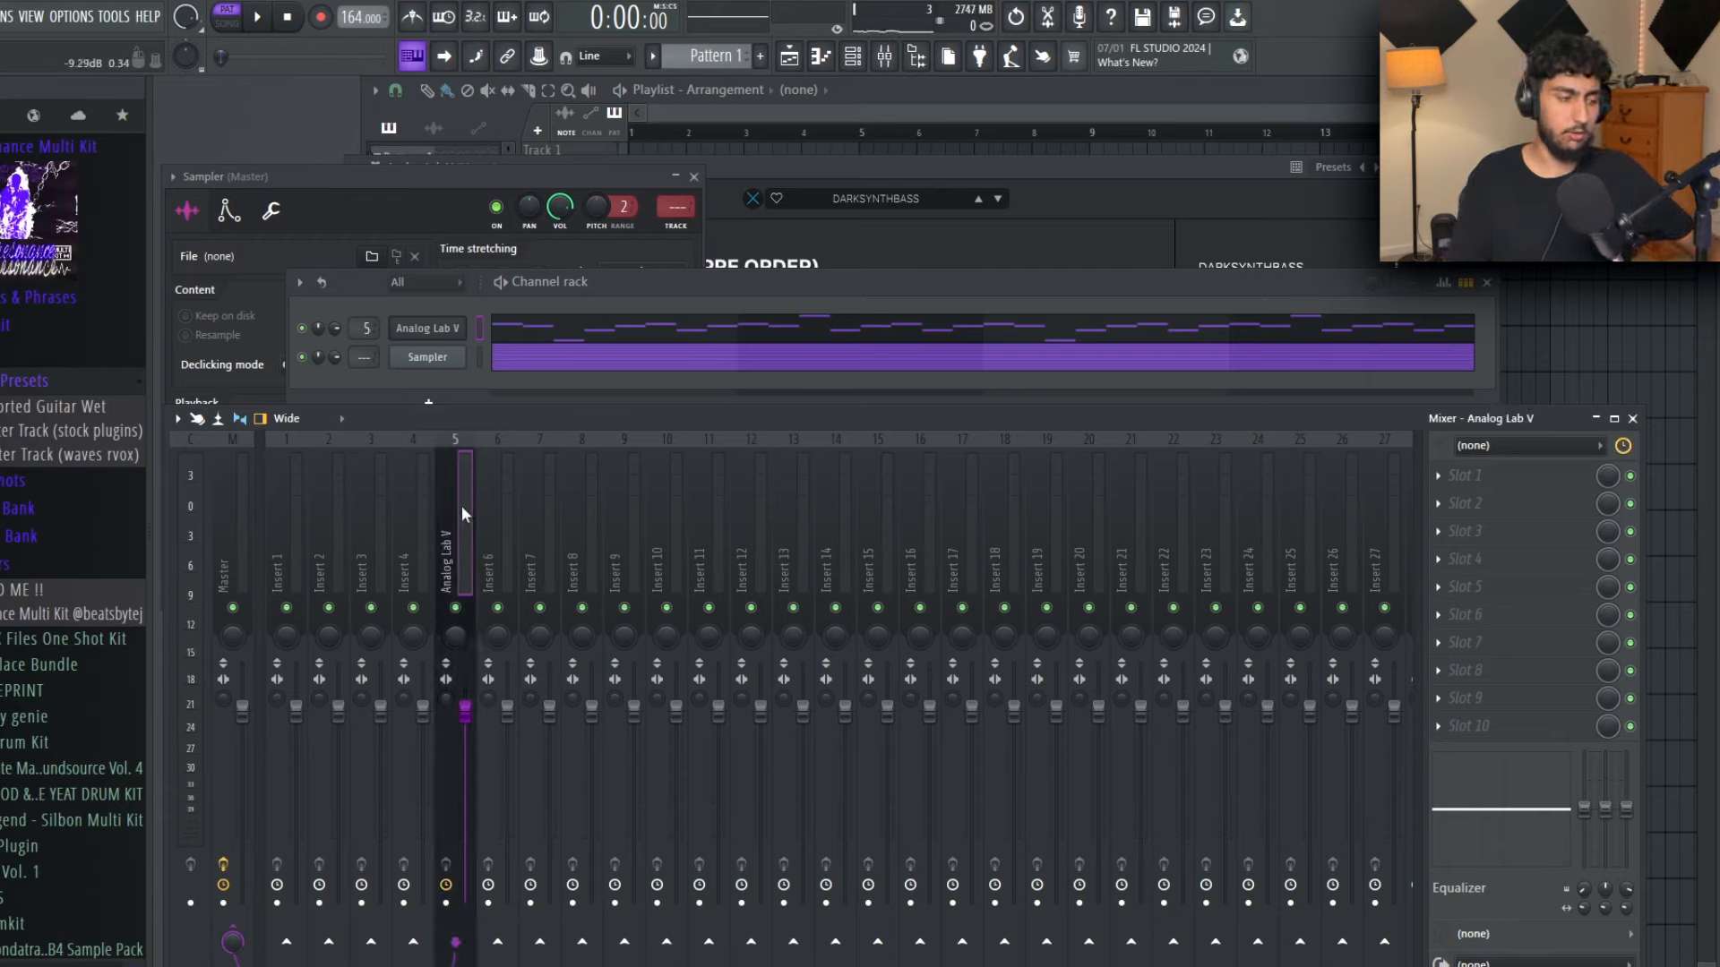
{"action": "left_click", "coordinate": [488, 528]}
{"action": "left_click", "coordinate": [473, 358]}
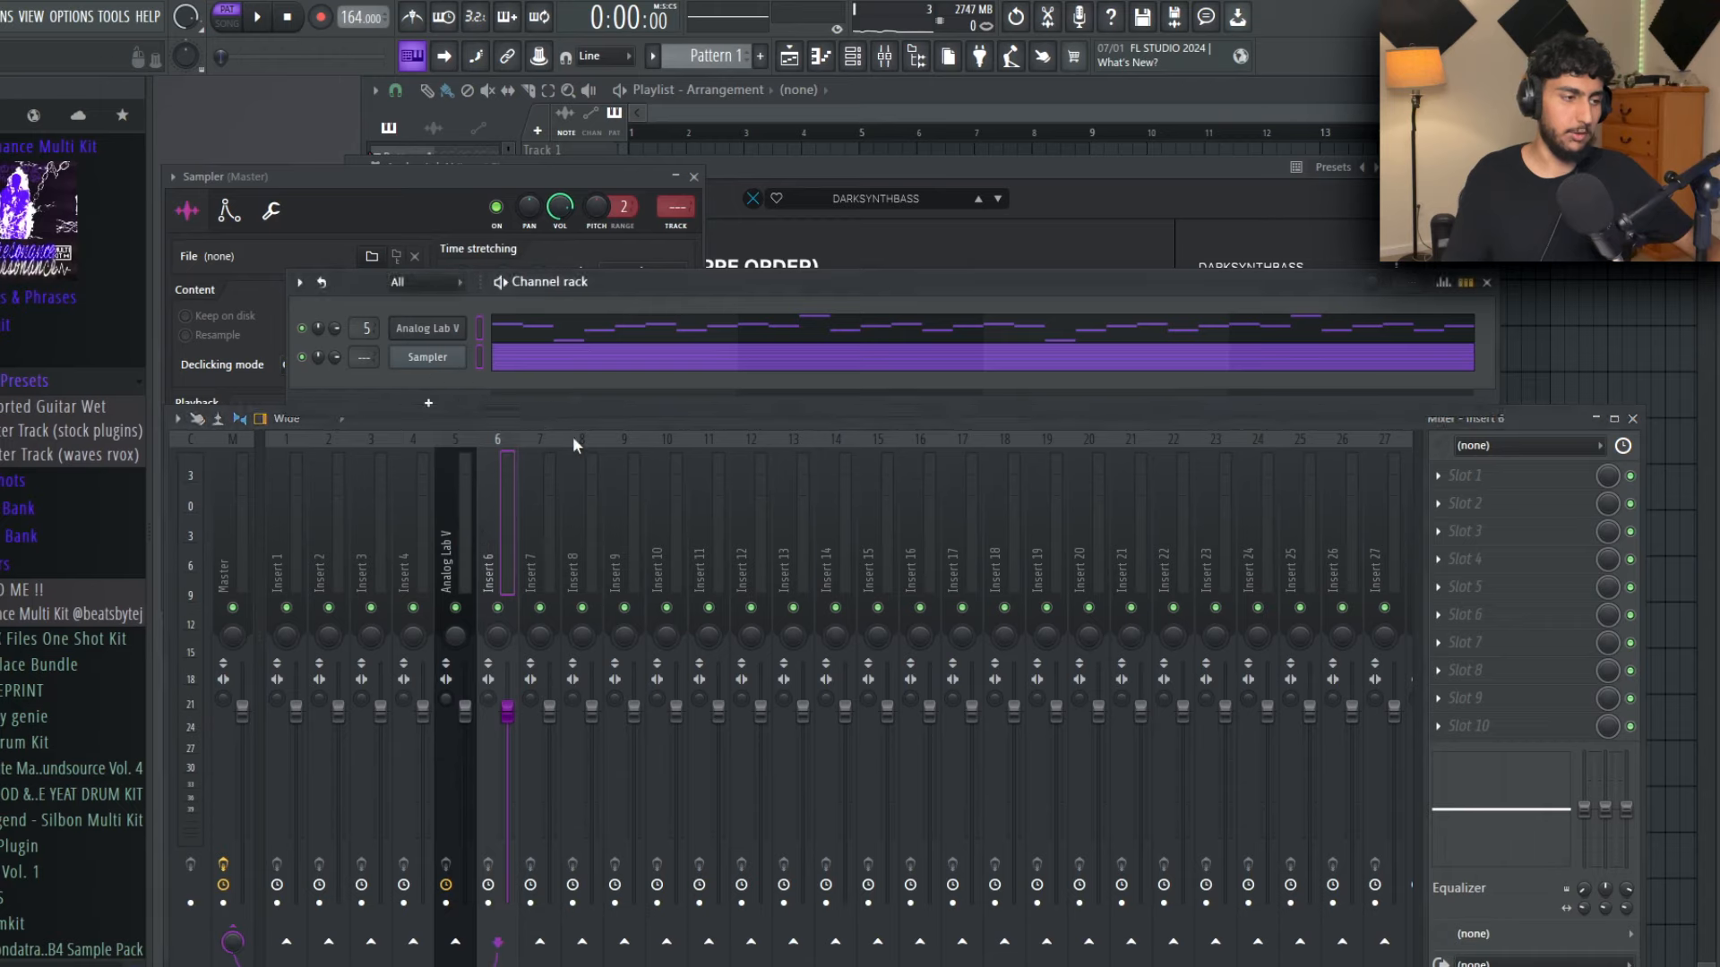
{"action": "left_click", "coordinate": [439, 509]}
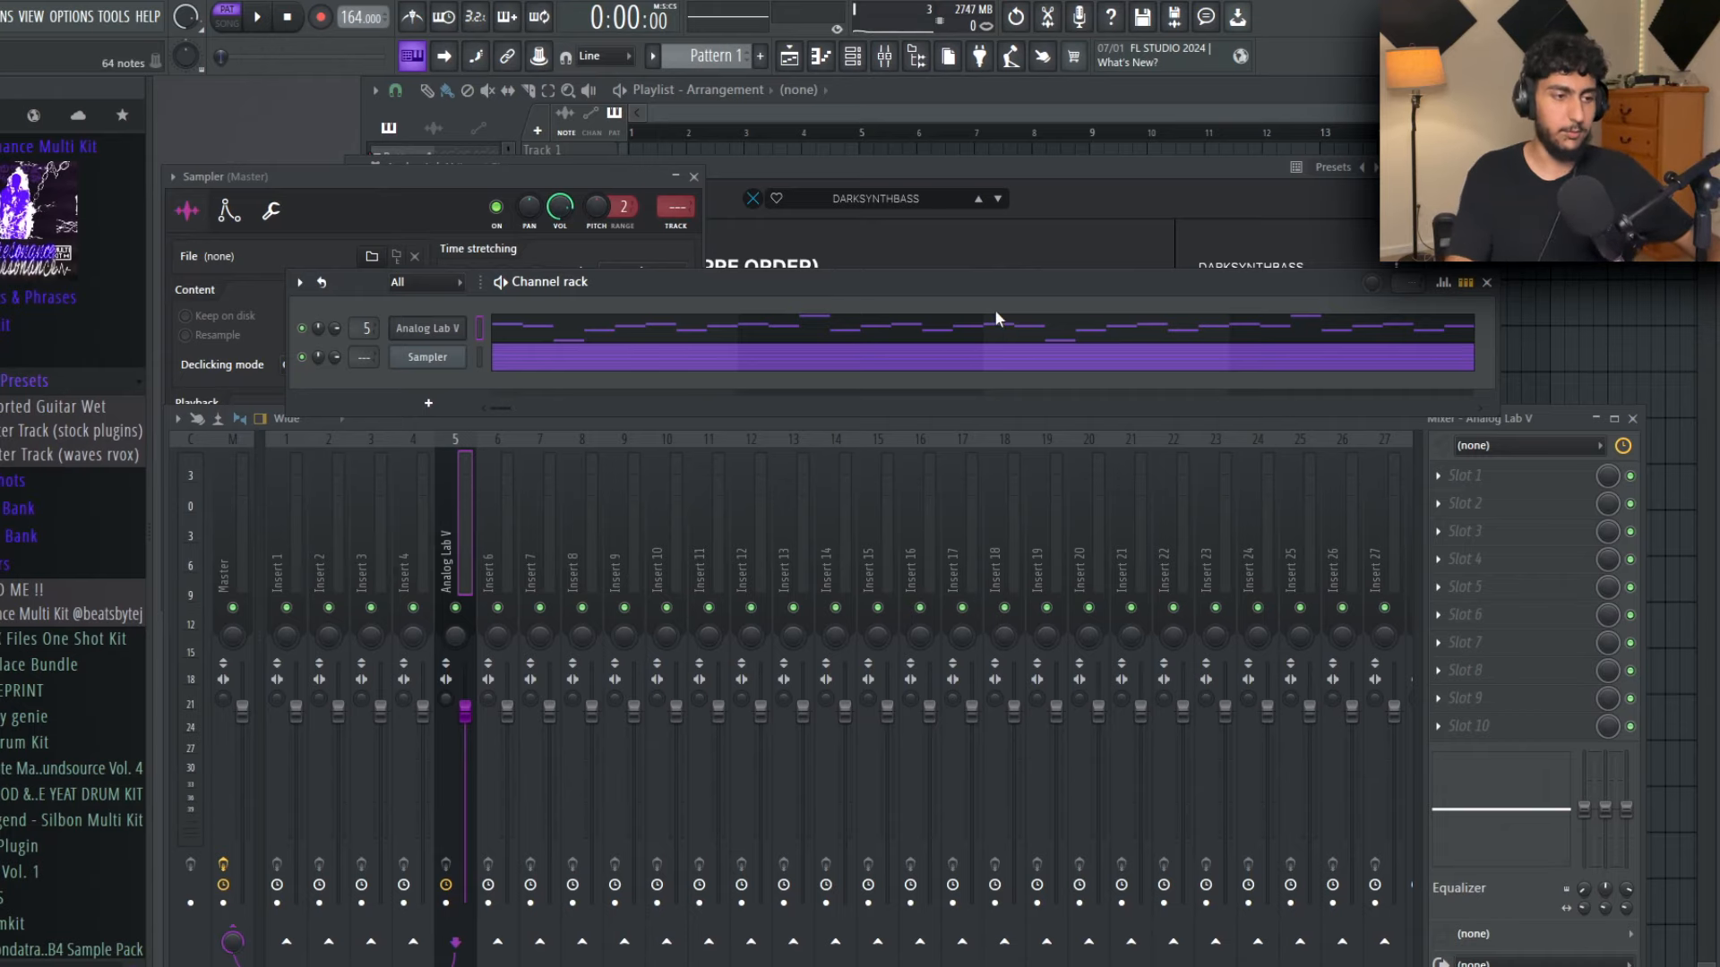
Step: Load Portal into slot 2 of the Analog Lab V mixer track and show its Silbon presets
{"action": "left_click", "coordinate": [1489, 513]}
{"action": "left_click", "coordinate": [1179, 153]}
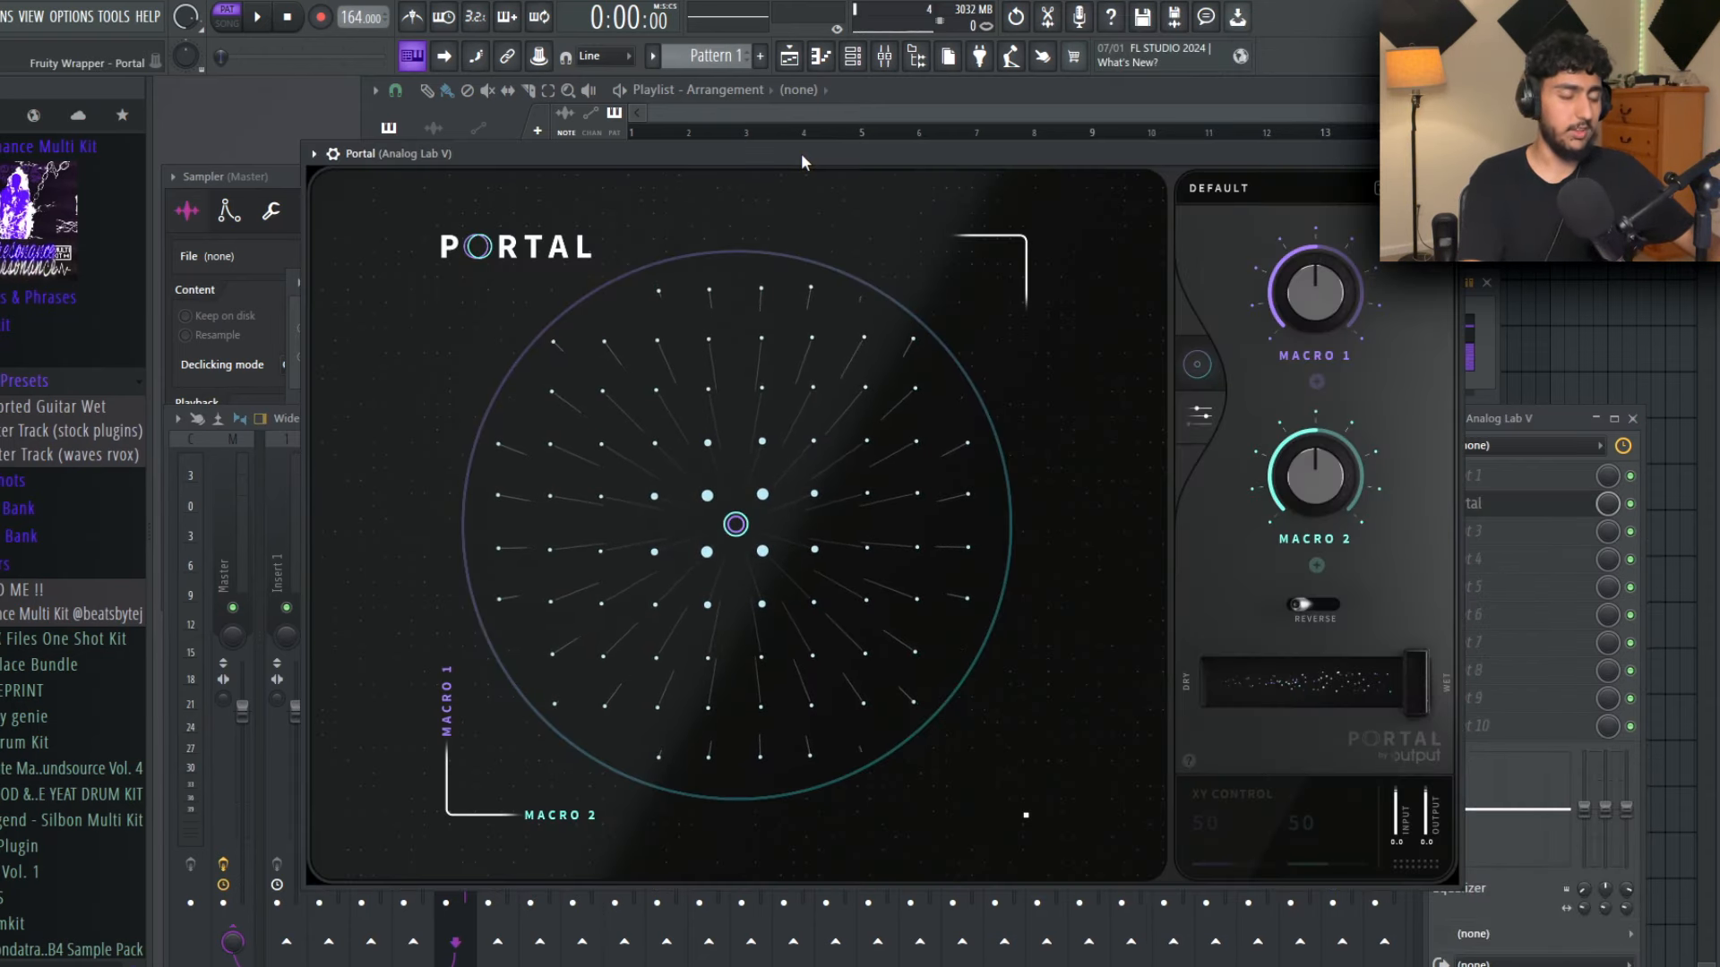
{"action": "left_click", "coordinate": [515, 246]}
{"action": "left_click", "coordinate": [582, 235]}
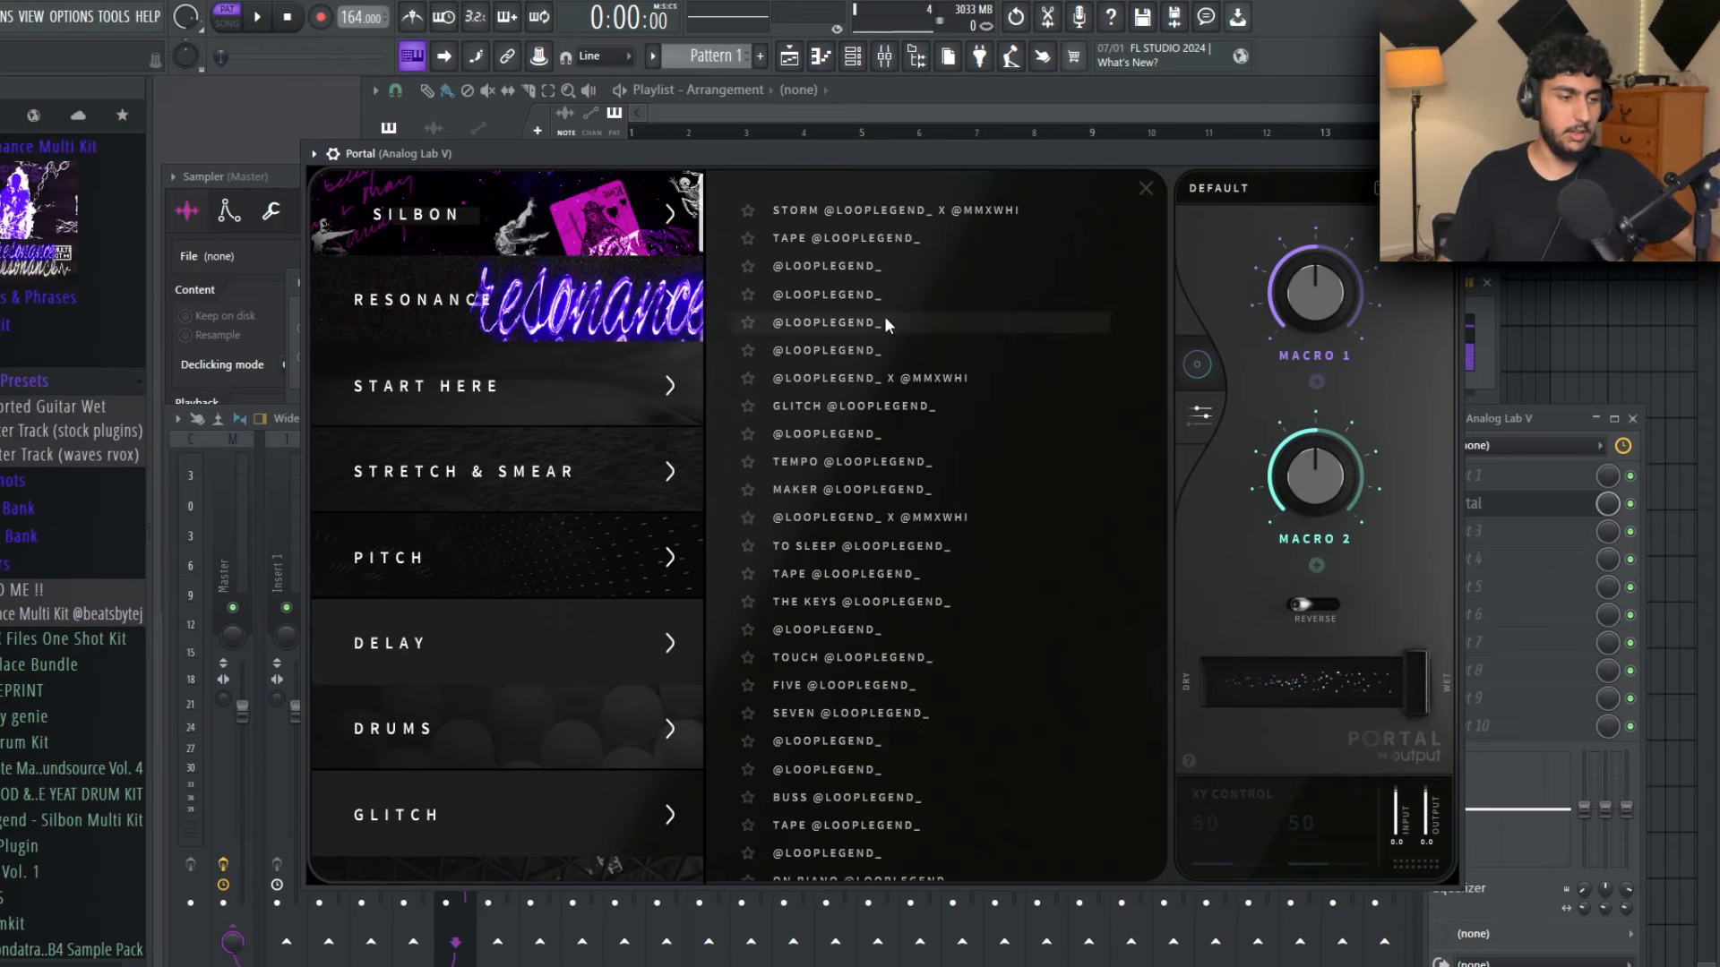
Step: Audition Portal's Silbon presets from Maker onward, load the Touch preset and leave the preset browser
{"action": "left_click", "coordinate": [874, 491]}
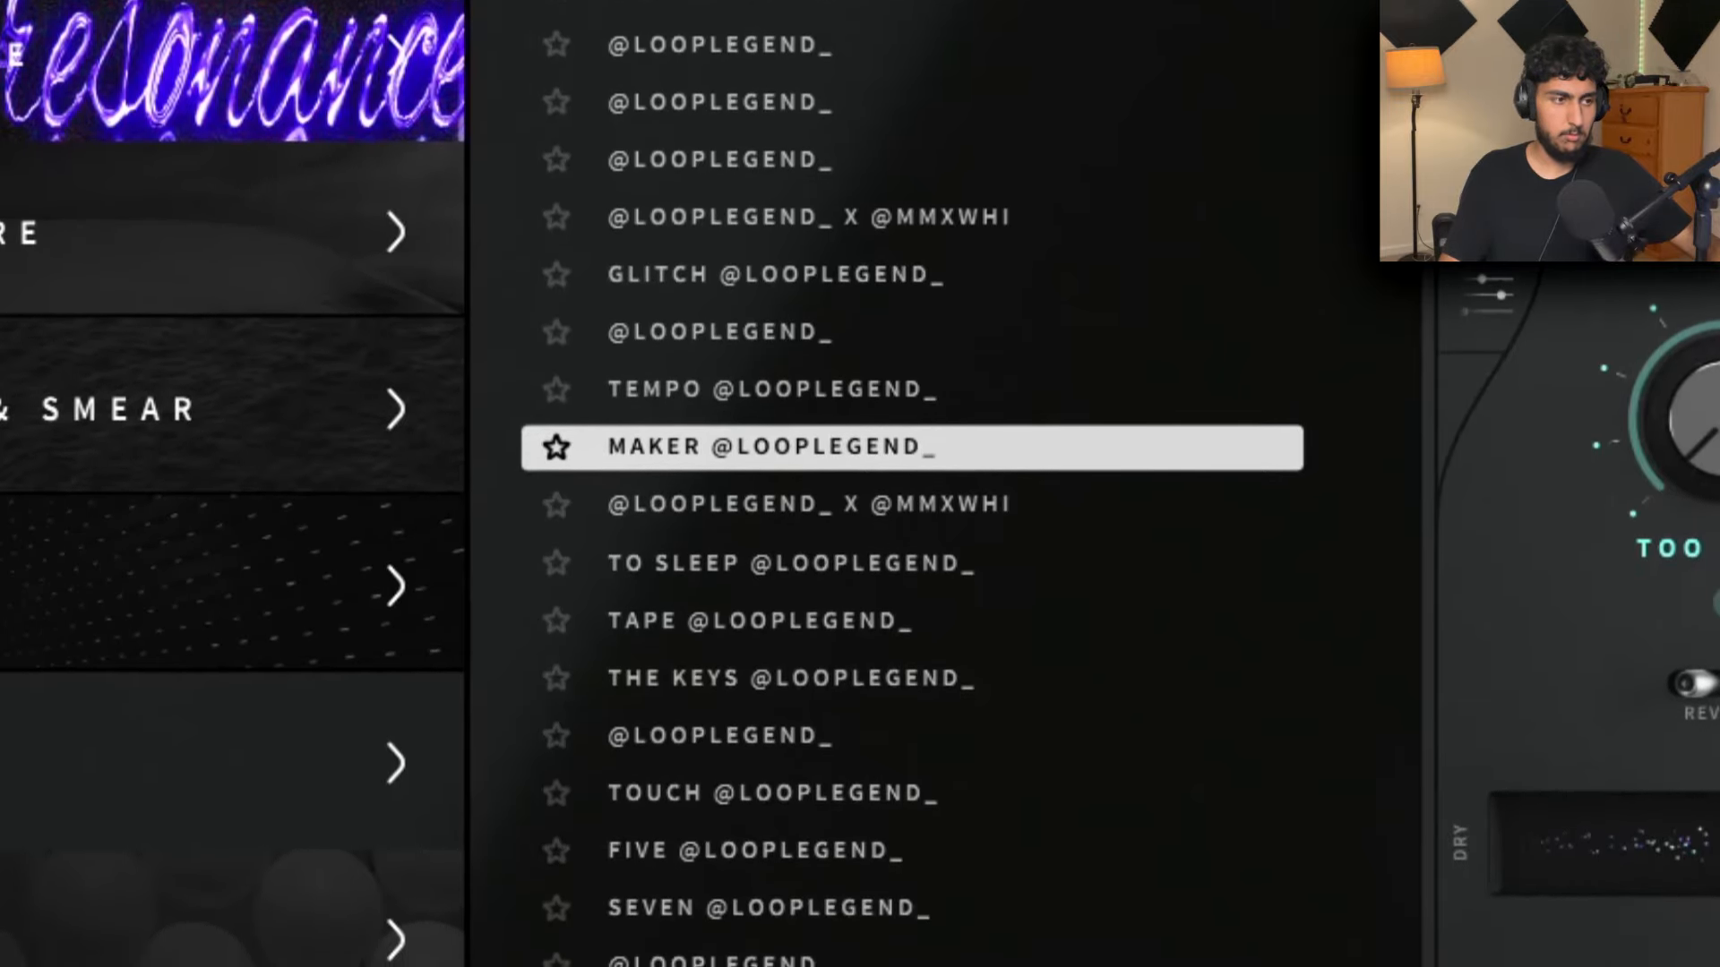
{"action": "key", "text": "Down"}
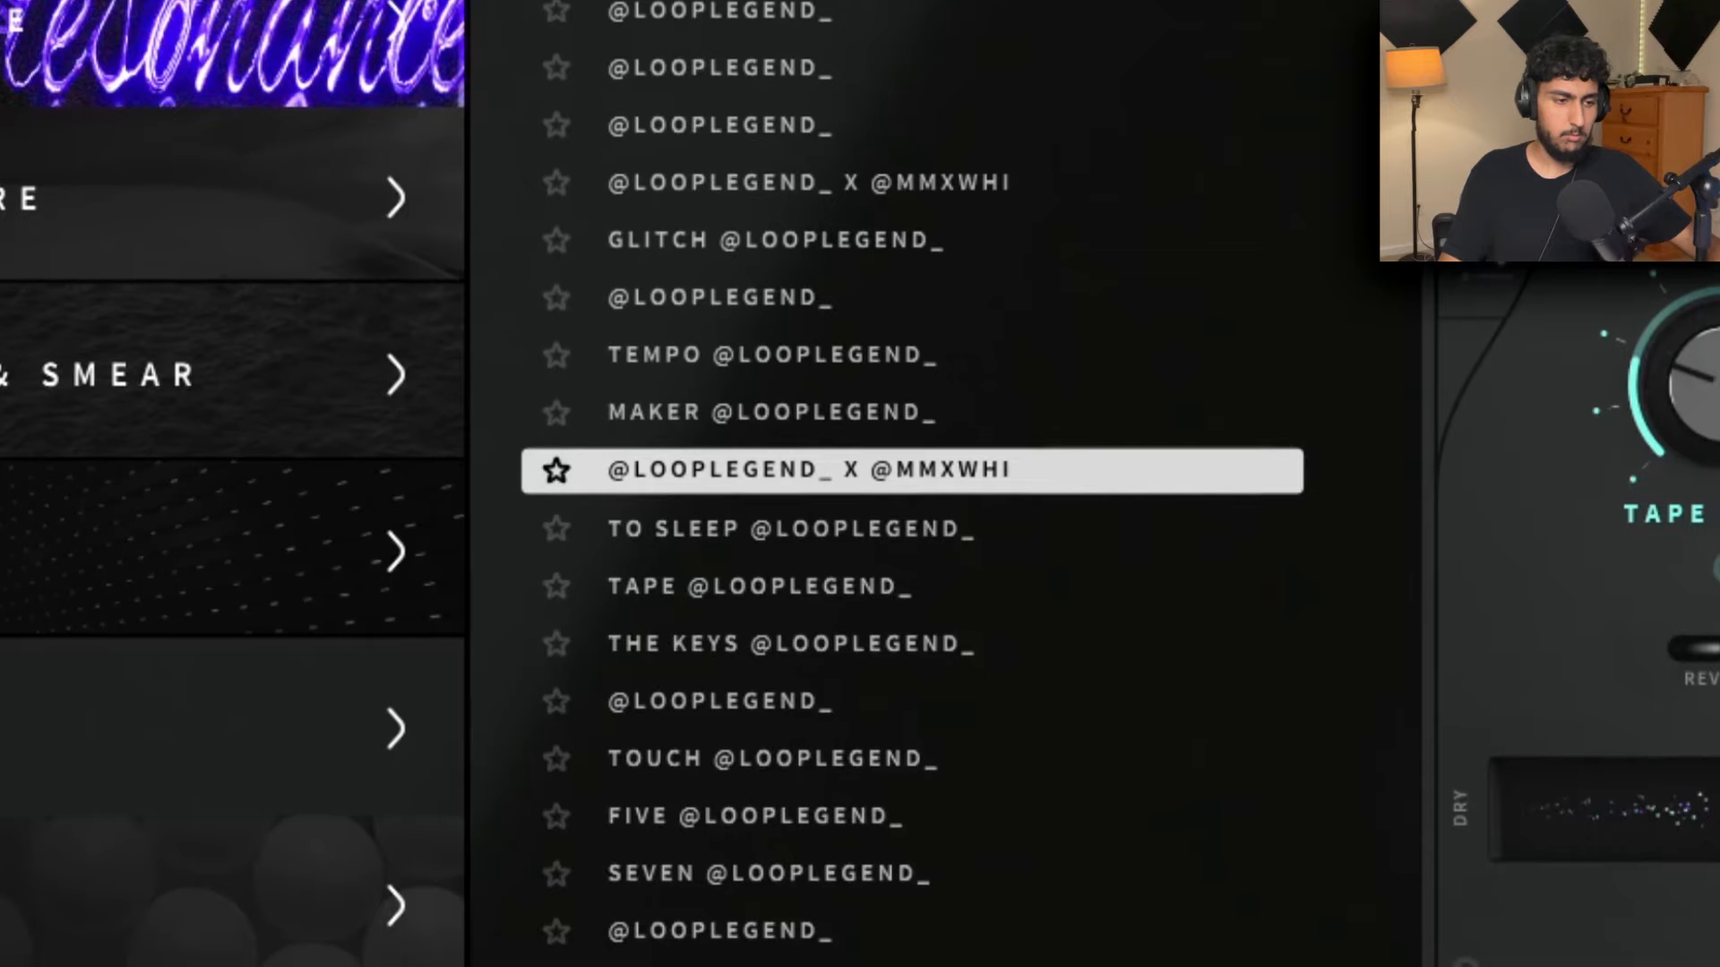
{"action": "key", "text": "Down"}
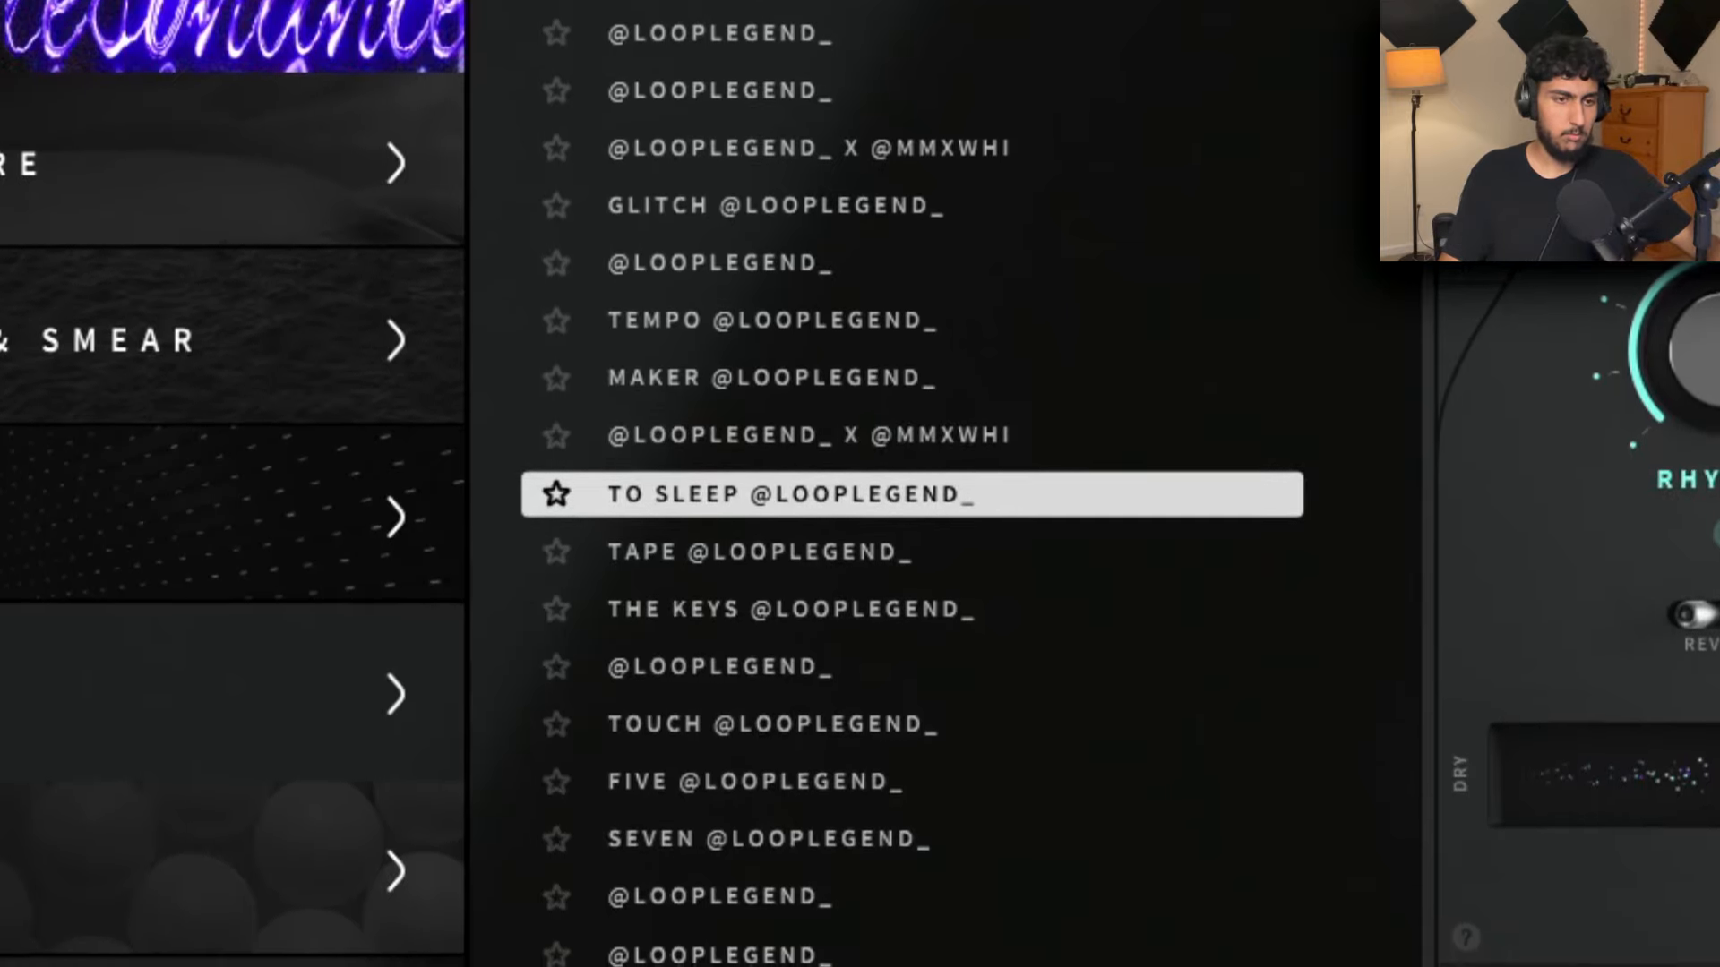
{"action": "key", "text": "Up"}
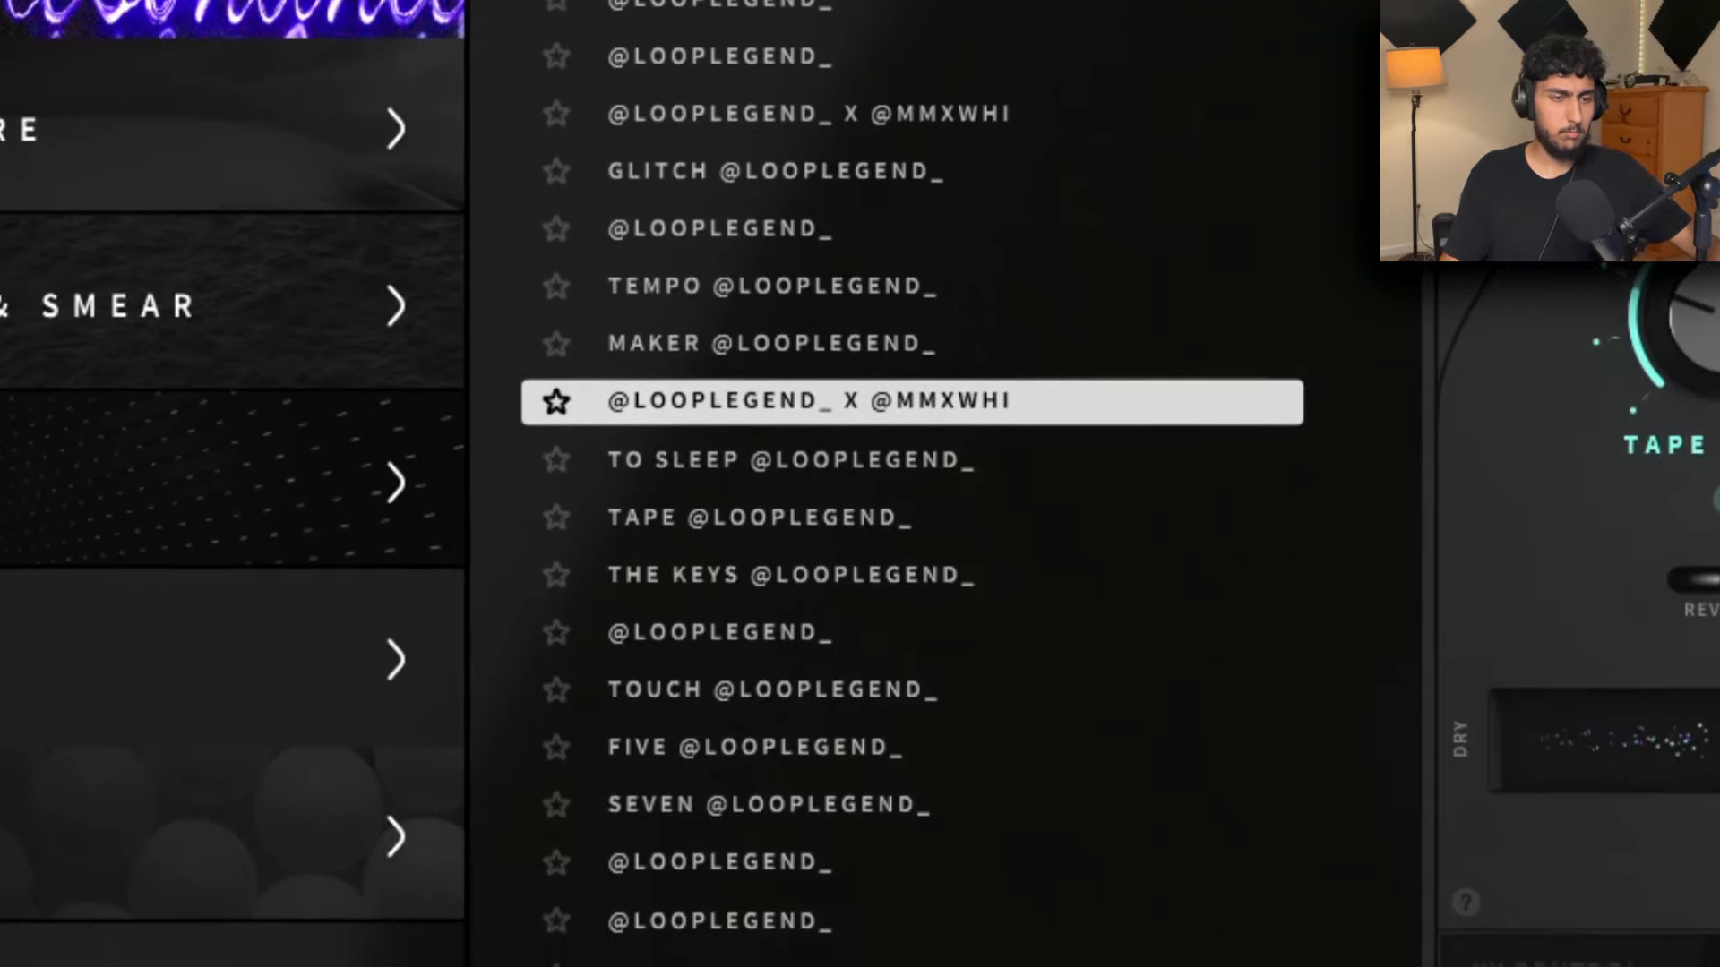
{"action": "key", "text": "Down"}
{"action": "key", "text": "Down"}
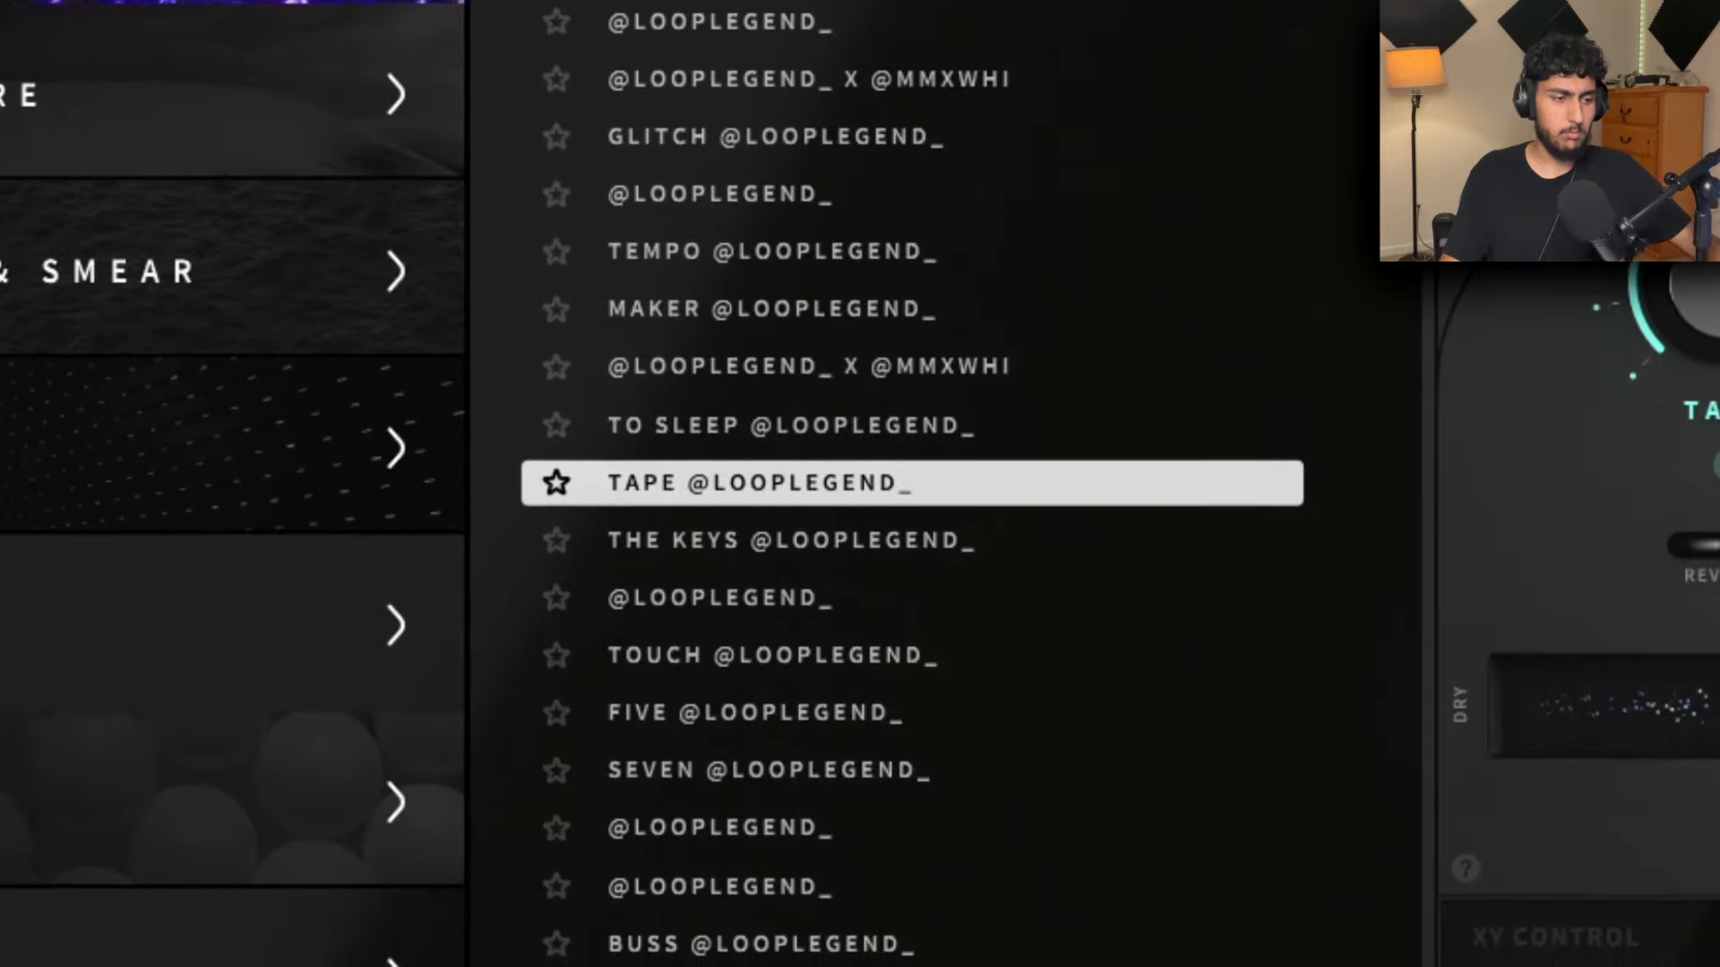
{"action": "key", "text": "Down"}
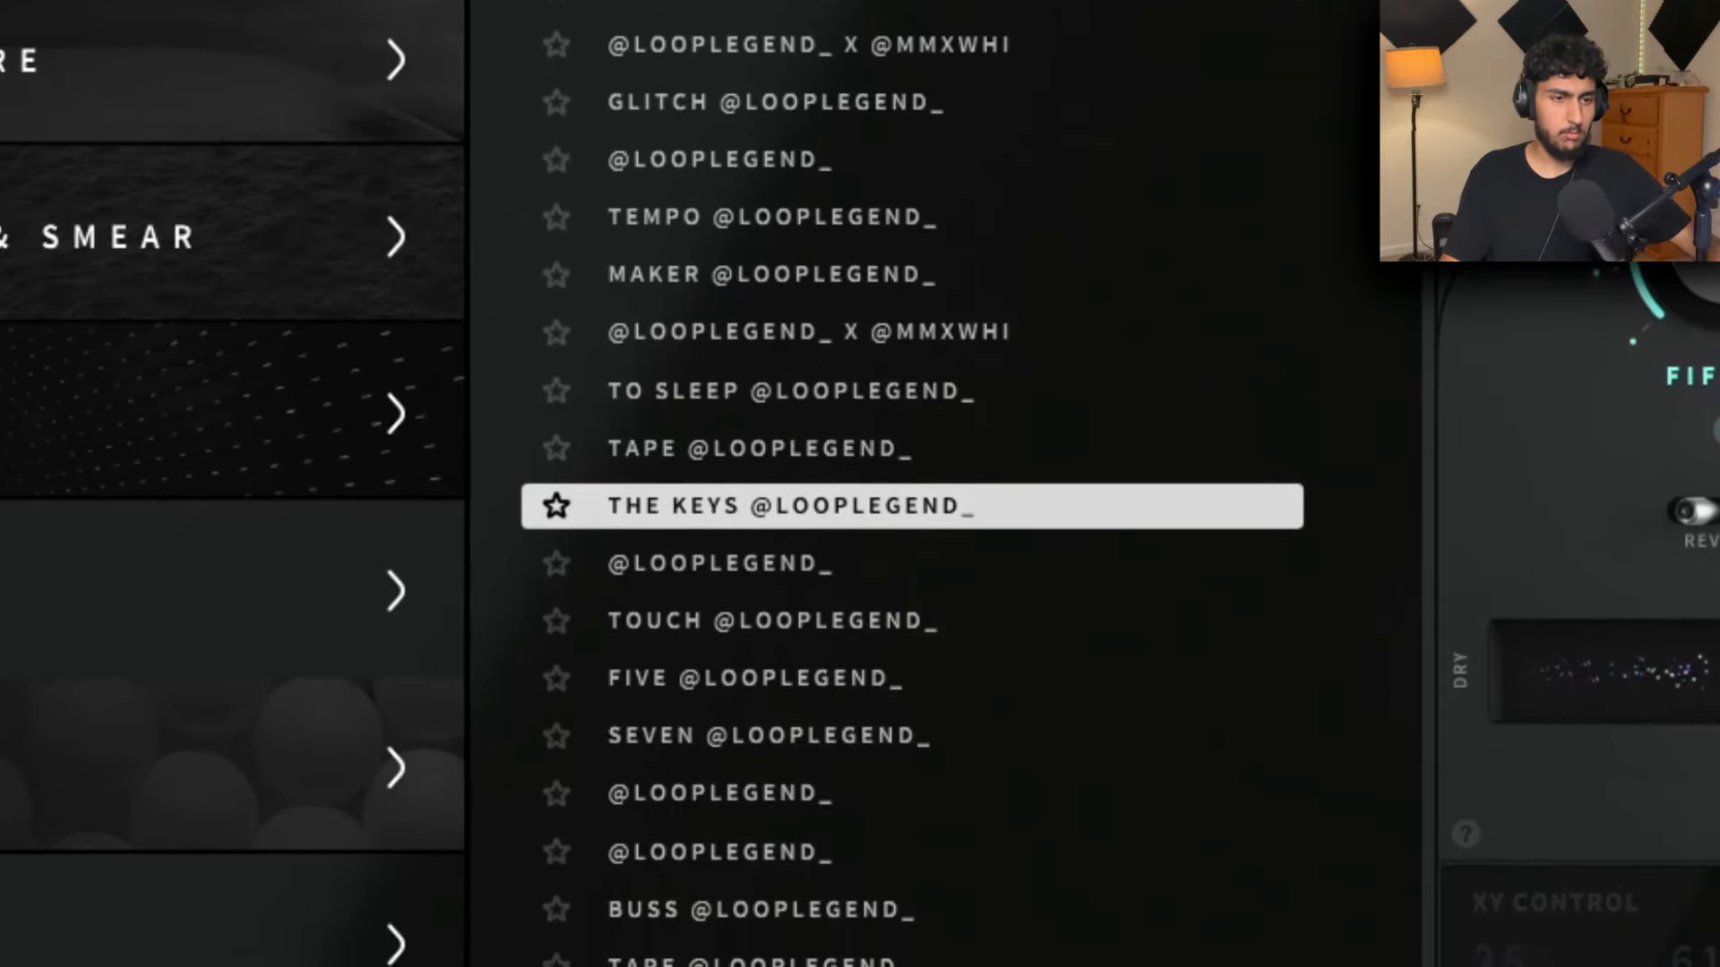
{"action": "key", "text": "Down"}
{"action": "key", "text": "Down"}
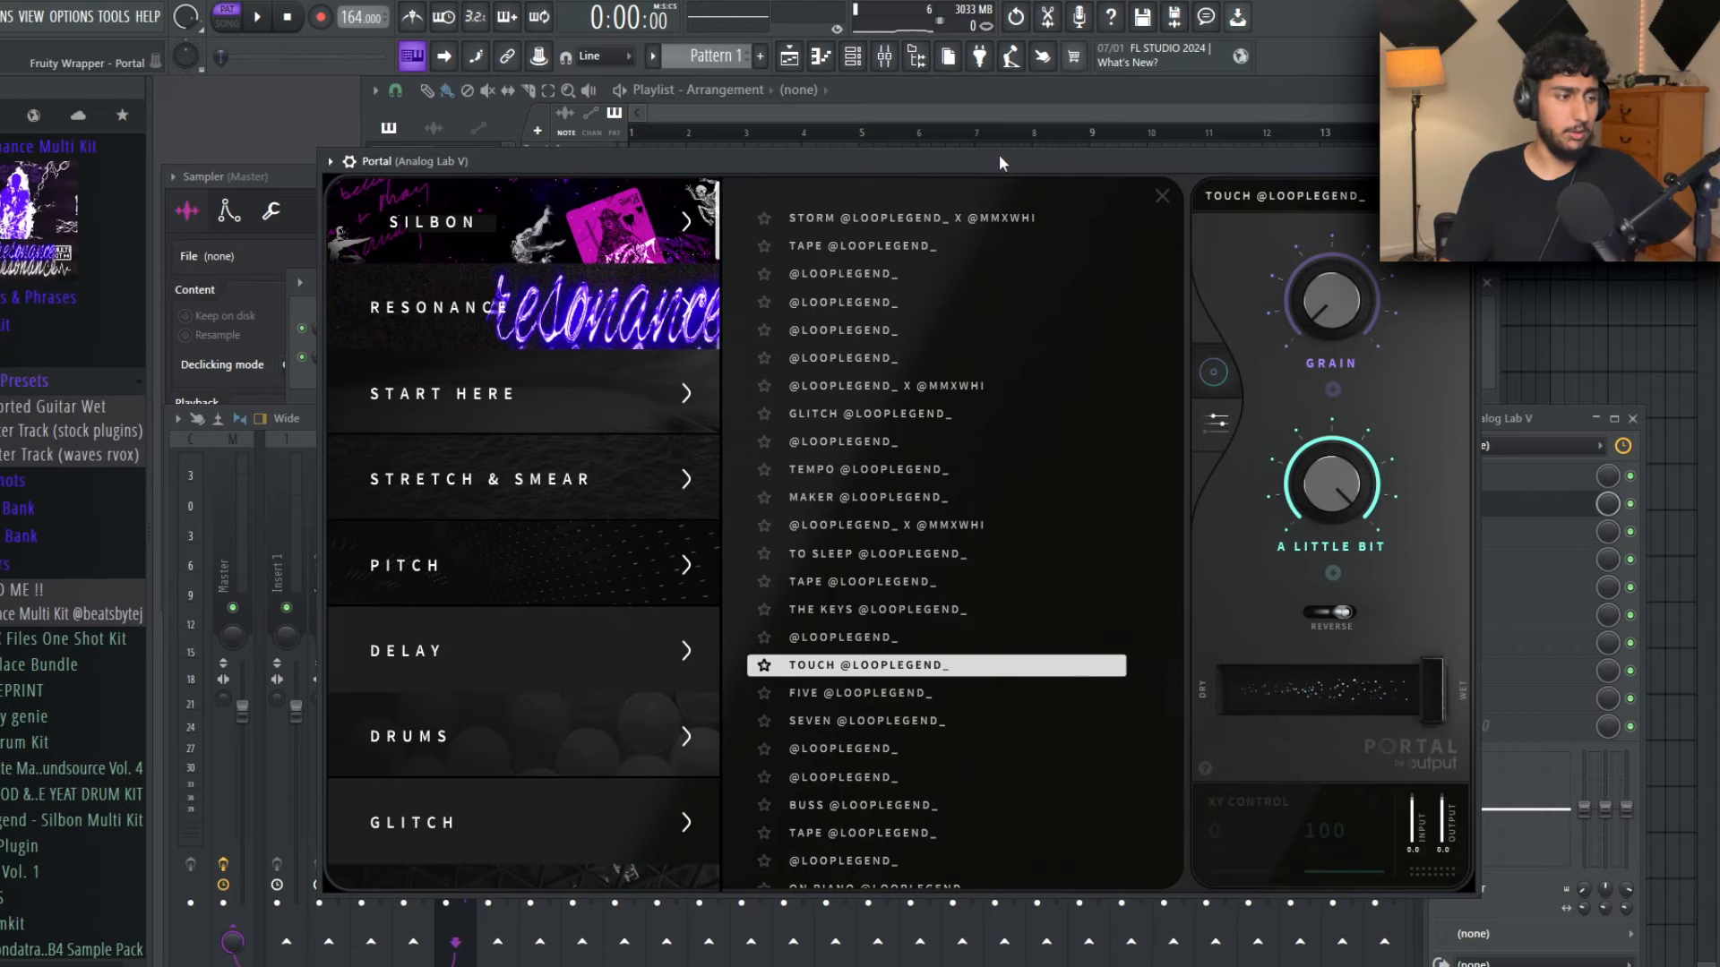
{"action": "key", "text": "Escape"}
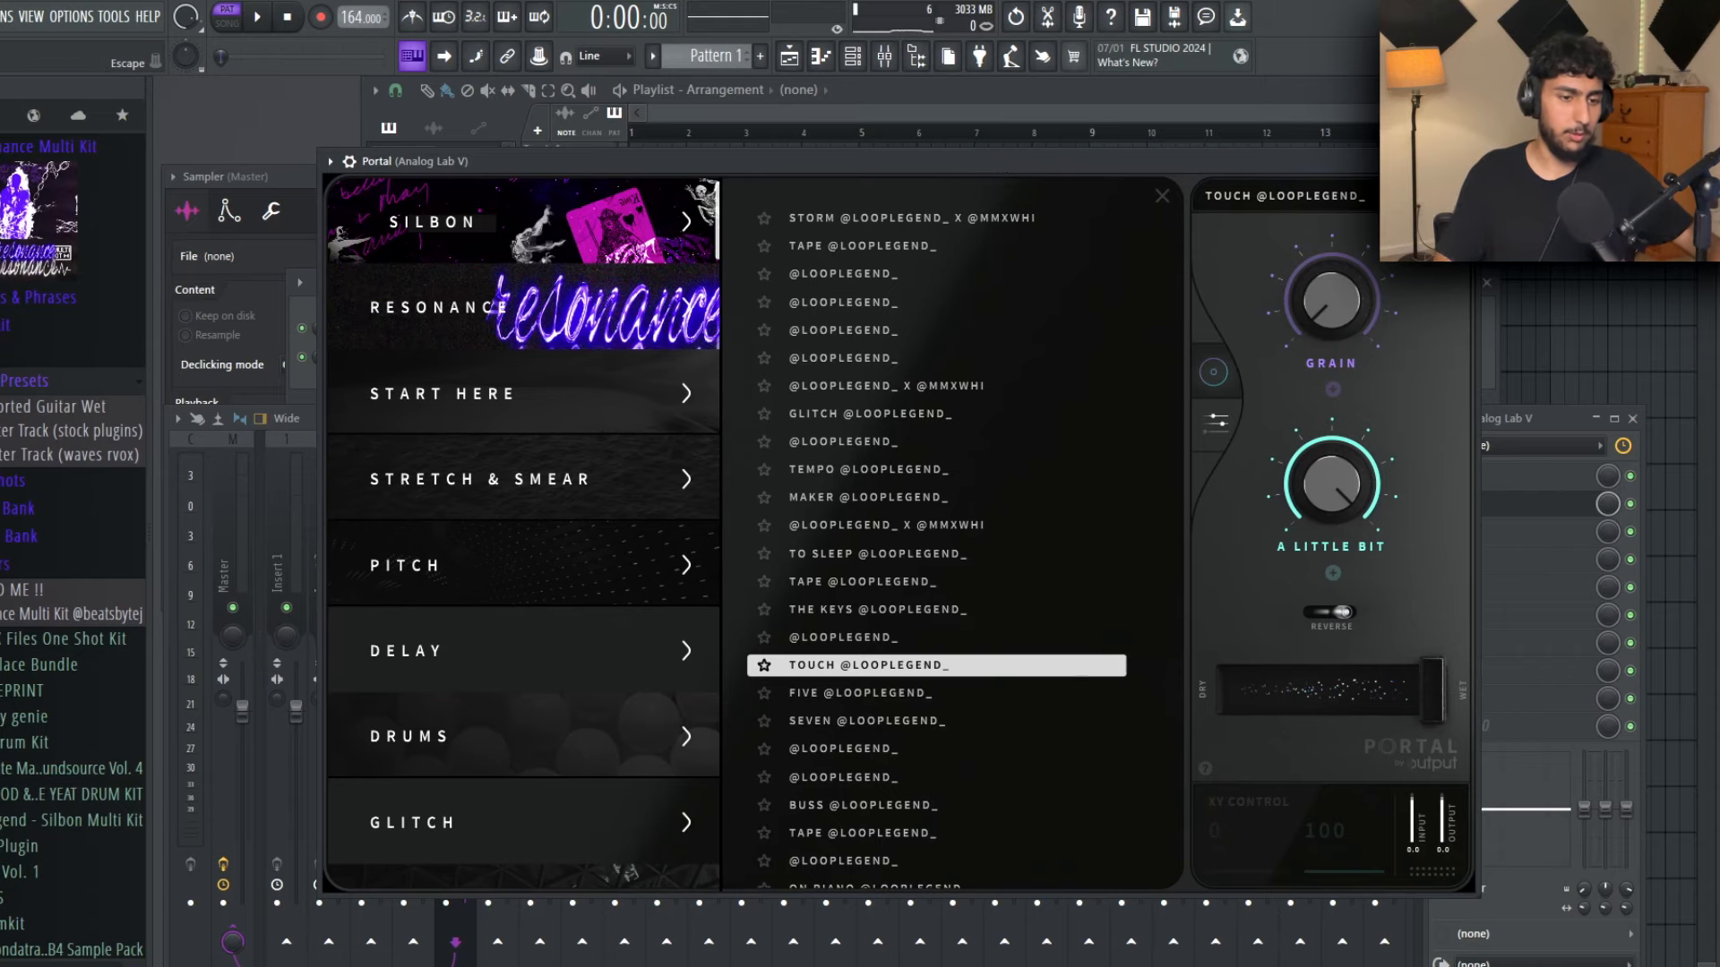
{"action": "left_click", "coordinate": [1162, 196]}
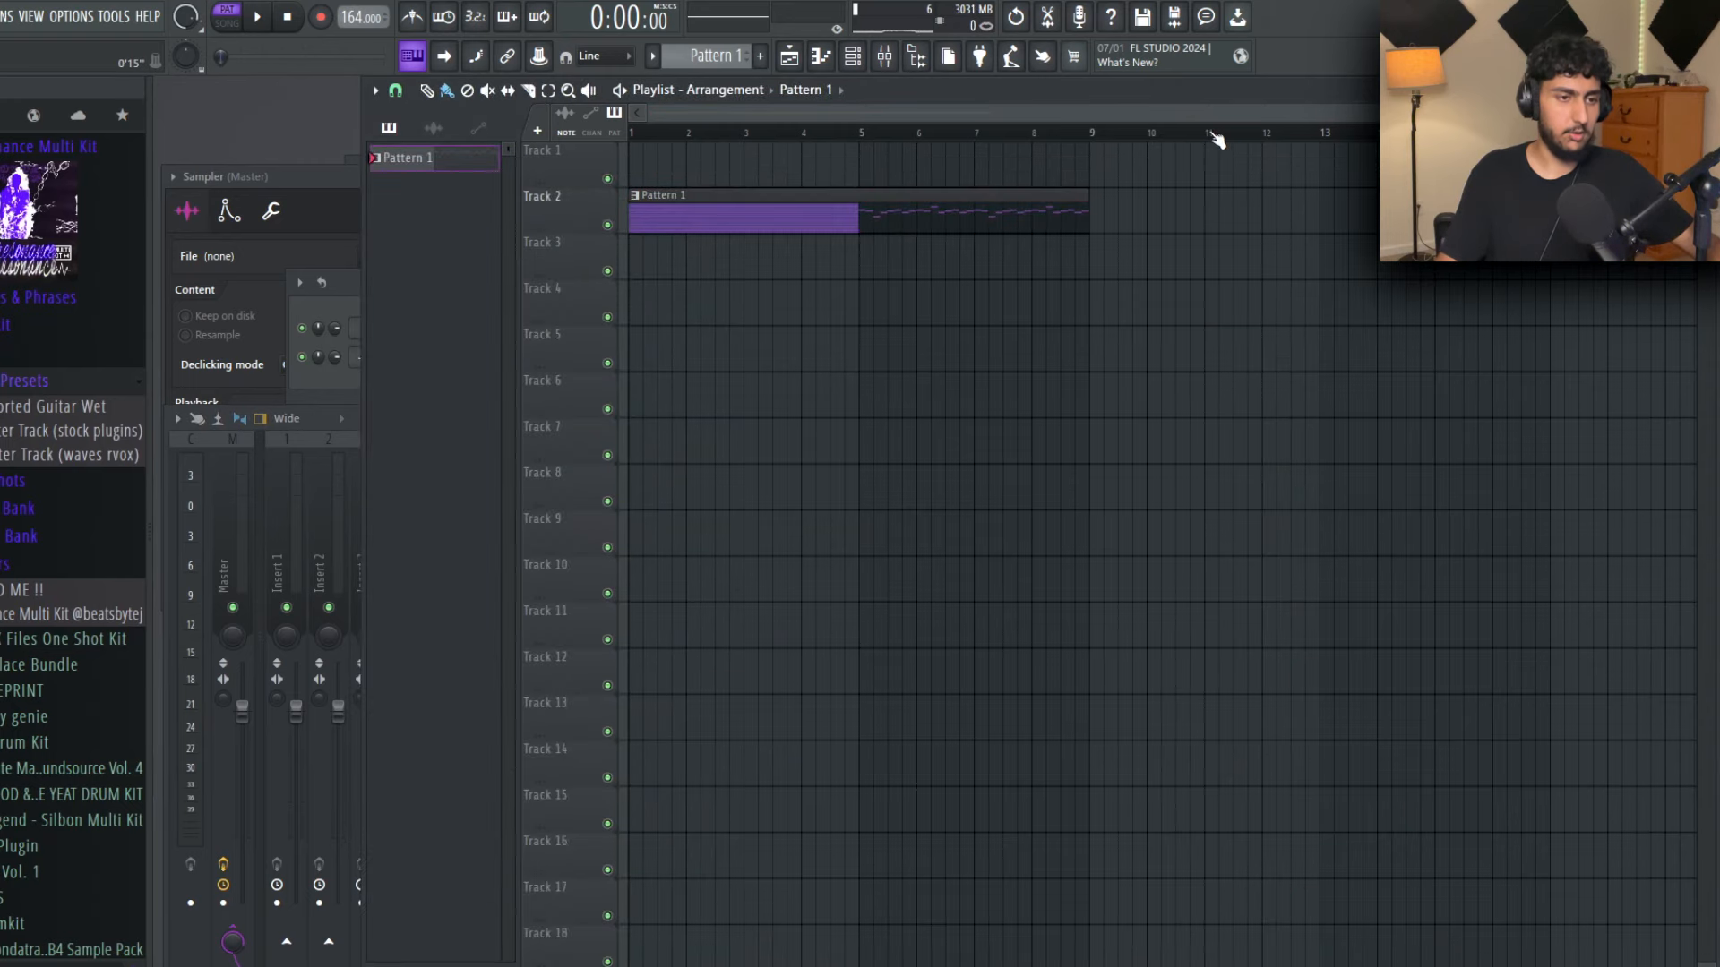
Step: Select bars 1 through 10 in the playlist and check the Portal effect on the Analog Lab V mixer track
{"action": "left_click_drag", "start_coordinate": [1211, 136], "coordinate": [373, 166]}
{"action": "left_click", "coordinate": [231, 952]}
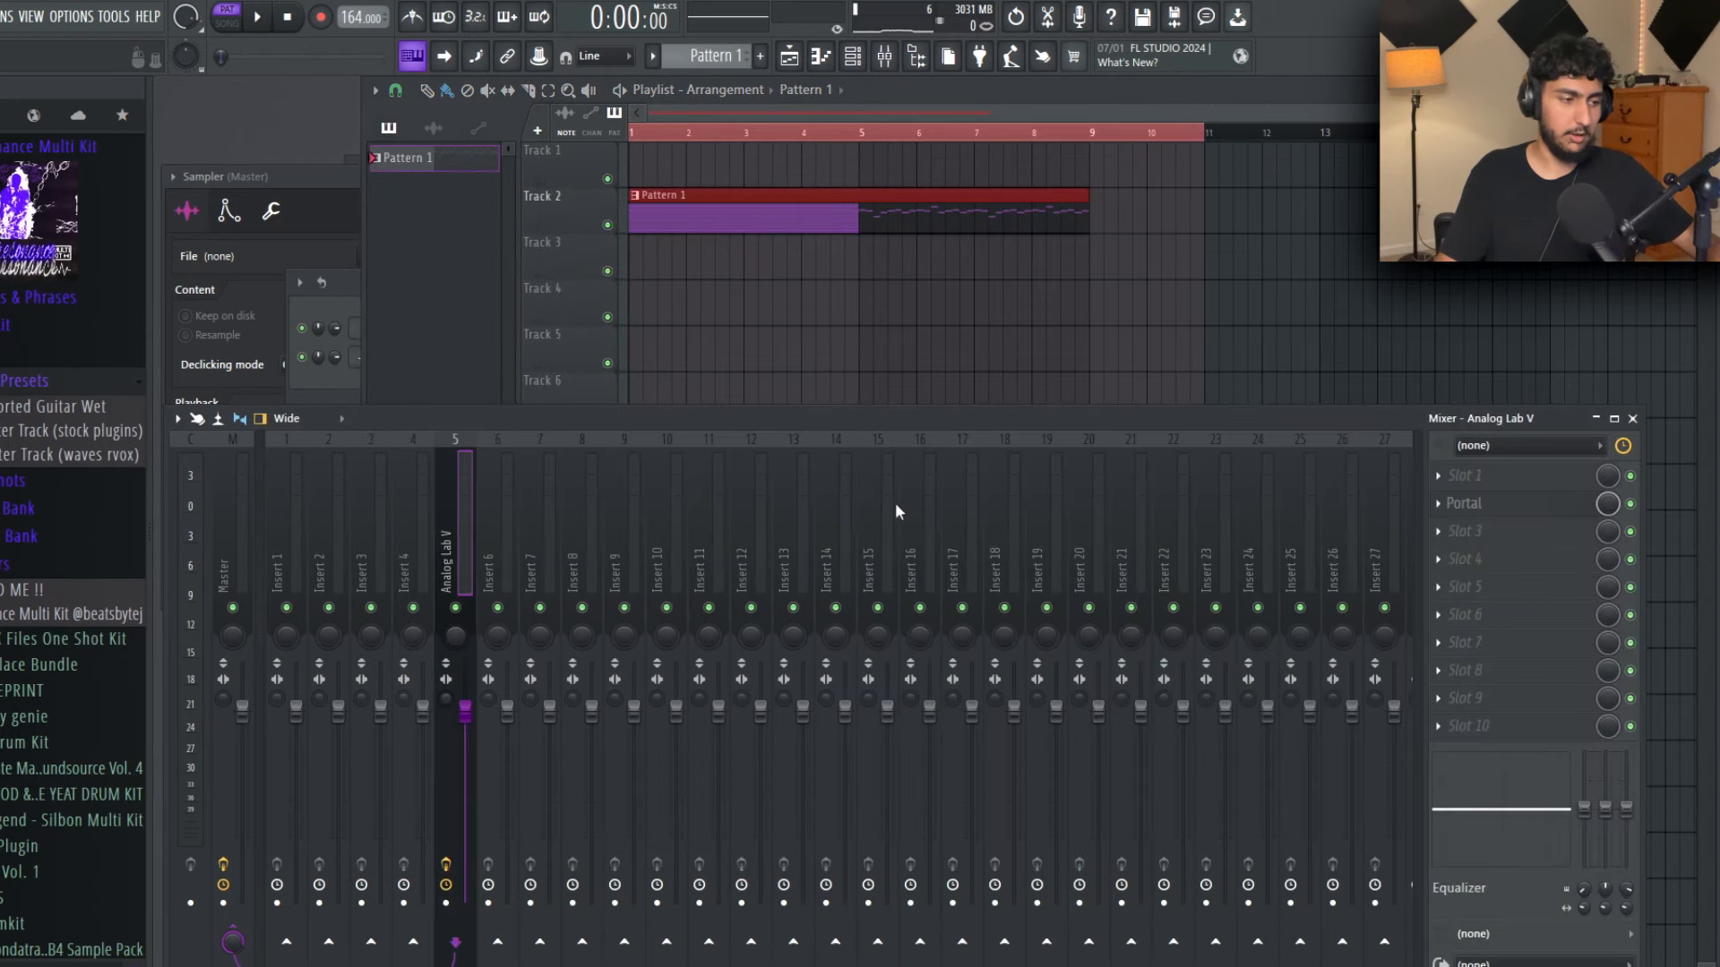
{"action": "left_click", "coordinate": [1487, 507]}
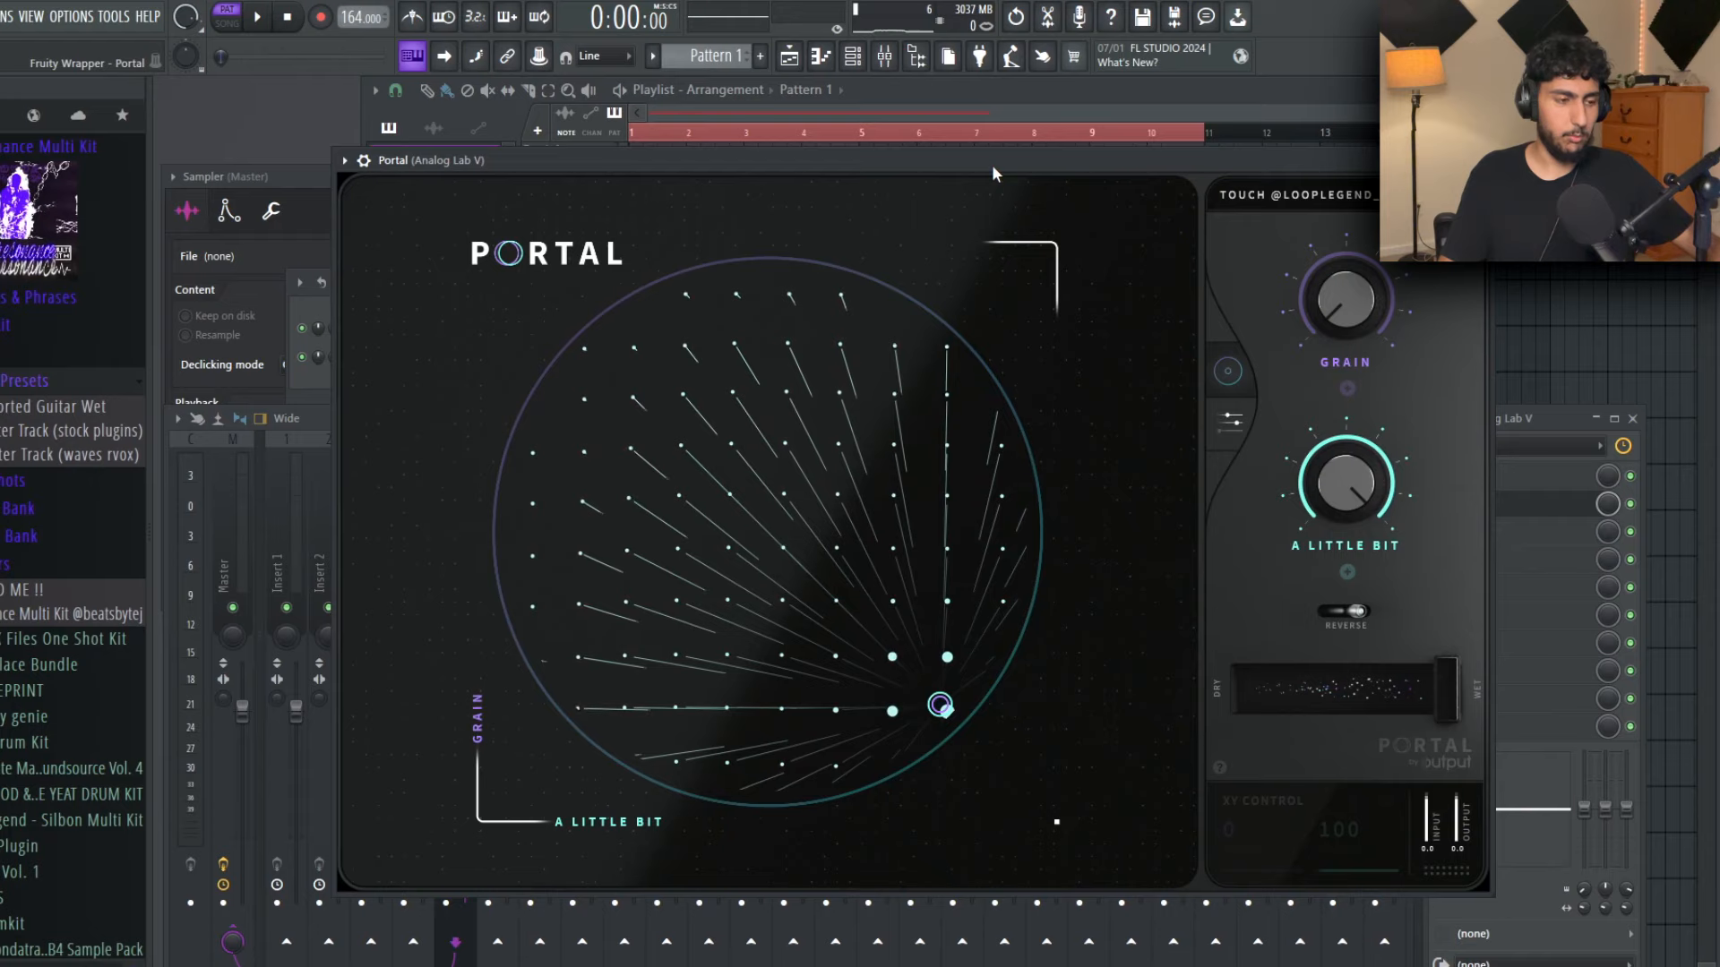
{"action": "left_click", "coordinate": [1060, 148]}
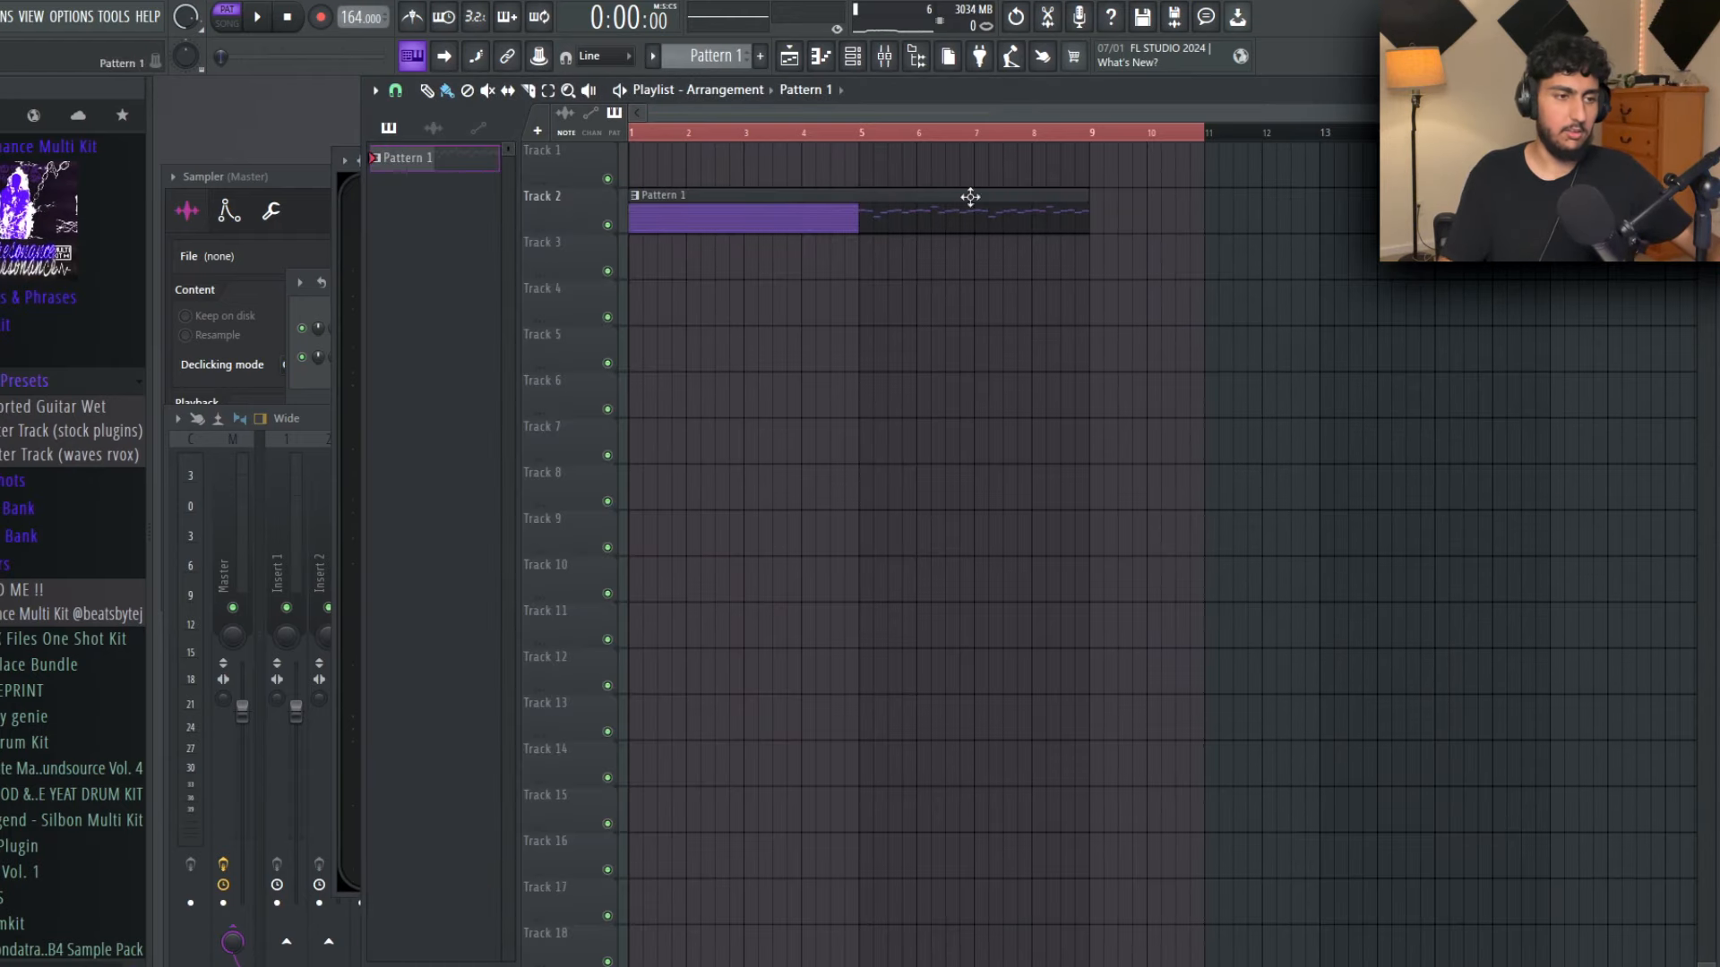
Step: Add Fruity parametric EQ 2 in slot 3 and cut the lows by pulling band 1 fully down at about 203 Hz
{"action": "left_click", "coordinate": [221, 842]}
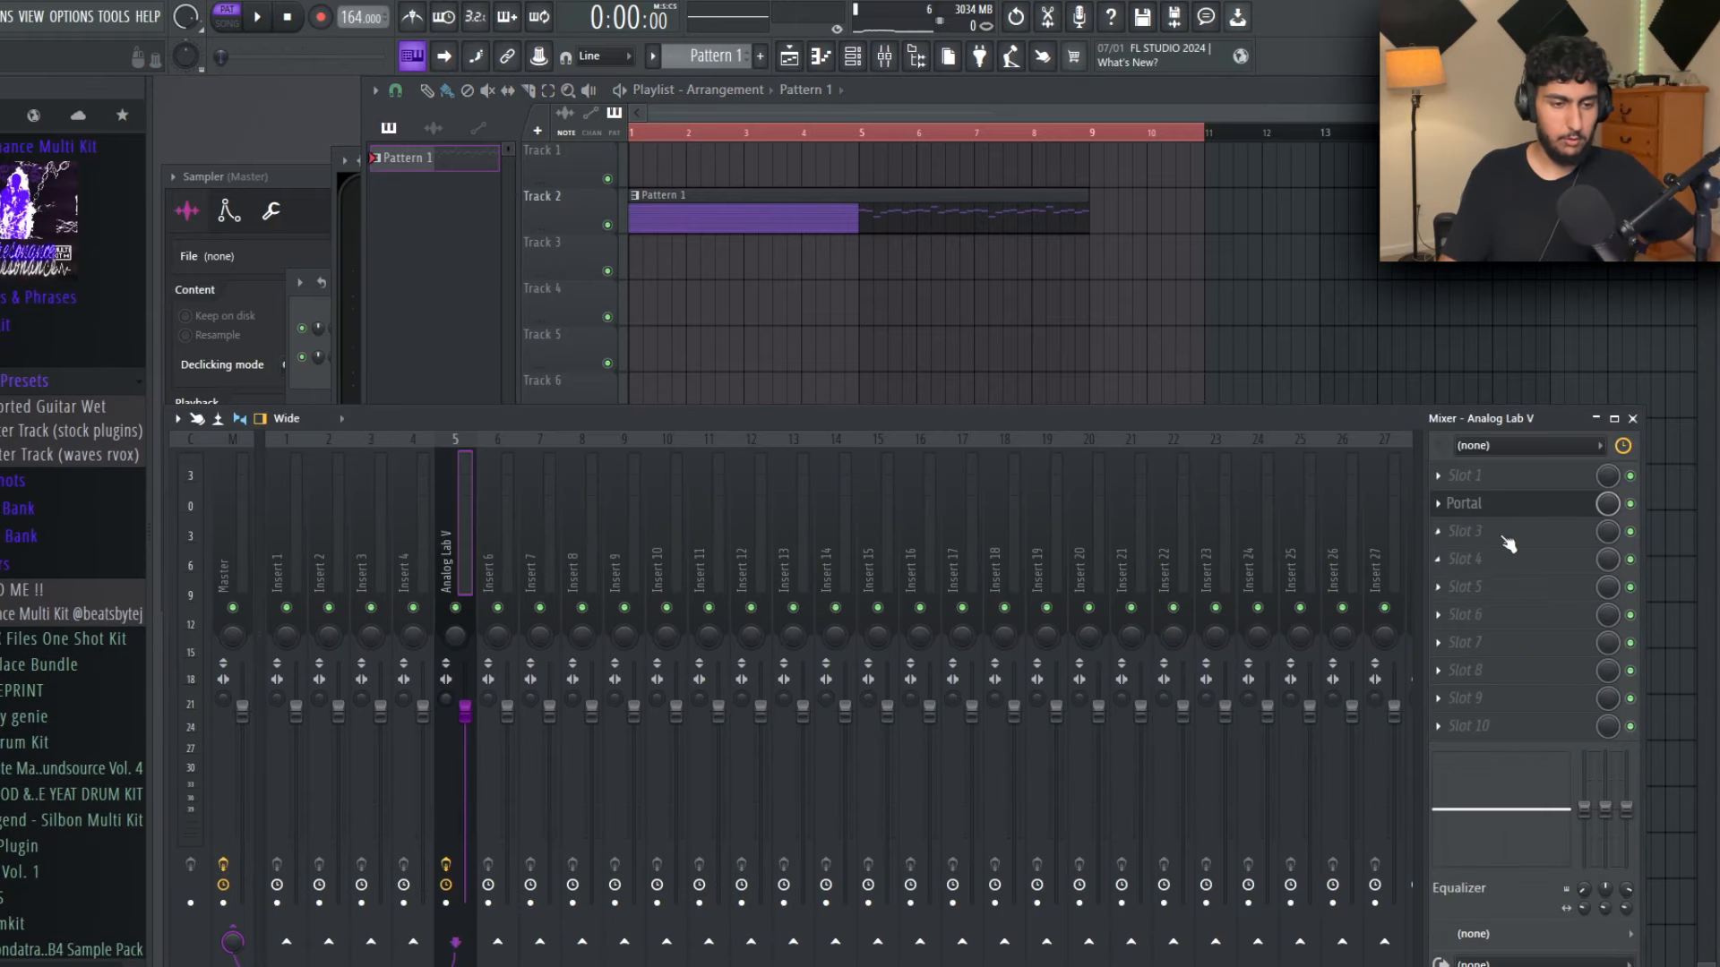
{"action": "left_click", "coordinate": [1509, 544]}
{"action": "left_click", "coordinate": [1219, 894]}
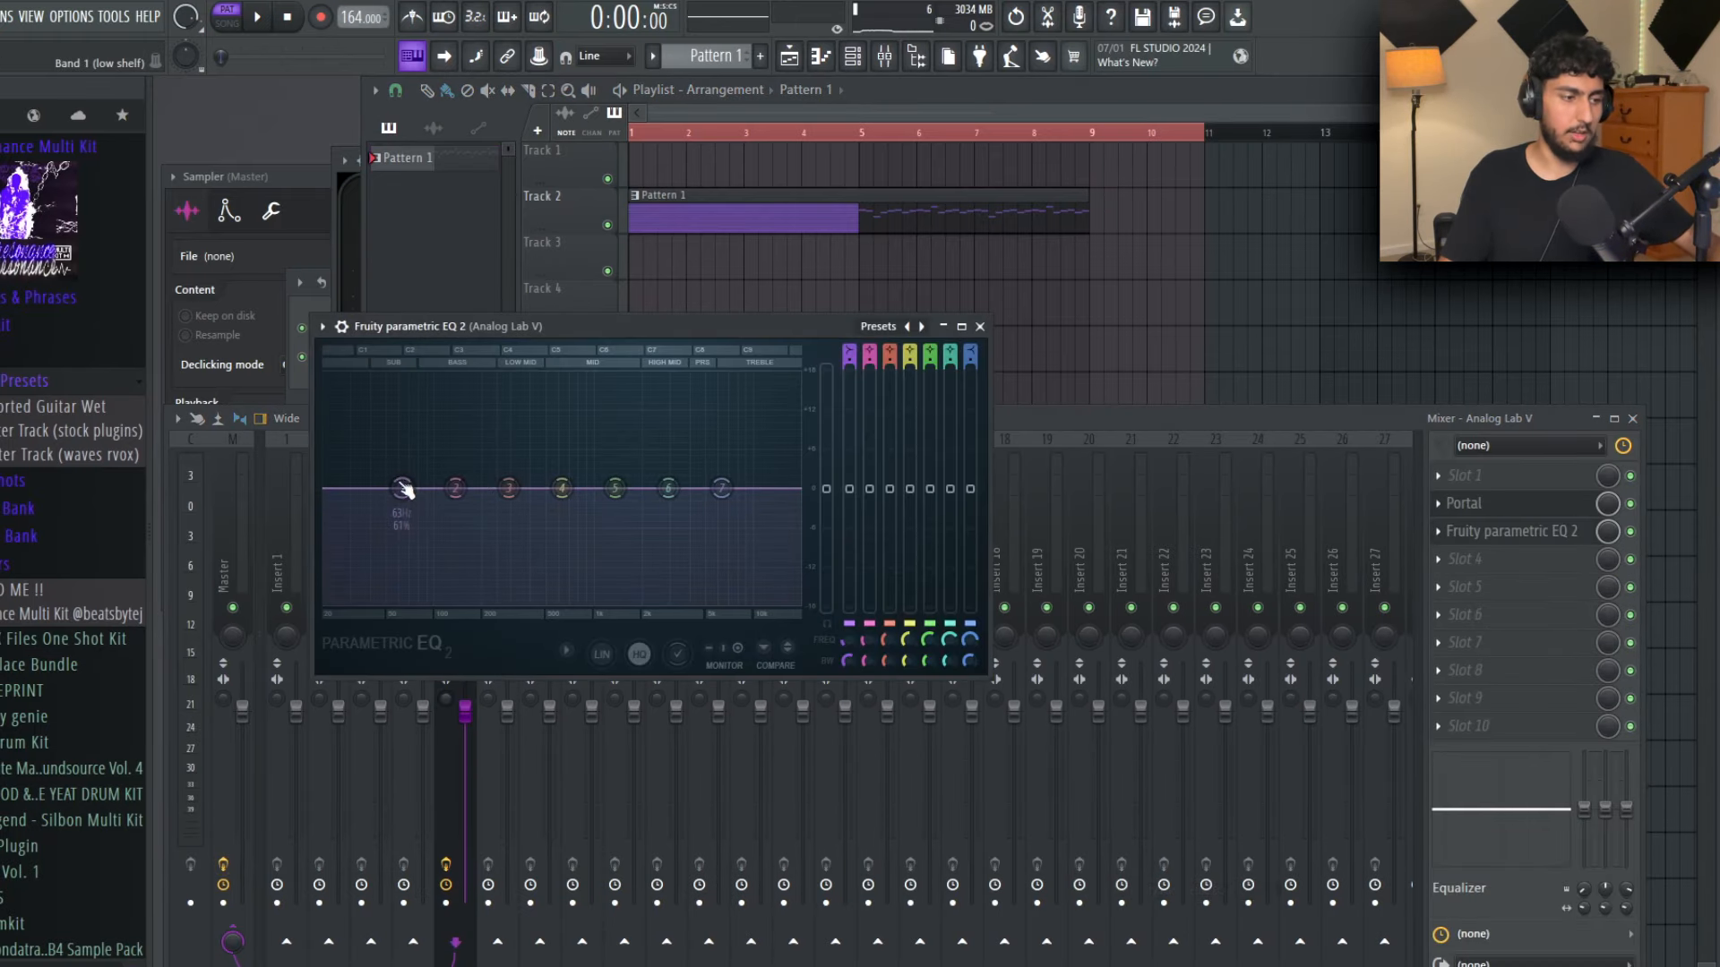
{"action": "left_click_drag", "start_coordinate": [629, 324], "coordinate": [805, 287]}
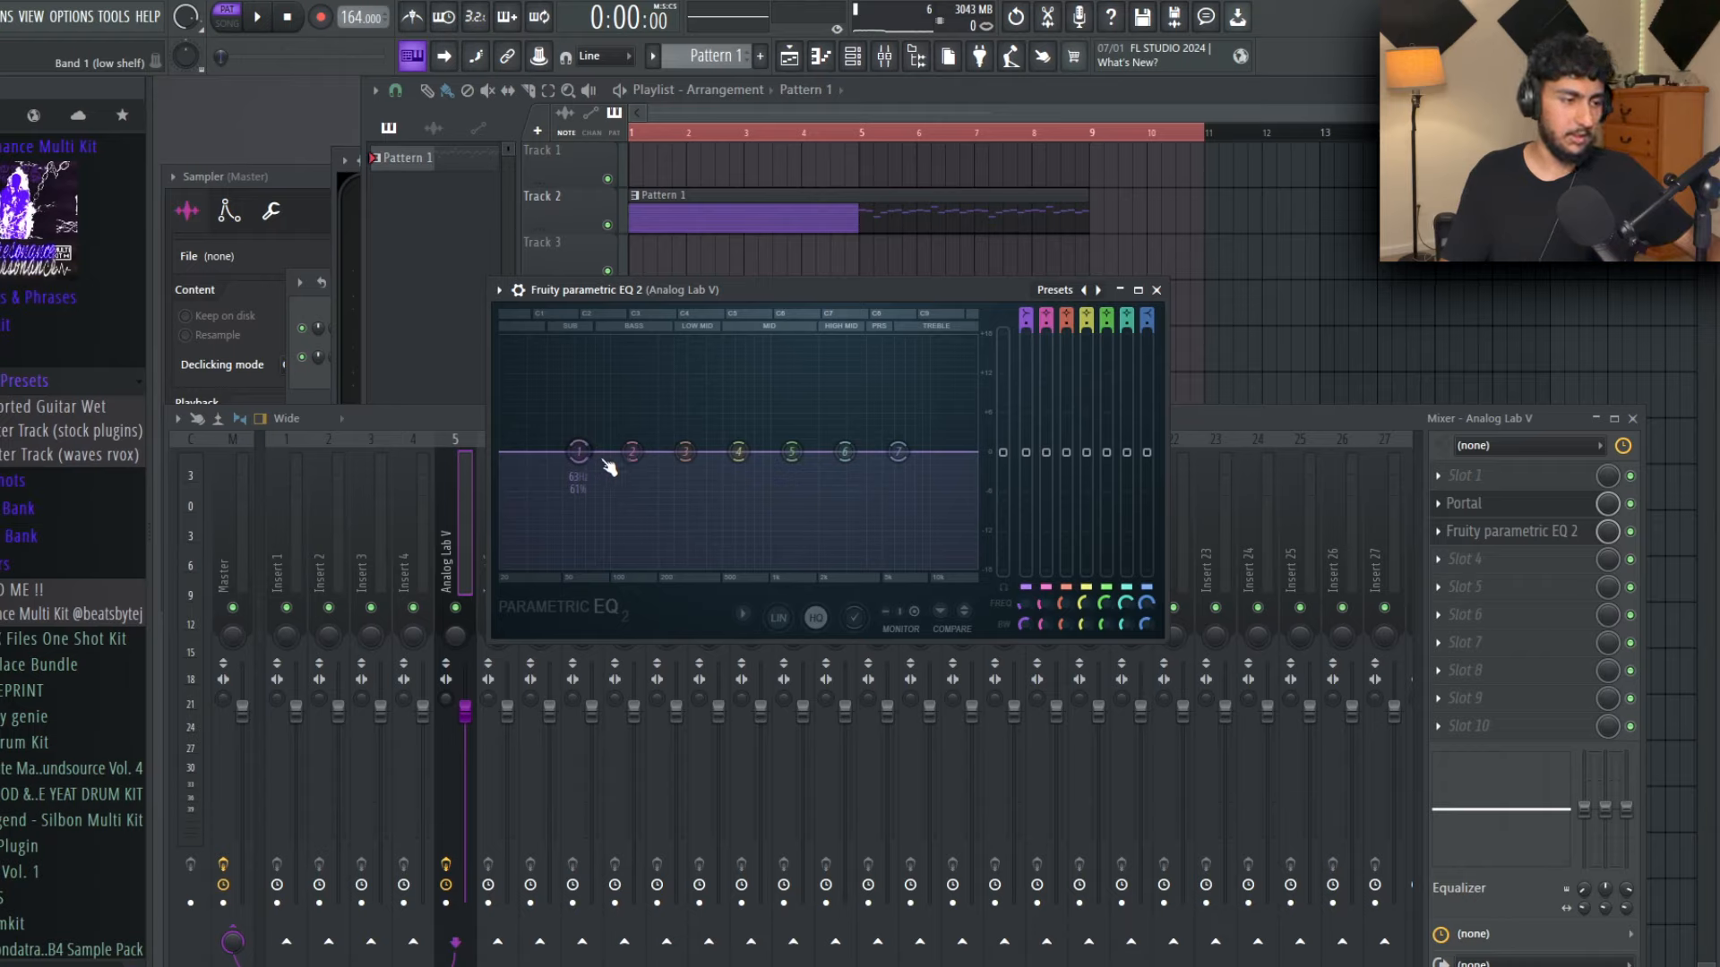
{"action": "left_click_drag", "start_coordinate": [604, 462], "coordinate": [683, 556]}
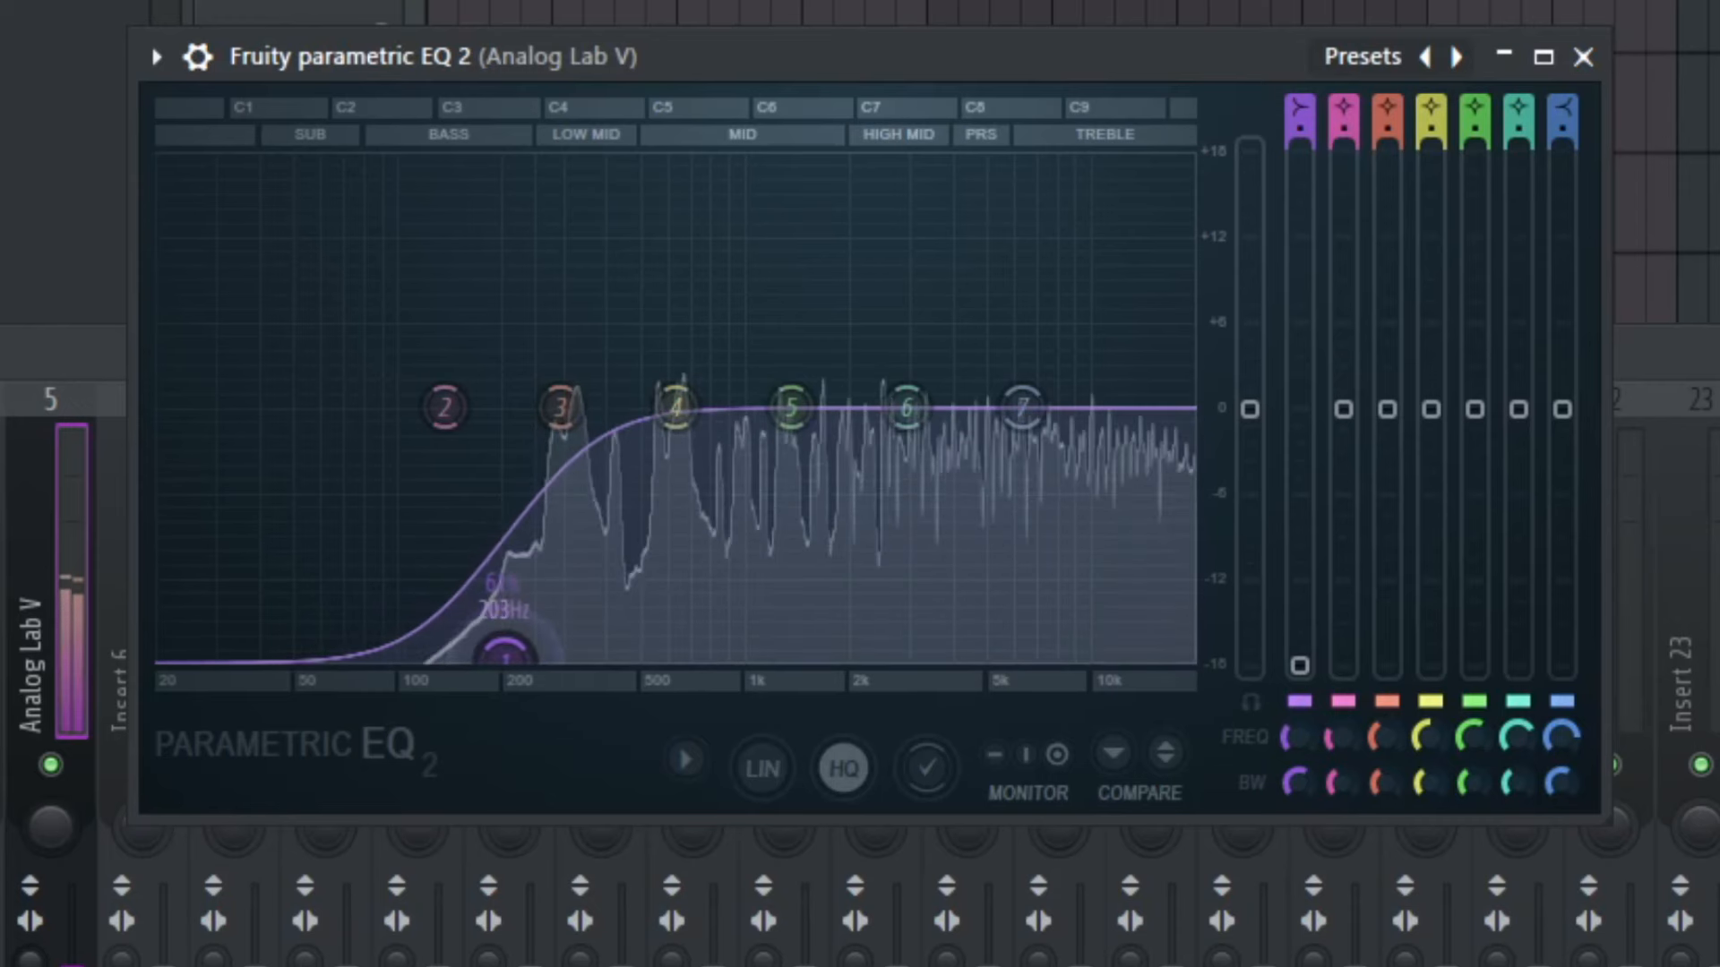
{"action": "left_click", "coordinate": [1583, 57]}
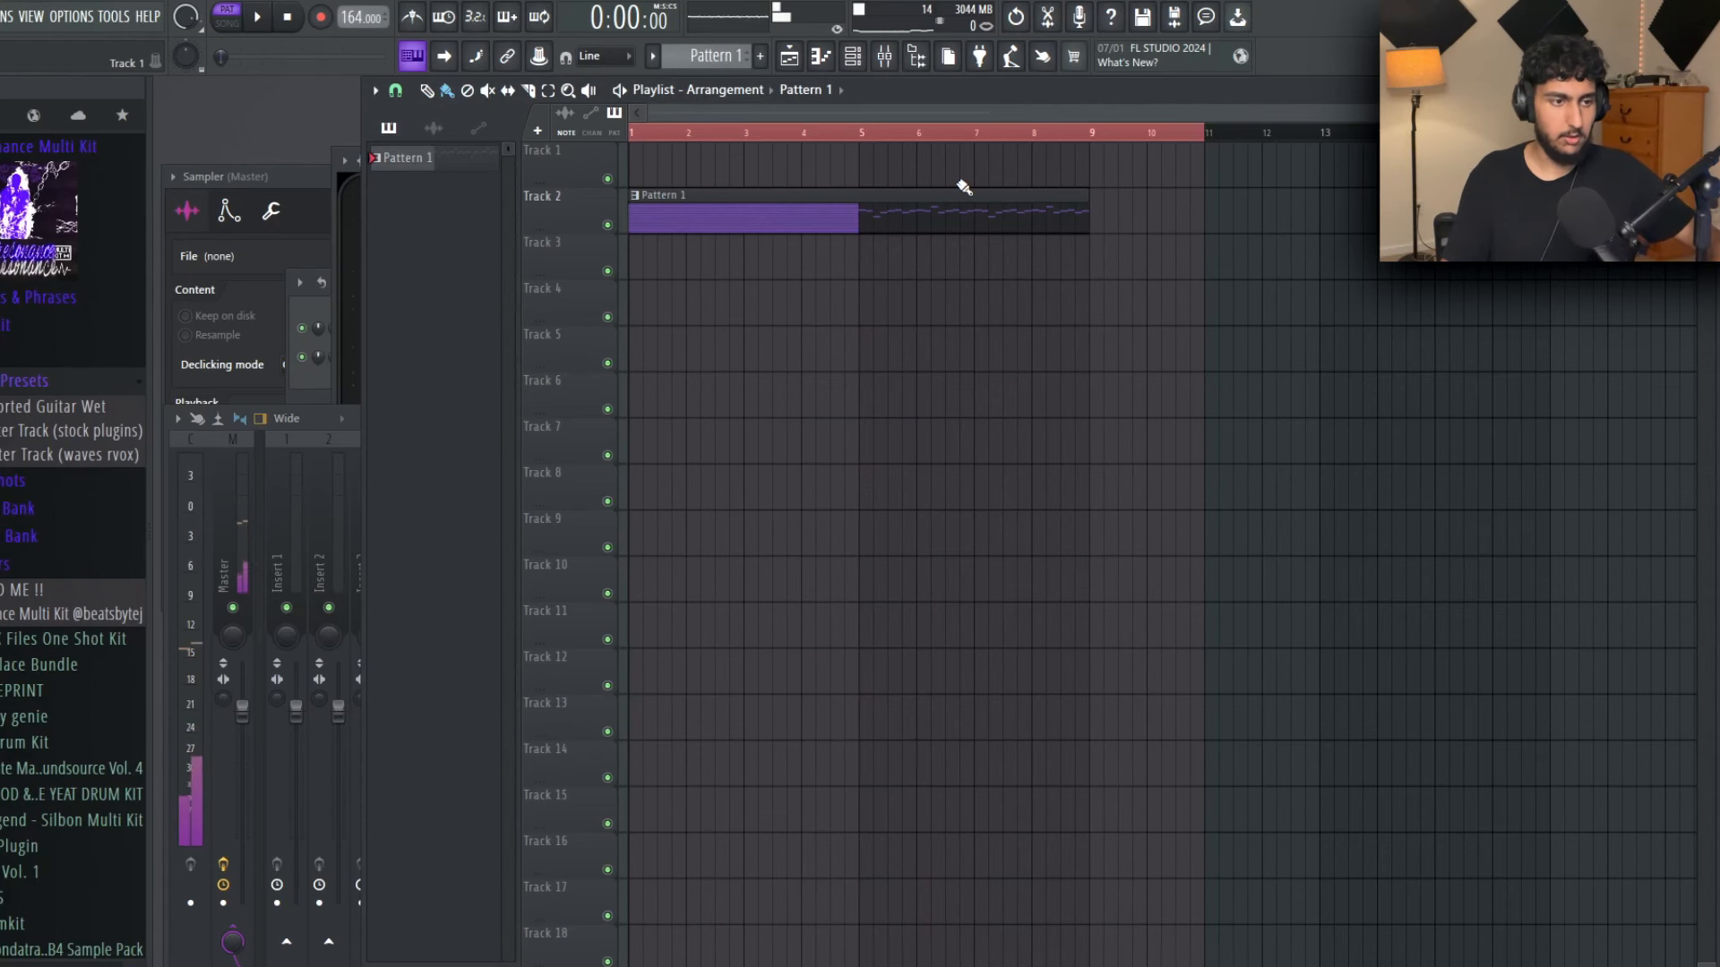
Step: Render the Analog Lab V mixer track to audio over the 10-bar playlist selection, with the tail set to Cut remainder
{"action": "left_click", "coordinate": [1214, 132]}
{"action": "left_click_drag", "start_coordinate": [1216, 144], "coordinate": [671, 135]}
{"action": "left_click_drag", "start_coordinate": [1027, 139], "coordinate": [605, 163]}
{"action": "left_click", "coordinate": [318, 466]}
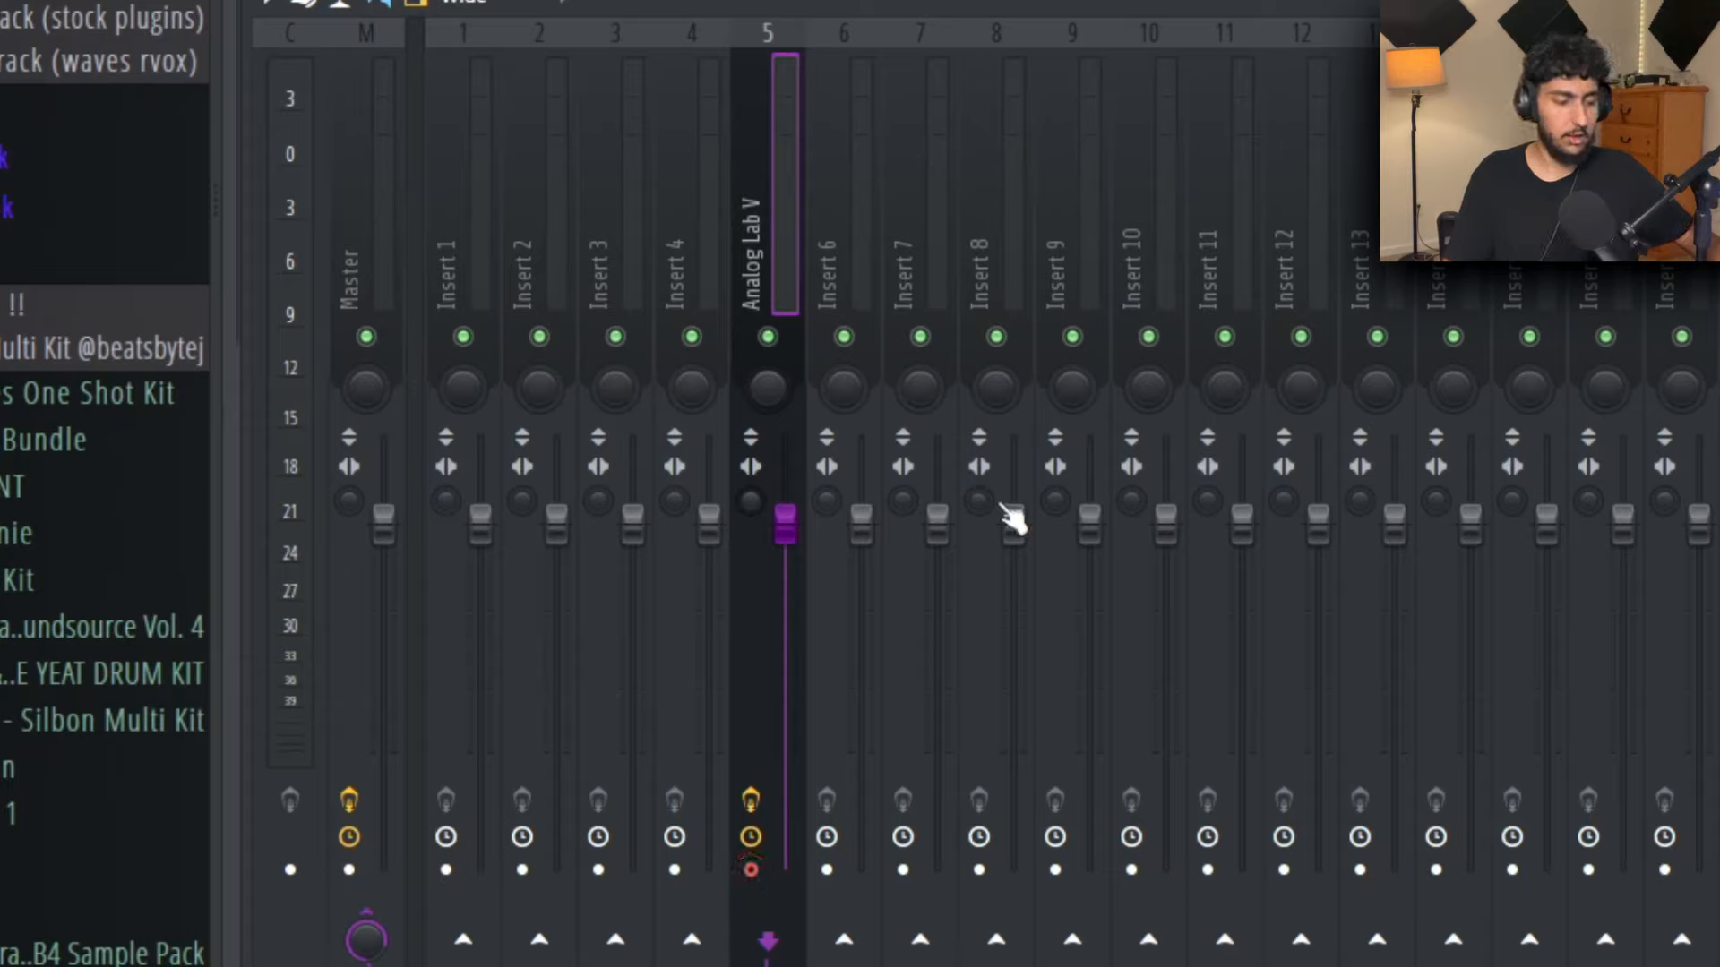
{"action": "key", "text": "ctrl+r"}
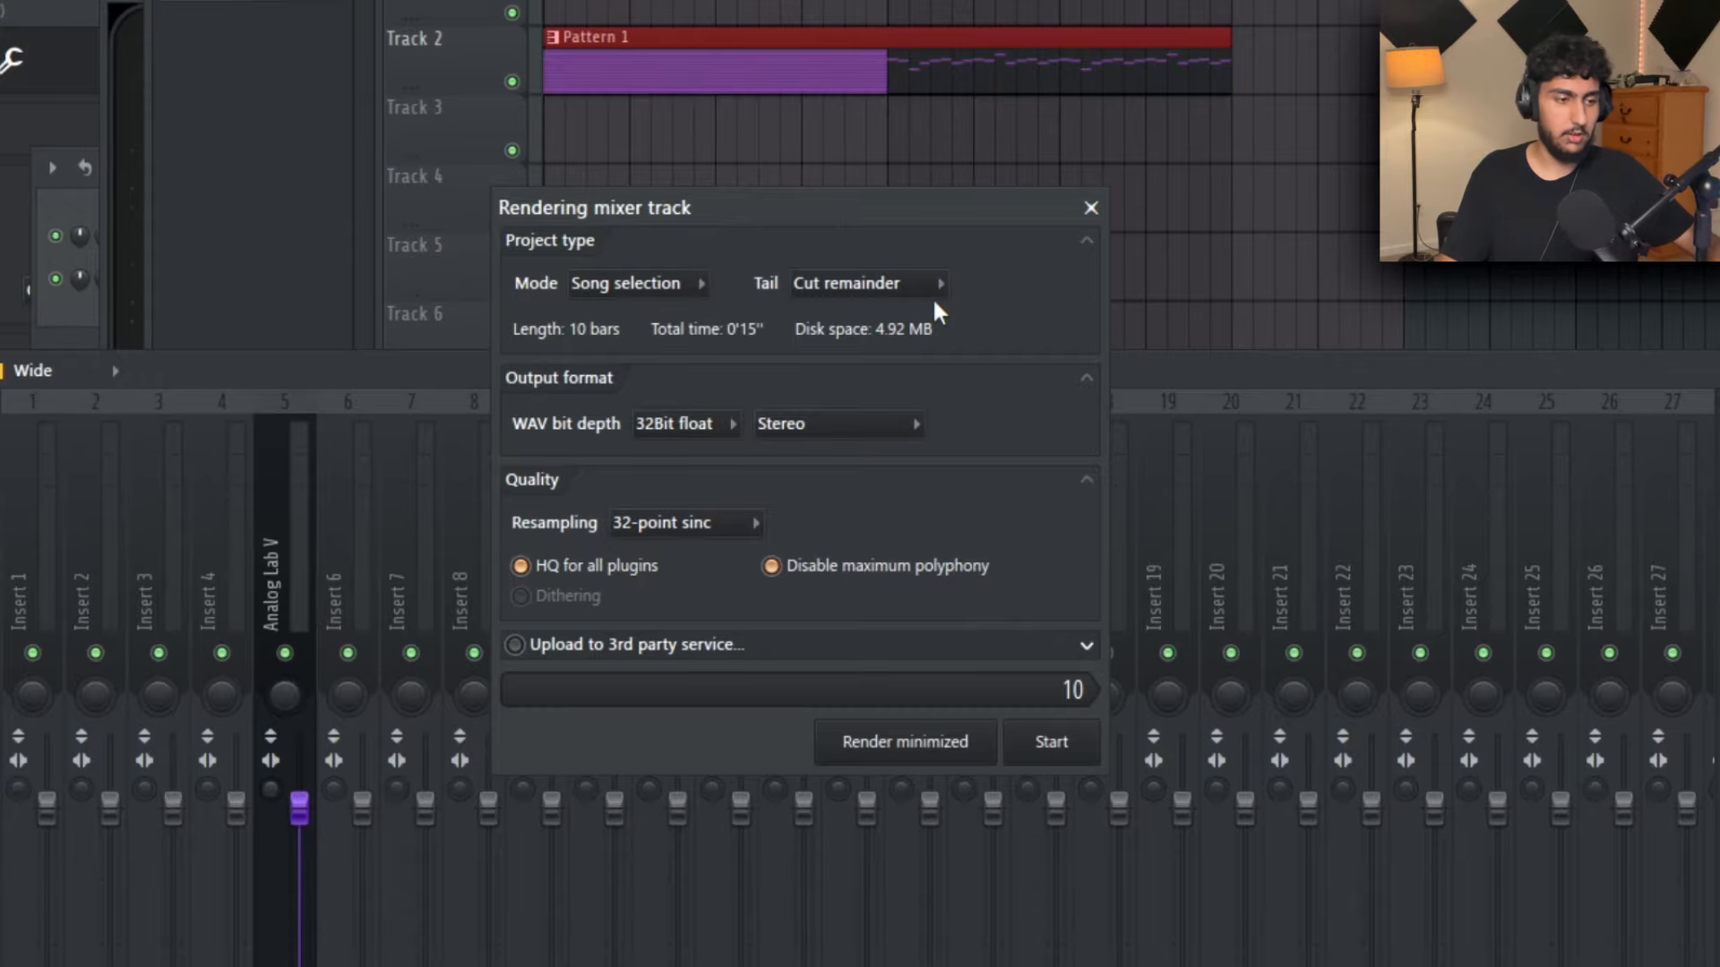
{"action": "left_click", "coordinate": [1054, 741]}
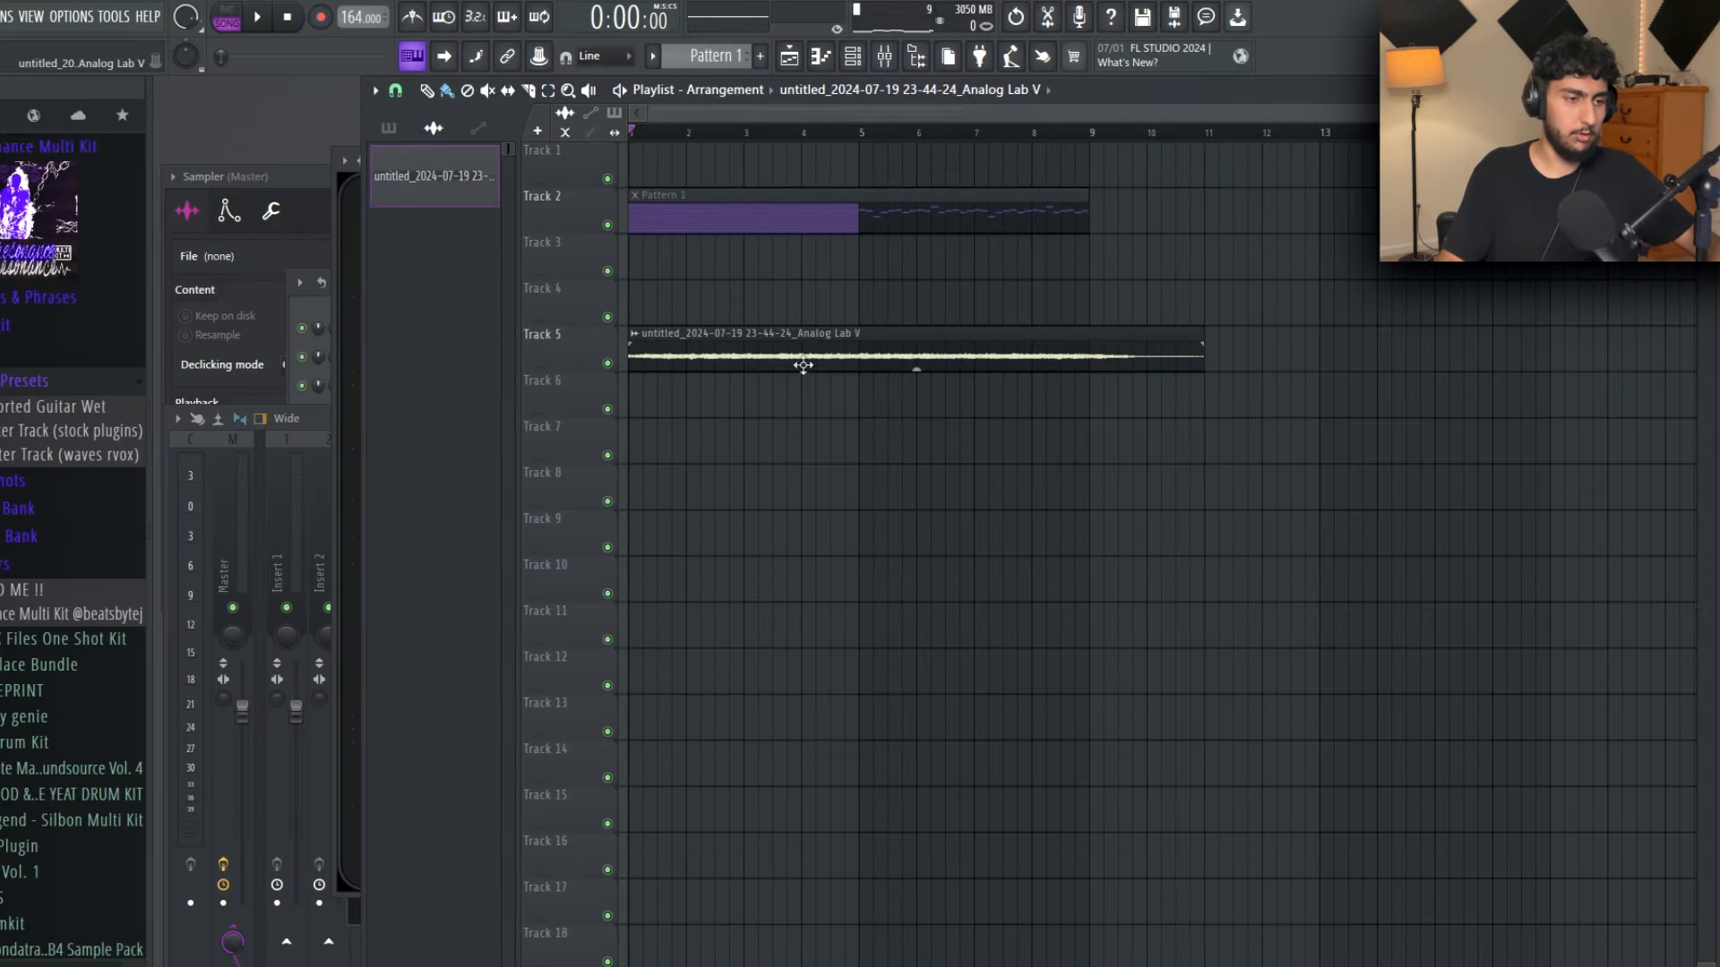
Step: Slice the rendered audio into four two-bar clips, stagger them across tracks 5 to 8 and play back the arrangement
{"action": "key", "text": "space"}
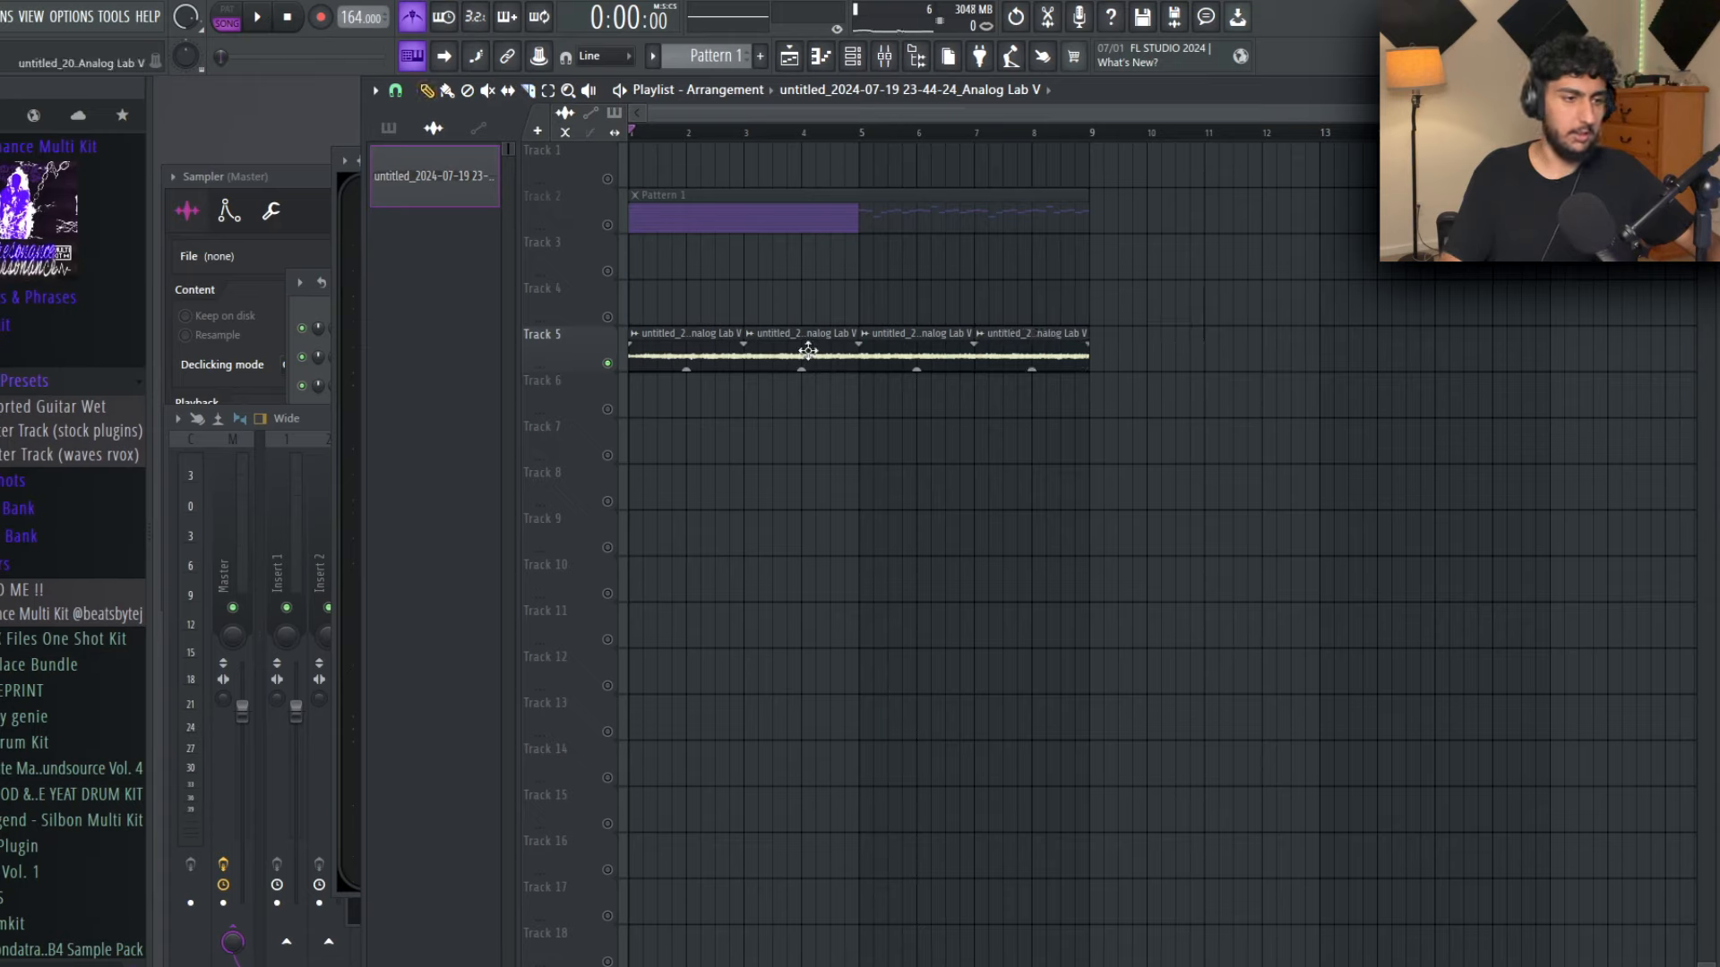
{"action": "key", "text": "ctrl+z"}
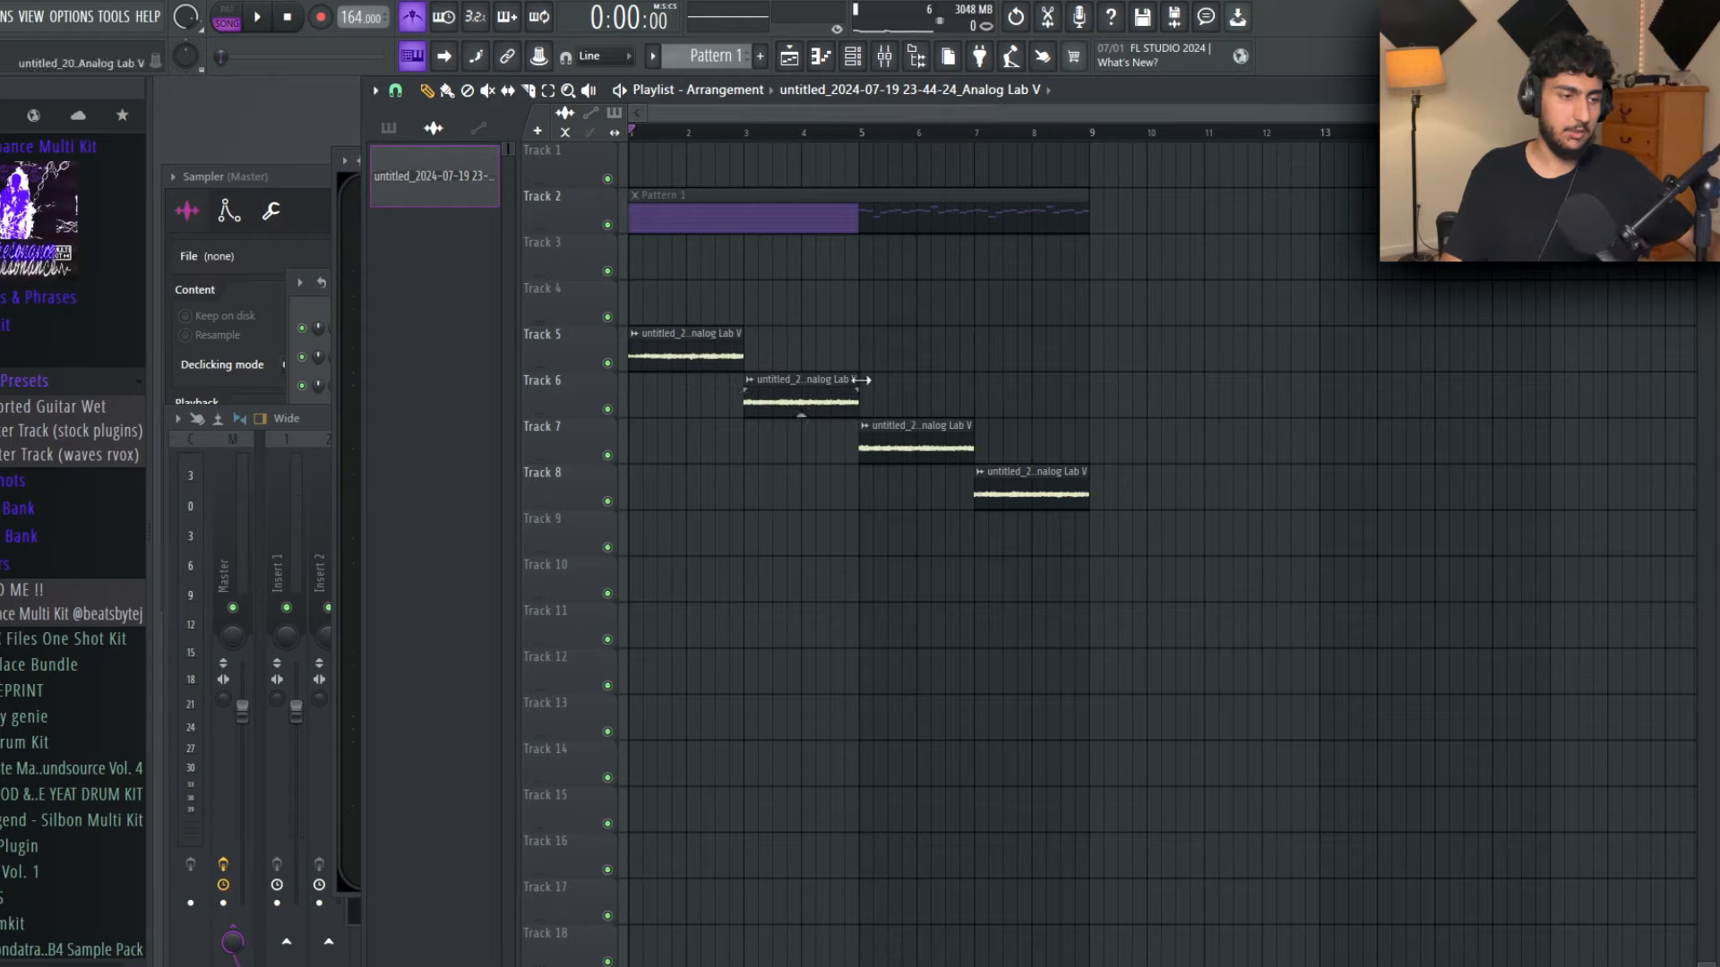
{"action": "left_click", "coordinate": [1010, 346]}
{"action": "key", "text": "space"}
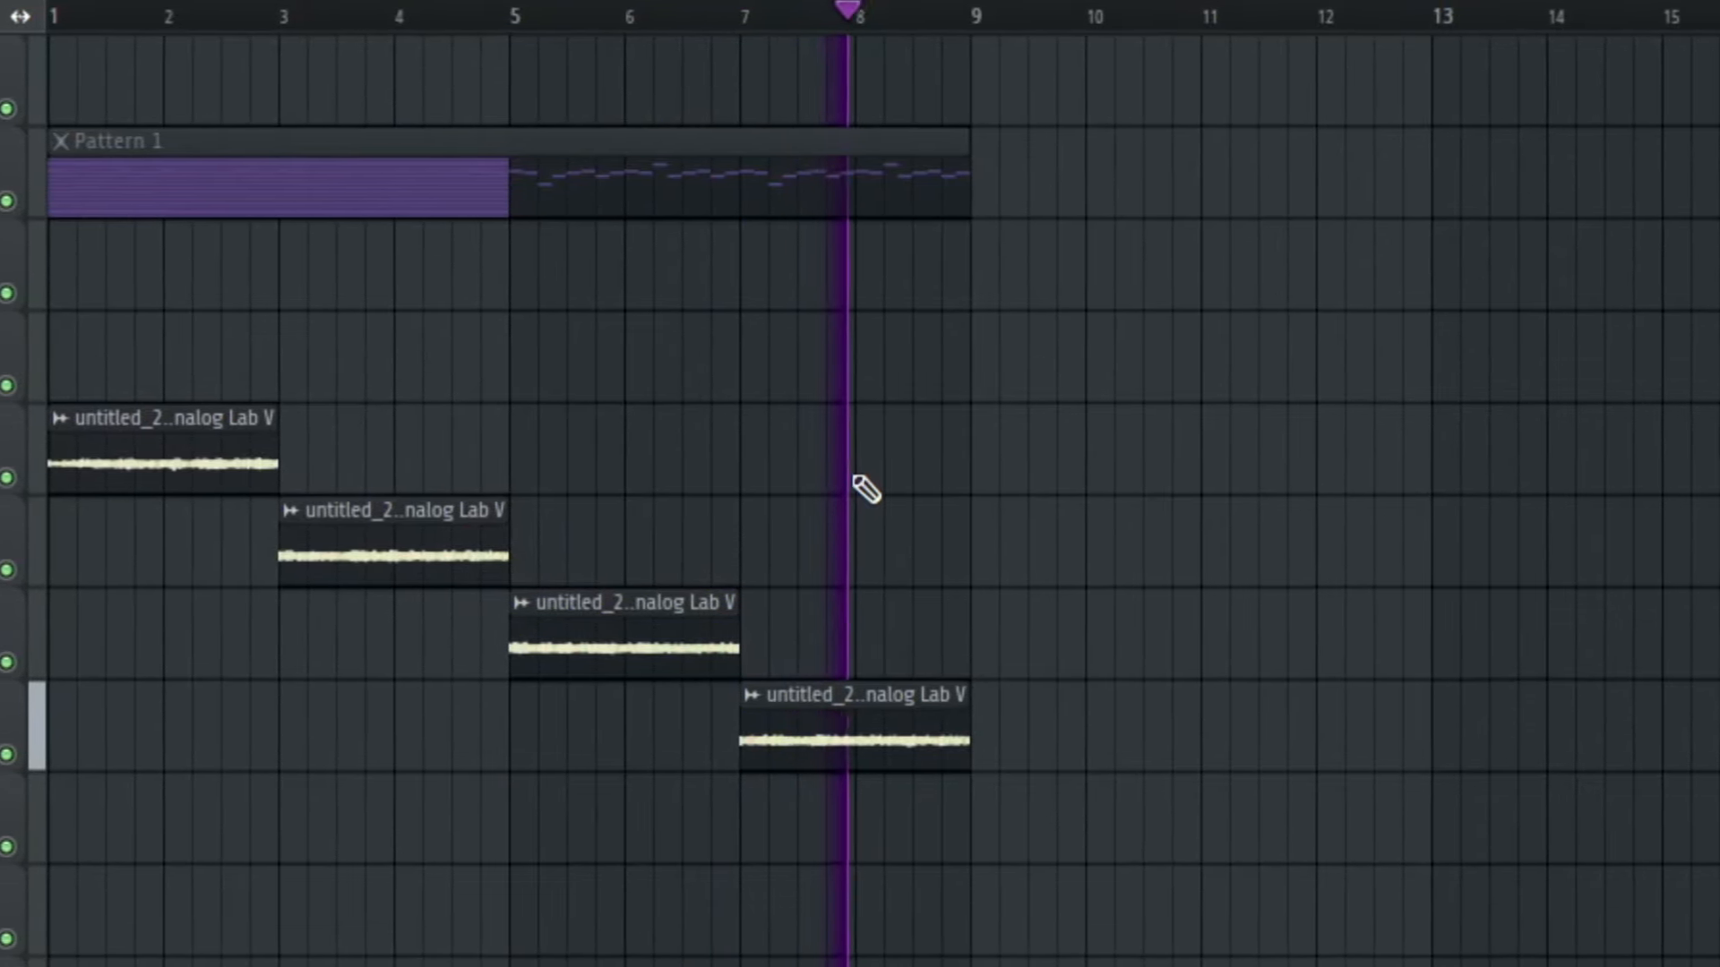
{"action": "key", "text": "space"}
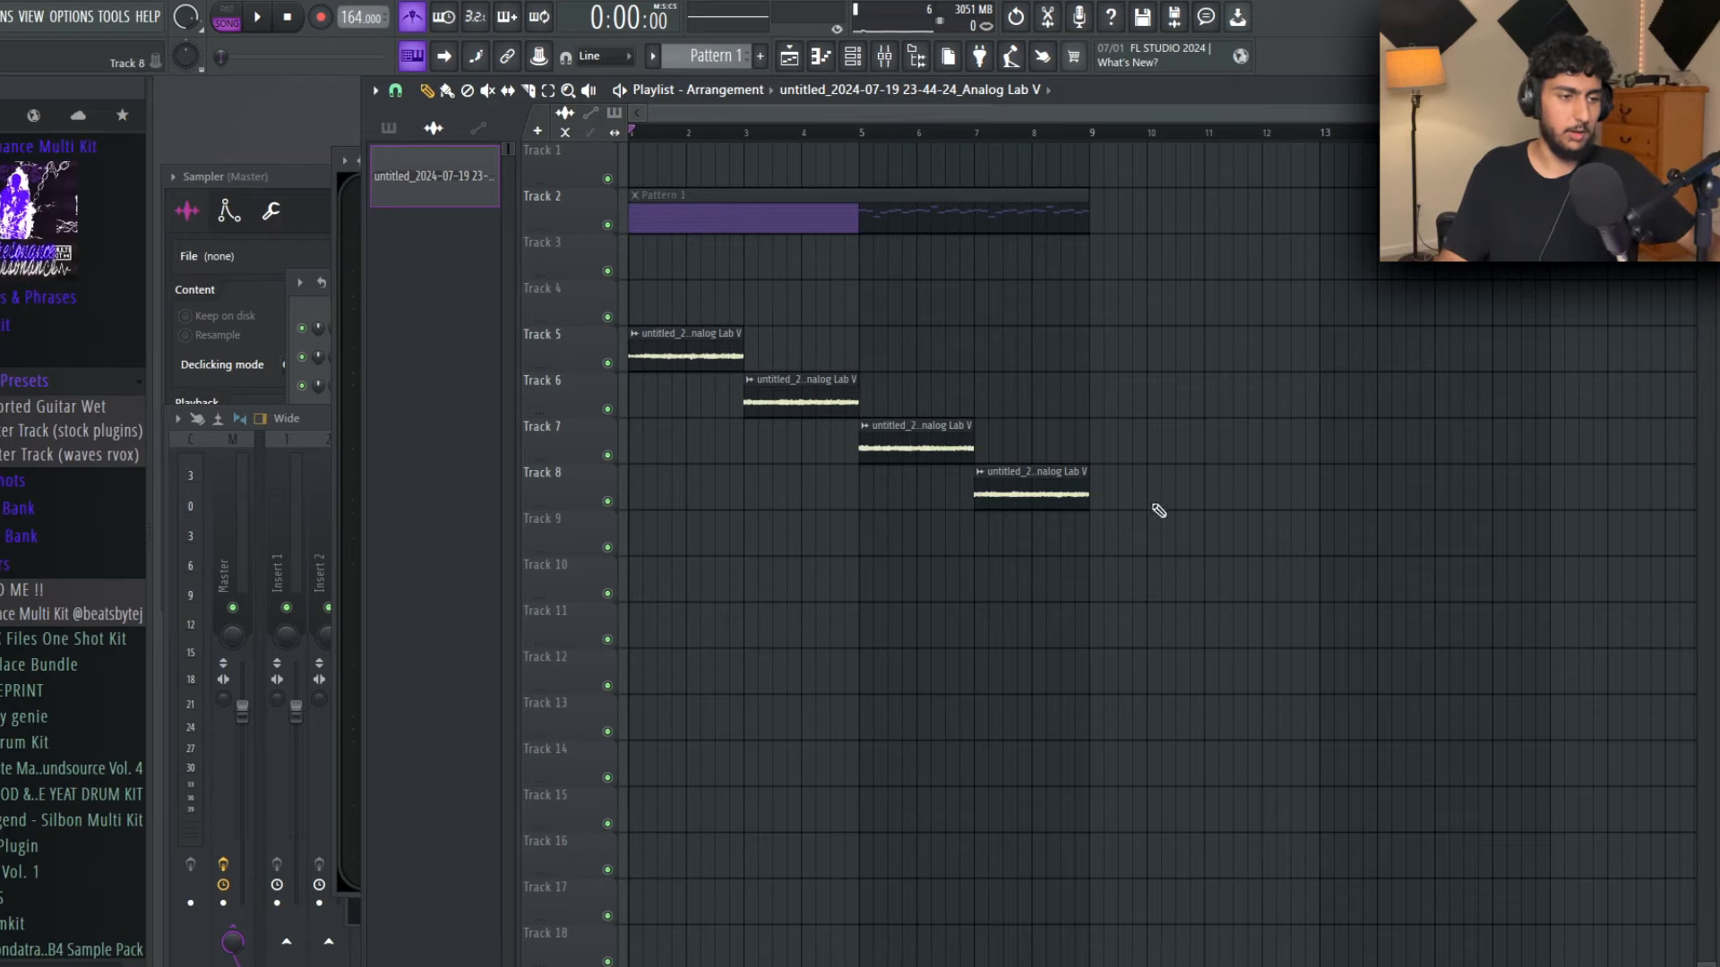
Step: Move the other slices to track 4 and mute them, then repeat the second slice along track 6 from bar 1
{"action": "left_click_drag", "start_coordinate": [941, 450], "coordinate": [940, 310]}
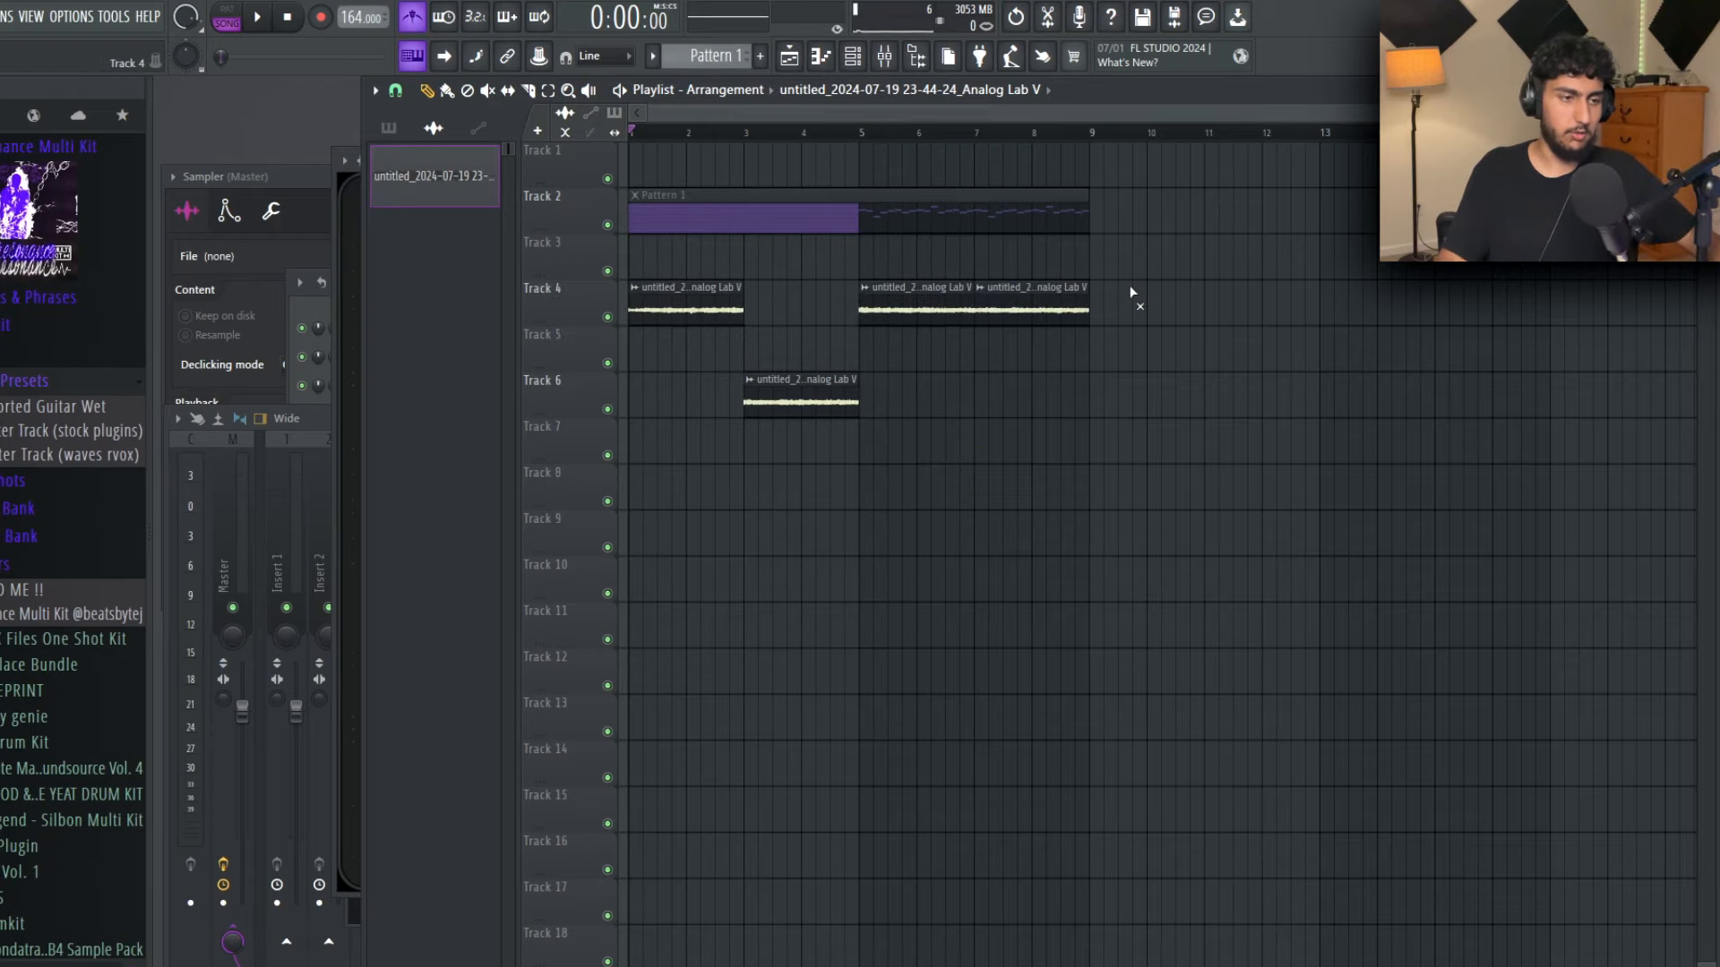
{"action": "key", "text": "ctrl+b"}
{"action": "key", "text": "ctrl+b"}
{"action": "key", "text": "ctrl+b"}
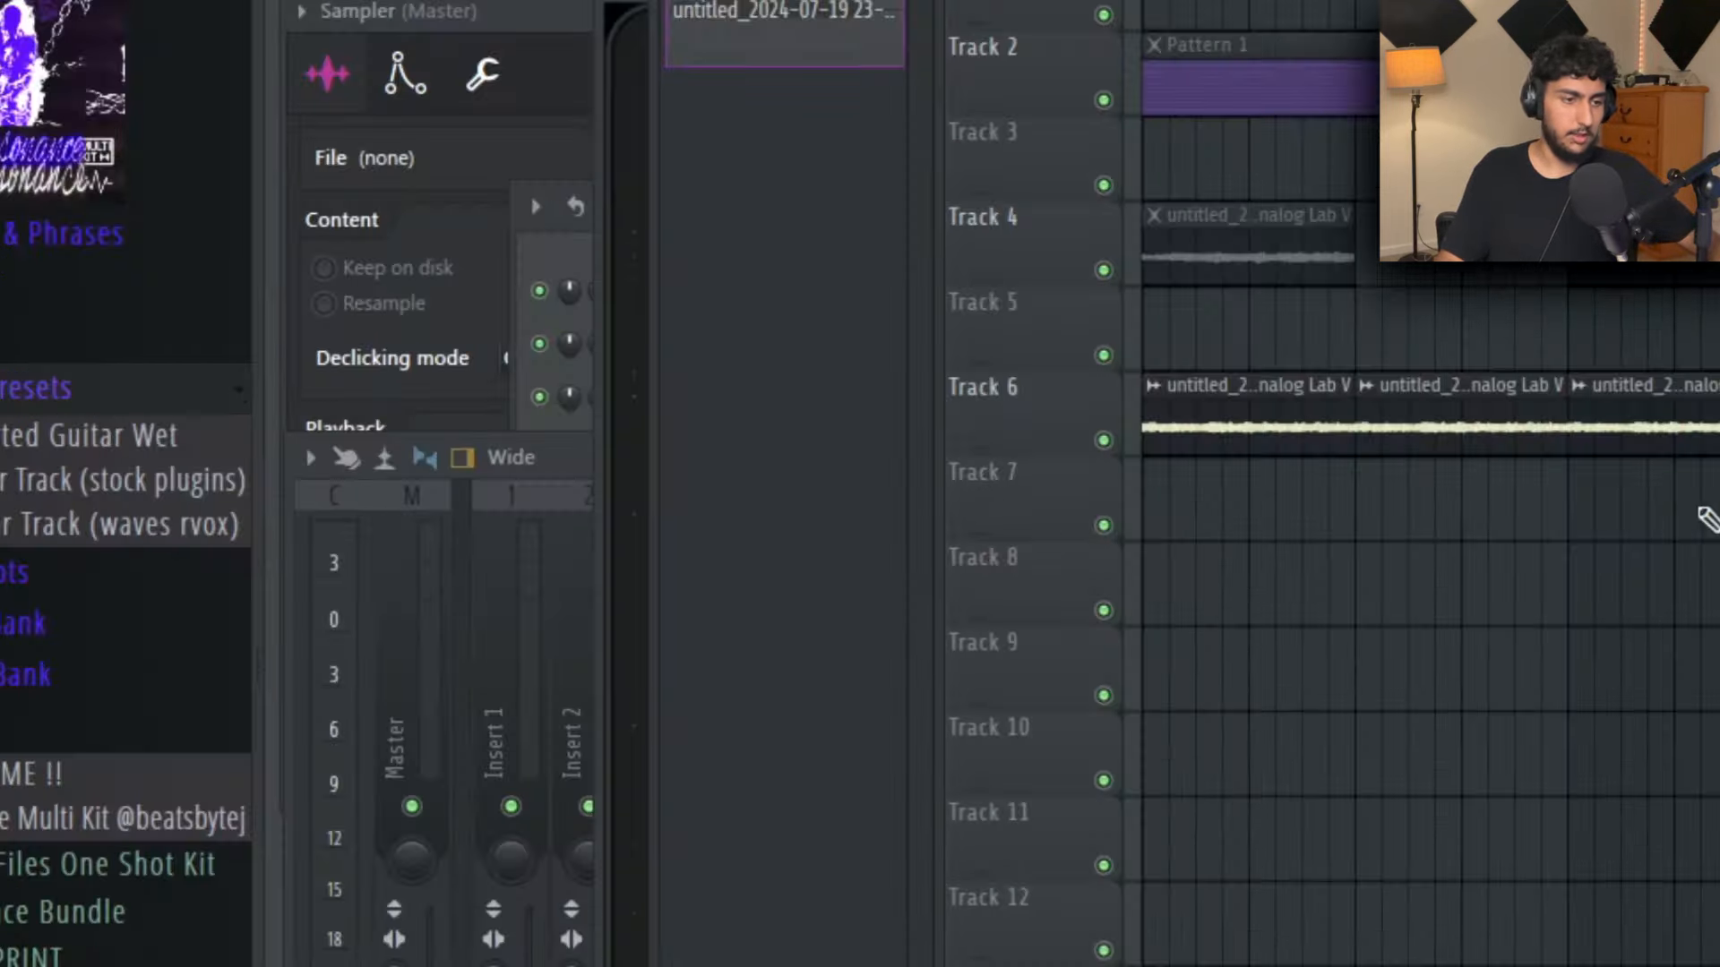
Step: Set the rendered audio clip's declicking mode to Generic (bleeding) and its time-stretching mode to Stretch
{"action": "double_click", "coordinate": [1465, 414]}
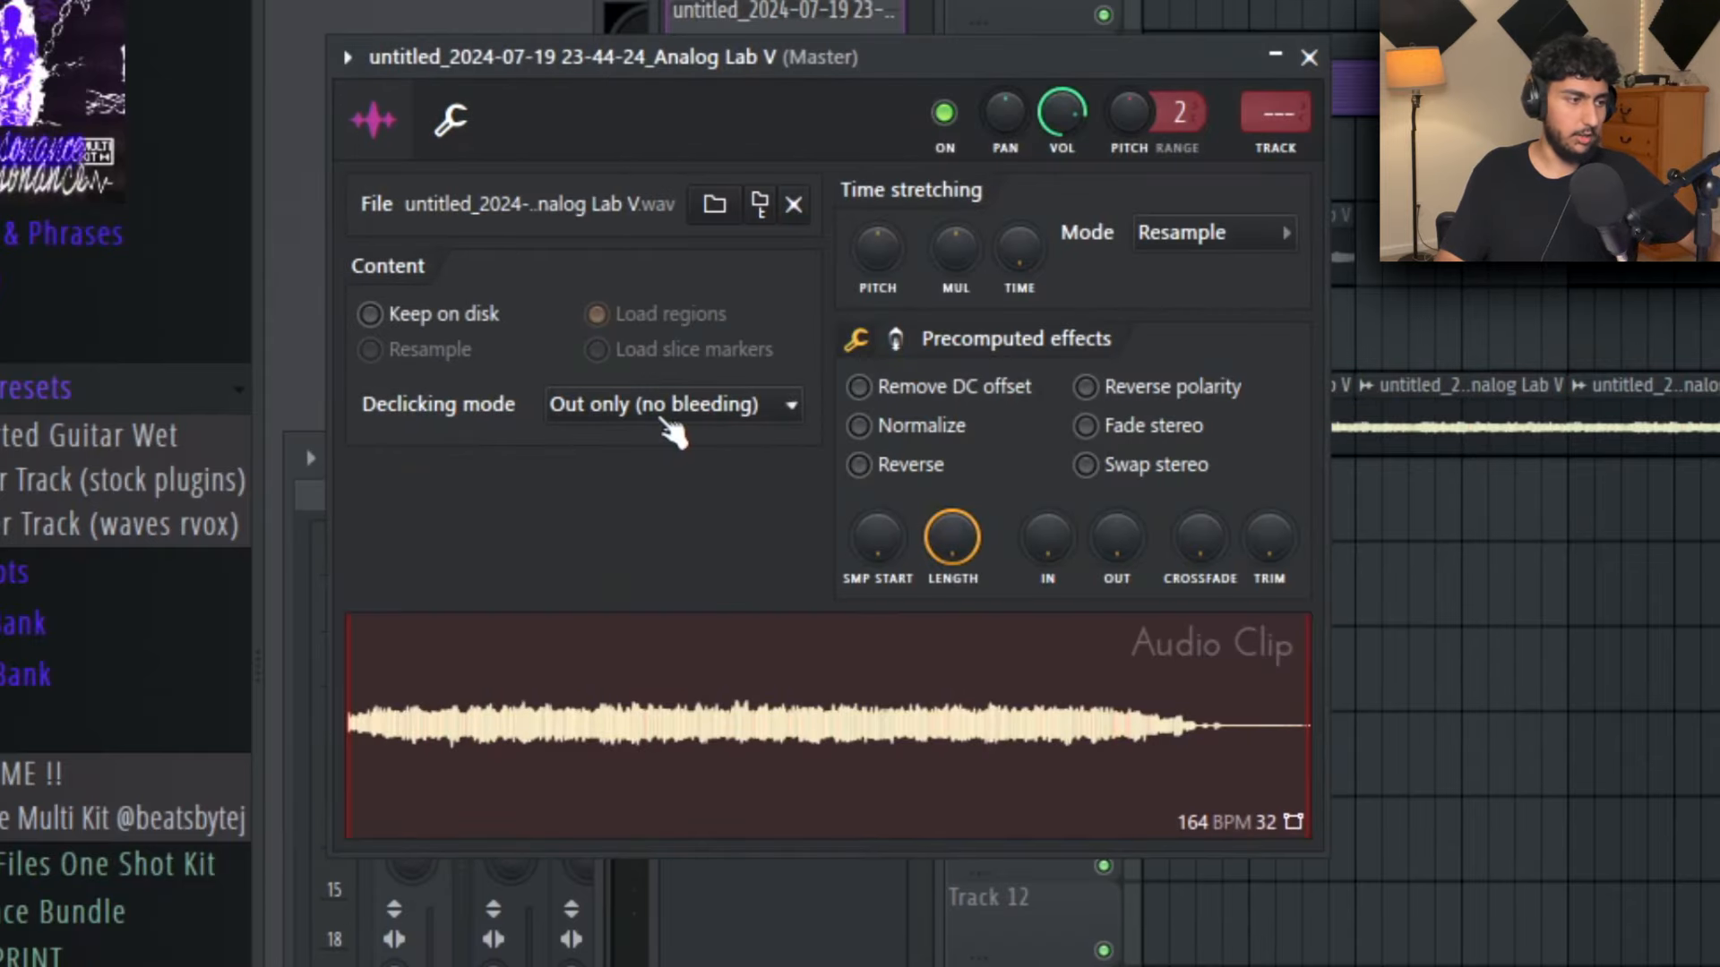
{"action": "scroll", "coordinate": [686, 414], "scroll_direction": "down", "scroll_amount": 2}
{"action": "scroll", "coordinate": [1258, 244], "scroll_direction": "down", "scroll_amount": 1}
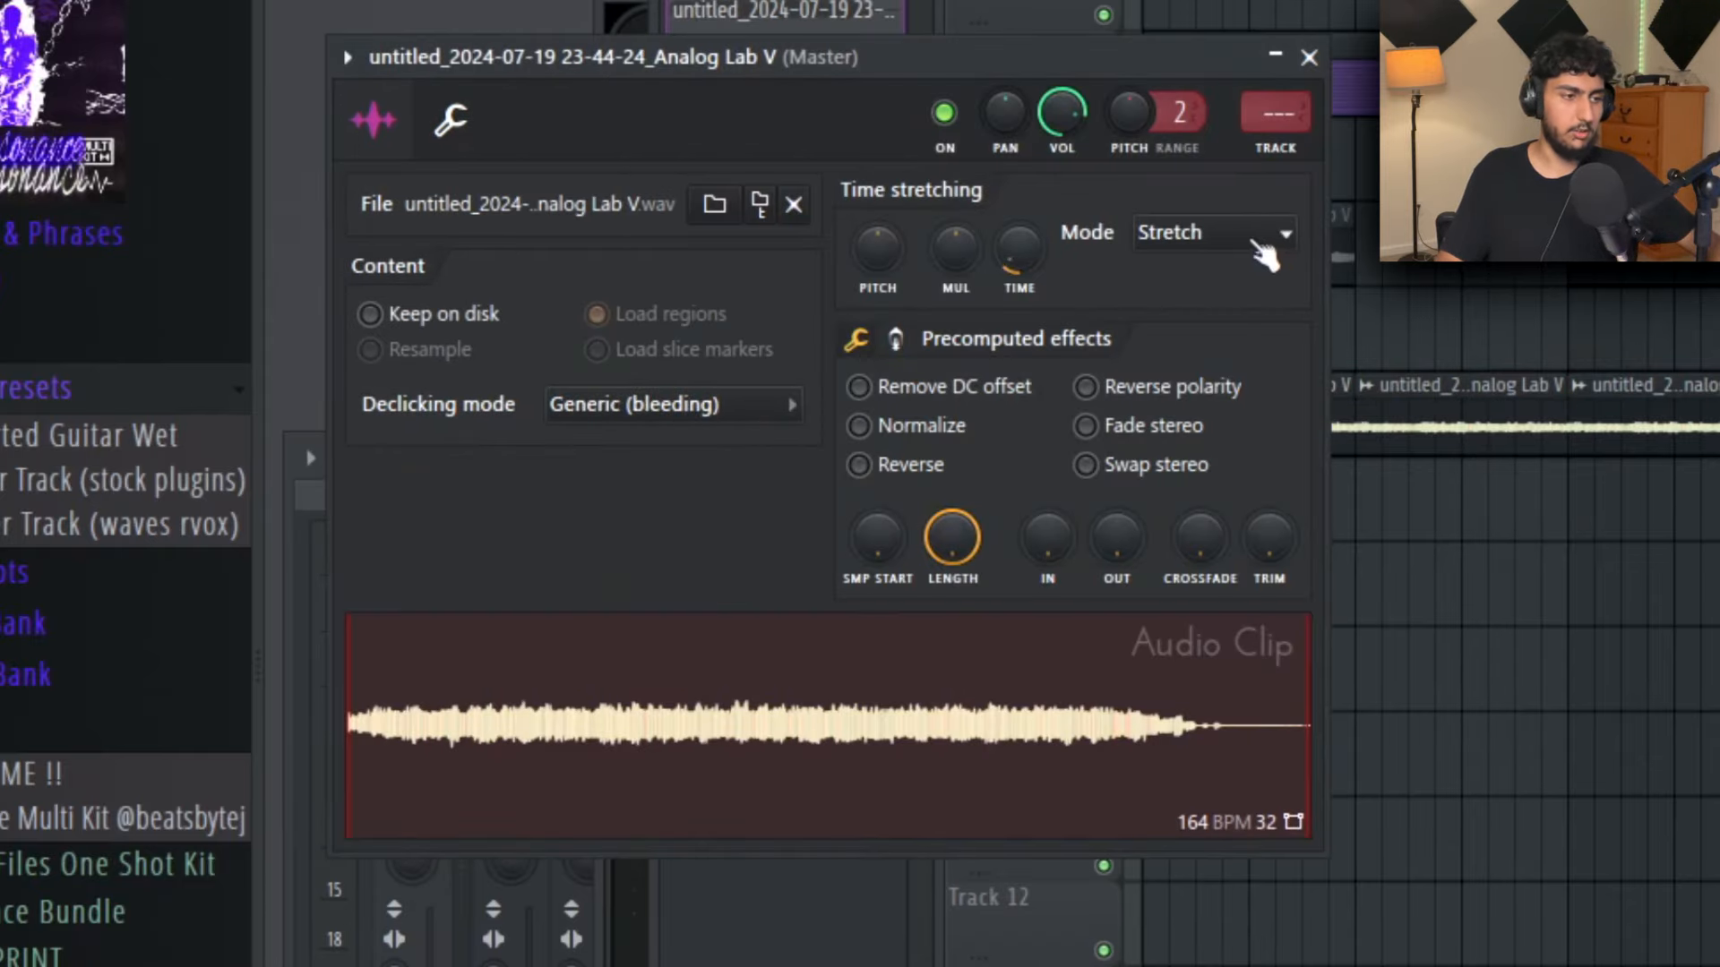
Step: Make a unique copy of the track 6 audio slice in the playlist and place it on track 7 at bar 9
{"action": "key", "text": "F5"}
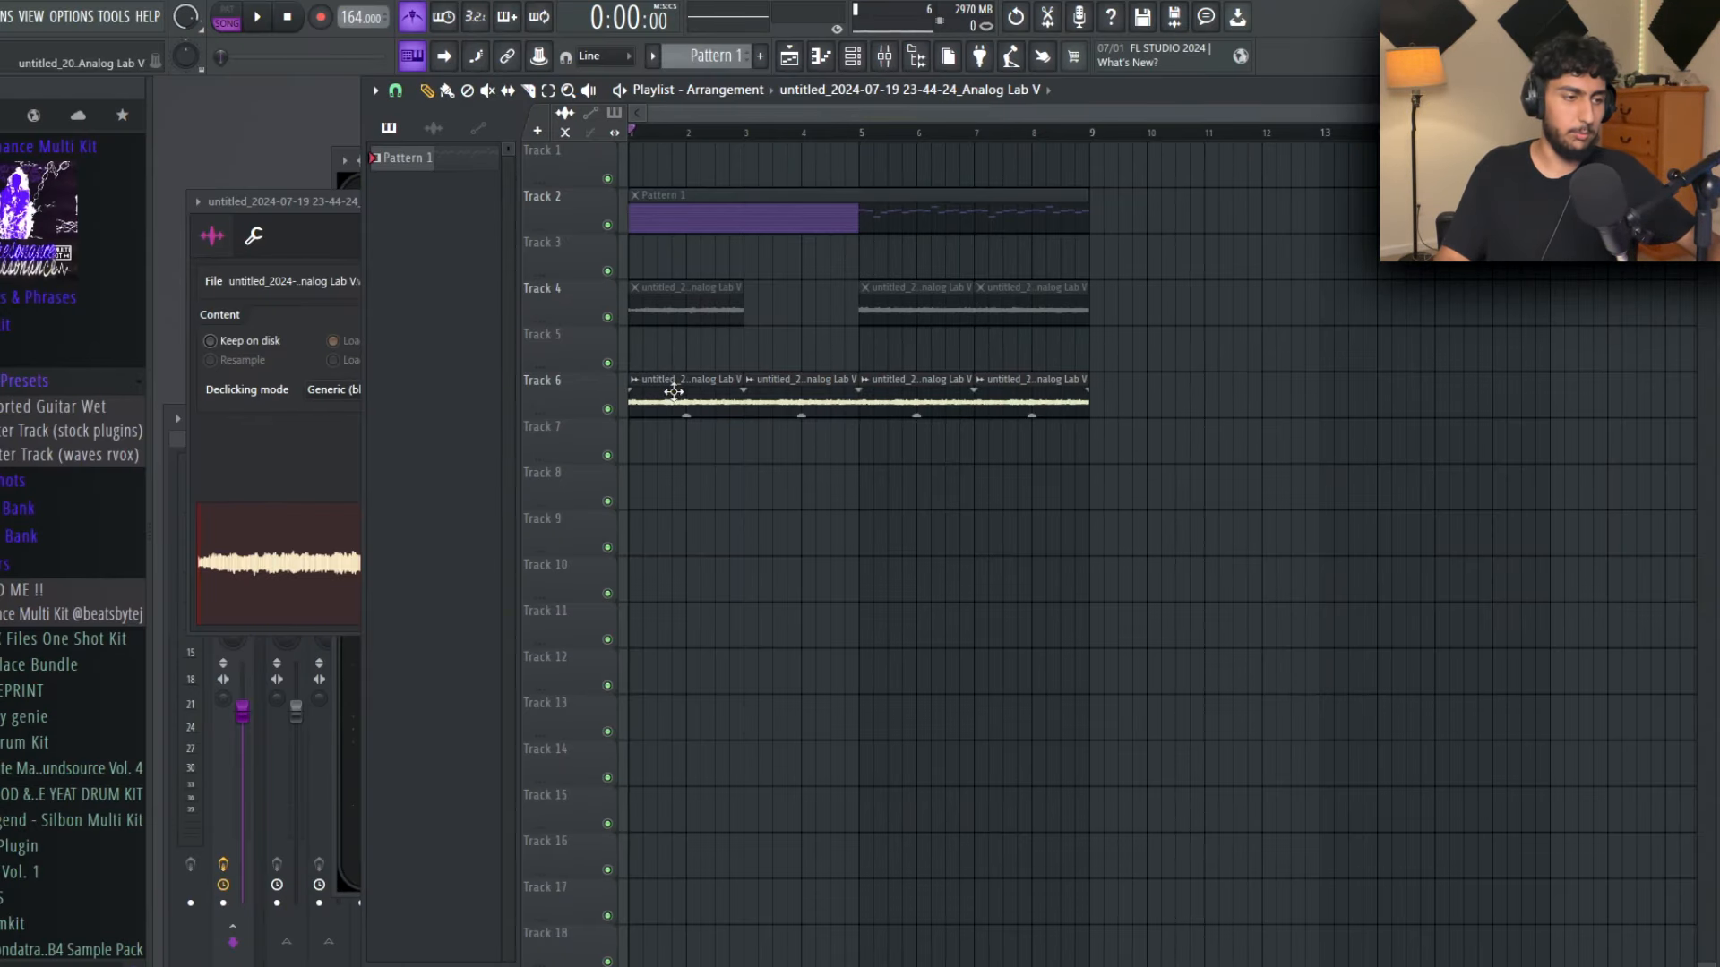
{"action": "left_click", "coordinate": [676, 489]}
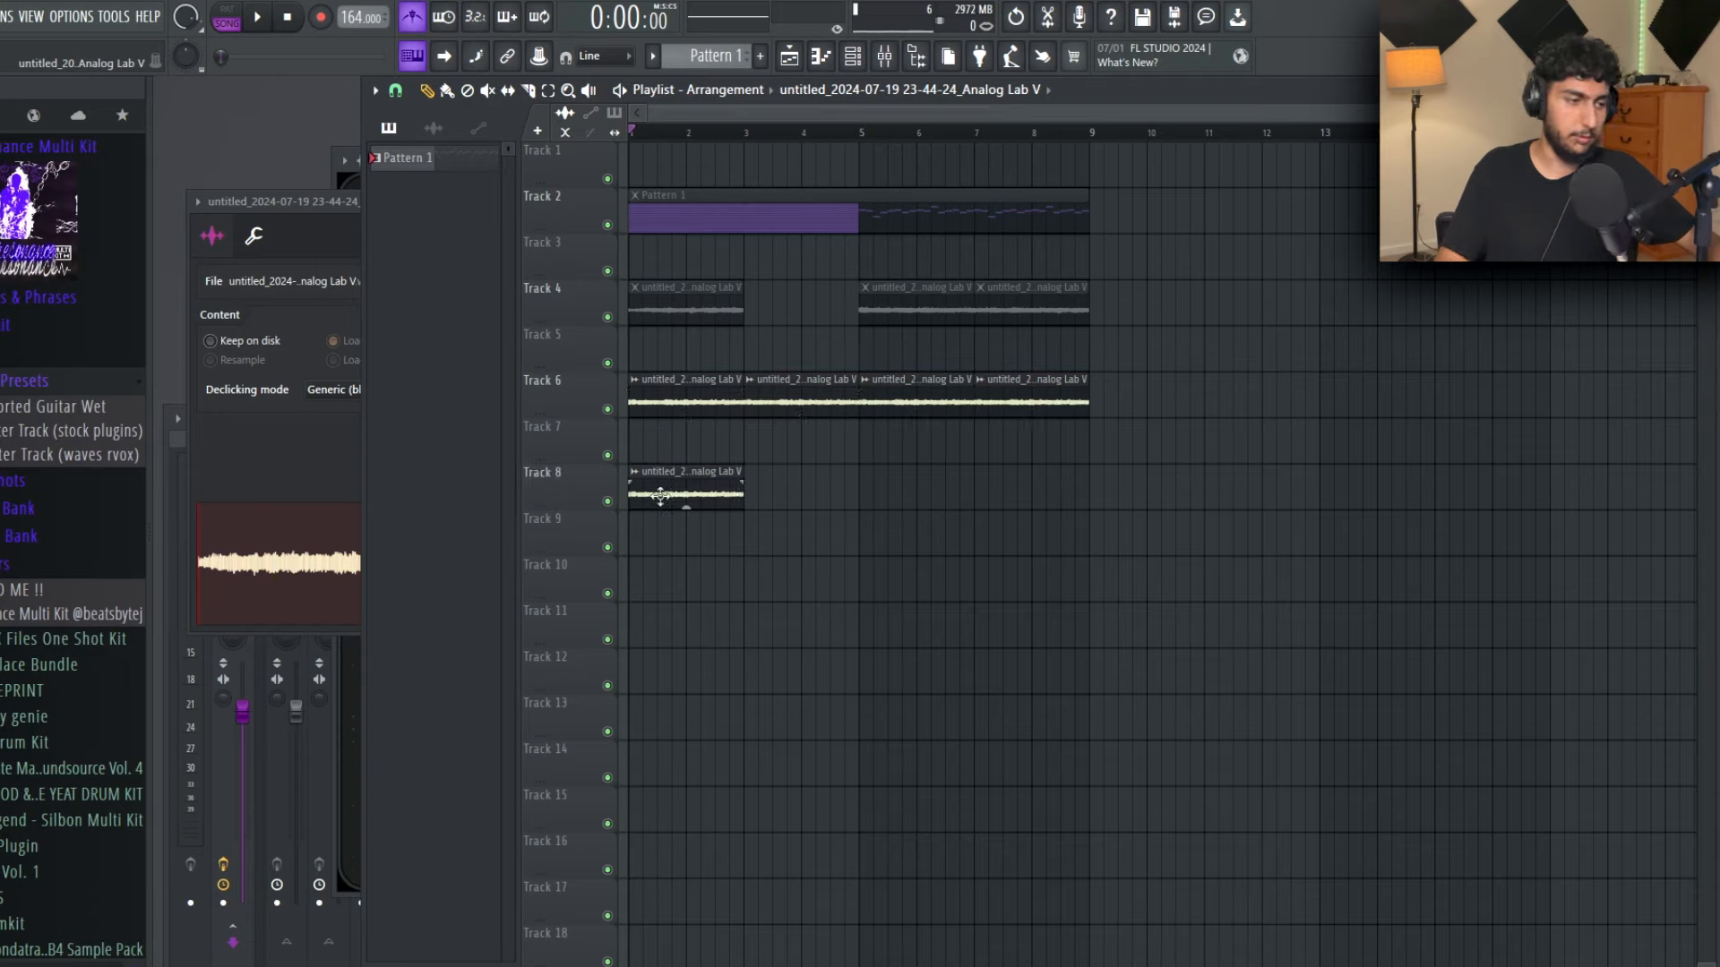
{"action": "right_click", "coordinate": [660, 495]}
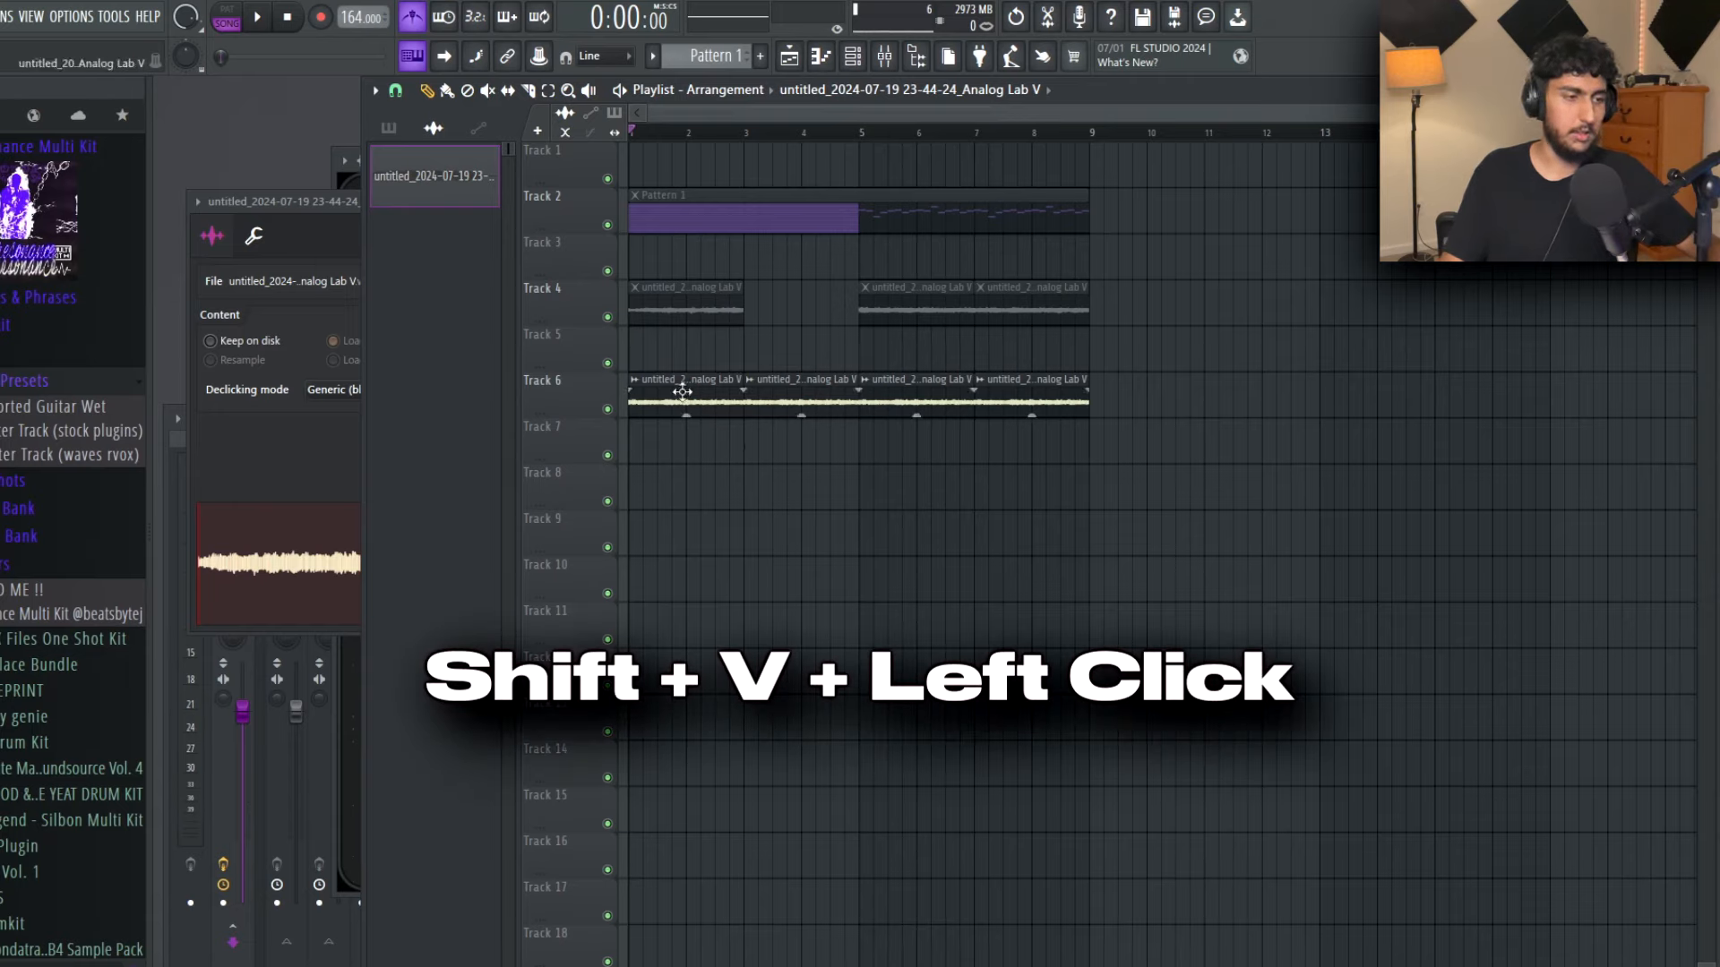
{"action": "left_click", "coordinate": [1132, 401]}
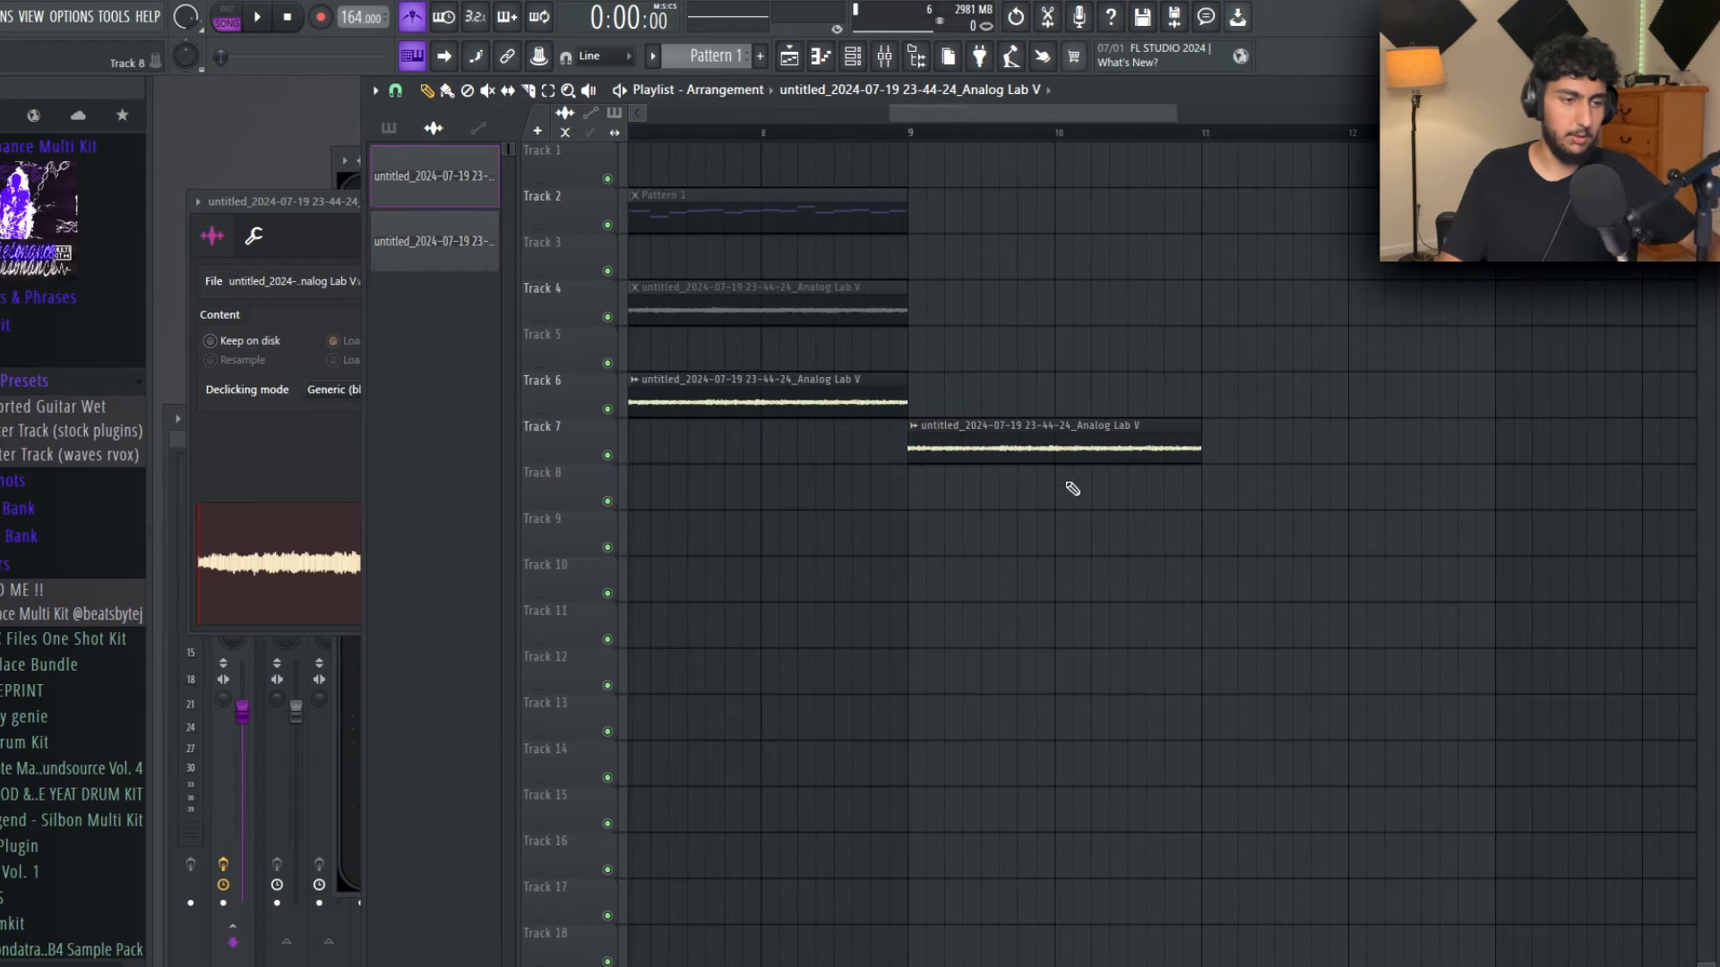
{"action": "left_click", "coordinate": [1072, 489]}
{"action": "right_click", "coordinate": [1120, 491]}
Step: Adjust the time-stretching pitch of the track 7 audio clip and play the arrangement from bar 7
{"action": "double_click", "coordinate": [1048, 422]}
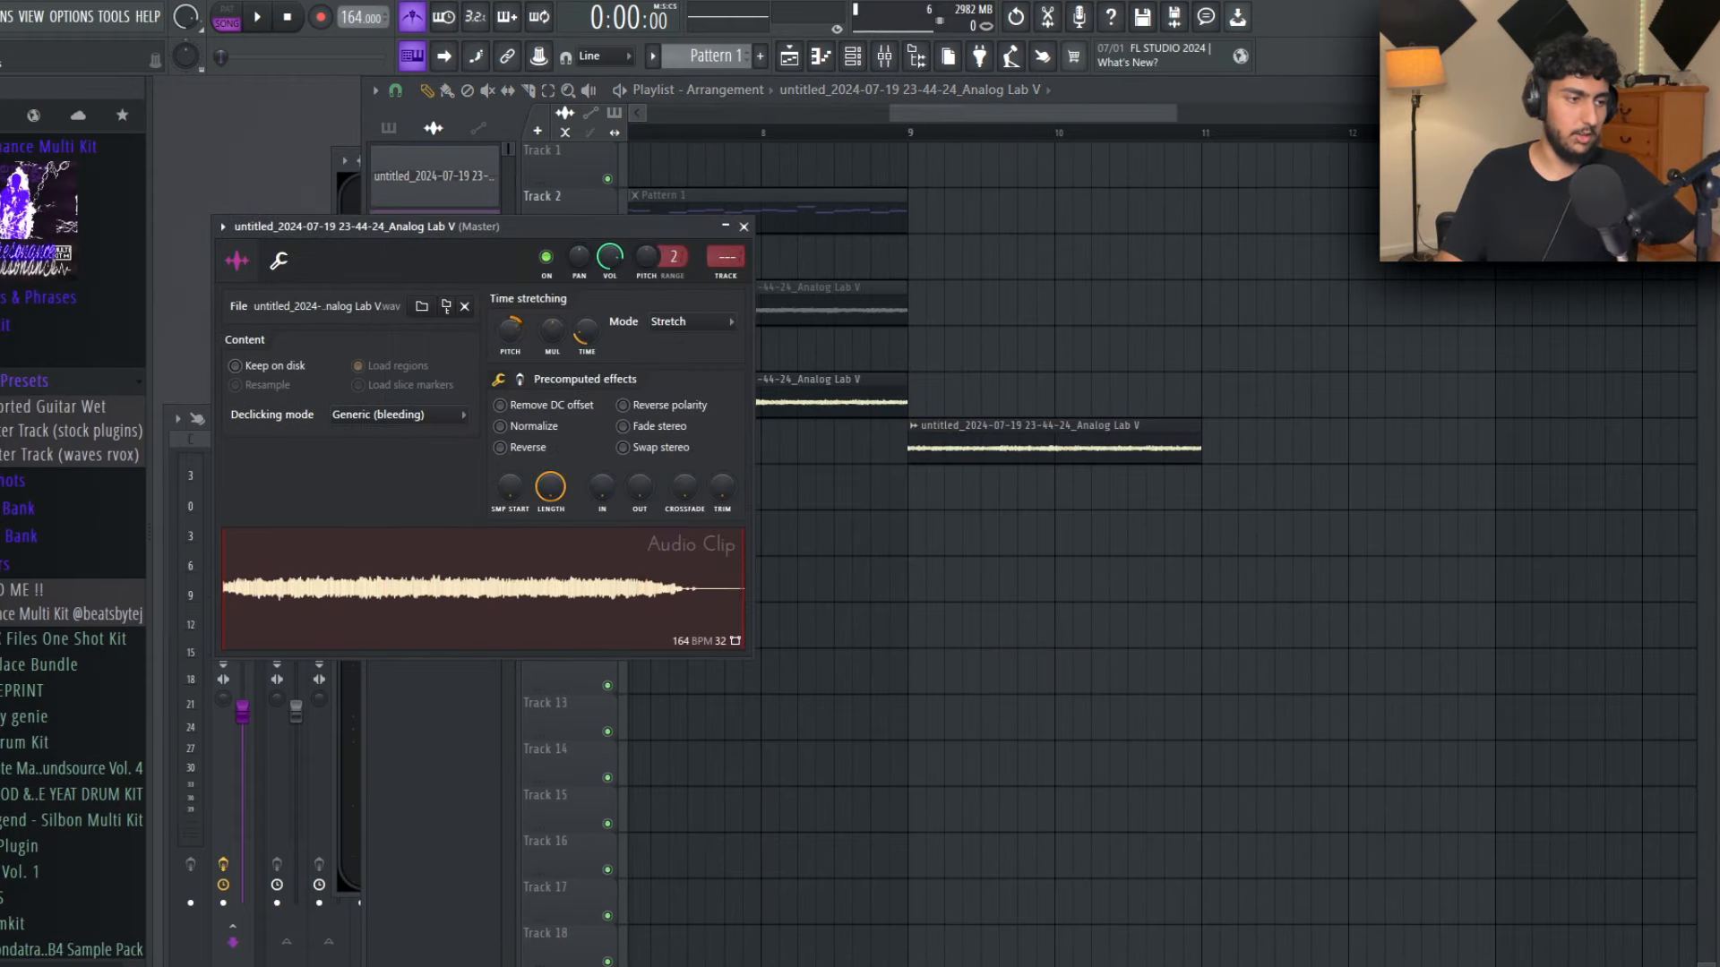
{"action": "left_click", "coordinate": [789, 257]}
{"action": "scroll", "coordinate": [1201, 319], "scroll_direction": "down", "scroll_amount": 2}
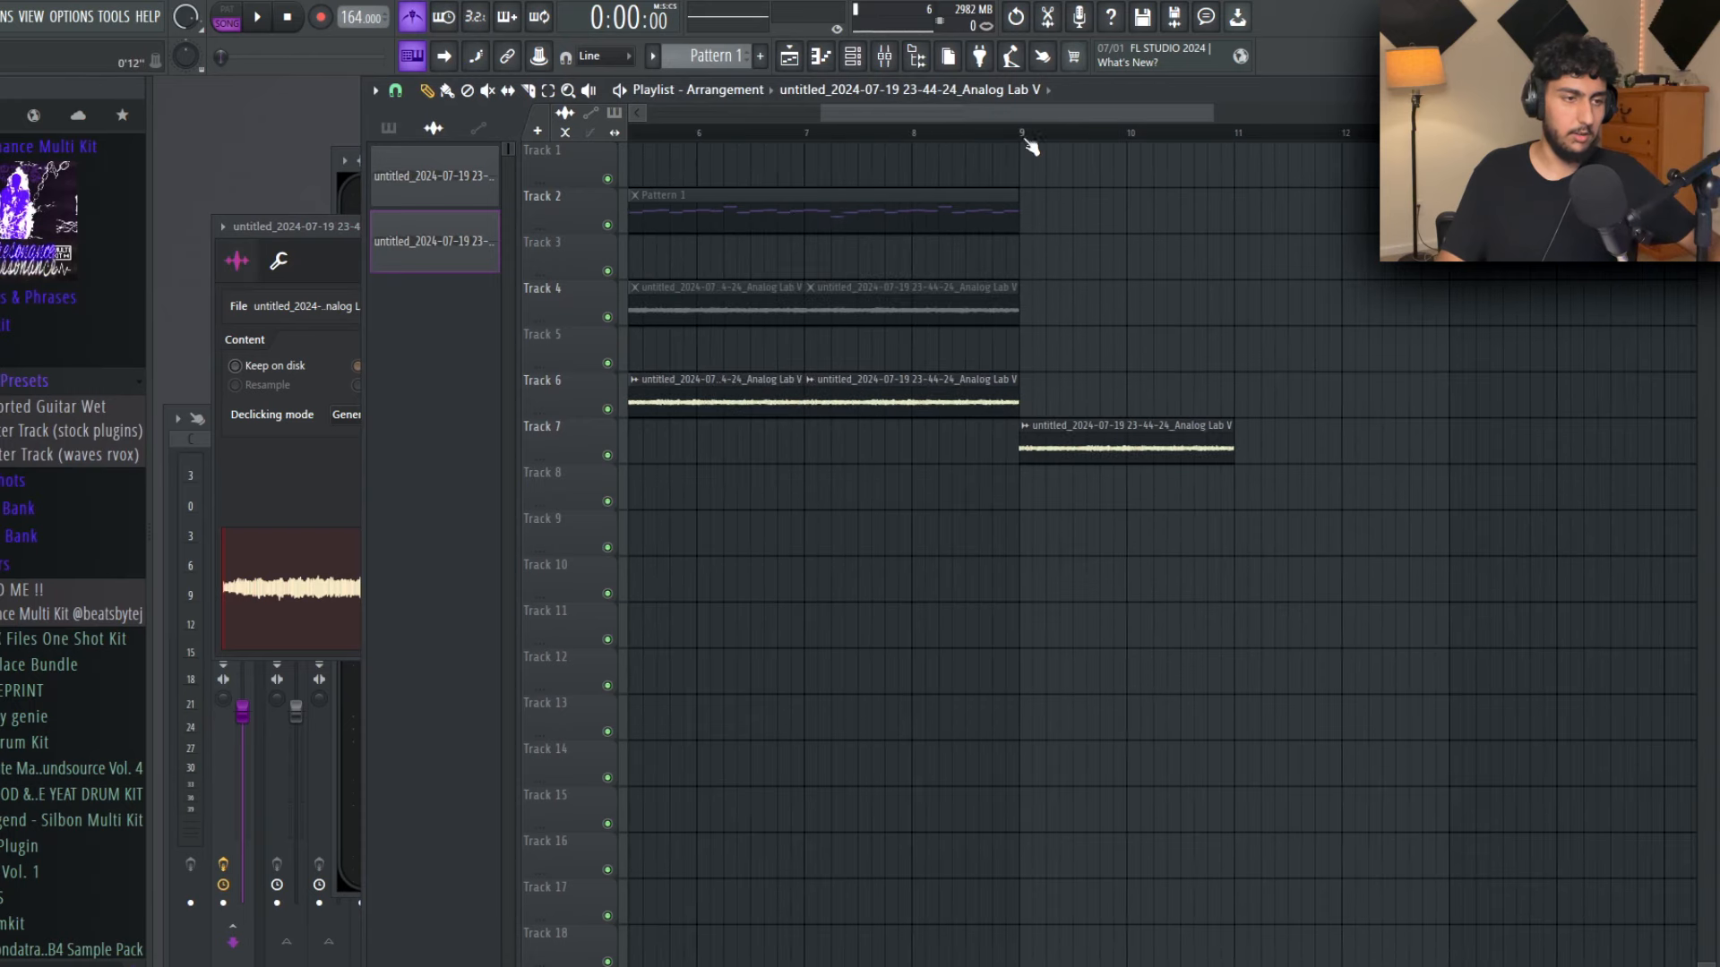
{"action": "left_click", "coordinate": [807, 135]}
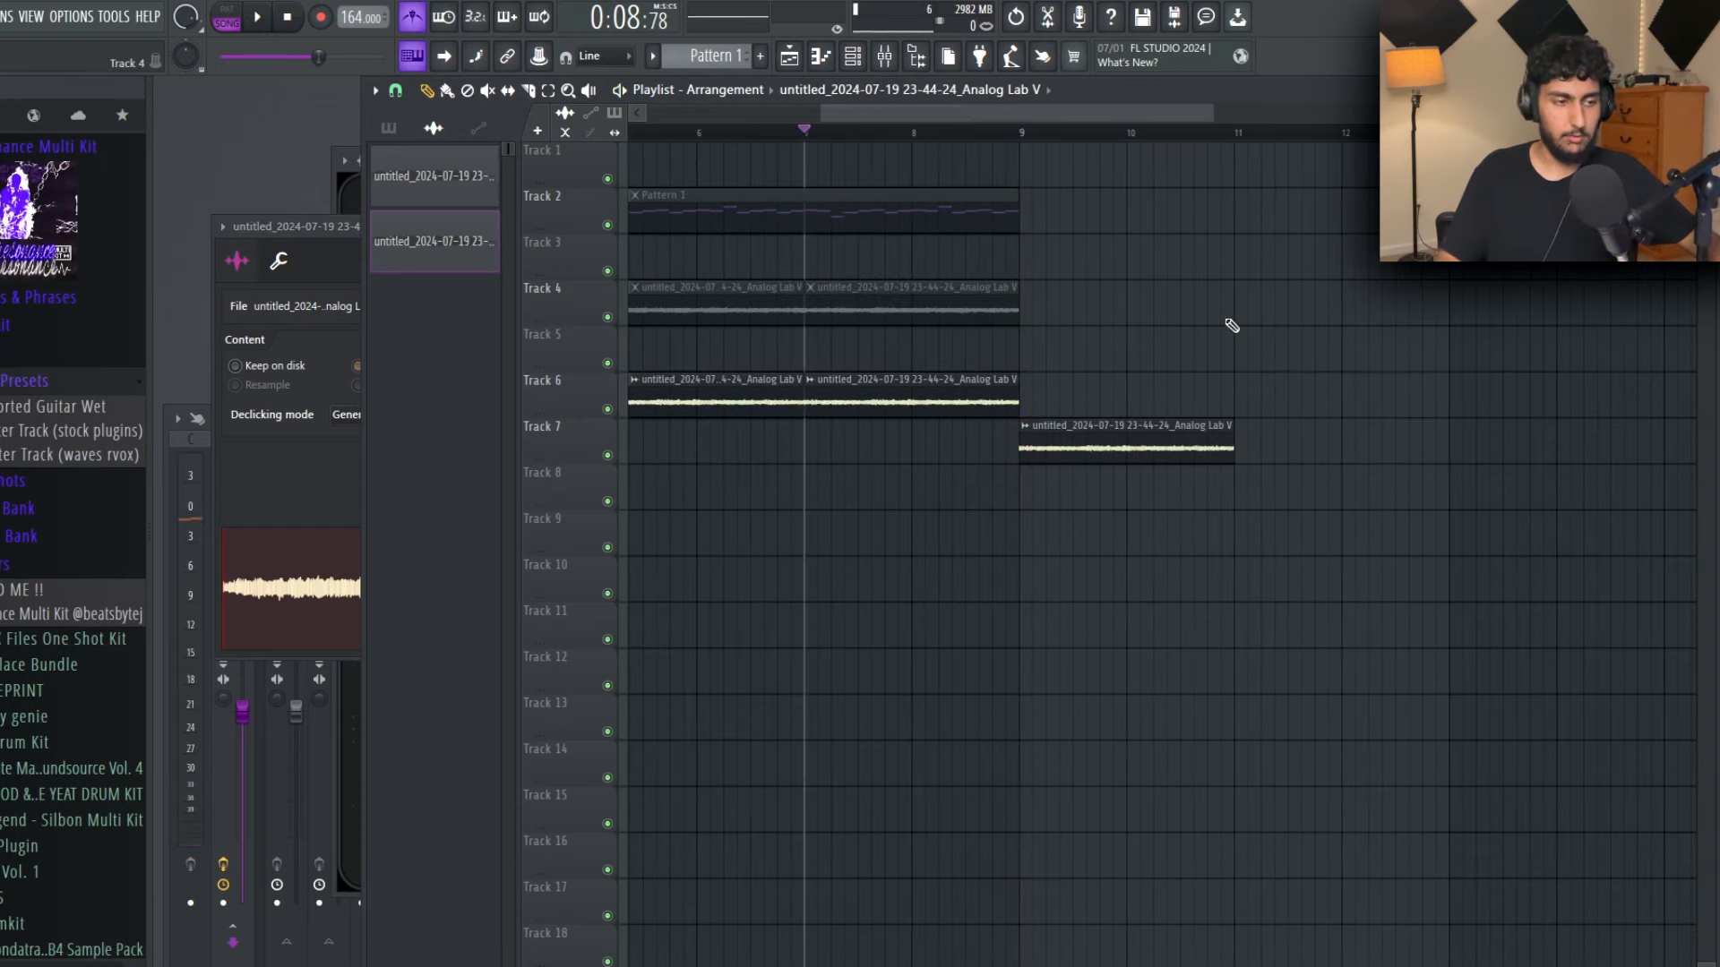
{"action": "key", "text": "space"}
{"action": "key", "text": "space"}
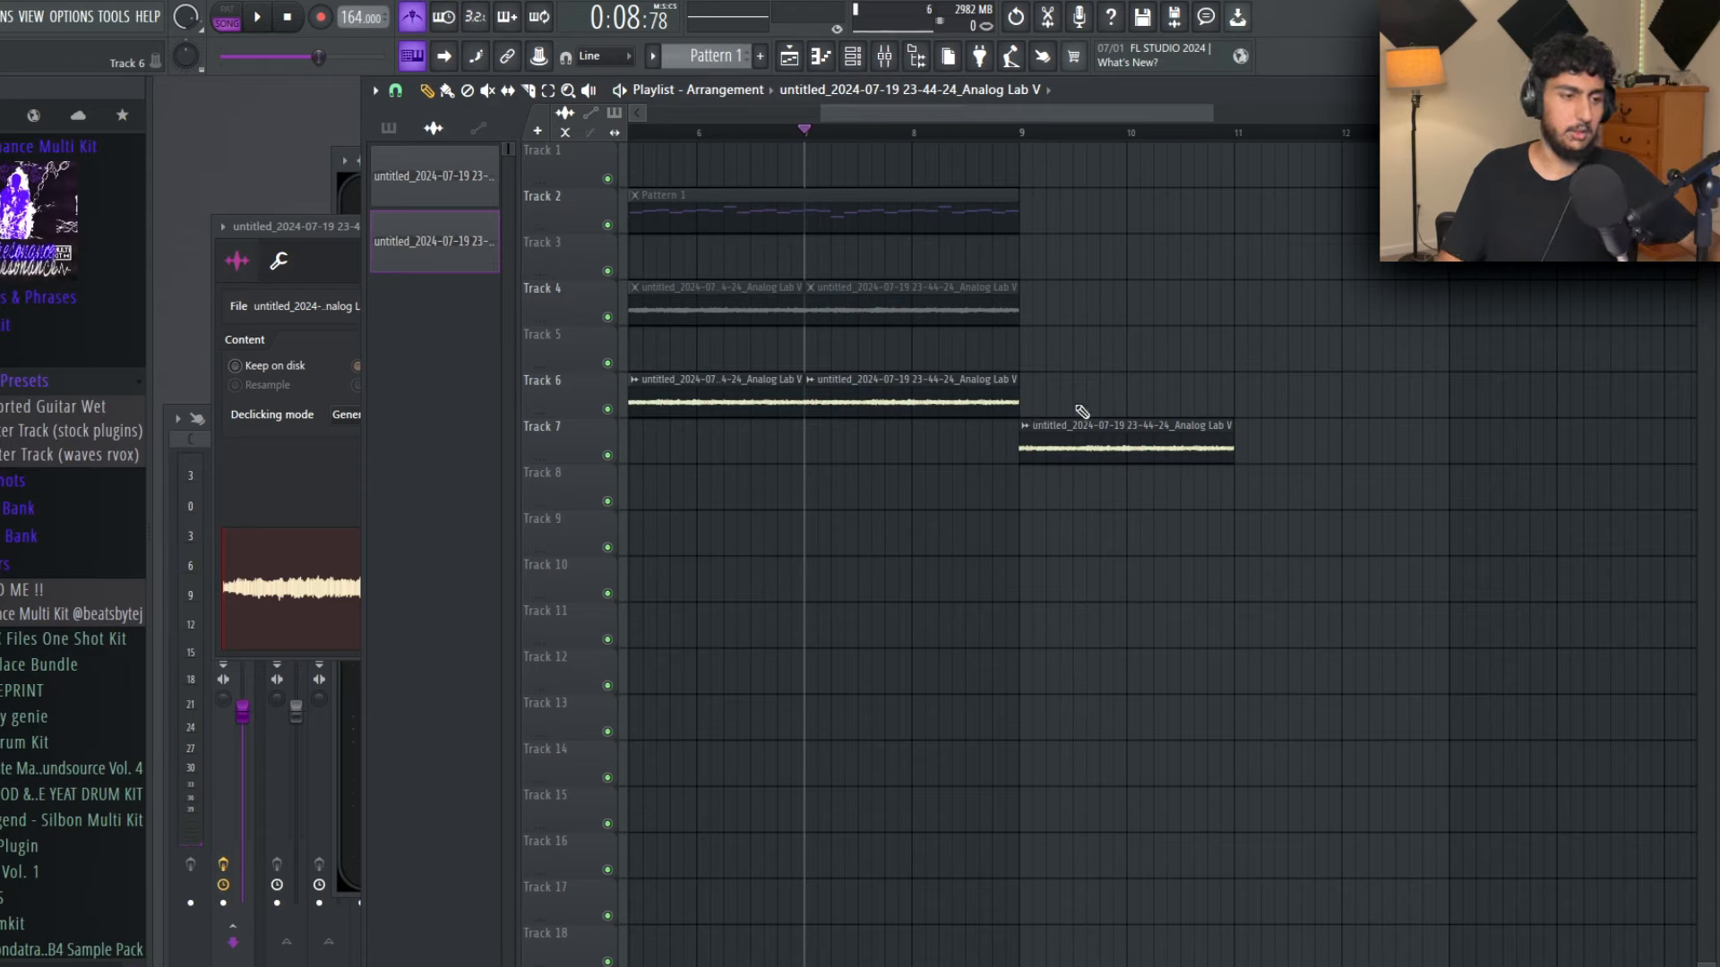
Step: Reset the track 7 clip's time-stretching pitch and lower its channel pitch with the pitch range set to 12
{"action": "left_click", "coordinate": [1026, 428]}
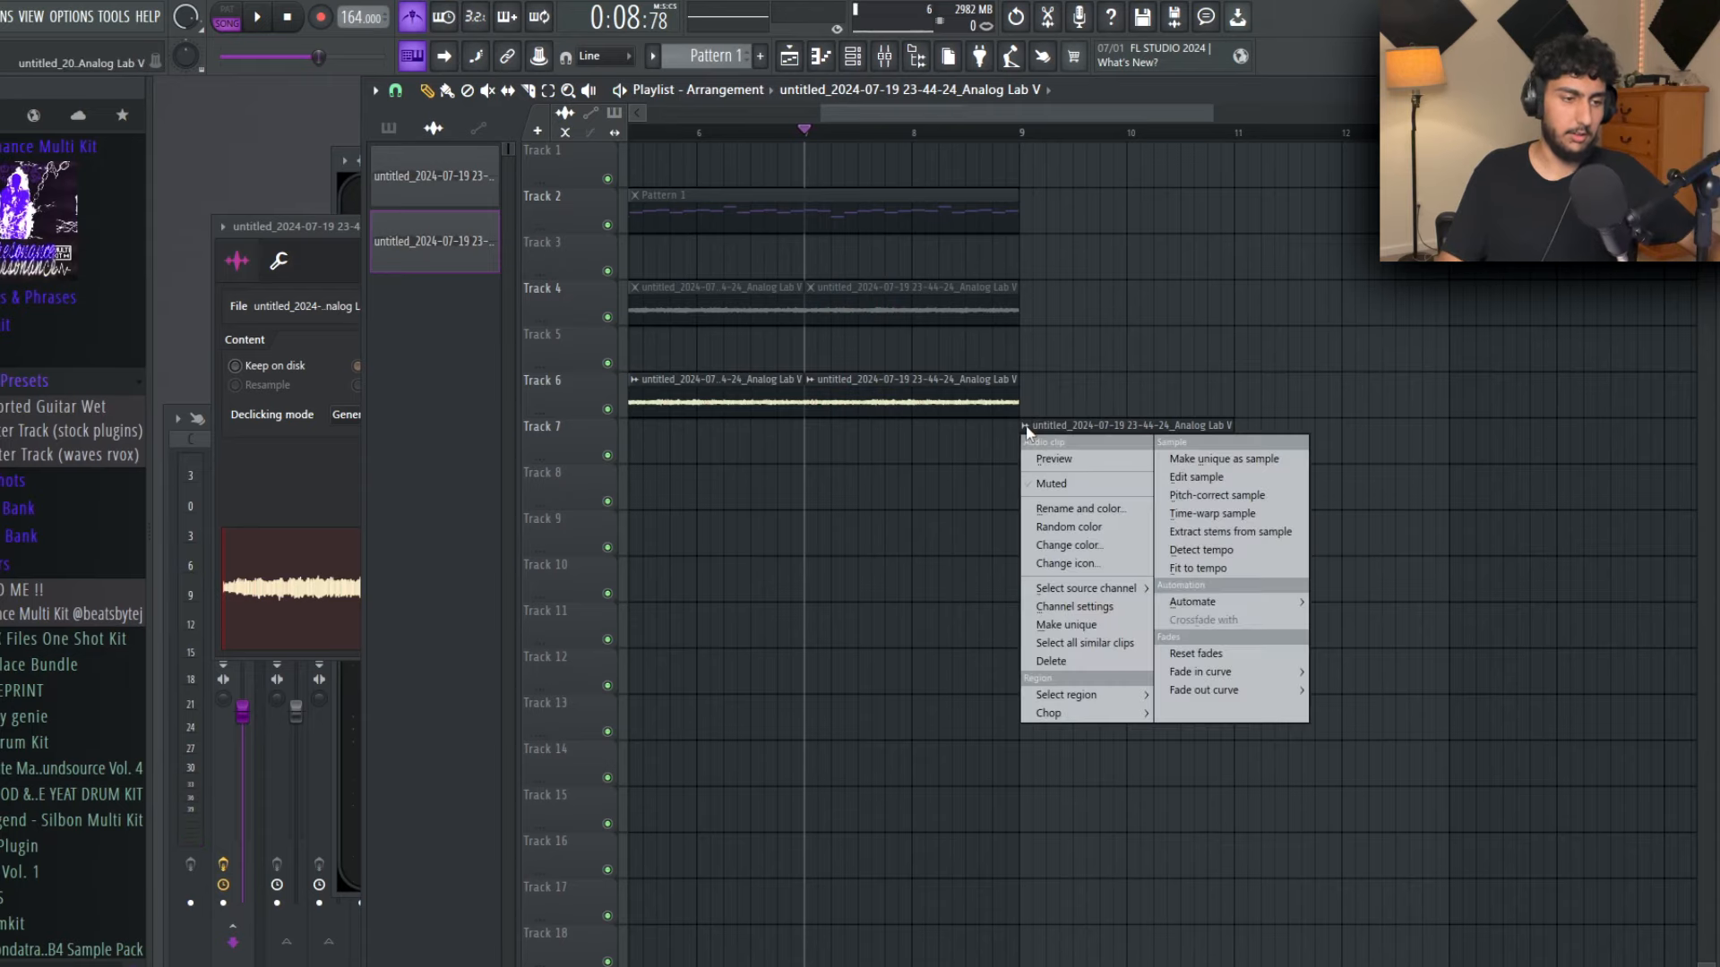
{"action": "left_click", "coordinate": [1120, 624]}
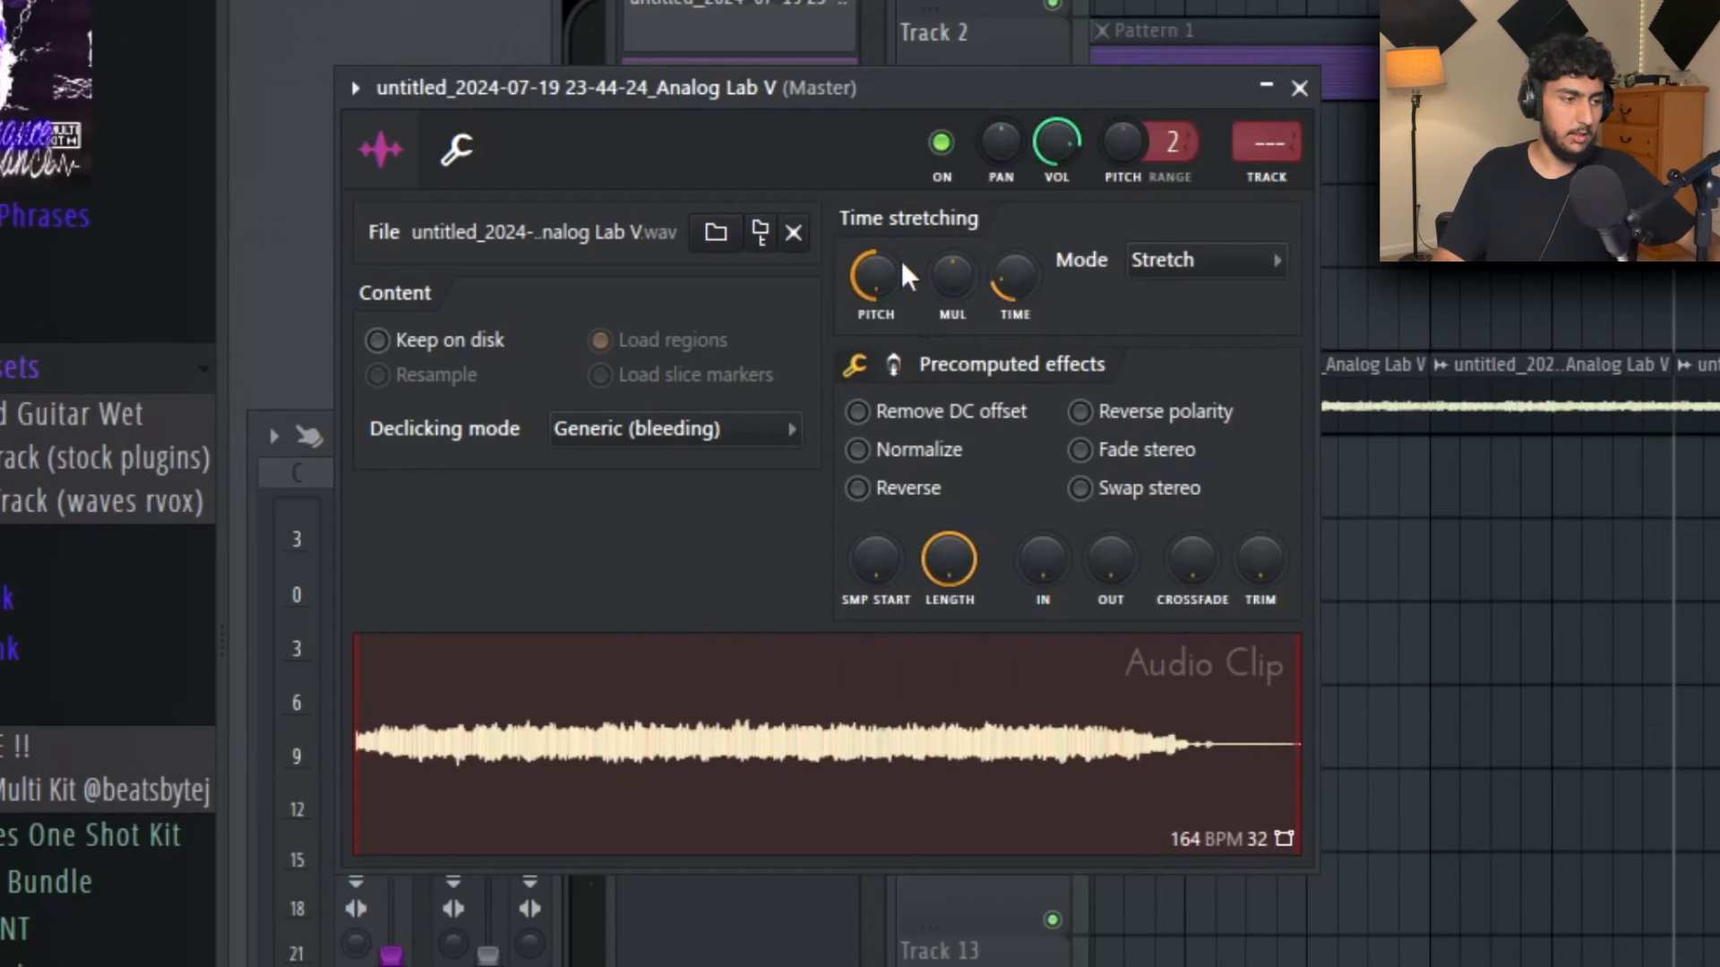
{"action": "right_click", "coordinate": [527, 331]}
{"action": "left_click", "coordinate": [960, 289]}
{"action": "double_click", "coordinate": [1490, 416]}
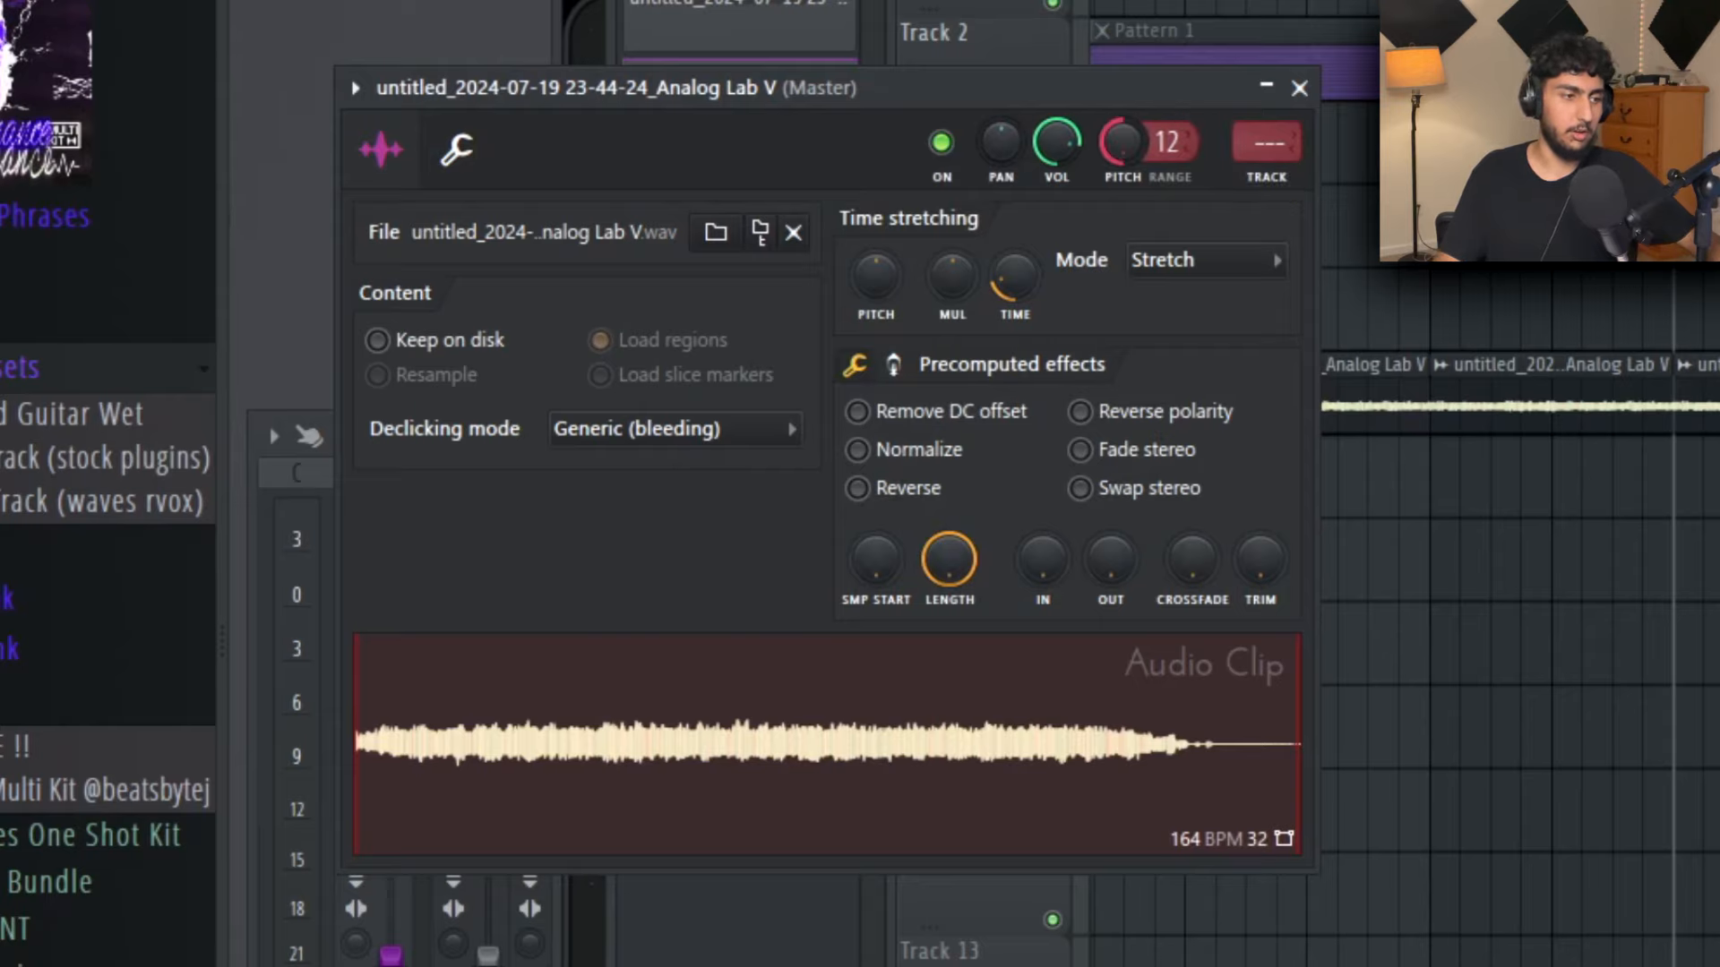
Step: Repeat the two-bar clip four times along track 7, from bar 9 to bar 17
{"action": "left_click", "coordinate": [1505, 206]}
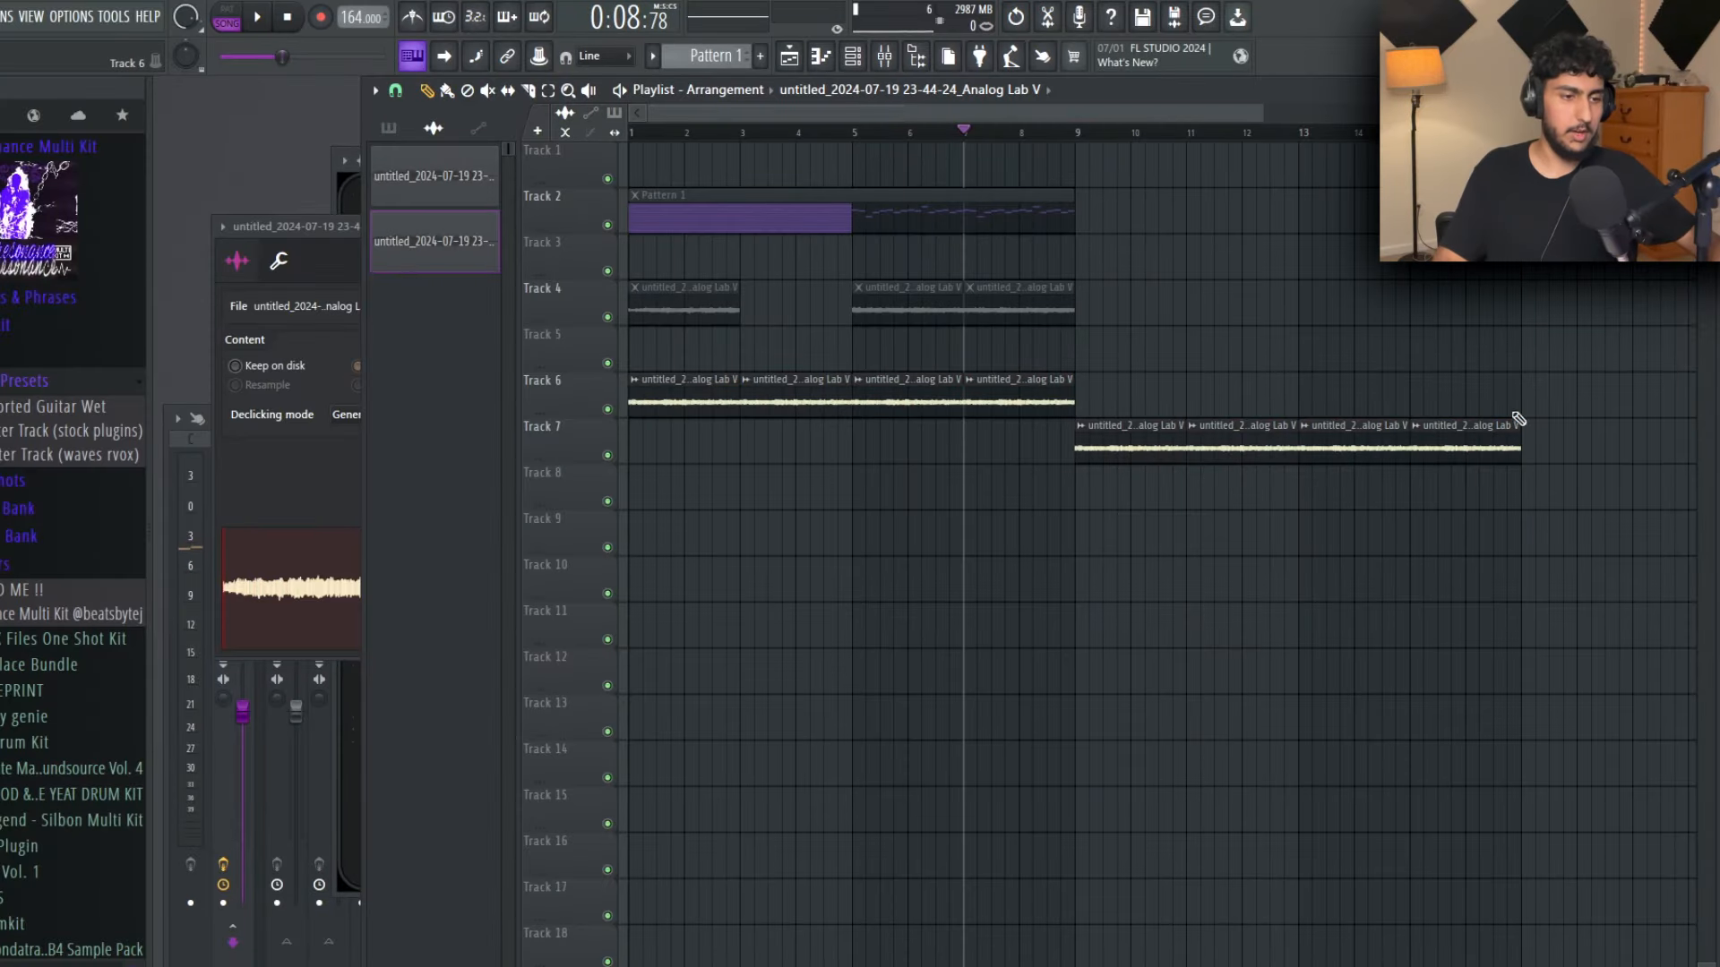
{"action": "left_click_drag", "start_coordinate": [1599, 390], "coordinate": [502, 495]}
{"action": "left_click", "coordinate": [1039, 448], "text": "ctrl"}
Step: Create Pattern 2 and place two eight-bar copies of it on track 9, starting at bars 1 and 9
{"action": "key", "text": "F4"}
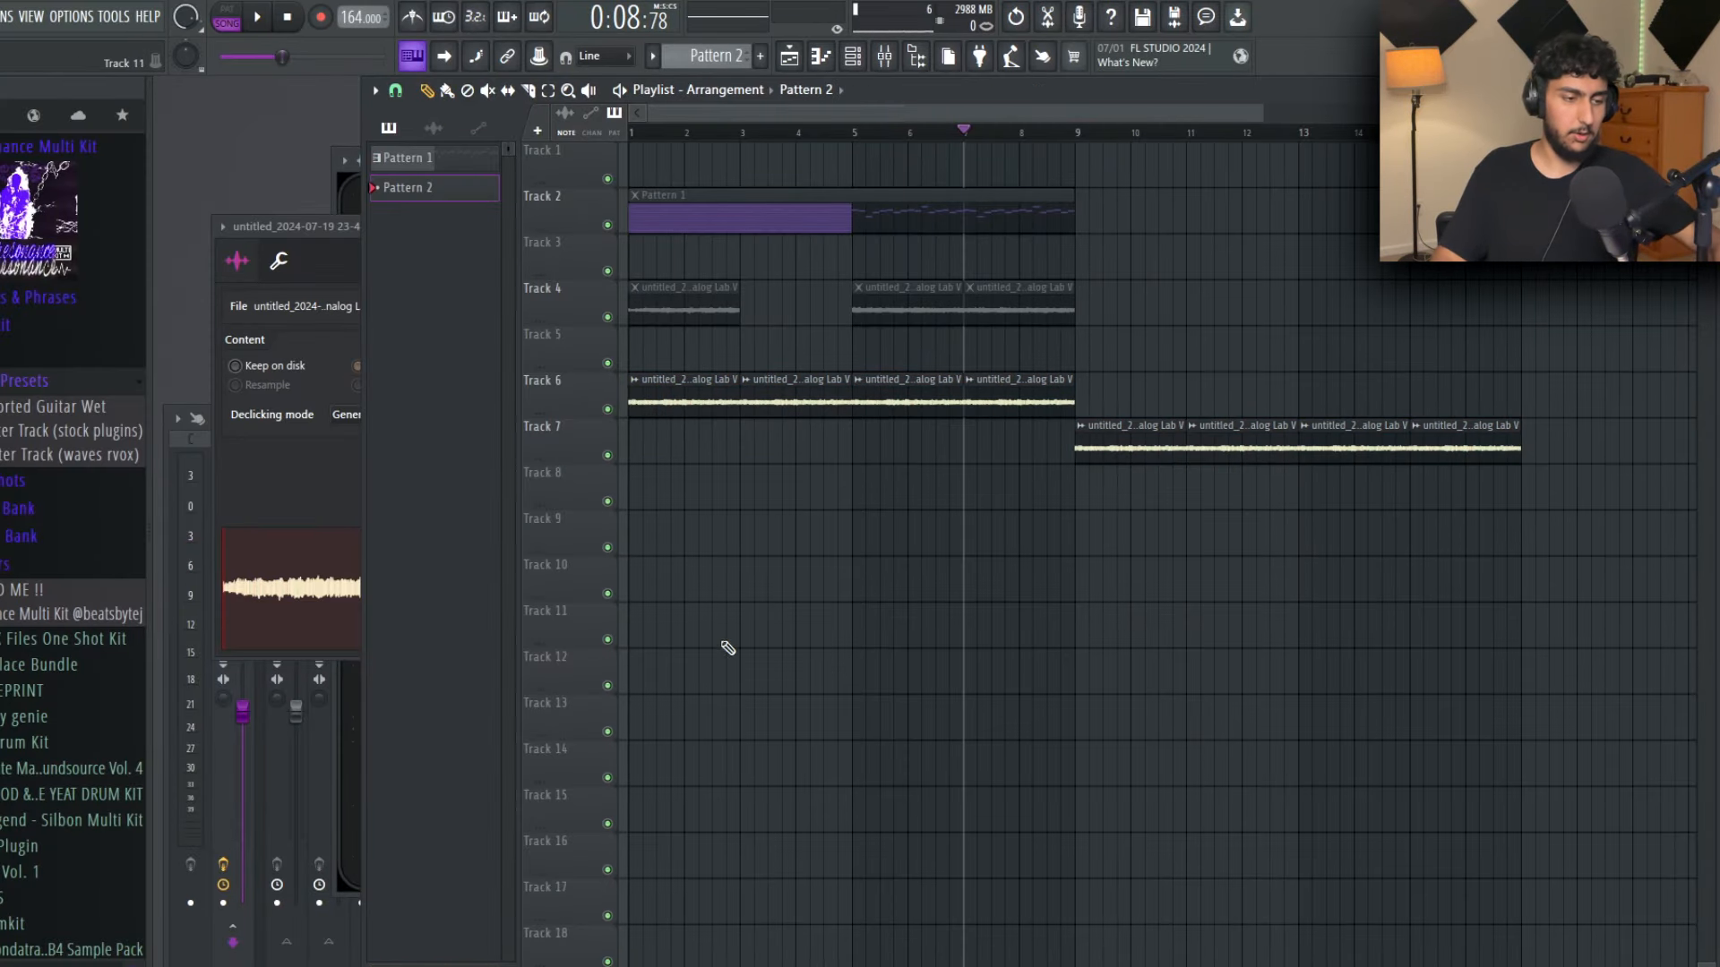
{"action": "left_click", "coordinate": [636, 537]}
{"action": "left_click_drag", "start_coordinate": [683, 543], "coordinate": [1075, 543]}
{"action": "left_click", "coordinate": [1084, 542]}
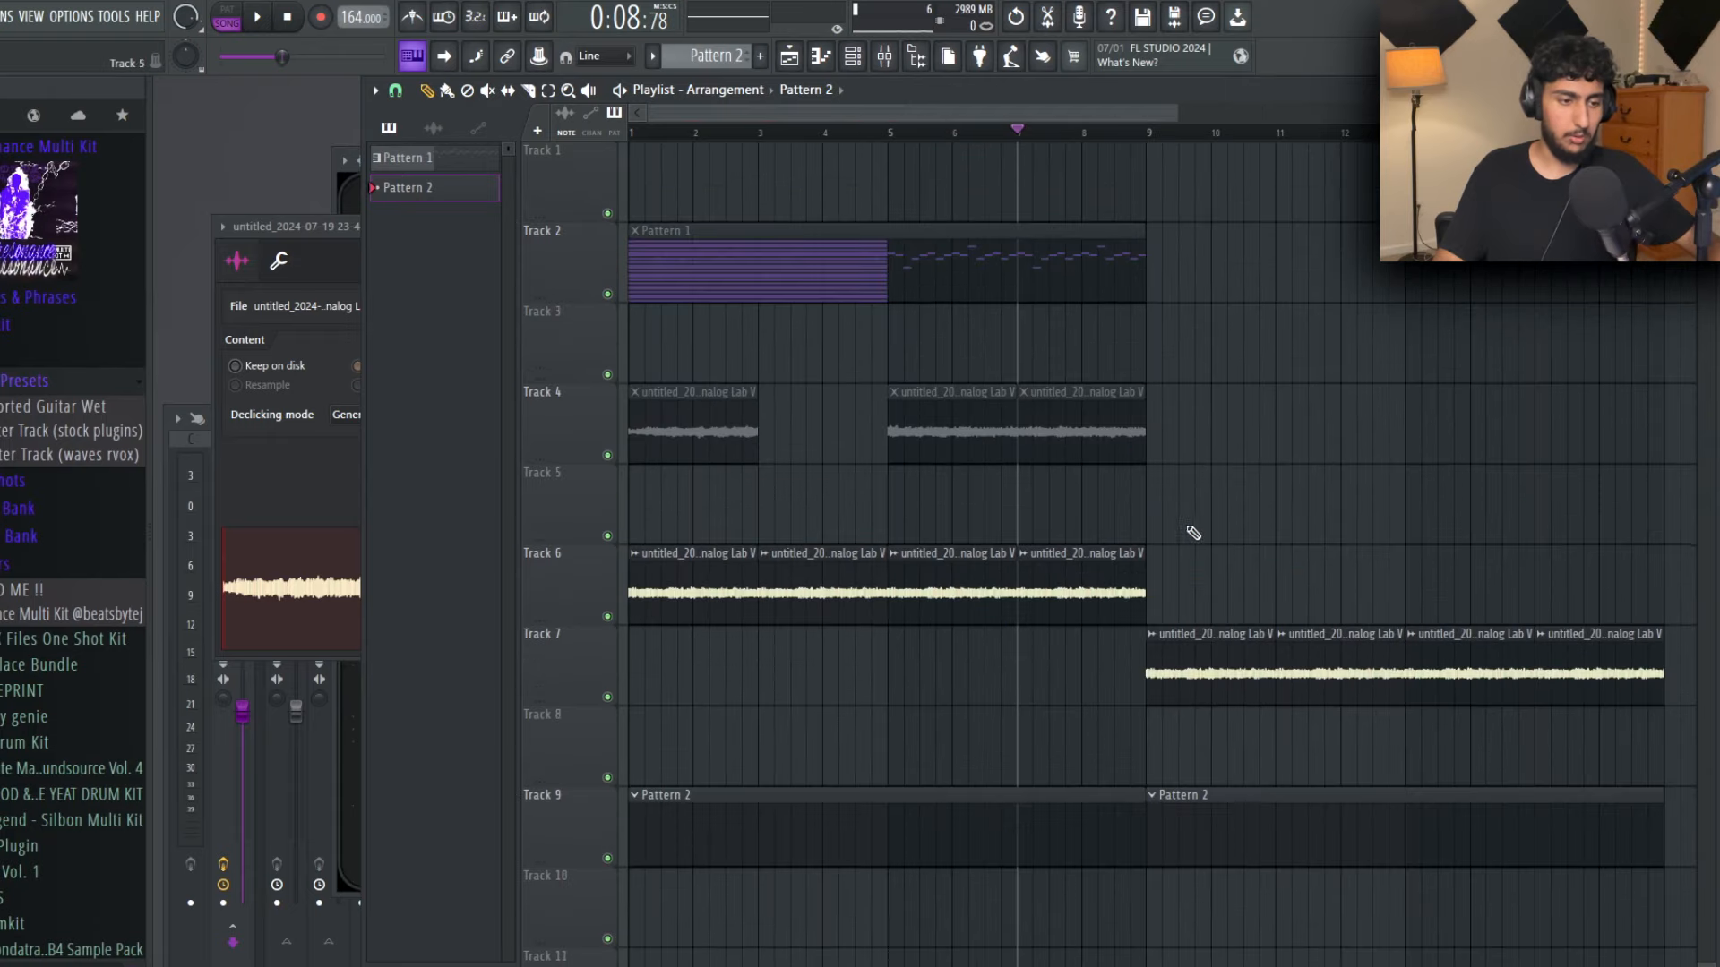
{"action": "scroll", "coordinate": [1428, 341], "scroll_direction": "down", "scroll_amount": 1}
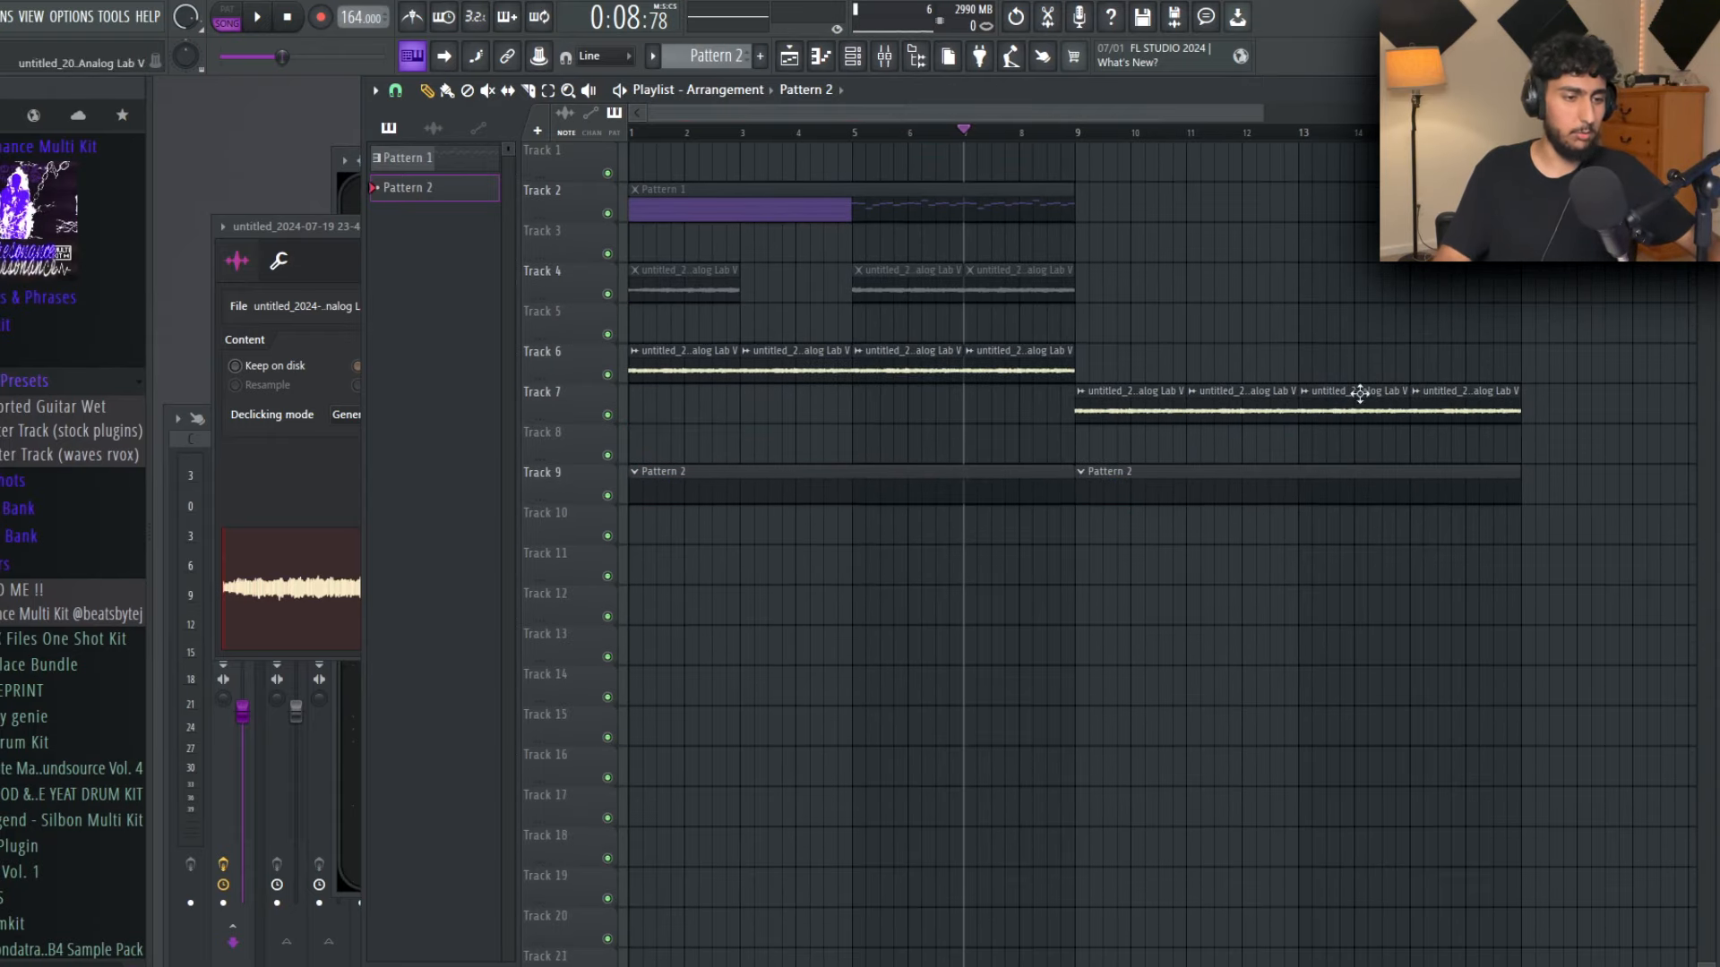
Step: Select the first eight playlist bars and add an ElectraX instrument loaded with the HZE Ghosts in Space bank
{"action": "key", "text": "ctrl+Right"}
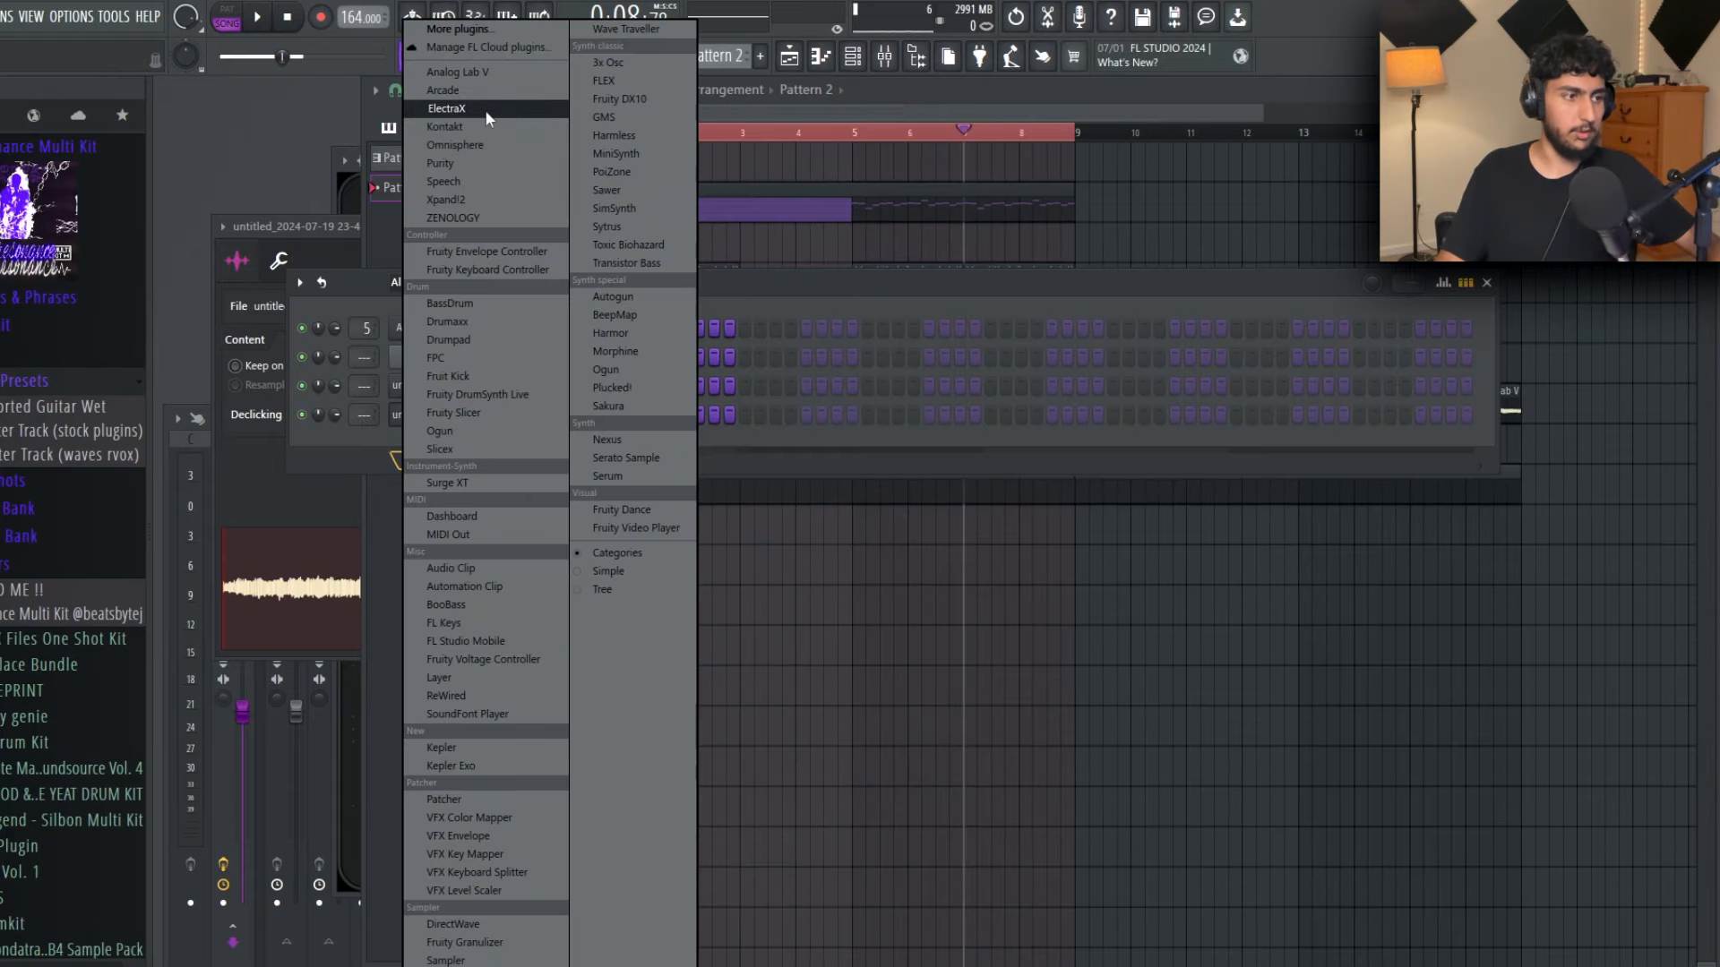
{"action": "left_click", "coordinate": [486, 110]}
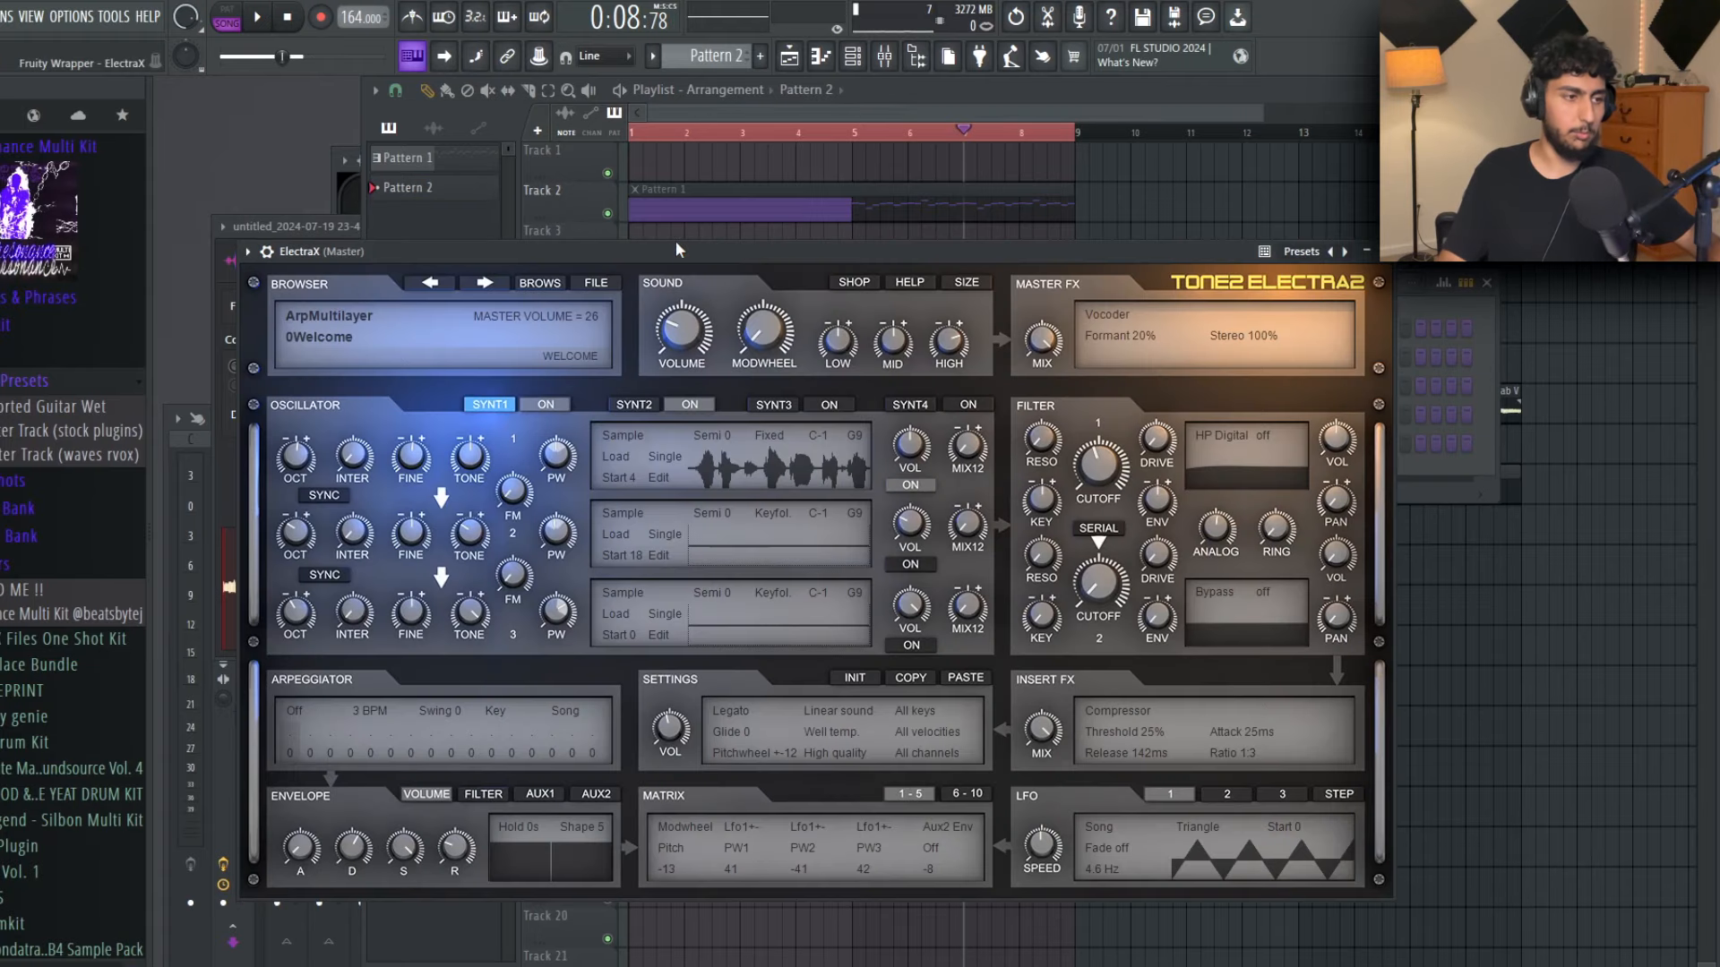
{"action": "left_click_drag", "start_coordinate": [676, 240], "coordinate": [809, 199]}
{"action": "left_click", "coordinate": [486, 278]}
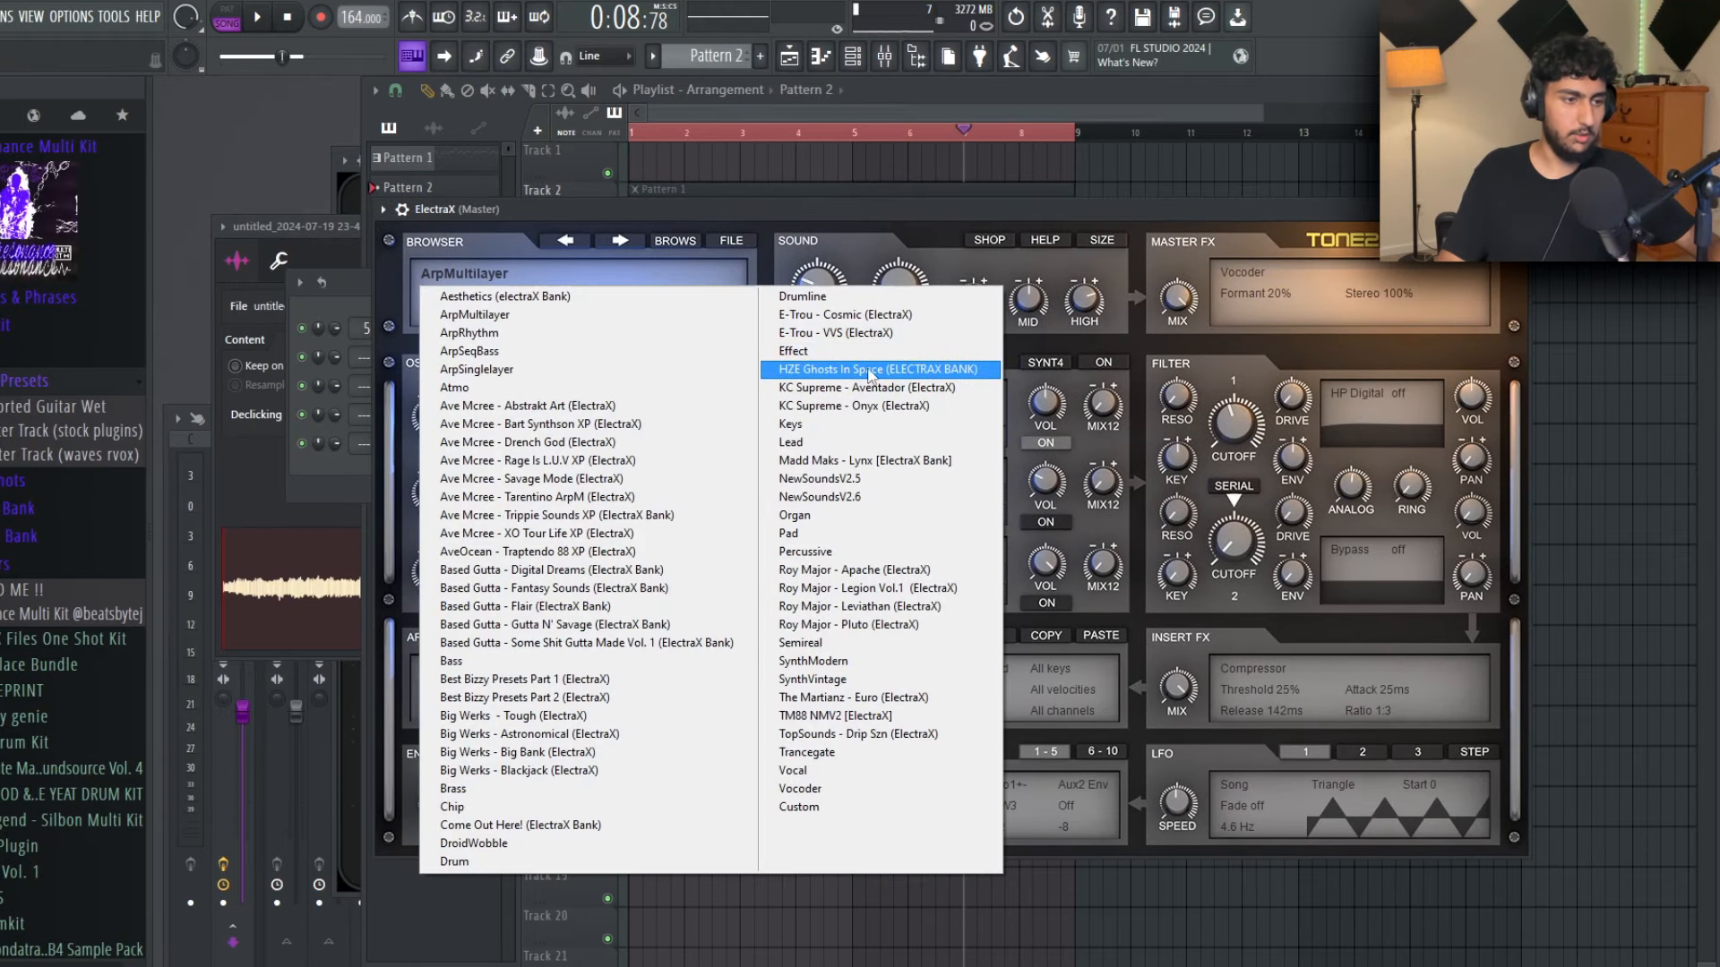
{"action": "left_click", "coordinate": [869, 371]}
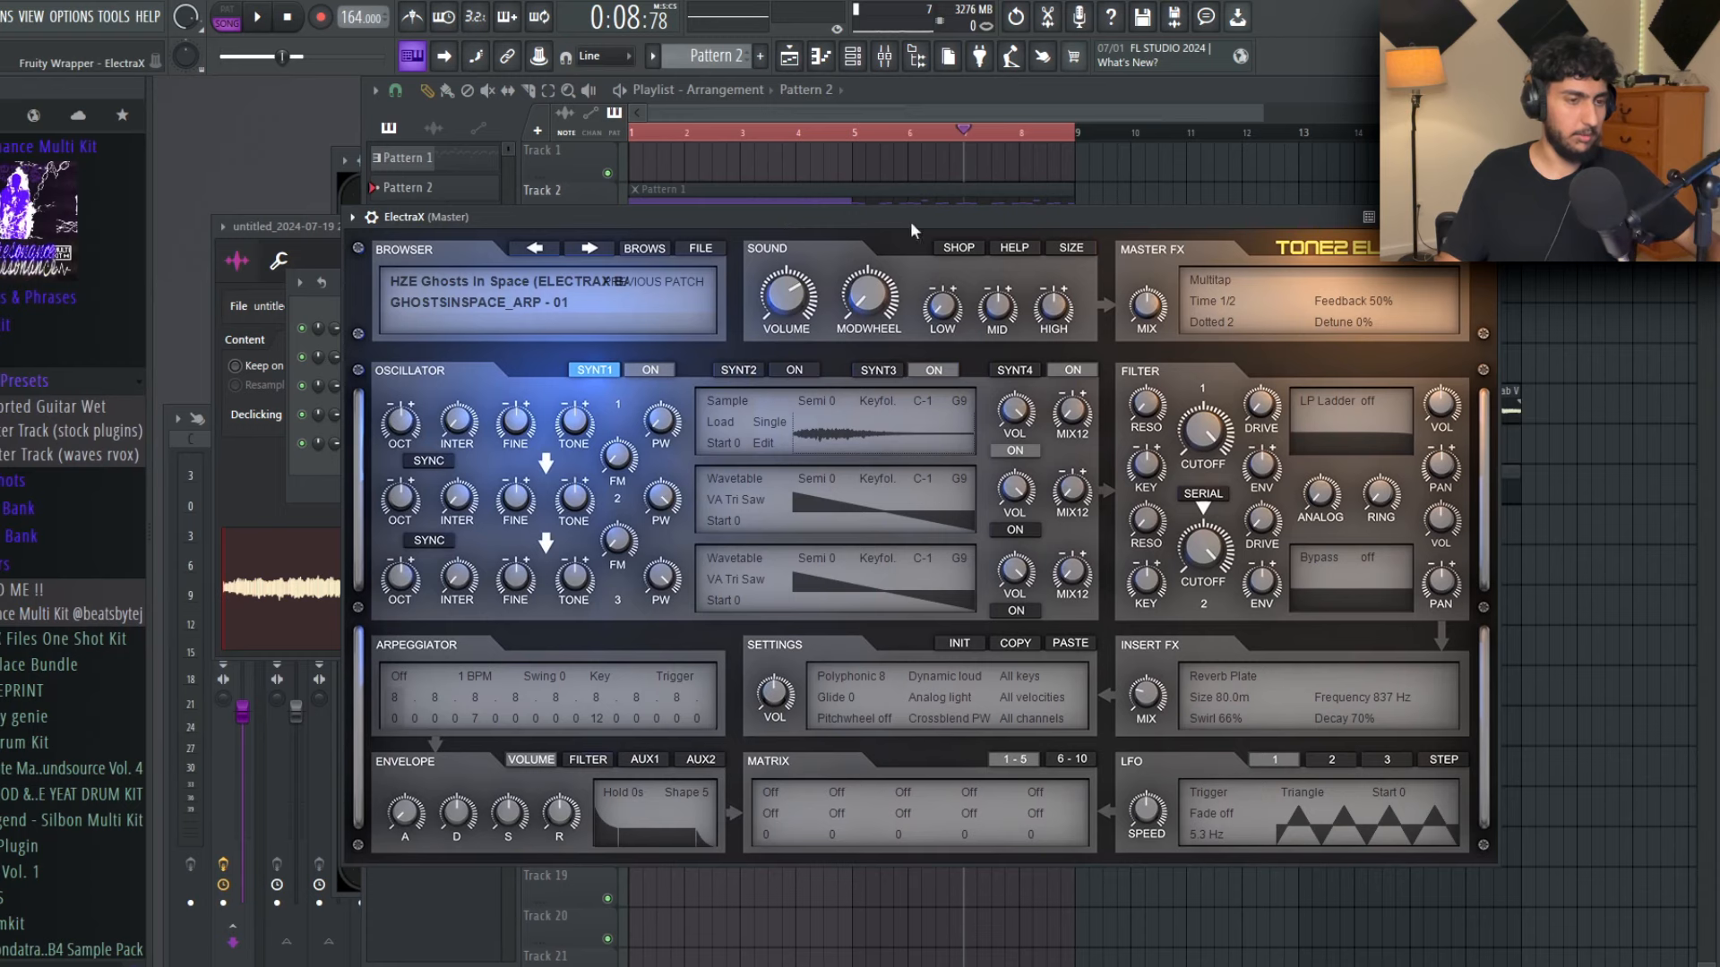
Step: Browse the bank's bell patches and return to the patch GHOSTSINSPACE_ARP - 01
{"action": "left_click", "coordinate": [590, 251]}
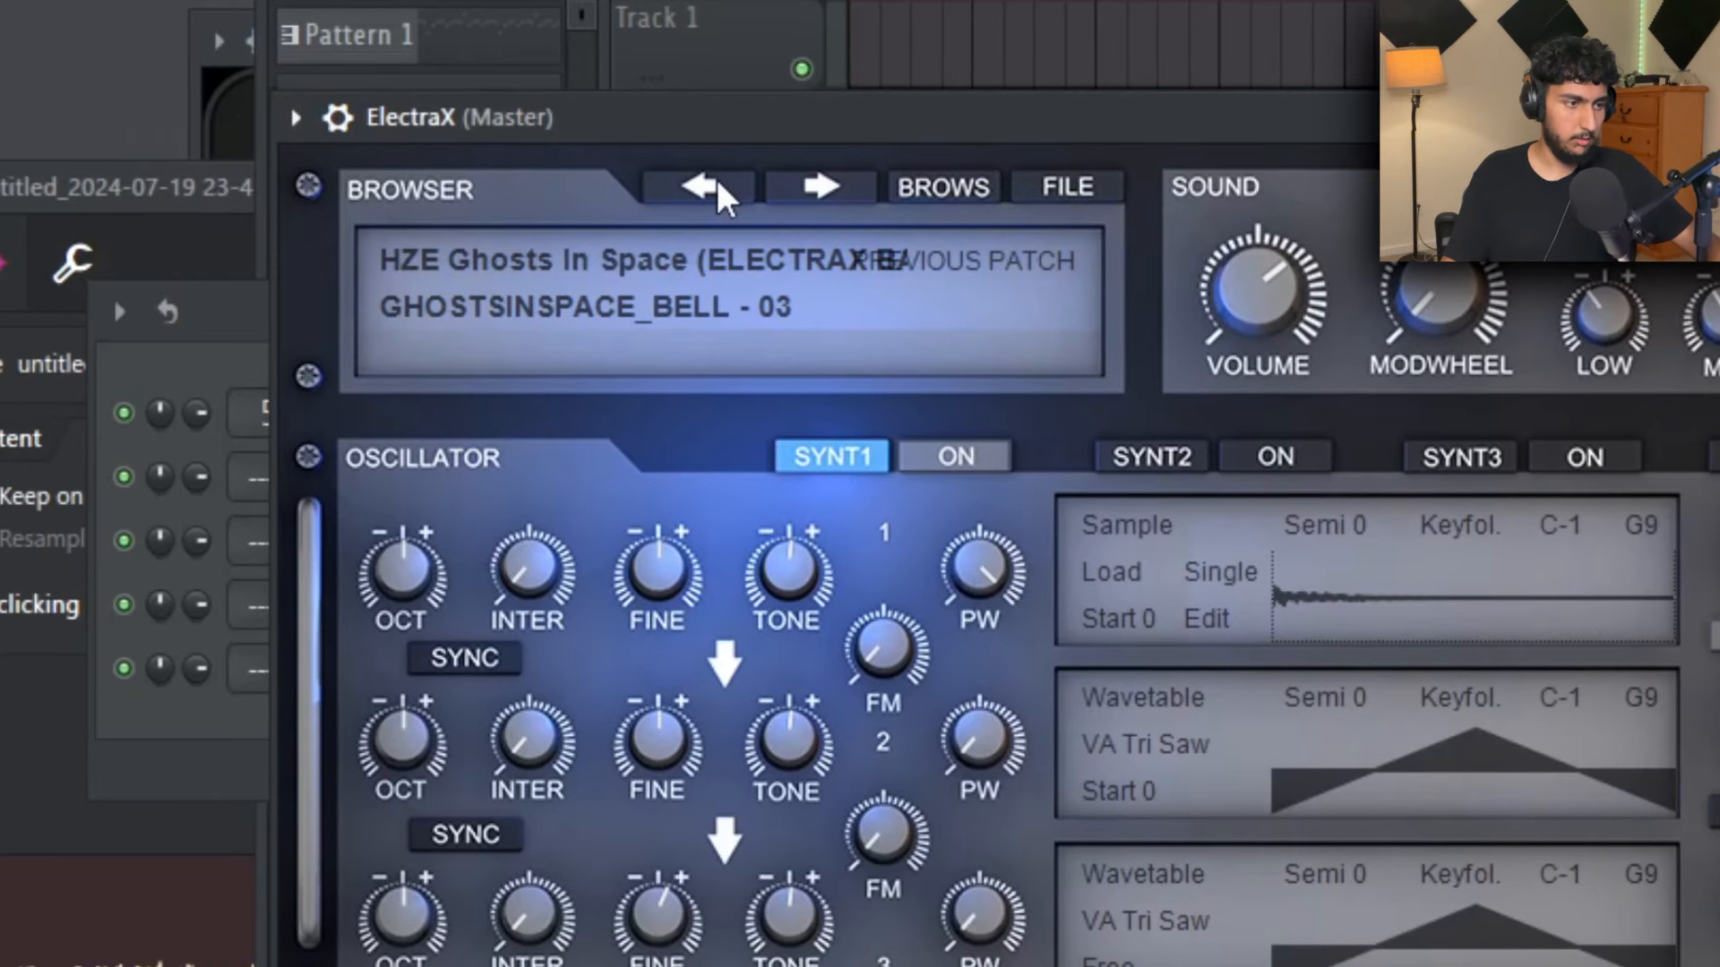
{"action": "left_click", "coordinate": [538, 247]}
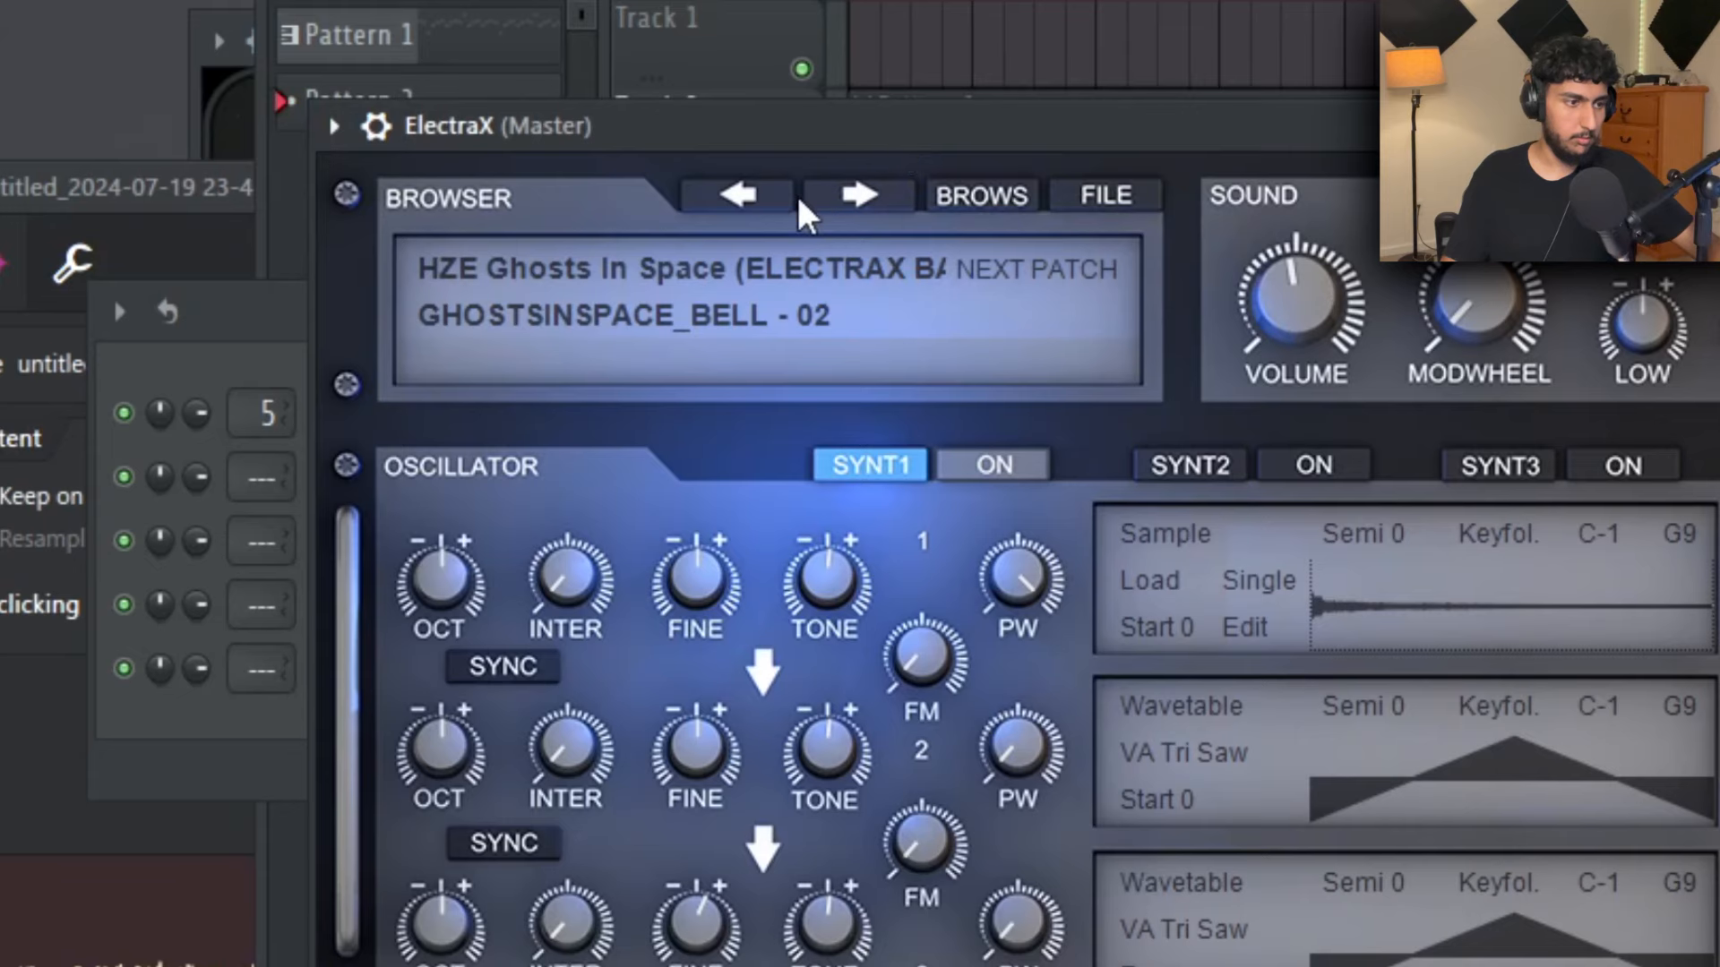
{"action": "left_click", "coordinate": [741, 196]}
{"action": "left_click", "coordinate": [657, 213]}
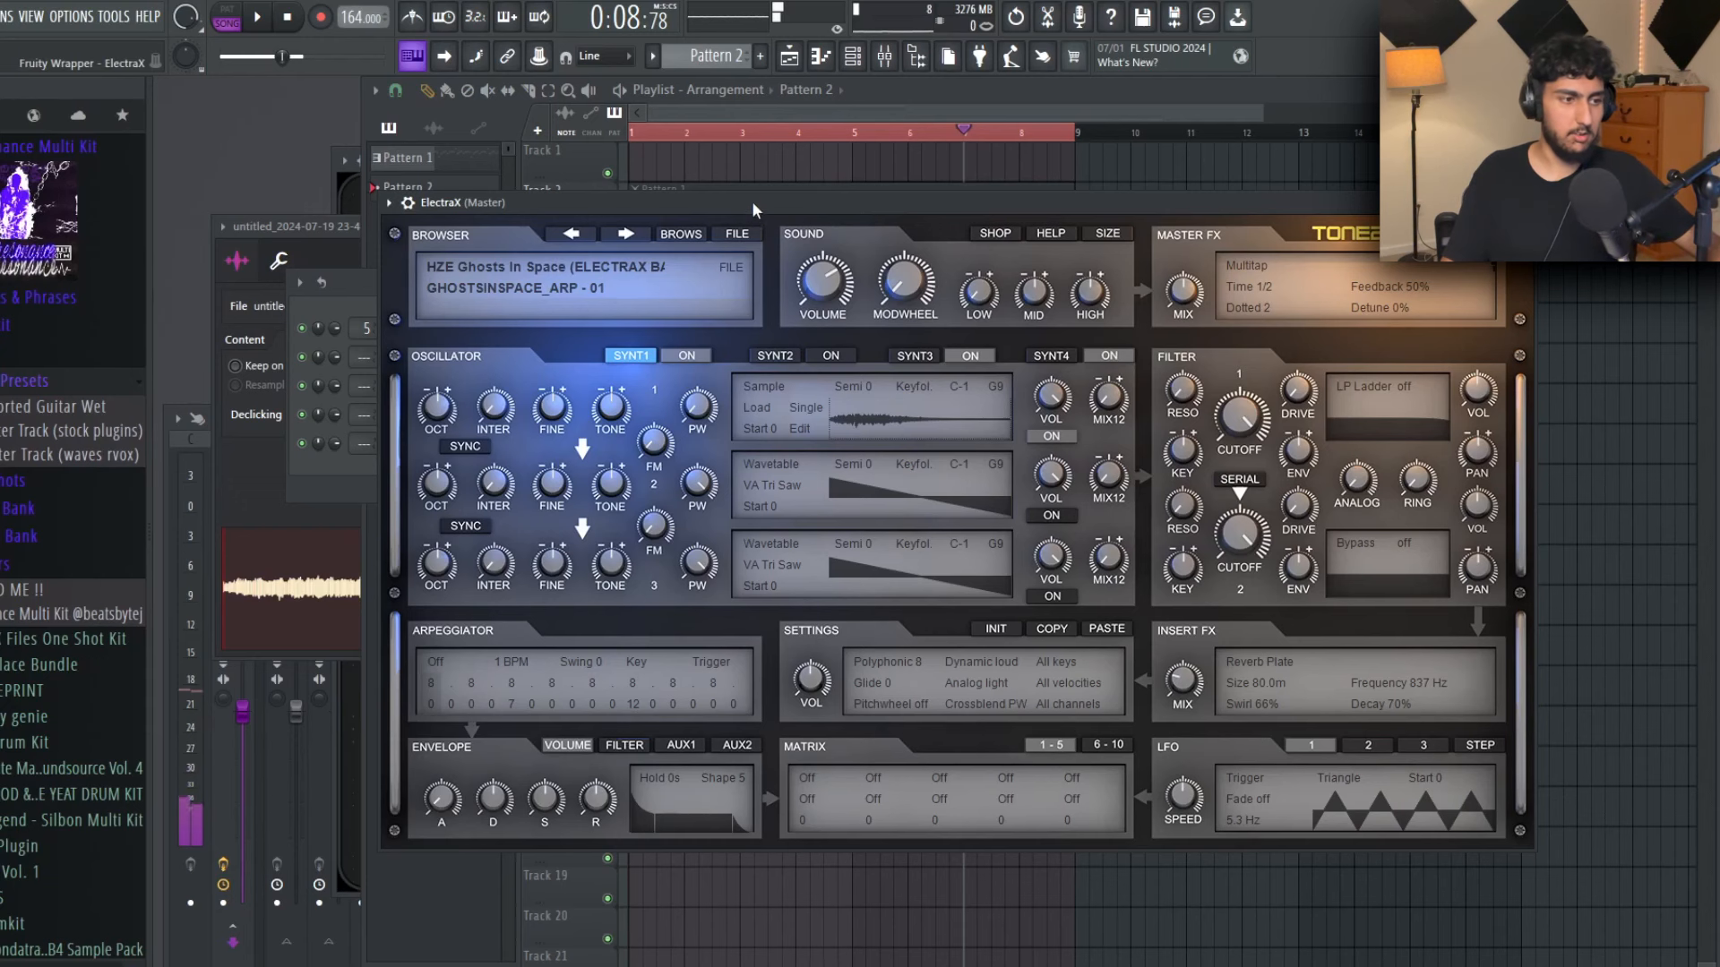
Step: Write one-bar ElectraX notes C#6, A5, F#5 and G#5 in Pattern 2 and duplicate them to fill eight bars
{"action": "key", "text": "F7"}
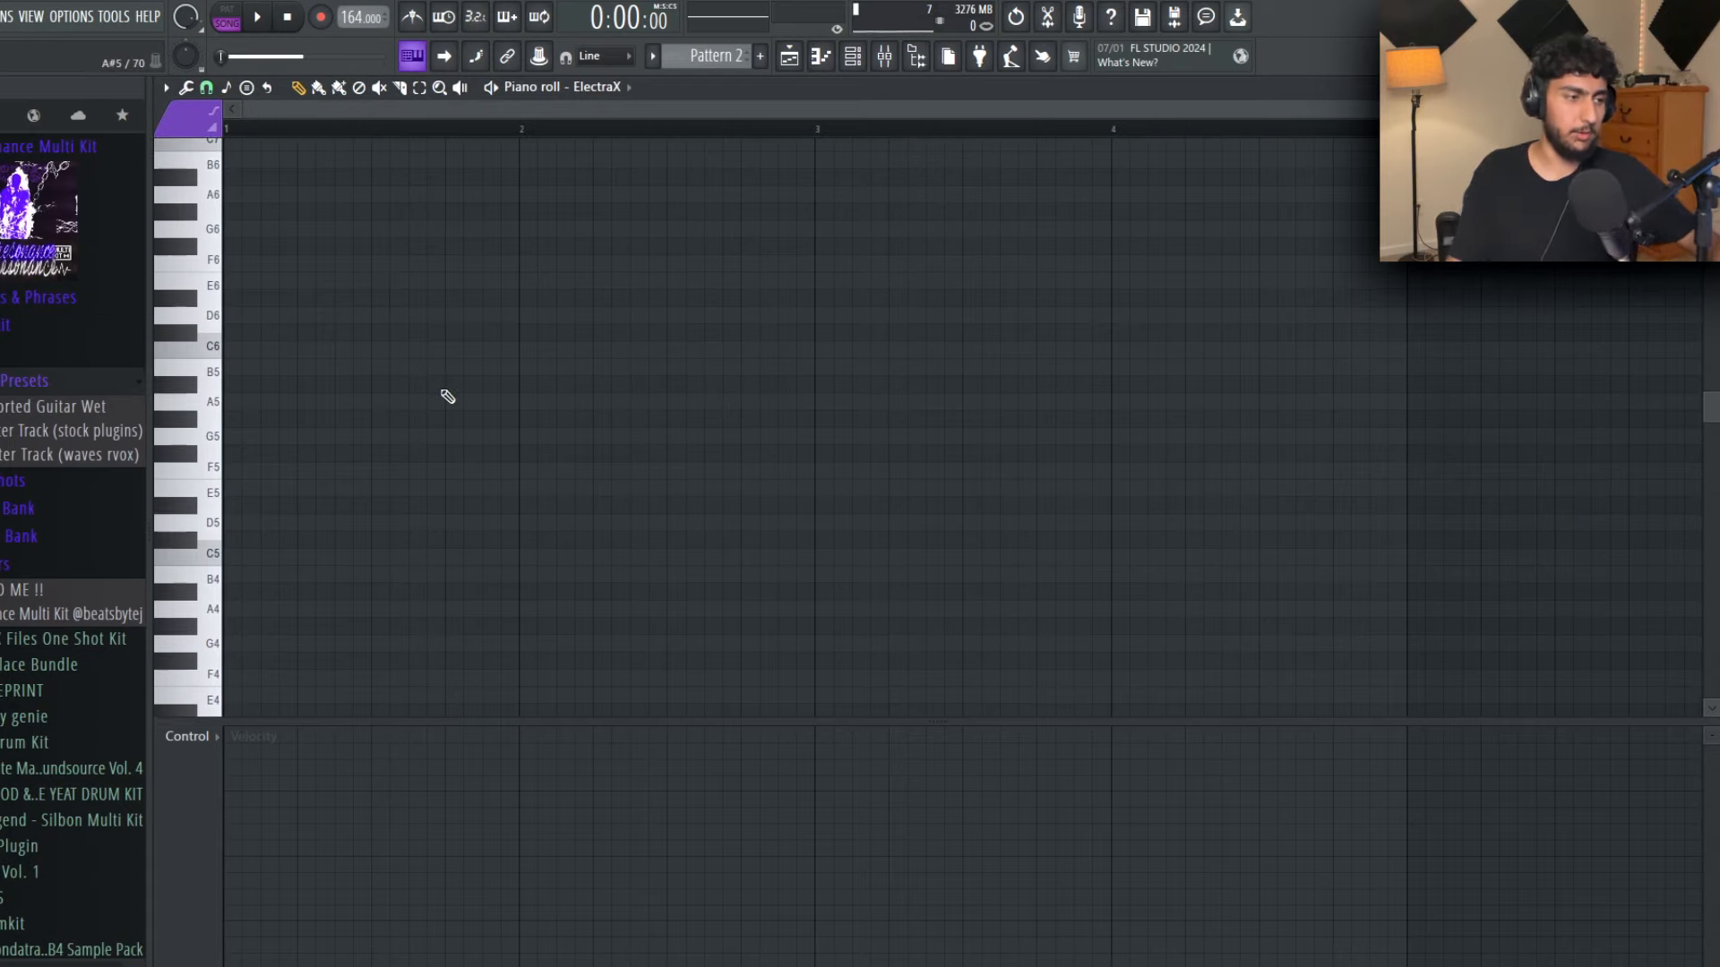
{"action": "key", "text": "ctrl+v"}
{"action": "key", "text": "space"}
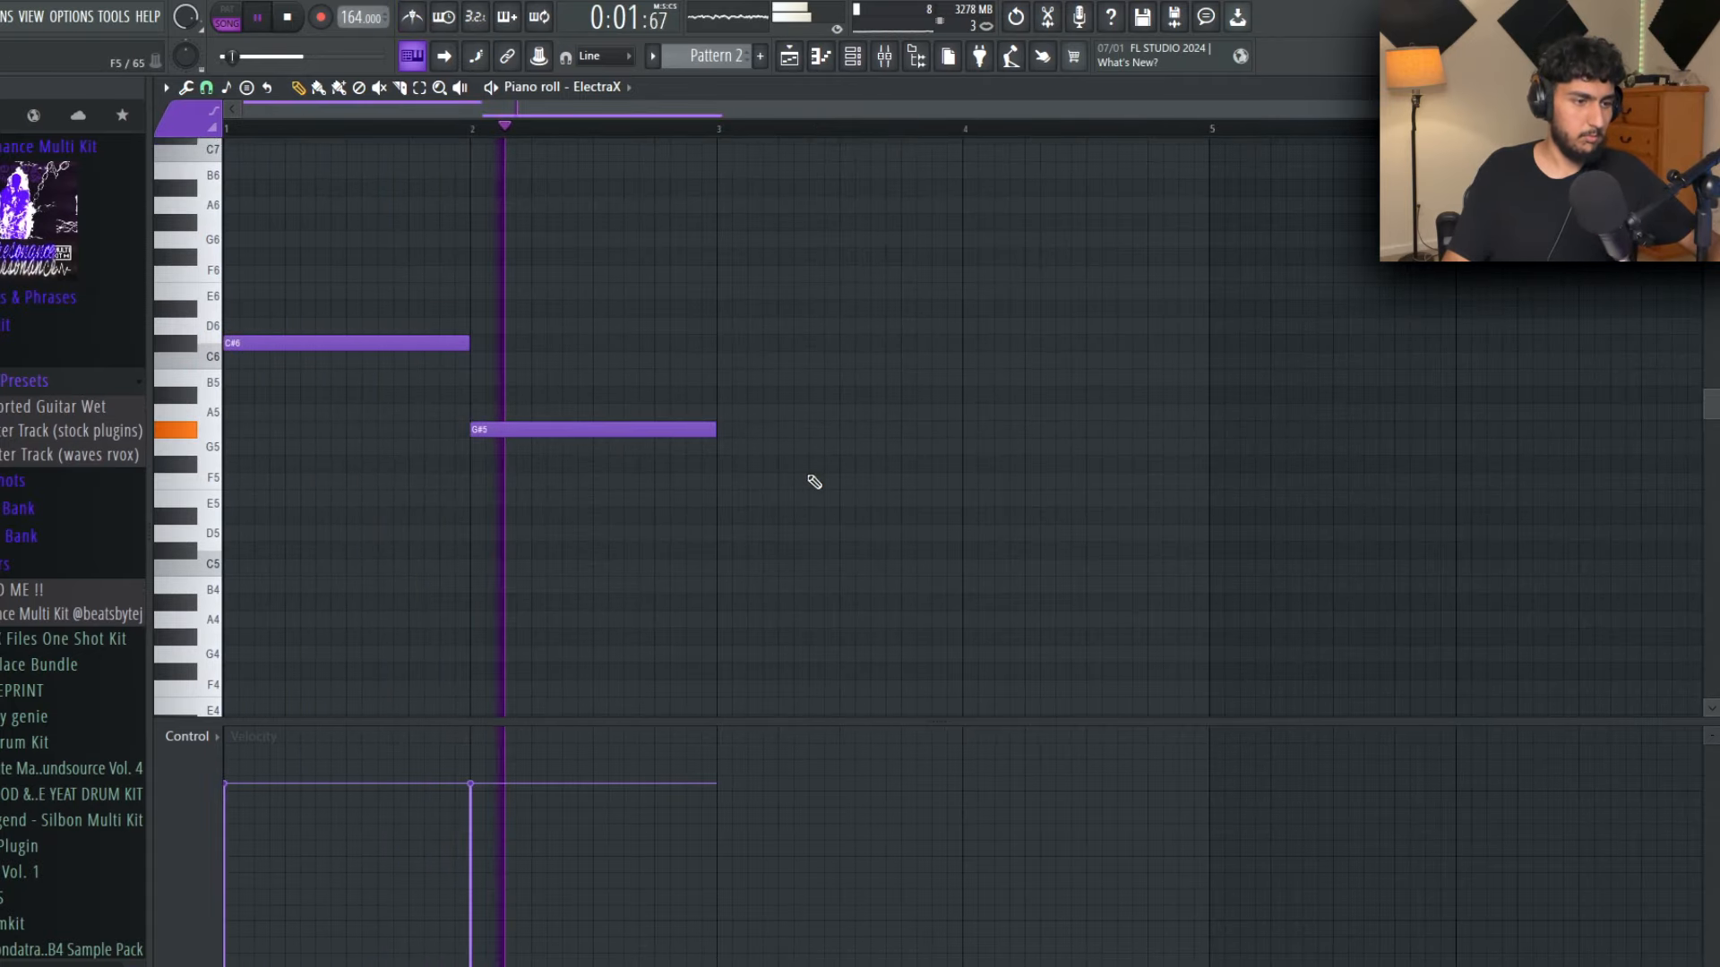
{"action": "left_click", "coordinate": [720, 465]}
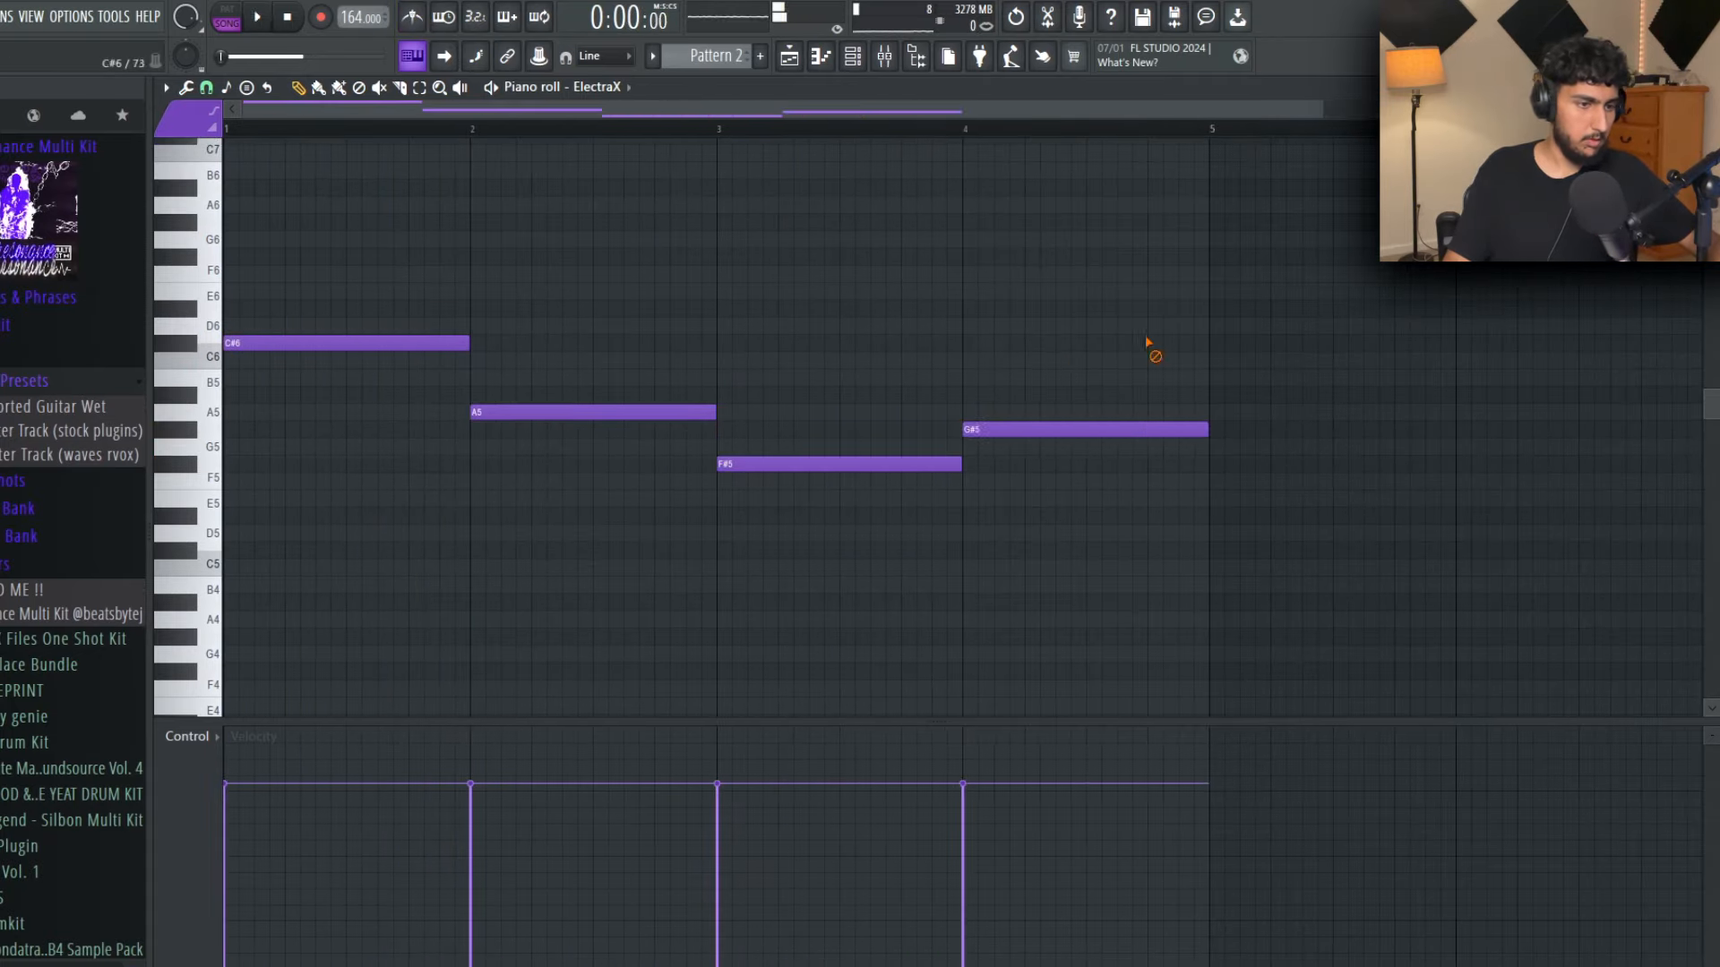
{"action": "key", "text": "space"}
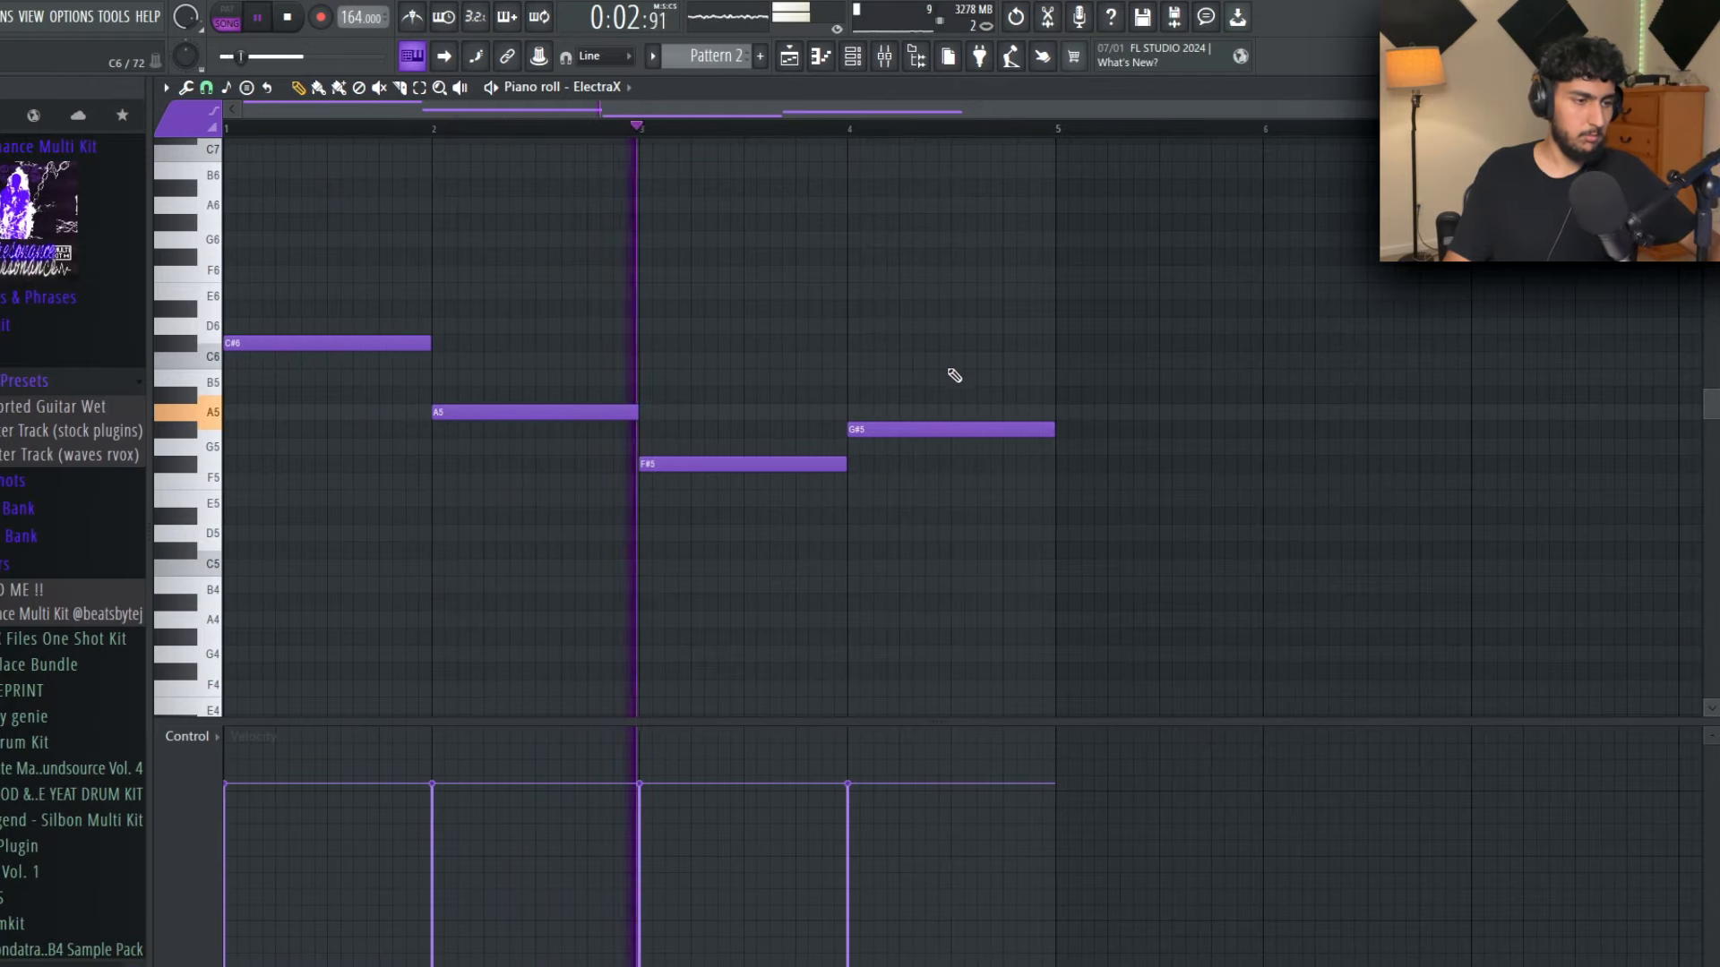
{"action": "scroll", "coordinate": [1066, 394], "scroll_direction": "down", "scroll_amount": 1, "text": "ctrl"}
{"action": "key", "text": "ctrl+b"}
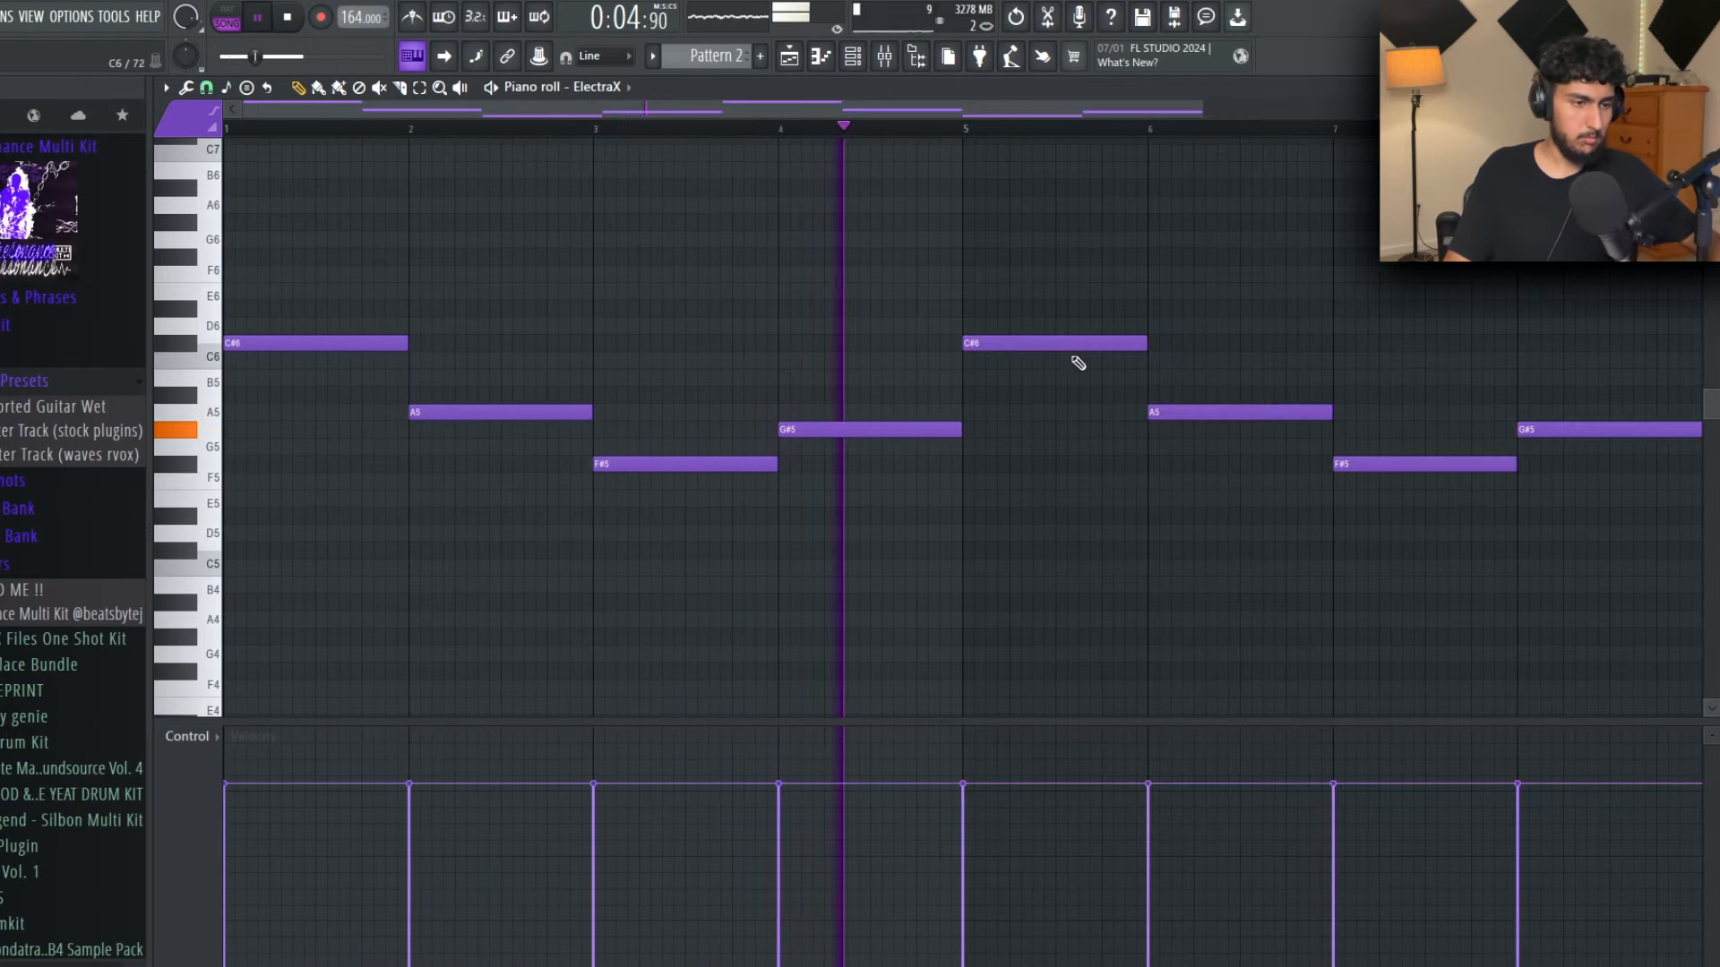
Step: Move the repeated notes in bars 5, 6 and 7 to E6, D#6 and C#6 during playback
{"action": "scroll", "coordinate": [1102, 344], "scroll_direction": "right", "scroll_amount": 2}
{"action": "left_click_drag", "start_coordinate": [994, 414], "coordinate": [992, 304]}
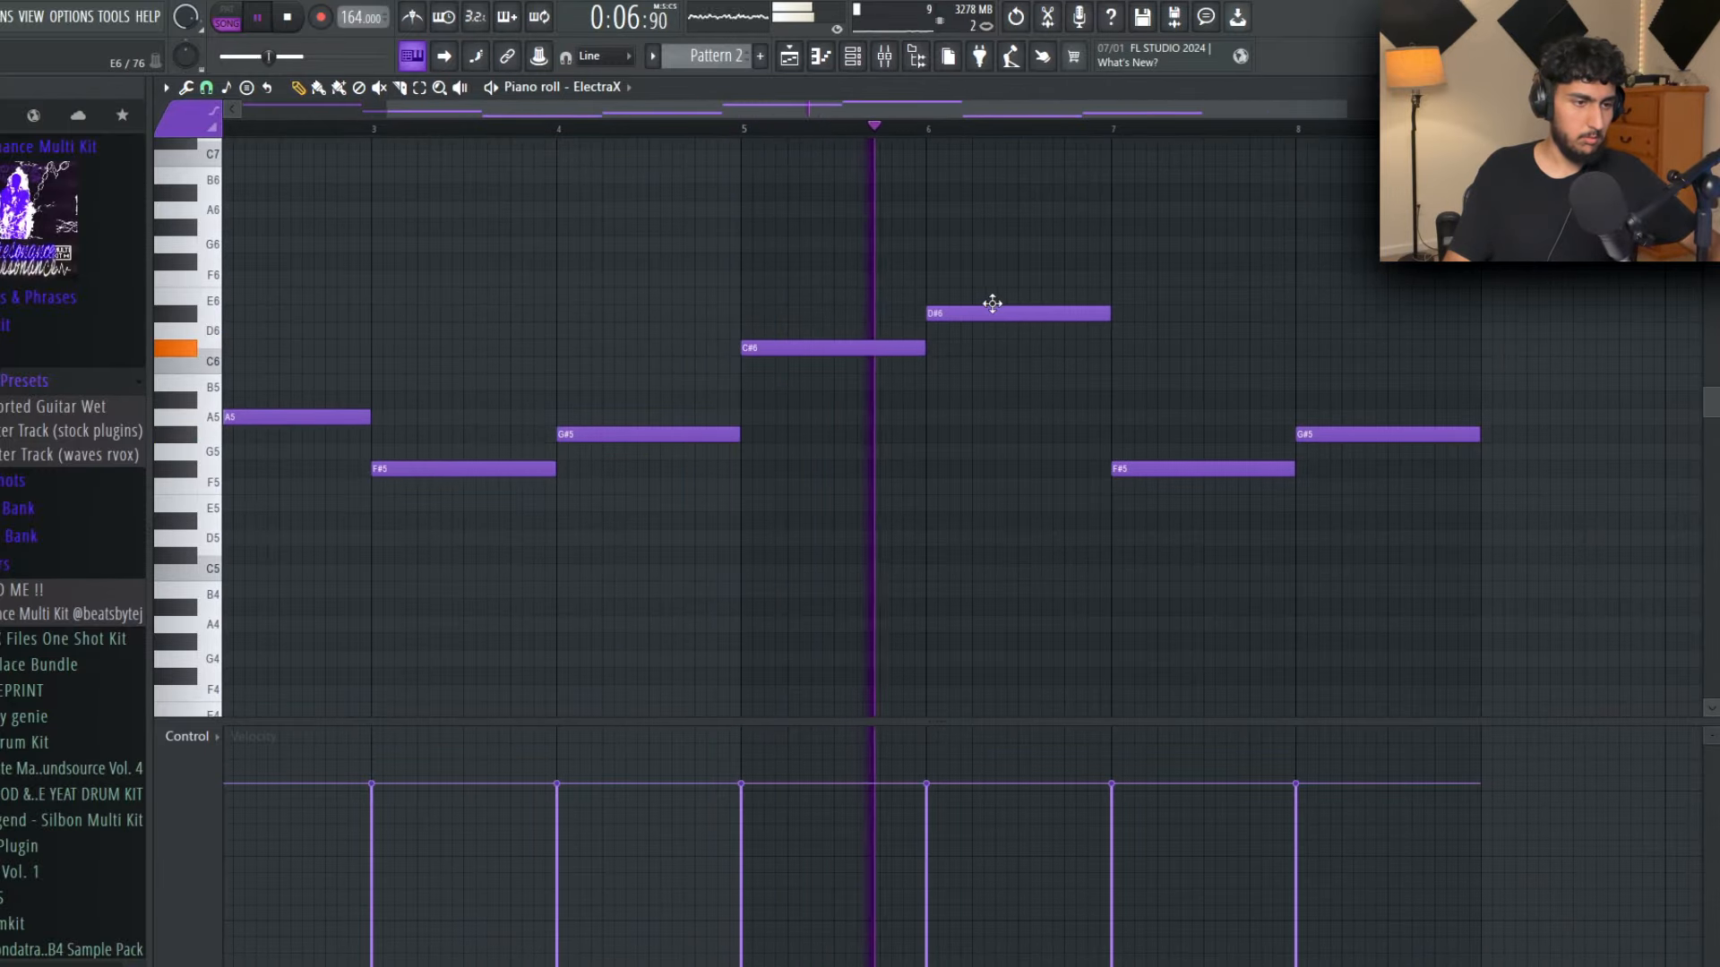
{"action": "left_click_drag", "start_coordinate": [1156, 468], "coordinate": [1142, 296]}
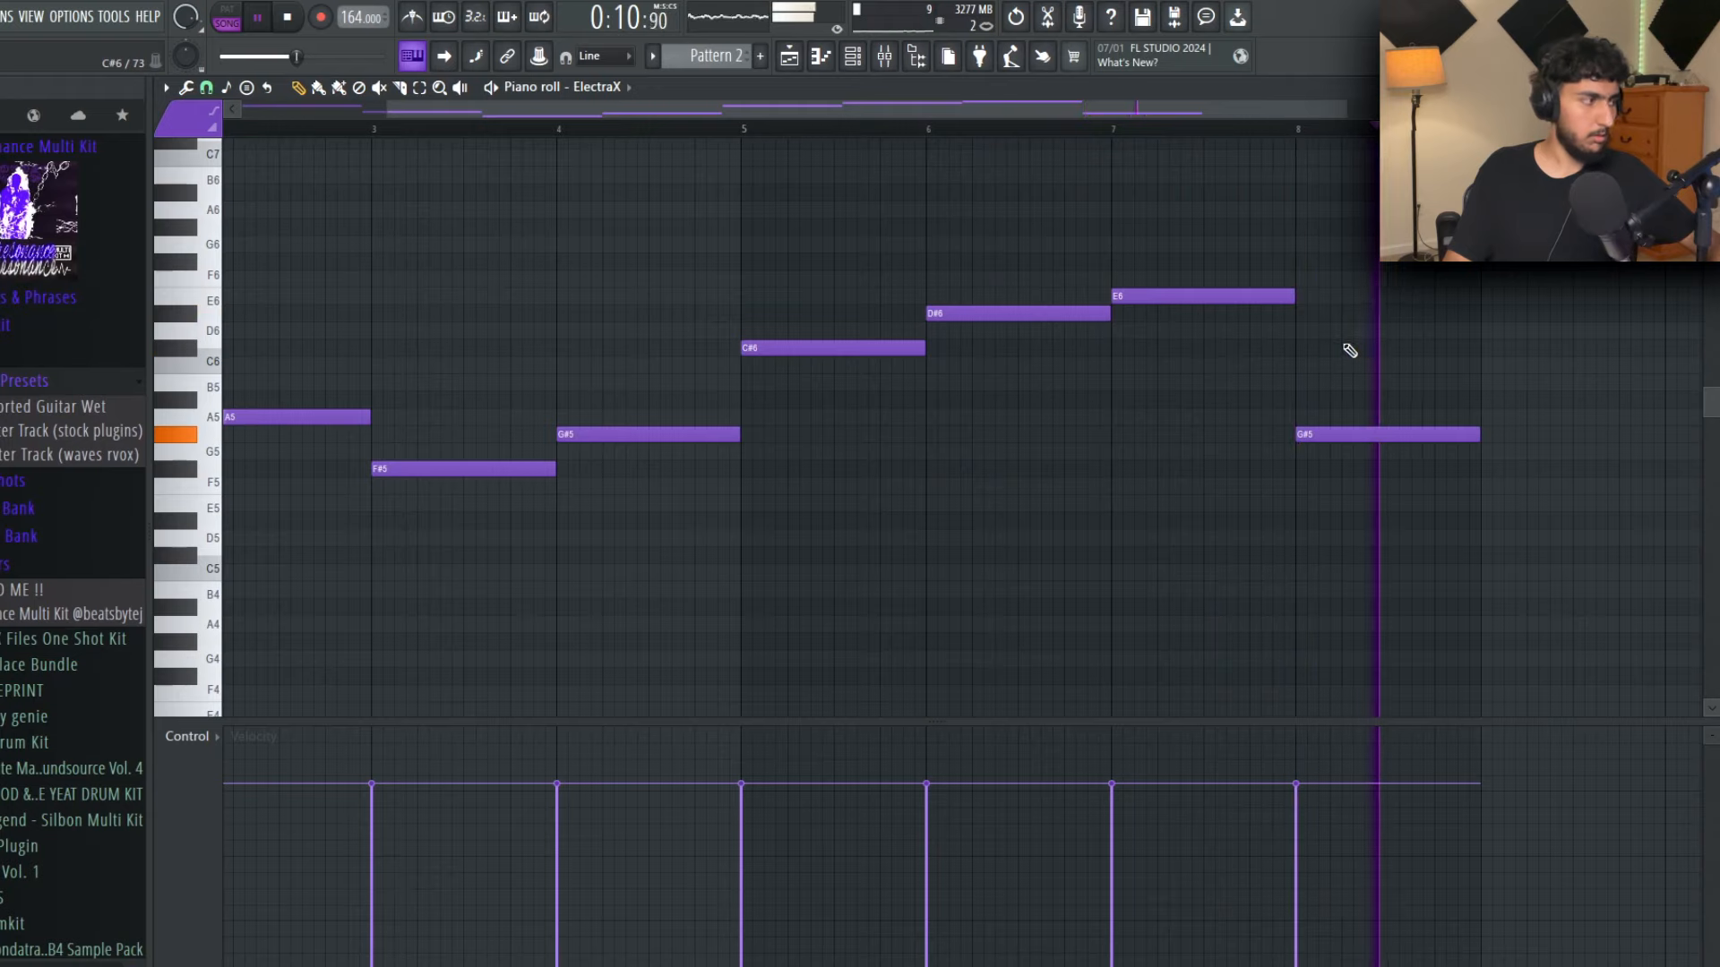
{"action": "left_click_drag", "start_coordinate": [806, 348], "coordinate": [802, 297]}
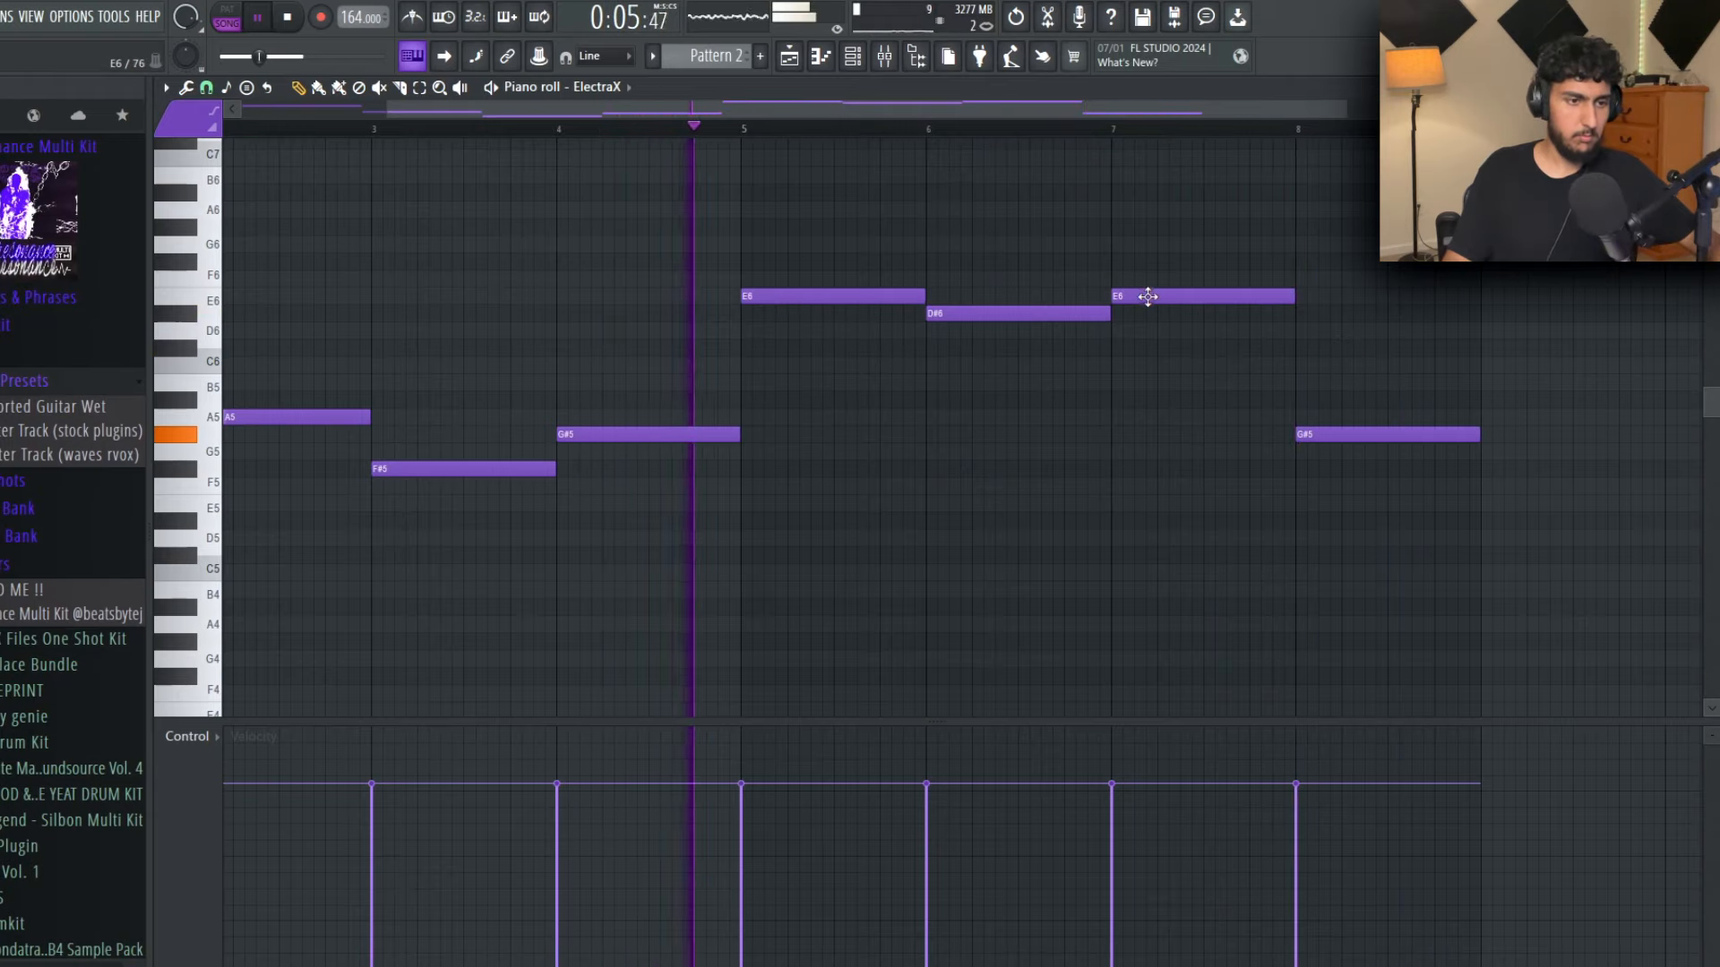
{"action": "left_click_drag", "start_coordinate": [1148, 296], "coordinate": [1148, 348]}
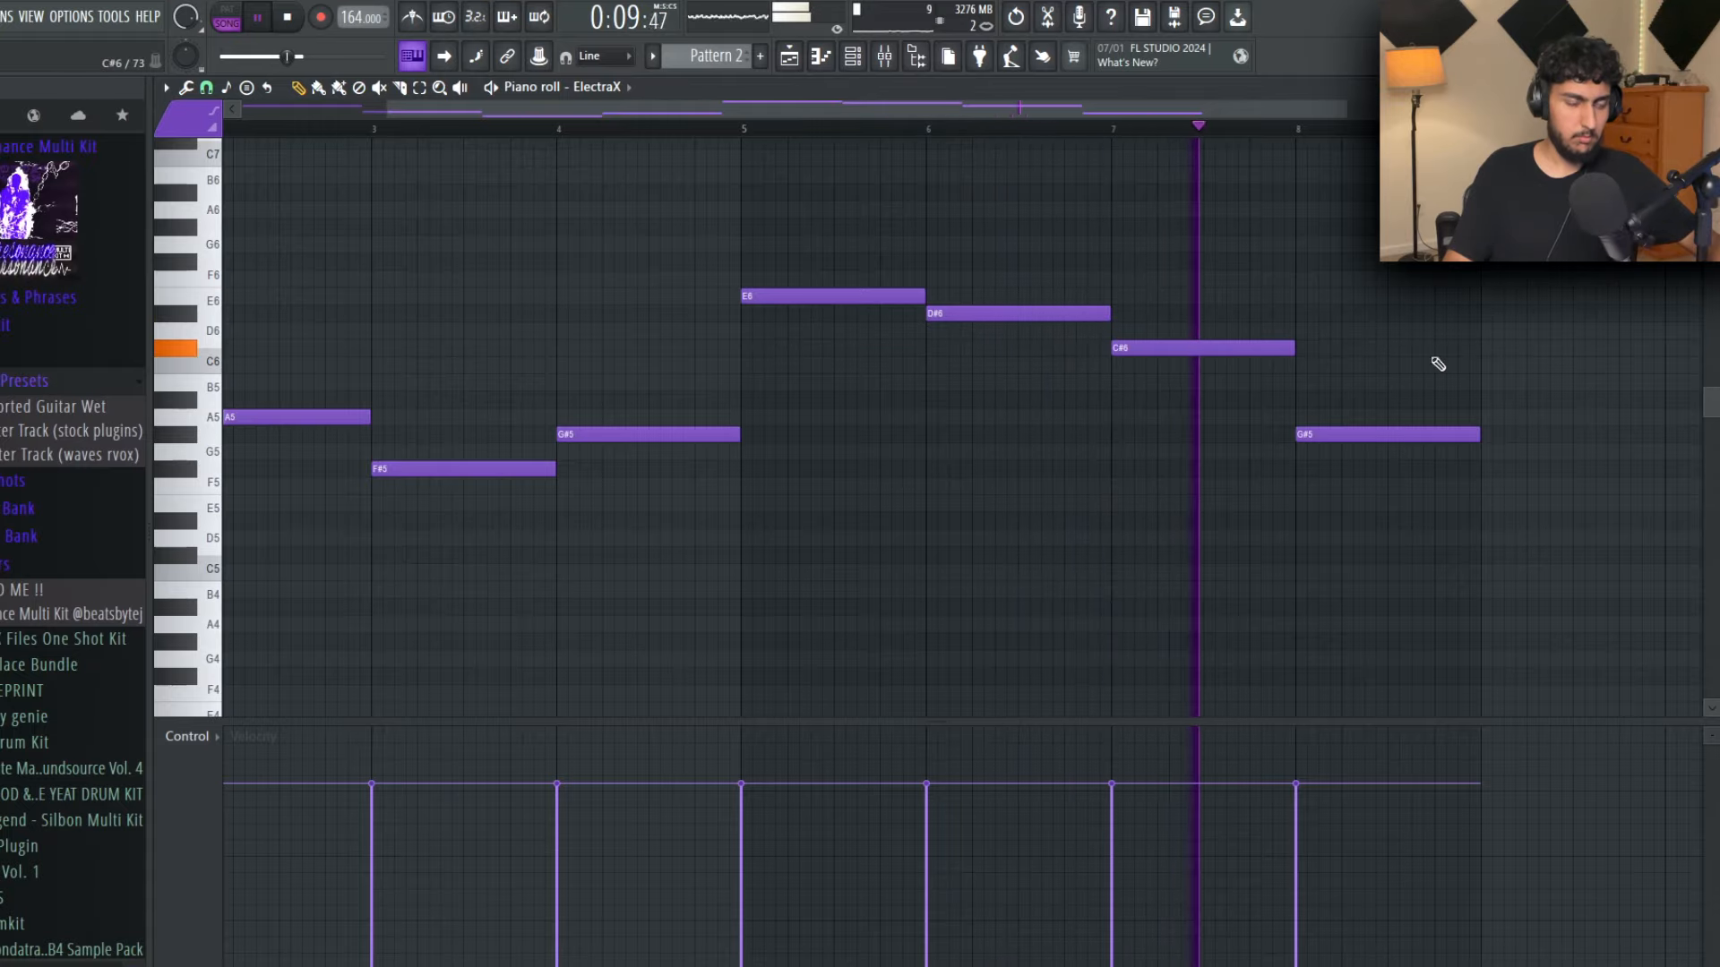
Step: Bring all eight notes into view, clear the time selection and play back the ElectraX melody
{"action": "scroll", "coordinate": [1446, 354], "scroll_direction": "down", "scroll_amount": 2}
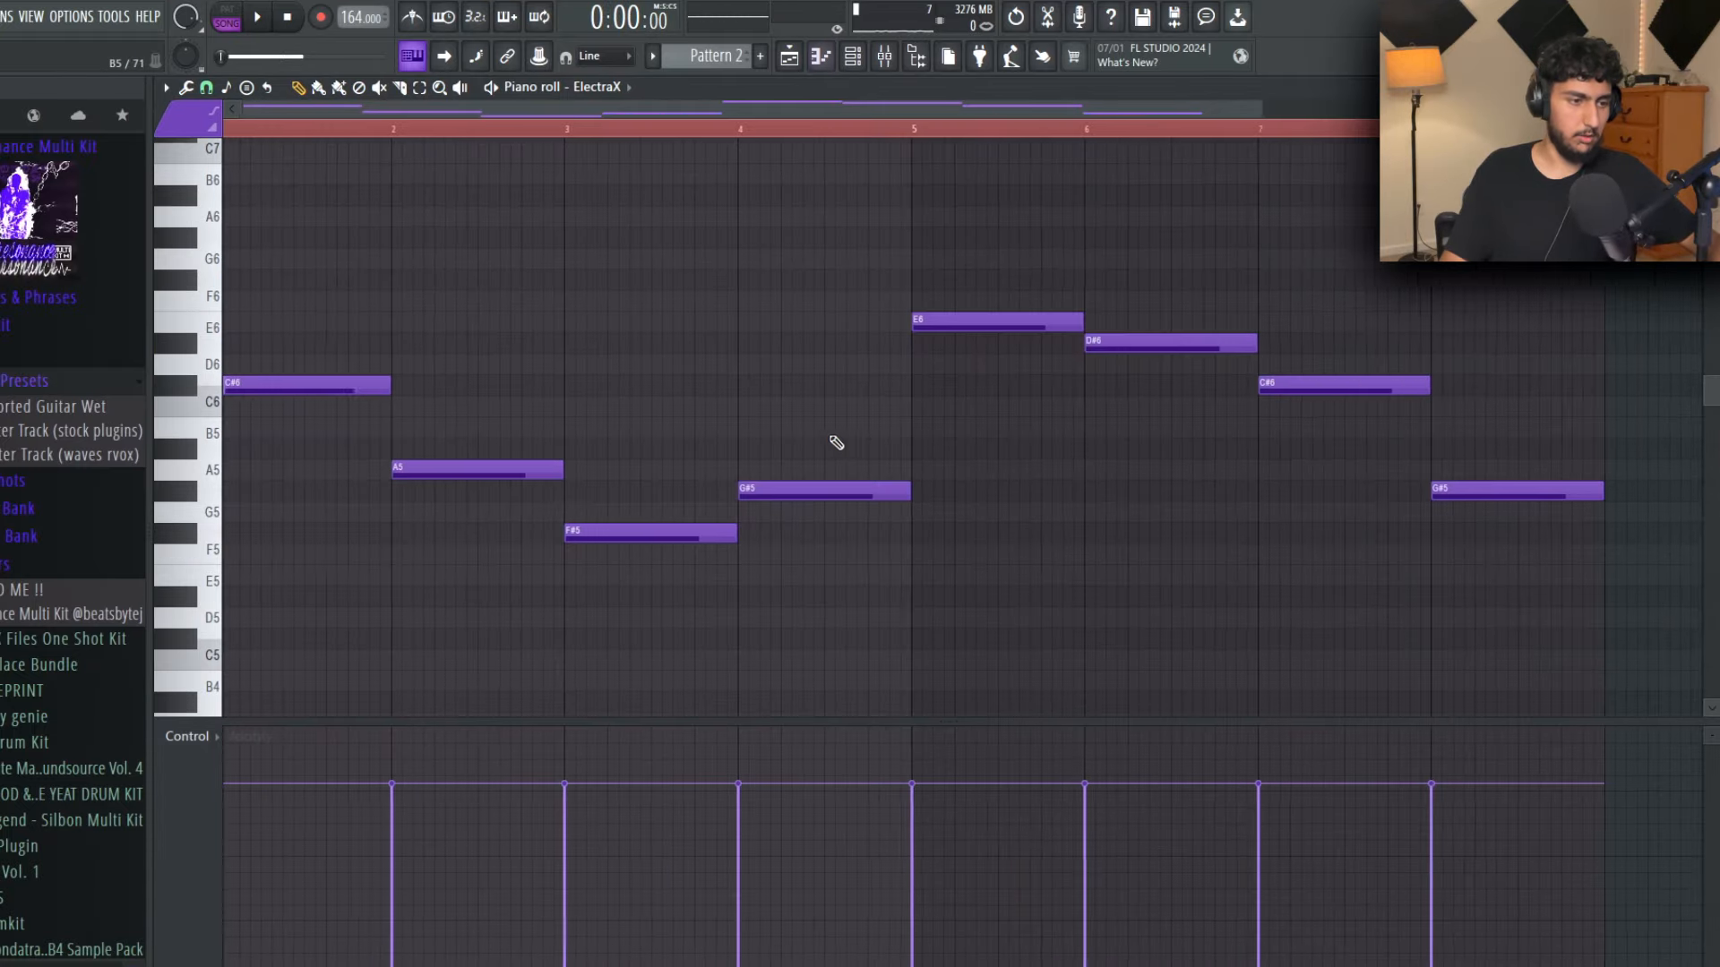
{"action": "scroll", "coordinate": [837, 442], "scroll_direction": "down", "scroll_amount": 1}
{"action": "left_click", "coordinate": [1526, 522], "text": "ctrl"}
{"action": "left_click_drag", "start_coordinate": [1488, 564], "coordinate": [323, 224]}
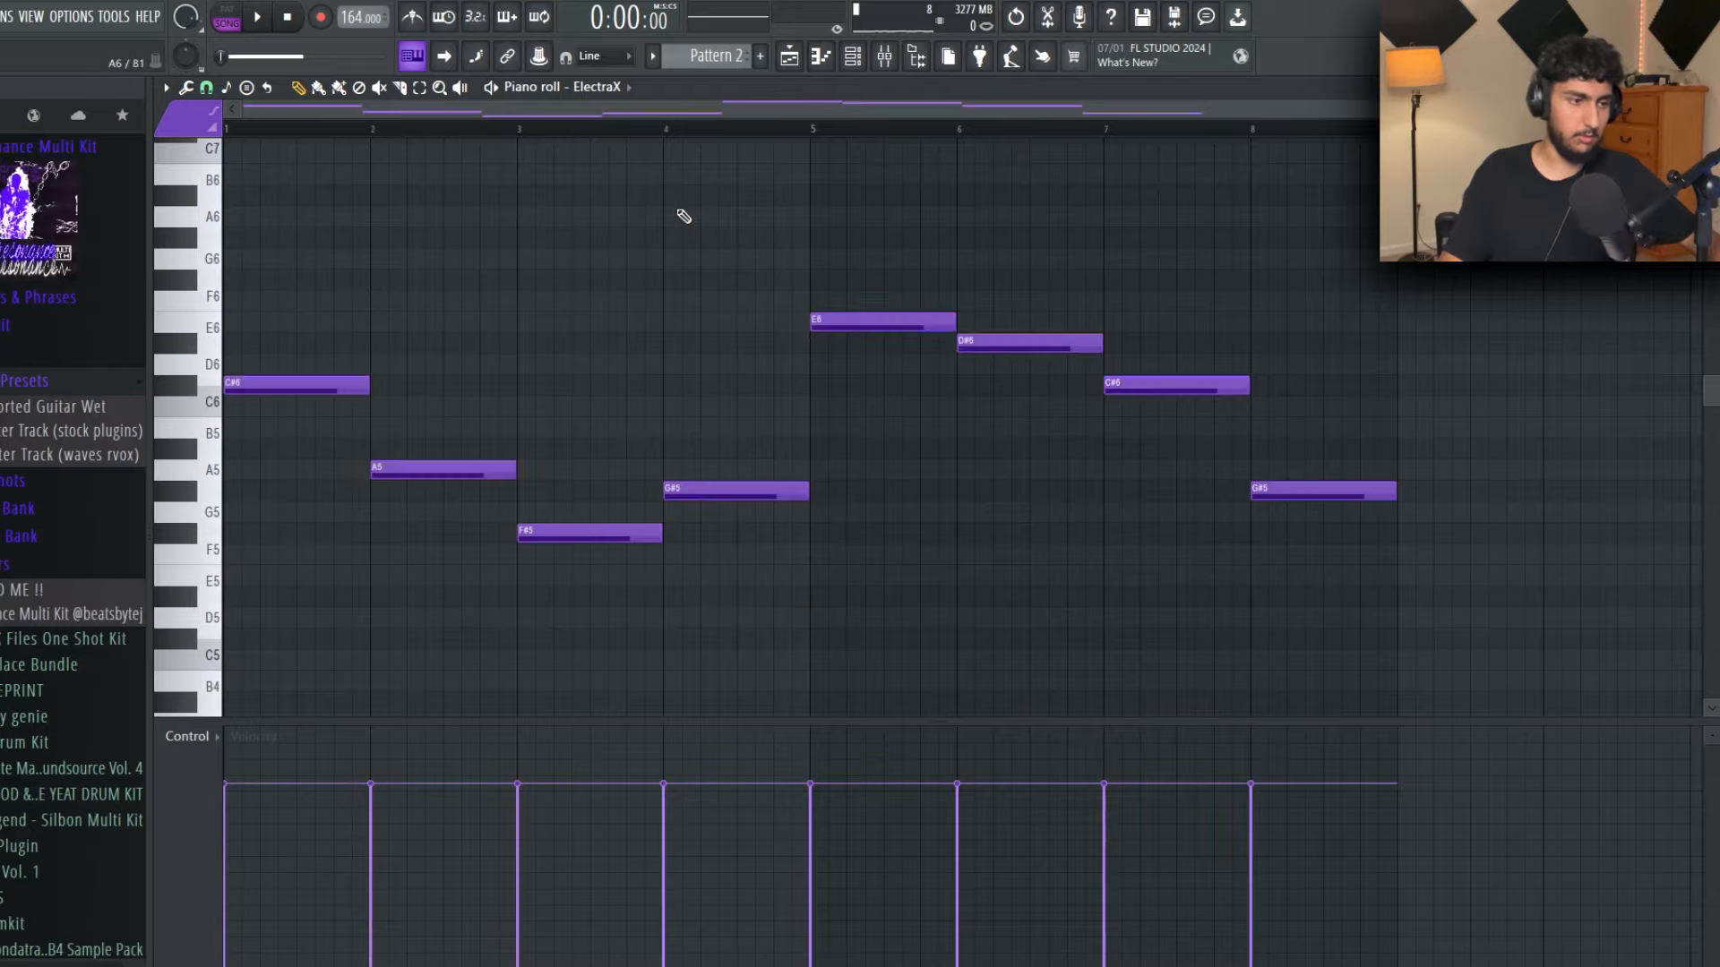
{"action": "key", "text": "space"}
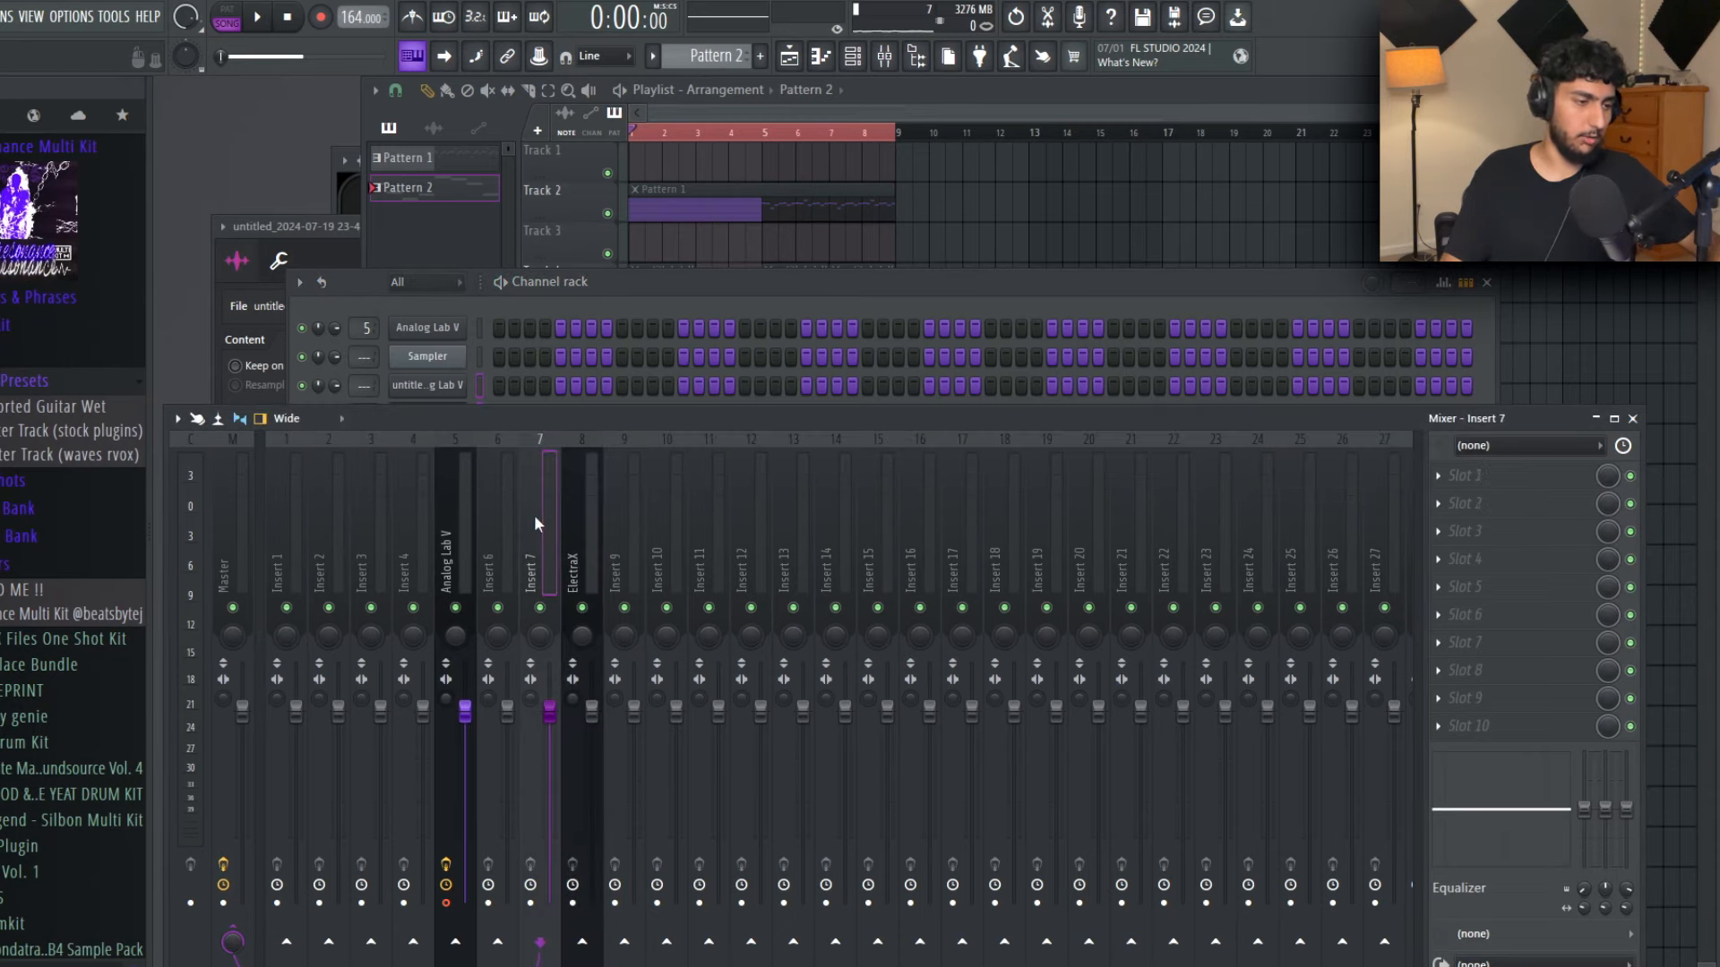
Step: Add RC-20 Retro Color to slot 3 of the ElectraX mixer track, using Lush & Crunch Guitar 2 with the noise module off
{"action": "left_click", "coordinate": [566, 514]}
{"action": "left_click", "coordinate": [1470, 531]}
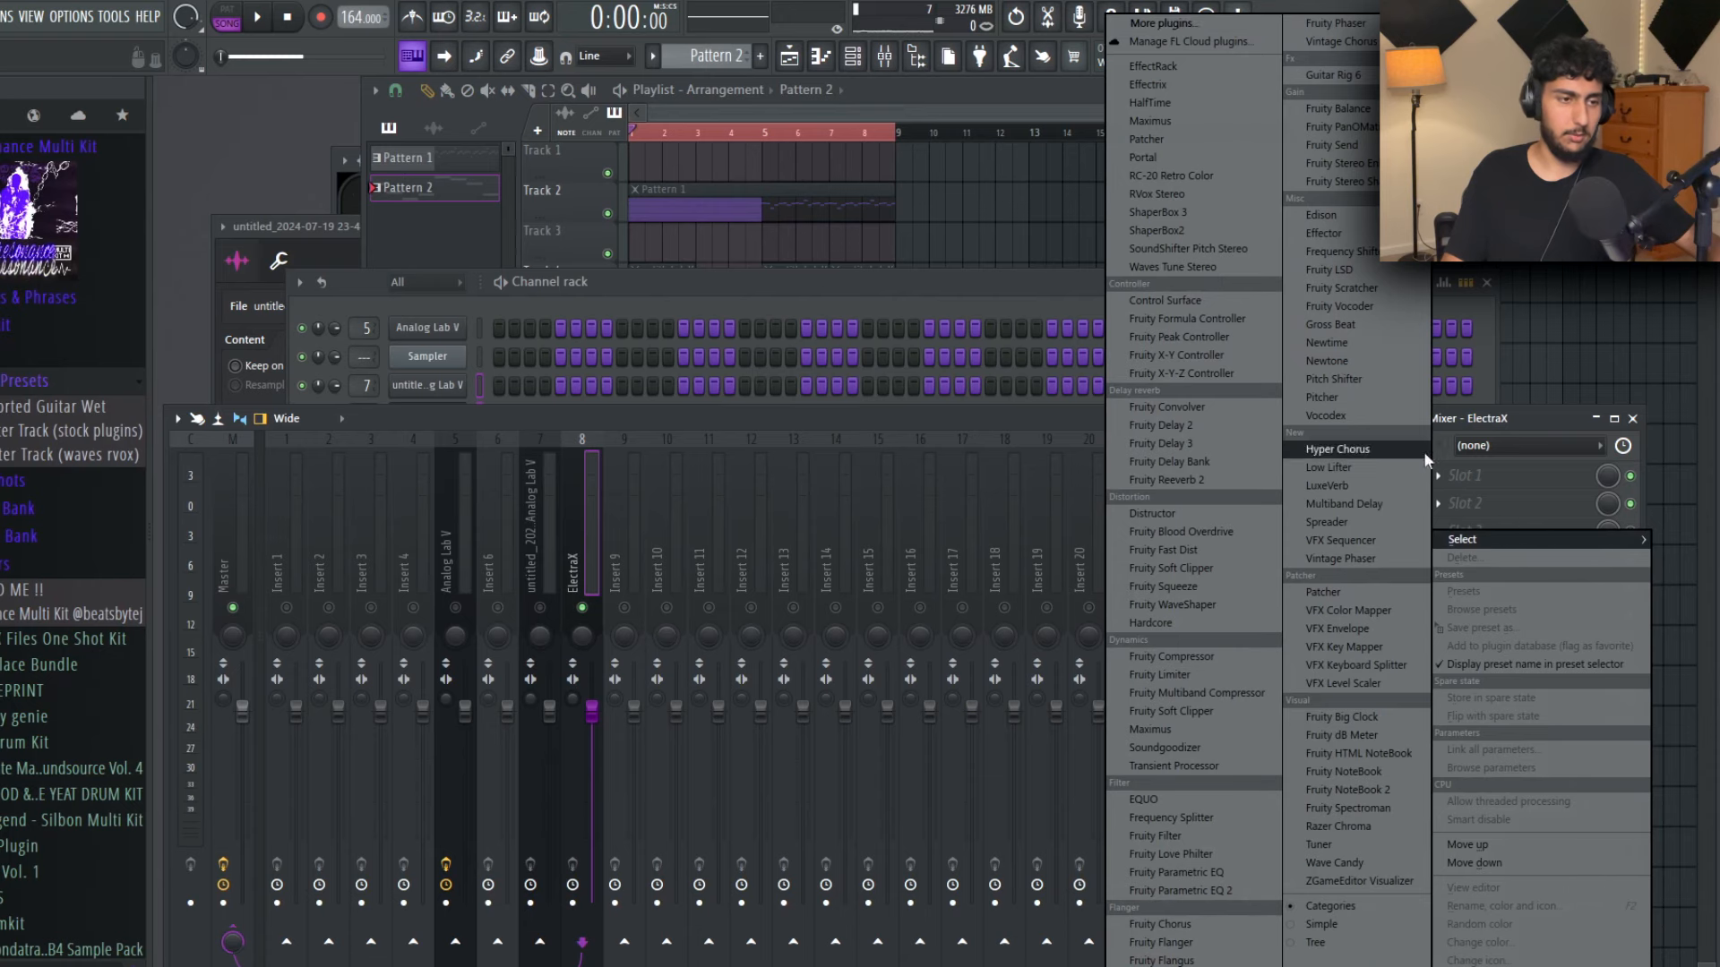
{"action": "left_click", "coordinate": [1166, 176]}
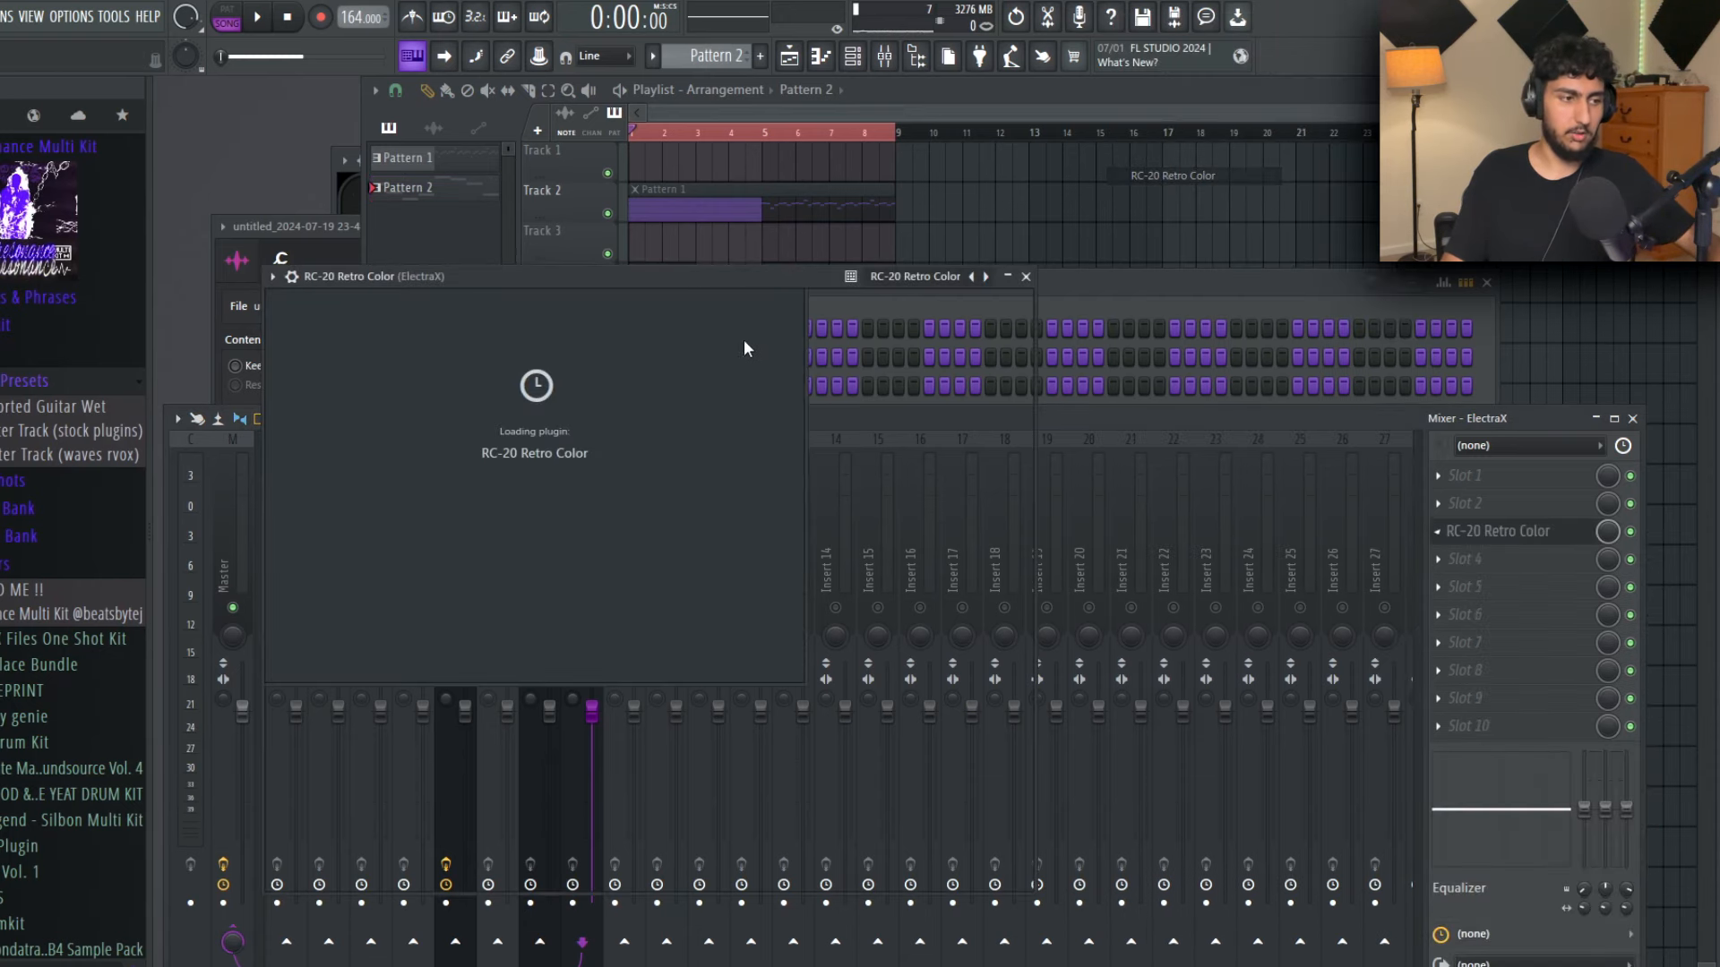
{"action": "left_click", "coordinate": [682, 279]}
{"action": "left_click", "coordinate": [770, 528]}
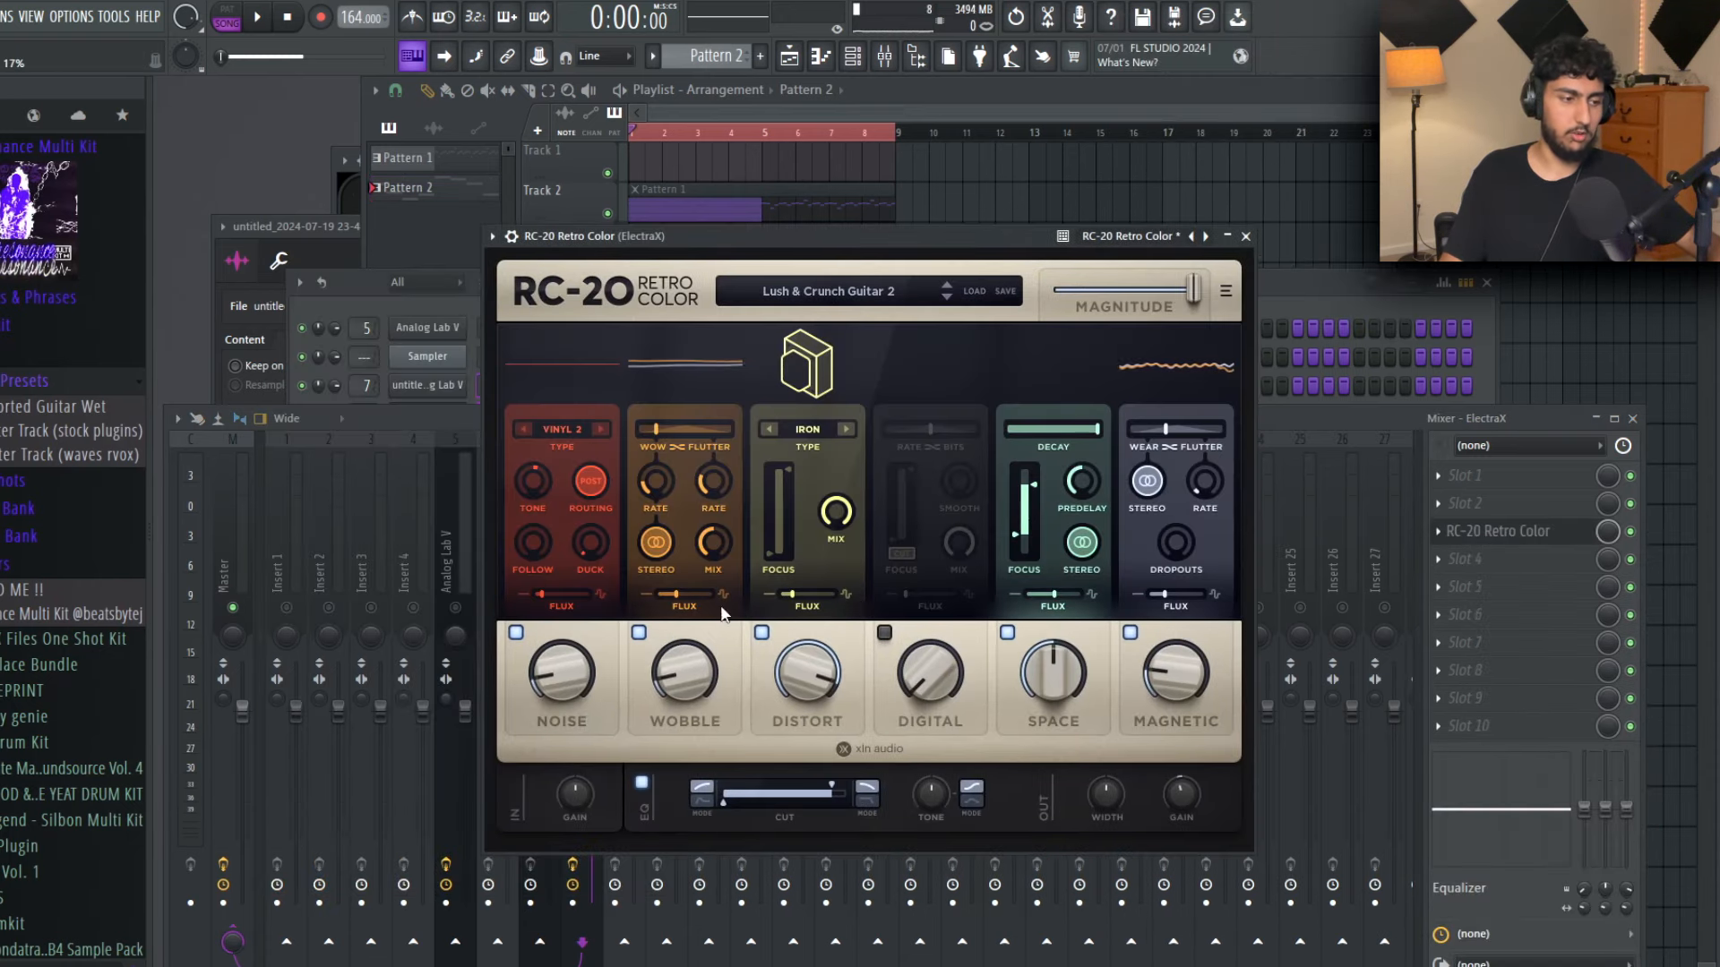
{"action": "left_click", "coordinate": [518, 634]}
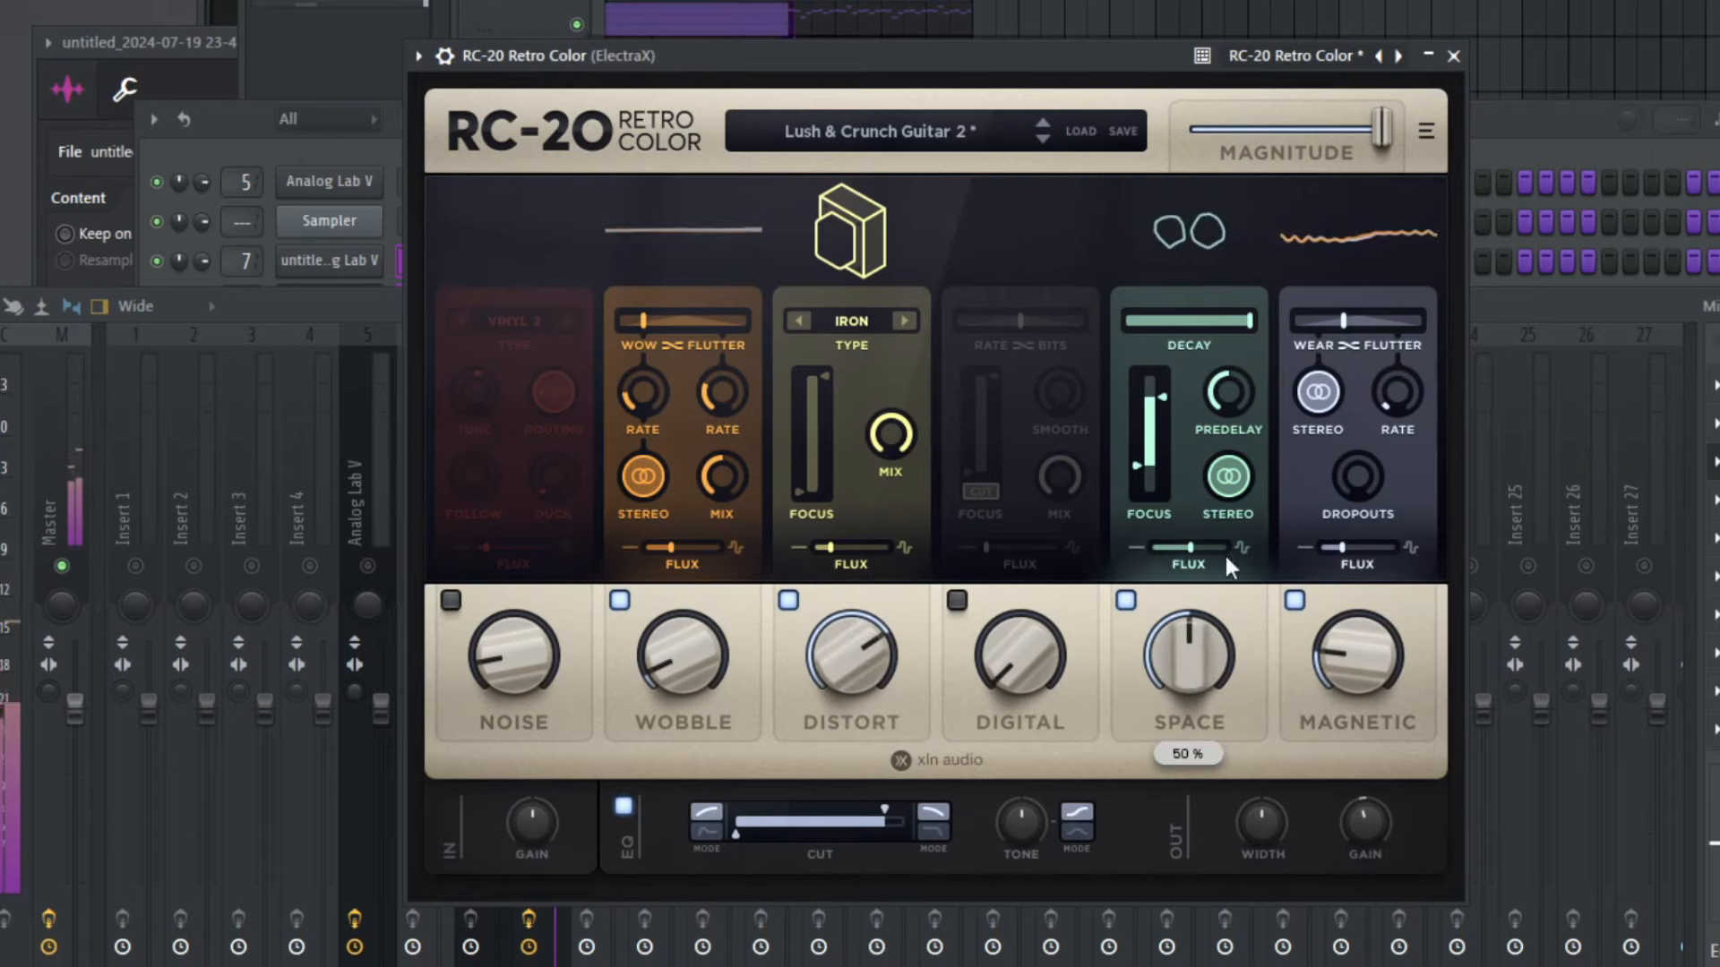
{"action": "mouse_move", "coordinate": [1244, 322]}
{"action": "left_mouse_down"}
{"action": "mouse_move", "coordinate": [1258, 363]}
{"action": "mouse_move", "coordinate": [1240, 315]}
{"action": "left_mouse_up"}
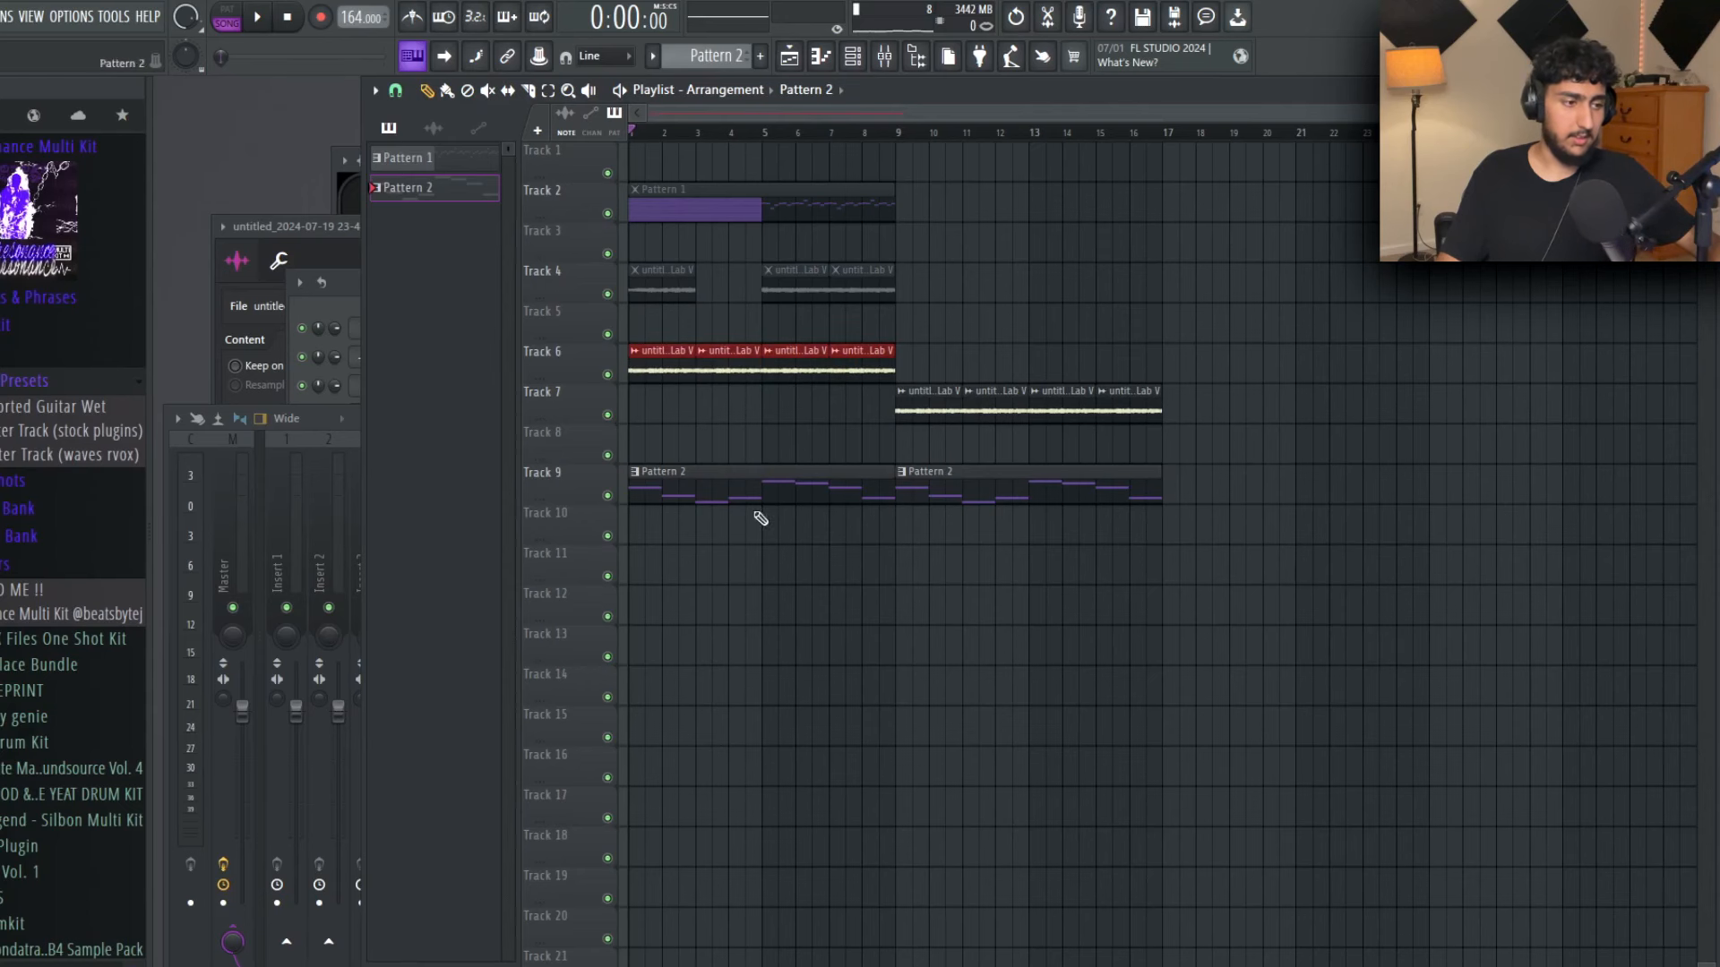
Step: Add the favourite samples Snare [ Married To The Game ], Hi Hvt 1 [ WHzYOutOFHERE™ ] and 808 (southside) as new channels
{"action": "left_click", "coordinate": [344, 302]}
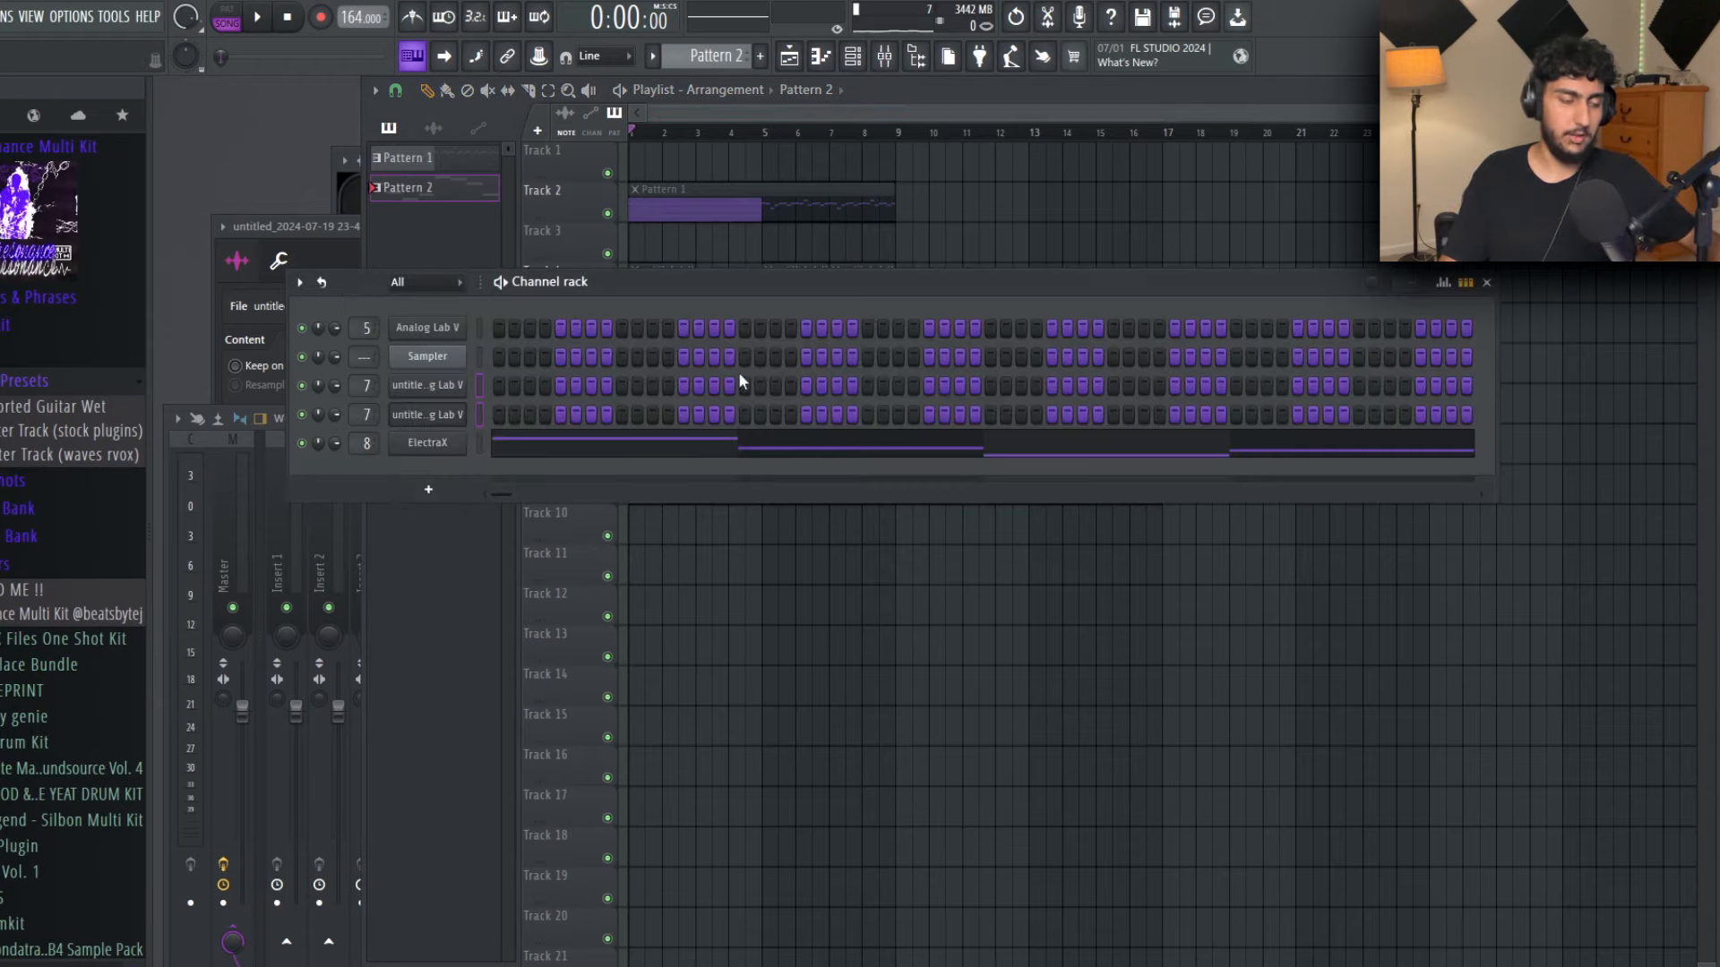
{"action": "left_click", "coordinate": [938, 641]}
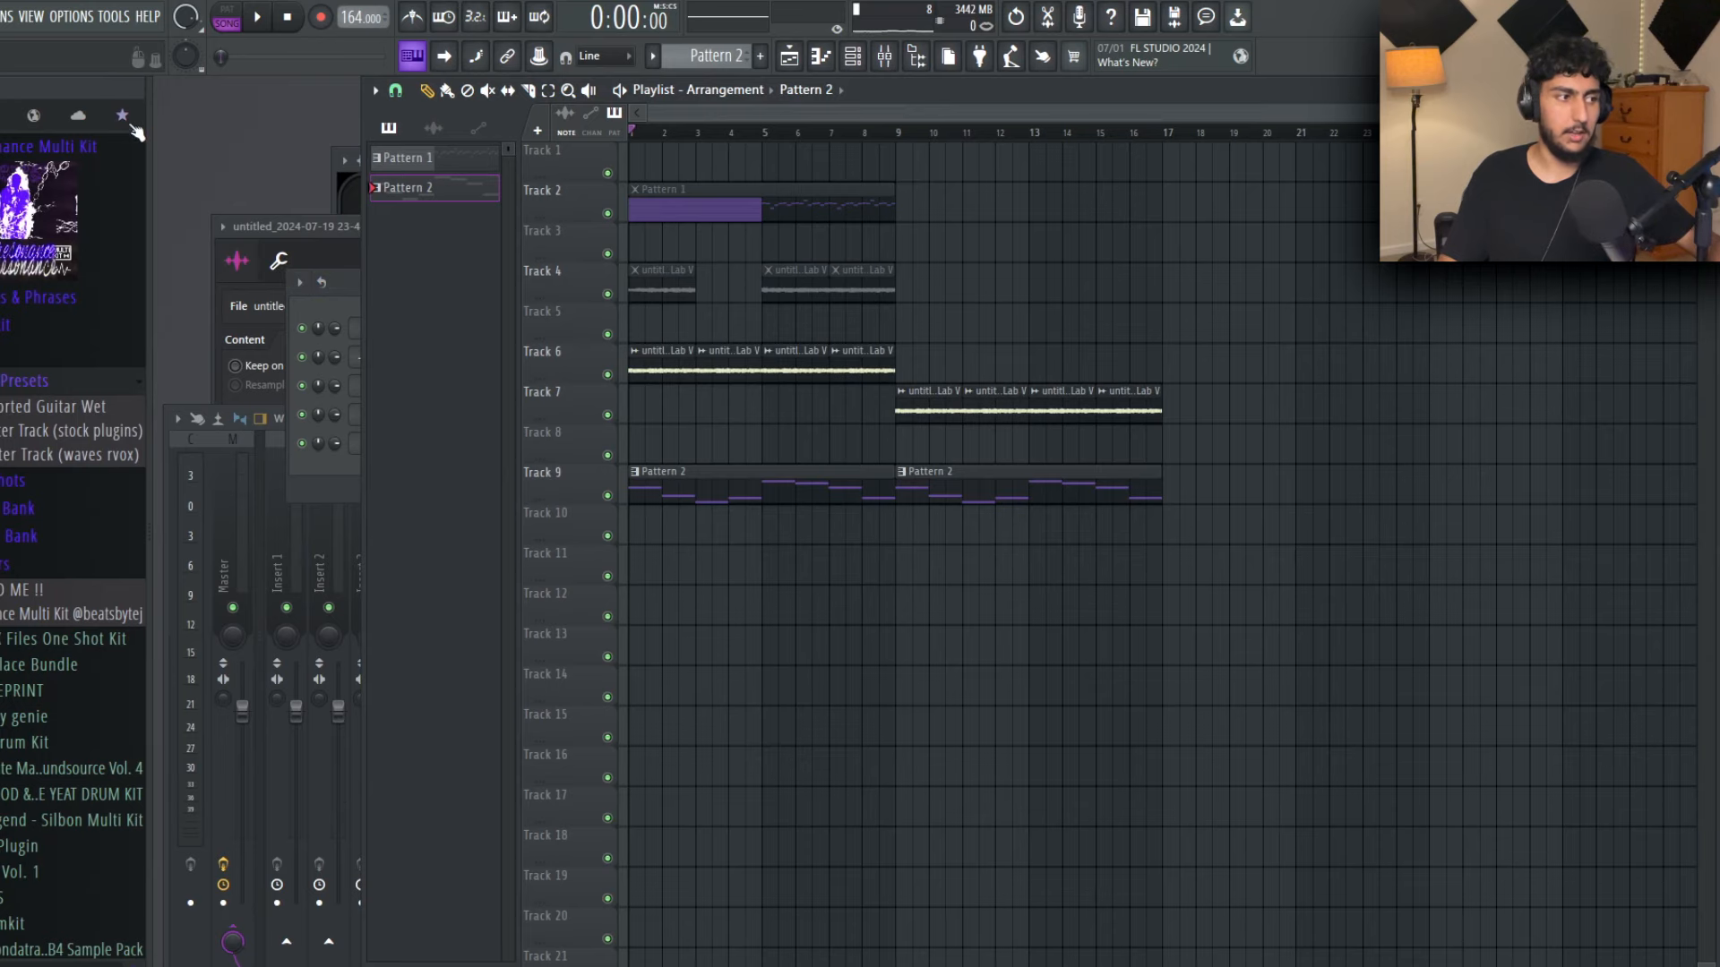
{"action": "left_click", "coordinate": [123, 116]}
{"action": "key", "text": "F6"}
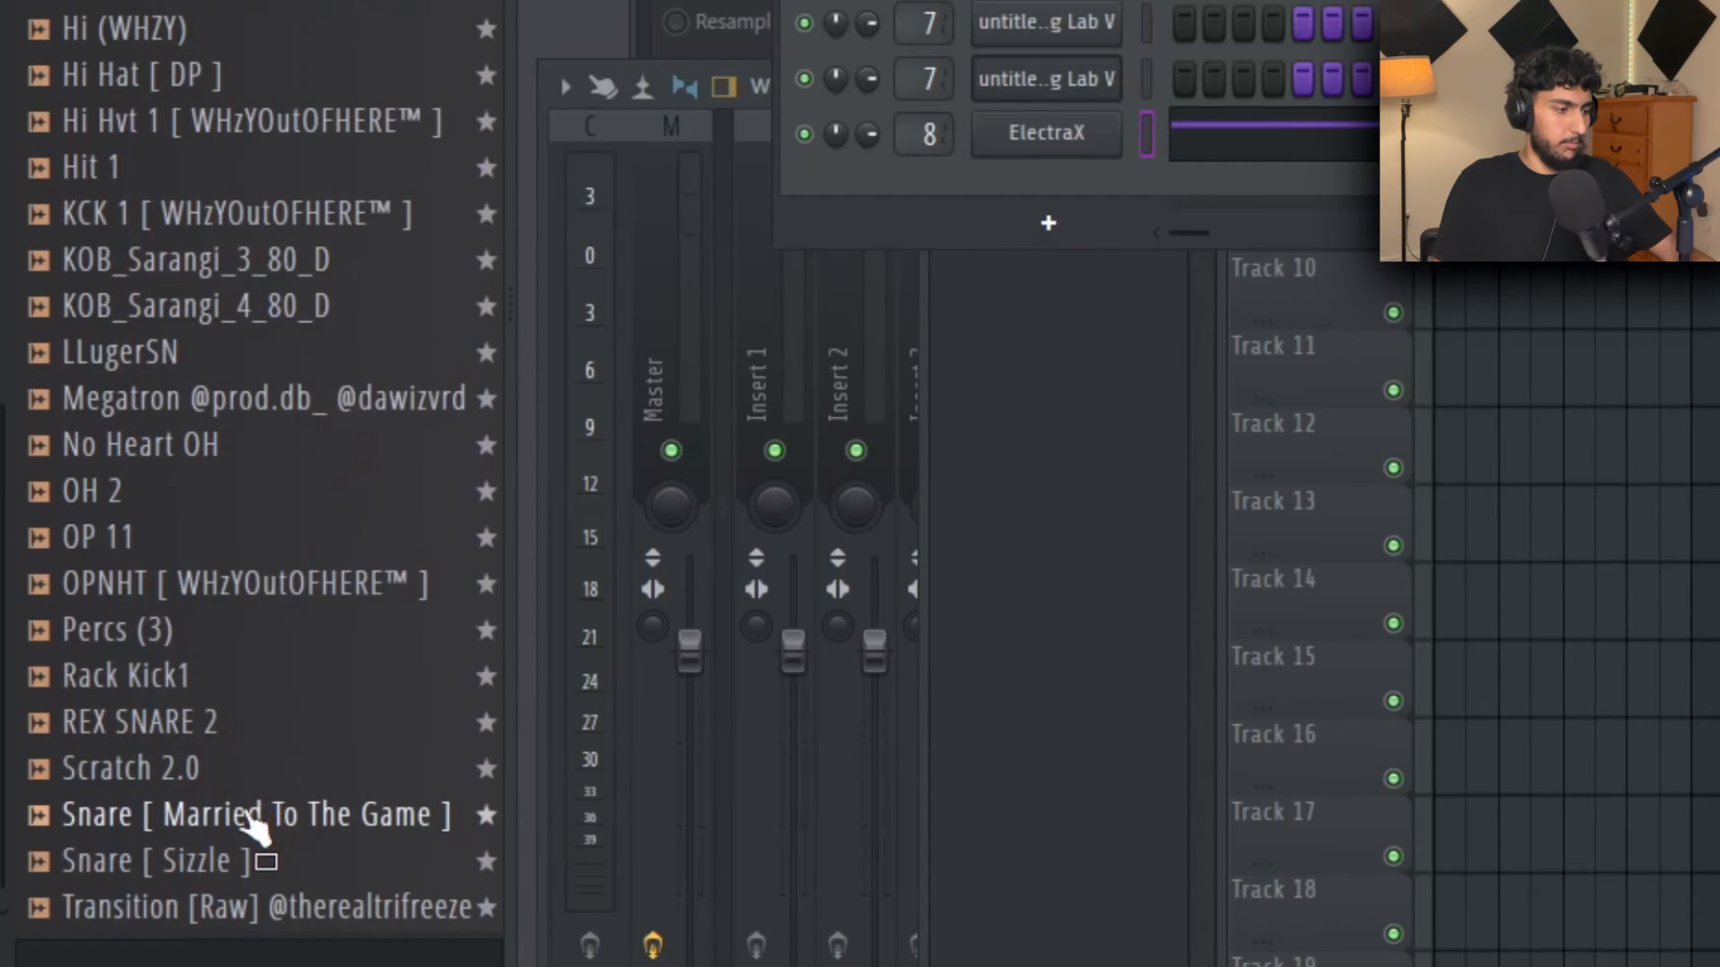
{"action": "left_click_drag", "start_coordinate": [20, 795], "coordinate": [500, 514]}
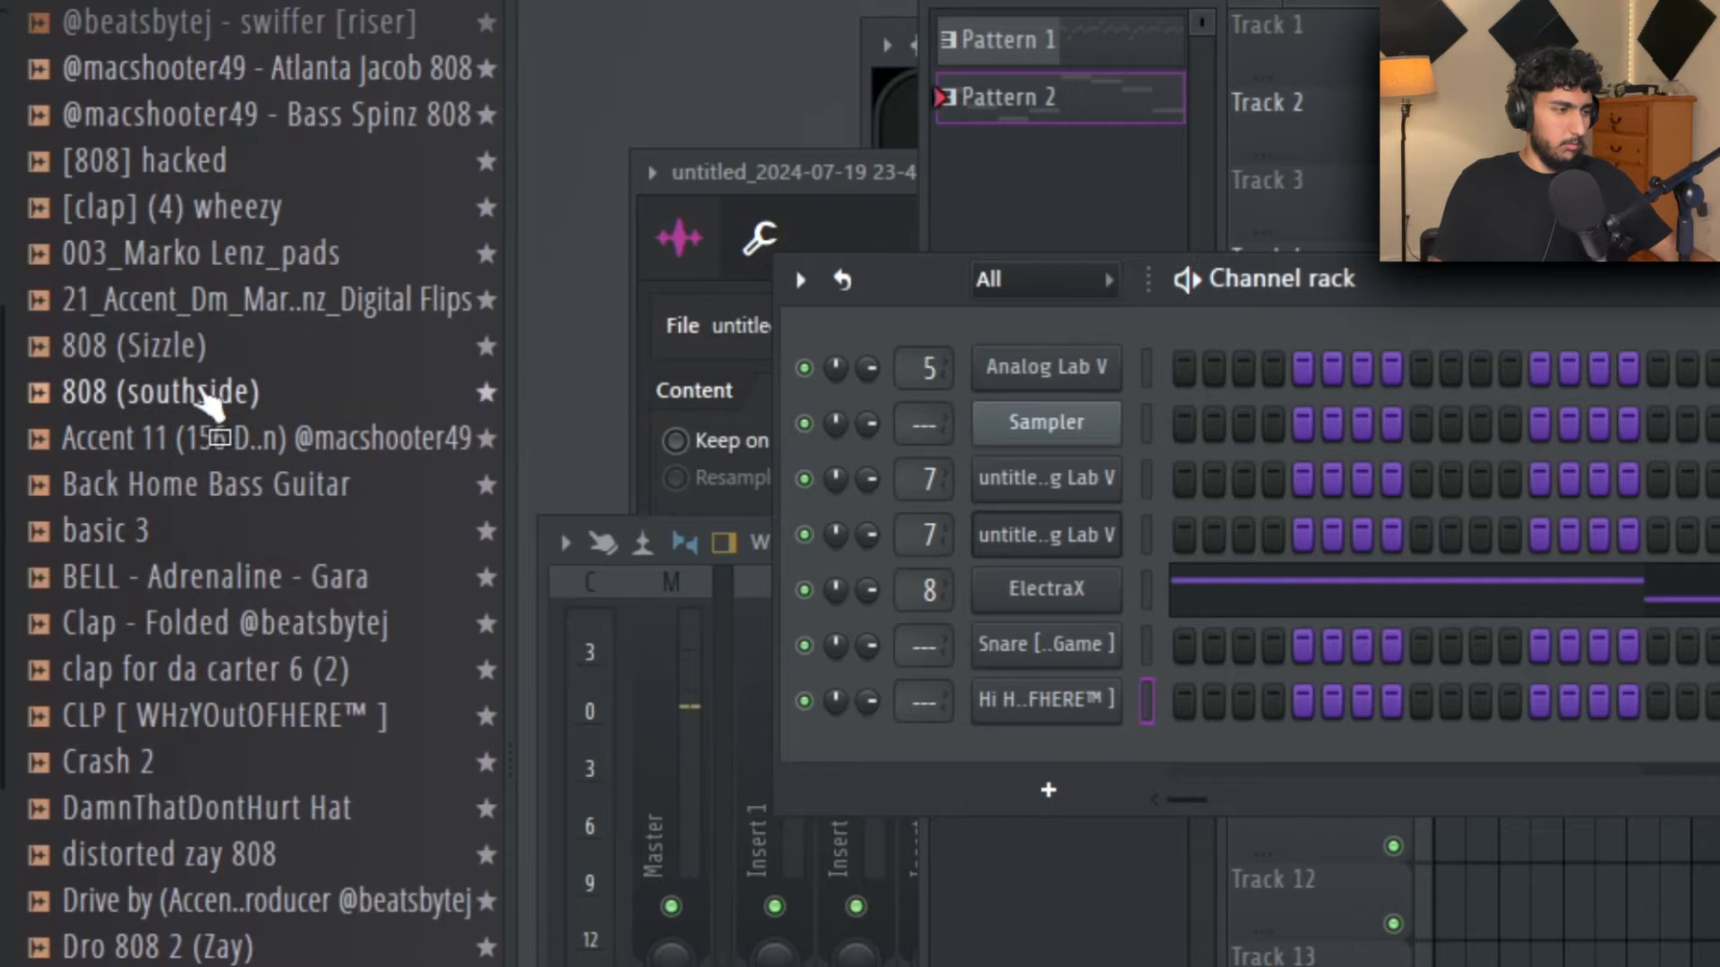
{"action": "left_click_drag", "start_coordinate": [208, 403], "coordinate": [1048, 806]}
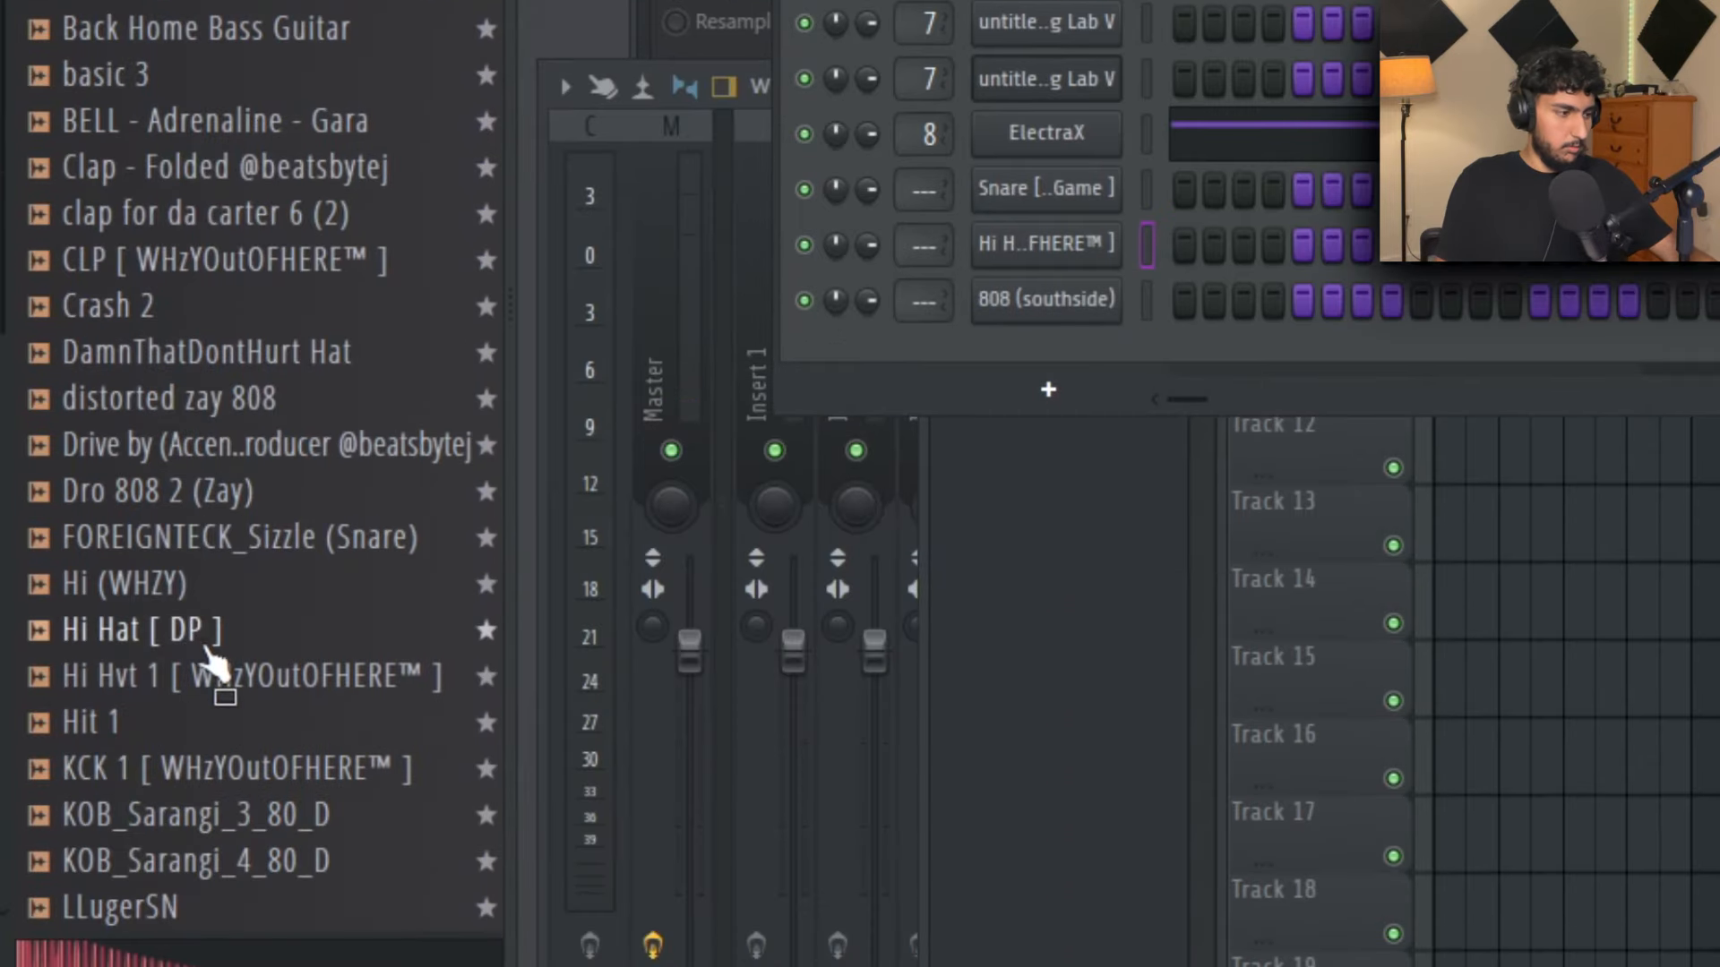
Step: Replace the hi-hat channel's sample with Hi Hat [ DP ] and add OPNHT [ WHzYOutOFHERE™ ] as a new channel
{"action": "left_click_drag", "start_coordinate": [179, 631], "coordinate": [1091, 330]}
{"action": "scroll", "coordinate": [269, 583], "scroll_direction": "down", "scroll_amount": 5}
{"action": "left_click_drag", "start_coordinate": [269, 583], "coordinate": [1084, 358]}
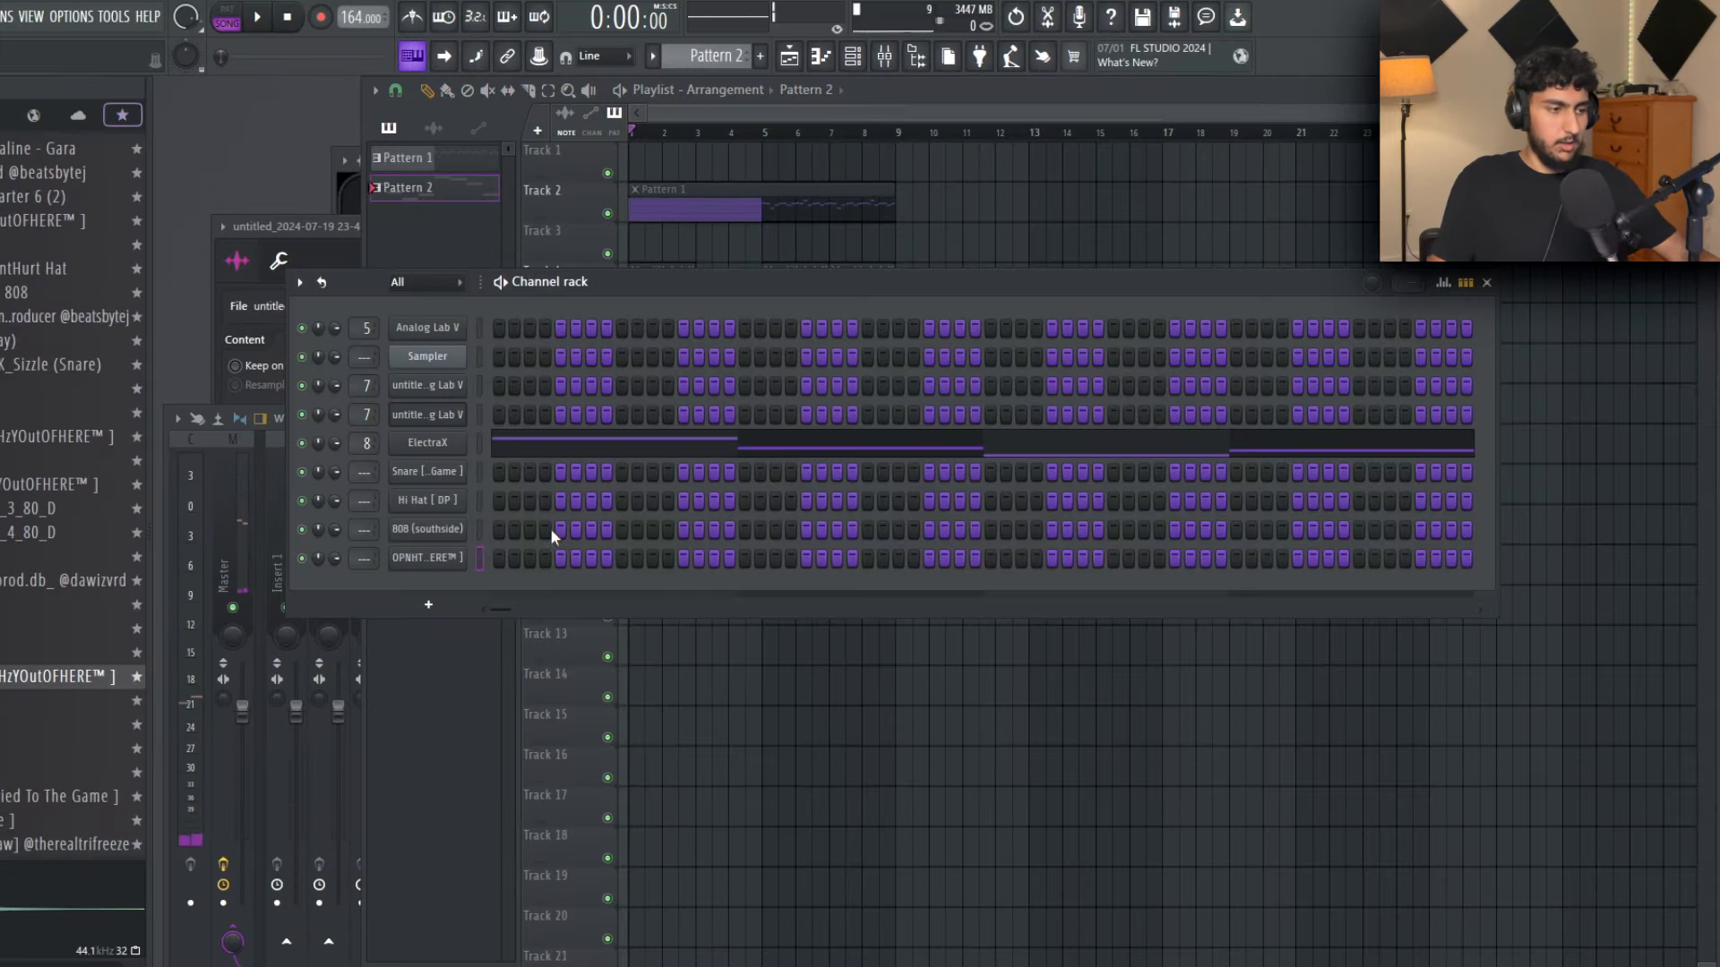
Step: Place a C5 snare note in the middle of bar 1 and duplicate it to fill eight bars of Pattern 2
{"action": "right_click", "coordinate": [481, 501]}
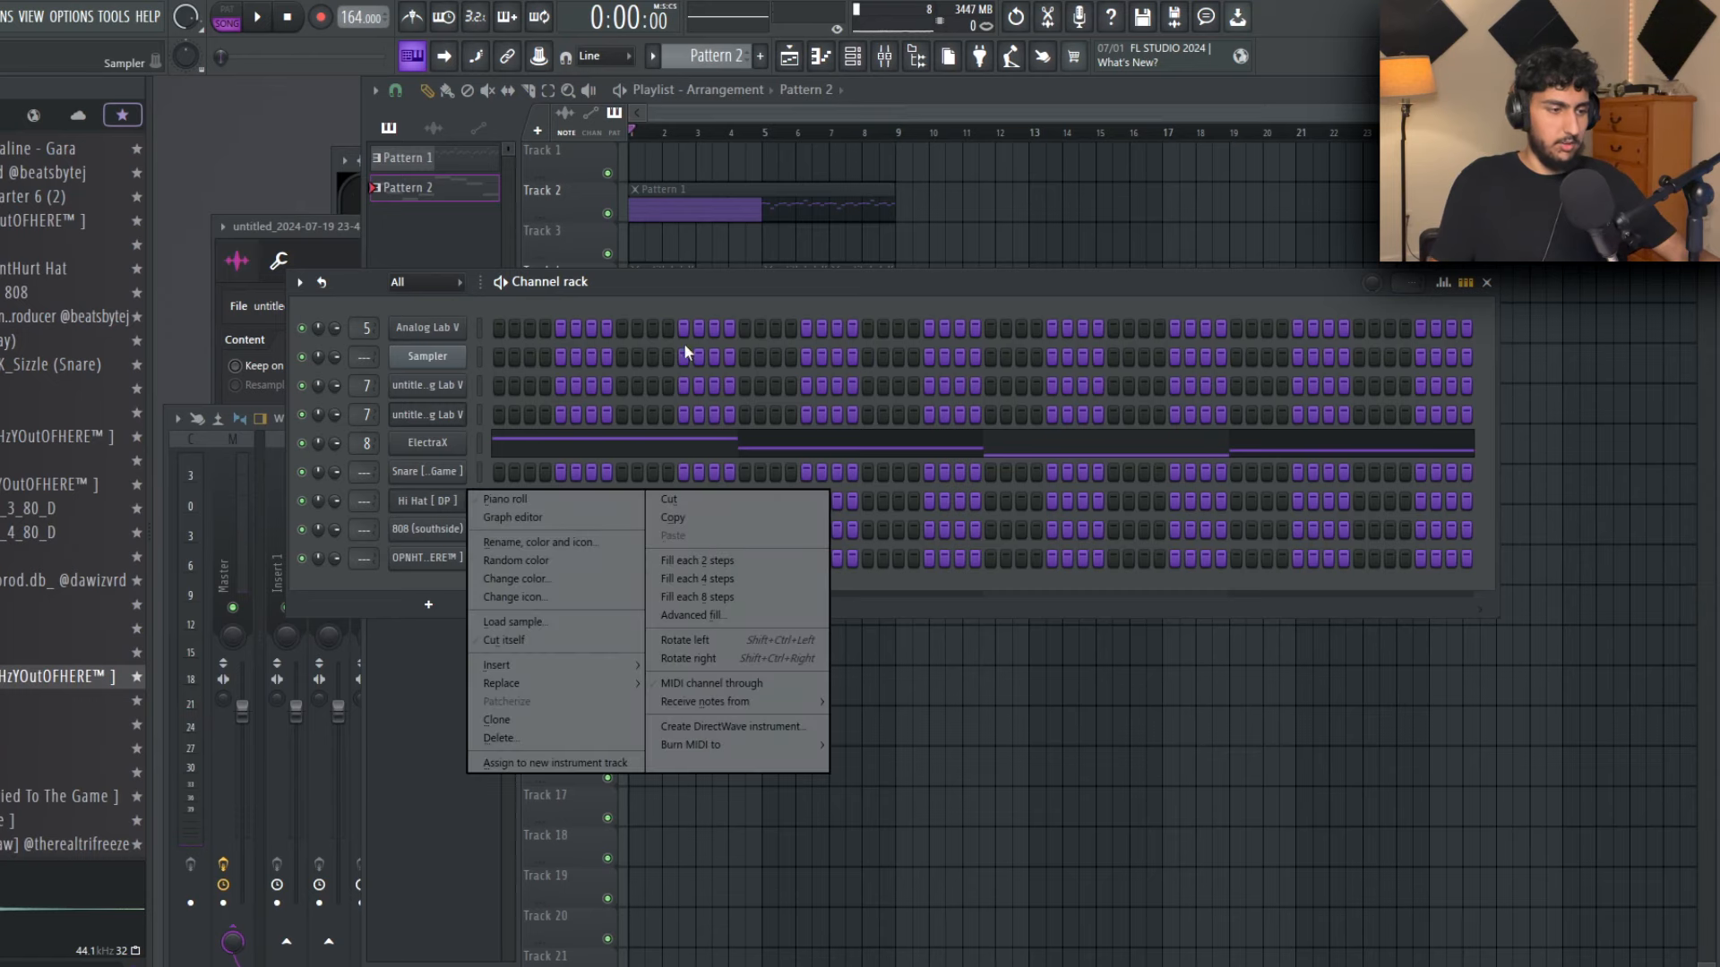
{"action": "key", "text": "F7"}
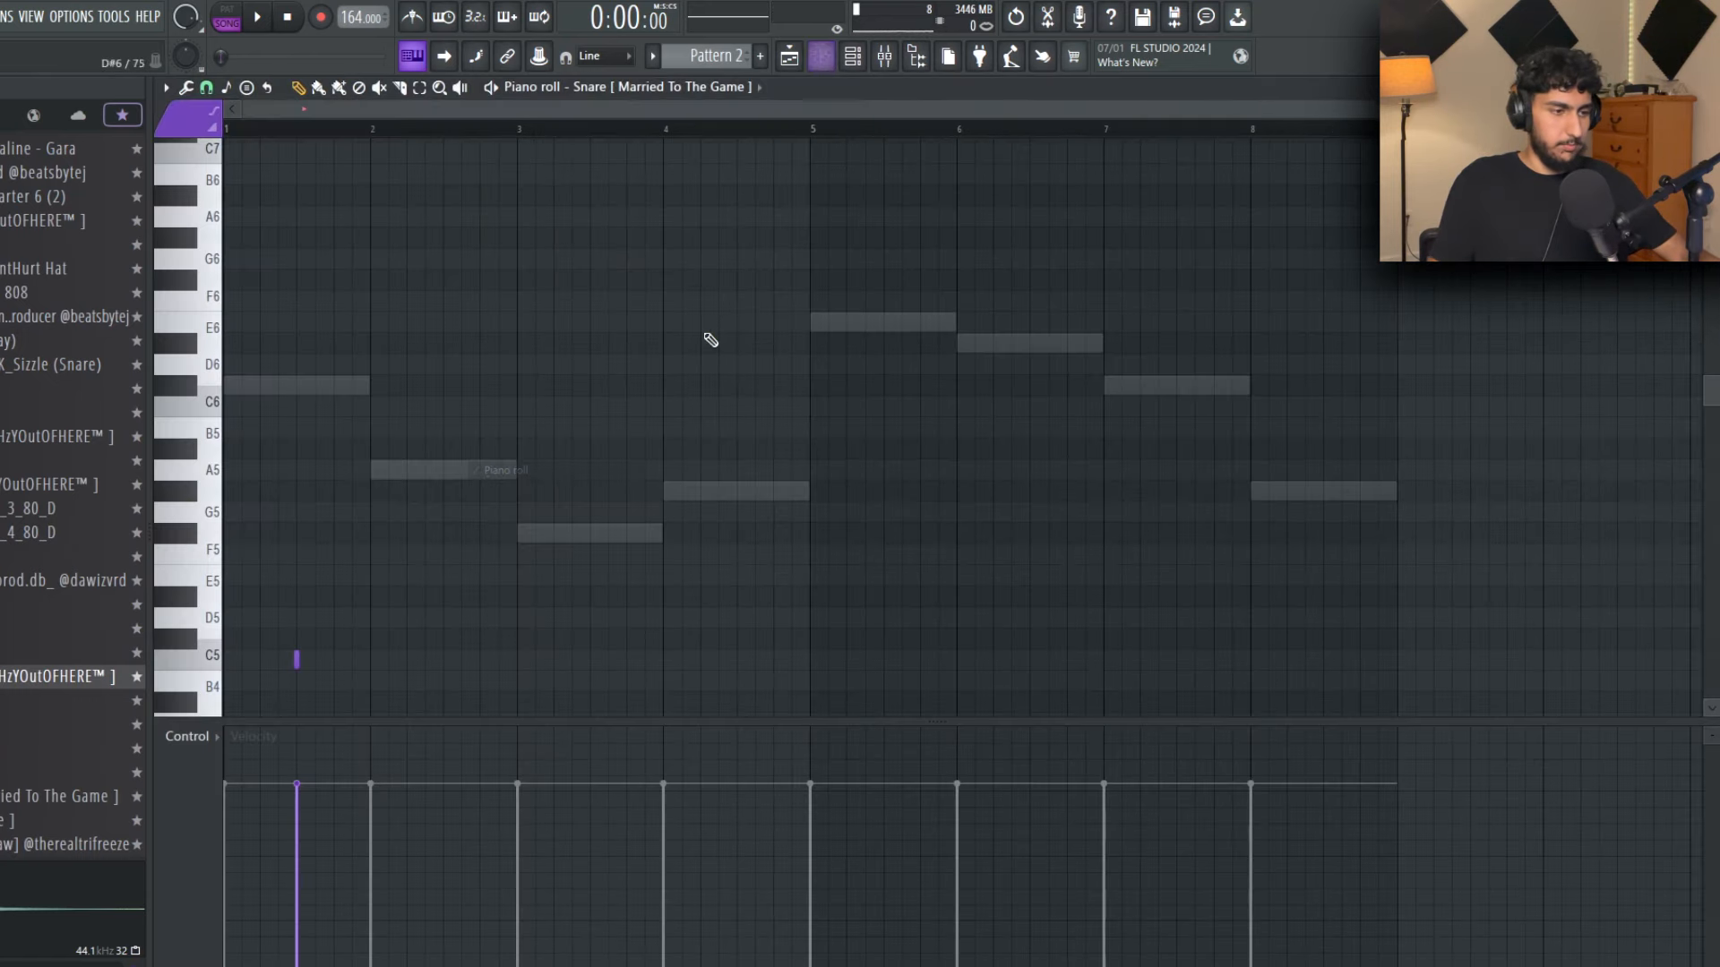
{"action": "scroll", "coordinate": [707, 338], "scroll_direction": "up", "scroll_amount": 3}
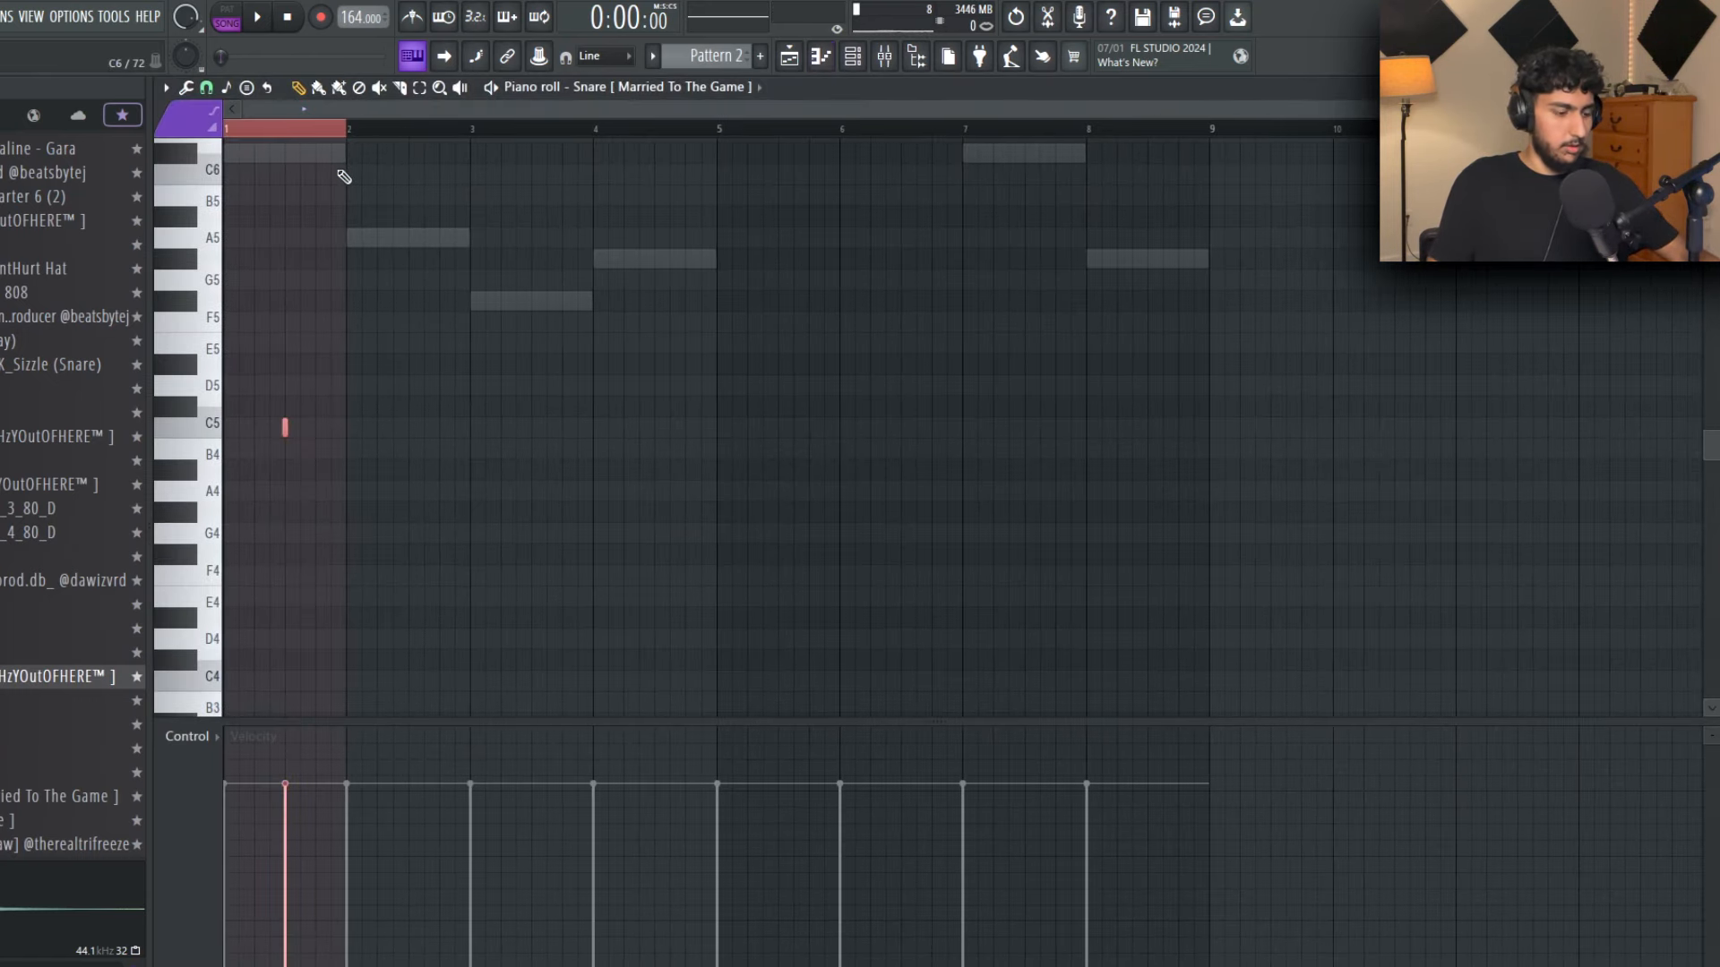
{"action": "key", "text": "ctrl+a"}
{"action": "key", "text": "ctrl+b"}
{"action": "key", "text": "ctrl+a"}
{"action": "key", "text": "ctrl+b"}
{"action": "key", "text": "ctrl+d"}
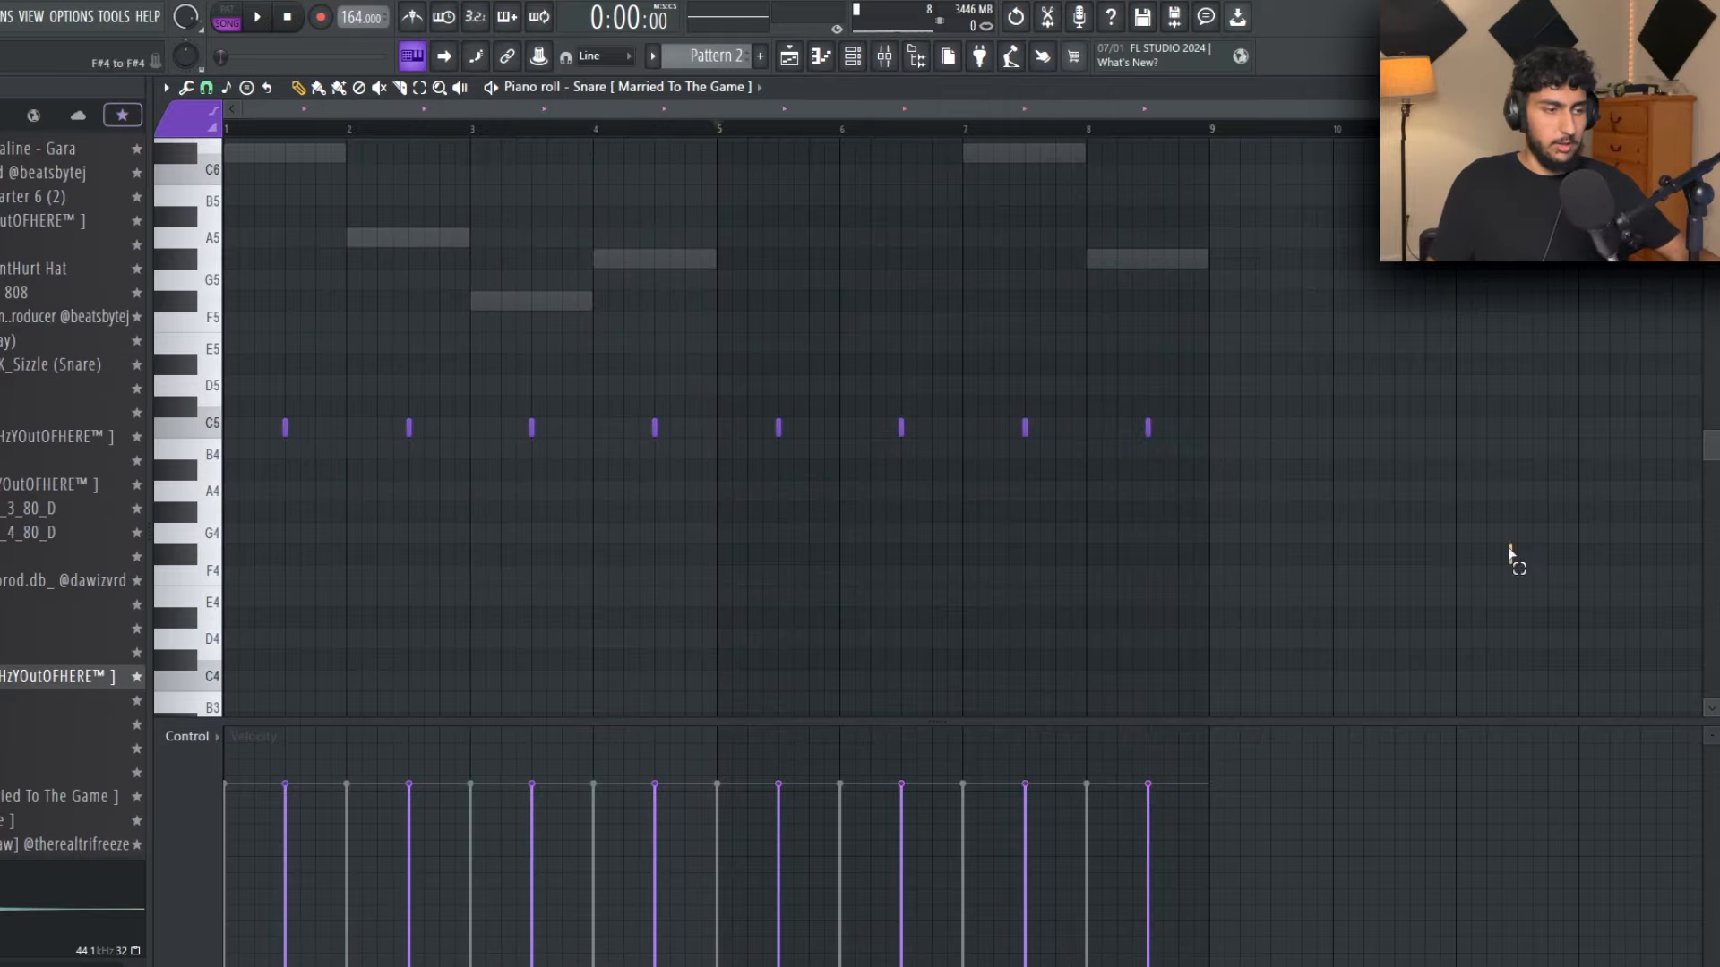
Step: Raise the velocity of all eight snare notes during playback and close the snare's piano roll
{"action": "key", "text": "space"}
{"action": "left_click_drag", "start_coordinate": [1423, 519], "coordinate": [508, 381]}
{"action": "key", "text": "ctrl+d"}
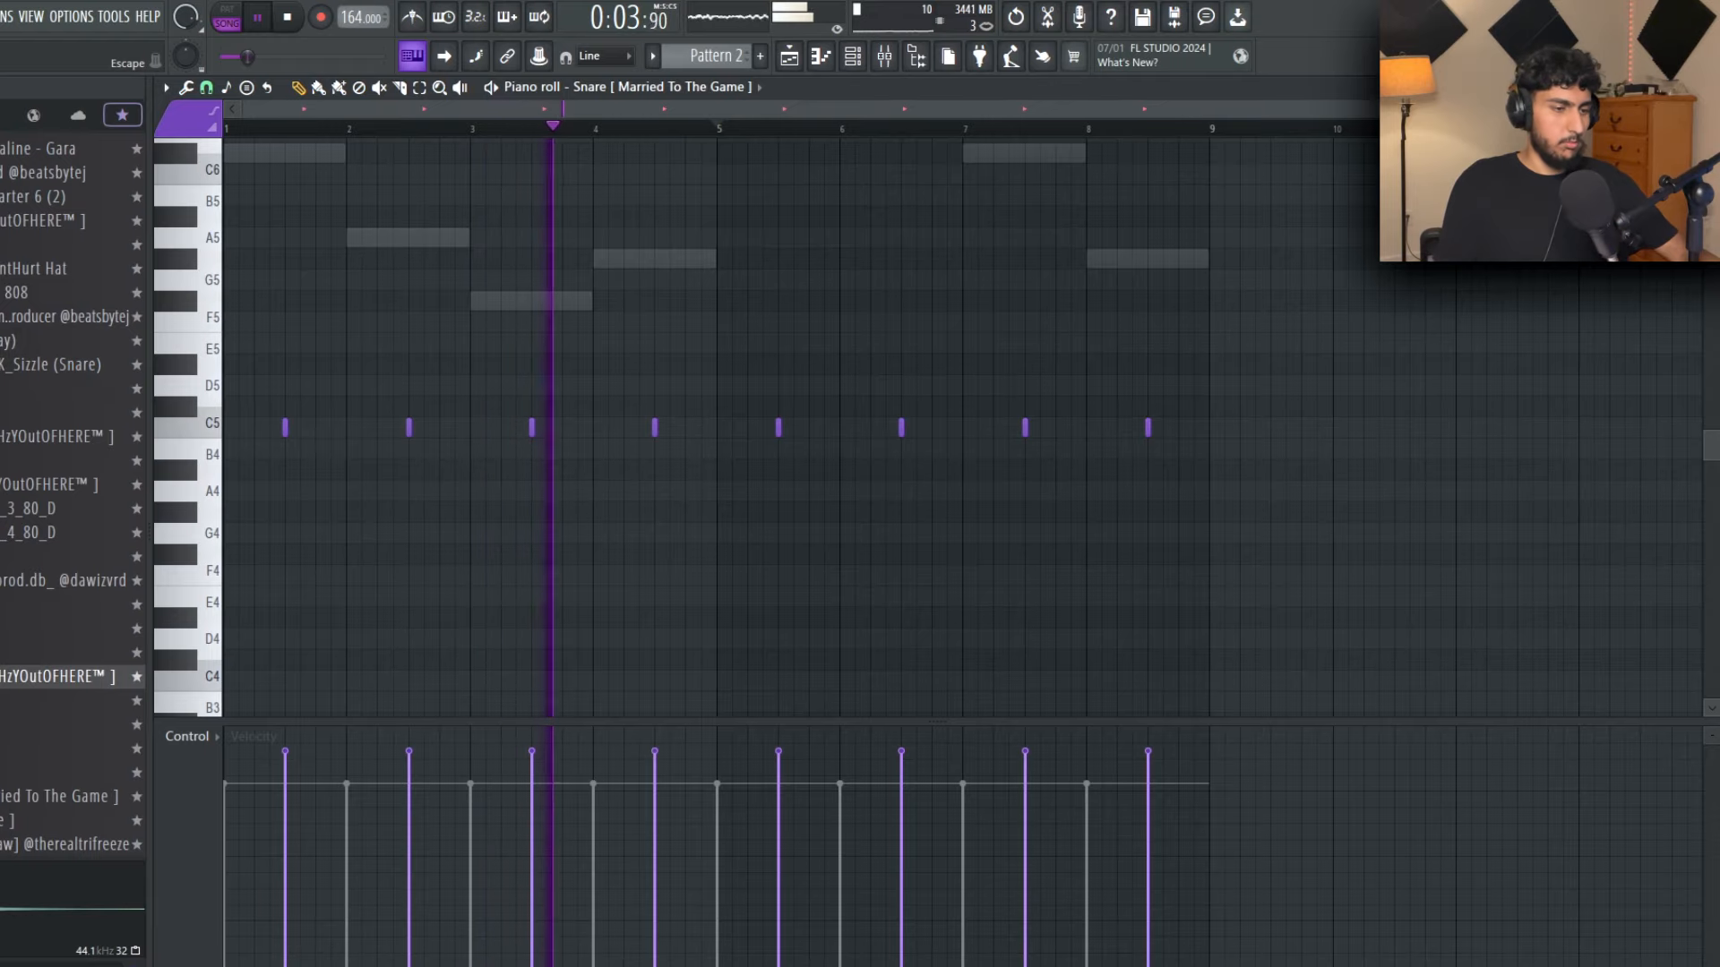
{"action": "key", "text": "space"}
{"action": "key", "text": "Escape"}
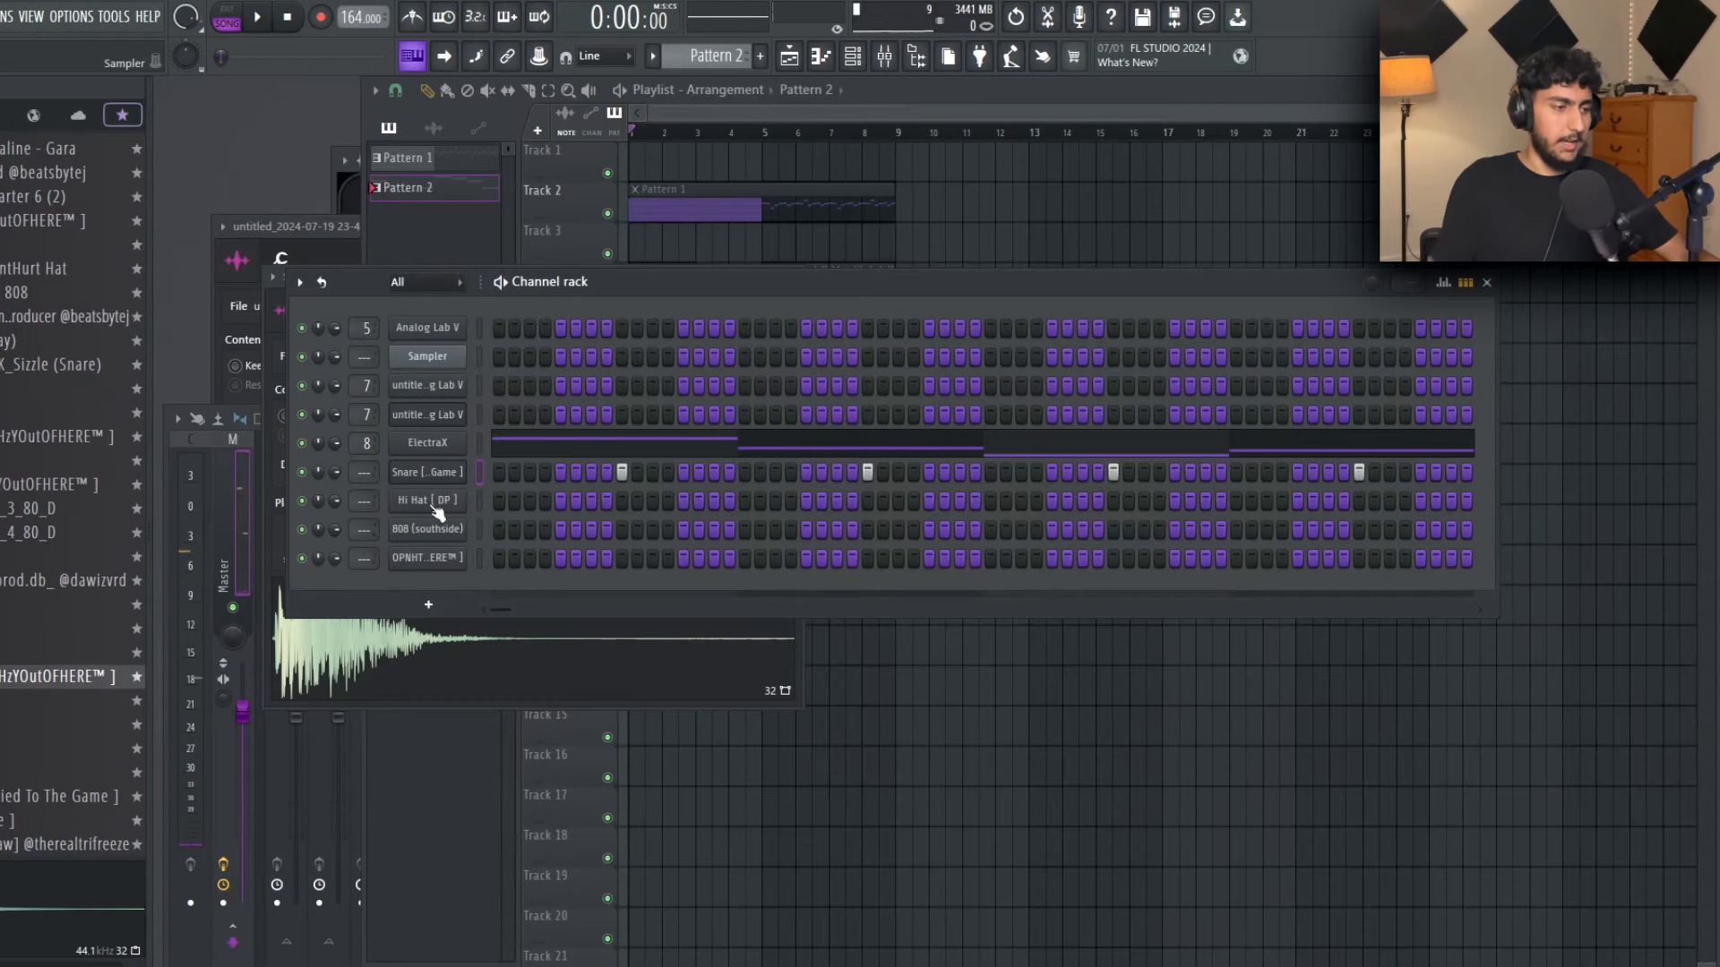
Step: Fill the Hi Hat [ DP ] channel on every 2 steps and open its notes in the piano roll
{"action": "right_click", "coordinate": [436, 513]}
{"action": "left_click", "coordinate": [730, 571]}
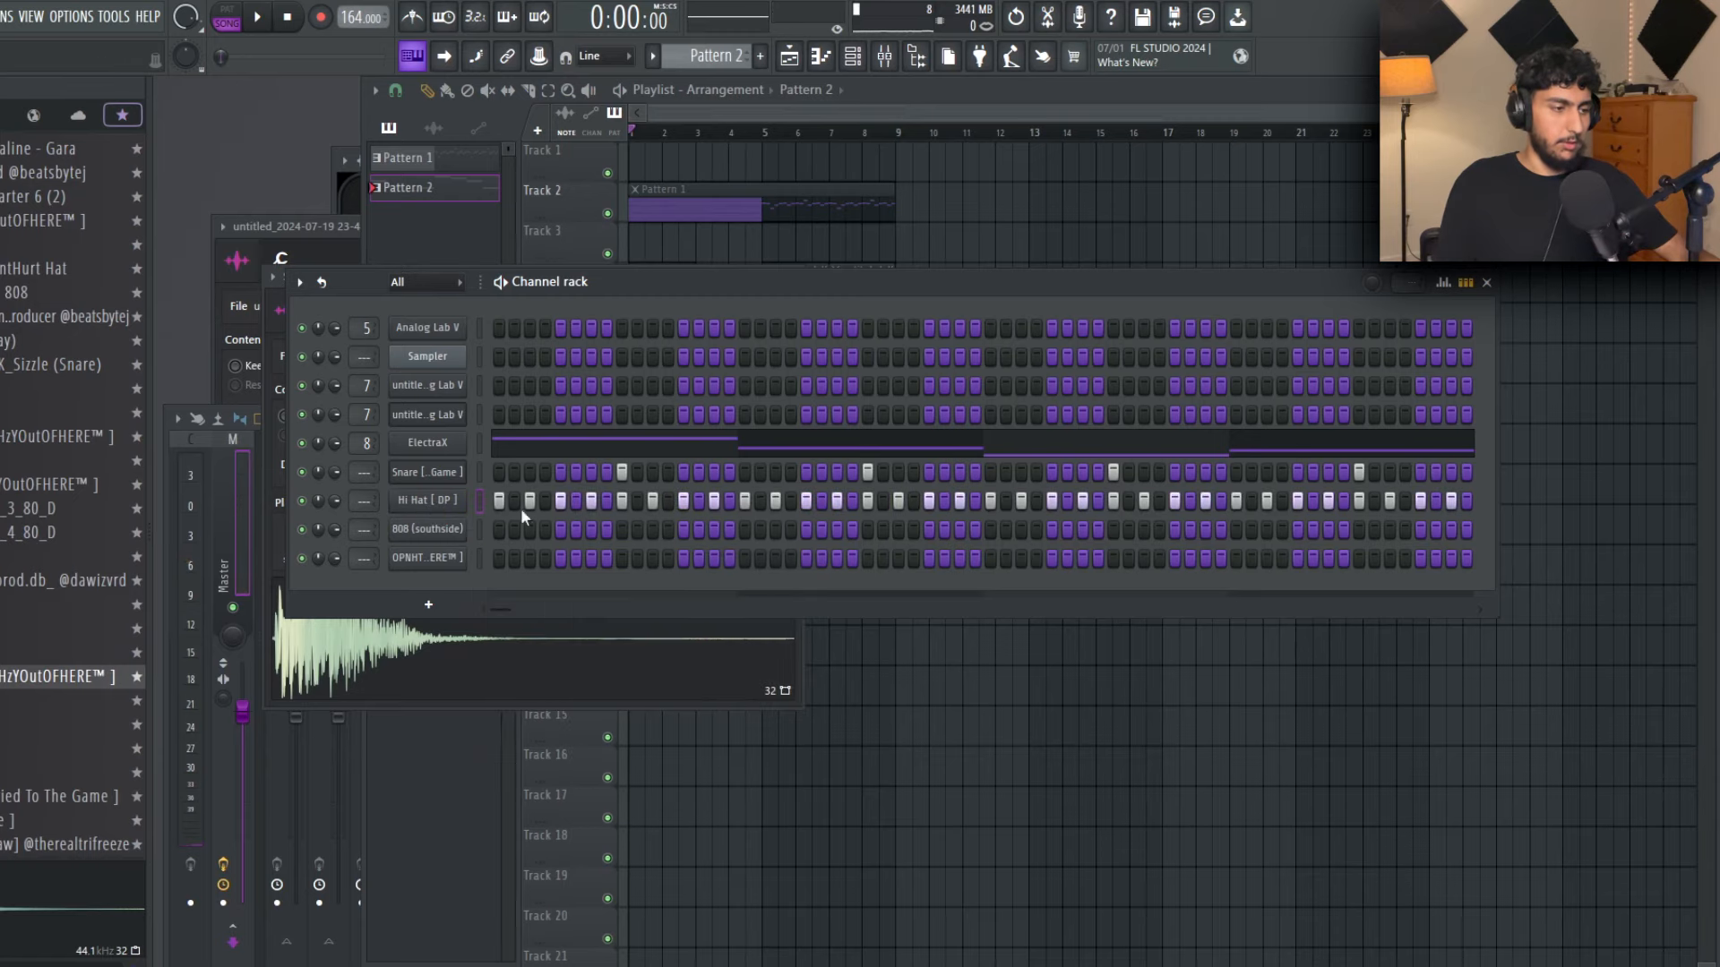
{"action": "right_click", "coordinate": [429, 500]}
{"action": "left_click", "coordinate": [538, 502]}
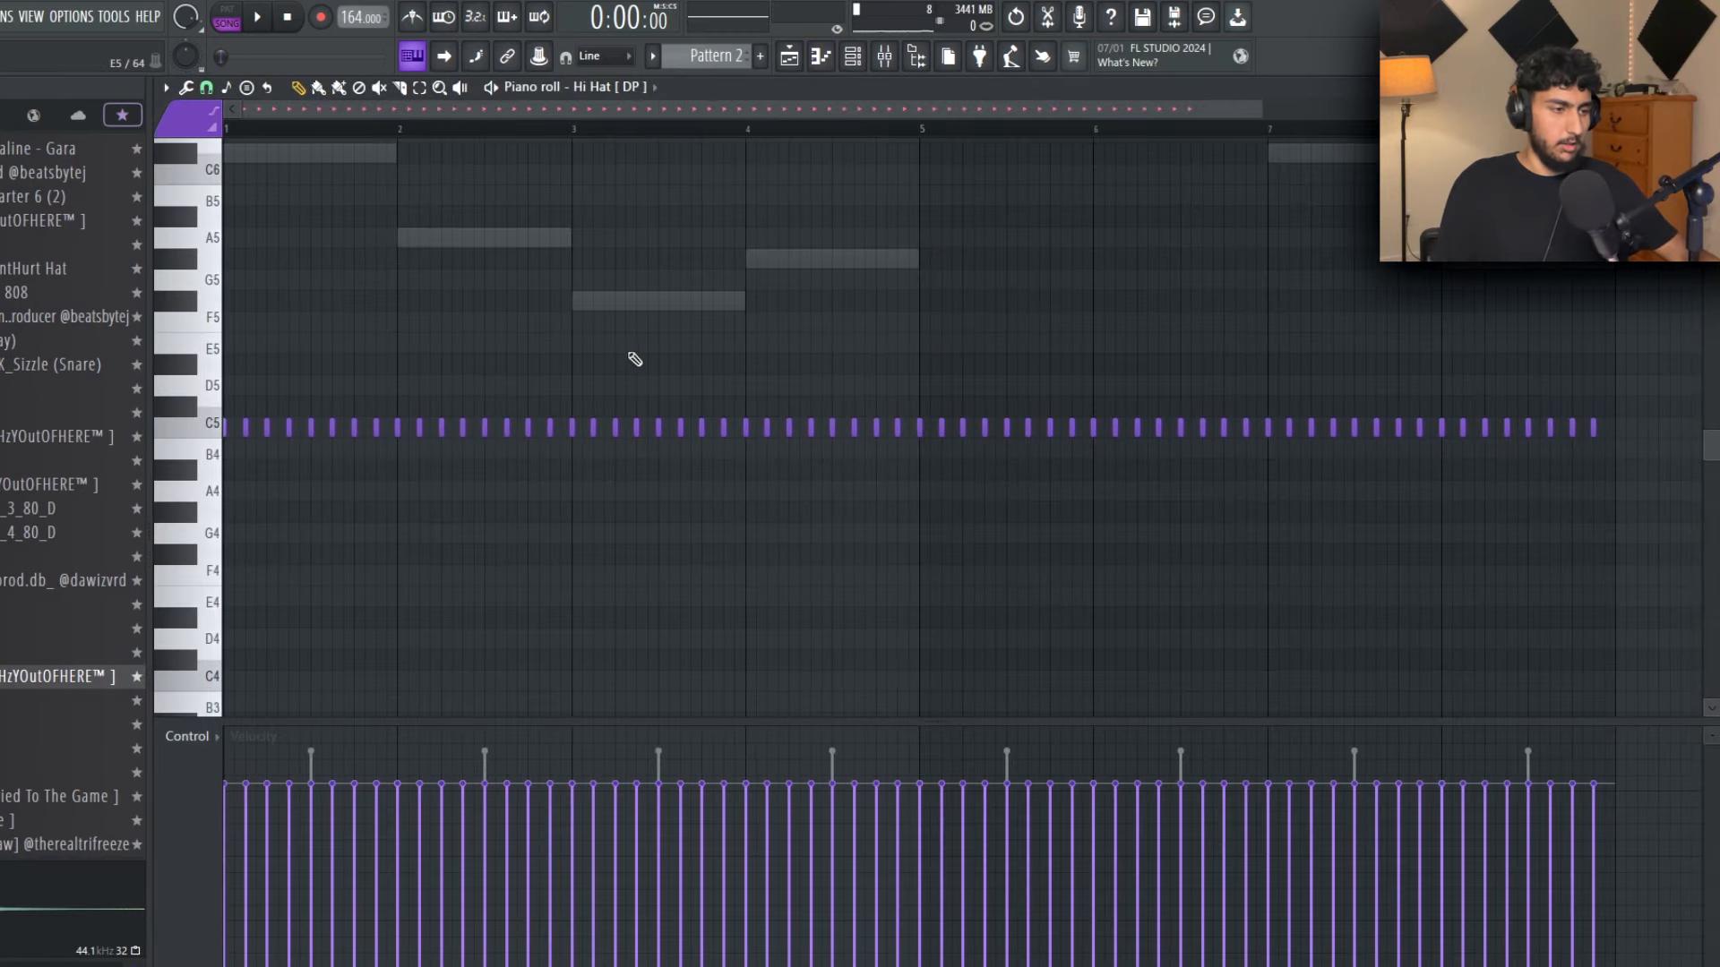
{"action": "scroll", "coordinate": [635, 359], "scroll_direction": "up", "scroll_amount": 2}
{"action": "scroll", "coordinate": [810, 380], "scroll_direction": "up", "scroll_amount": 2}
{"action": "scroll", "coordinate": [338, 406], "scroll_direction": "down", "scroll_amount": 2}
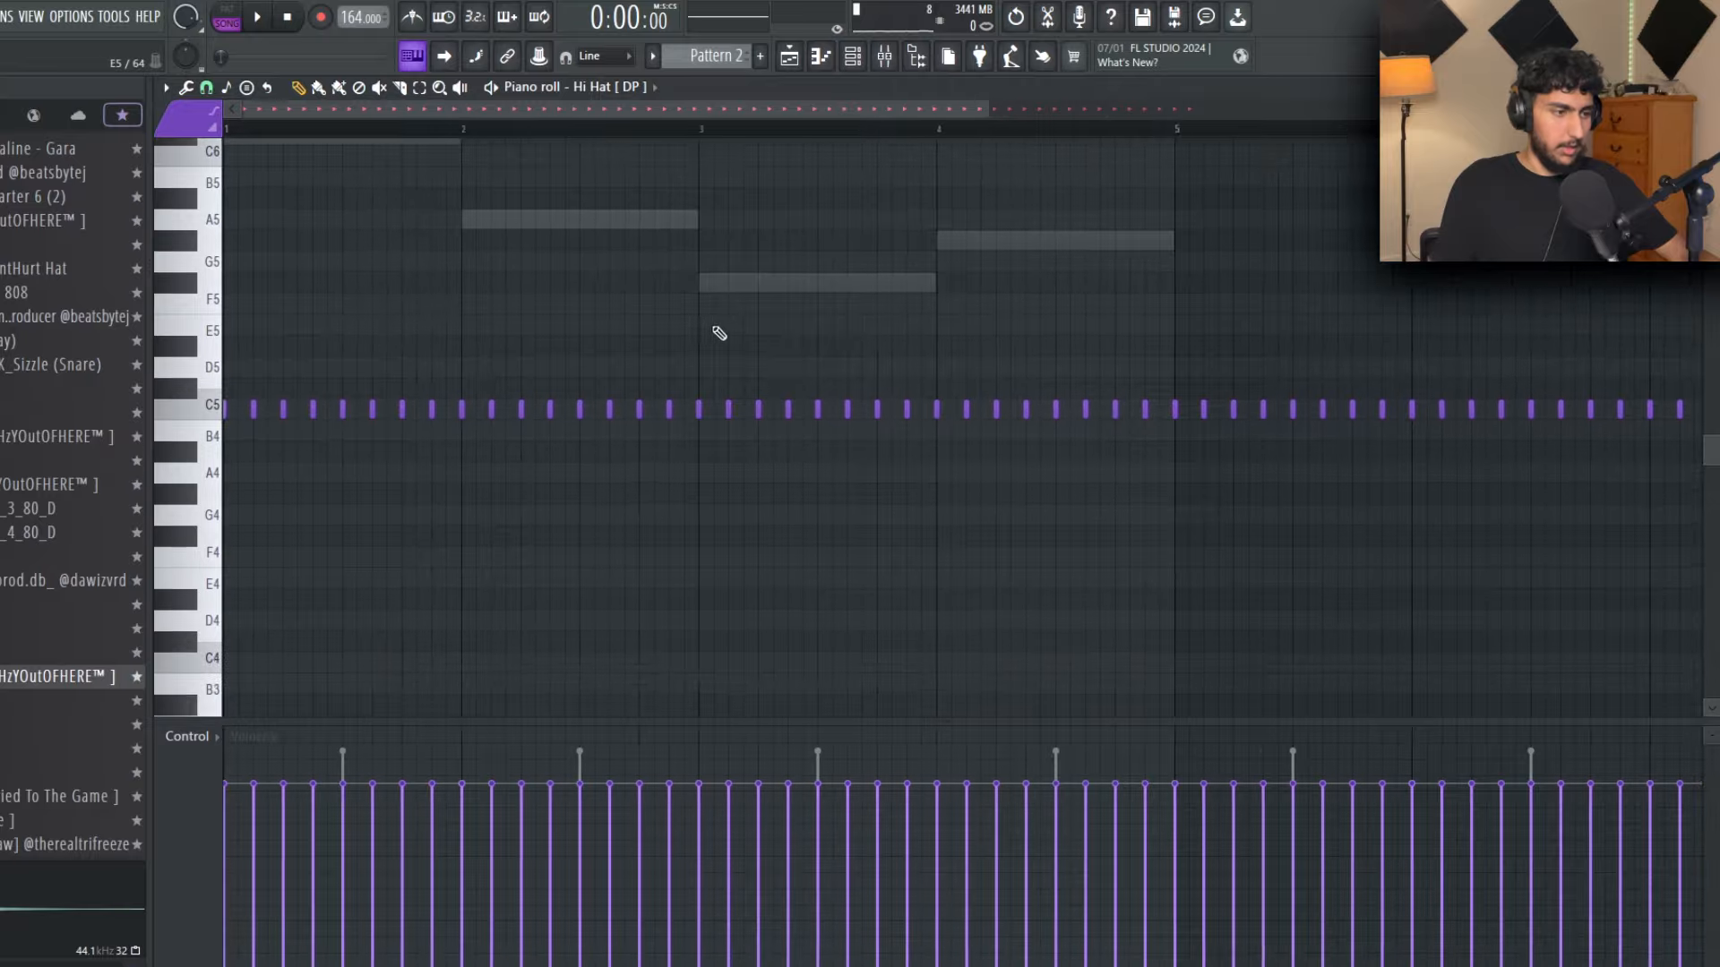
Step: Set the piano roll snap to 1/3 step and paint a G4 hi-hat roll at the end of bar 2
{"action": "left_click", "coordinate": [185, 87]}
{"action": "left_click", "coordinate": [206, 87]}
{"action": "left_click", "coordinate": [239, 231]}
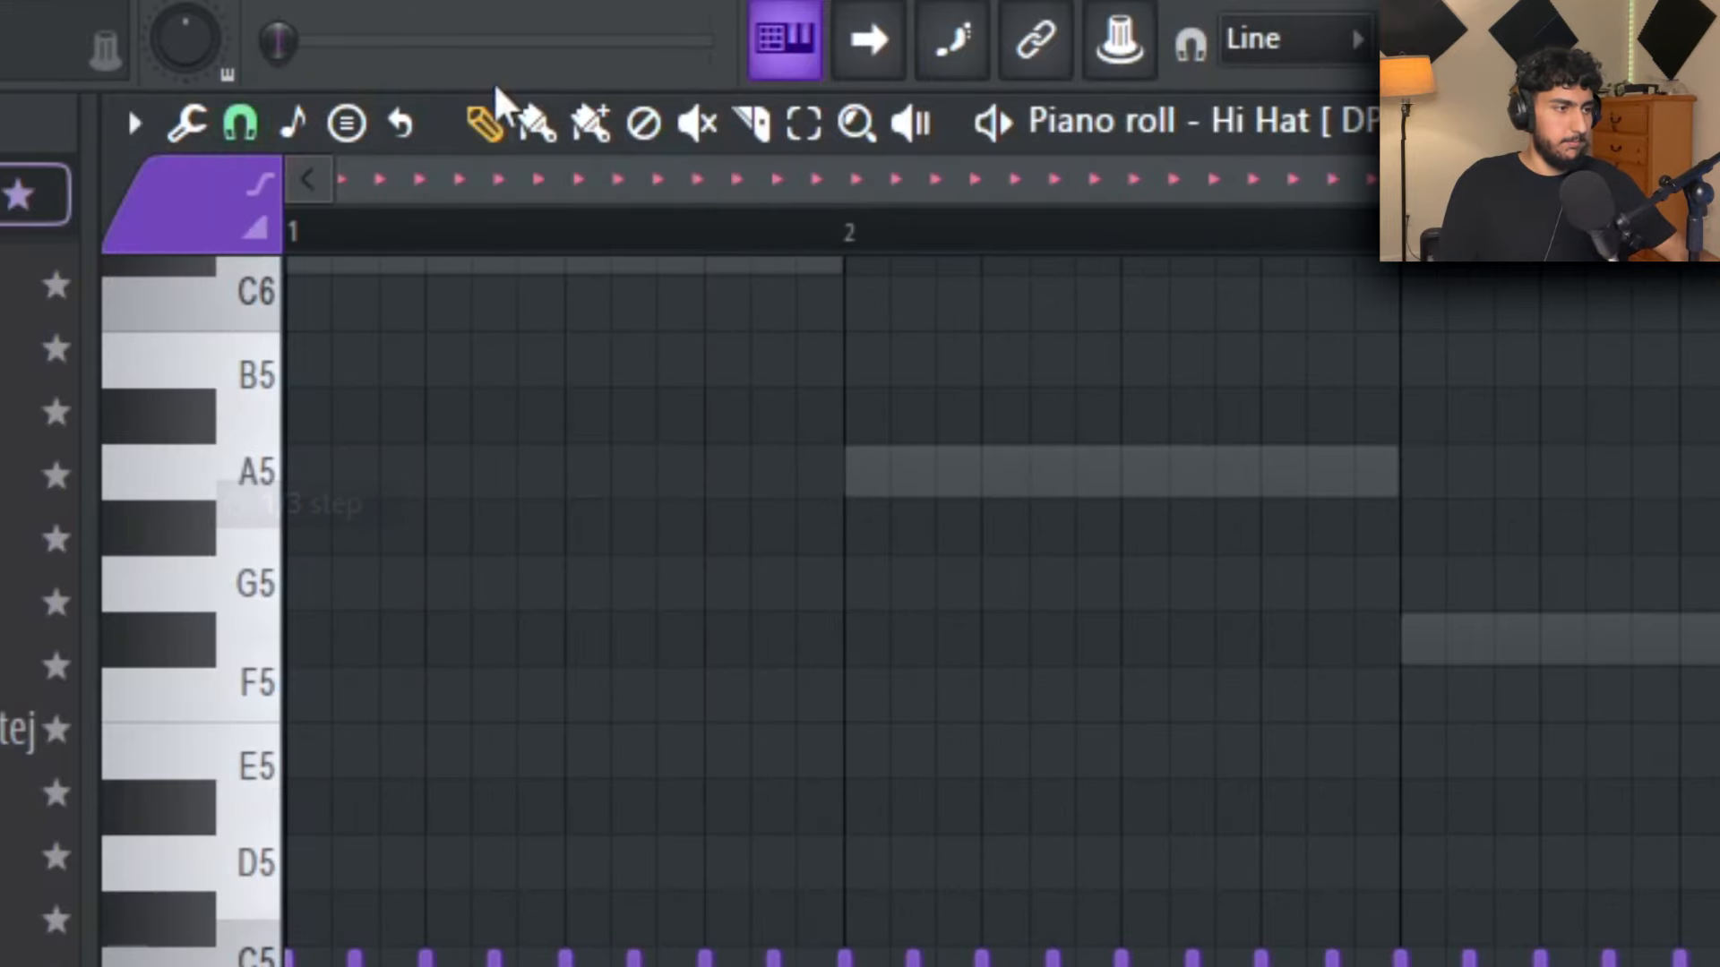
{"action": "scroll", "coordinate": [1236, 911], "scroll_direction": "up", "scroll_amount": 6}
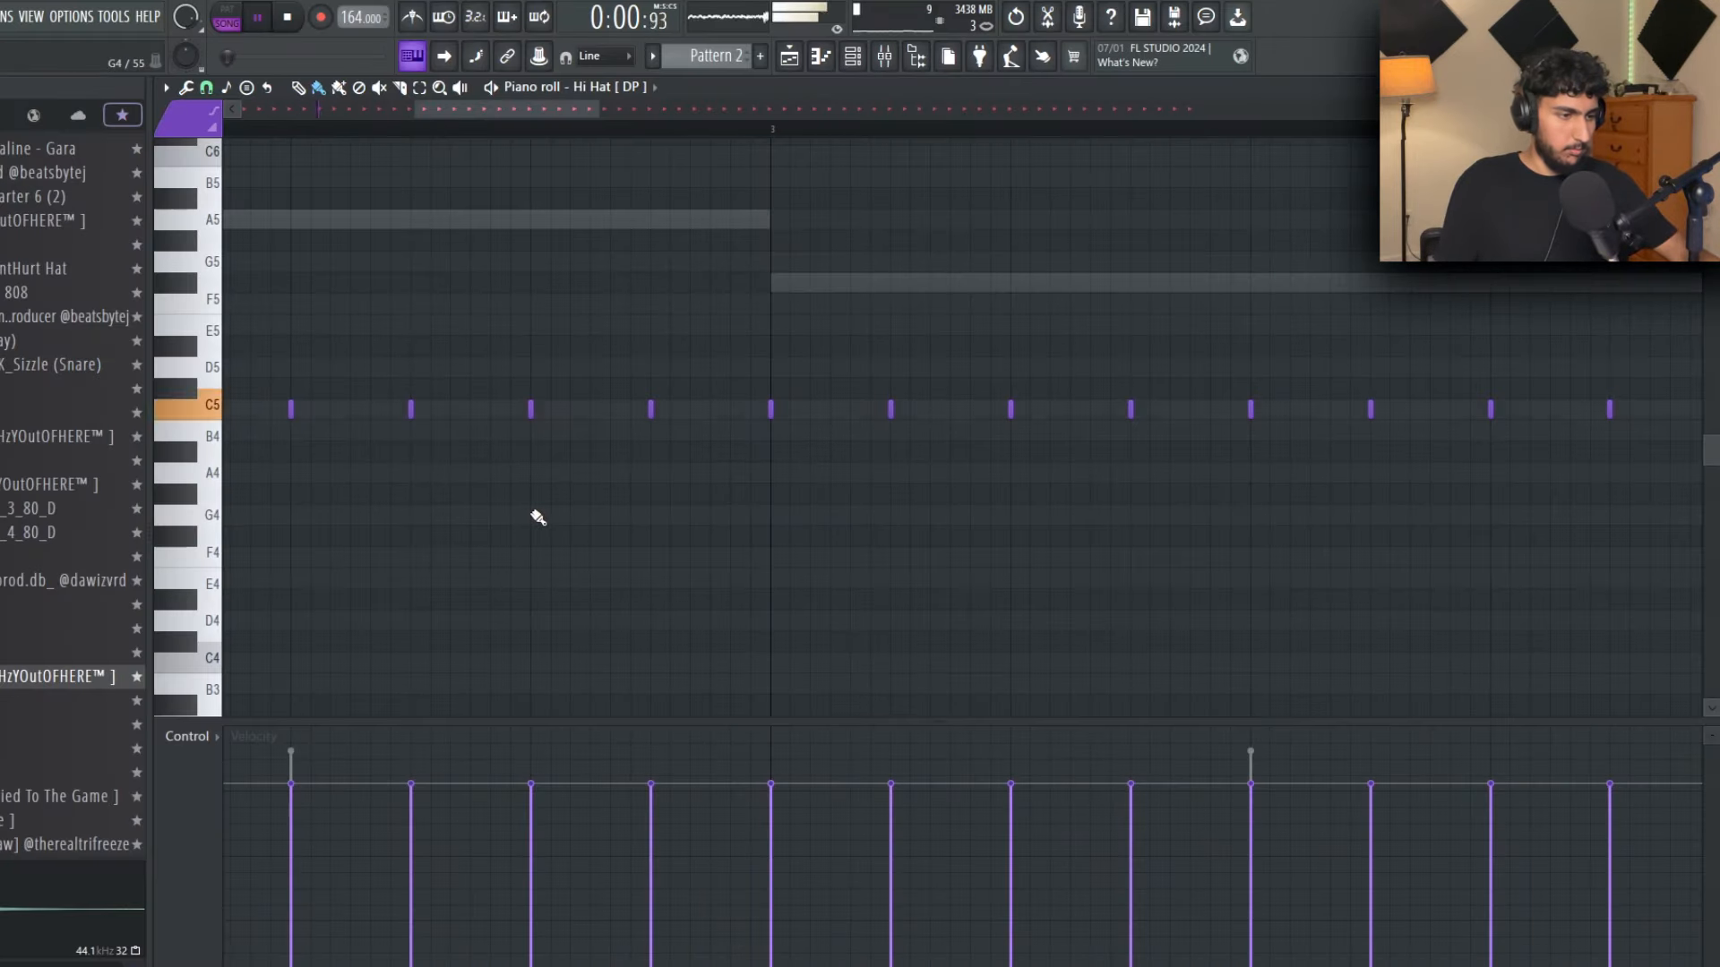
{"action": "left_click", "coordinate": [649, 516]}
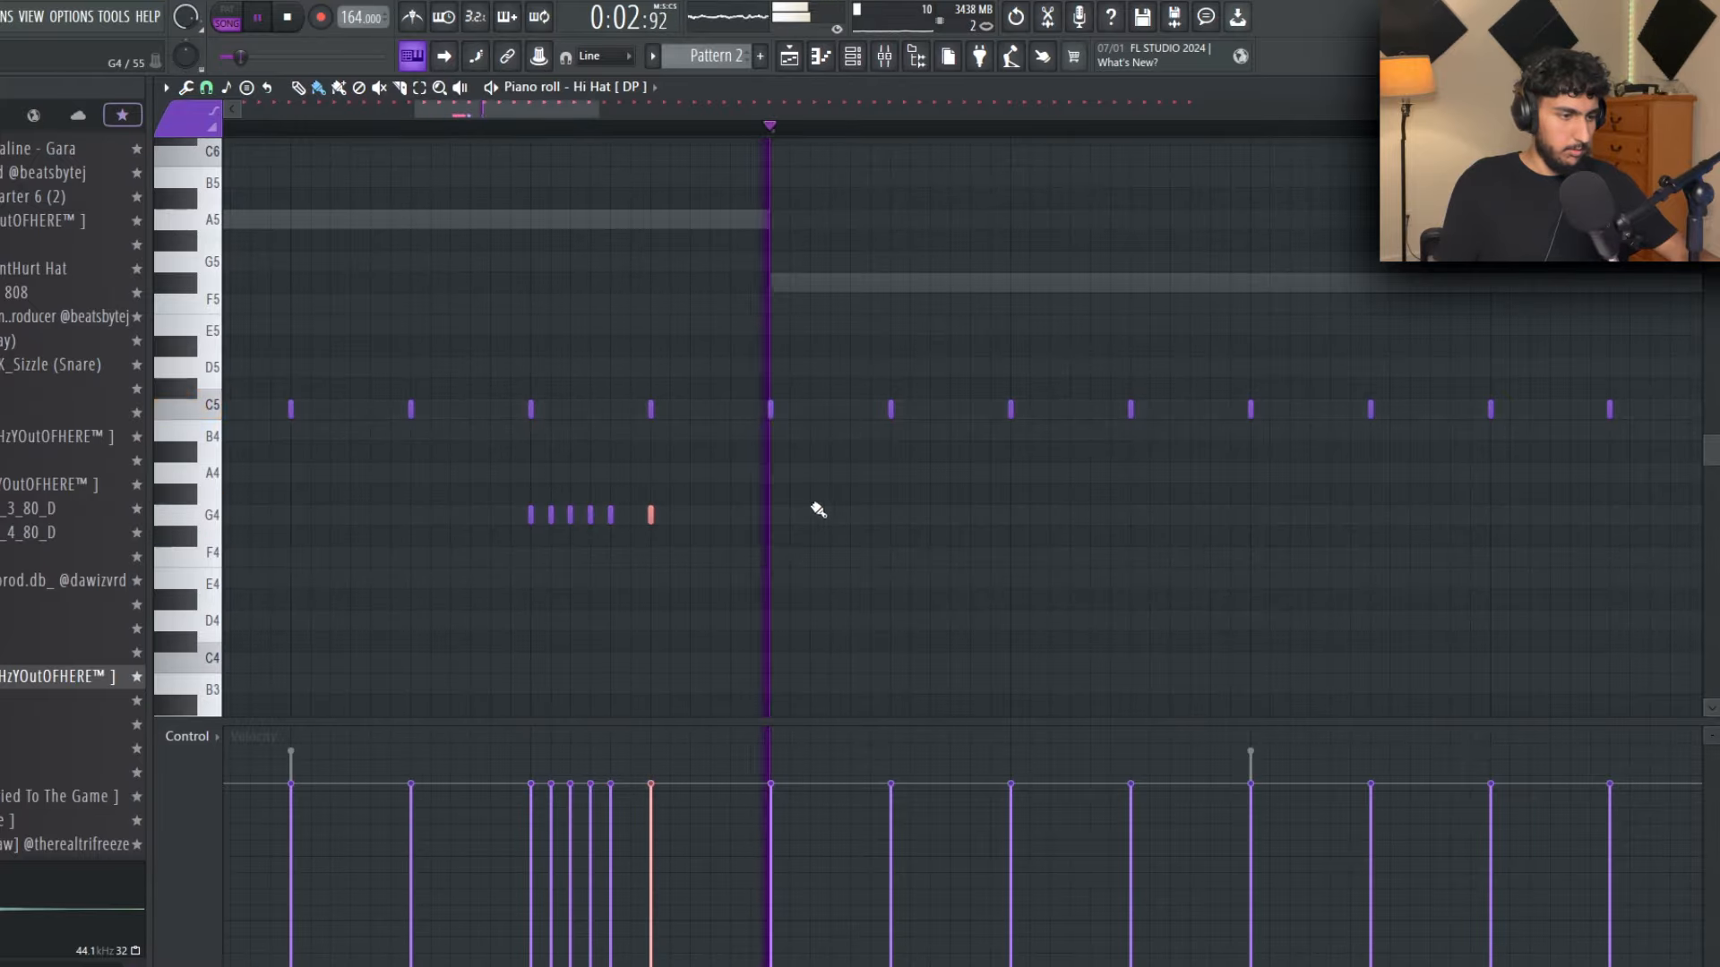
{"action": "scroll", "coordinate": [841, 503], "scroll_direction": "down", "scroll_amount": 5}
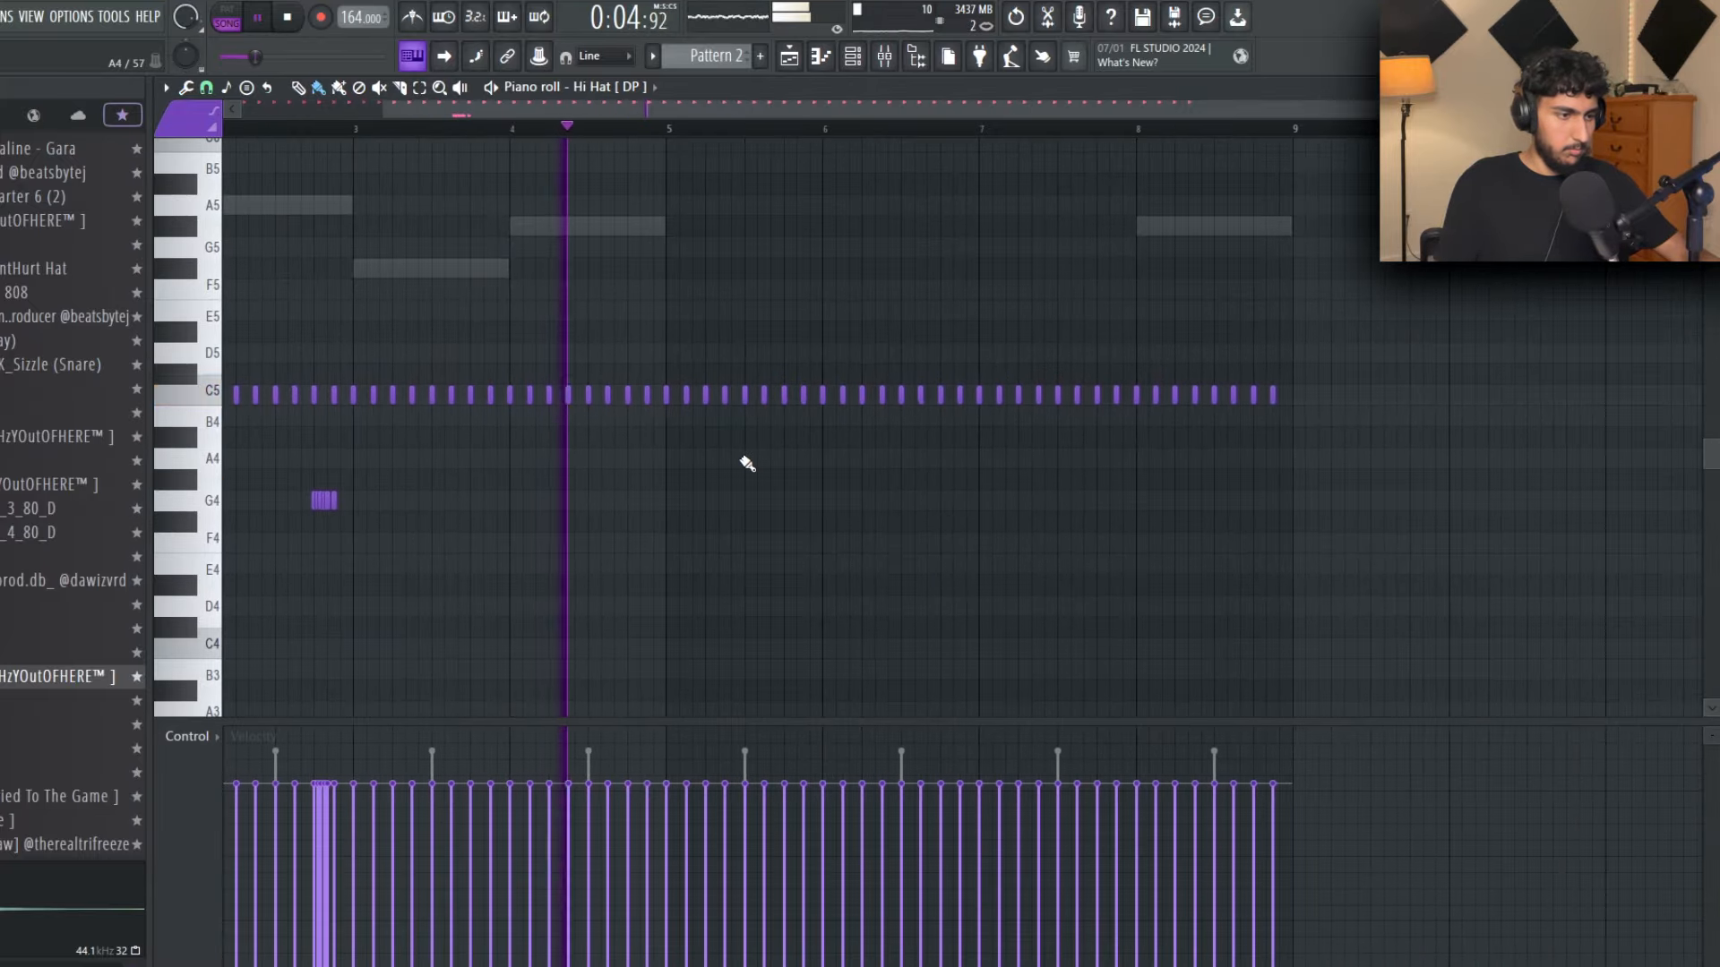
Step: Paint extra C5 hi-hat hits at the end of bar 5 and a D#4 roll at the end of bar 6
{"action": "key", "text": "space"}
{"action": "scroll", "coordinate": [757, 408], "scroll_direction": "up", "scroll_amount": 5}
{"action": "scroll", "coordinate": [772, 403], "scroll_direction": "down", "scroll_amount": 3}
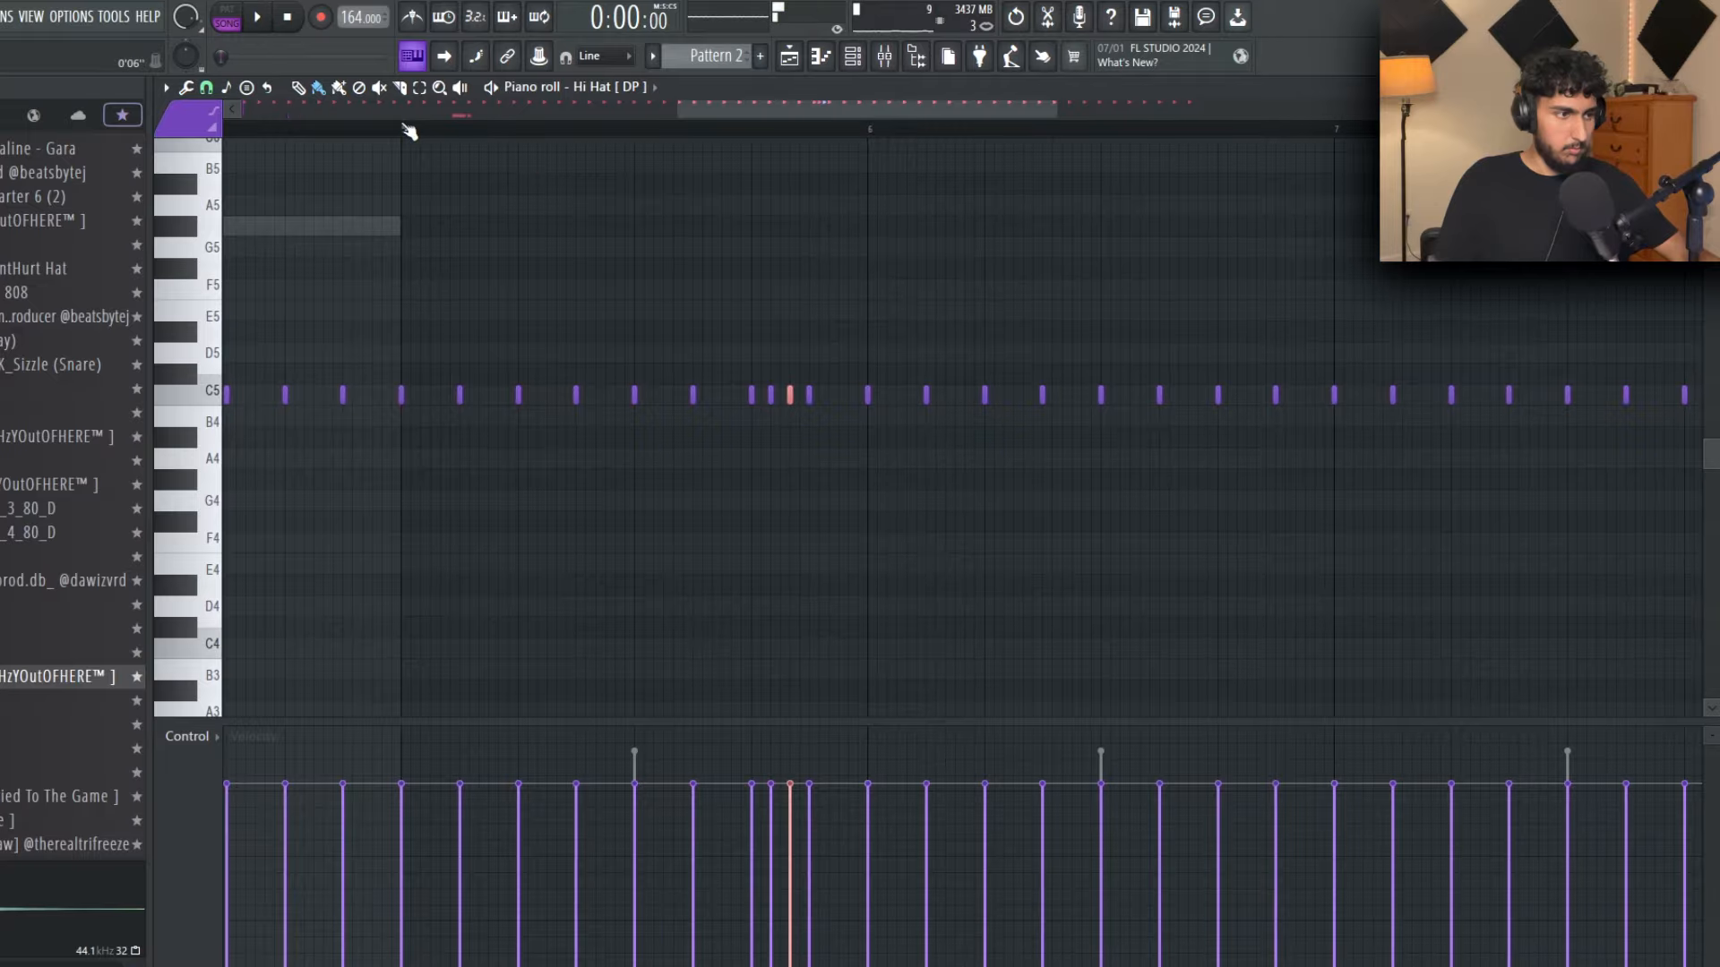
{"action": "scroll", "coordinate": [1067, 242], "scroll_direction": "down", "scroll_amount": 1}
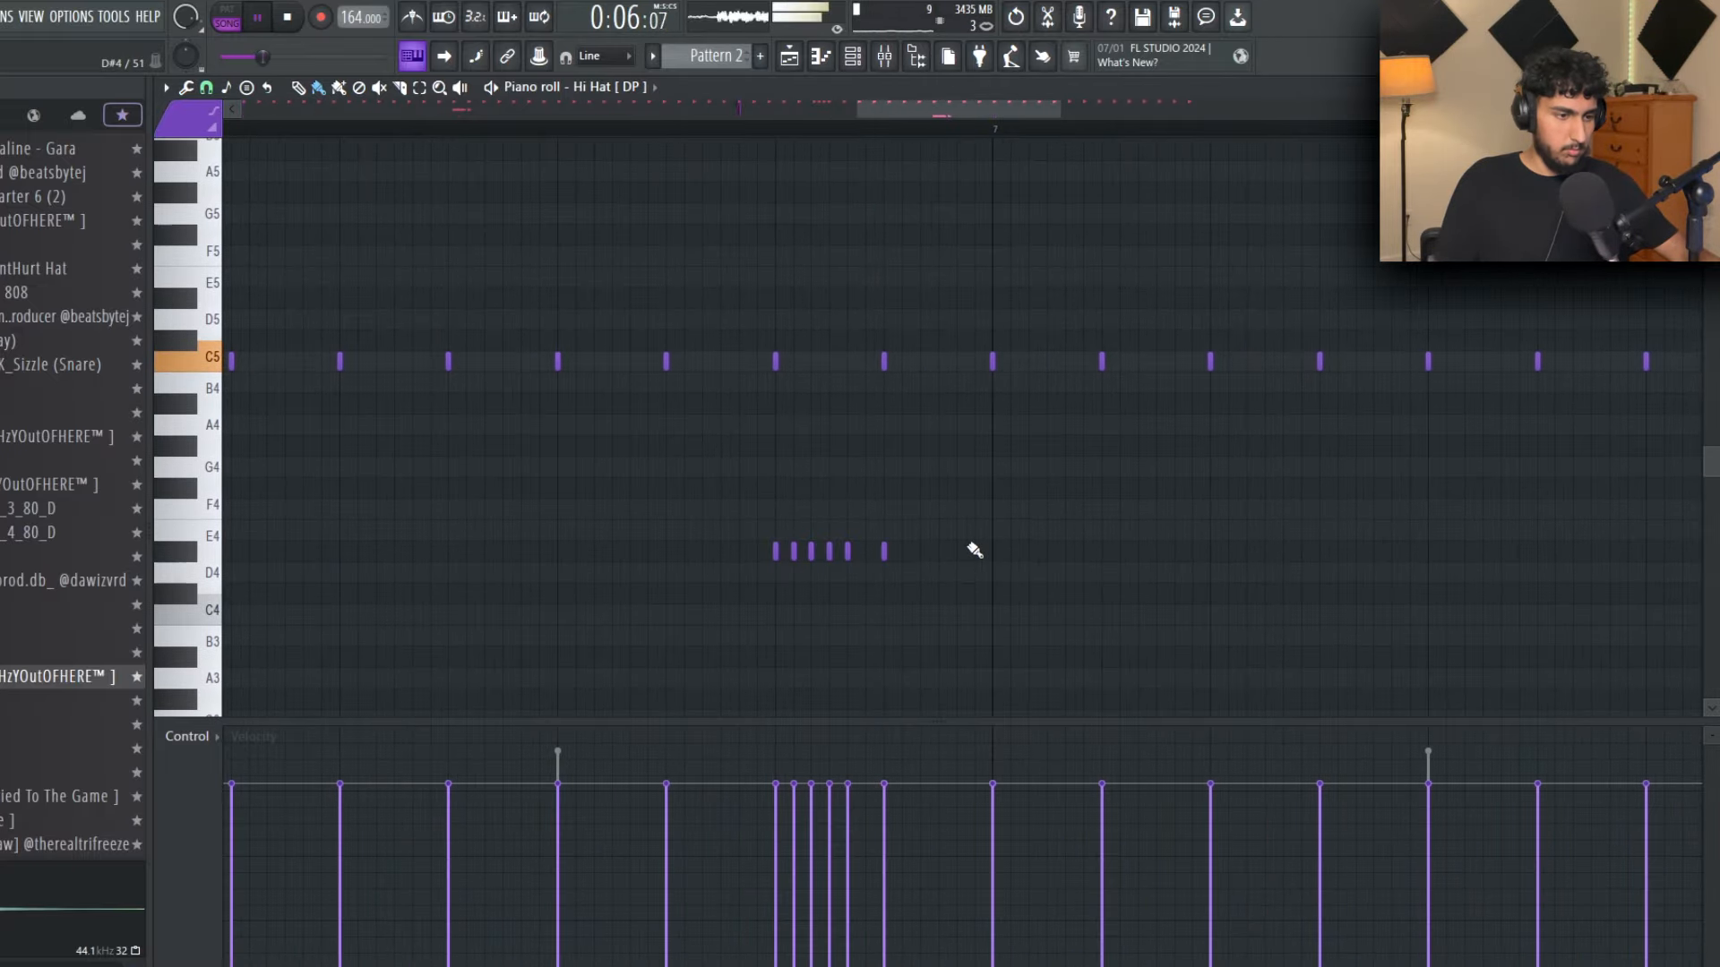
{"action": "scroll", "coordinate": [1030, 529], "scroll_direction": "down", "scroll_amount": 4}
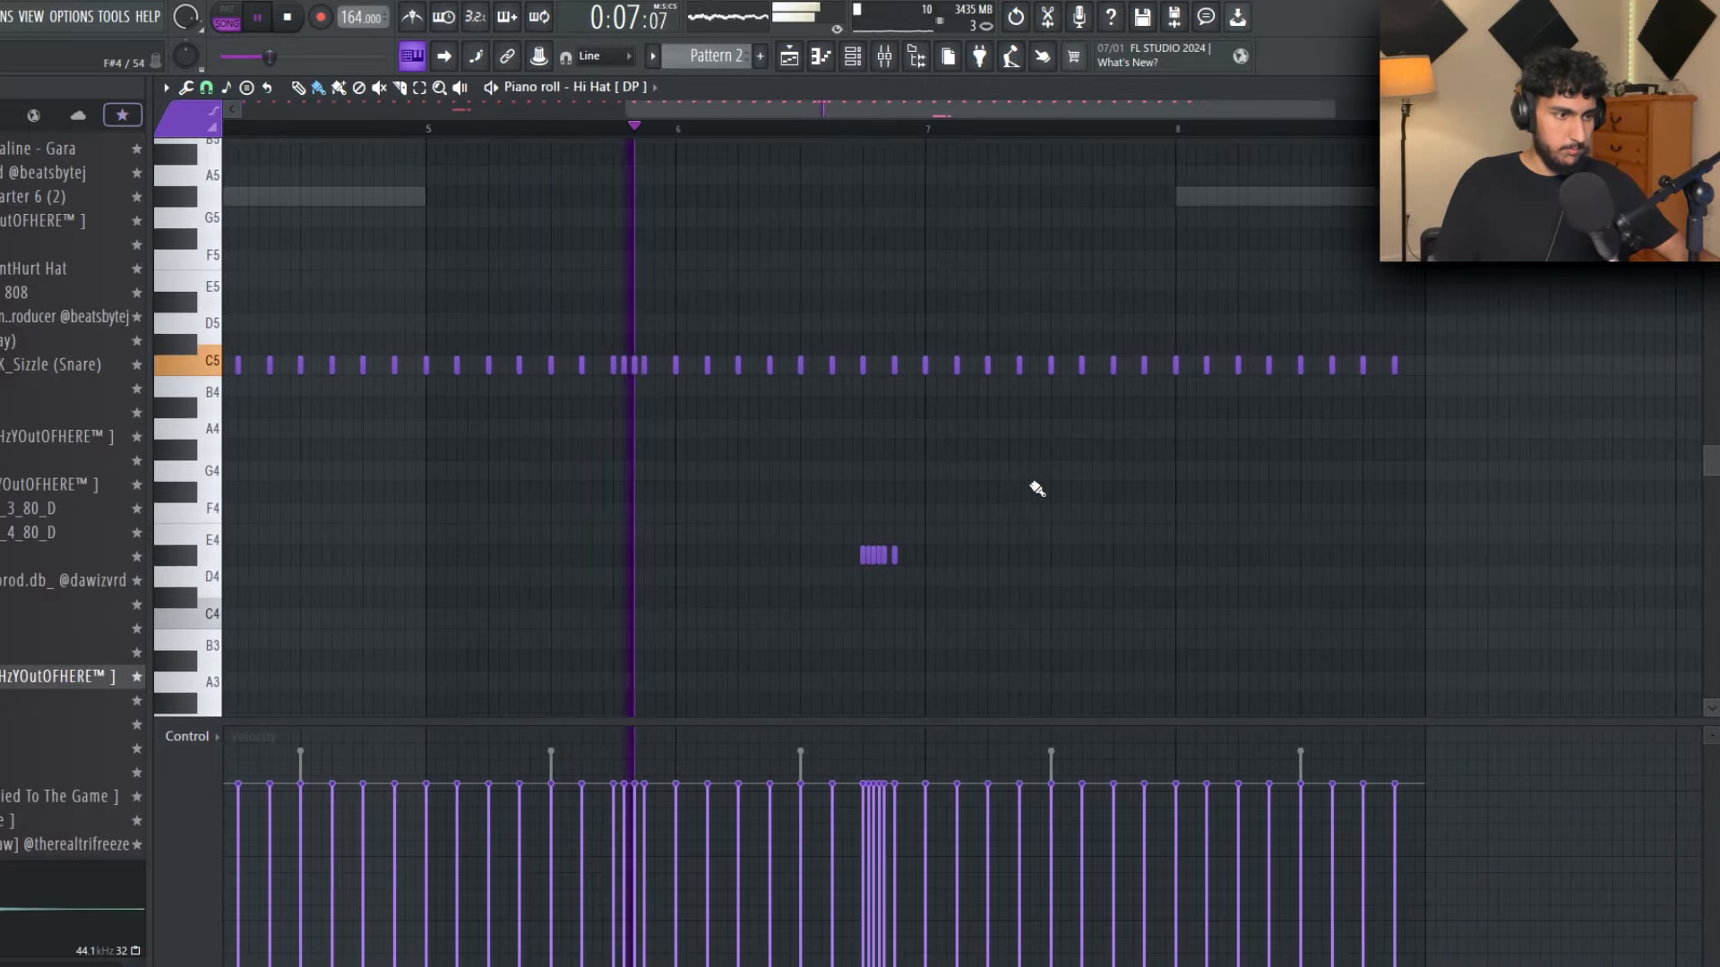
Step: Paint a five-note D#5 hi-hat roll in the first half of bar 4 and lower the following hit to G4
{"action": "scroll", "coordinate": [1092, 477], "scroll_direction": "up", "scroll_amount": 3}
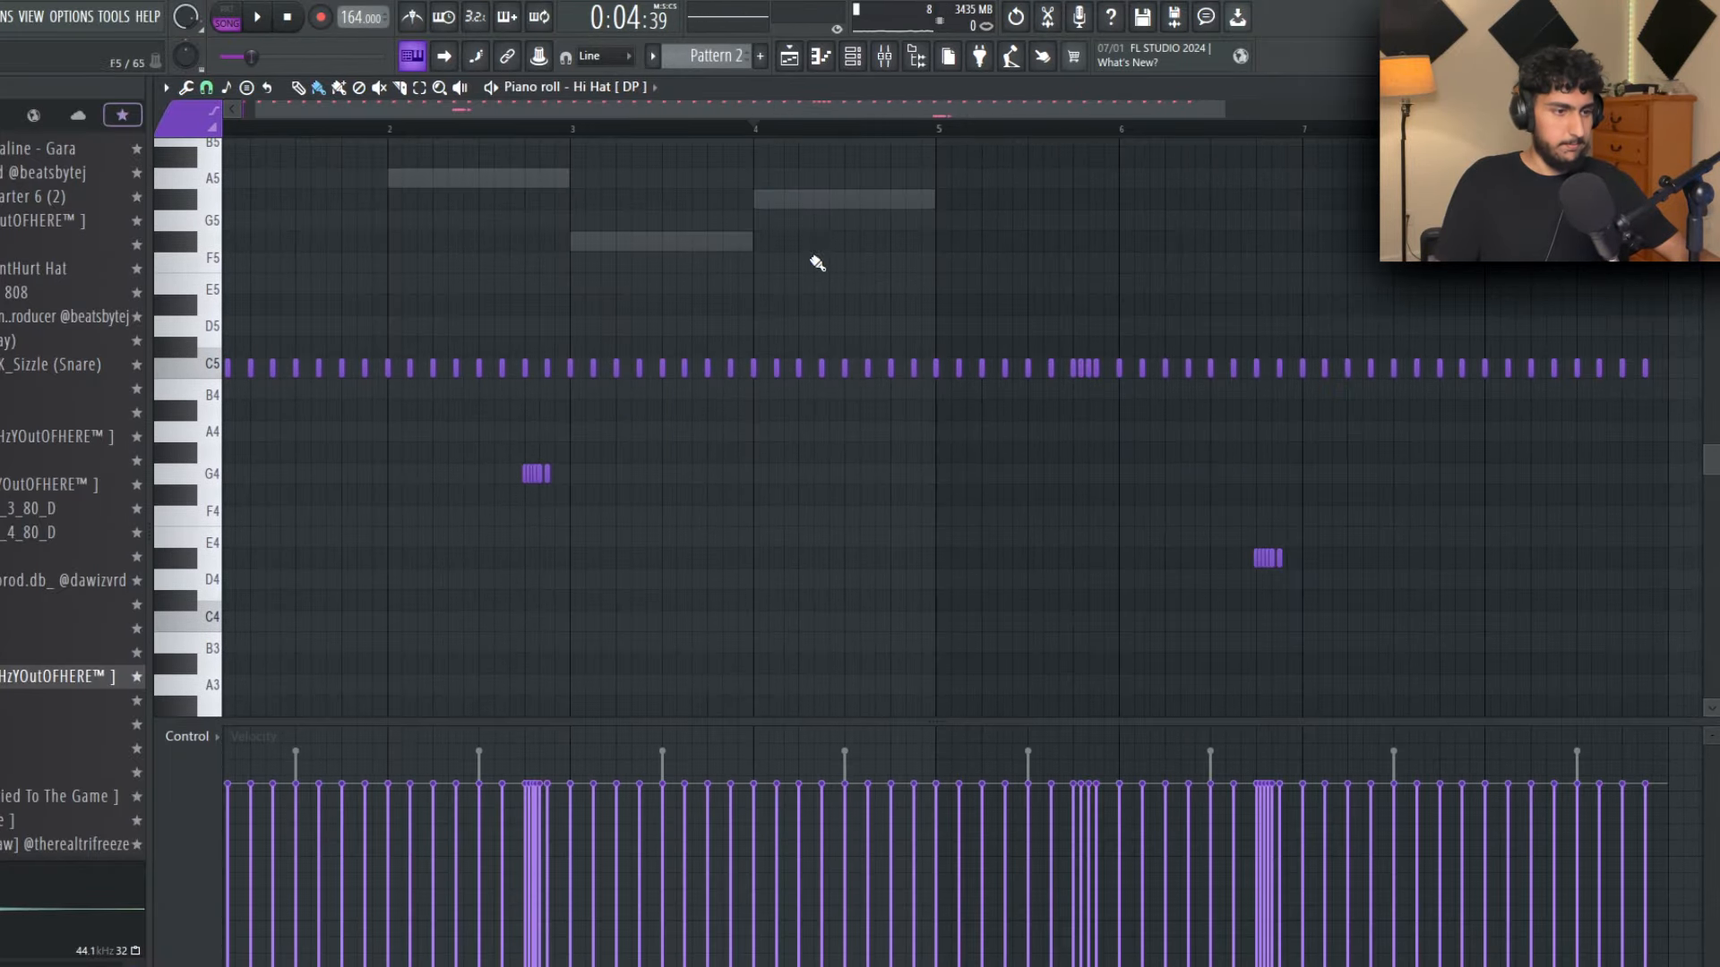
{"action": "scroll", "coordinate": [851, 278], "scroll_direction": "up", "scroll_amount": 4}
{"action": "scroll", "coordinate": [894, 294], "scroll_direction": "up", "scroll_amount": 1}
{"action": "left_click_drag", "start_coordinate": [824, 305], "coordinate": [894, 305]}
{"action": "key", "text": "space"}
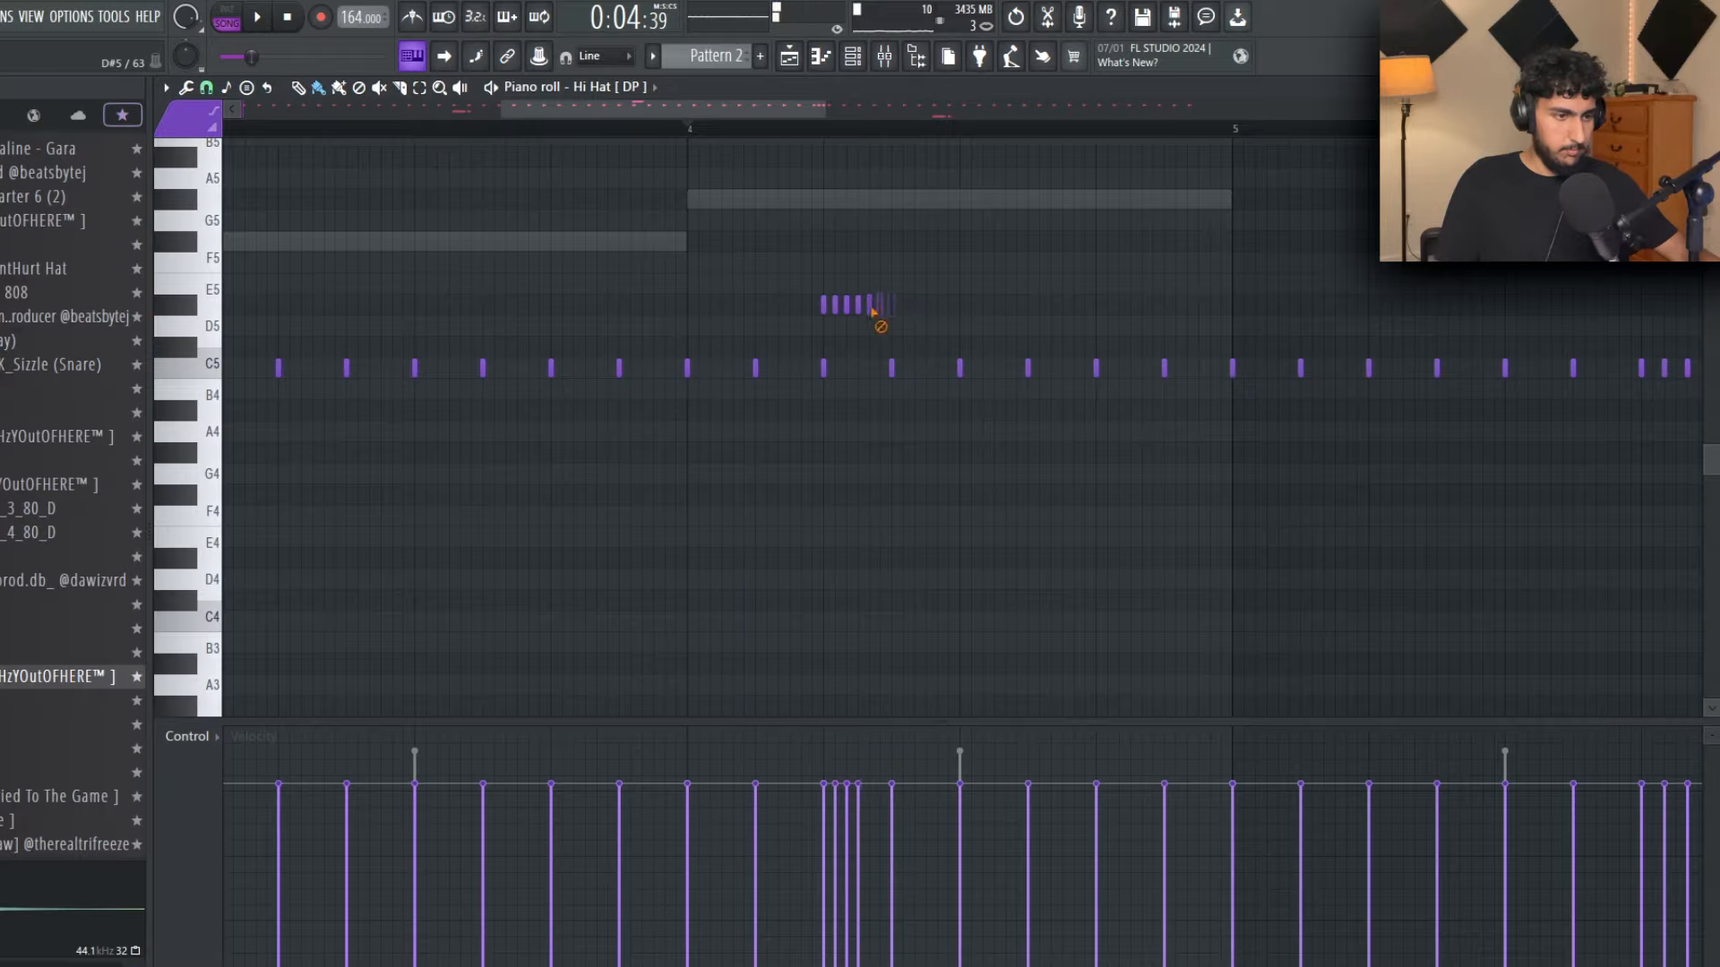
{"action": "scroll", "coordinate": [1057, 507], "scroll_direction": "up", "scroll_amount": 3}
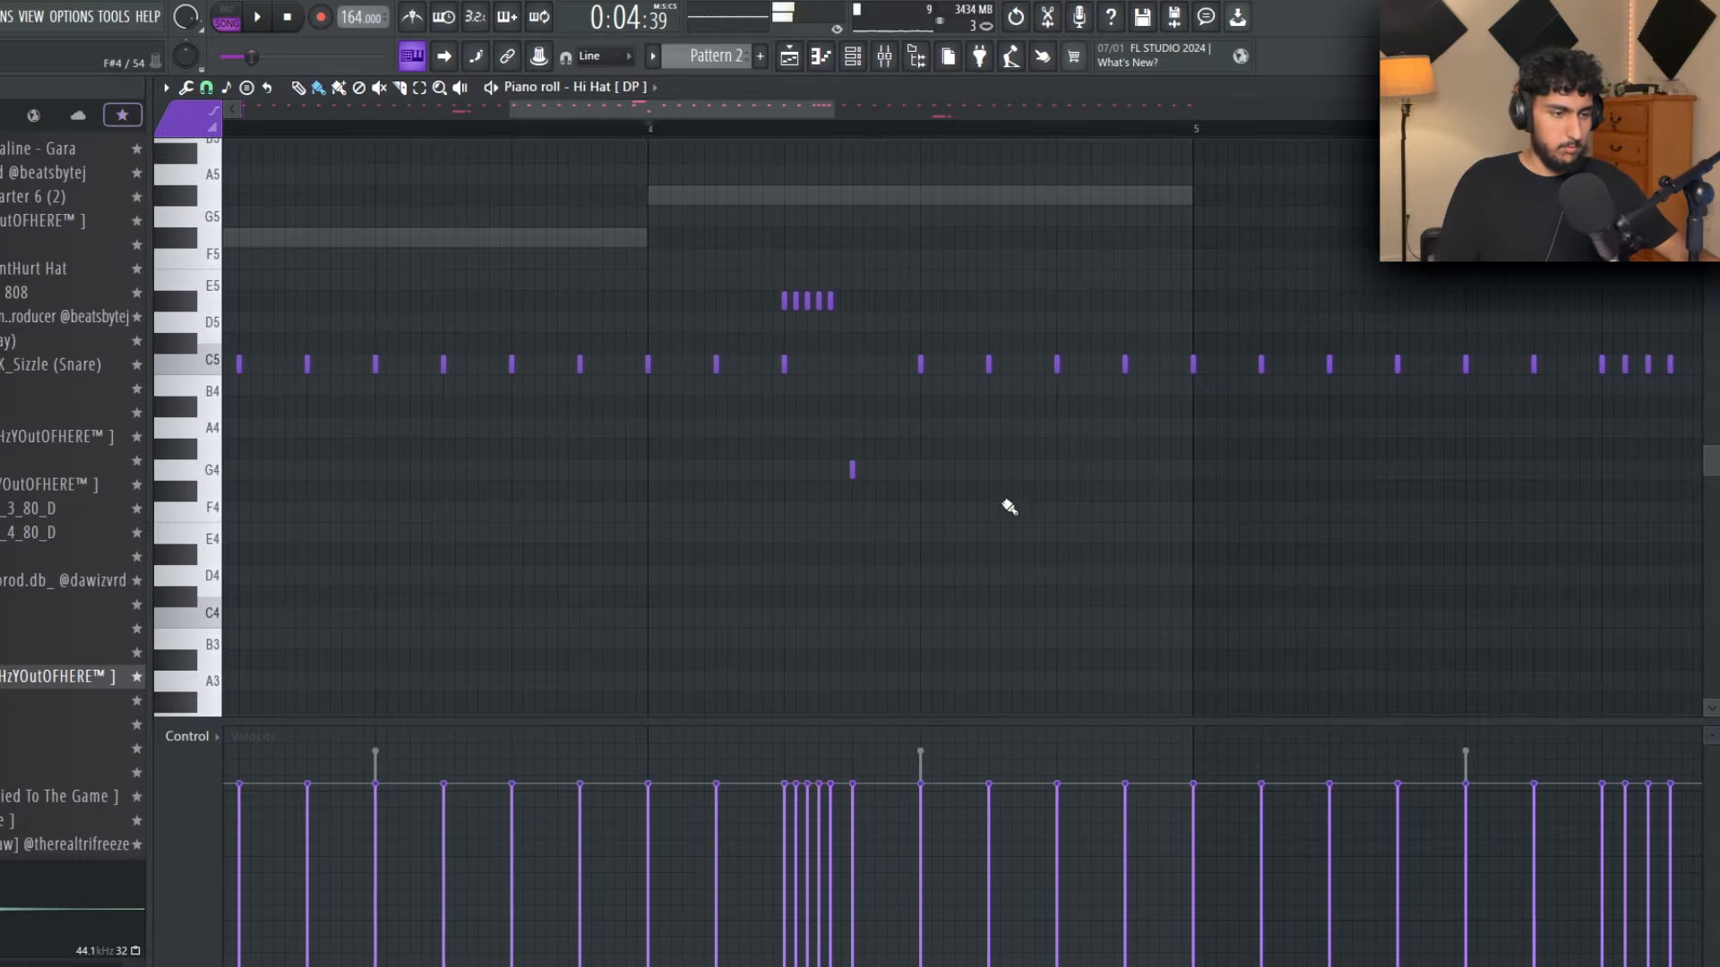
Step: Add a four-note E4 hi-hat roll and an F#4 hit from the middle of bar 4, and ramp the bar's roll velocities
{"action": "mouse_move", "coordinate": [870, 533]}
{"action": "left_mouse_down"}
{"action": "mouse_move", "coordinate": [956, 533]}
{"action": "mouse_move", "coordinate": [997, 491]}
{"action": "left_mouse_up"}
{"action": "left_click", "coordinate": [1020, 470]}
{"action": "key", "text": "space"}
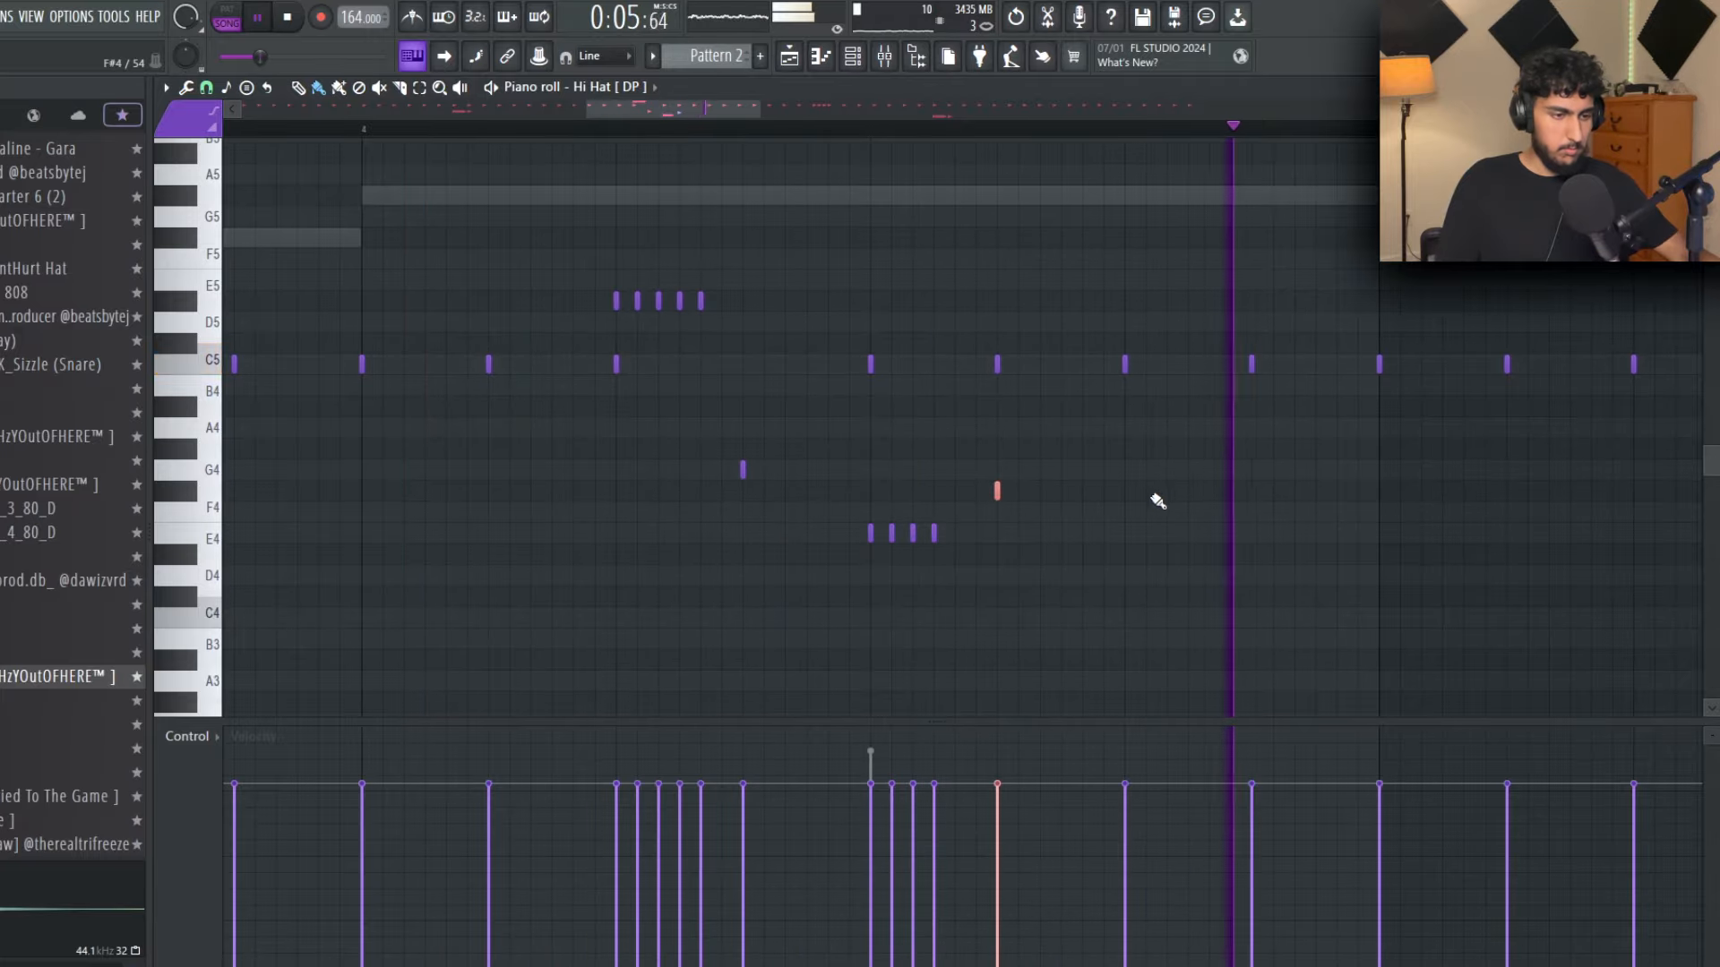
{"action": "scroll", "coordinate": [1156, 499], "scroll_direction": "down", "scroll_amount": 3}
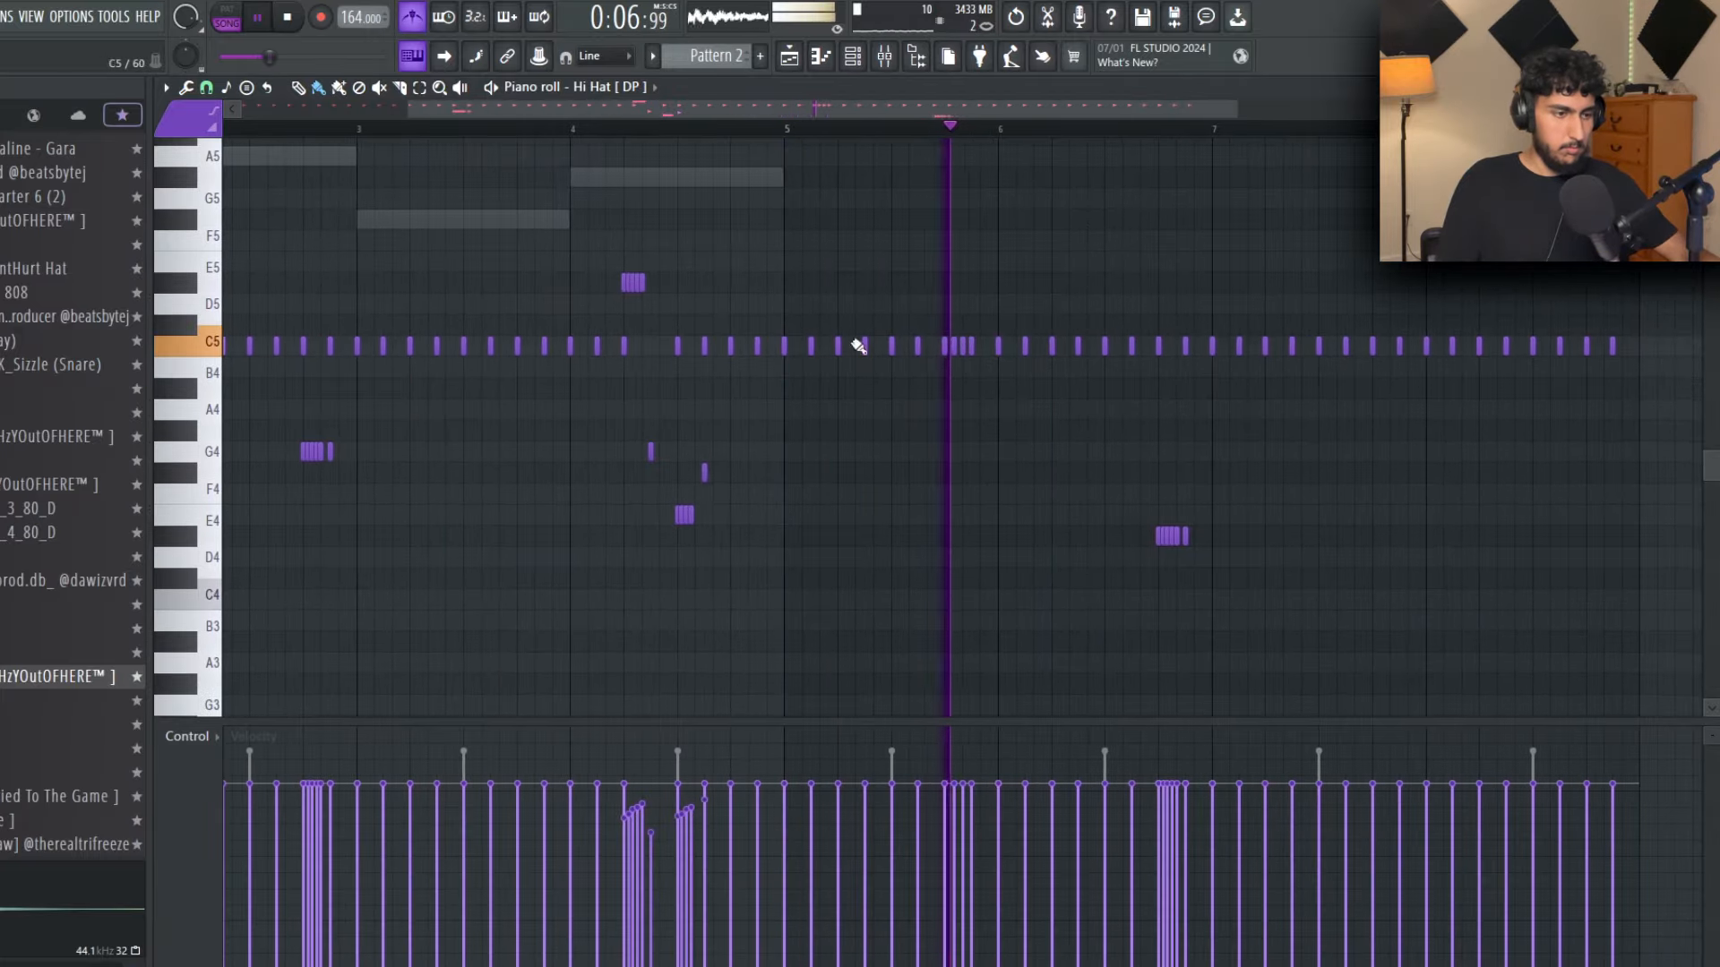
{"action": "left_click_drag", "start_coordinate": [717, 533], "coordinate": [1439, 300]}
{"action": "scroll", "coordinate": [1439, 300], "scroll_direction": "up", "scroll_amount": 2}
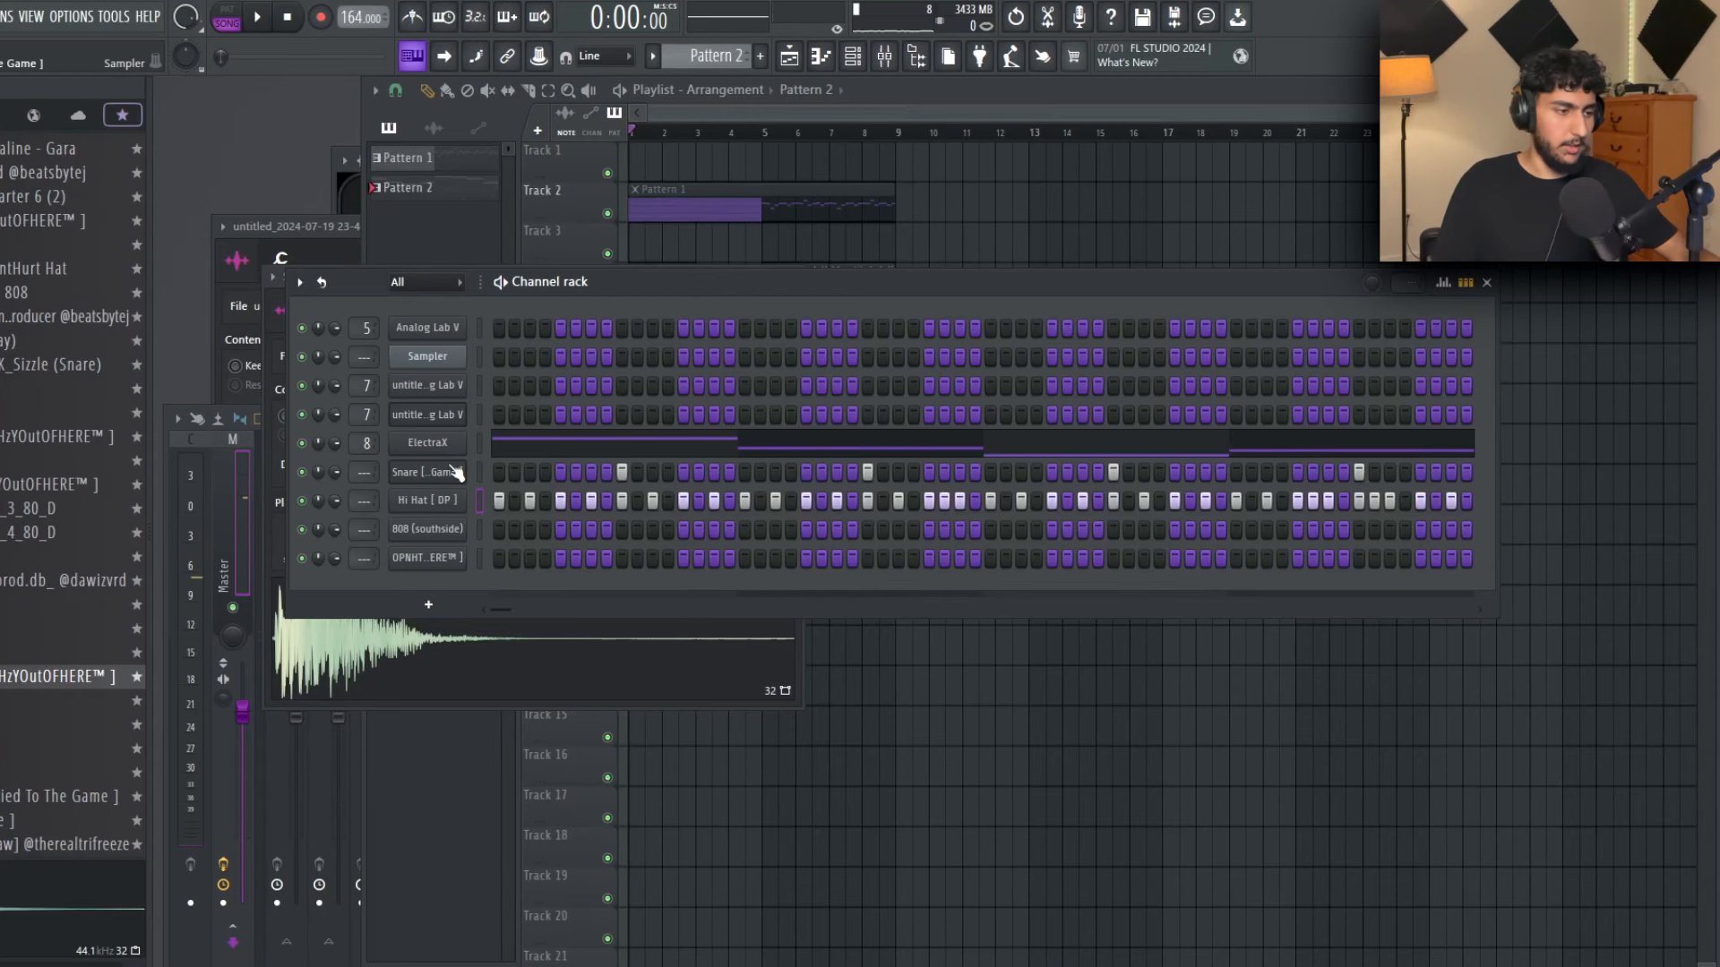
Step: In the 808 (southside) channel's piano roll, place a long C#5 note from the start of bar 1
{"action": "left_click", "coordinate": [456, 472]}
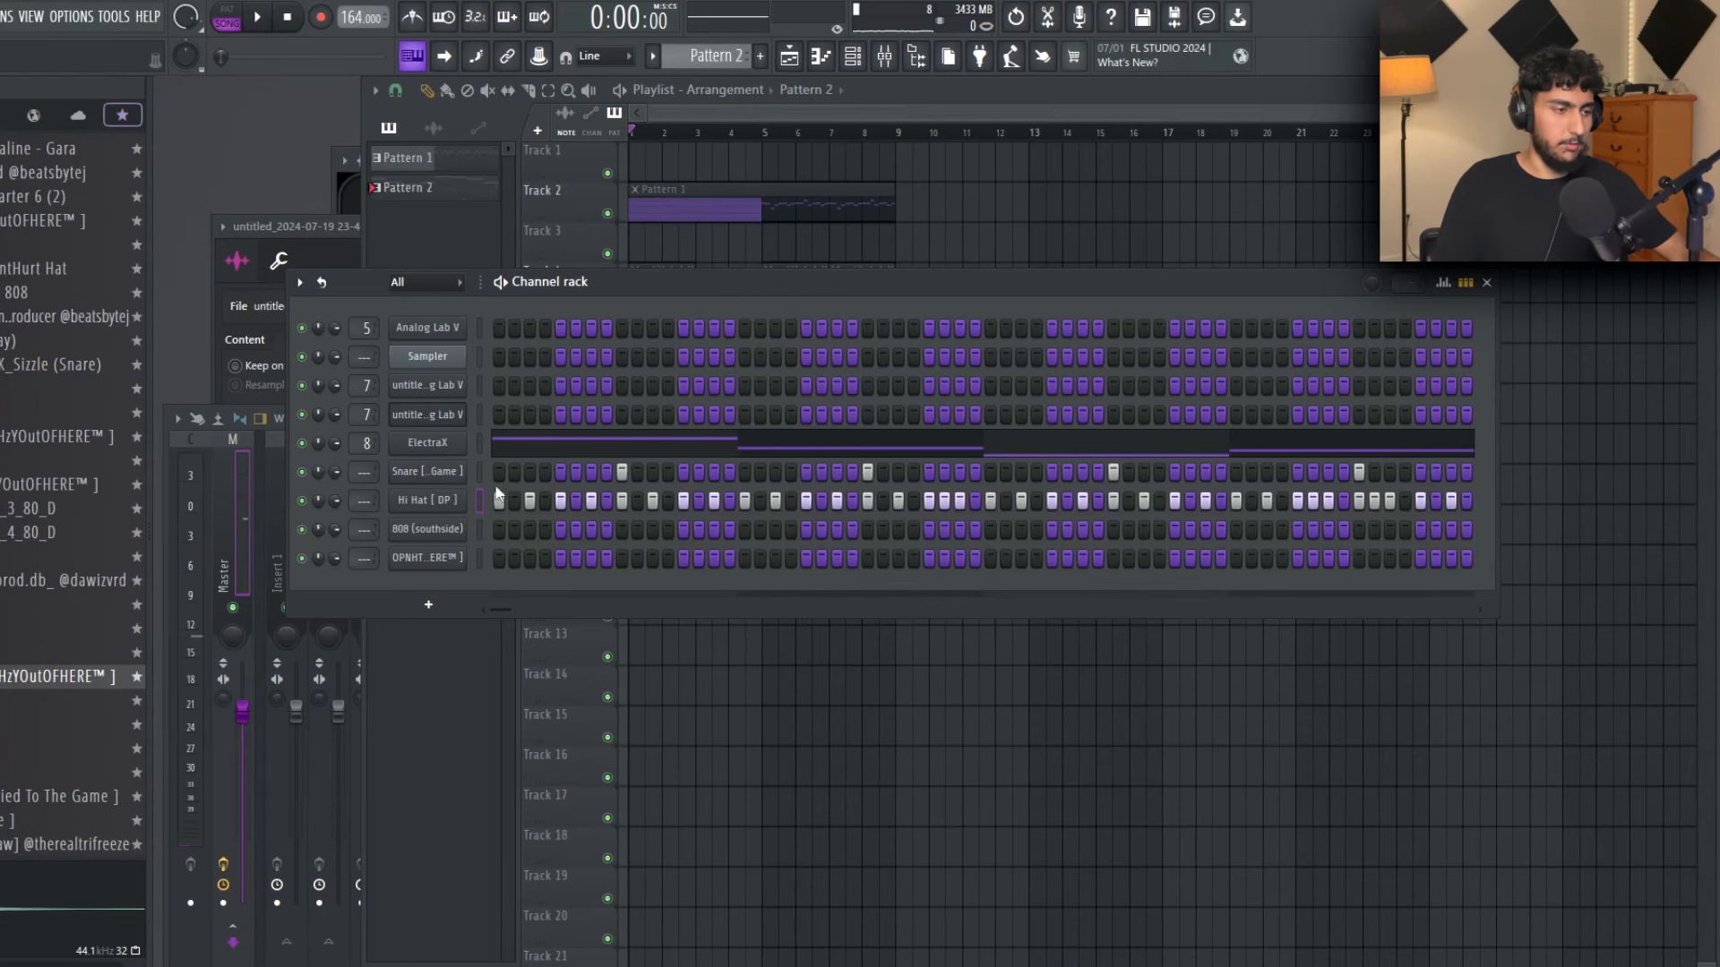
{"action": "right_click", "coordinate": [462, 530]}
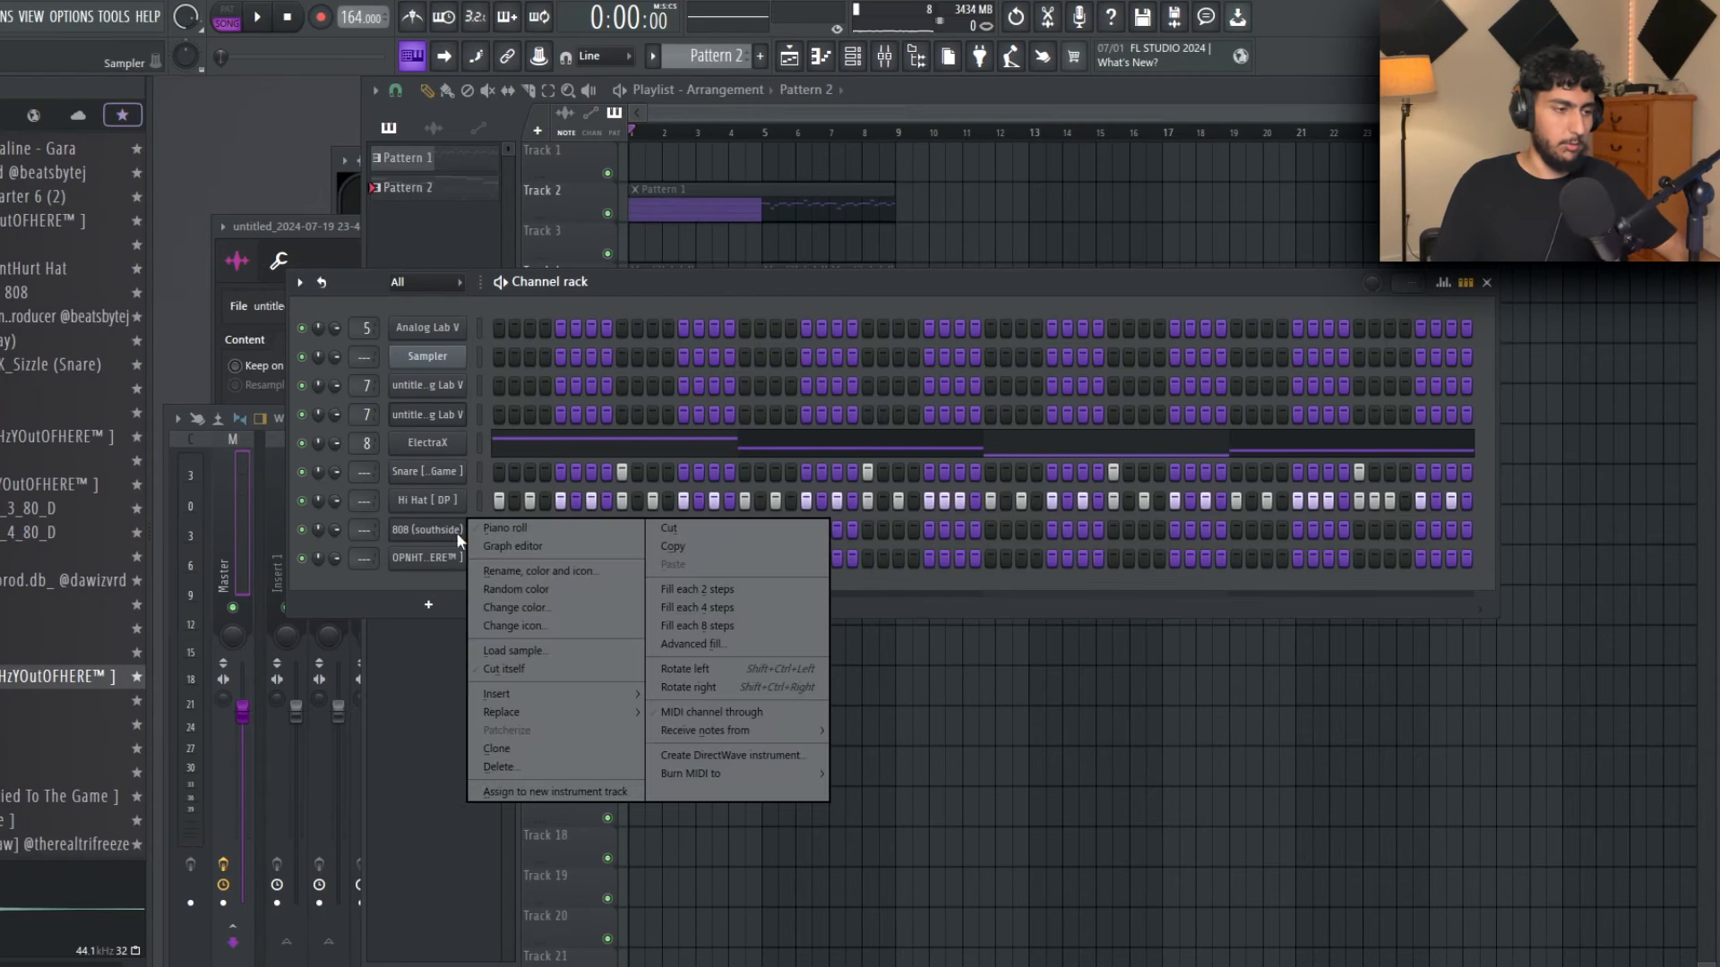
{"action": "left_click", "coordinate": [501, 527]}
{"action": "scroll", "coordinate": [528, 379], "scroll_direction": "up", "scroll_amount": 2}
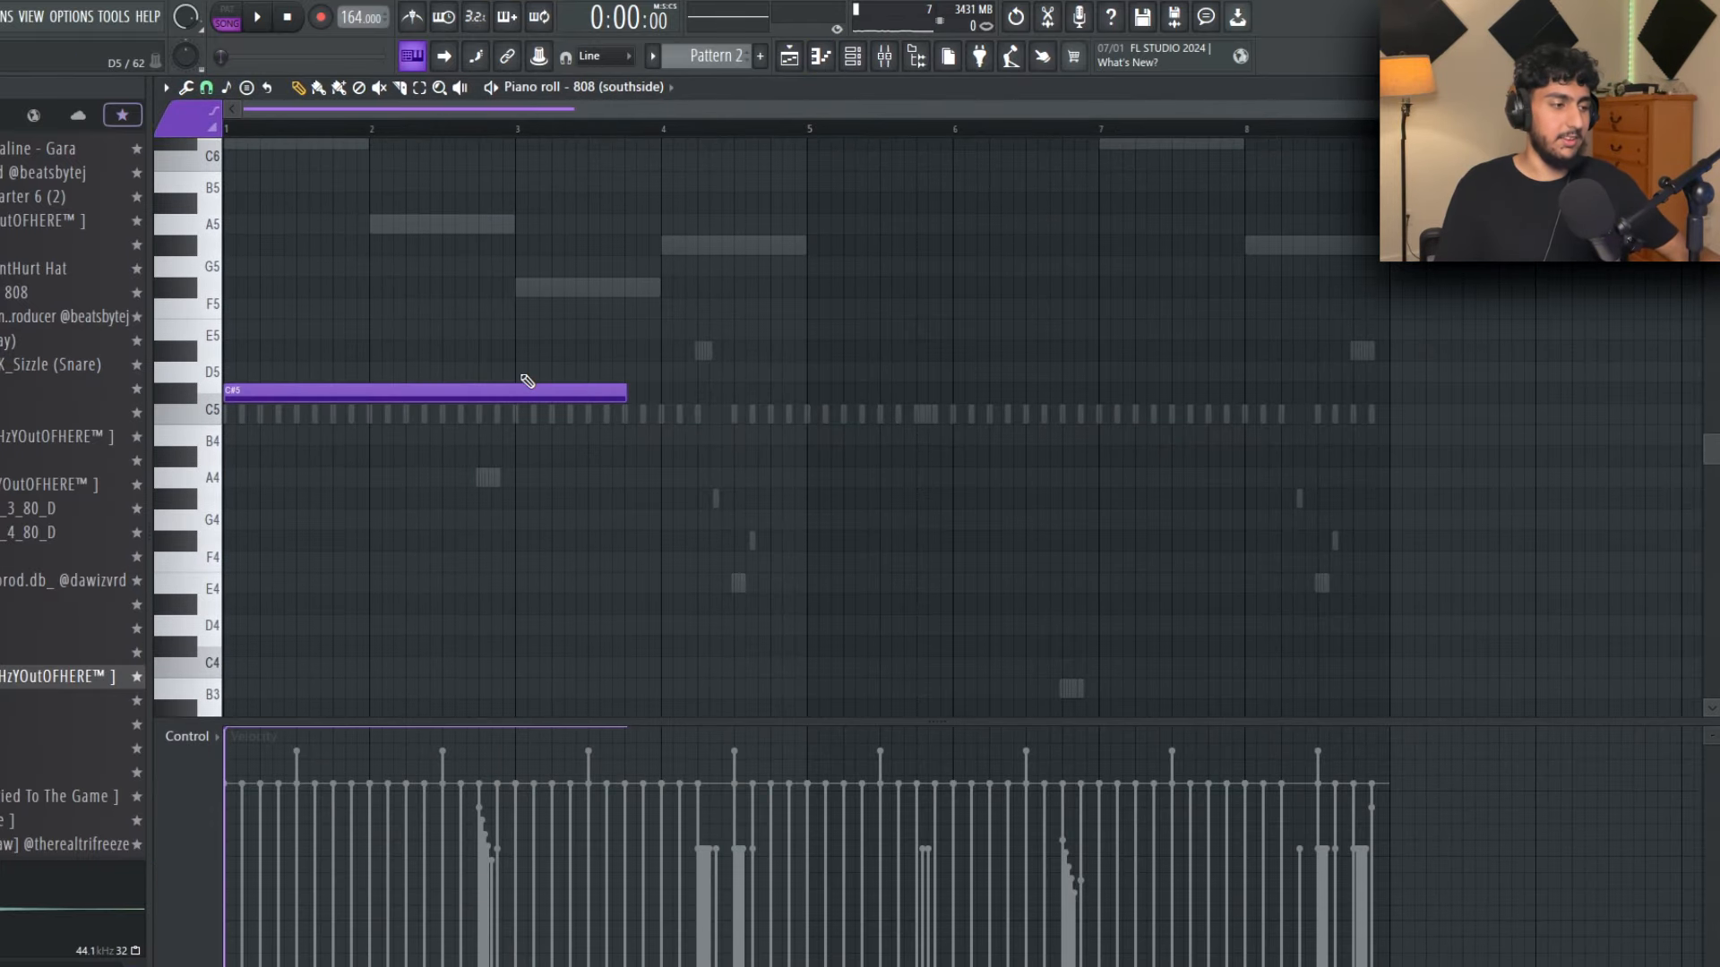
{"action": "left_click", "coordinate": [411, 391]}
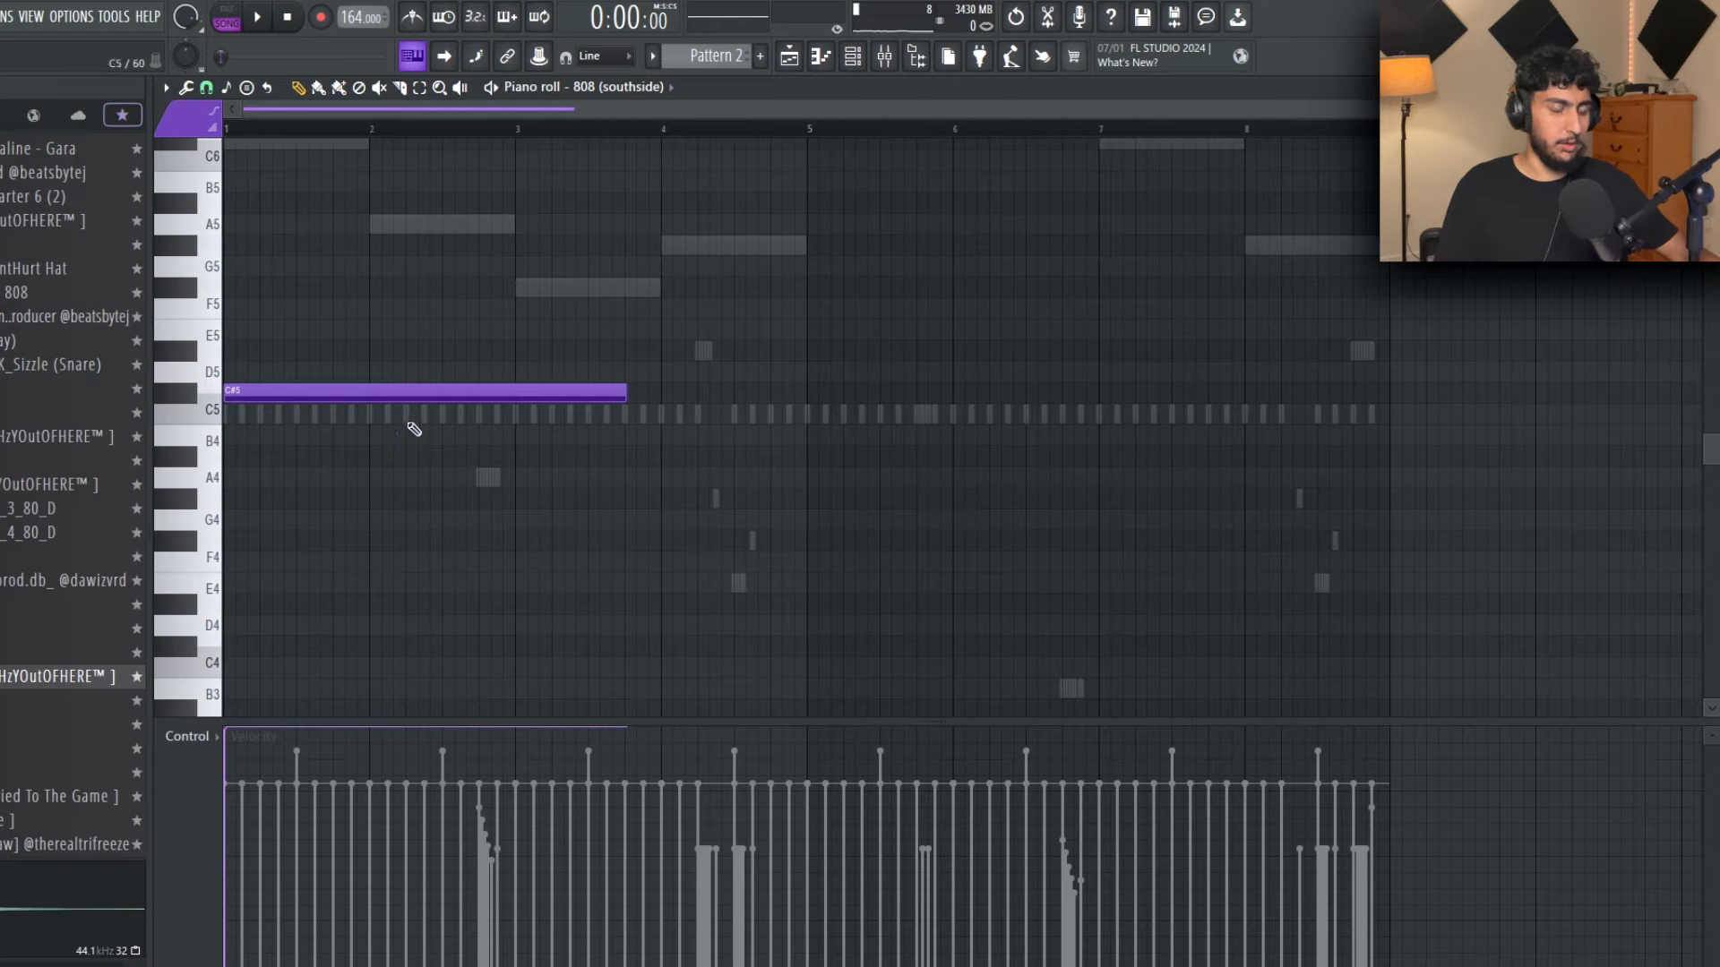
{"action": "left_click_drag", "start_coordinate": [612, 465], "coordinate": [448, 389], "text": "ctrl"}
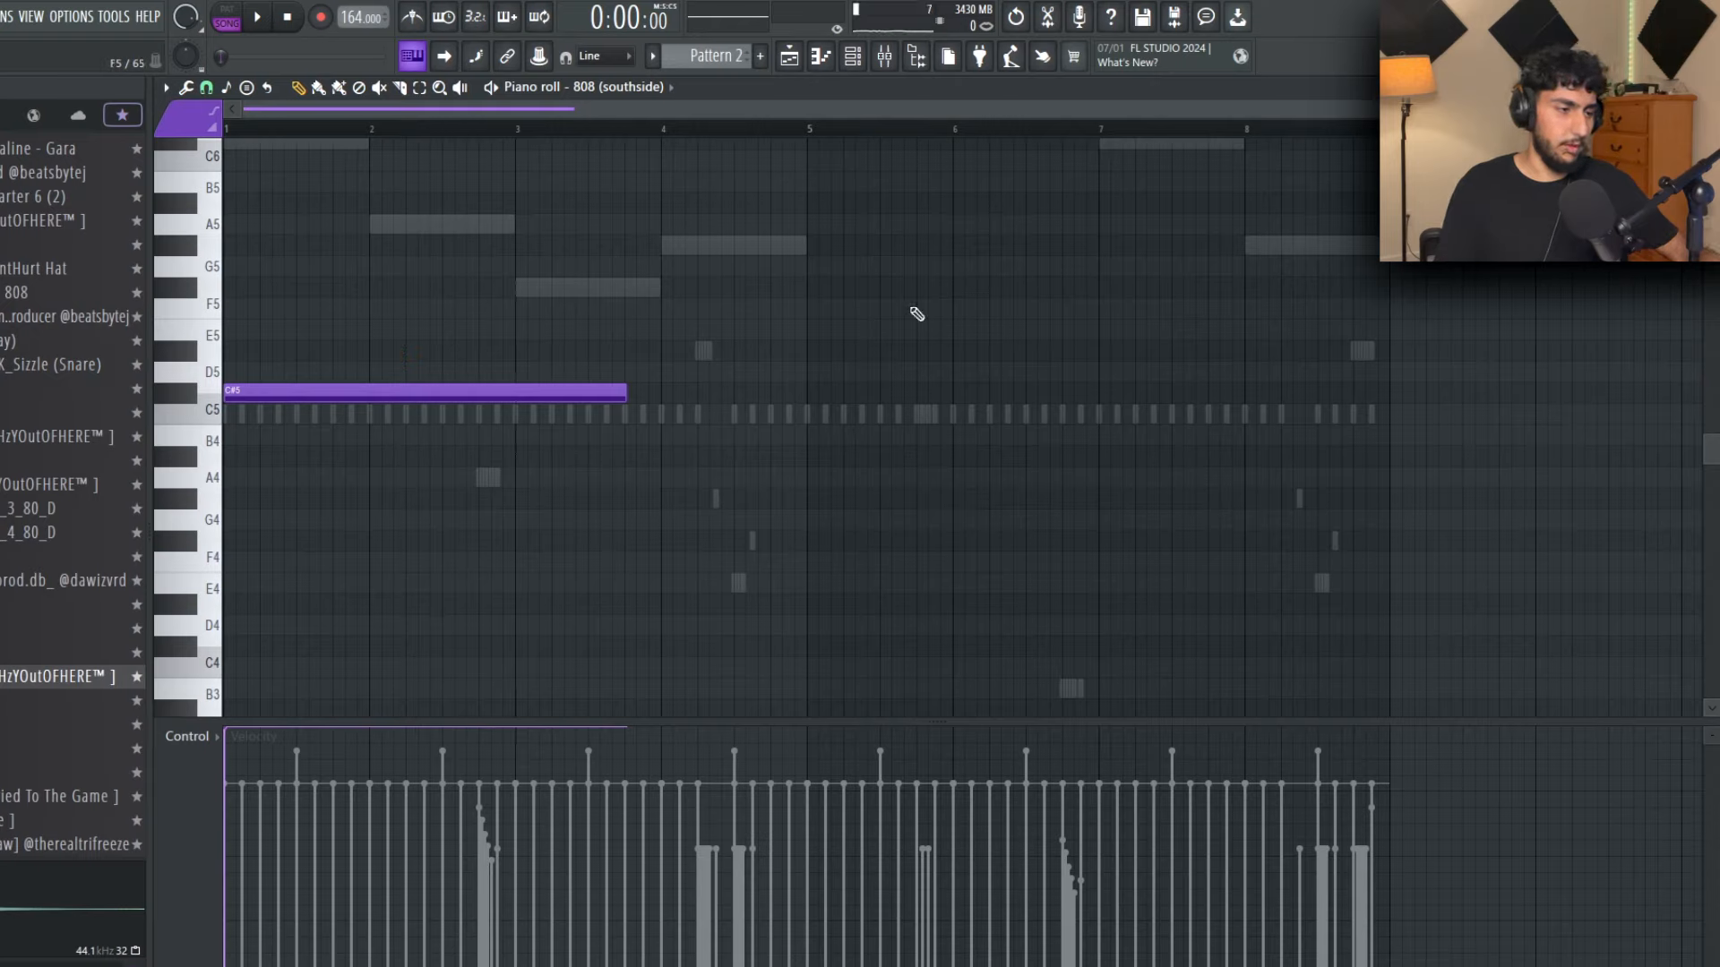
Step: Add six more C#5 notes behind the first so back-to-back 808 hits fill bars 1 to 4
{"action": "left_click", "coordinate": [489, 392]}
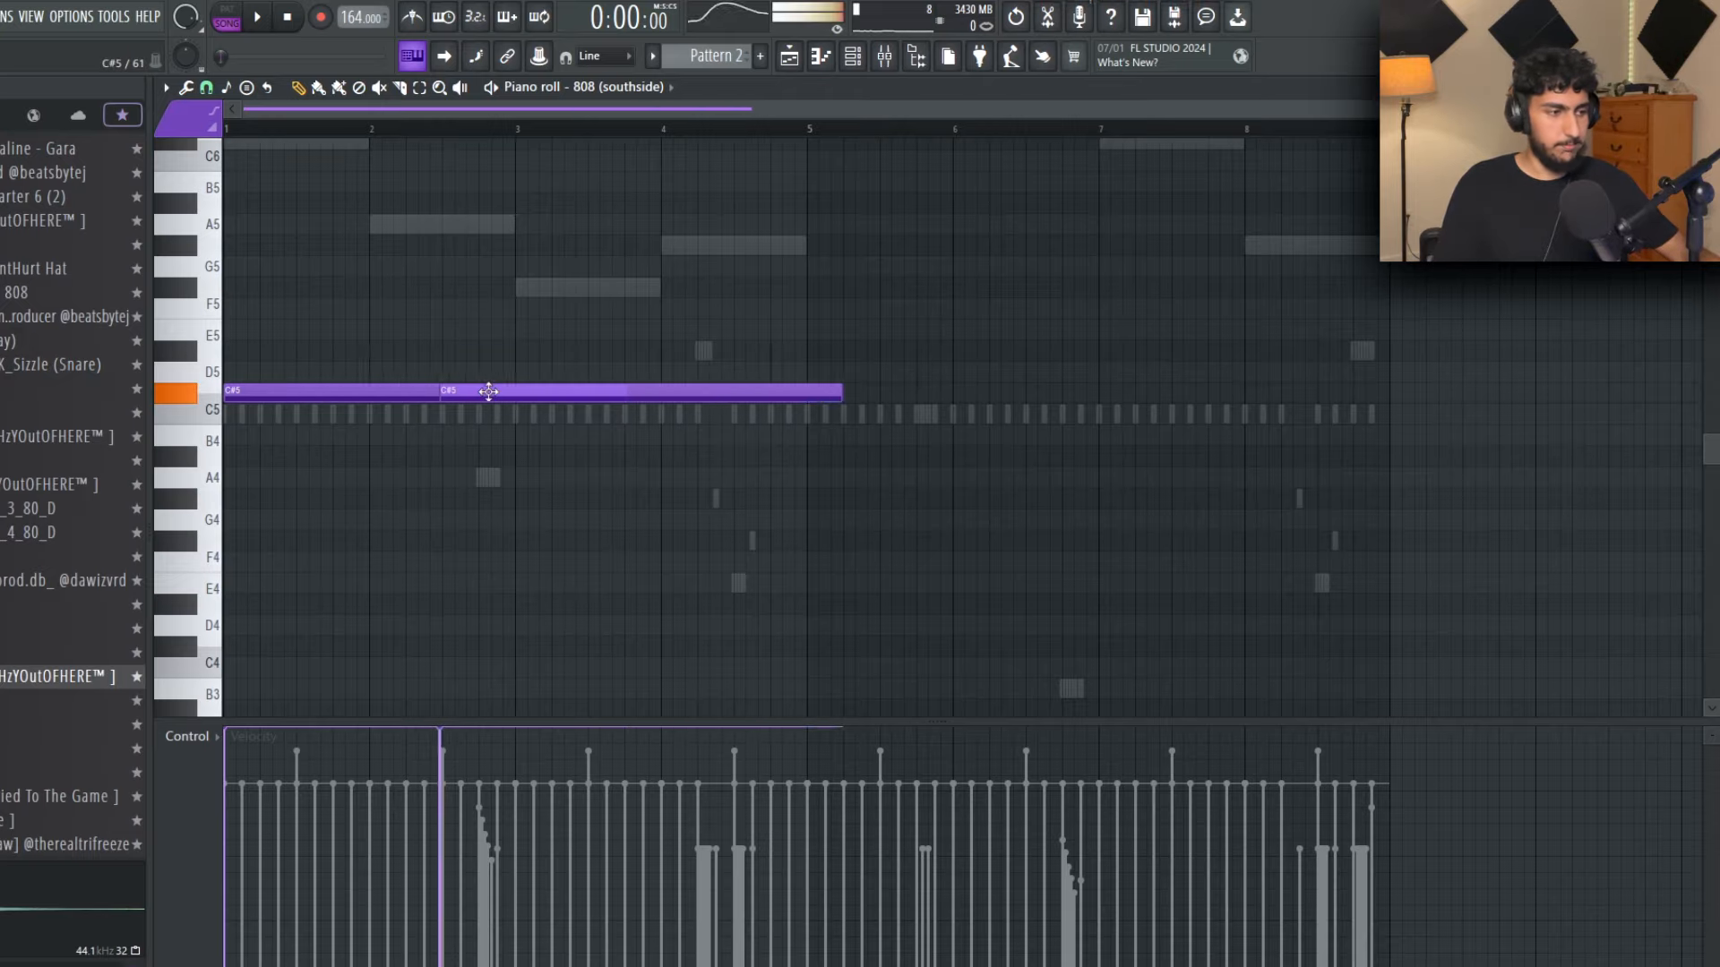
{"action": "key", "text": "space"}
{"action": "left_click", "coordinate": [207, 88]}
{"action": "left_click_drag", "start_coordinate": [394, 390], "coordinate": [1018, 394], "text": "shift"}
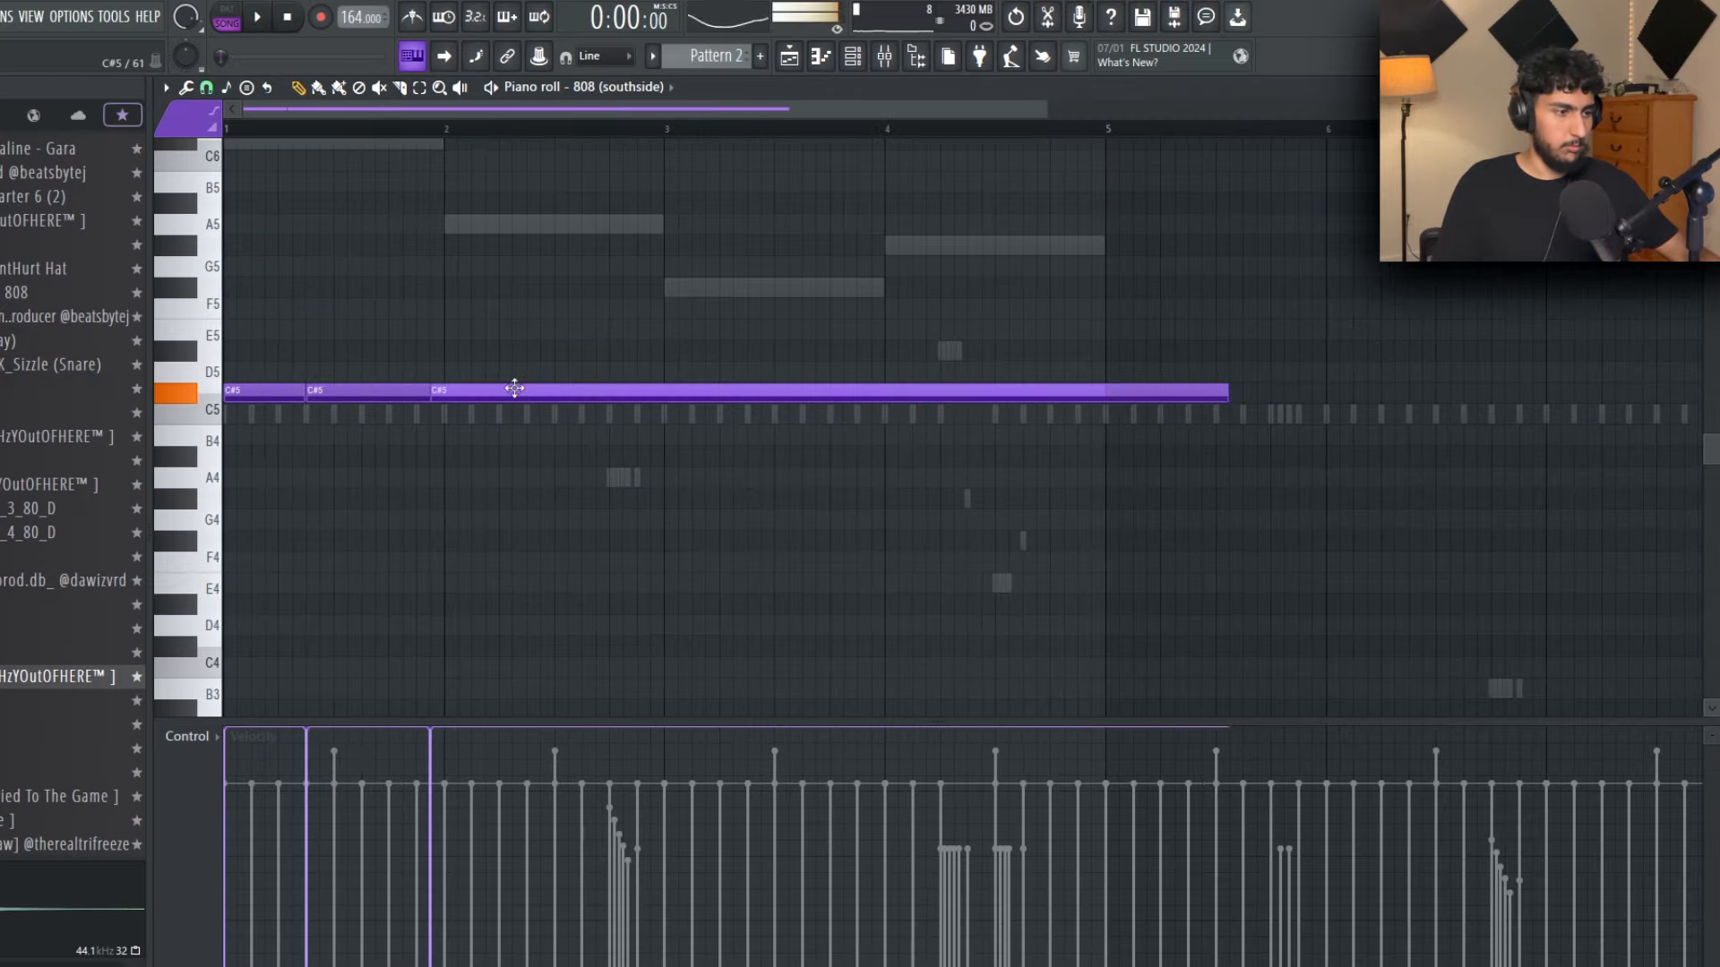
{"action": "key", "text": "space"}
{"action": "key", "text": "space"}
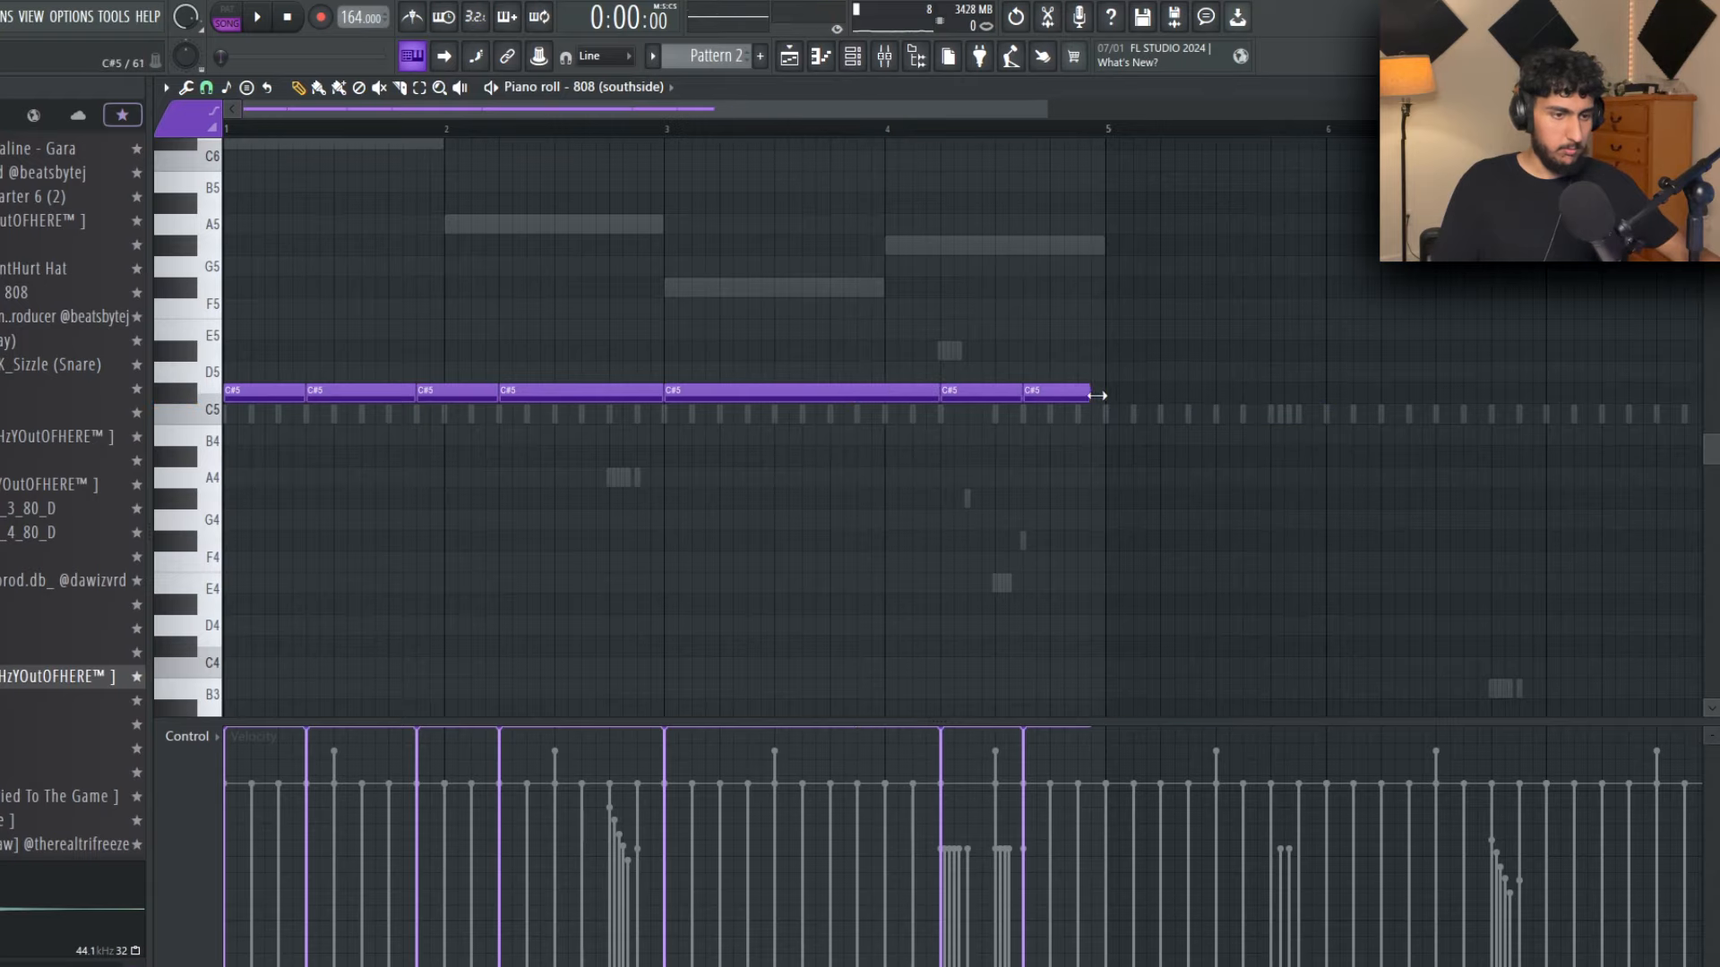
Step: Duplicate the four-bar 808 phrase into bars 5 to 8 and play it back
{"action": "scroll", "coordinate": [1111, 367], "scroll_direction": "down", "scroll_amount": 2}
{"action": "key", "text": "ctrl+a"}
{"action": "key", "text": "ctrl+b"}
{"action": "key", "text": "ctrl+z"}
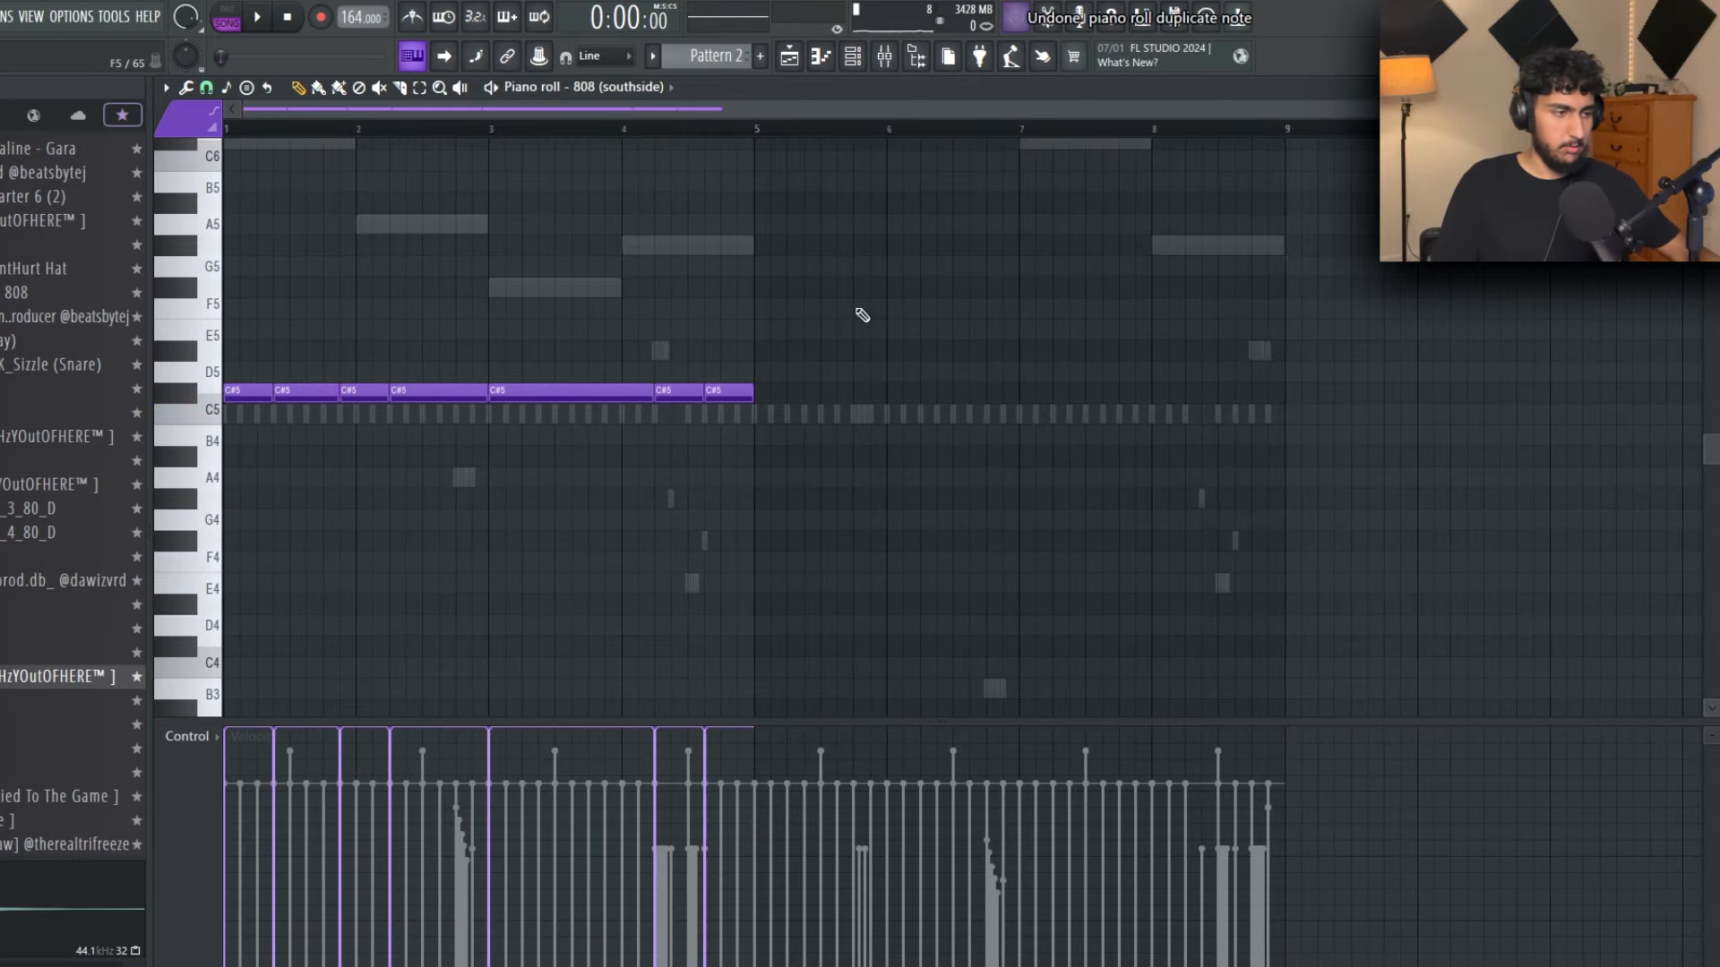
{"action": "key", "text": "ctrl+b"}
{"action": "key", "text": "space"}
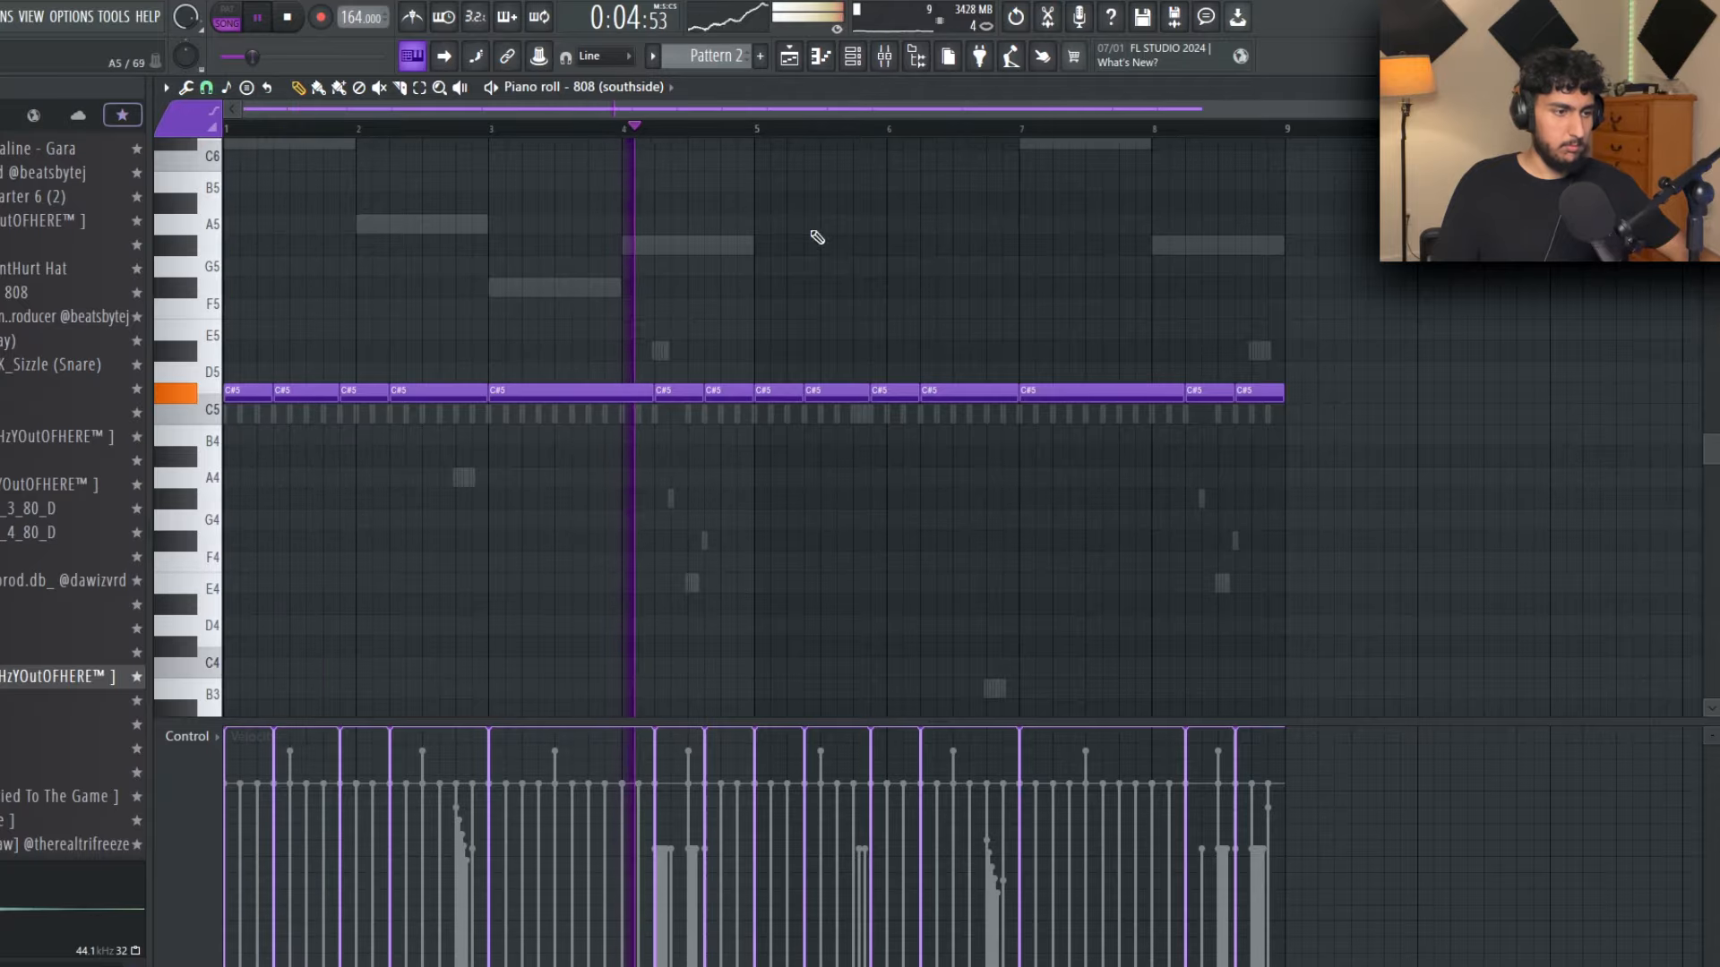
Step: Replace bar 5's 808 hits with one long C#5 note into bar 6, and add two shorter C#5 notes in bar 6's second half
{"action": "scroll", "coordinate": [817, 236], "scroll_direction": "up", "scroll_amount": 2}
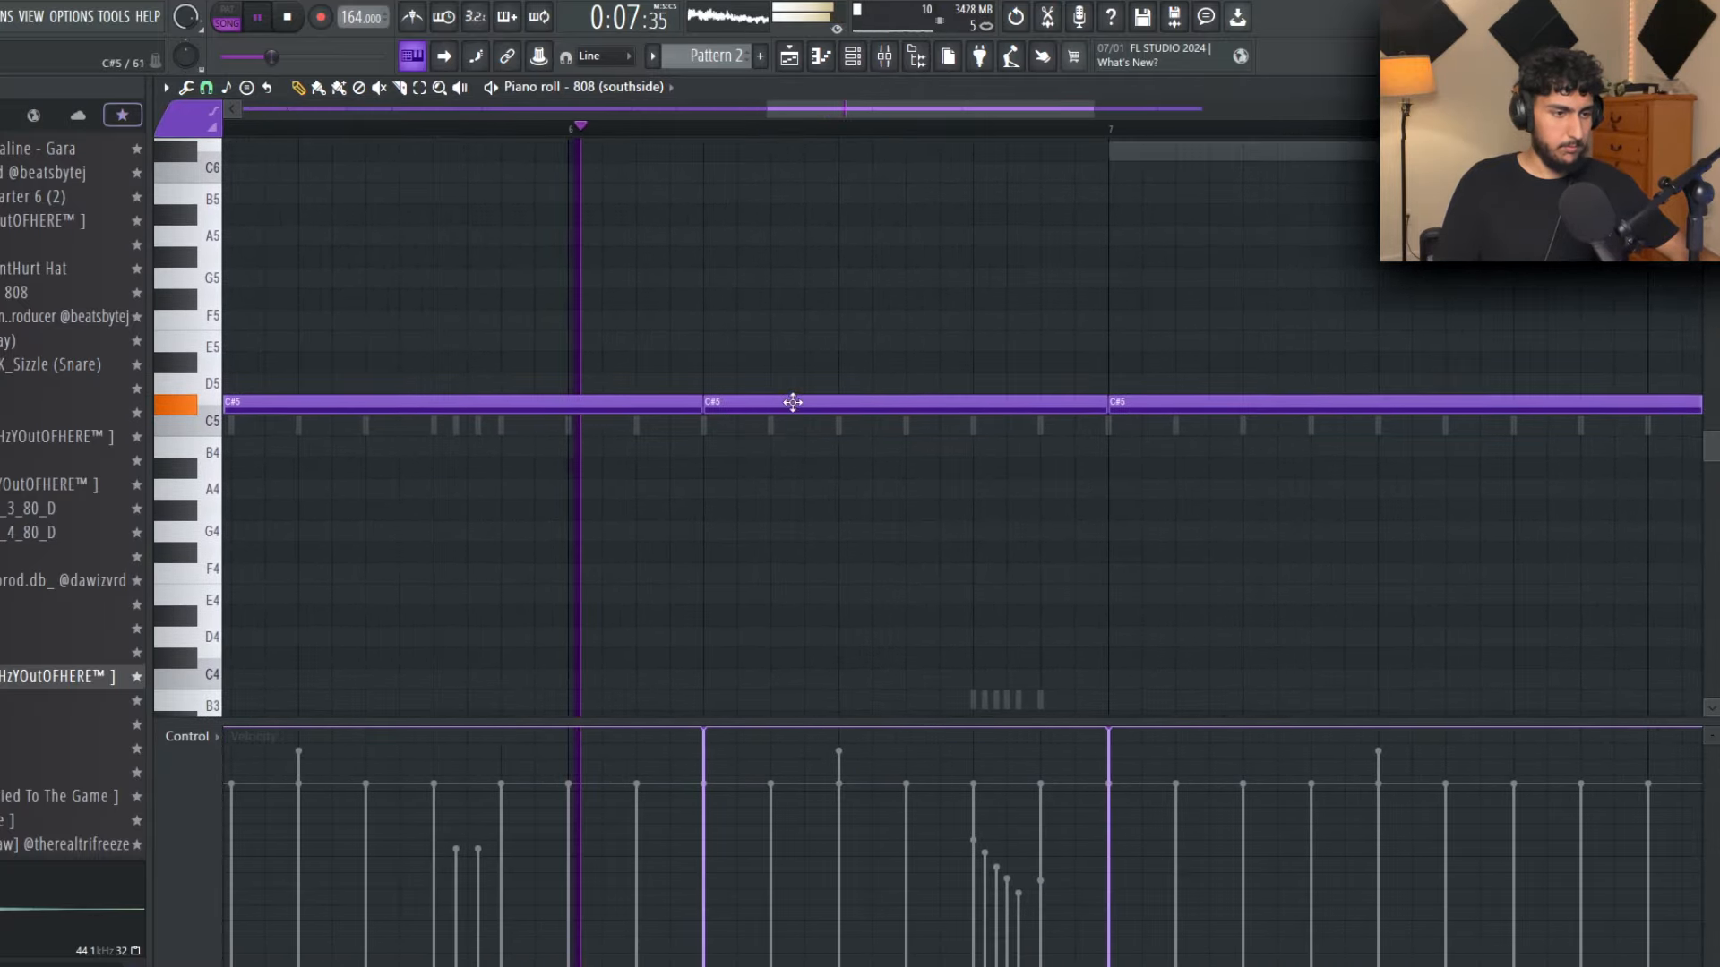
{"action": "left_click", "coordinate": [907, 402]}
{"action": "left_click", "coordinate": [1007, 403]}
{"action": "key", "text": "space"}
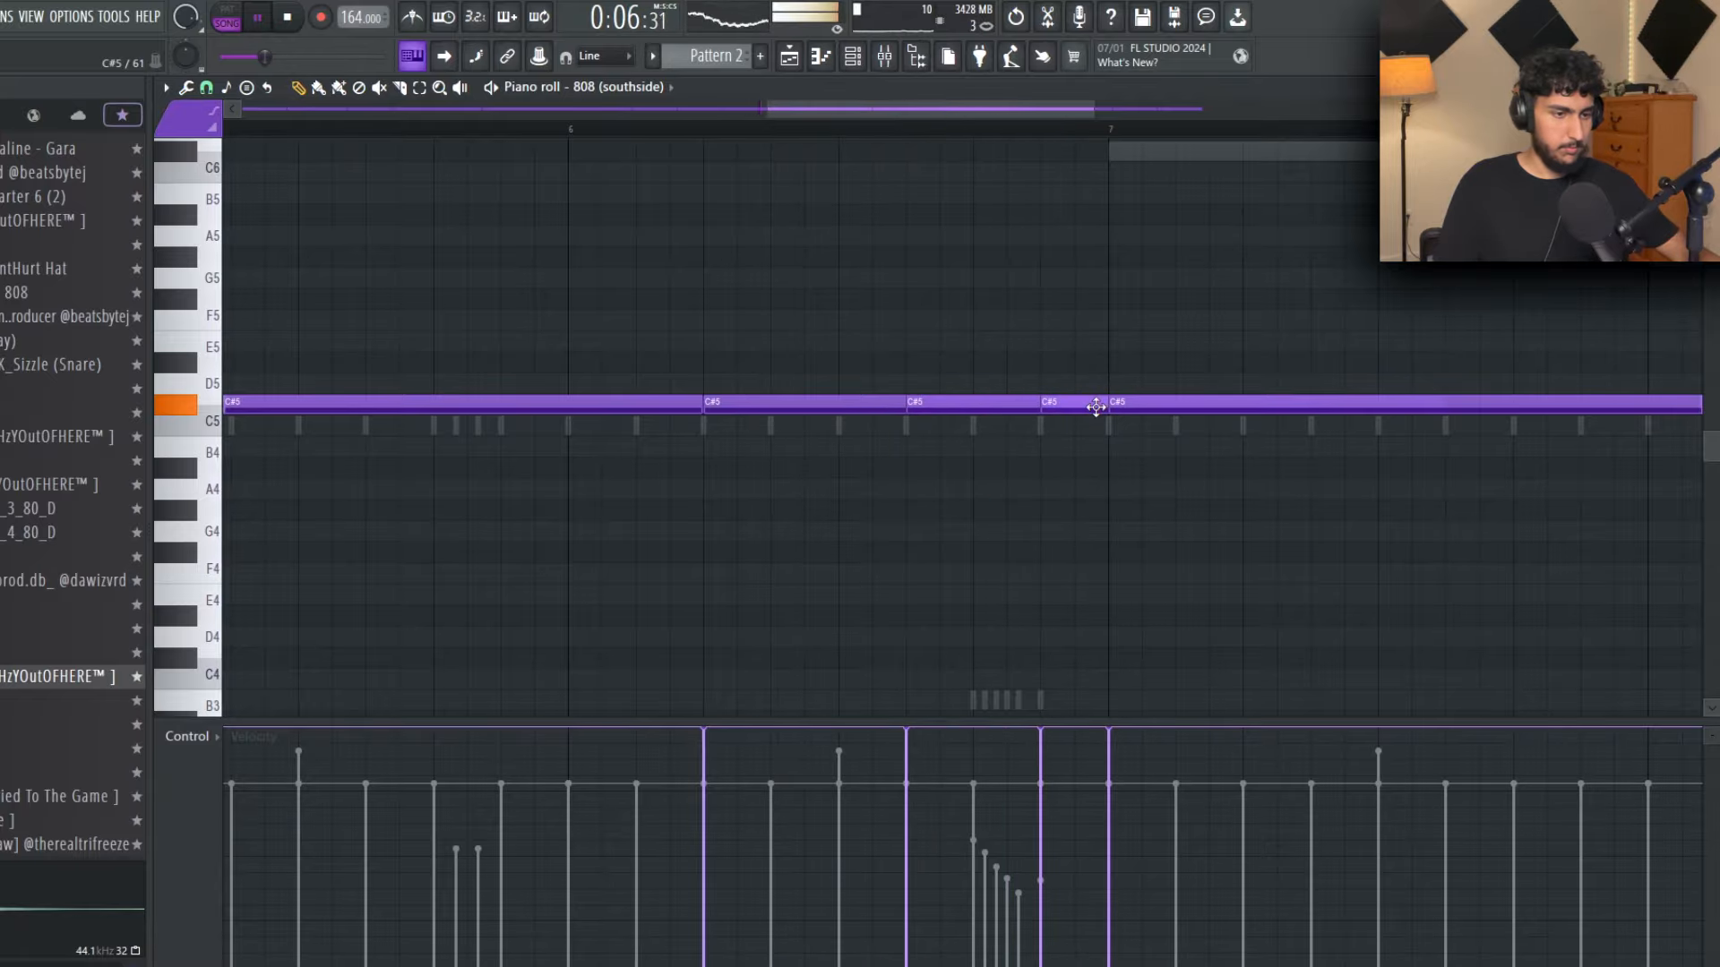
{"action": "scroll", "coordinate": [1171, 534], "scroll_direction": "down", "scroll_amount": 2}
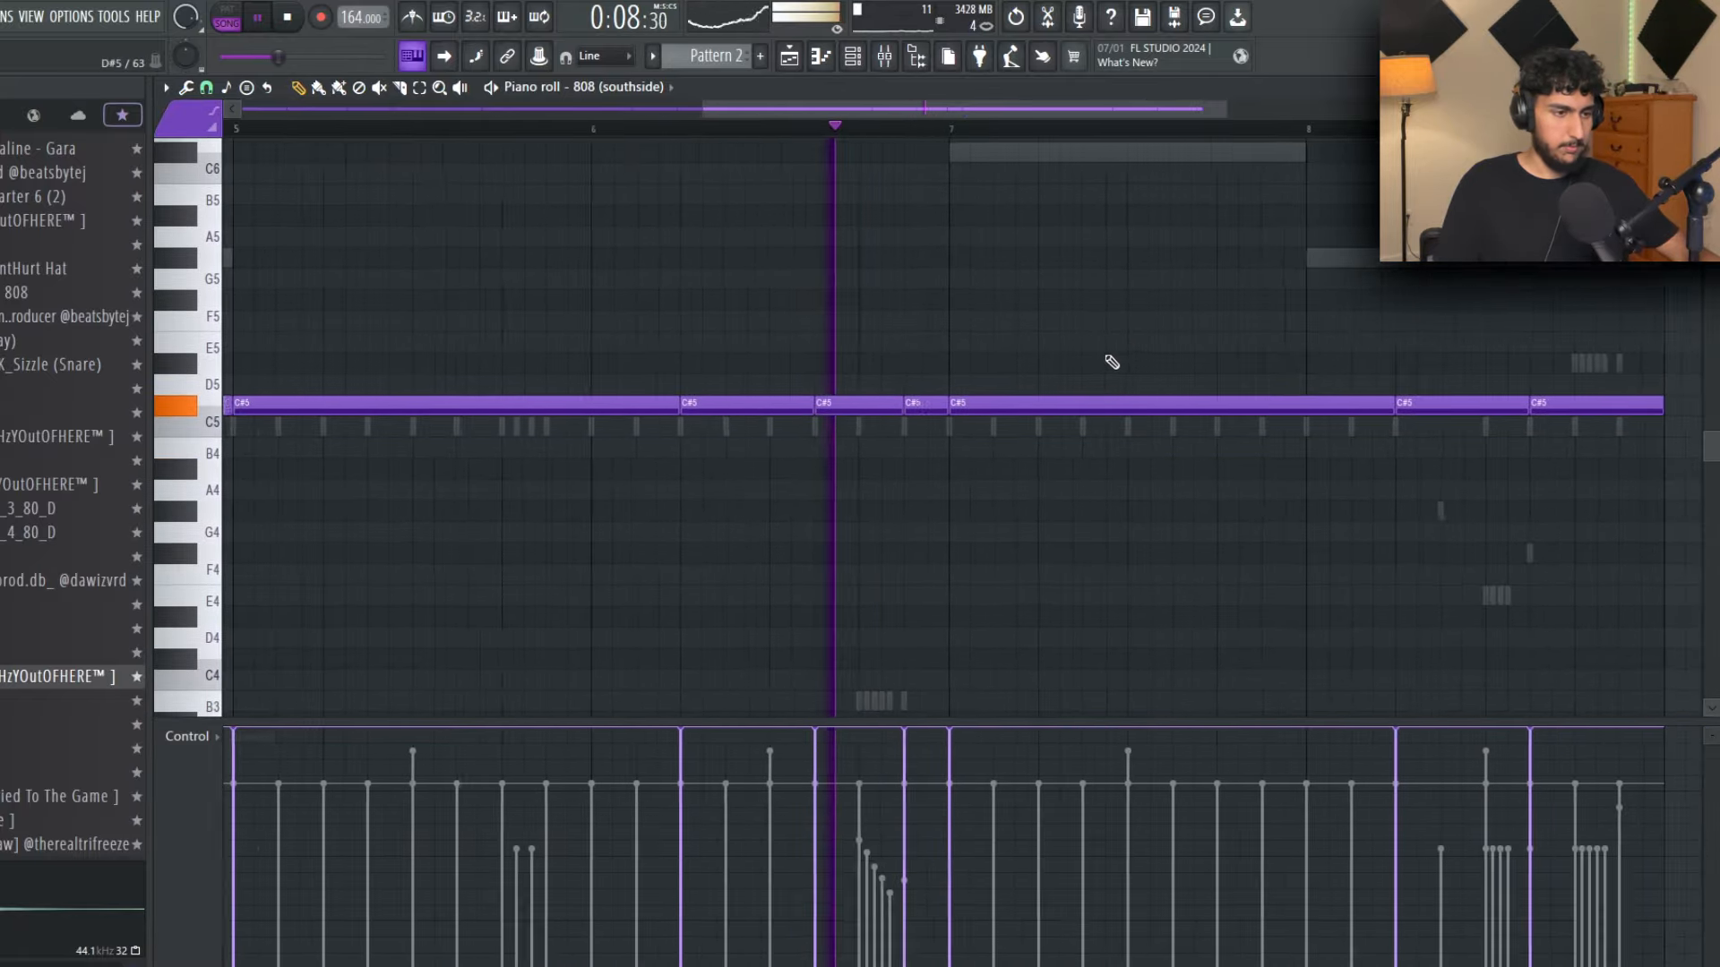
Step: Rework the last 808 notes in bar 8 into one C#6 note followed by two short, separated G#5 notes
{"action": "left_click_drag", "start_coordinate": [1225, 405], "coordinate": [1213, 262]}
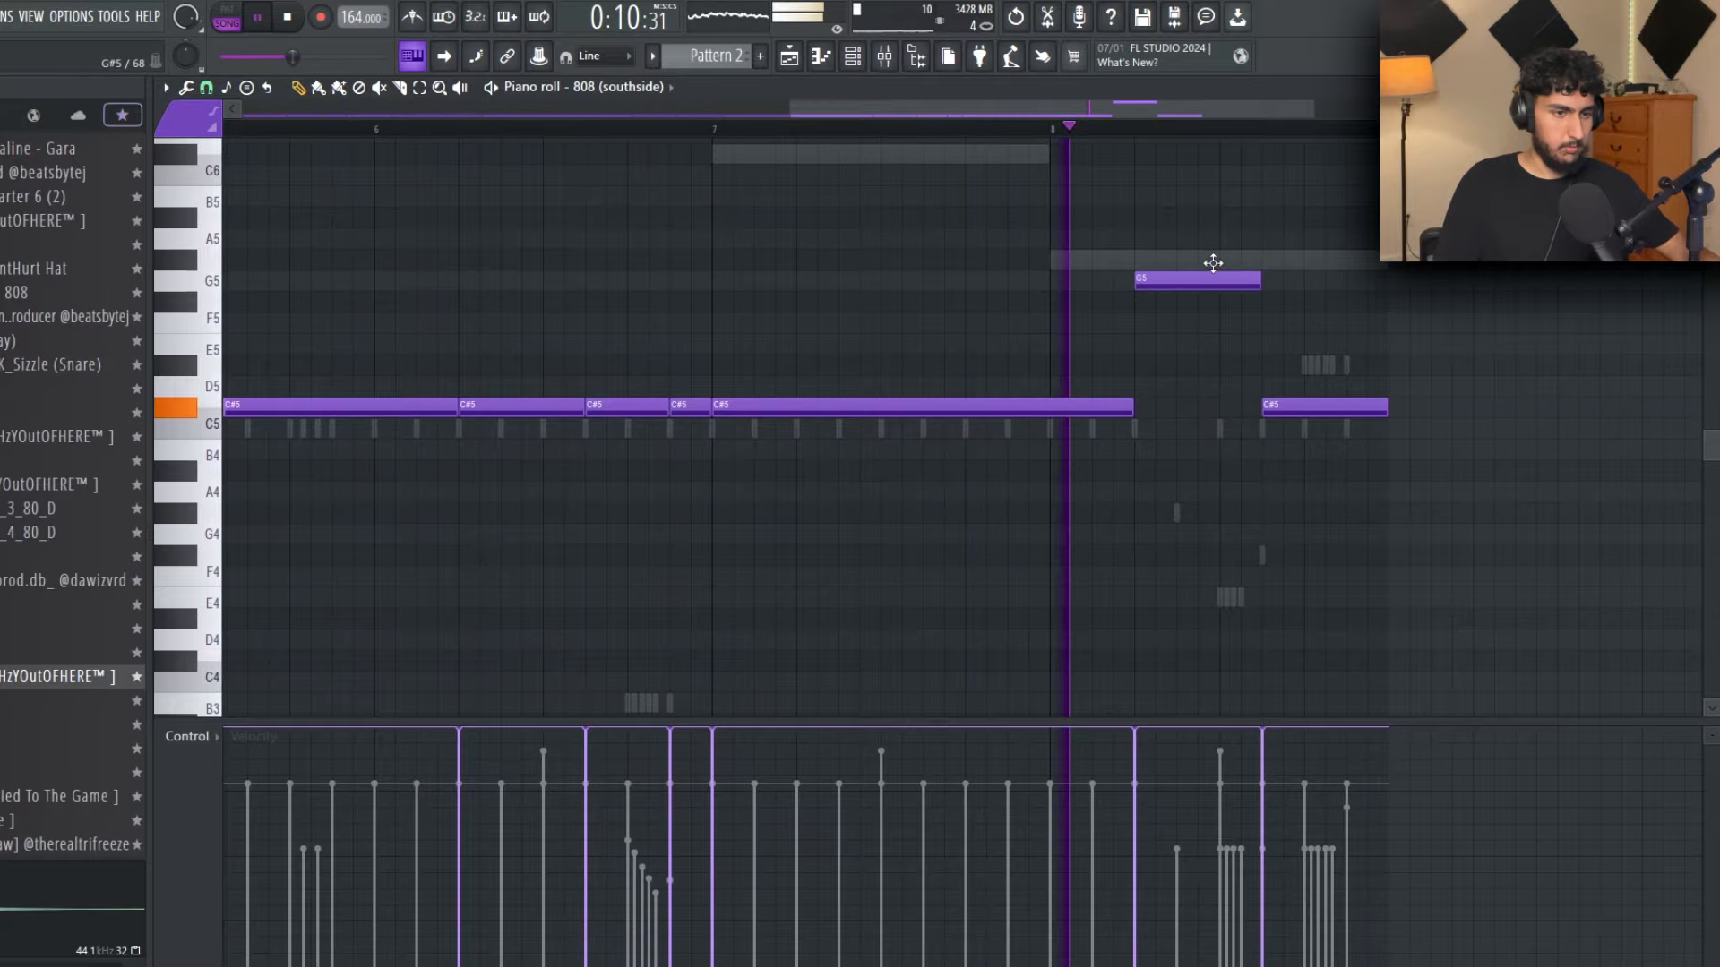
{"action": "left_click_drag", "start_coordinate": [1326, 405], "coordinate": [1332, 245]}
{"action": "key", "text": "space"}
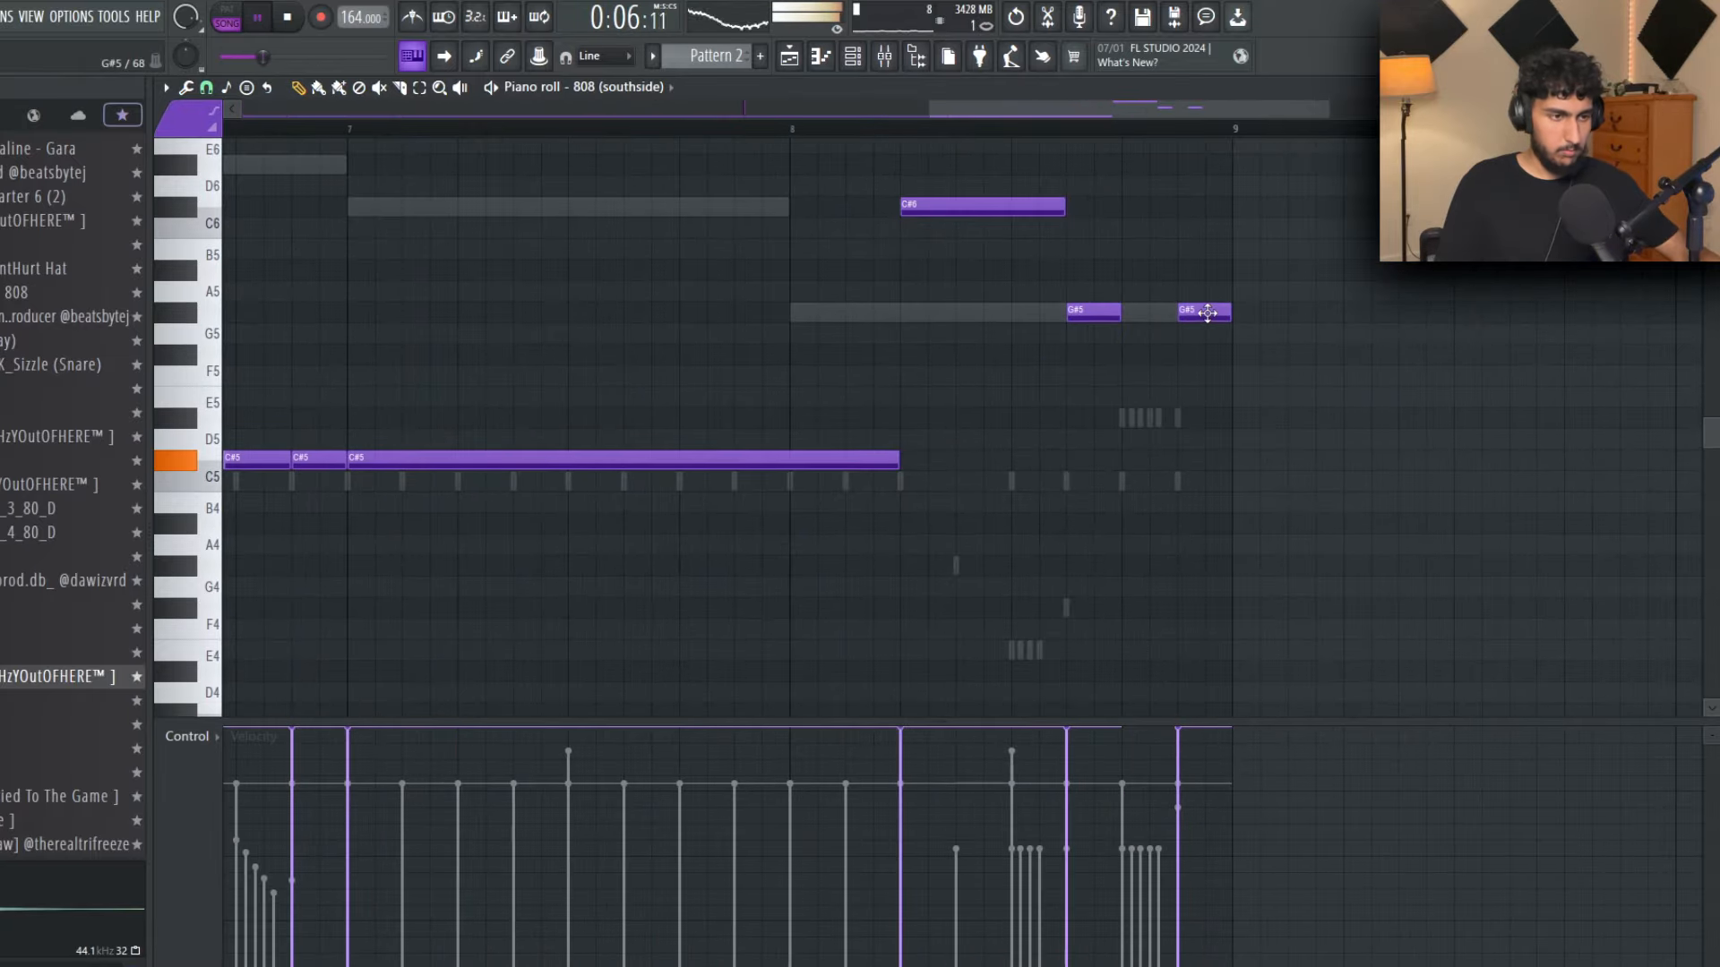
{"action": "scroll", "coordinate": [1146, 268], "scroll_direction": "down", "scroll_amount": 2}
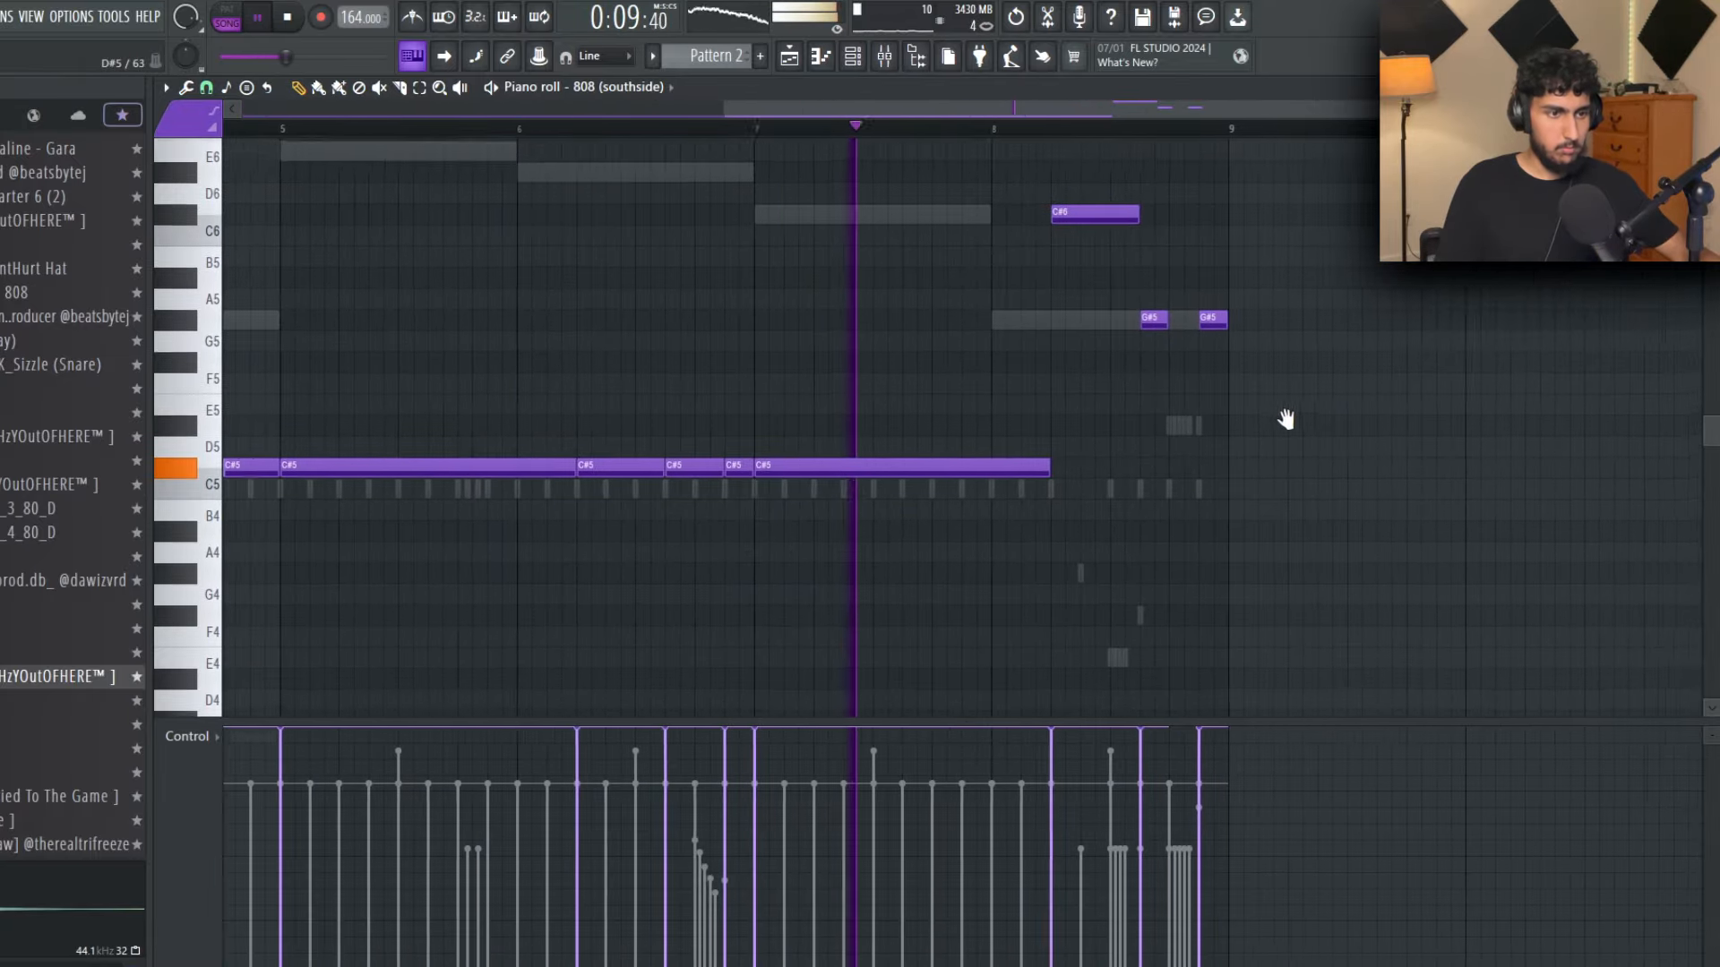
{"action": "scroll", "coordinate": [1254, 394], "scroll_direction": "up", "scroll_amount": 1}
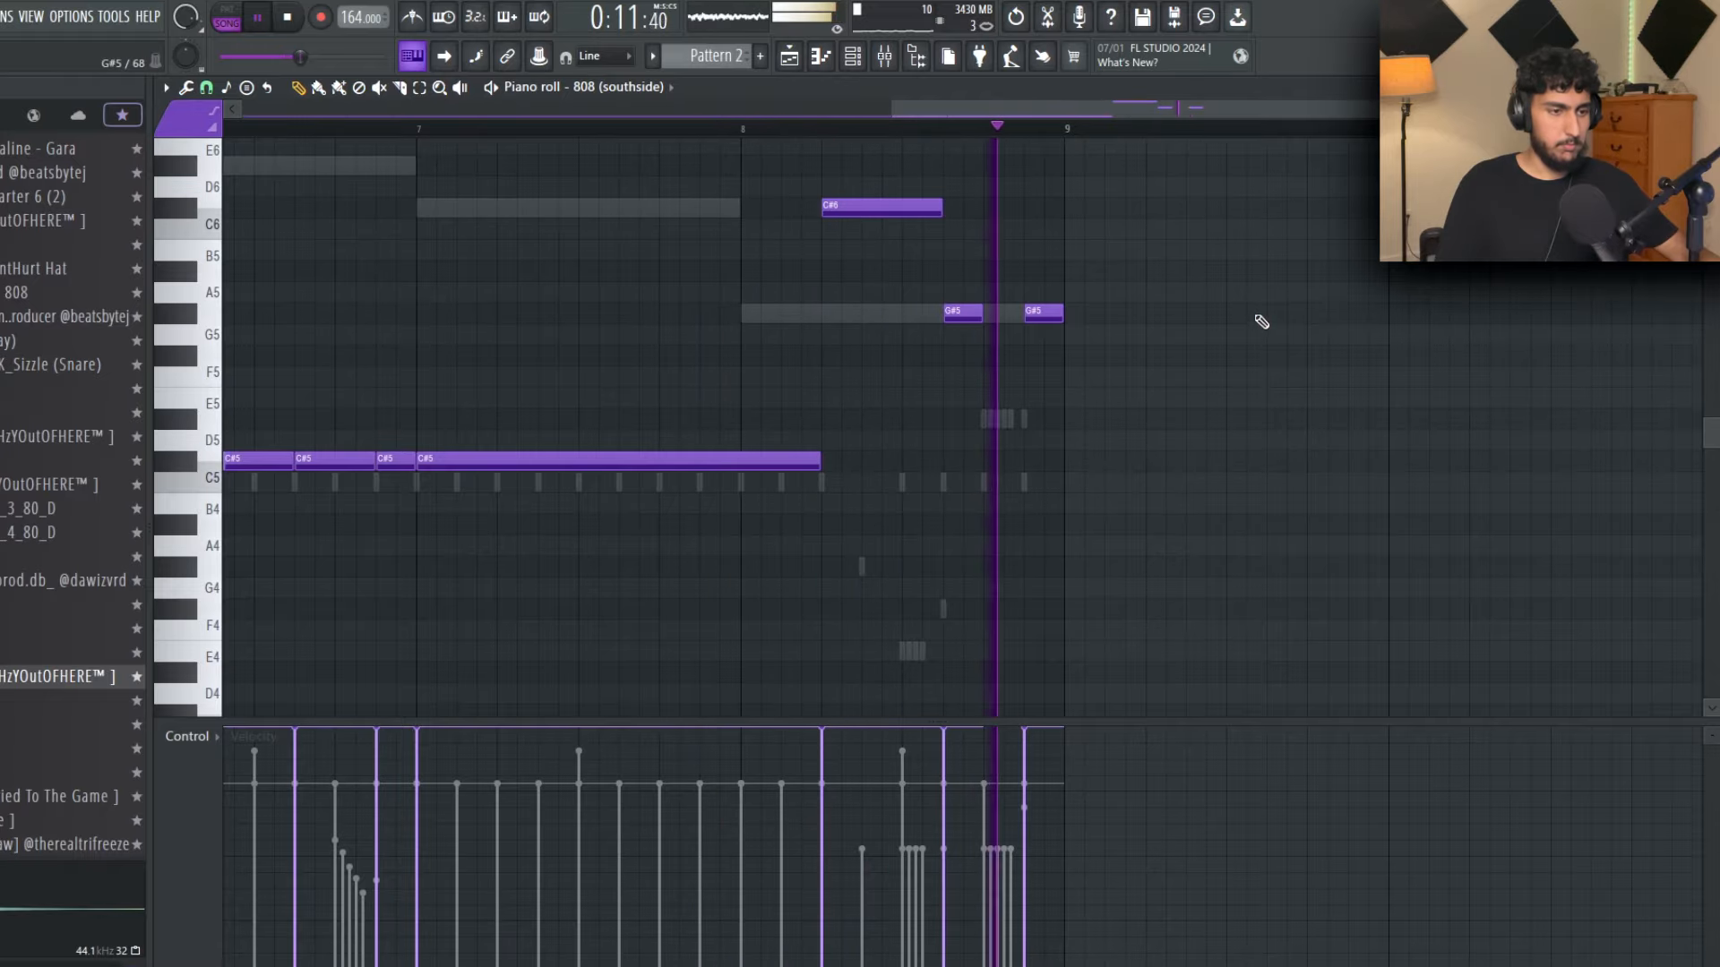
{"action": "scroll", "coordinate": [1260, 321], "scroll_direction": "down", "scroll_amount": 3}
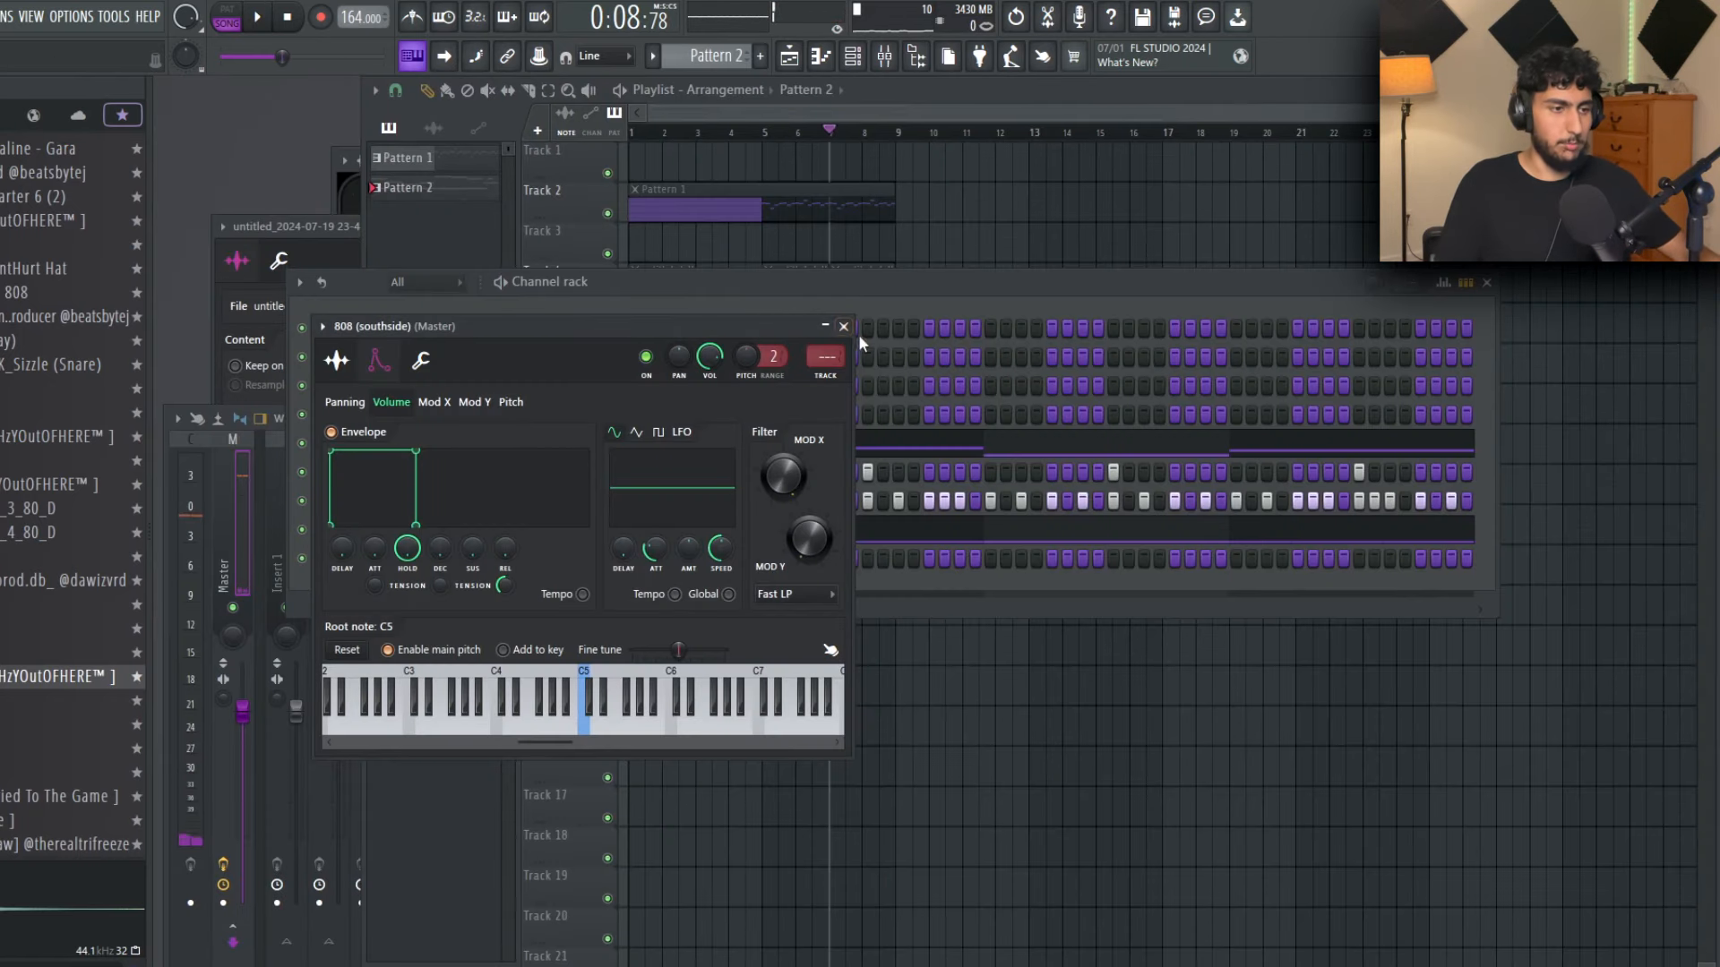
Step: Clone the 808 (southside) channel, copy its notes into the clone and mute the original
{"action": "left_click", "coordinate": [843, 326]}
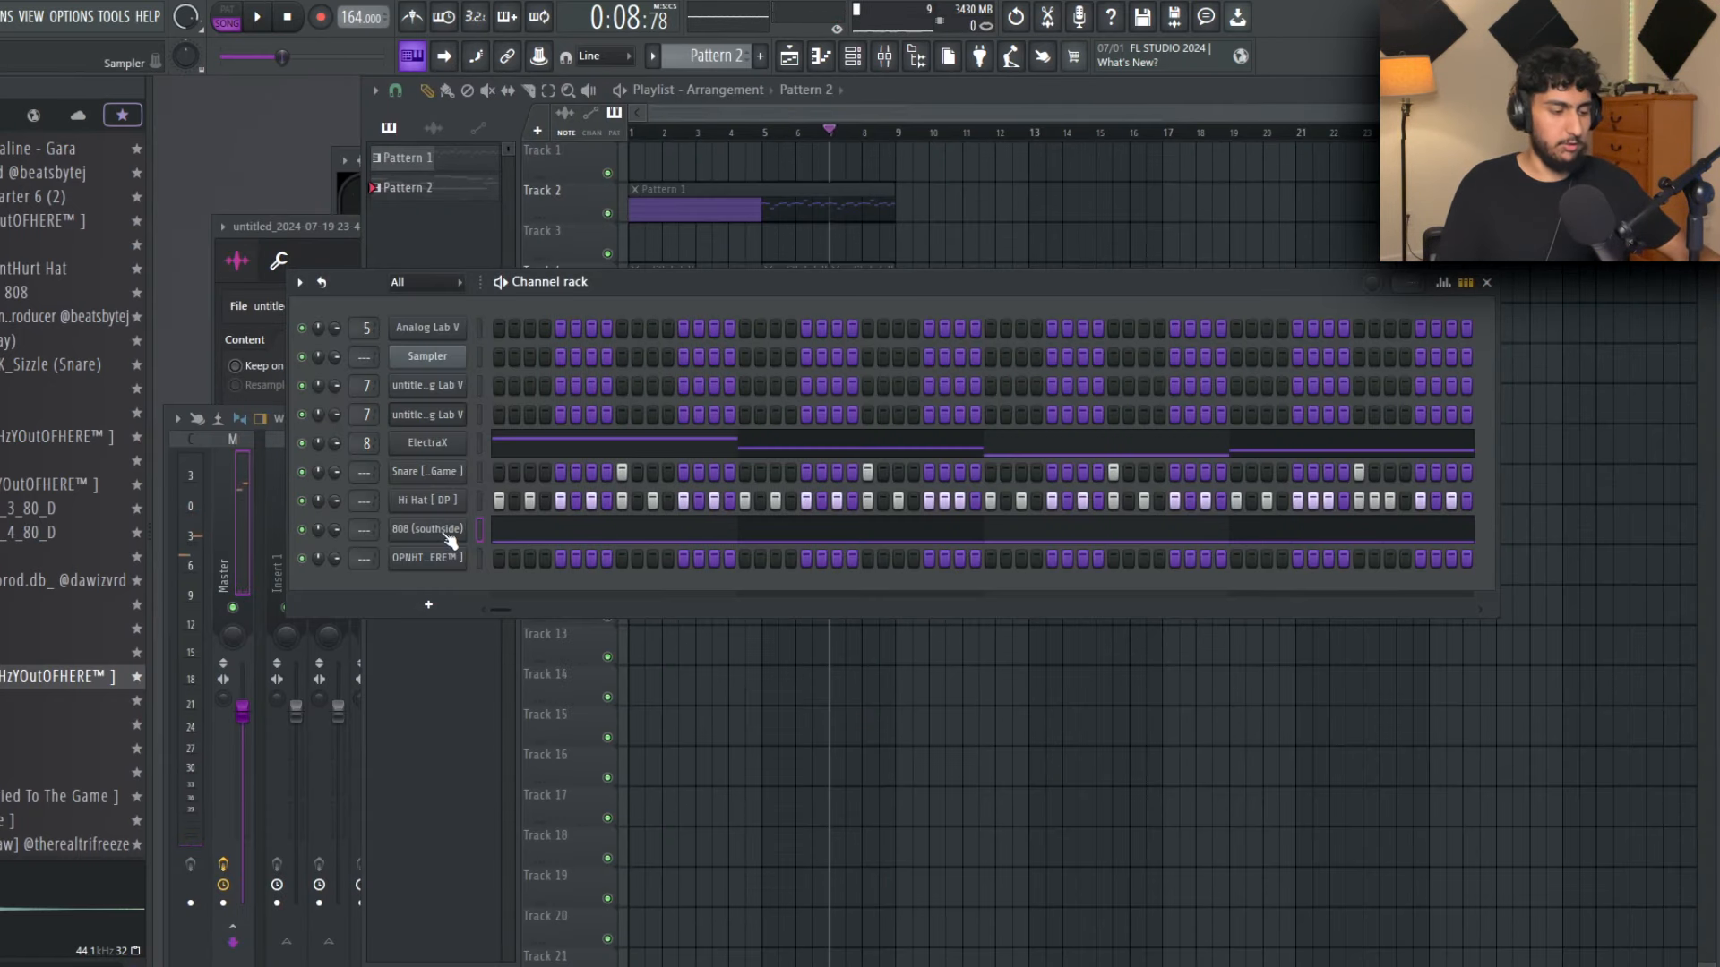
{"action": "right_click", "coordinate": [455, 531]}
{"action": "left_click", "coordinate": [496, 750]}
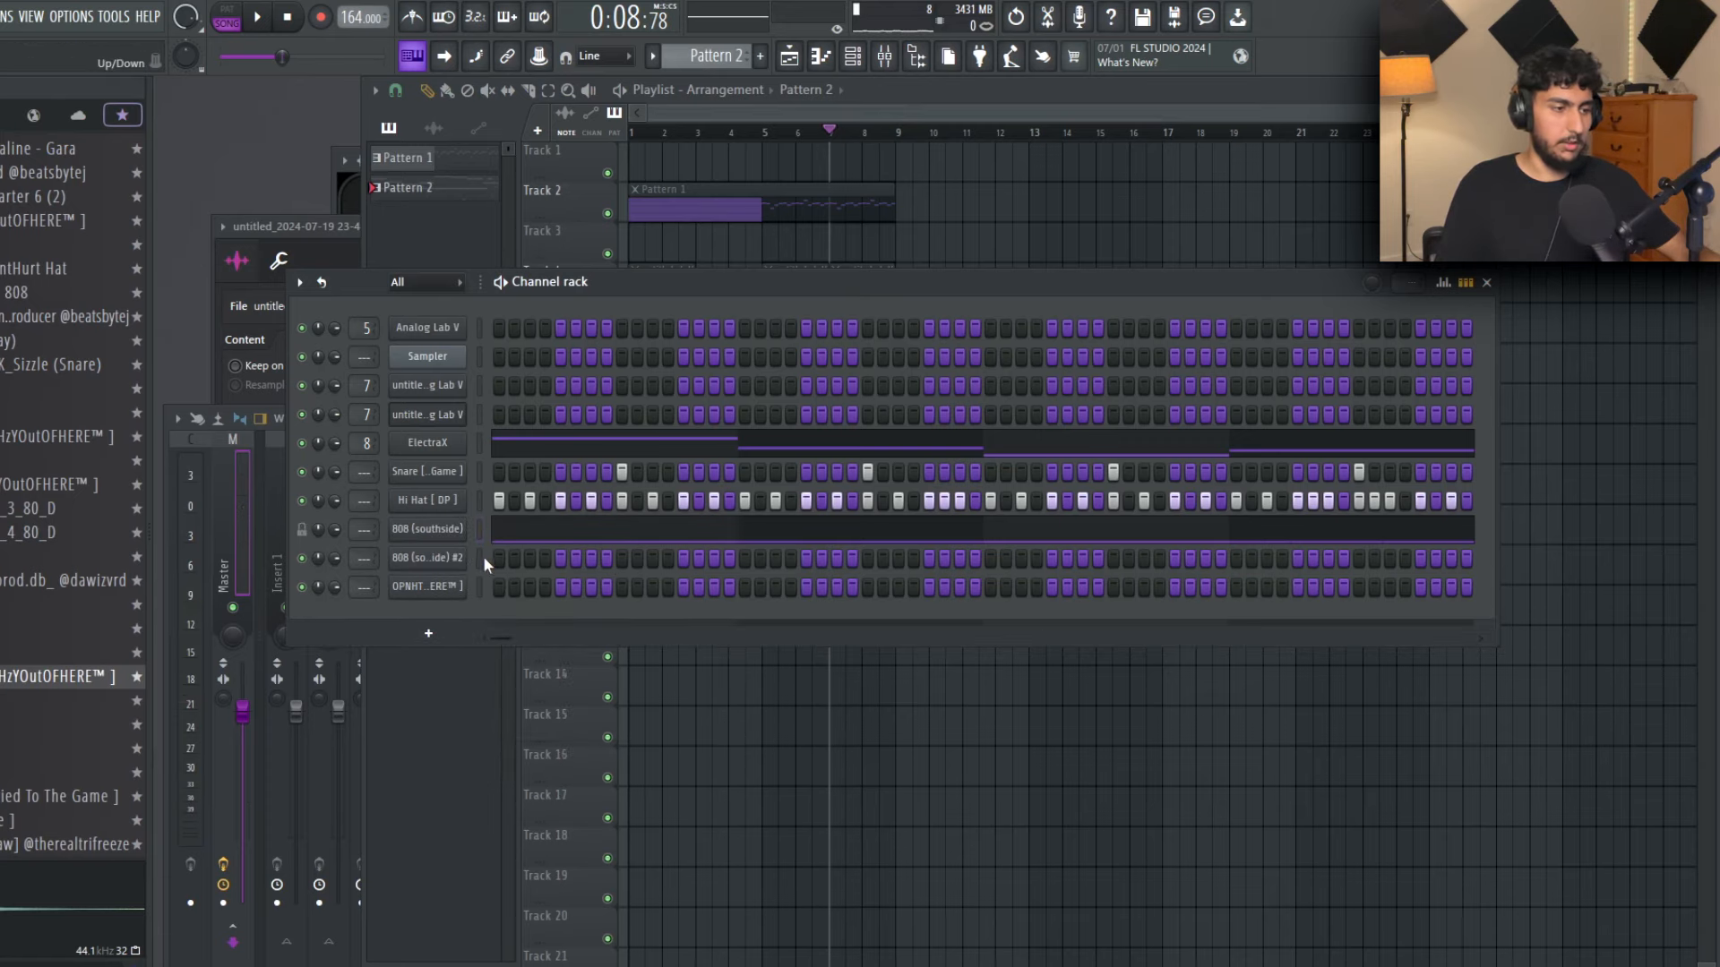
{"action": "left_click", "coordinate": [564, 583]}
{"action": "key", "text": "ctrl+z"}
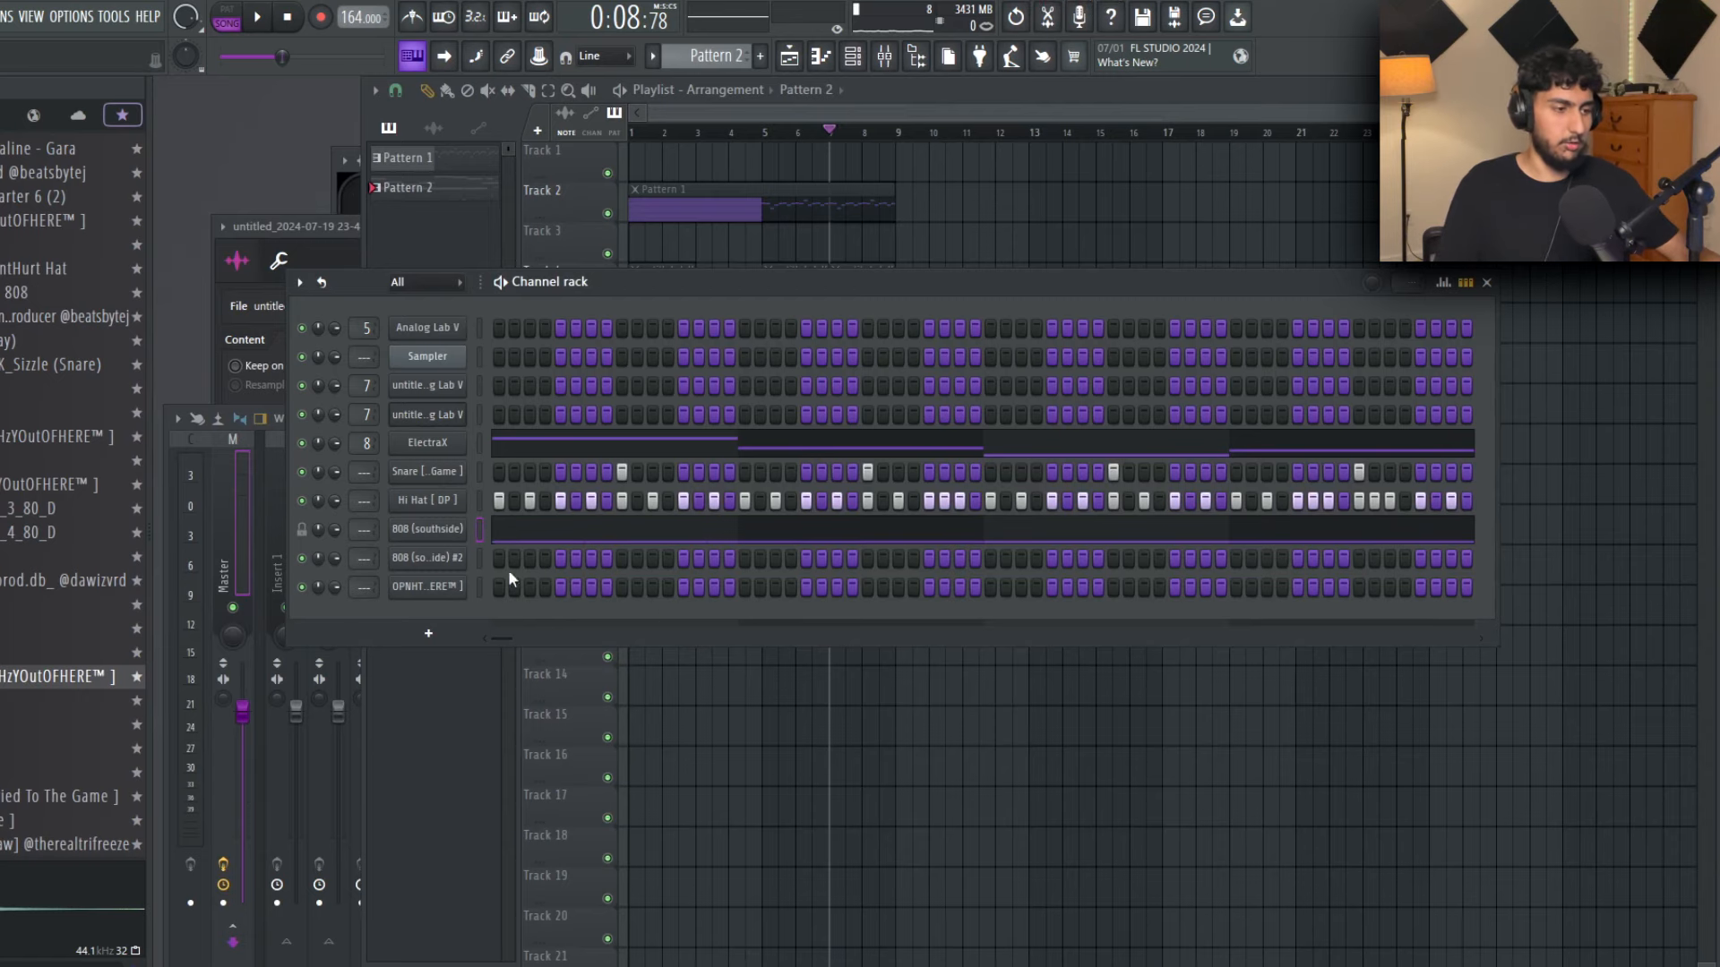
{"action": "key", "text": "ctrl+z"}
{"action": "left_click", "coordinate": [568, 560]}
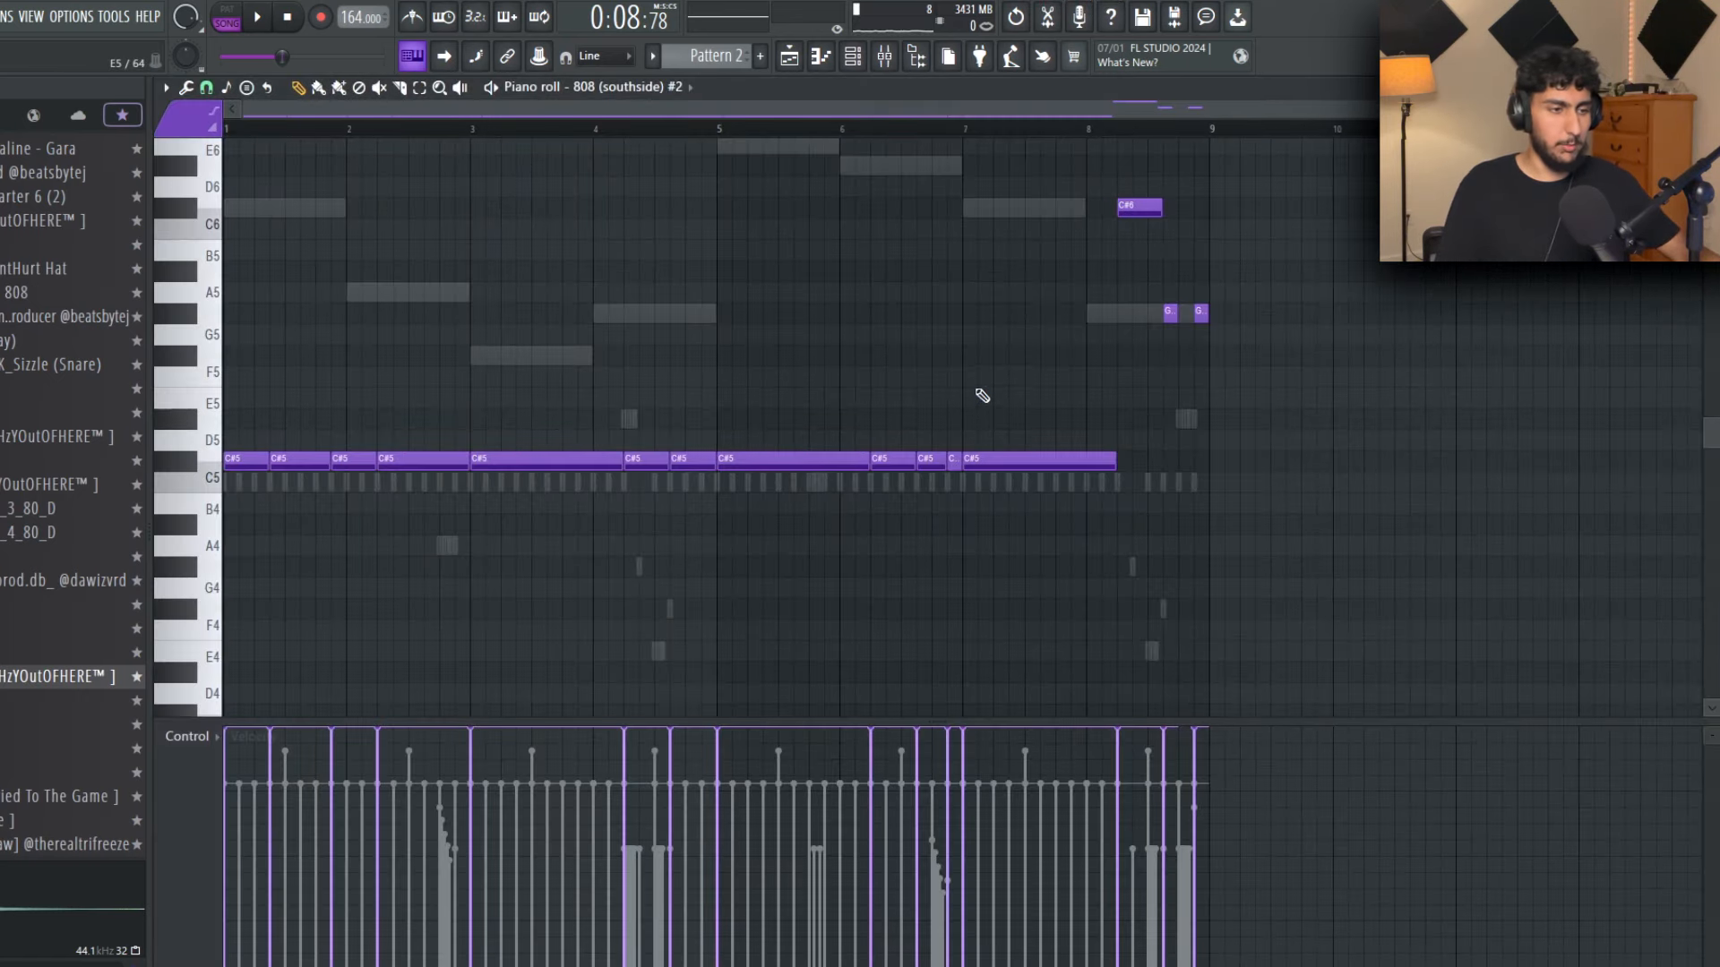
Step: Split the cloned 808's long bar 5 note into two C#5 notes and lengthen bar 8's first G#5 to meet the last one
{"action": "scroll", "coordinate": [1003, 391], "scroll_direction": "down", "scroll_amount": 2, "text": "ctrl"}
{"action": "key", "text": "ctrl+a"}
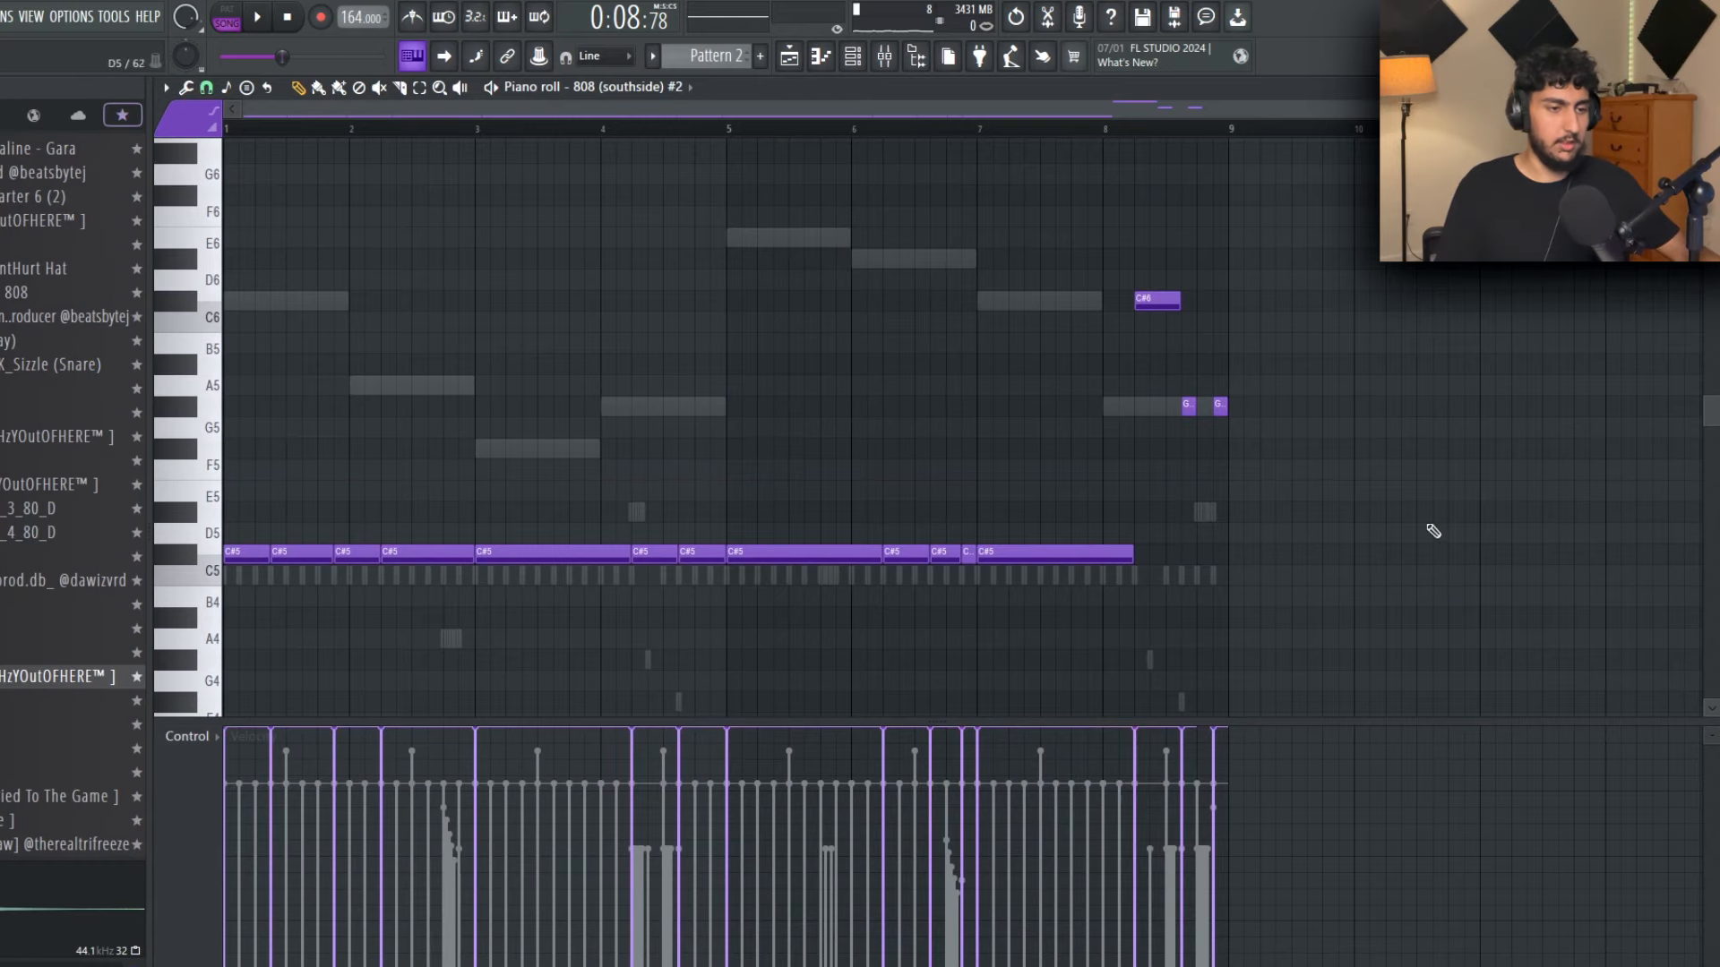
{"action": "left_click_drag", "start_coordinate": [962, 299], "coordinate": [1098, 255]}
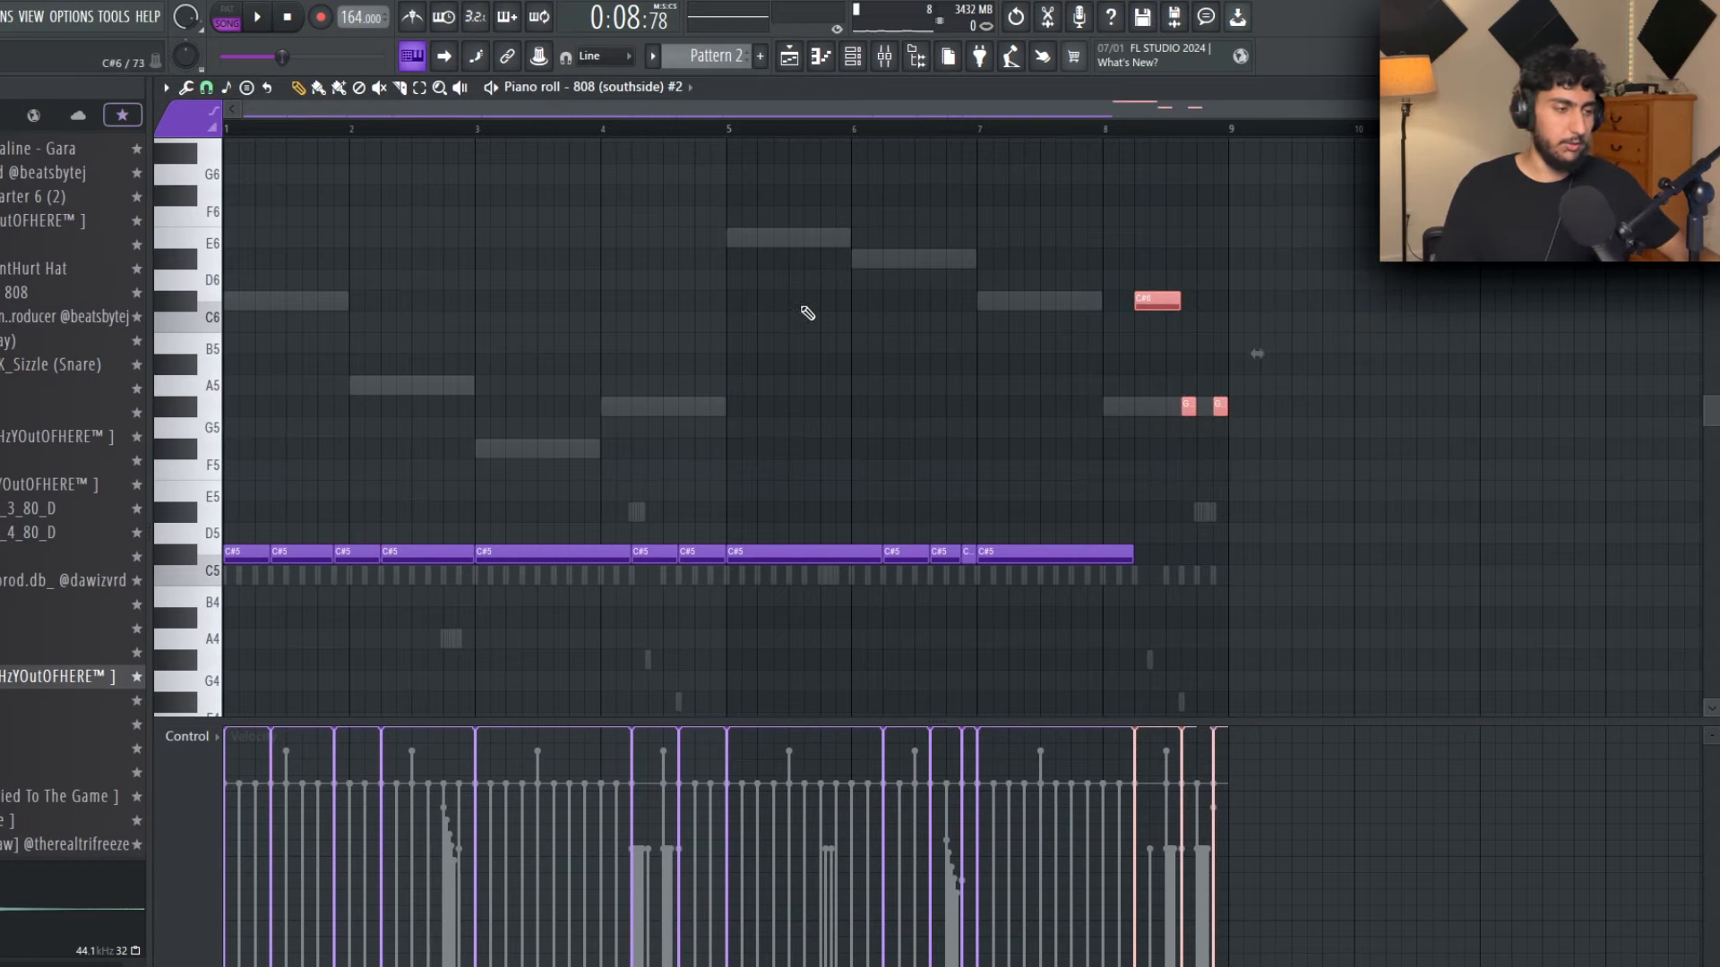
{"action": "key", "text": "space"}
{"action": "scroll", "coordinate": [896, 286], "scroll_direction": "up", "scroll_amount": 2, "text": "ctrl"}
{"action": "scroll", "coordinate": [896, 287], "scroll_direction": "down", "scroll_amount": 4}
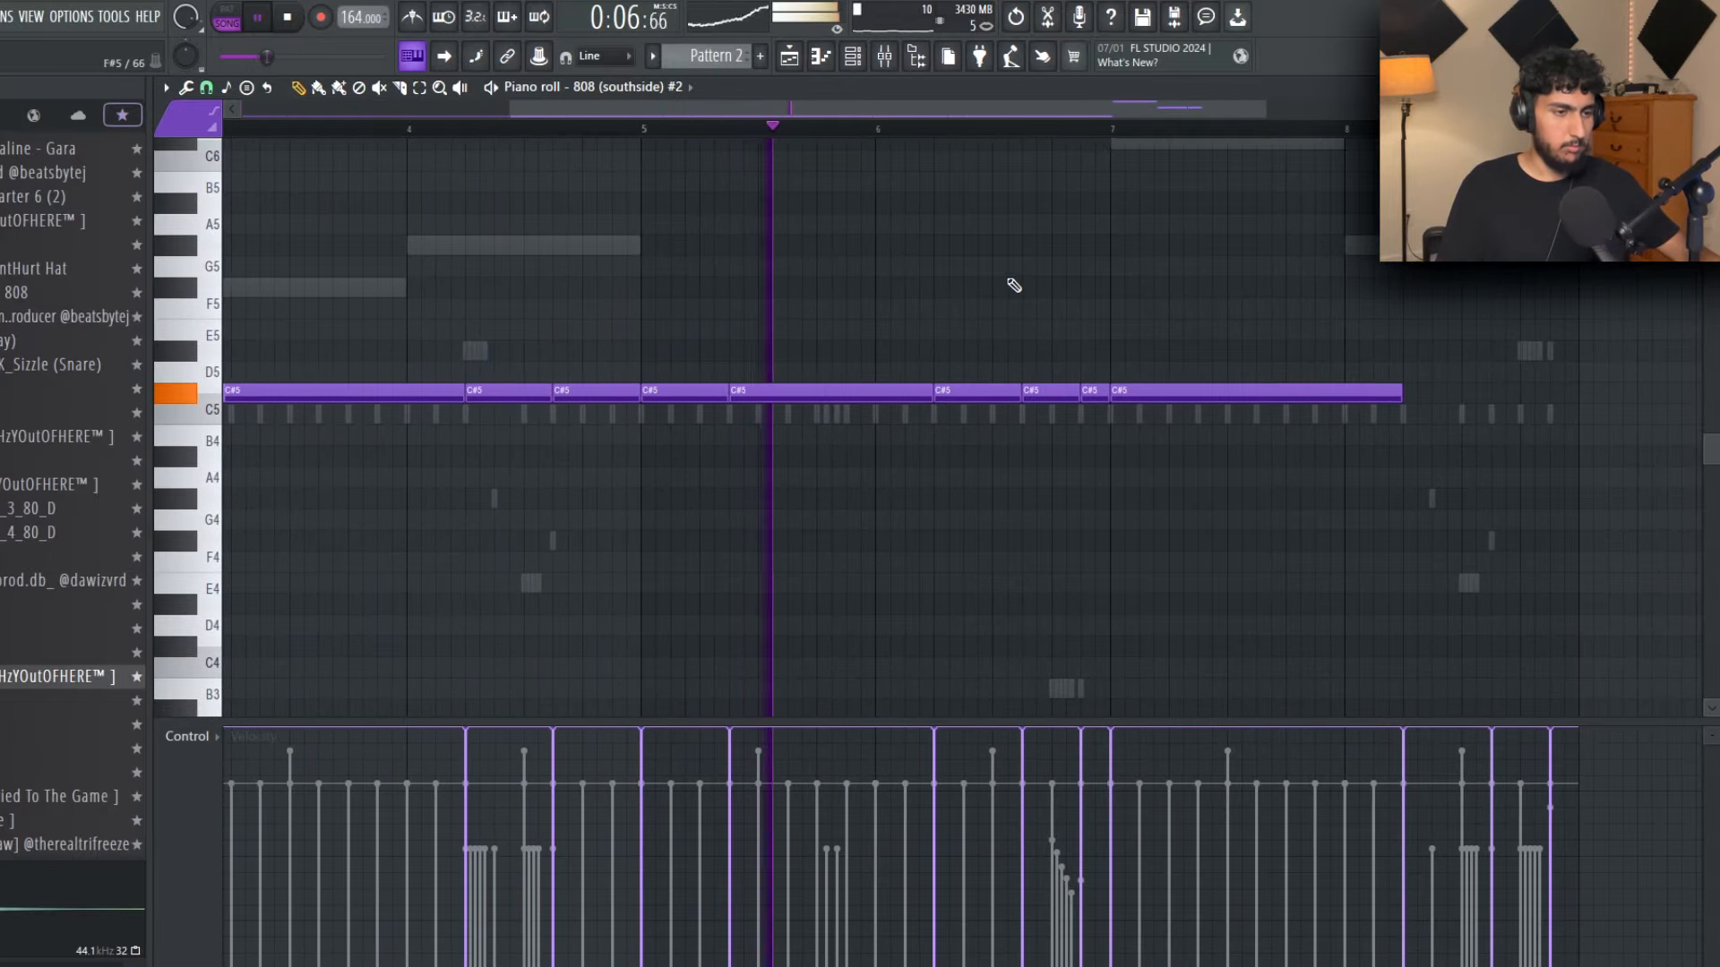
Step: Lower the short 808 note at the end of bar 6 to C#4
{"action": "left_click", "coordinate": [651, 126]}
{"action": "left_click", "coordinate": [1095, 390]}
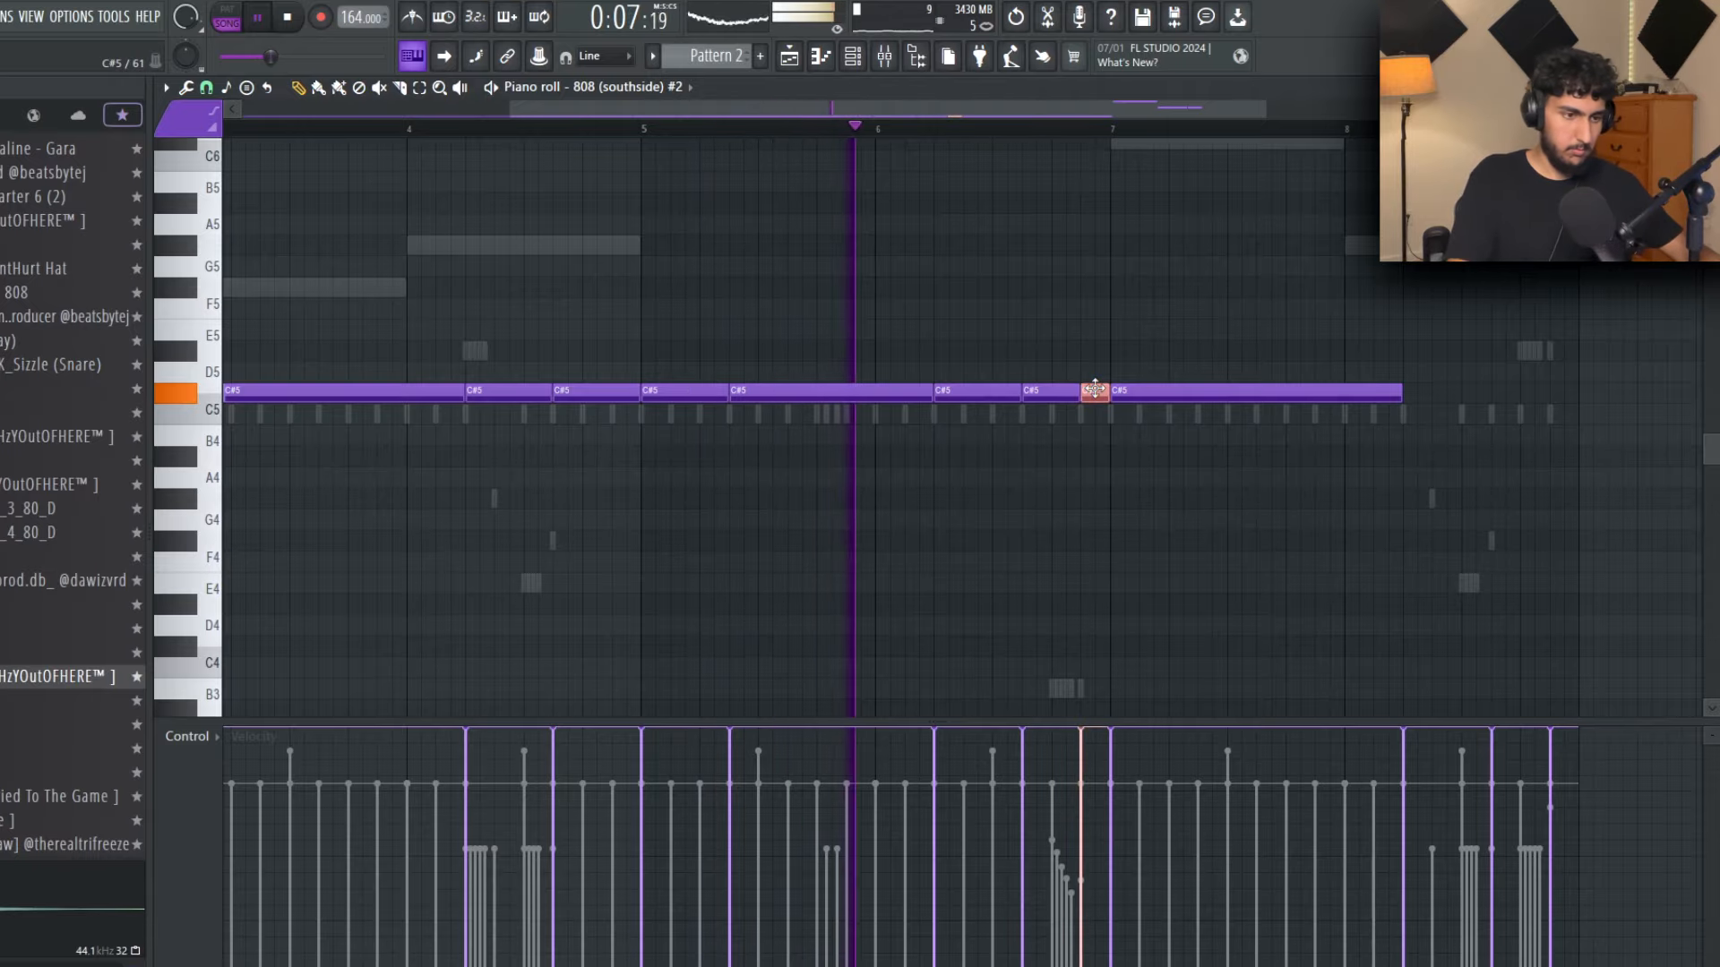
{"action": "left_click_drag", "start_coordinate": [1094, 389], "coordinate": [1094, 645]}
{"action": "scroll", "coordinate": [1164, 223], "scroll_direction": "down", "scroll_amount": 2, "text": "ctrl"}
{"action": "scroll", "coordinate": [1254, 358], "scroll_direction": "down", "scroll_amount": 1}
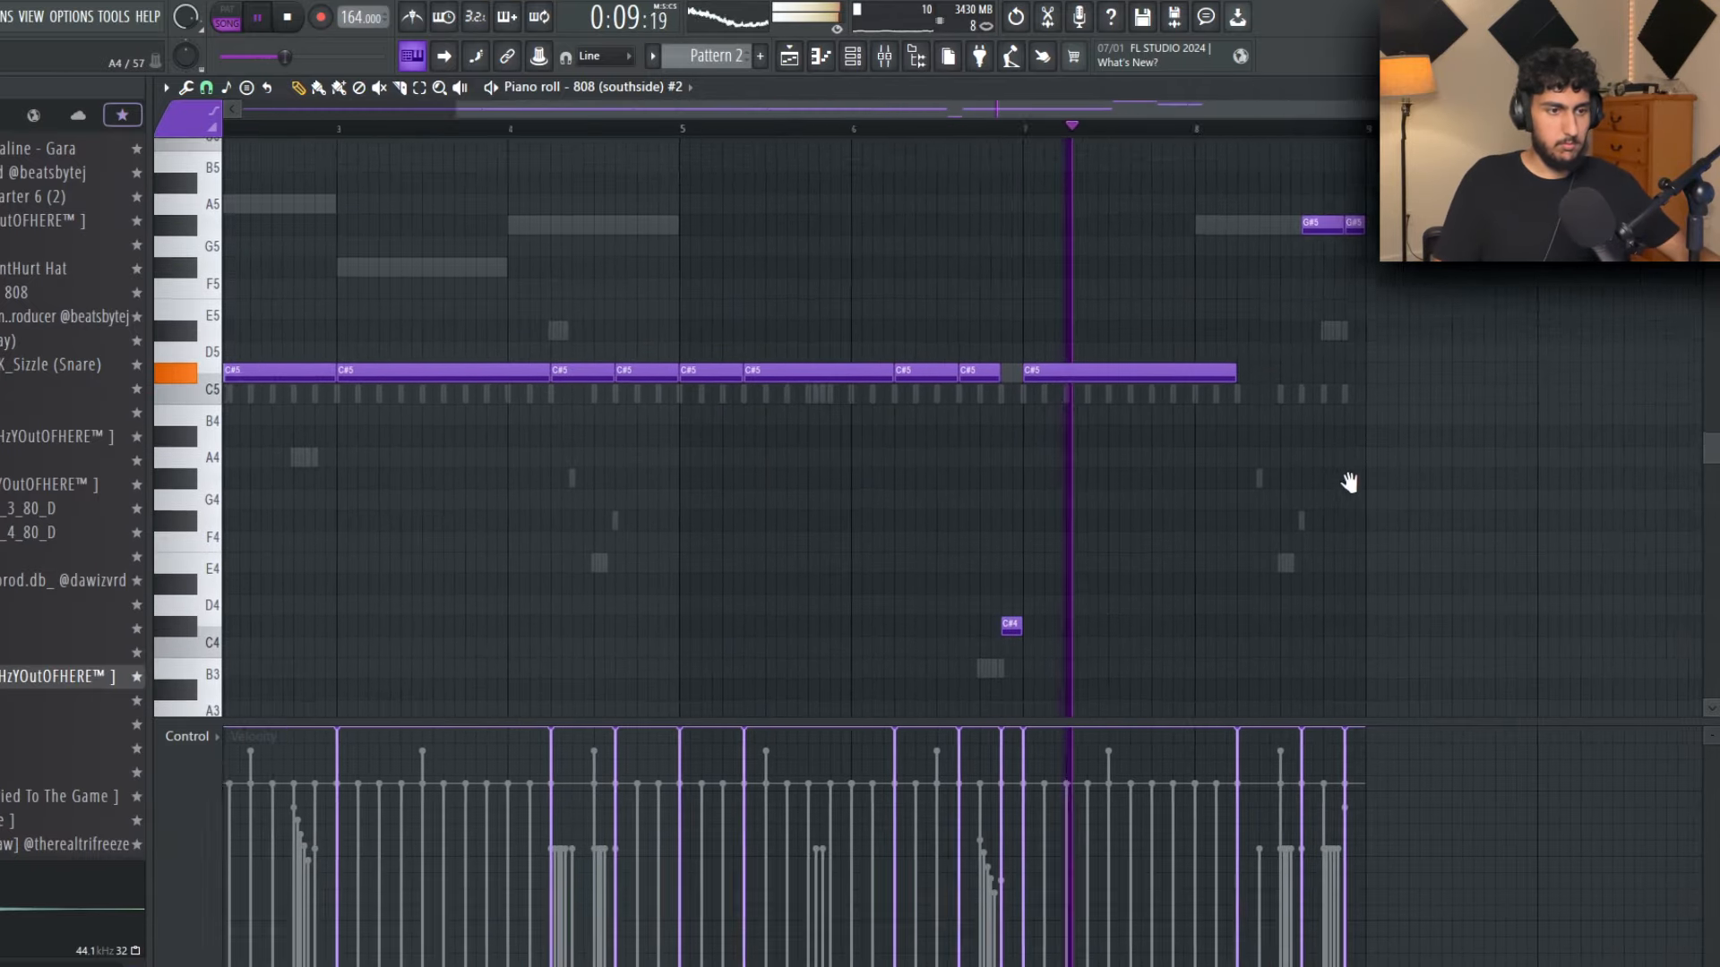
Step: Lower bar 8's C#6 note to C#5 and its first G#5 note to G#4, and listen to the 808 pattern
{"action": "scroll", "coordinate": [1325, 357], "scroll_direction": "up", "scroll_amount": 3}
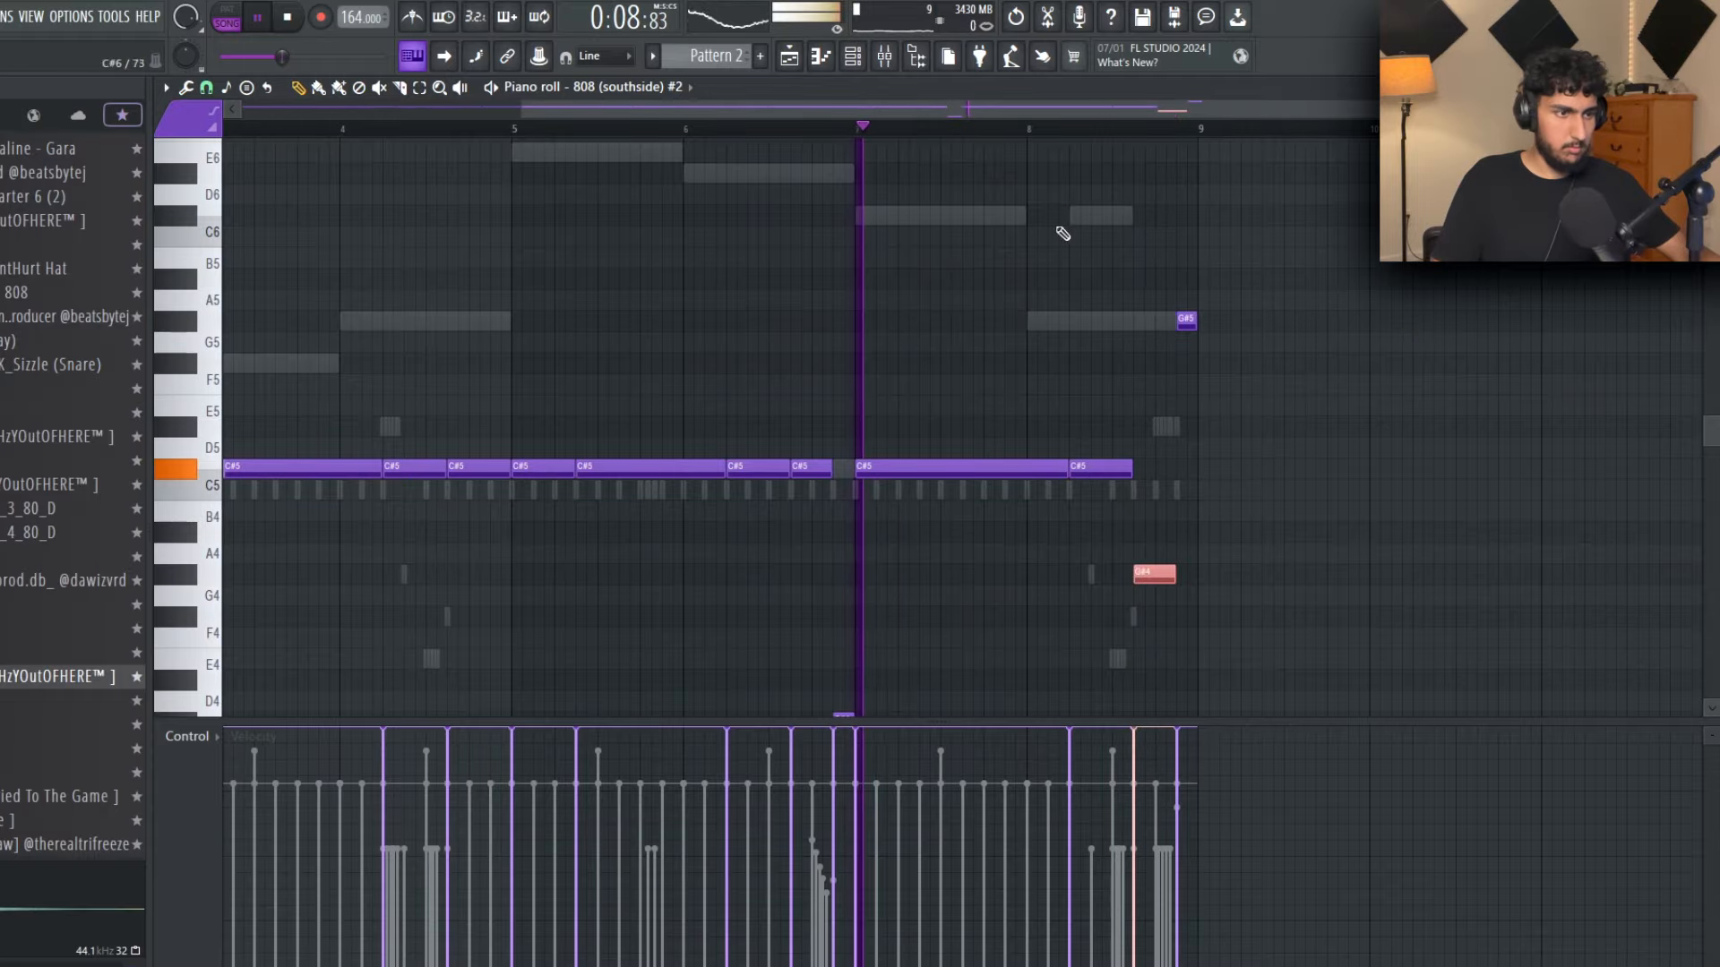
{"action": "scroll", "coordinate": [1386, 380], "scroll_direction": "down", "scroll_amount": 1}
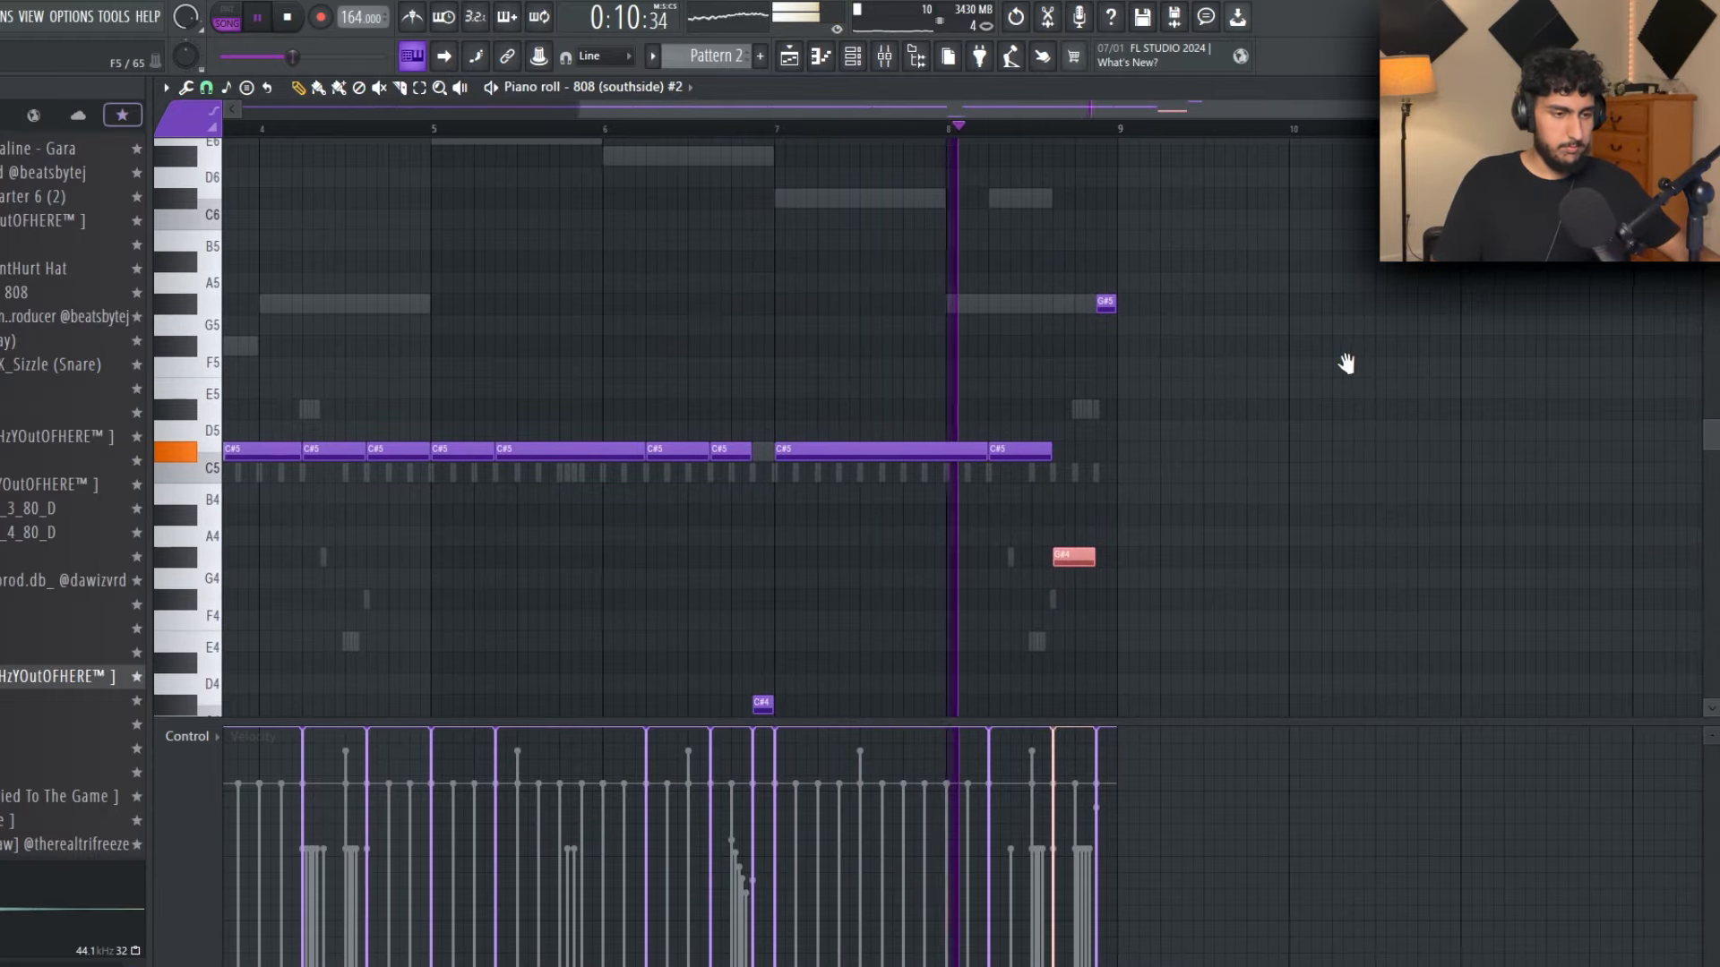
{"action": "left_click", "coordinate": [1363, 368], "text": "ctrl"}
{"action": "right_click", "coordinate": [1363, 367], "text": "ctrl"}
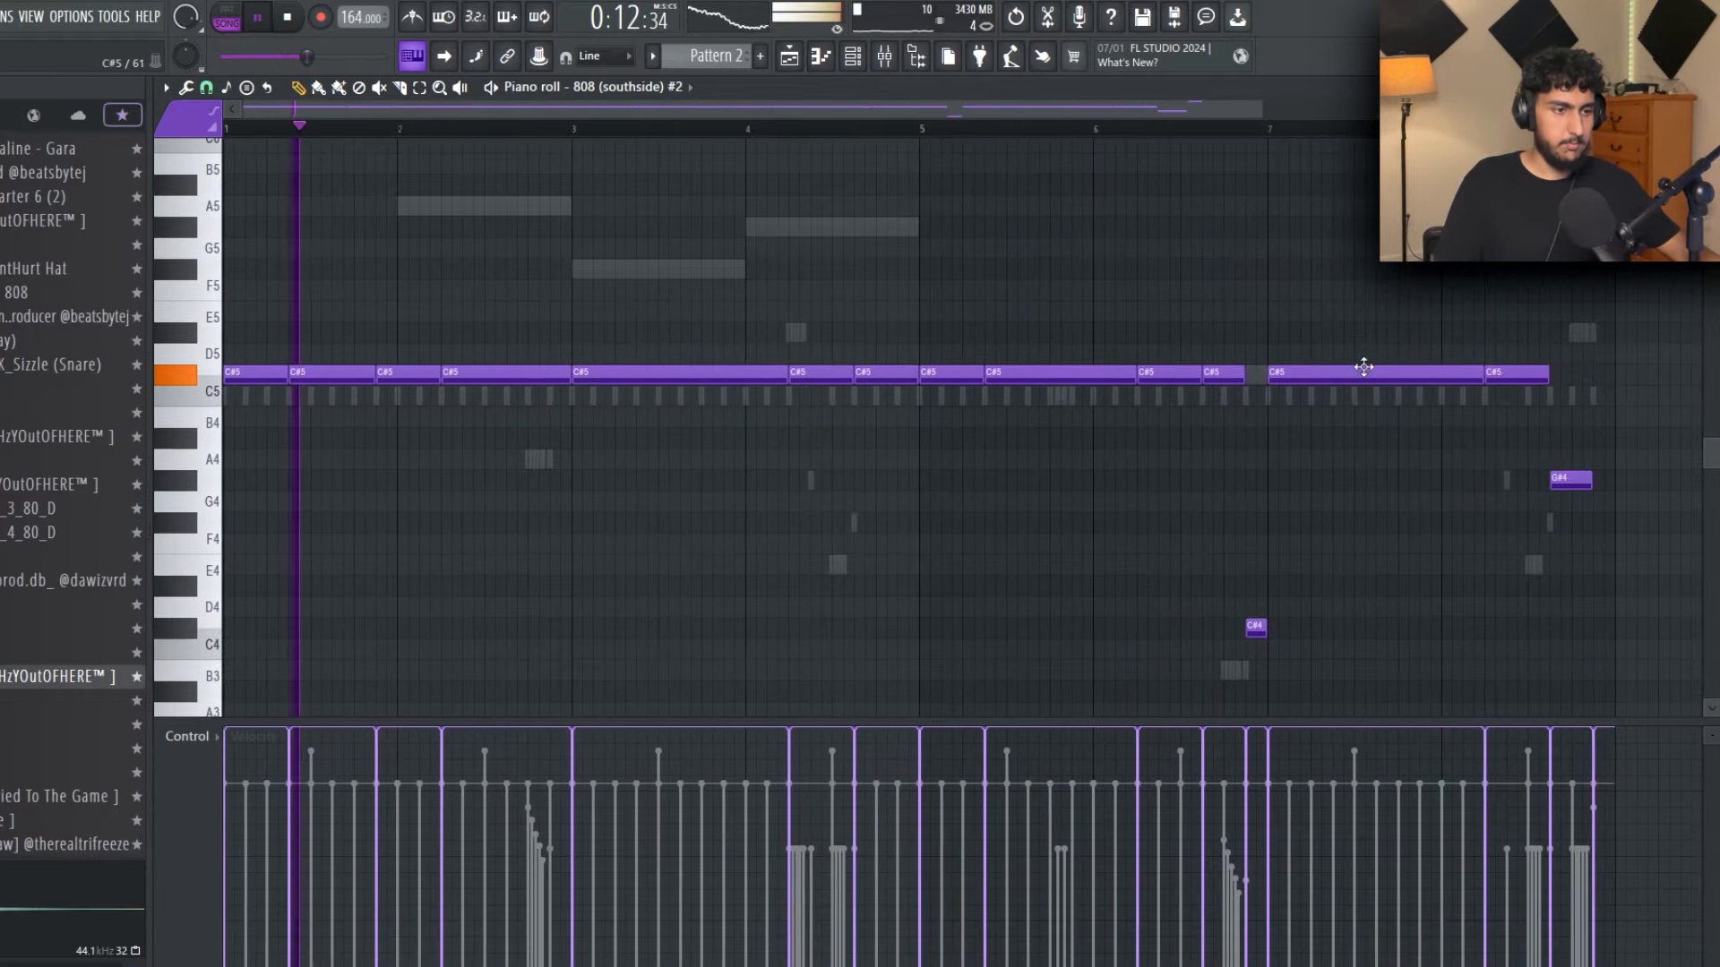
{"action": "scroll", "coordinate": [1125, 295], "scroll_direction": "down", "scroll_amount": 3}
{"action": "scroll", "coordinate": [1063, 315], "scroll_direction": "up", "scroll_amount": 1}
{"action": "scroll", "coordinate": [1063, 314], "scroll_direction": "down", "scroll_amount": 1}
{"action": "key", "text": "space"}
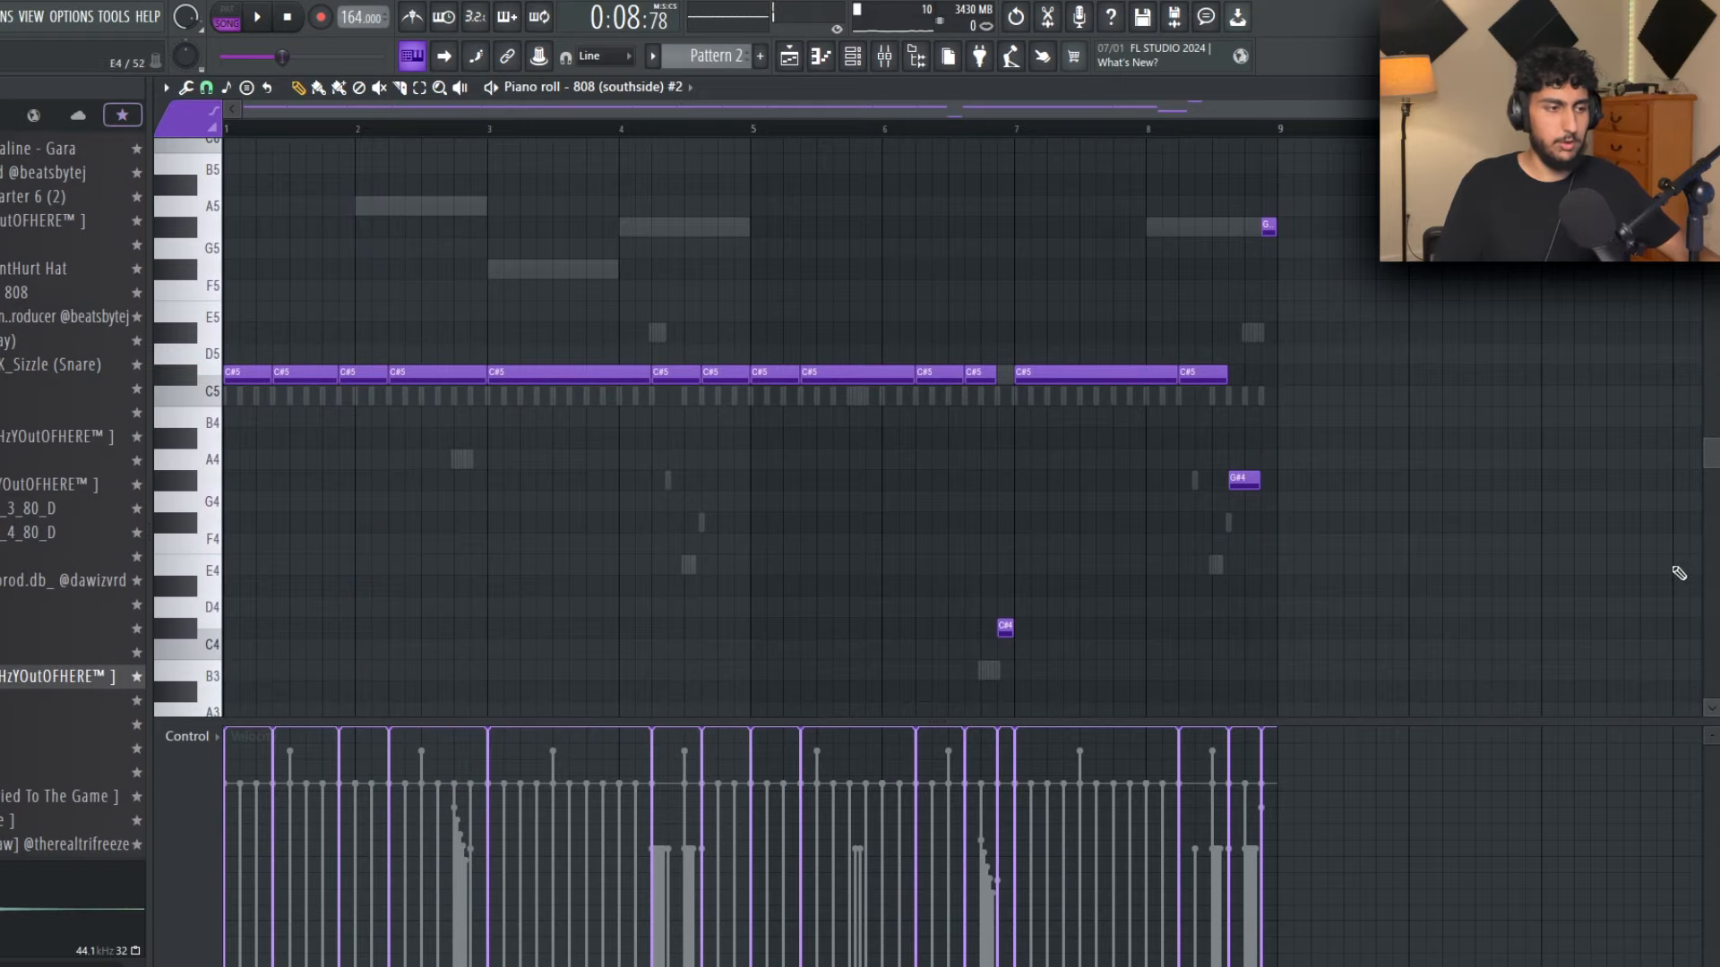
{"action": "left_click_drag", "start_coordinate": [1639, 556], "coordinate": [314, 184]}
{"action": "left_click", "coordinate": [780, 258], "text": "ctrl"}
{"action": "left_click_drag", "start_coordinate": [1426, 658], "coordinate": [215, 195]}
{"action": "left_click", "coordinate": [1021, 308], "text": "ctrl"}
Step: Load SoundShifter Pitch Stereo on the Master mixer track and set its transposition to 2 semitones
{"action": "key", "text": "Escape"}
{"action": "left_click", "coordinate": [257, 517]}
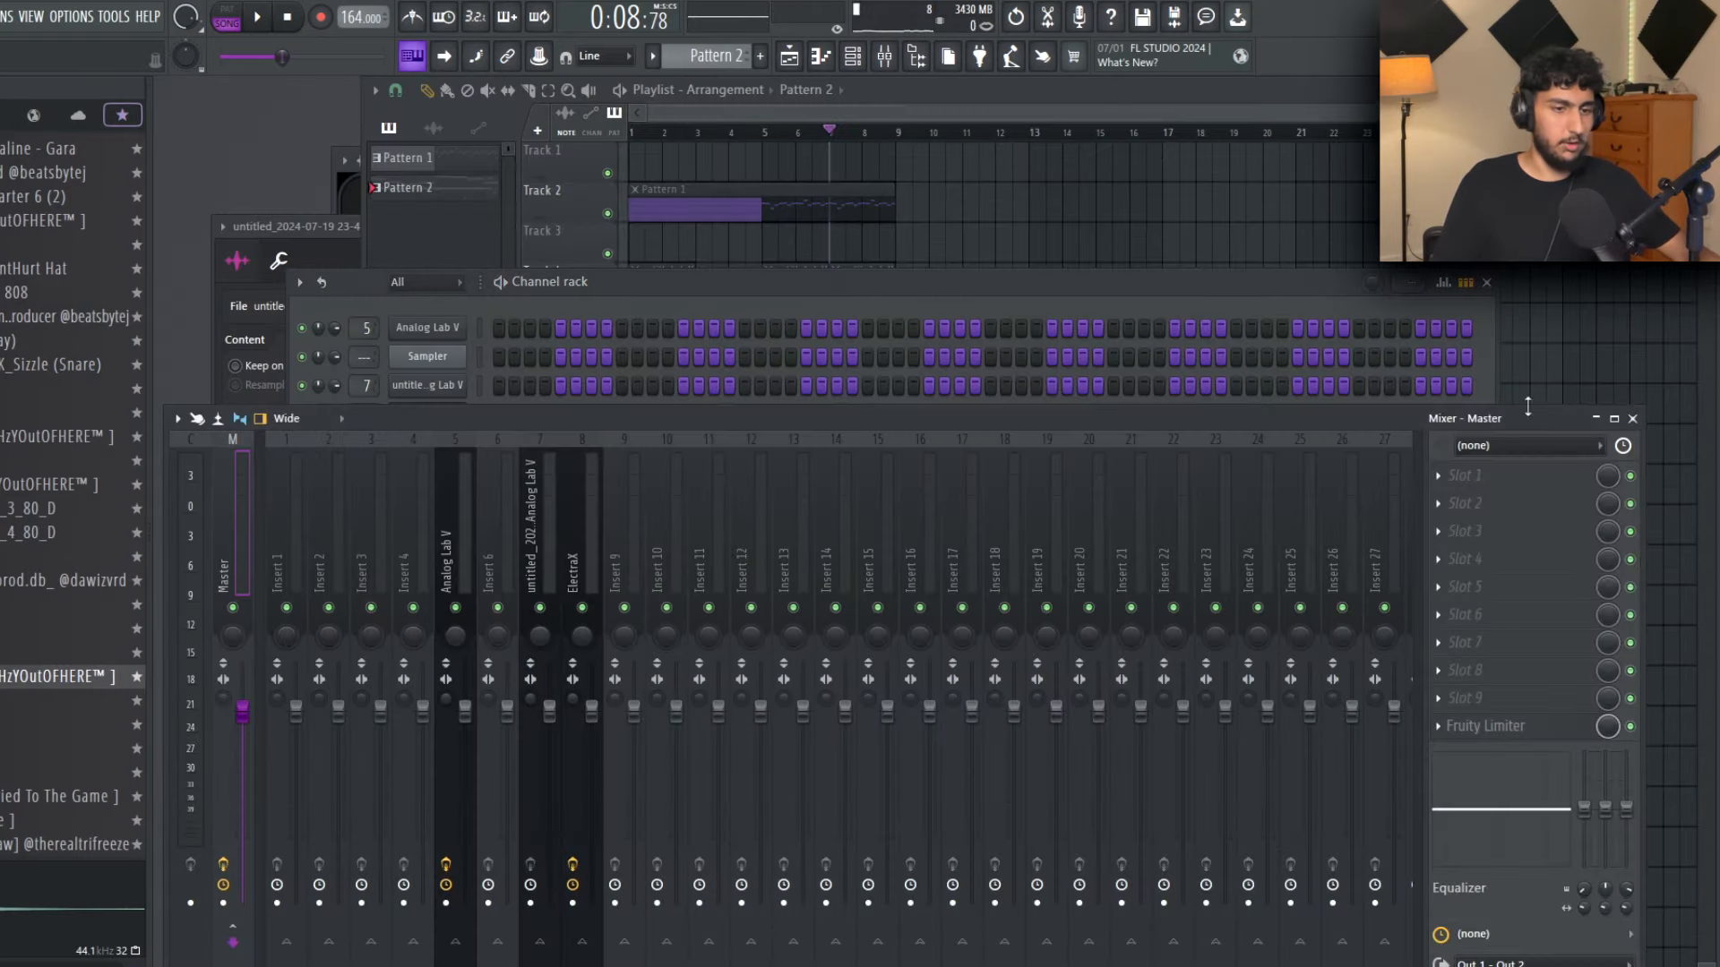
{"action": "left_click", "coordinate": [1503, 485]}
{"action": "left_click", "coordinate": [1183, 249]}
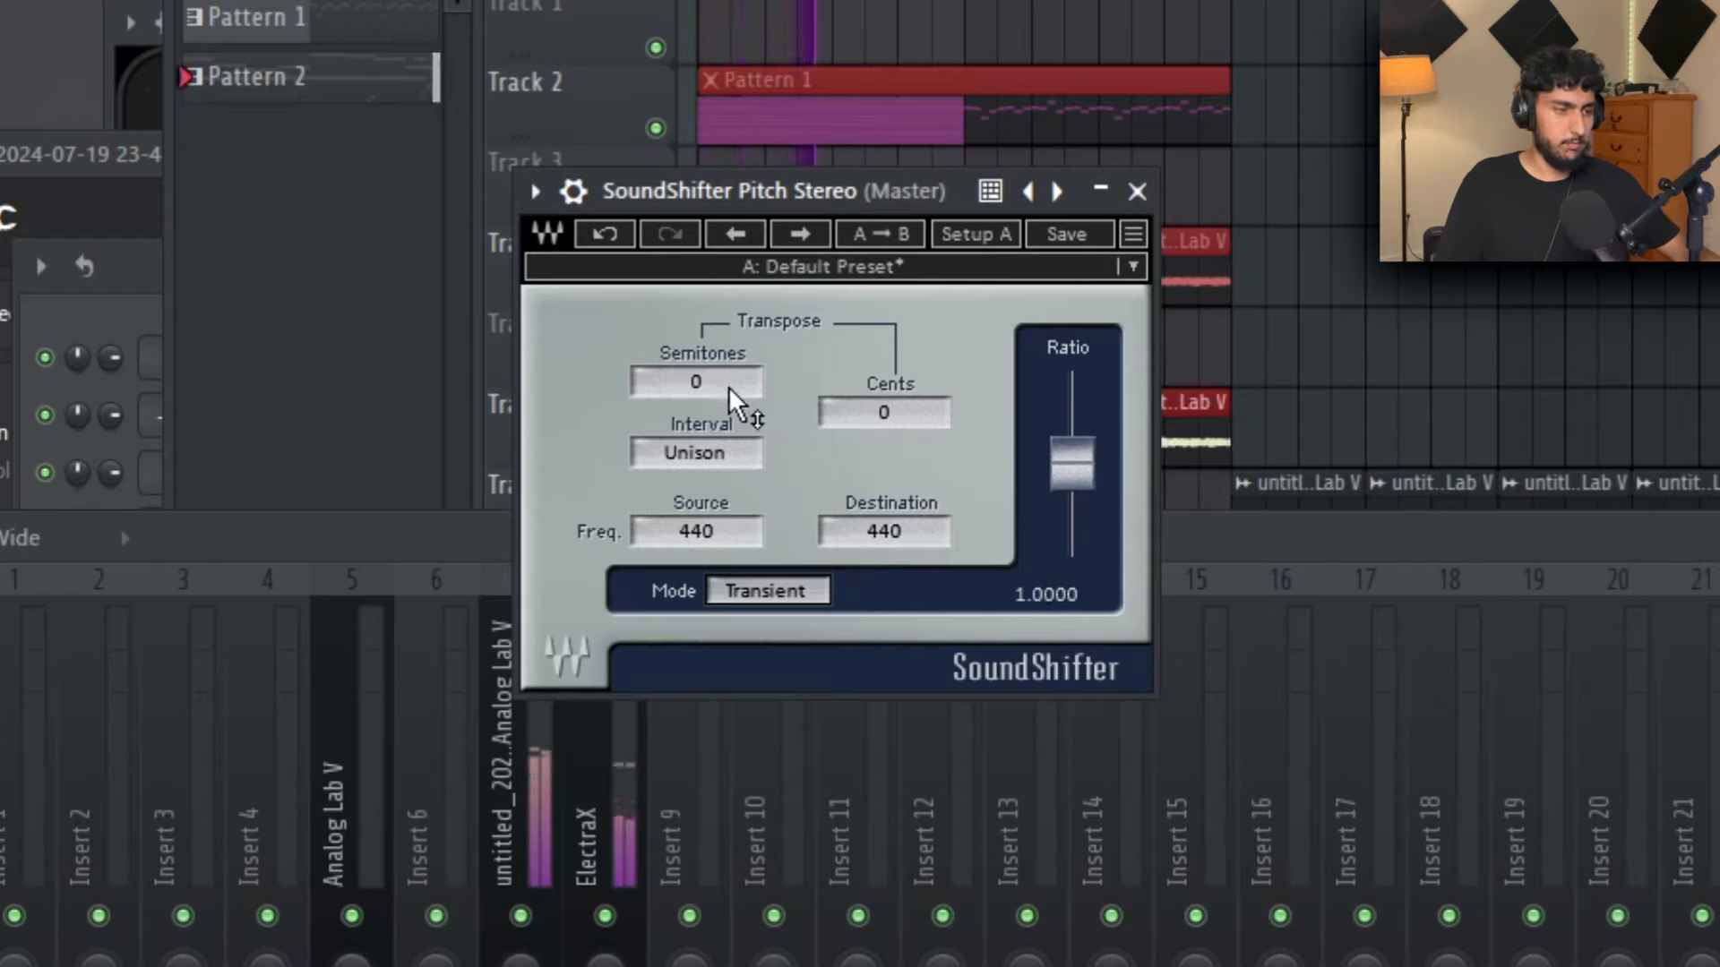
{"action": "scroll", "coordinate": [729, 386], "scroll_direction": "up", "scroll_amount": 1}
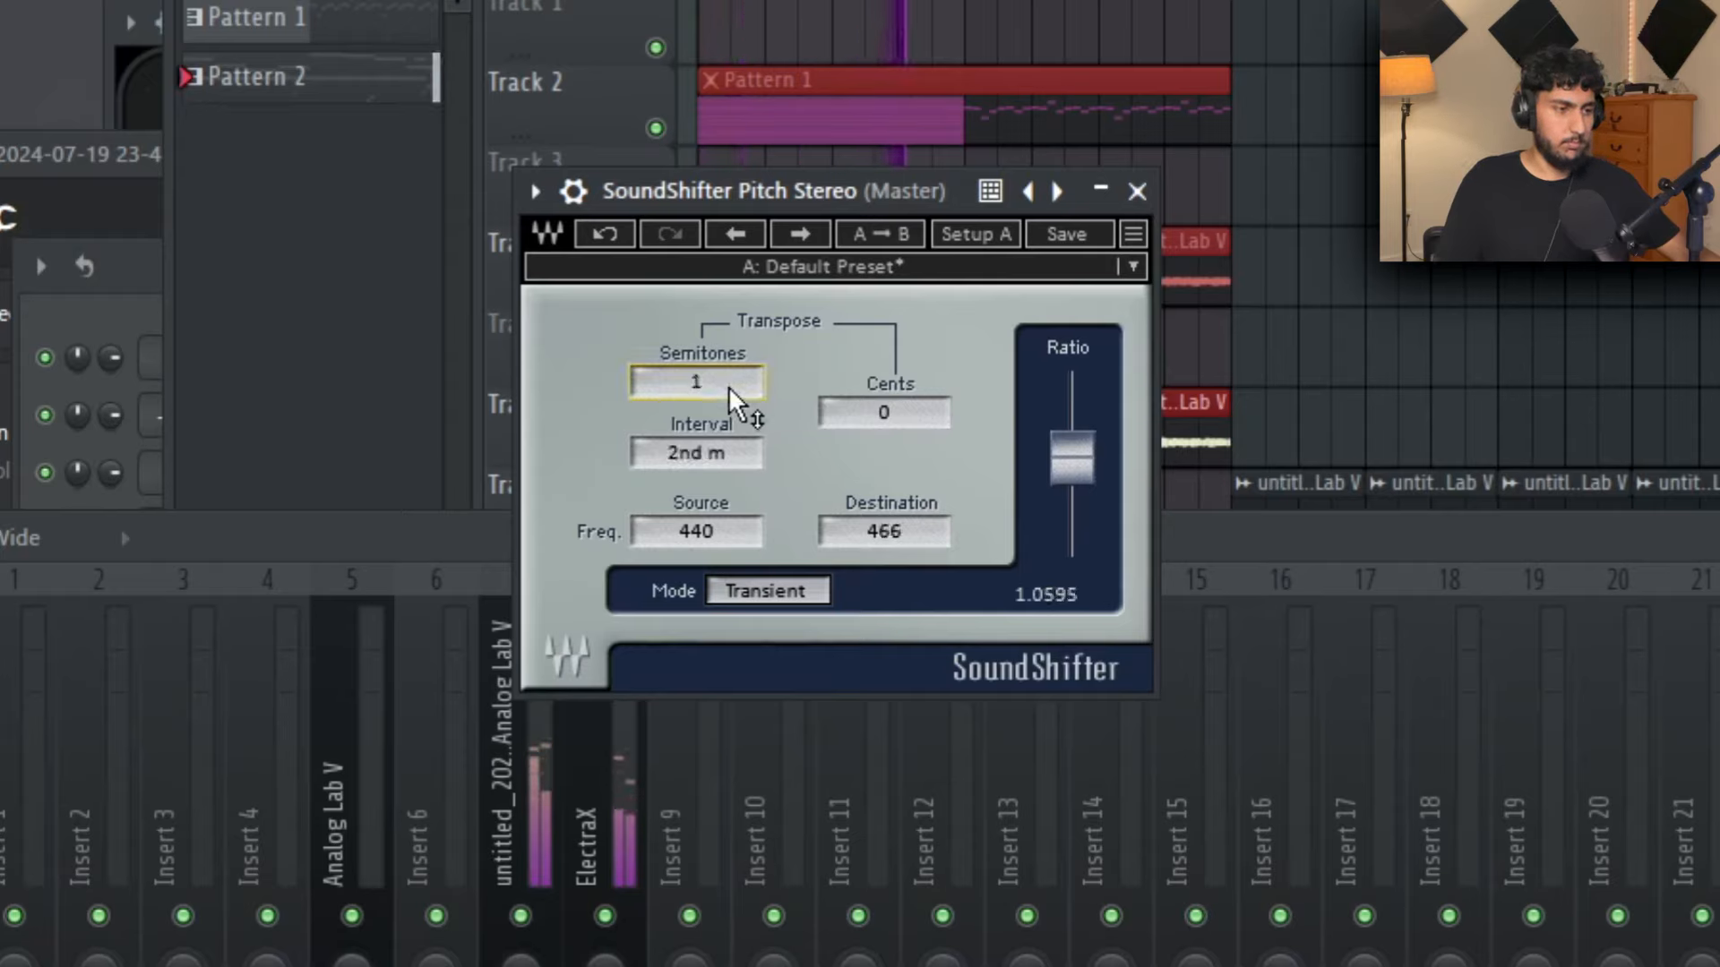
{"action": "scroll", "coordinate": [729, 385], "scroll_direction": "up", "scroll_amount": 1}
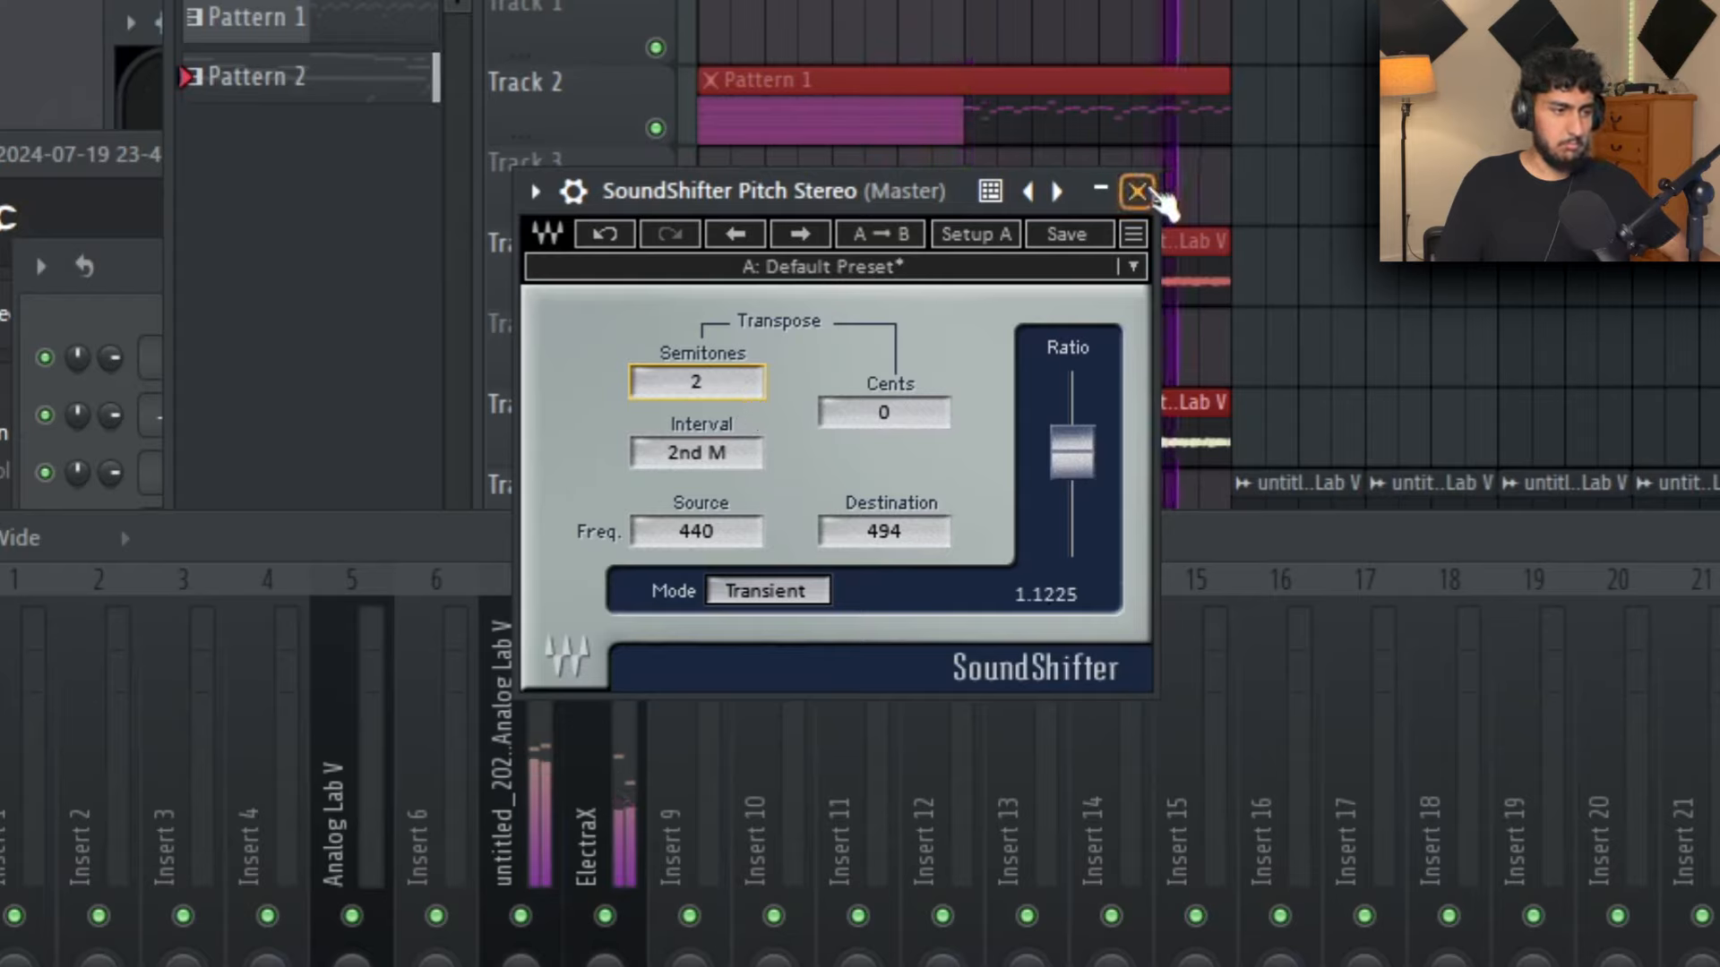
Step: Stop playback and close the SoundShifter window and the mixer
{"action": "key", "text": "space"}
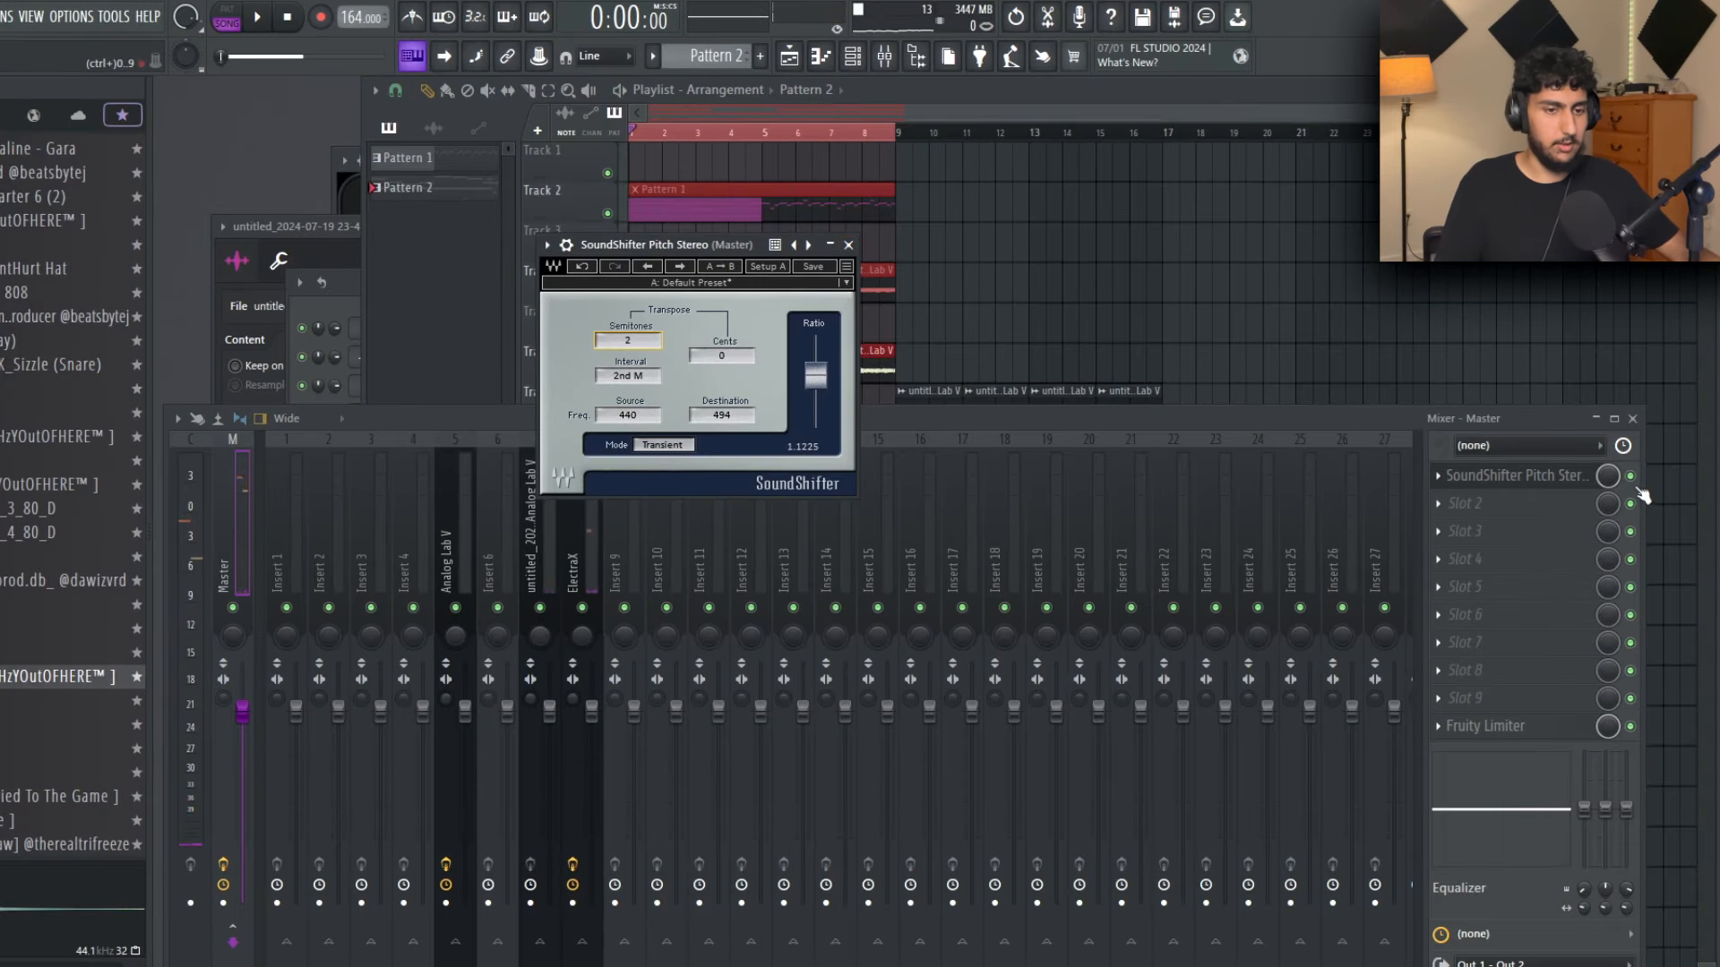
{"action": "key", "text": "Escape"}
{"action": "key", "text": "Escape"}
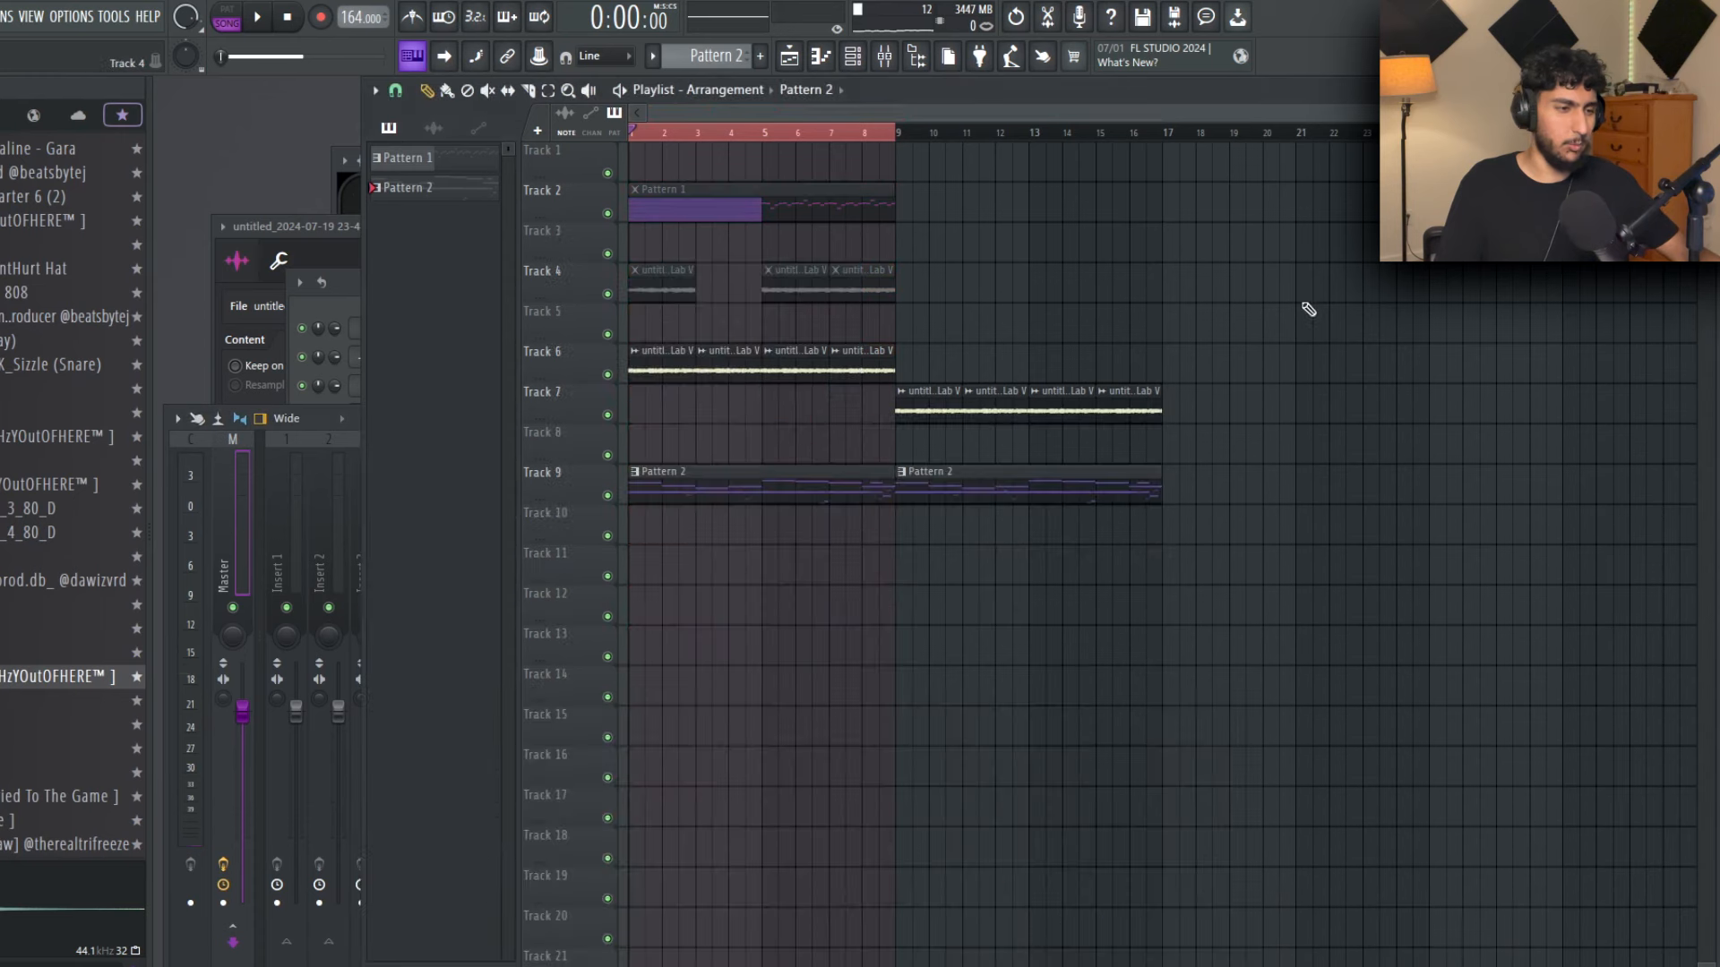
Step: Open the channel settings of the Analog Lab V audio clip on Track 6 and raise its time-stretching pitch
{"action": "key", "text": "F6"}
{"action": "left_click_drag", "start_coordinate": [695, 293], "coordinate": [708, 263]}
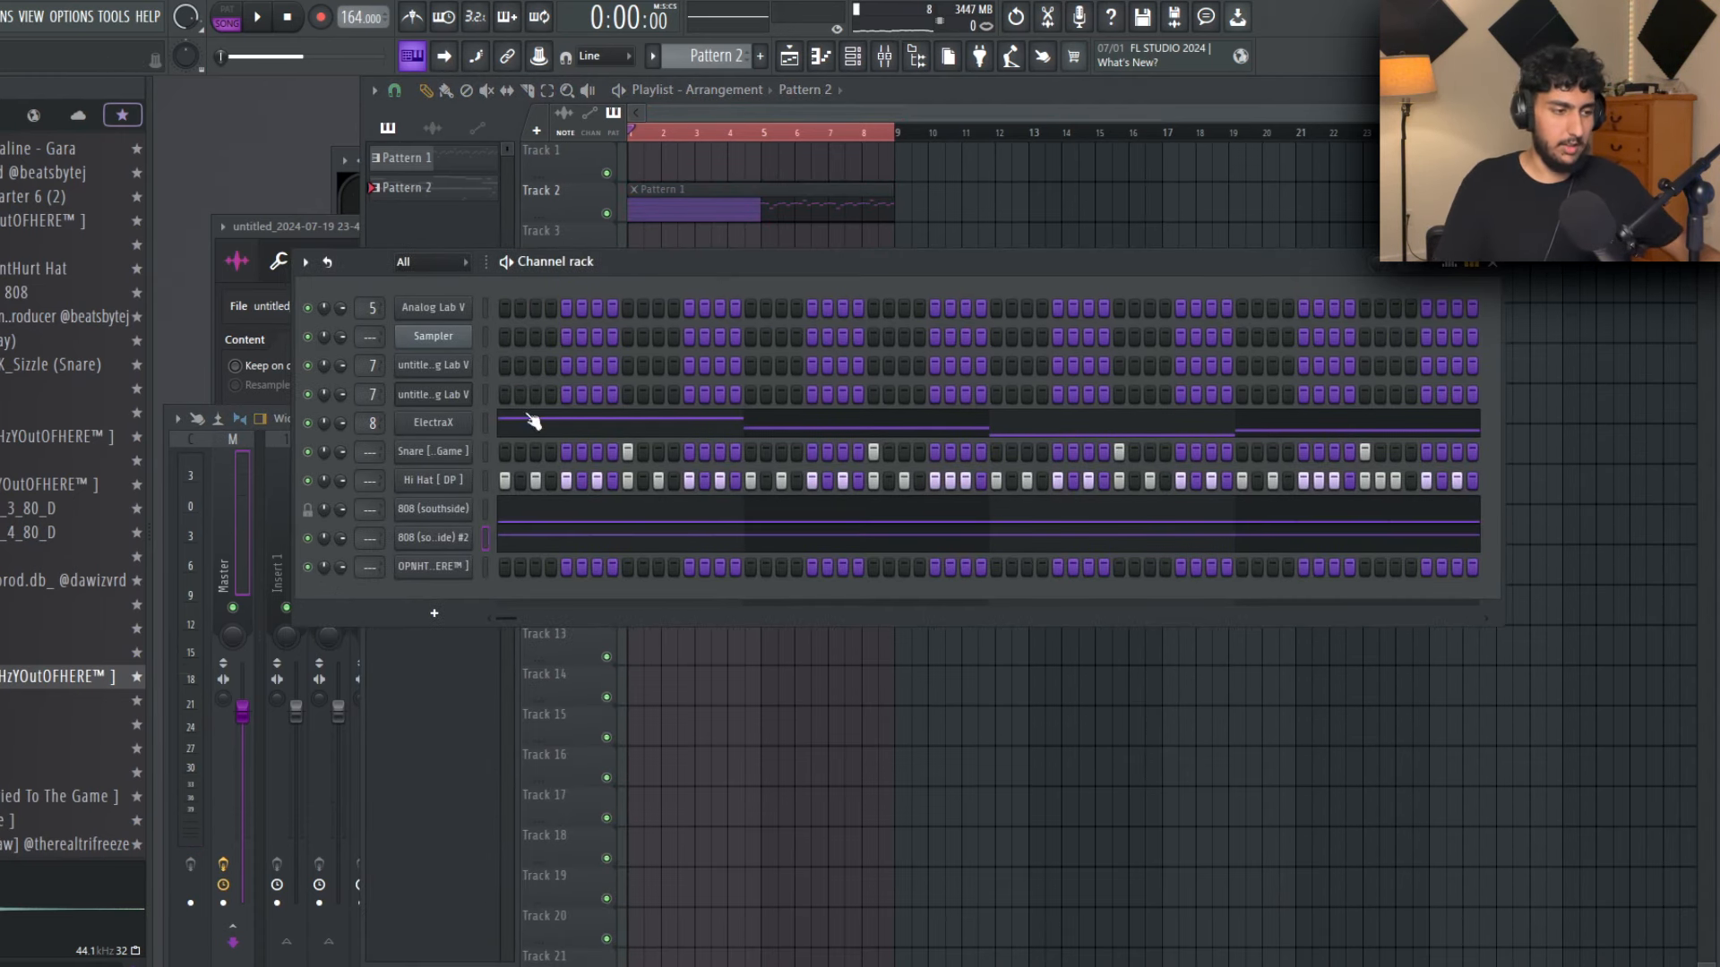
{"action": "key", "text": "F6"}
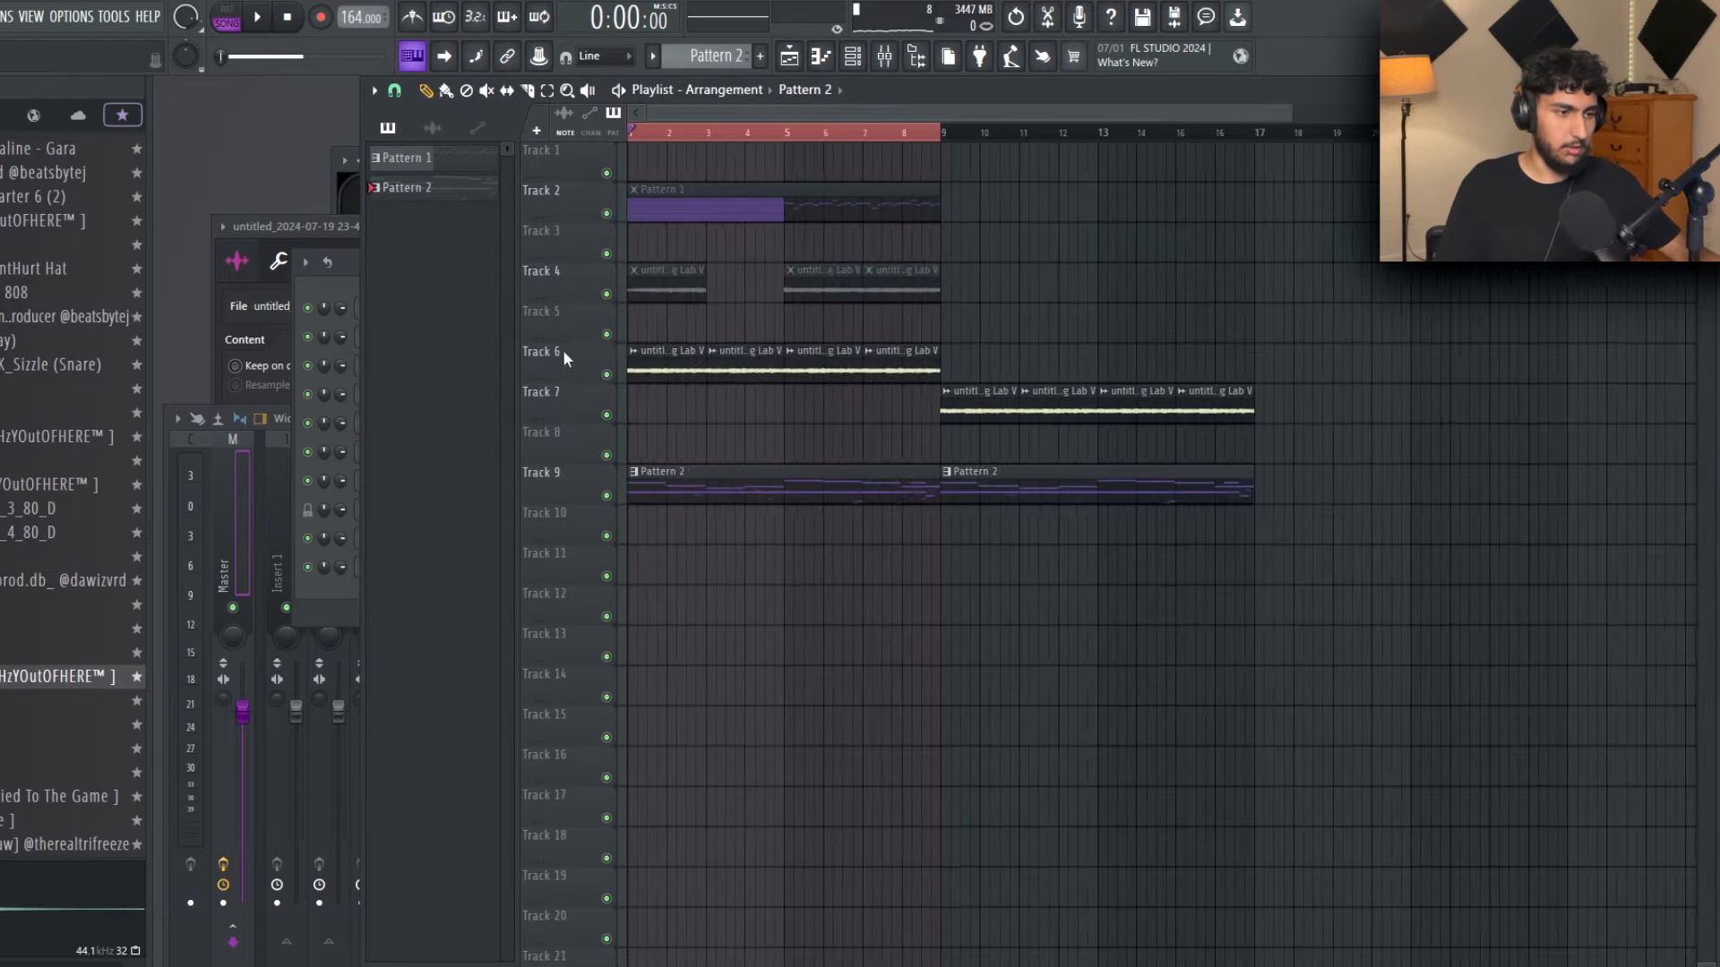
{"action": "scroll", "coordinate": [818, 338], "scroll_direction": "up", "scroll_amount": 2}
{"action": "double_click", "coordinate": [678, 354]}
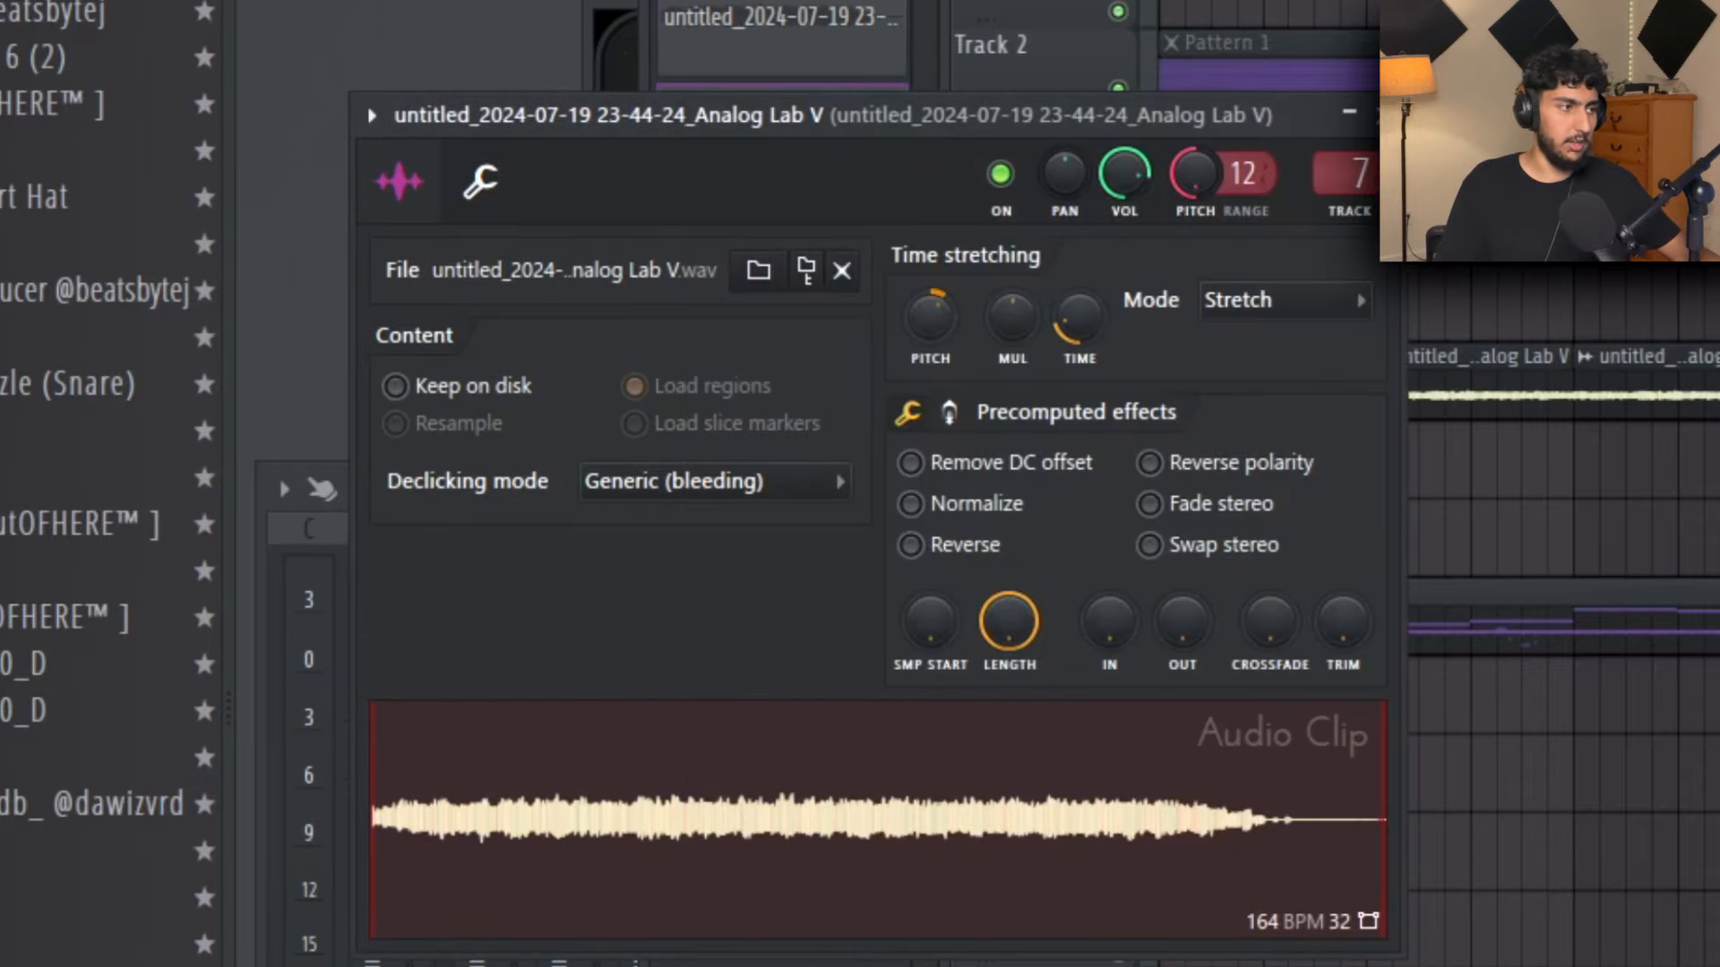
Step: Transpose the ElectraX, 808 (southside) and 808 (southside) #2 channels up 2 semitones and listen to the arrangement
{"action": "key", "text": "F6"}
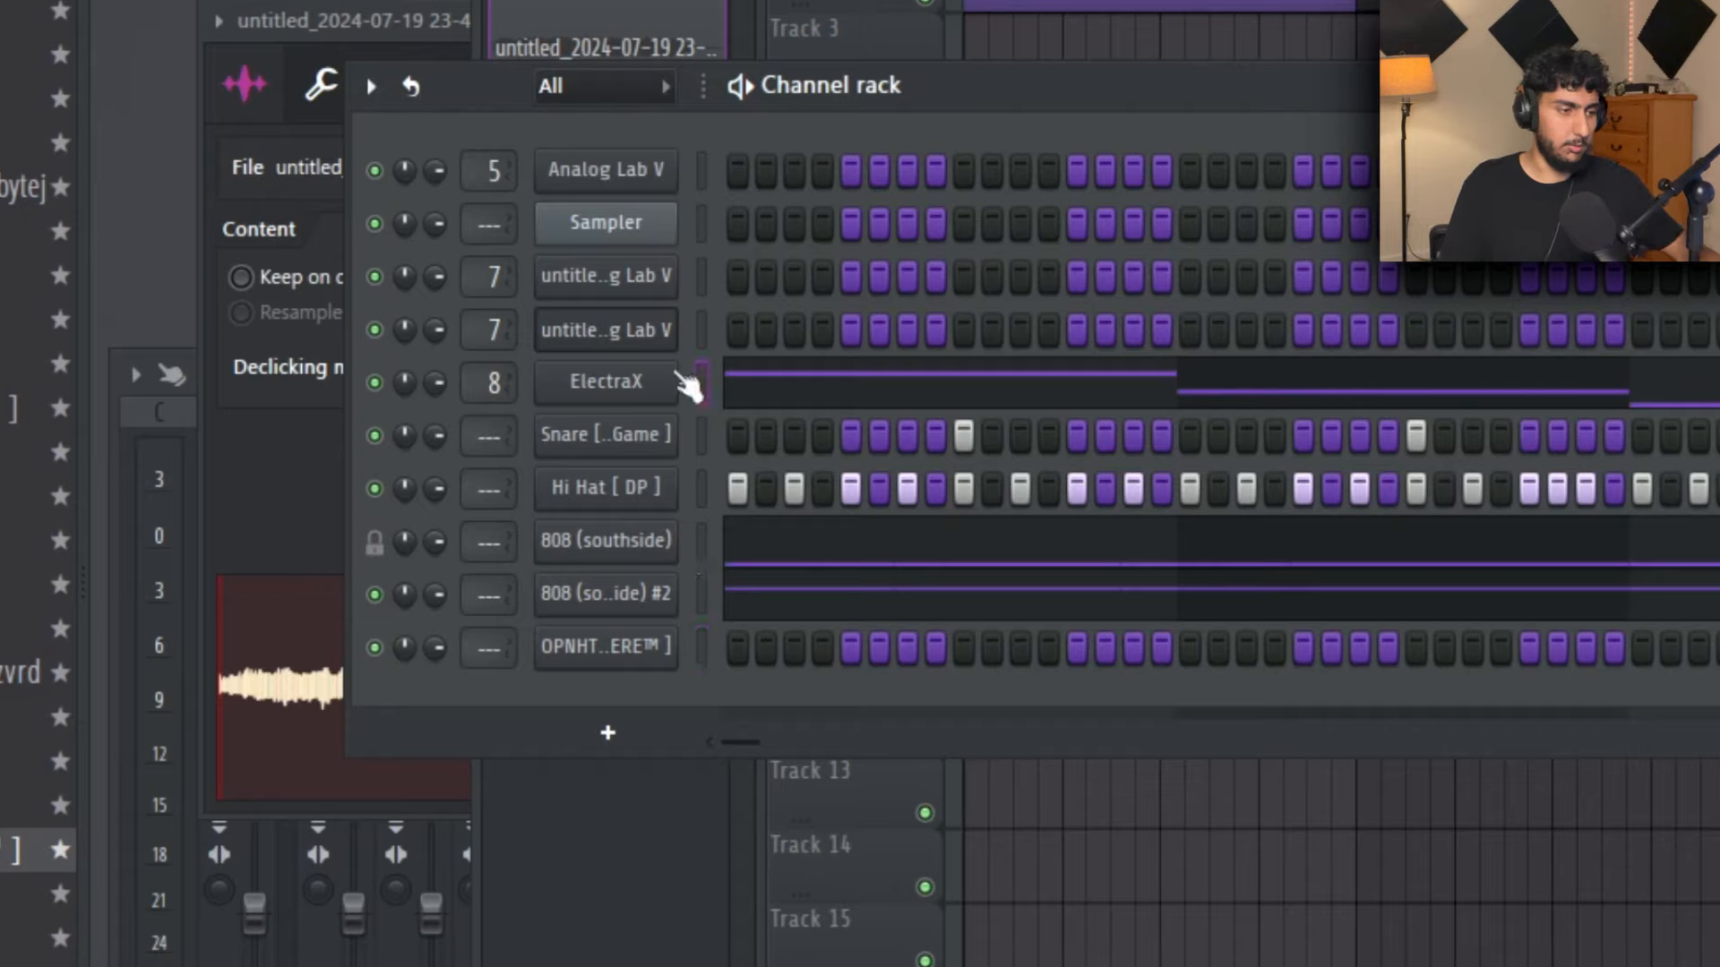
{"action": "left_click_drag", "start_coordinate": [703, 553], "coordinate": [707, 588]}
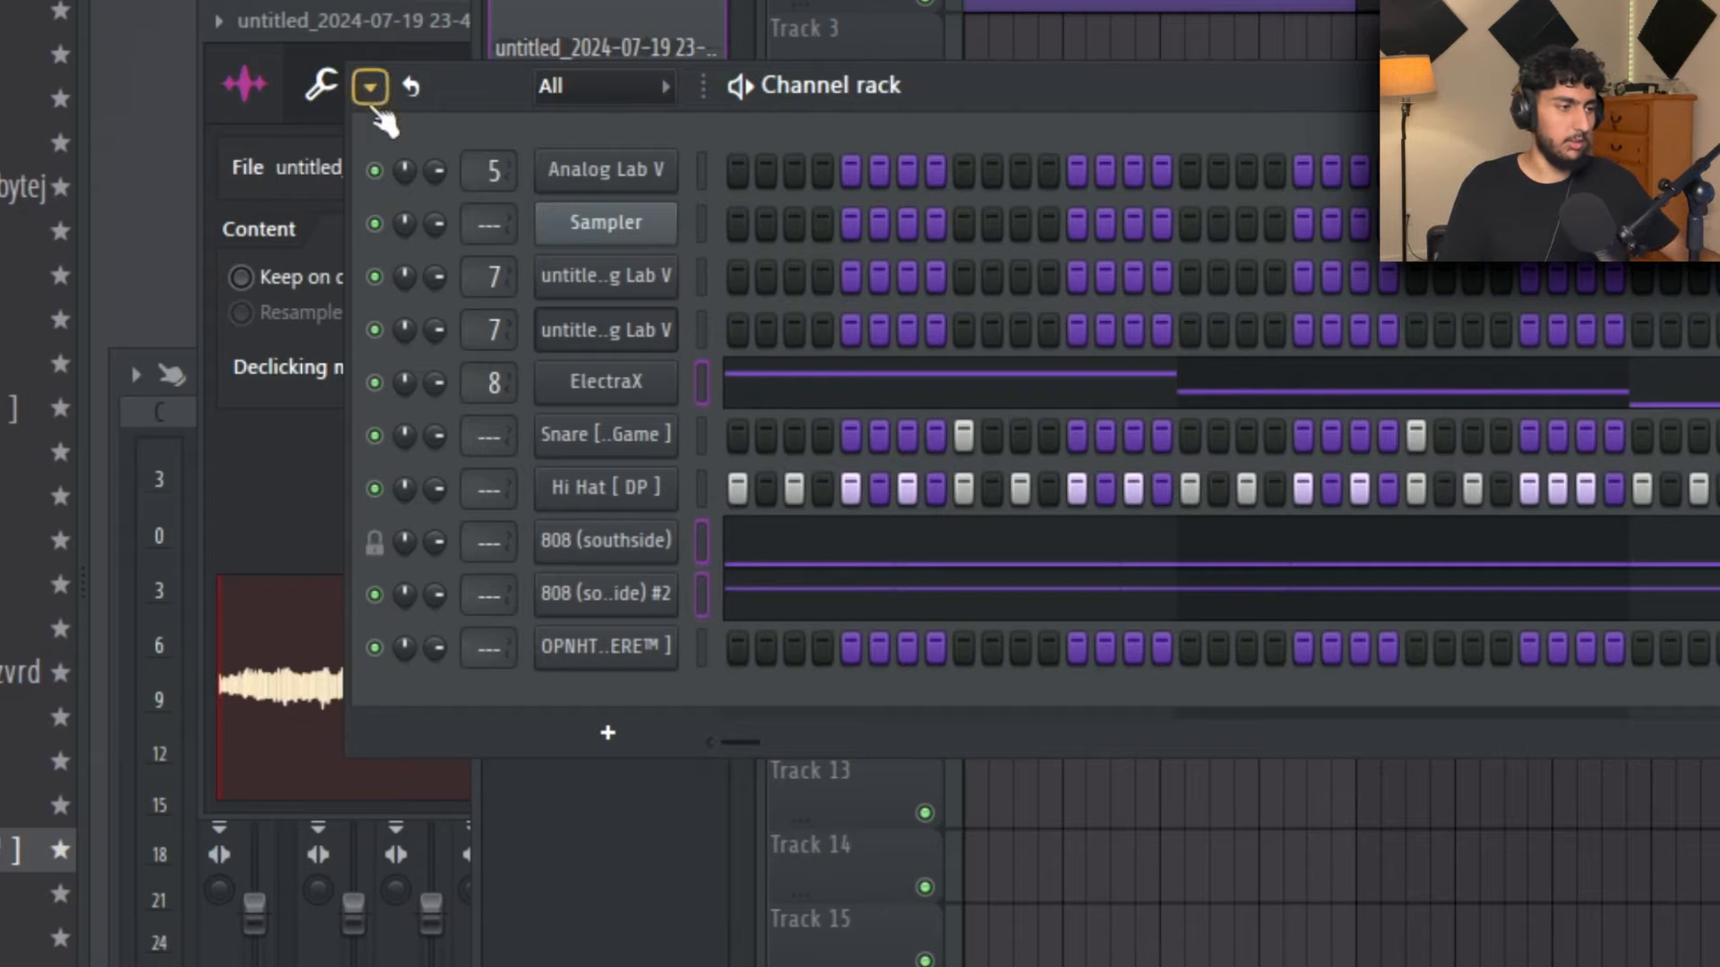
{"action": "left_click", "coordinate": [370, 86]}
{"action": "left_click", "coordinate": [518, 549]}
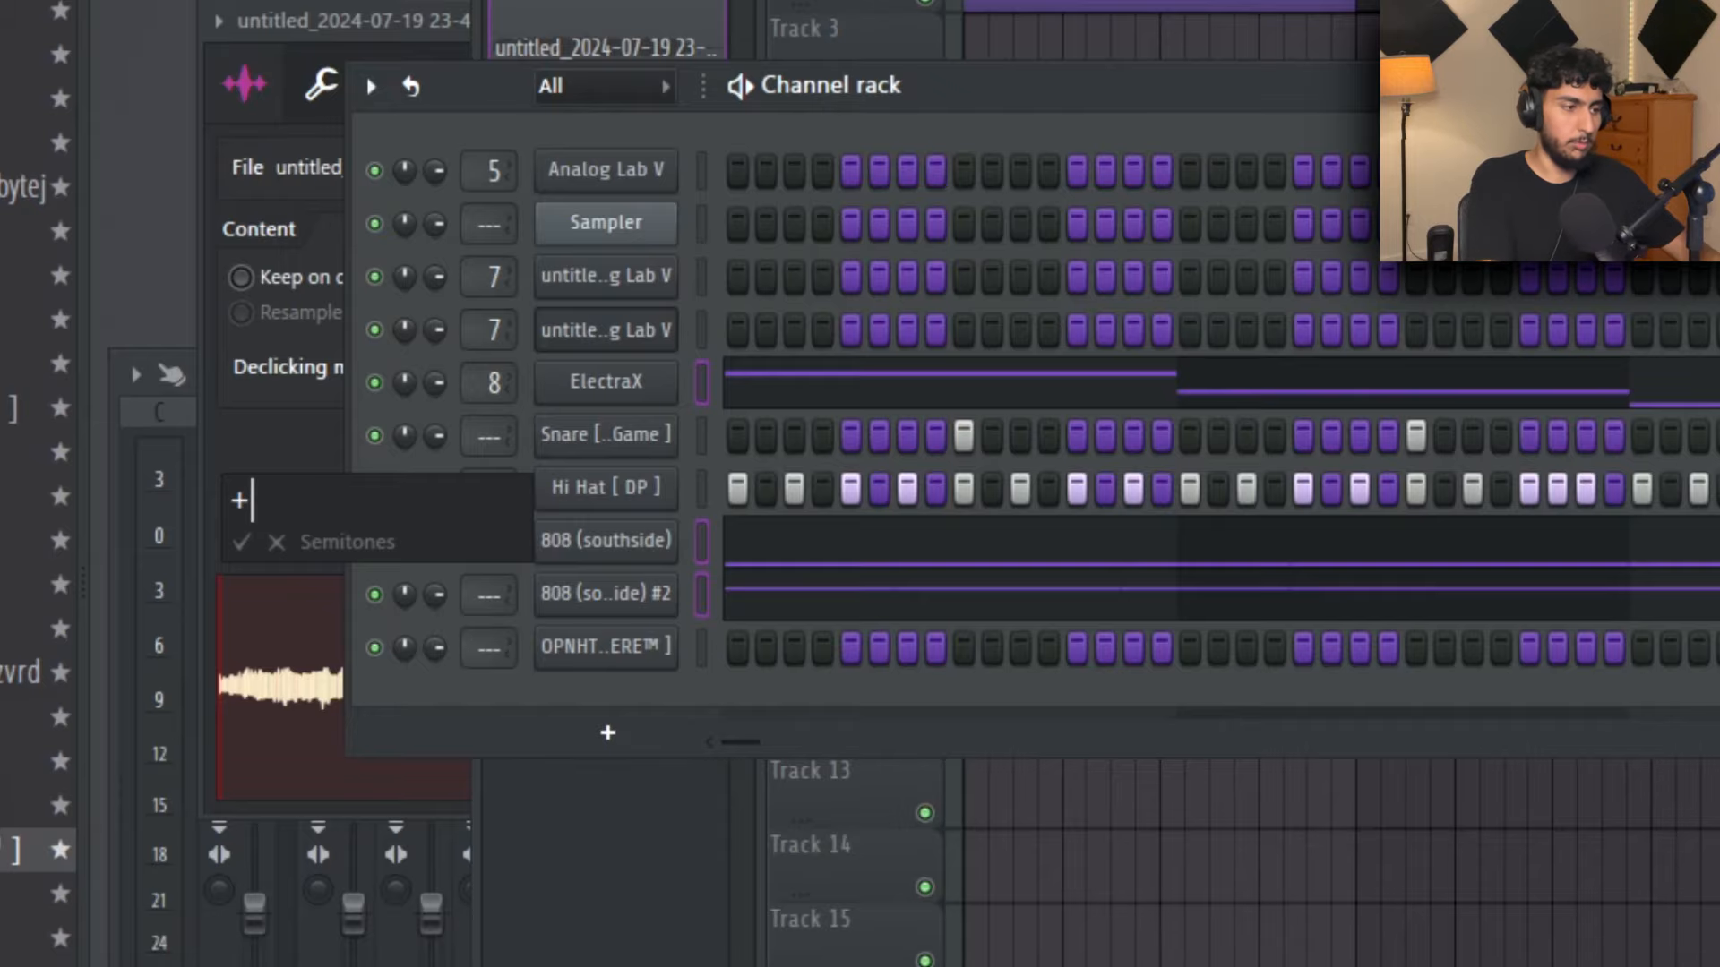
{"action": "key", "text": "Return"}
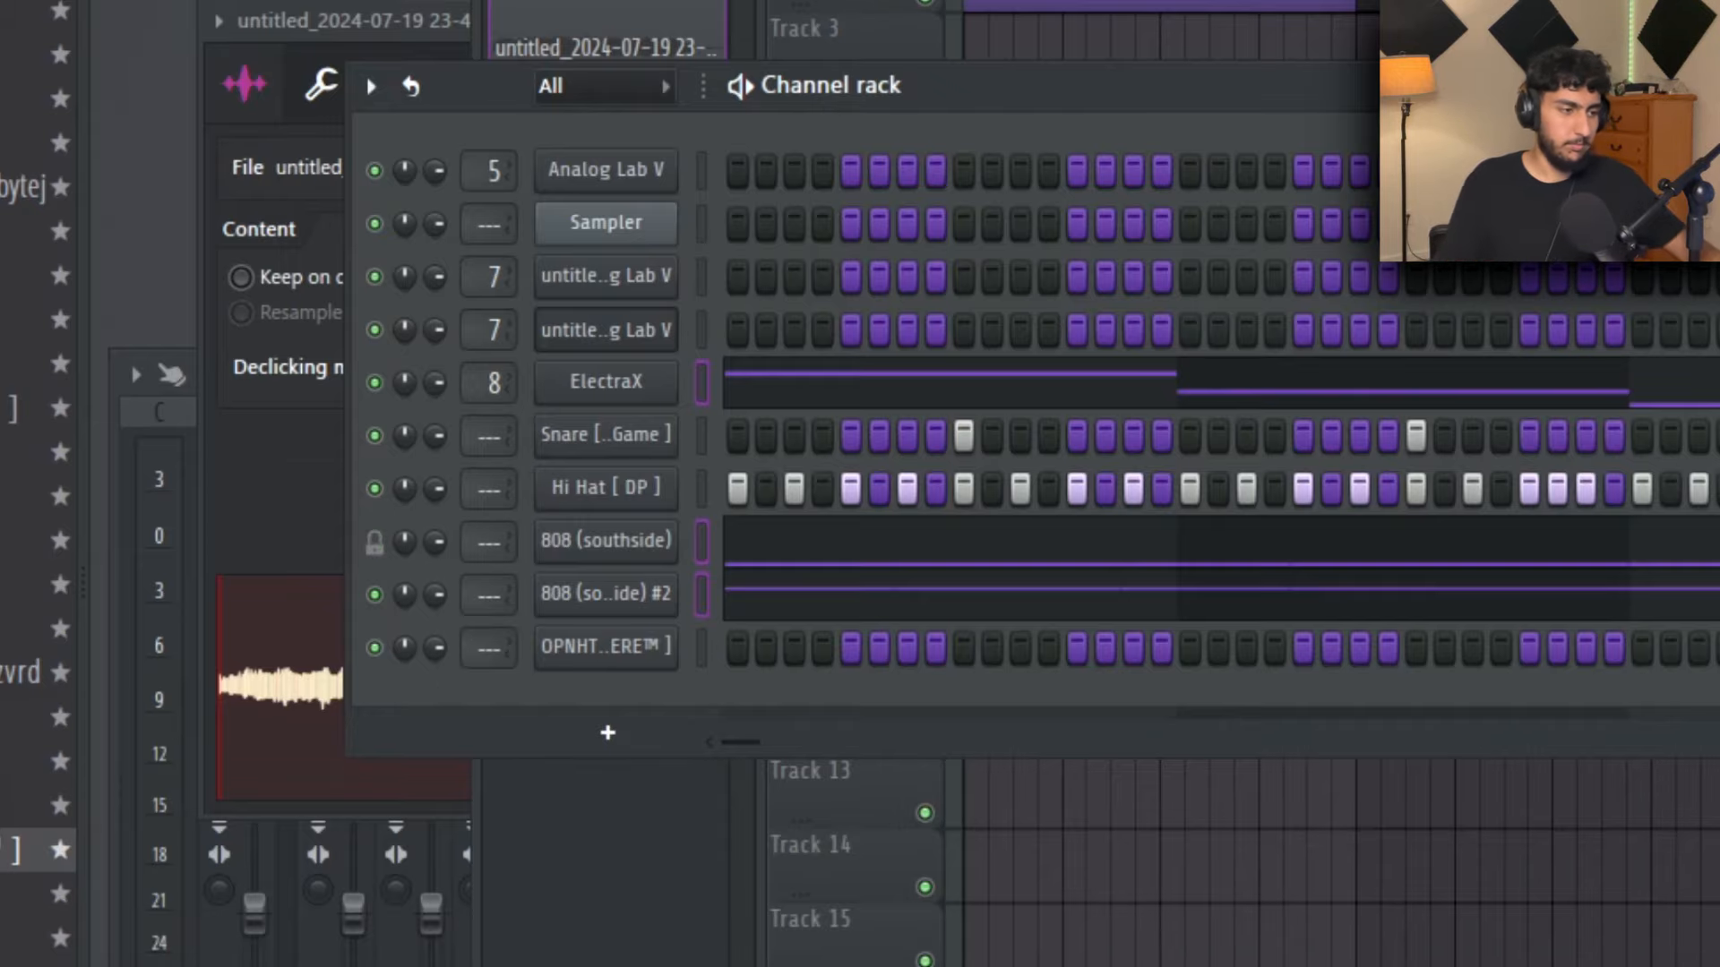
{"action": "key", "text": "F6"}
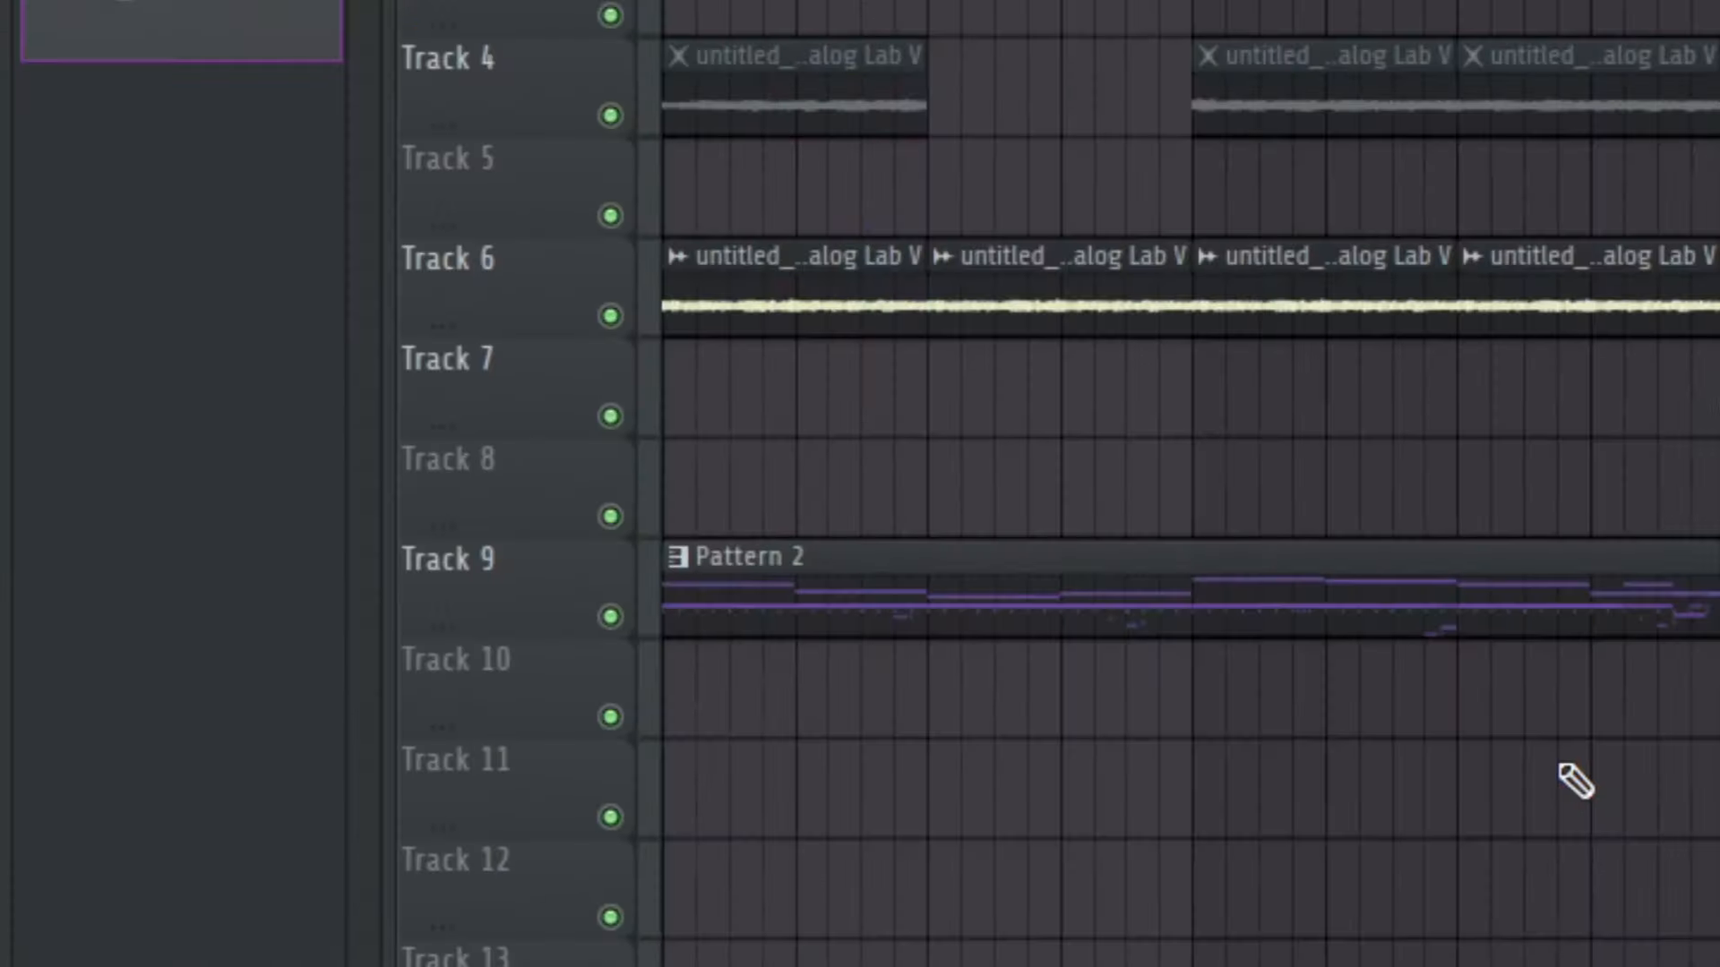
{"action": "key", "text": "space"}
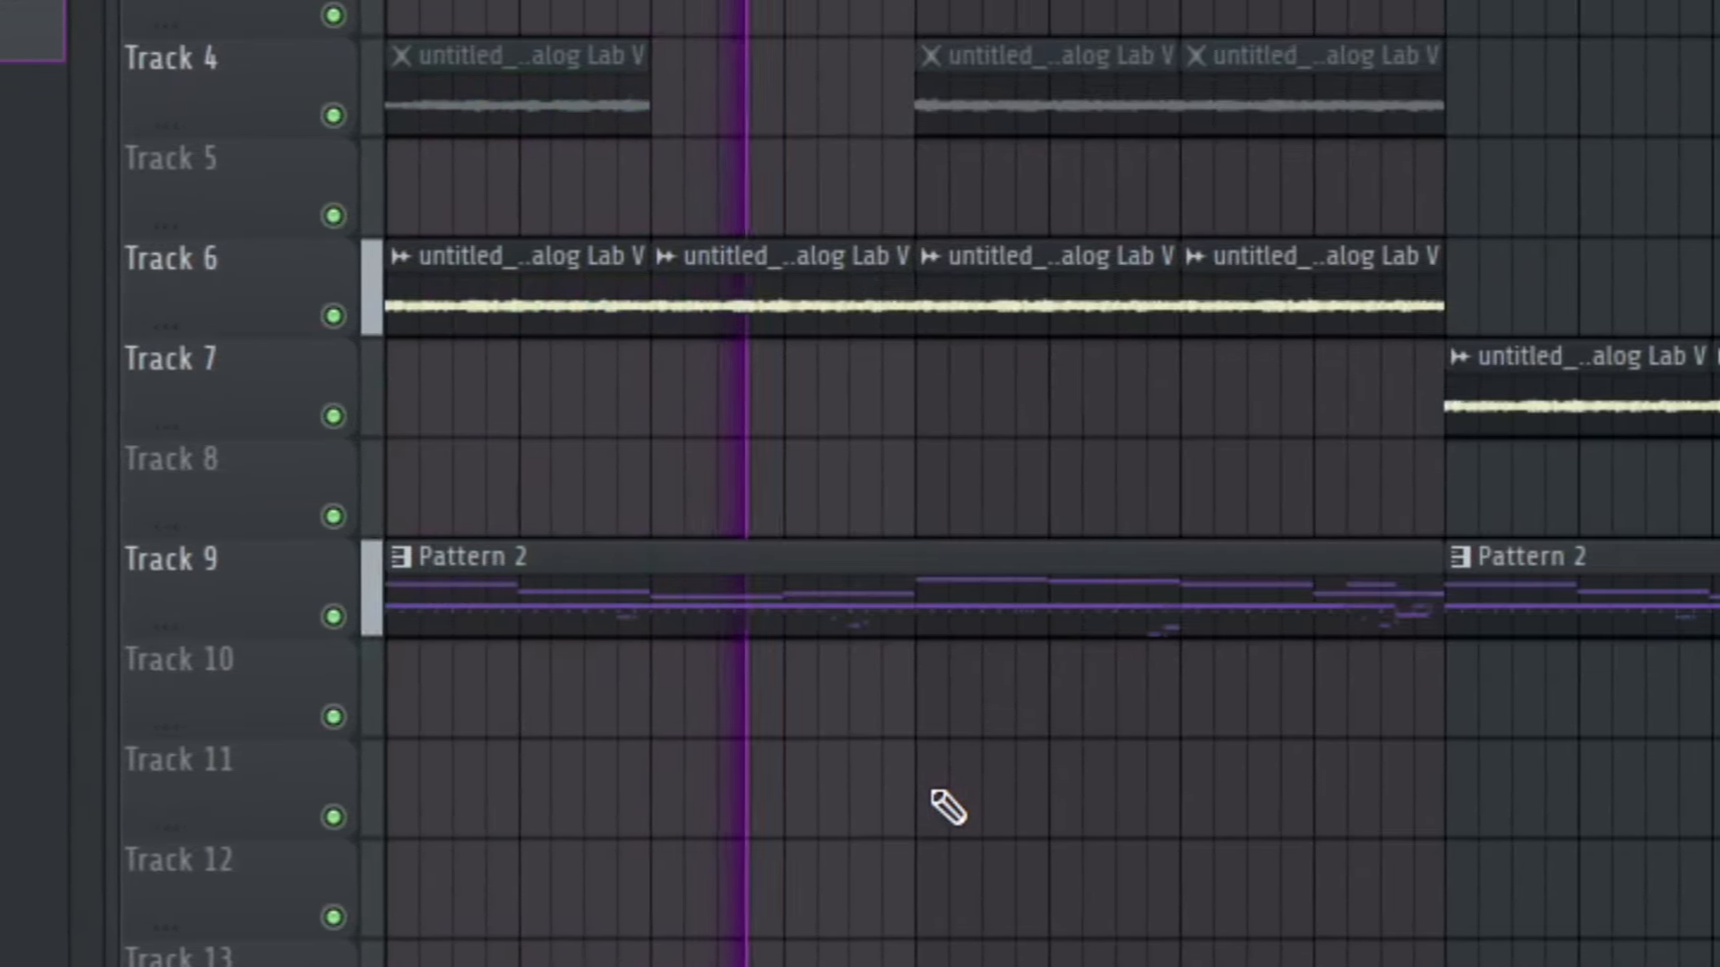
{"action": "key", "text": "space"}
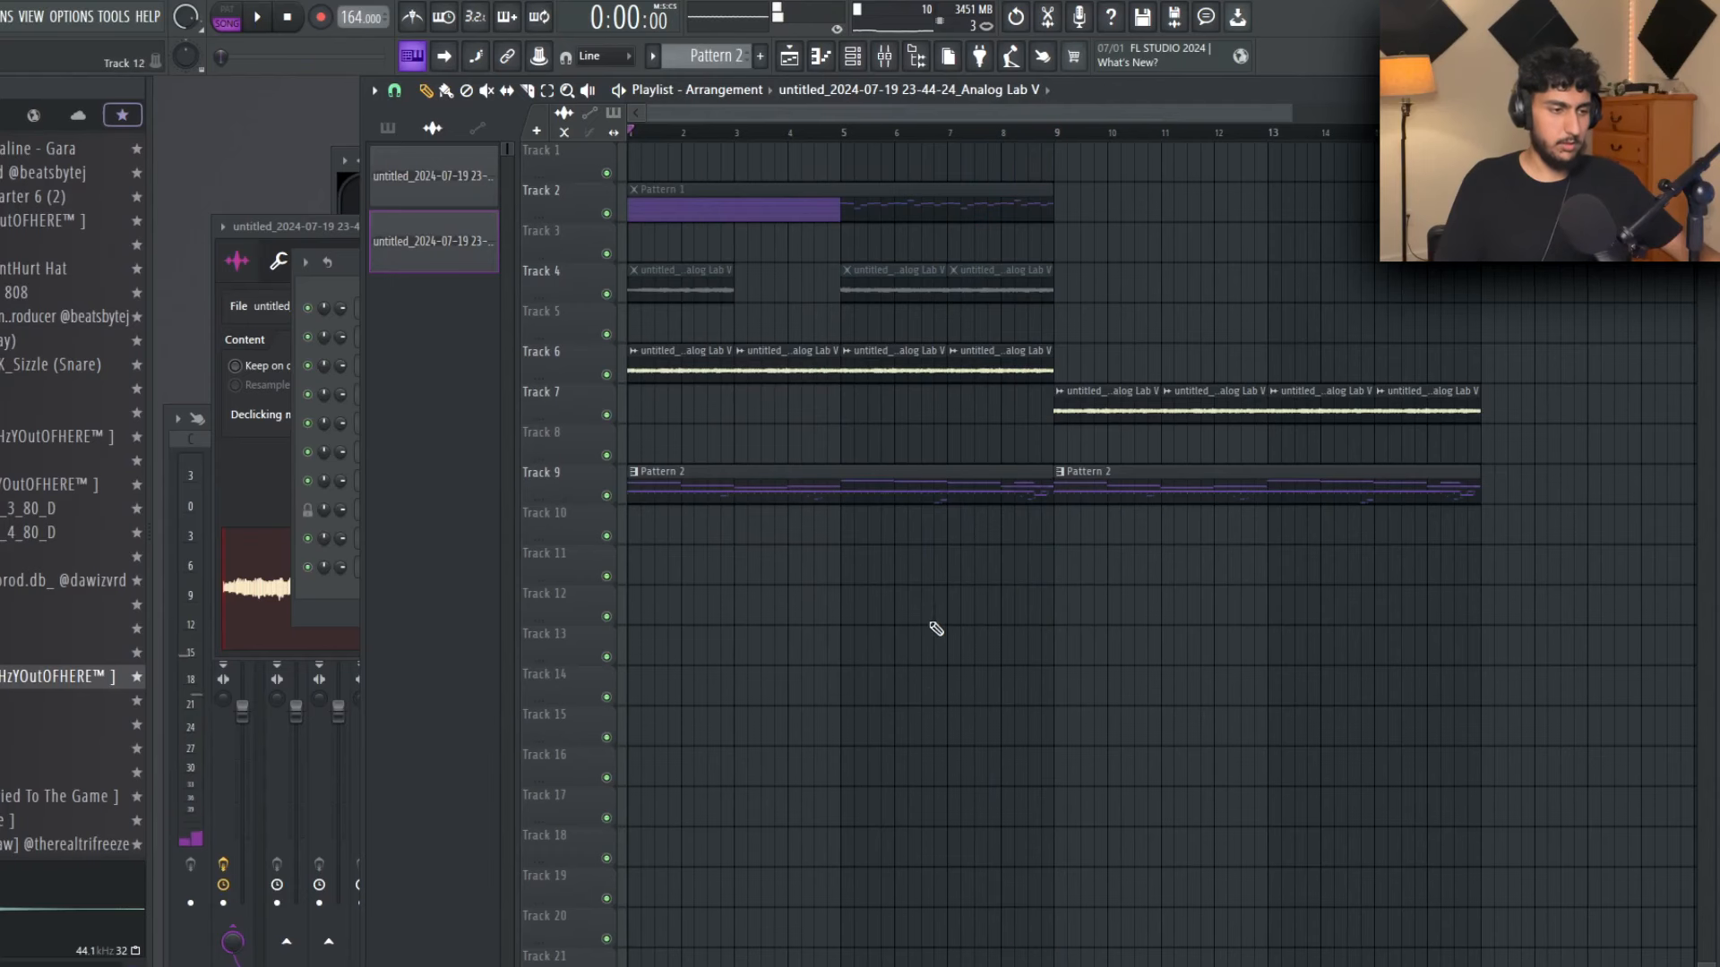
Step: Route the snare to mixer track 12, the hi-hat to 13, both 808s to 14 and the open hat to 15
{"action": "left_click", "coordinate": [928, 492]}
{"action": "key", "text": "F6"}
{"action": "key", "text": "F9"}
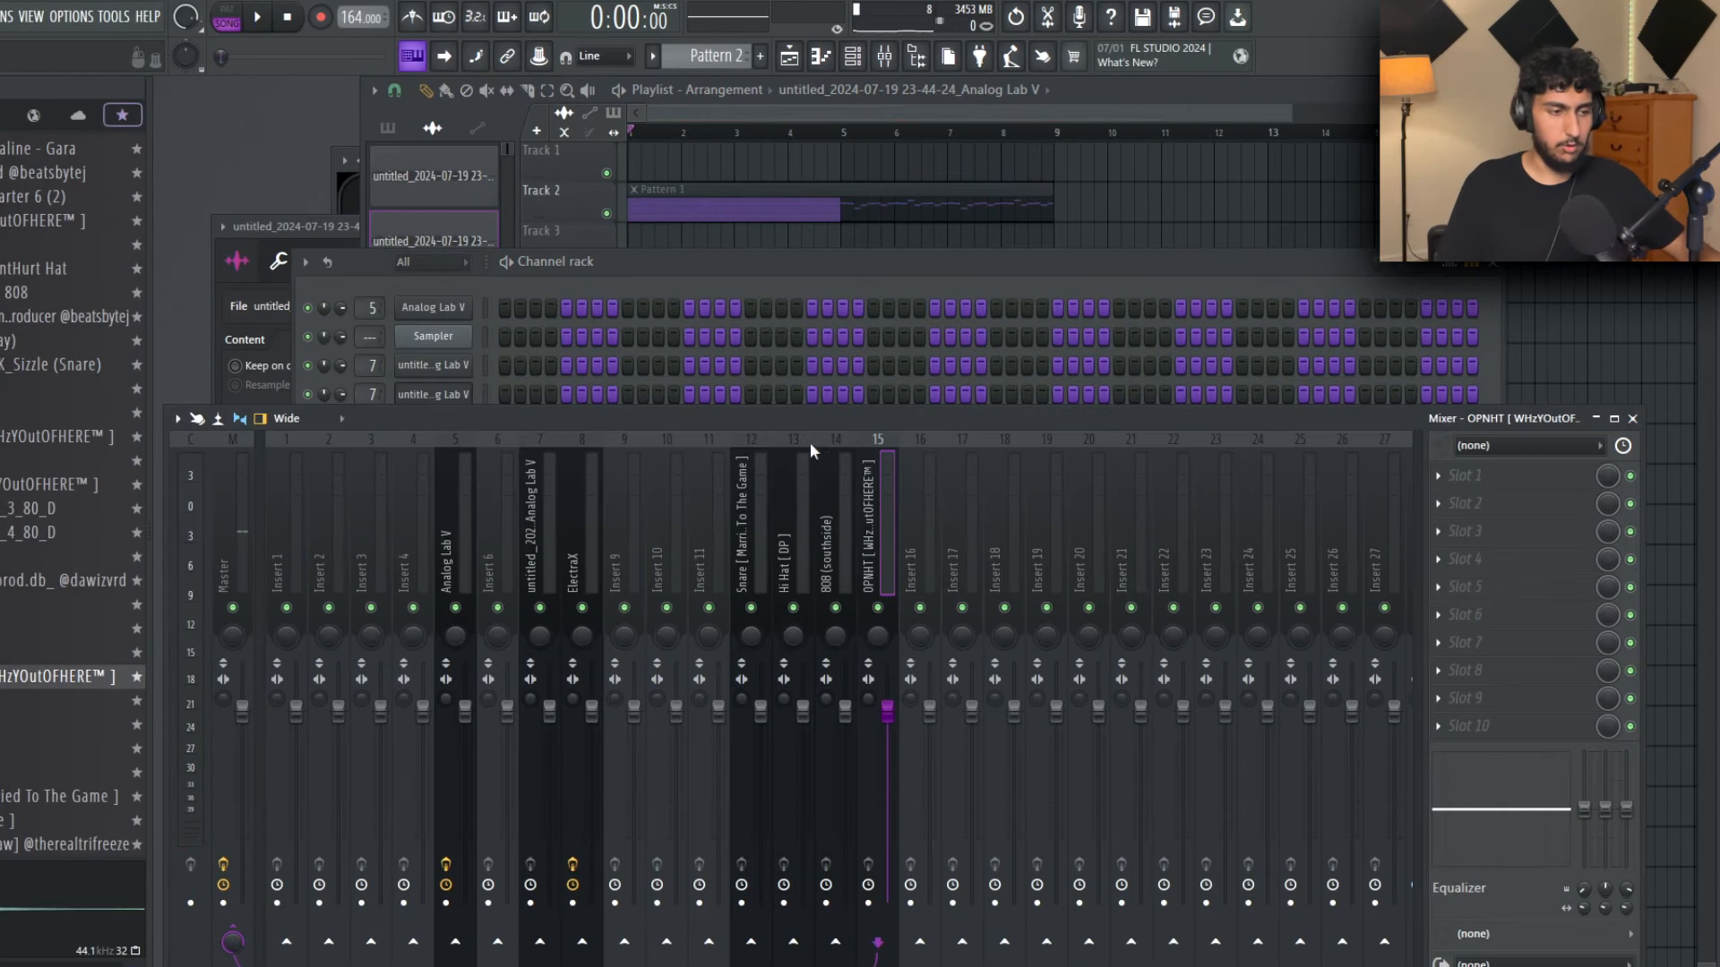
{"action": "left_click", "coordinate": [1028, 475]}
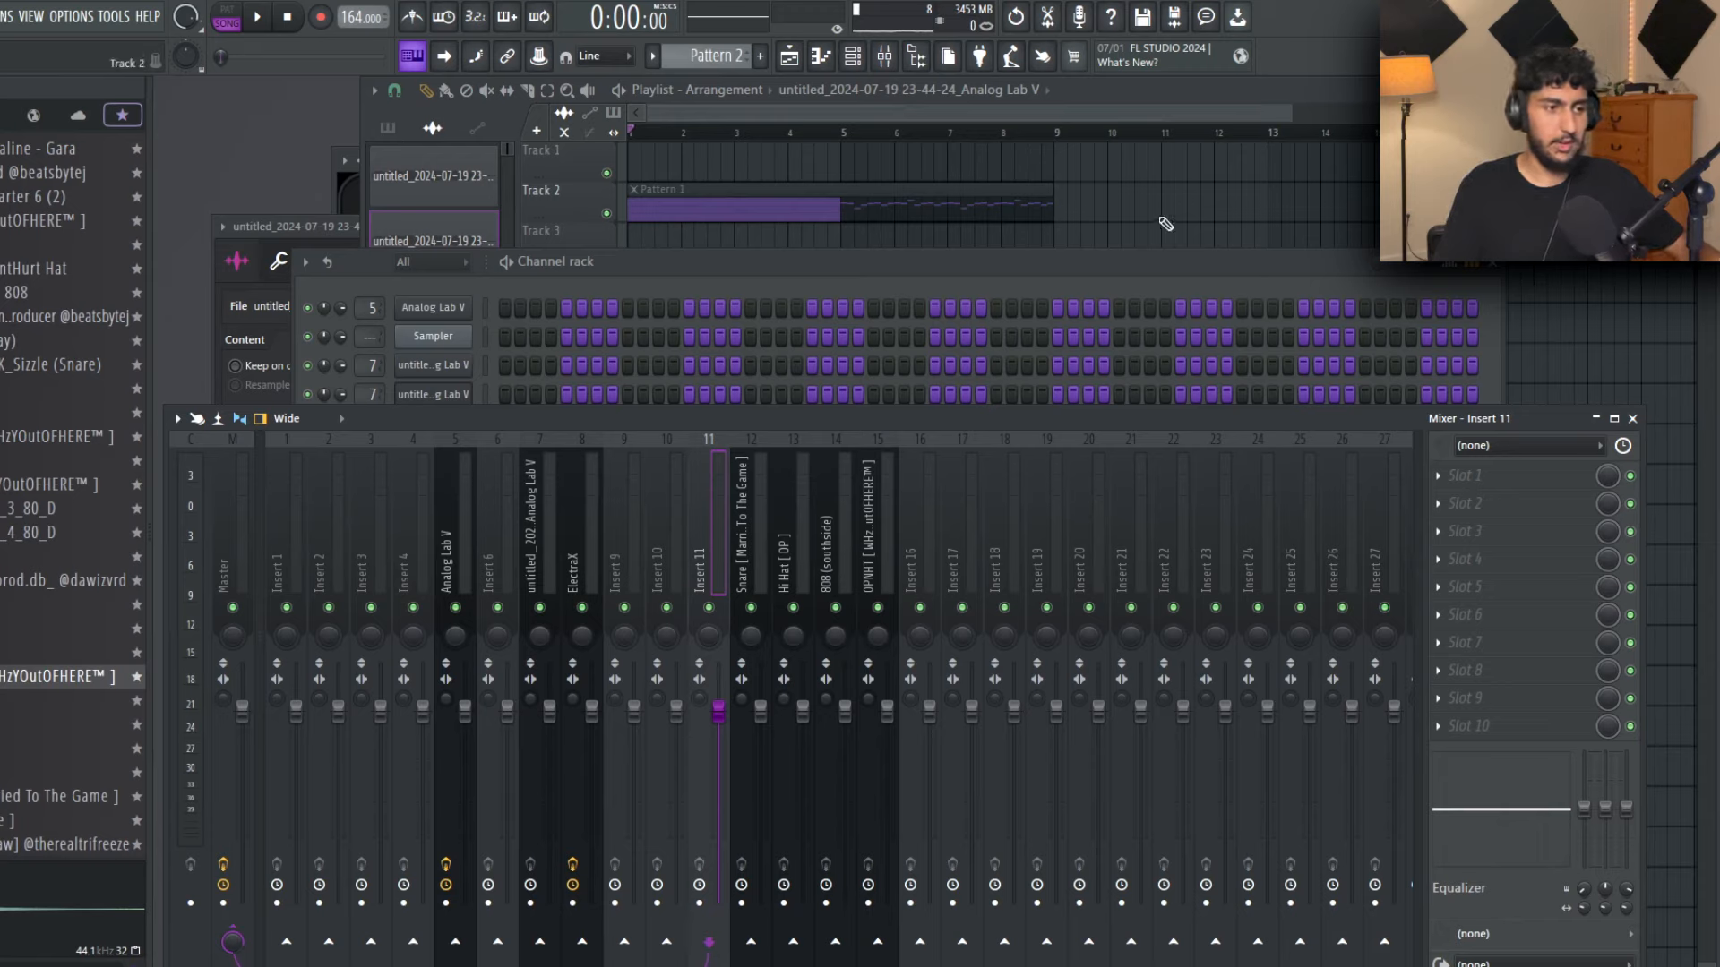
{"action": "left_click", "coordinate": [1011, 267]}
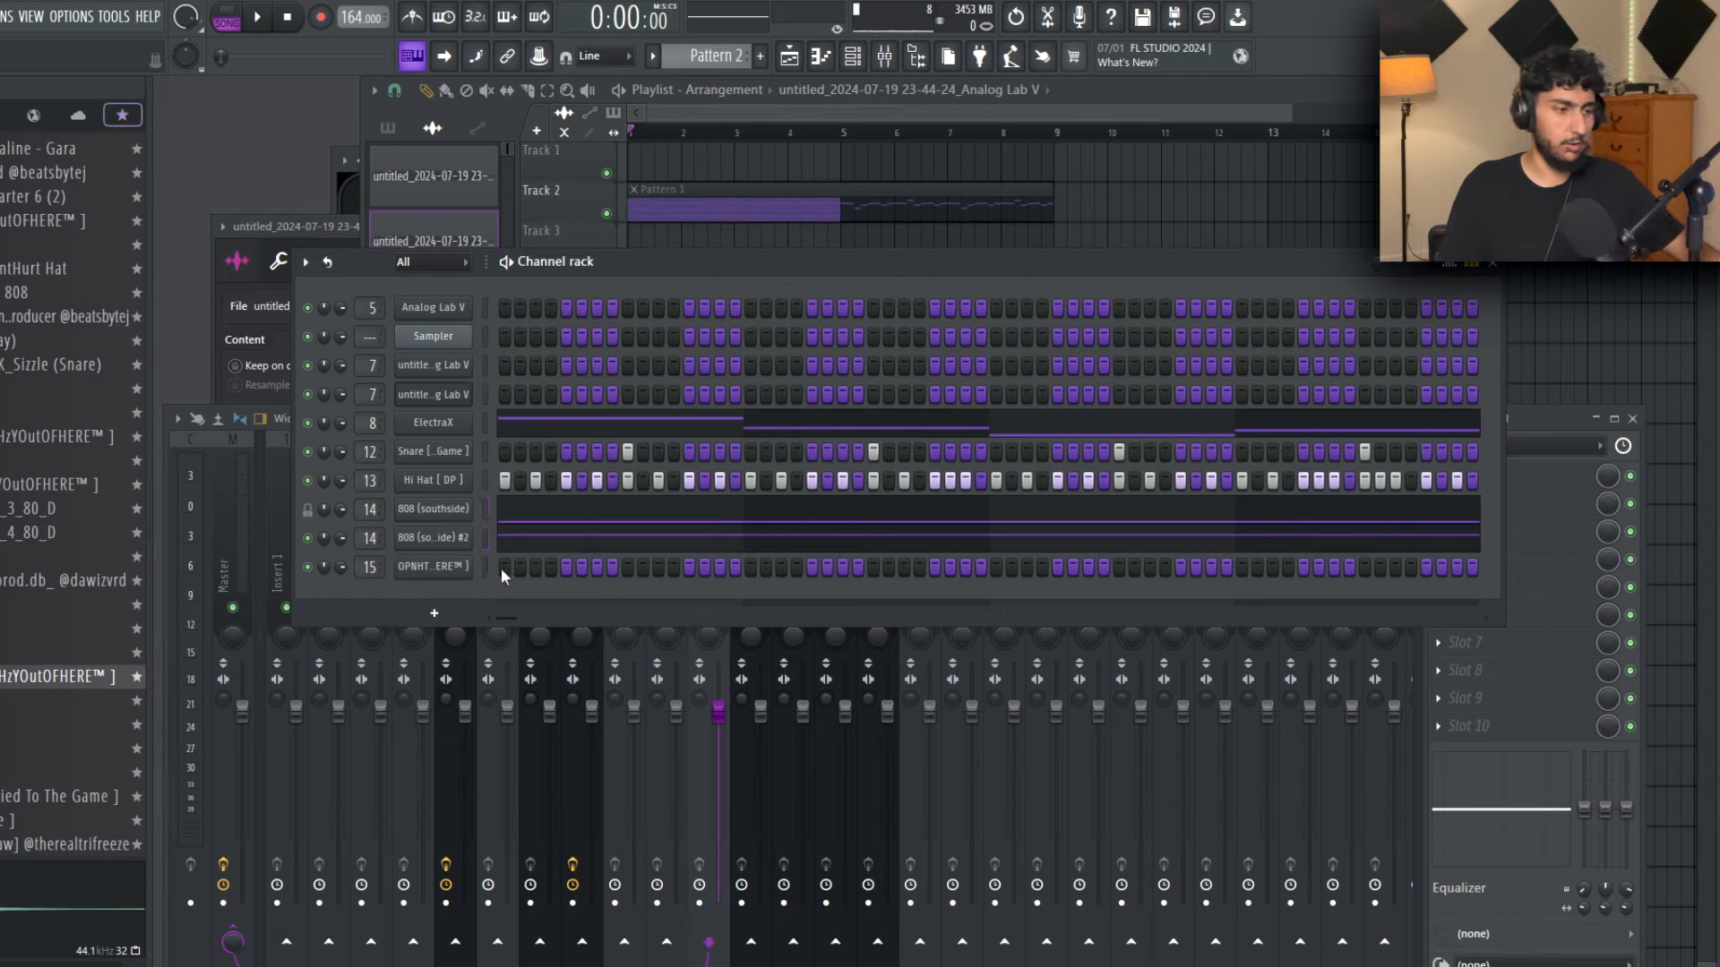
Step: Place open hat notes on C5 at the start of bars 1 and 5 and on beat 4 of bars 3 and 7
{"action": "key", "text": "F7"}
{"action": "key", "text": "space"}
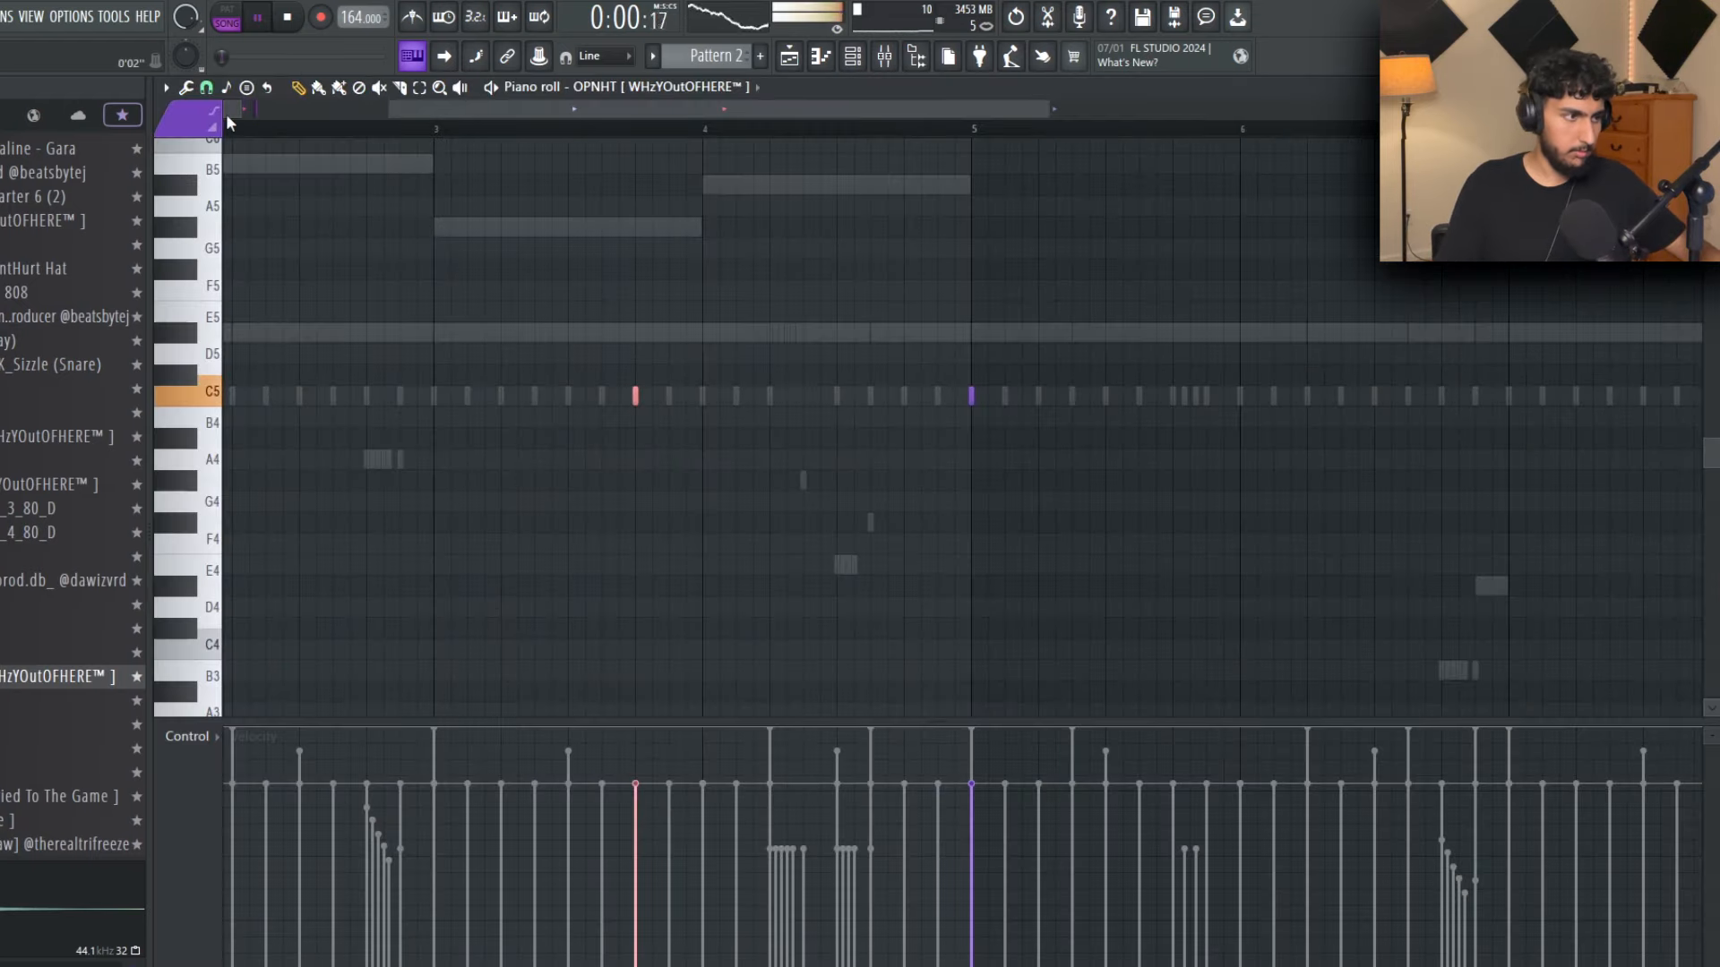
{"action": "left_click", "coordinate": [206, 87]}
{"action": "left_click", "coordinate": [208, 88]}
{"action": "left_click", "coordinate": [211, 90]}
{"action": "scroll", "coordinate": [526, 223], "scroll_direction": "down", "scroll_amount": 4}
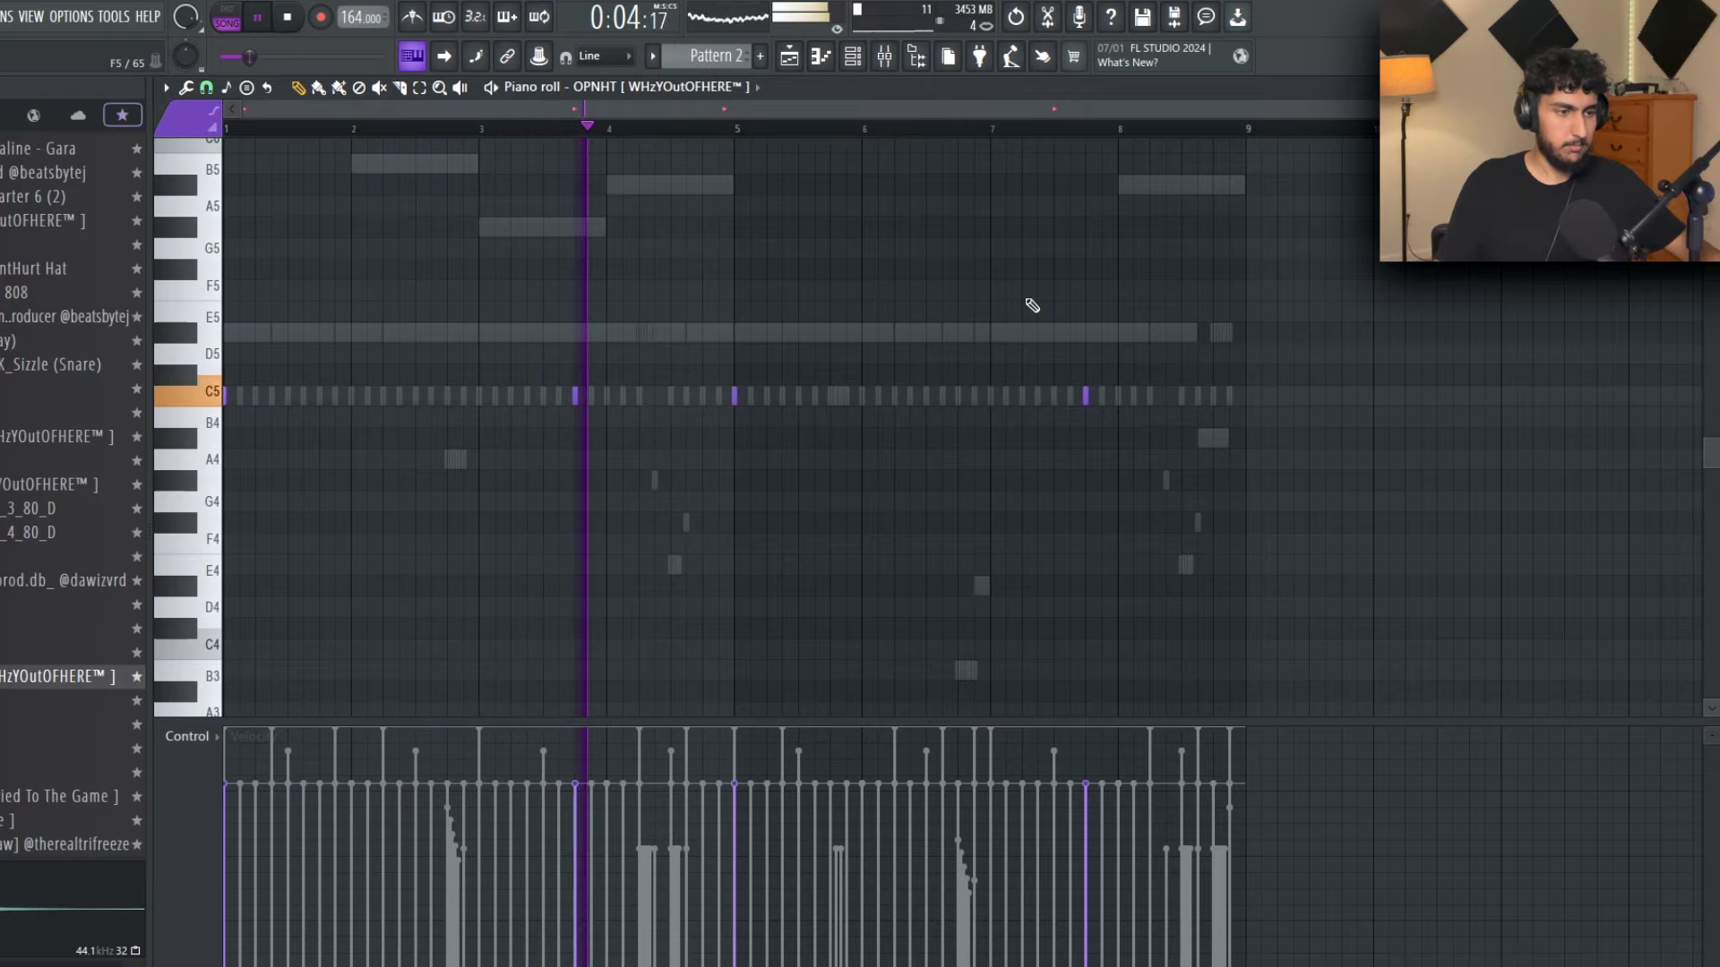
{"action": "left_click", "coordinate": [1086, 395], "text": "ctrl"}
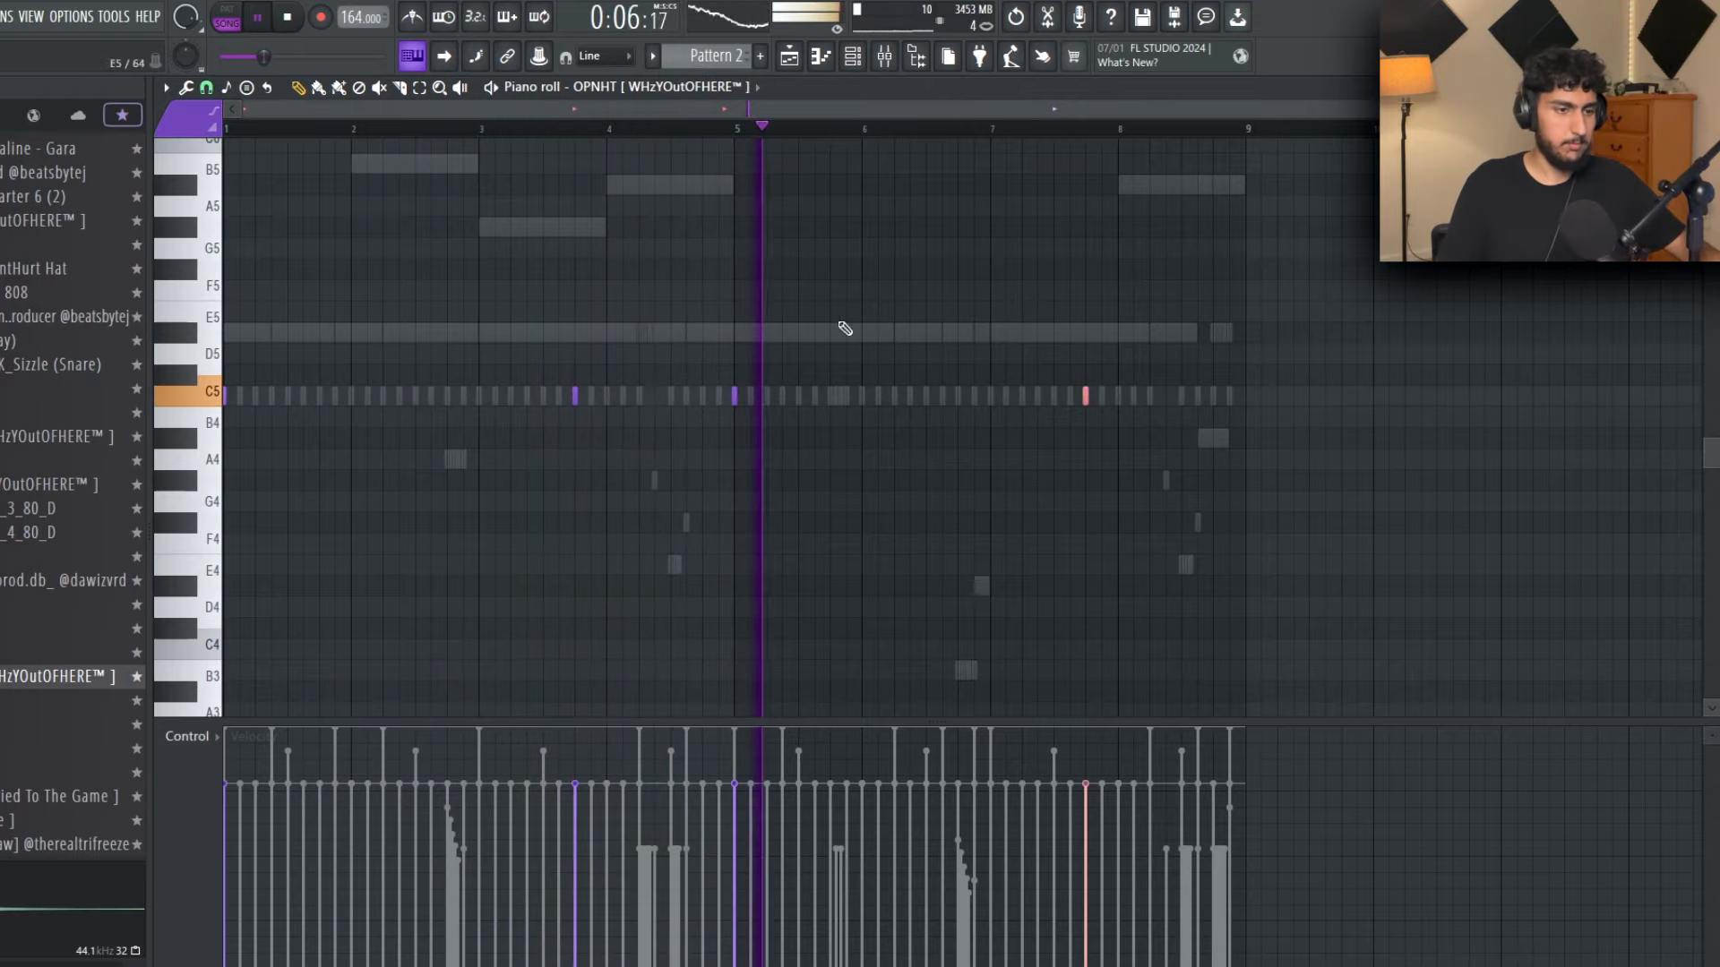
{"action": "left_click", "coordinate": [575, 395], "text": "ctrl"}
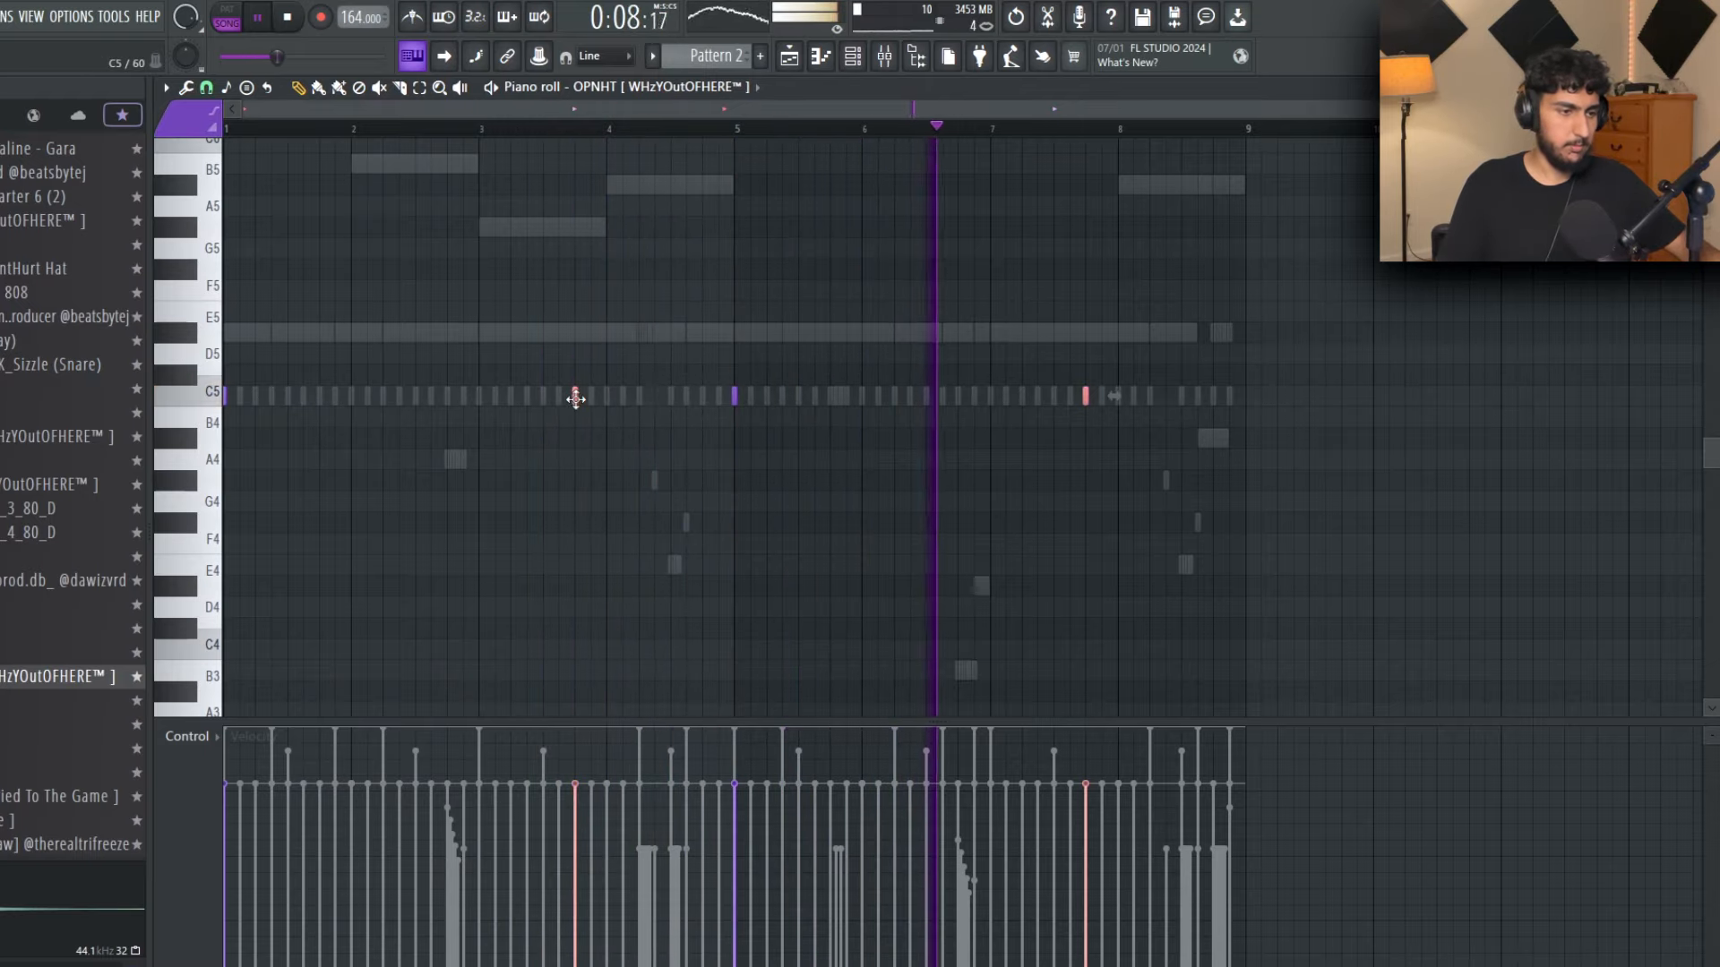
{"action": "key", "text": "ctrl+d"}
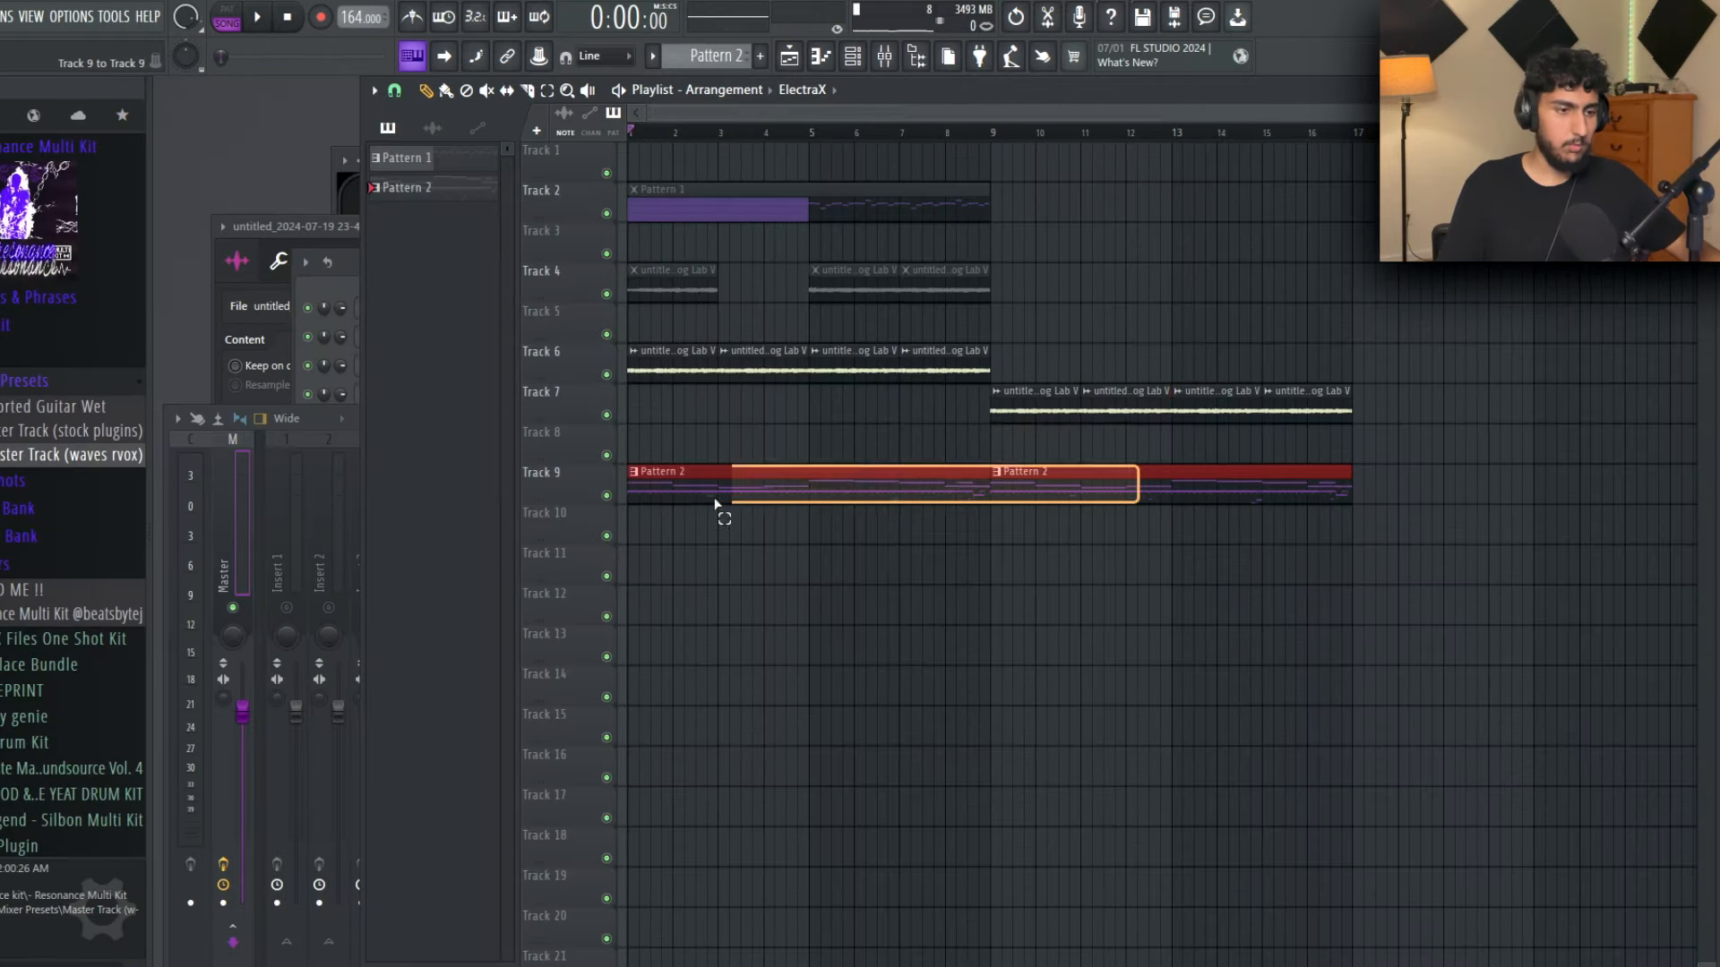
{"action": "left_click_drag", "start_coordinate": [717, 504], "coordinate": [717, 504]}
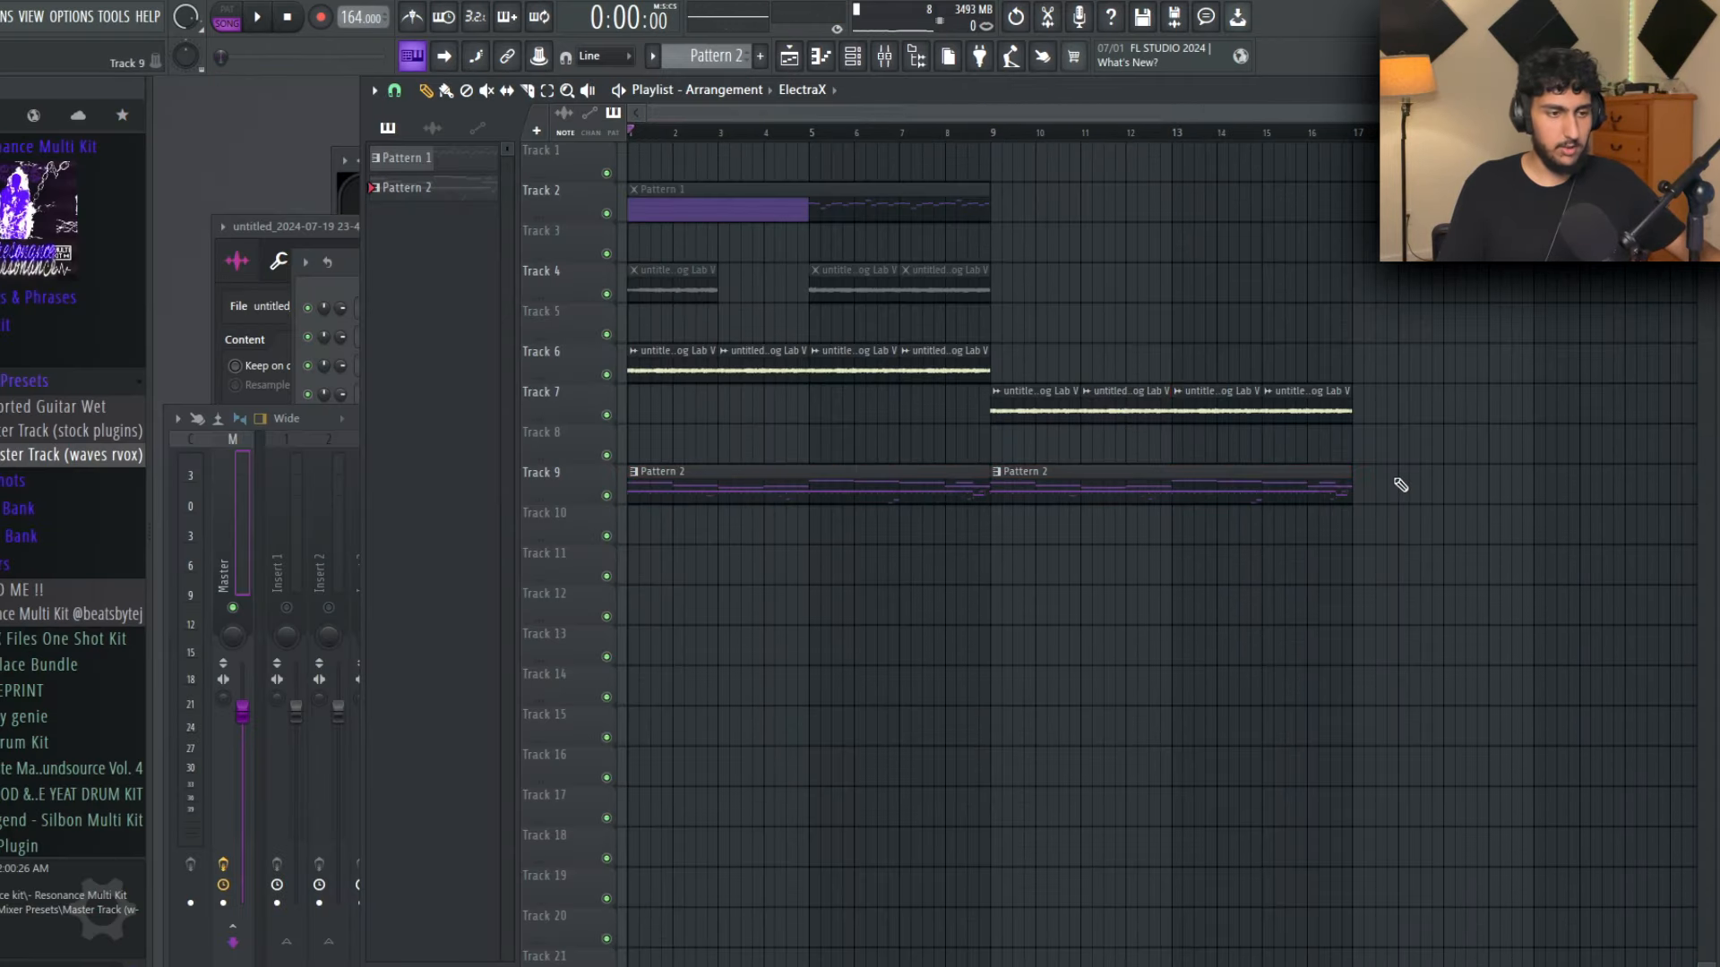
{"action": "left_click_drag", "start_coordinate": [1517, 385], "coordinate": [626, 541]}
{"action": "left_click_drag", "start_coordinate": [1216, 427], "coordinate": [847, 495]}
{"action": "left_click", "coordinate": [1196, 597]}
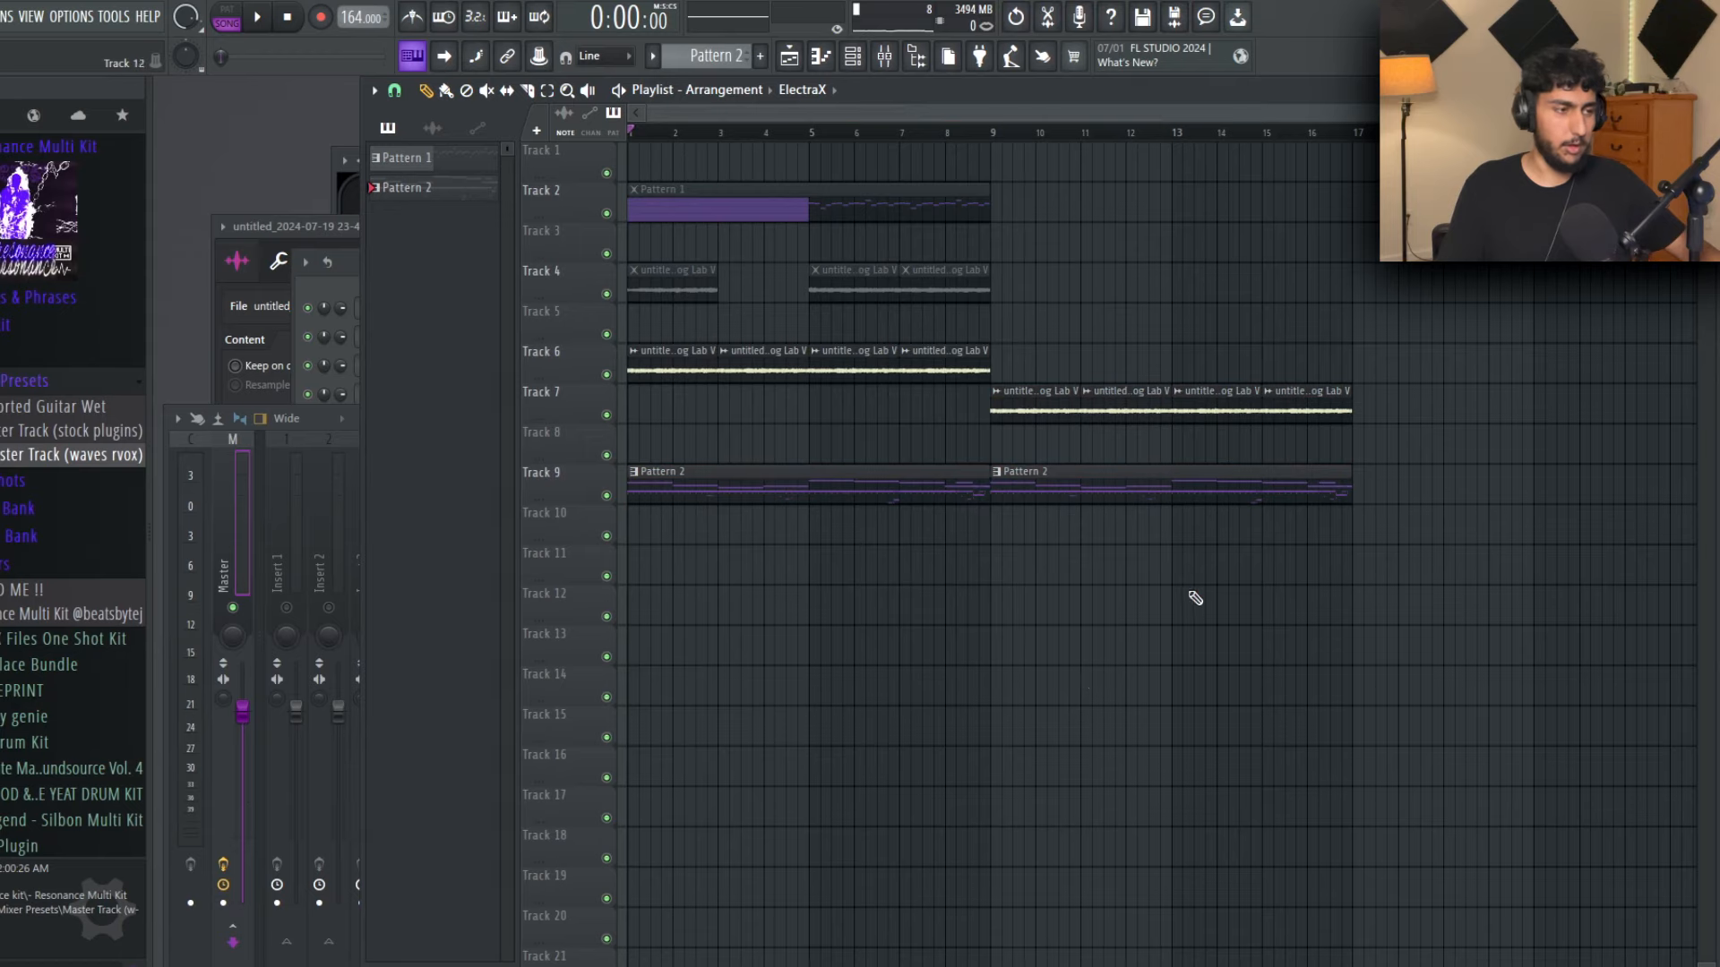
{"action": "left_click_drag", "start_coordinate": [1156, 483], "coordinate": [972, 560]}
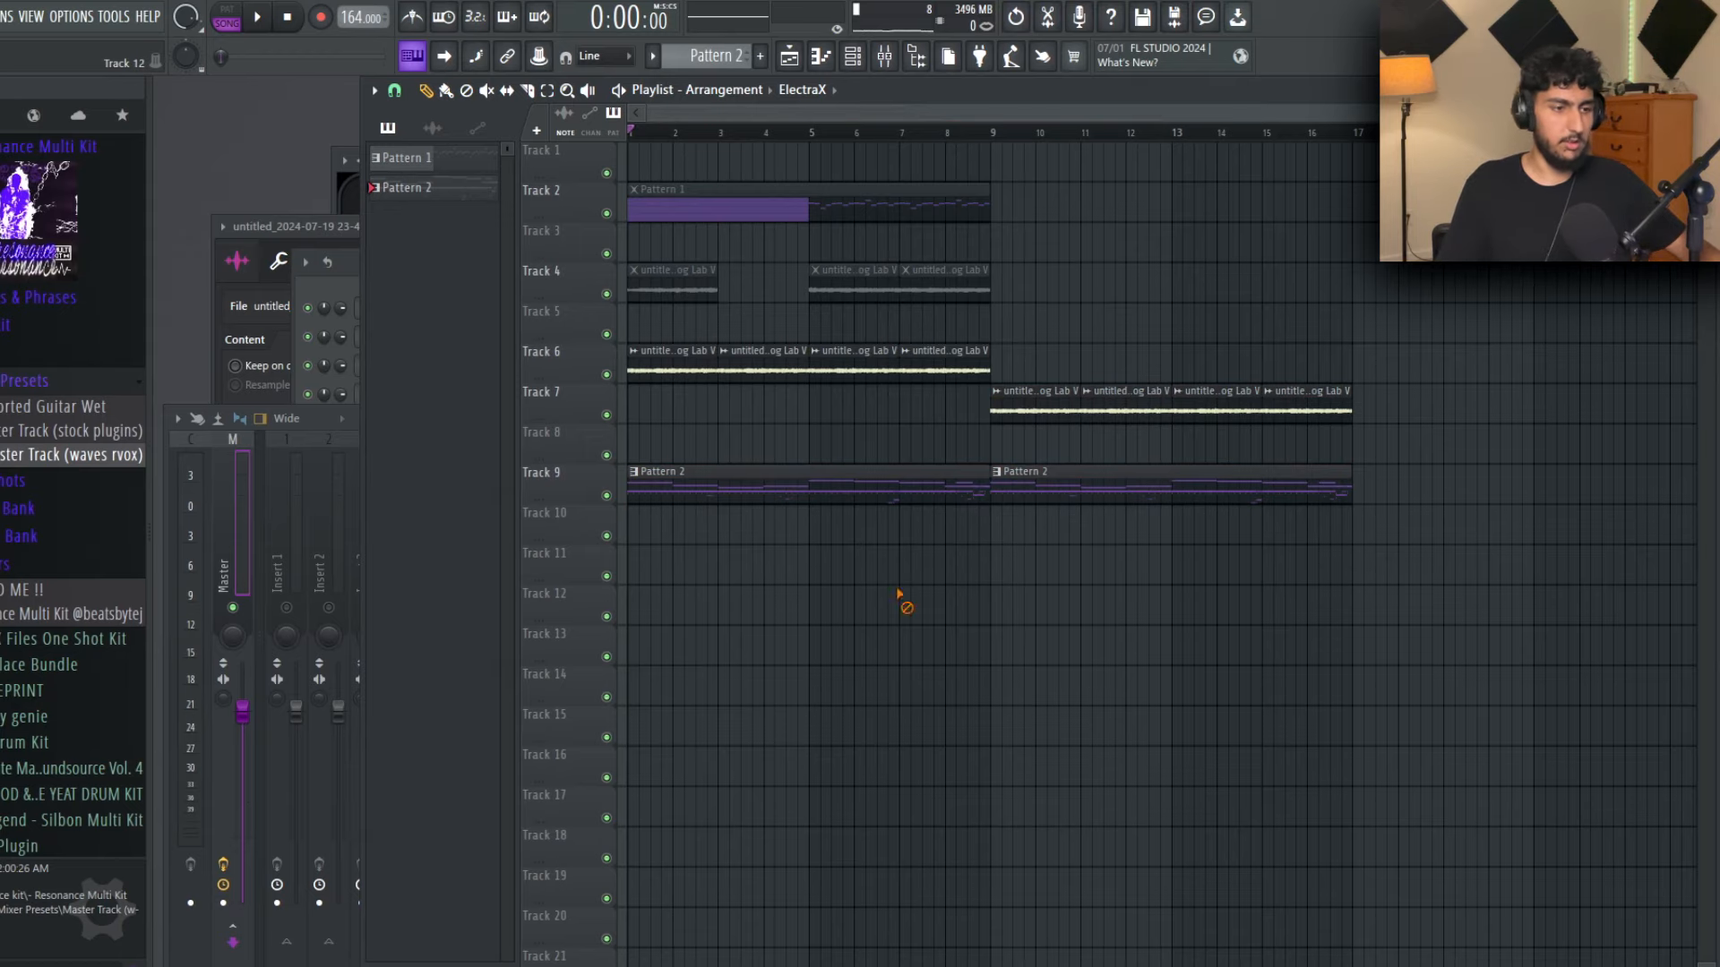
{"action": "scroll", "coordinate": [1097, 582], "scroll_direction": "down", "scroll_amount": 2}
{"action": "right_click", "coordinate": [1050, 598]}
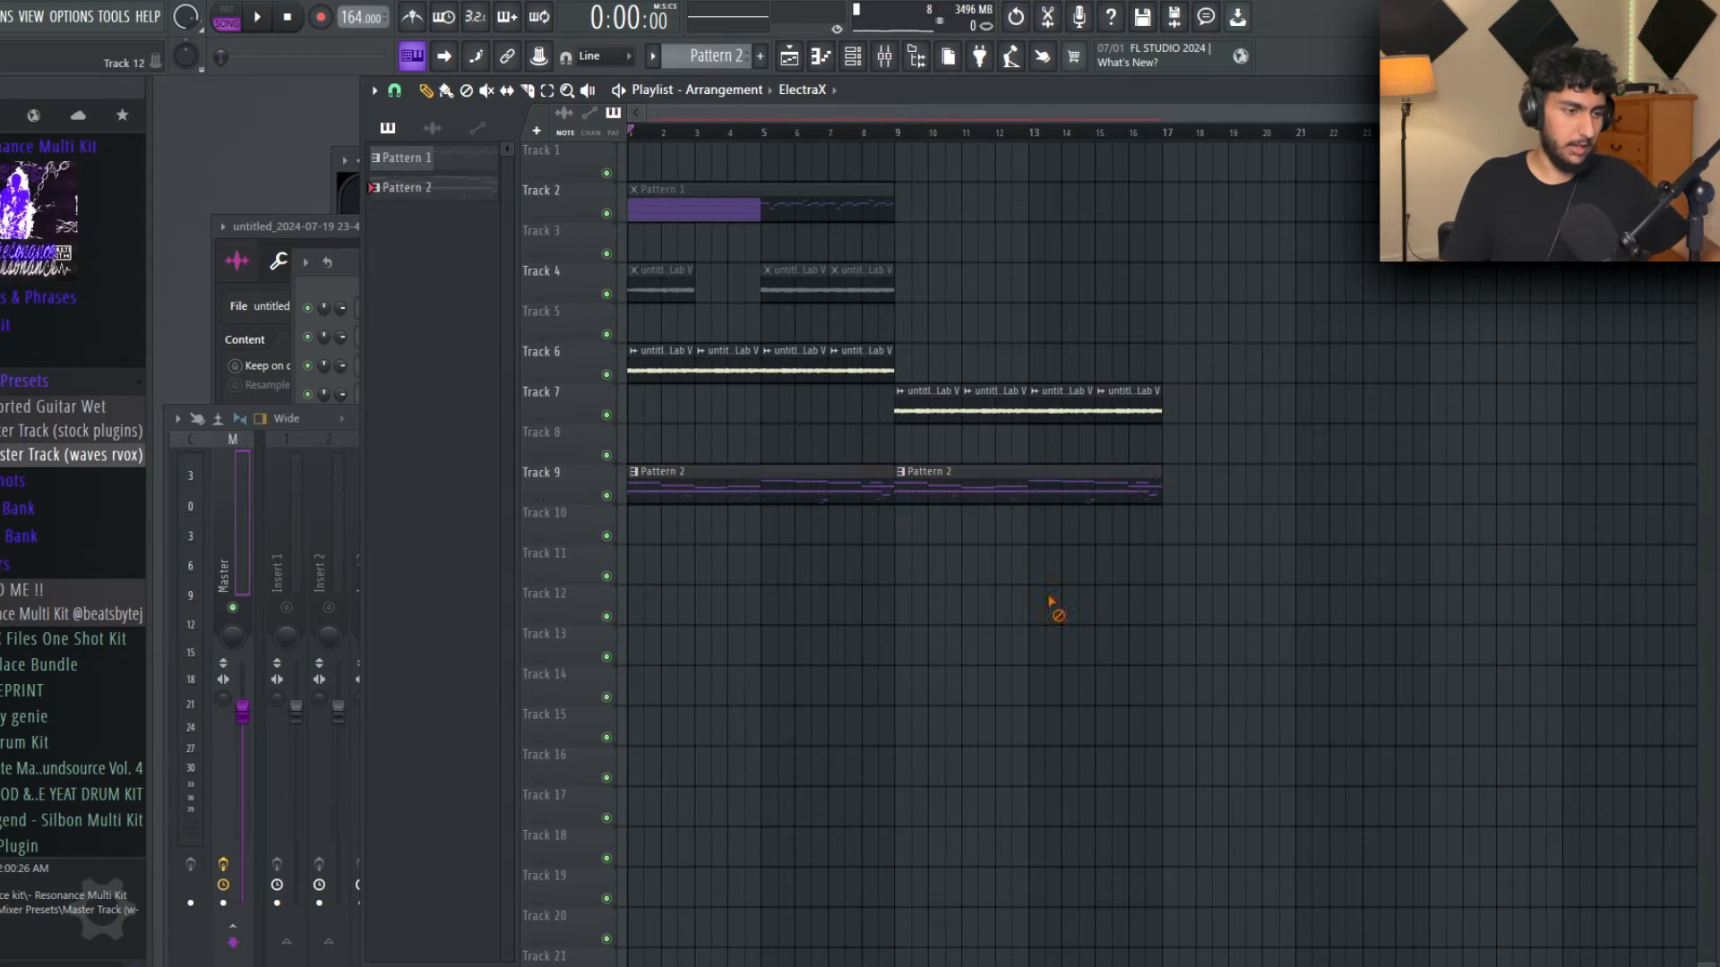
{"action": "left_click_drag", "start_coordinate": [1095, 477], "coordinate": [735, 503]}
{"action": "right_click", "coordinate": [1265, 721]}
Step: Split Pattern 2 by channel into separate patterns
{"action": "right_click", "coordinate": [474, 189]}
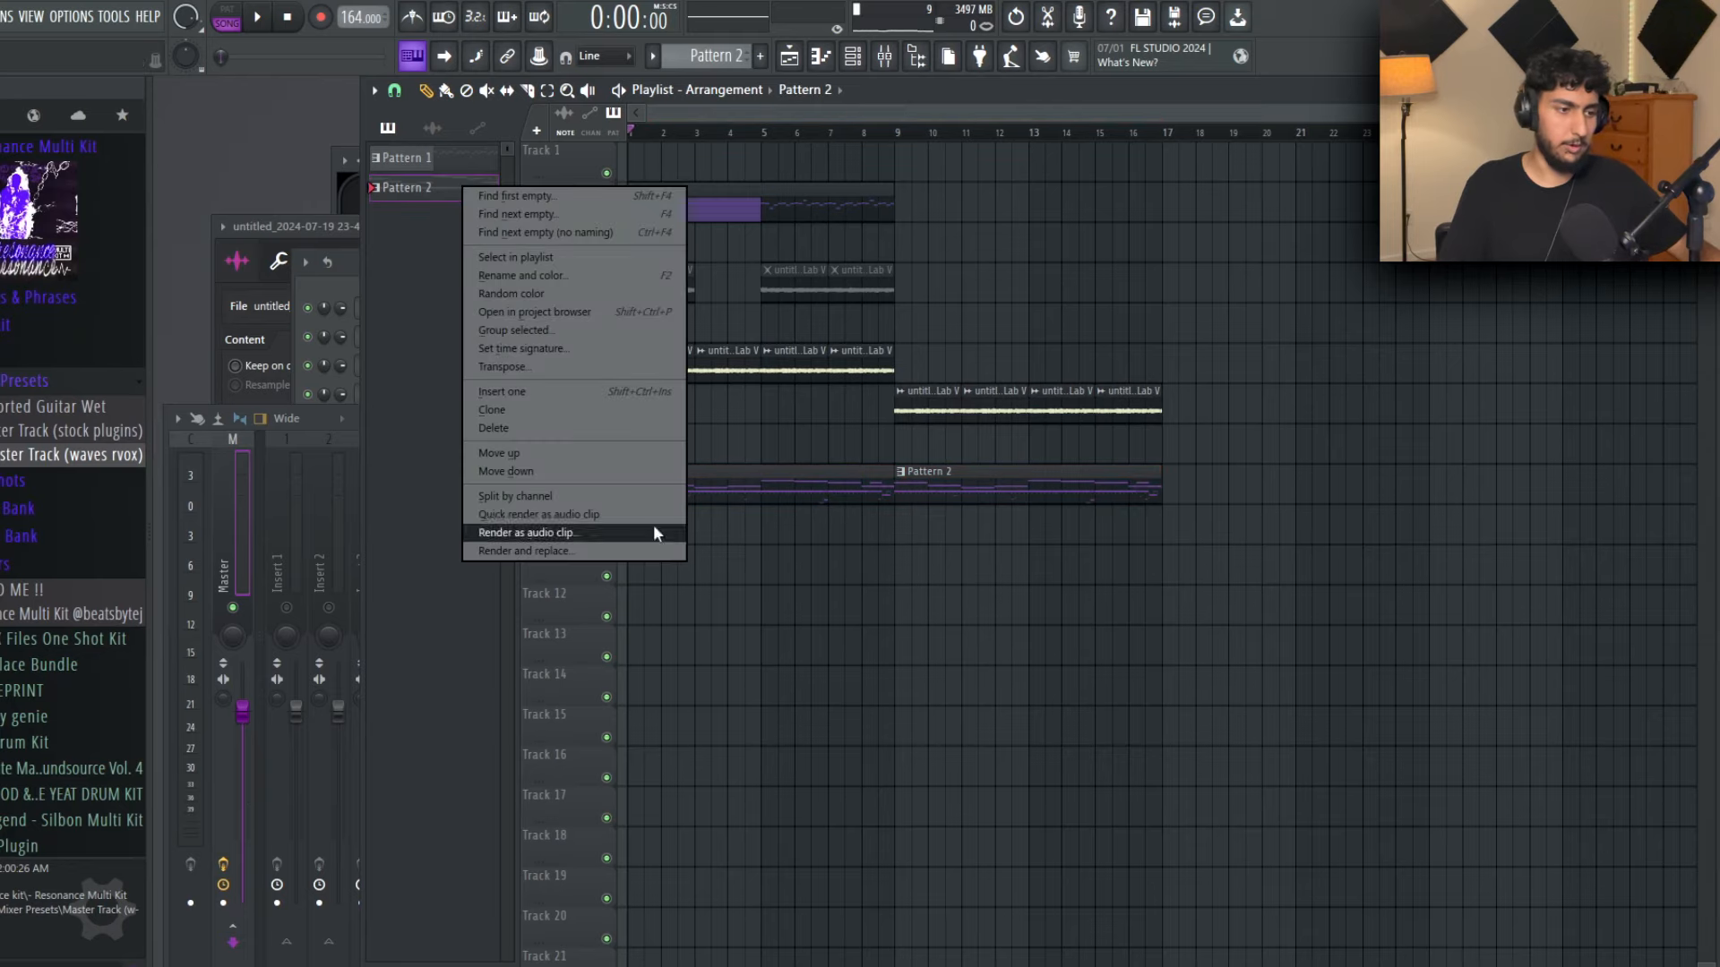
{"action": "left_click", "coordinate": [524, 479]}
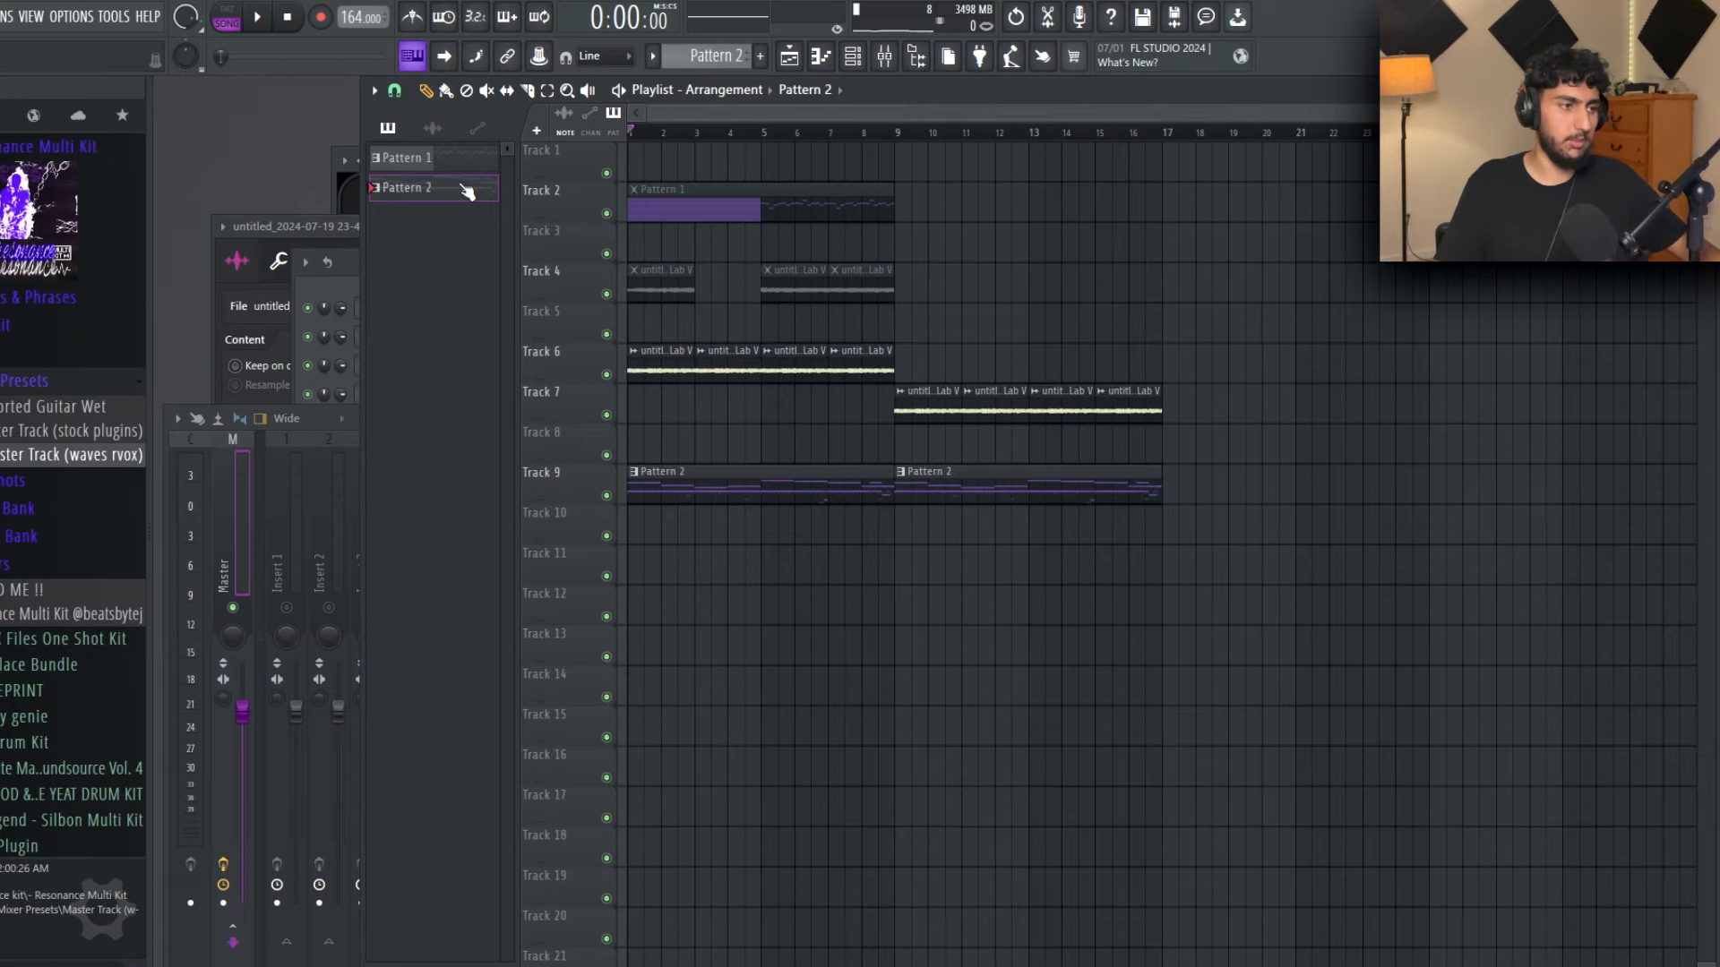
{"action": "right_click", "coordinate": [434, 194]}
{"action": "left_click", "coordinate": [474, 496]}
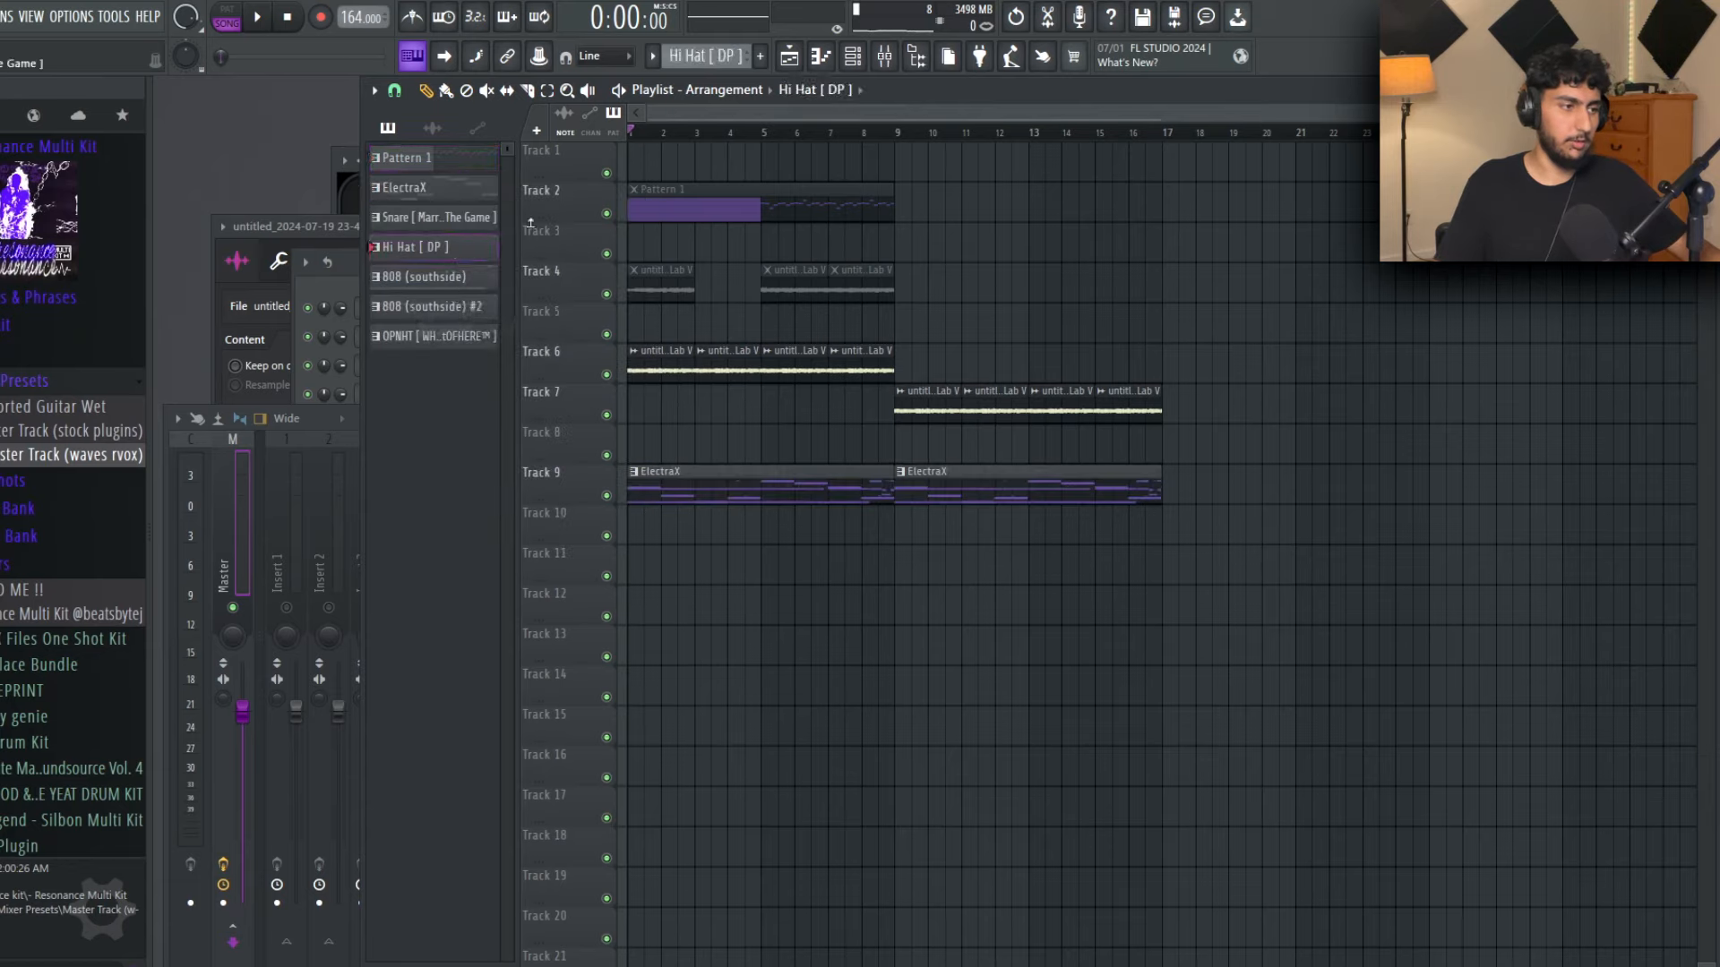
Step: Select the six patterns from ElectraX to OPNHT and place them together at bar 1 on Tracks 10 to 15
{"action": "left_click", "coordinate": [381, 192]}
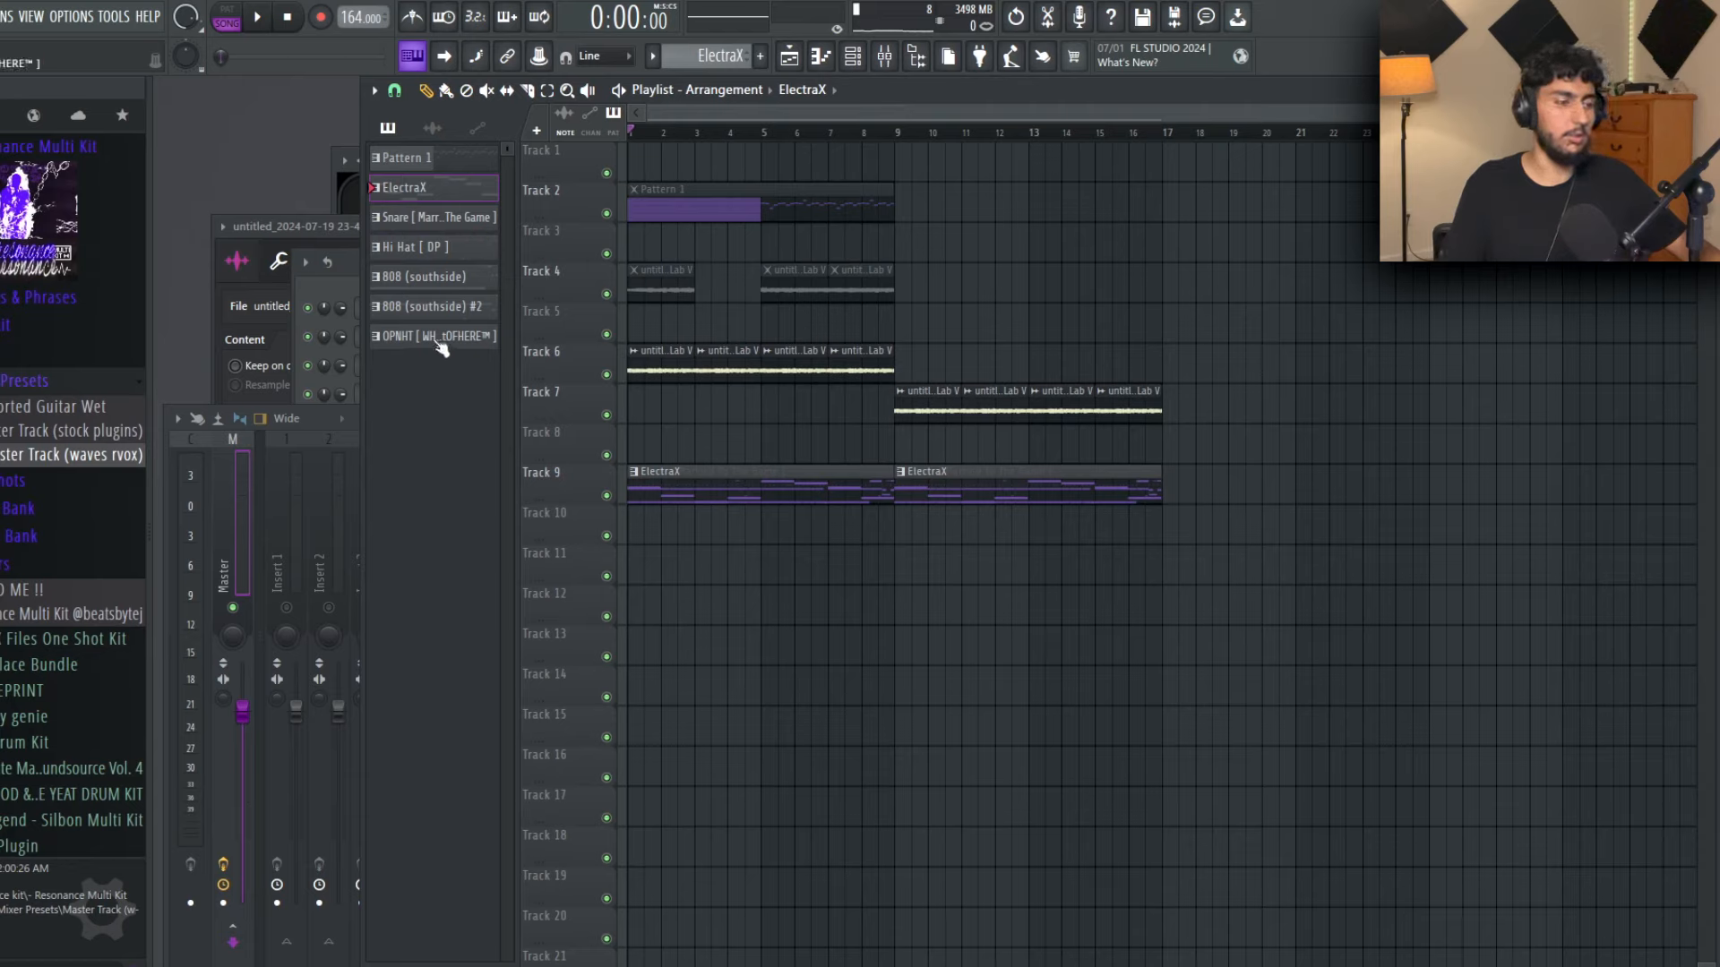
{"action": "left_click", "coordinate": [439, 338]}
{"action": "left_click", "coordinate": [467, 192]}
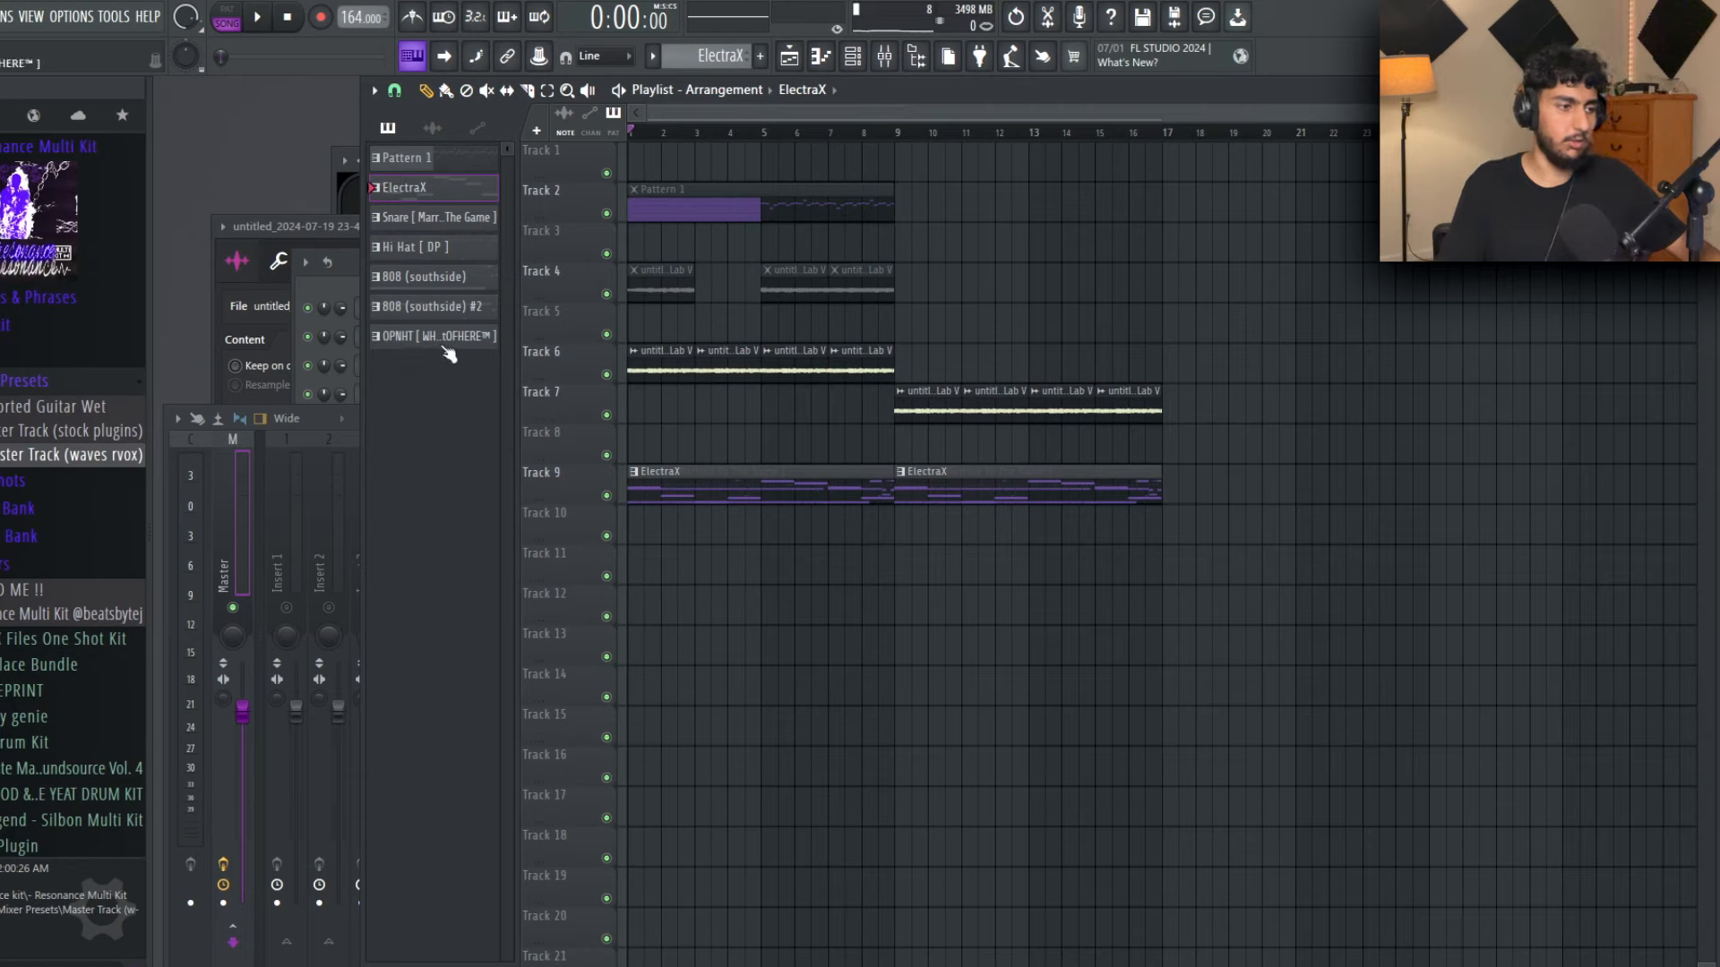
{"action": "left_click", "coordinate": [448, 341]}
{"action": "left_click", "coordinate": [442, 188]}
{"action": "left_click", "coordinate": [454, 336]}
{"action": "left_click", "coordinate": [441, 186]}
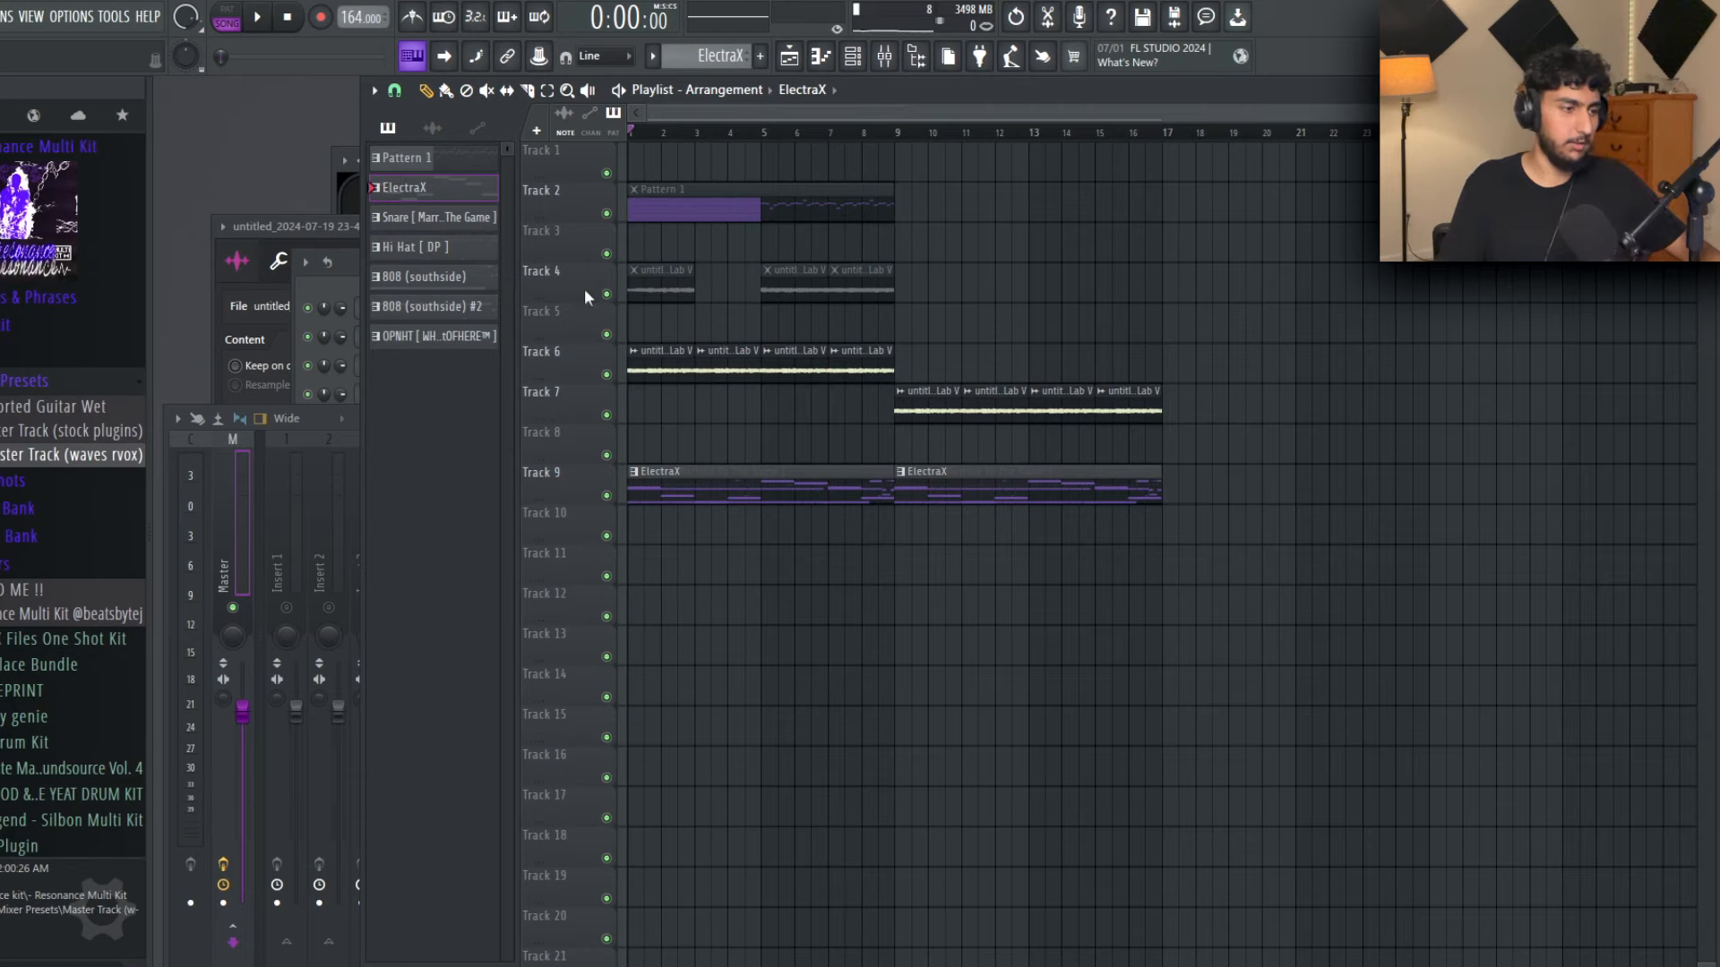
{"action": "left_click", "coordinate": [453, 345]}
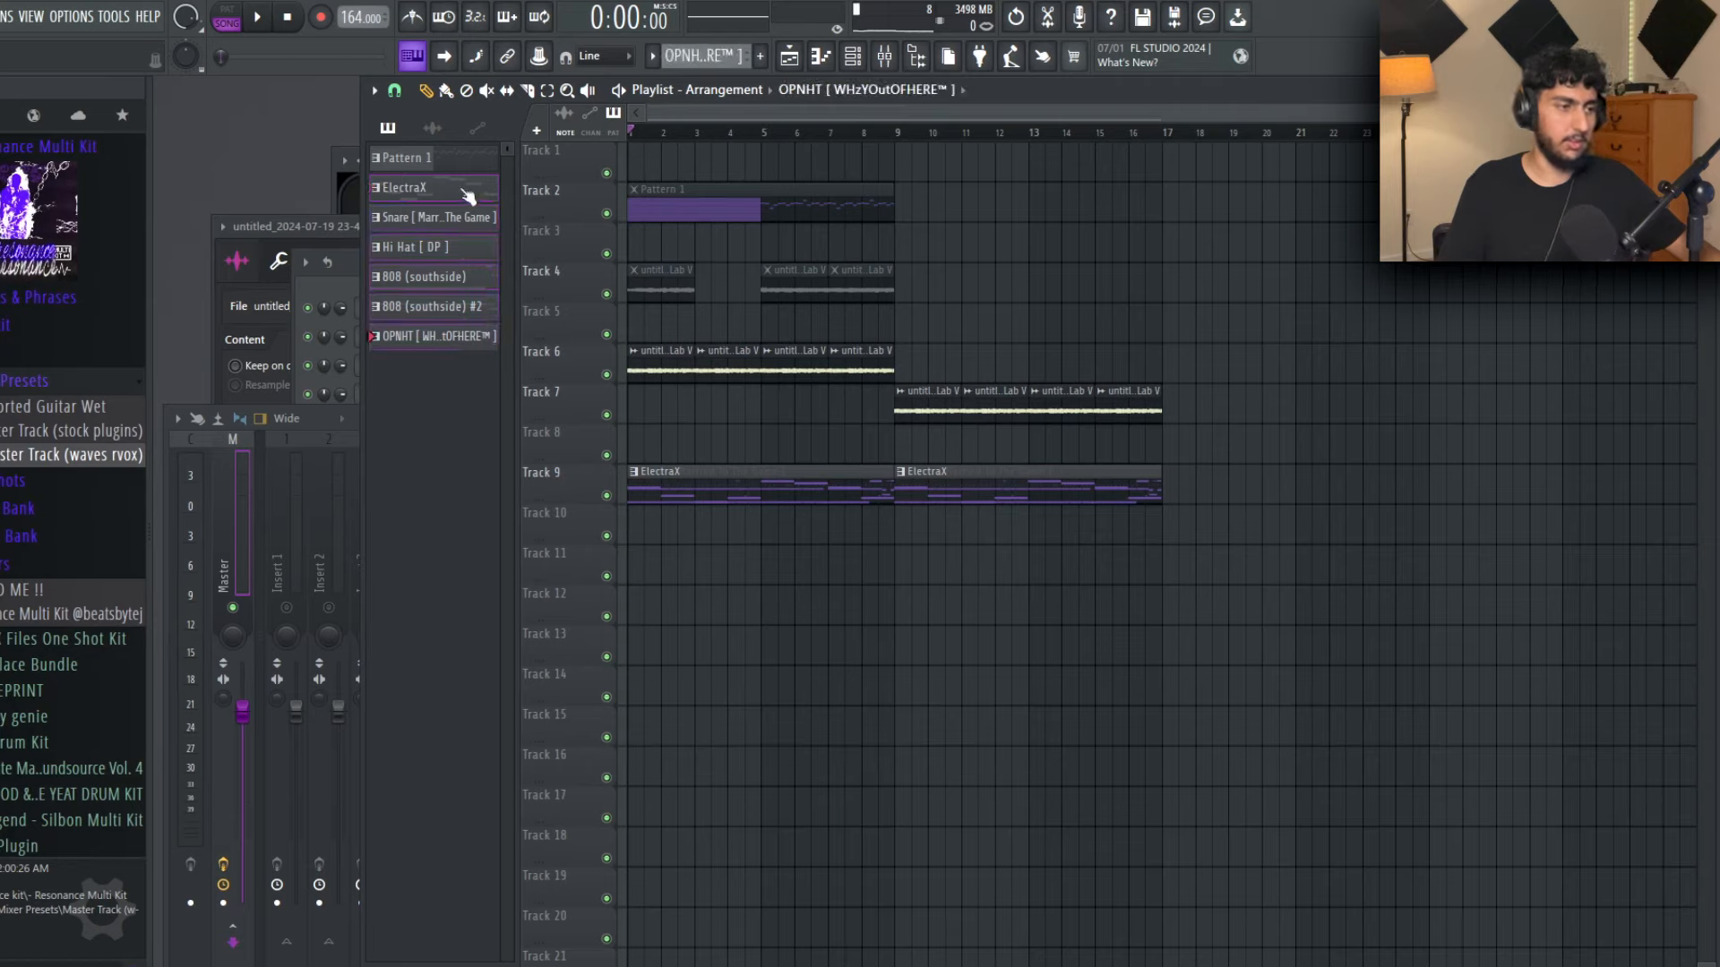
{"action": "left_click_drag", "start_coordinate": [423, 199], "coordinate": [1286, 622]}
Step: Undo the last clip deletion and delete both old ElectraX clips from Track 9
{"action": "key", "text": "ctrl+z"}
{"action": "left_click", "coordinate": [1109, 491]}
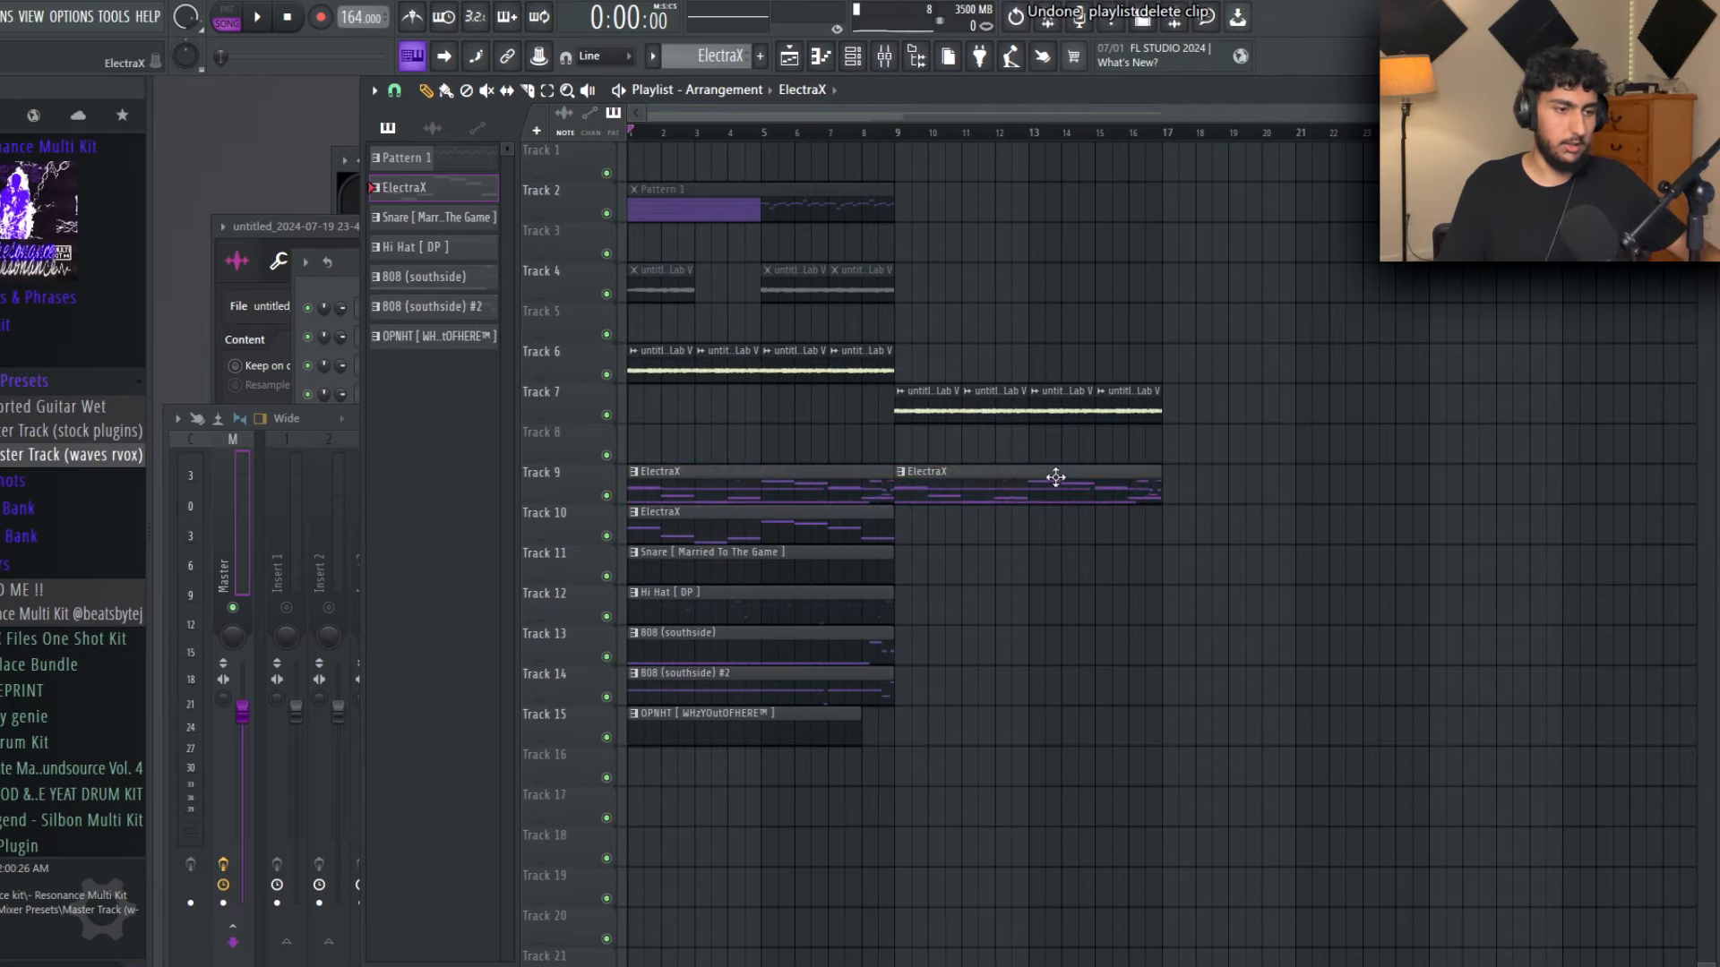
{"action": "left_click_drag", "start_coordinate": [1168, 491], "coordinate": [646, 447]}
{"action": "key", "text": "Delete"}
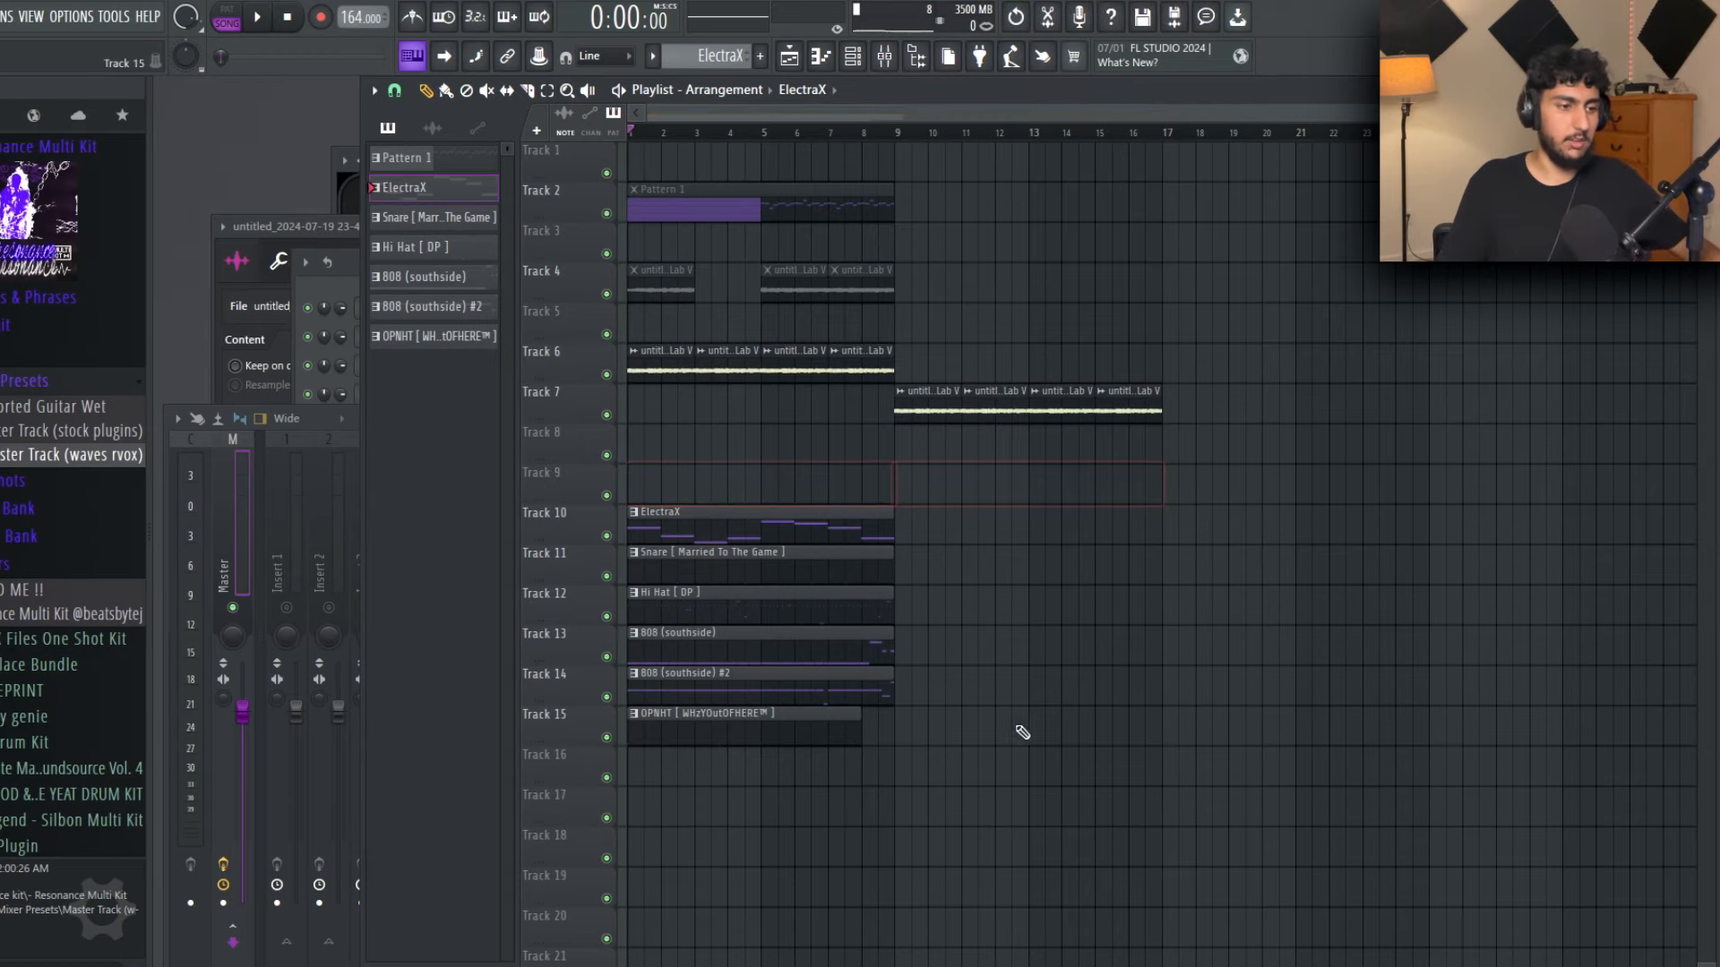
Step: Duplicate the clips on Tracks 10 to 15 so that the copies start at bar 9, and clear the selection
{"action": "left_click_drag", "start_coordinate": [1021, 729], "coordinate": [734, 524]}
{"action": "key", "text": "ctrl+b"}
{"action": "scroll", "coordinate": [810, 373], "scroll_direction": "down", "scroll_amount": 3}
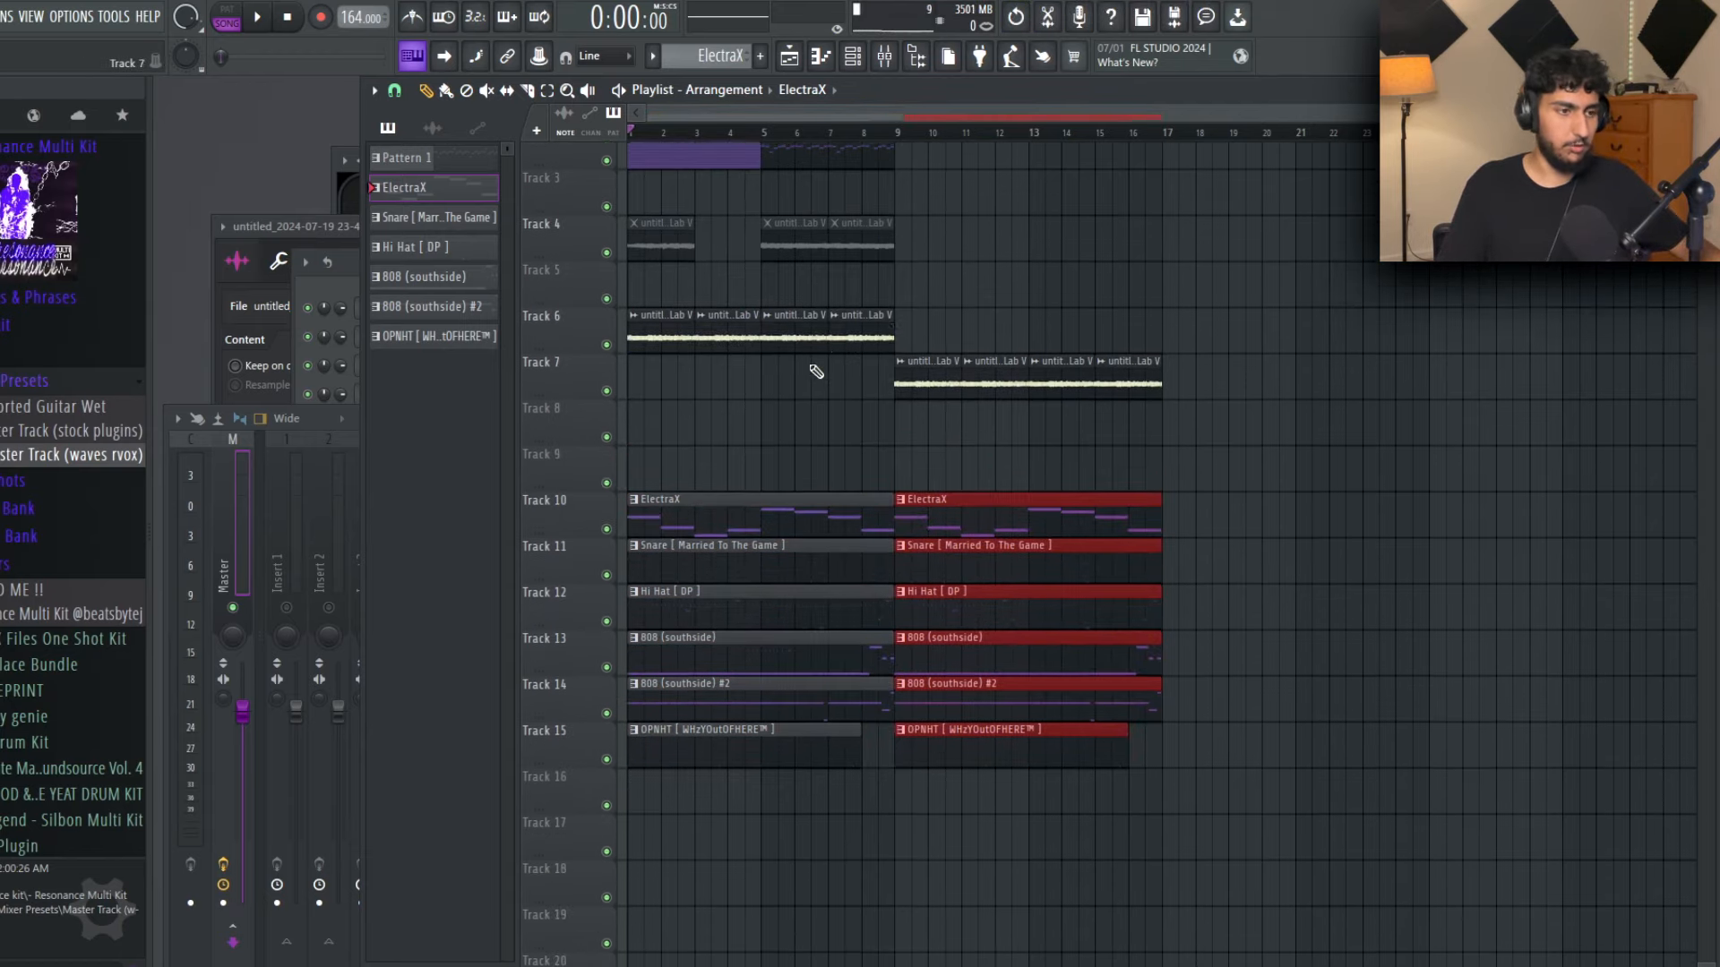
{"action": "scroll", "coordinate": [708, 338], "scroll_direction": "up", "scroll_amount": 2}
{"action": "left_click", "coordinate": [965, 322]}
{"action": "scroll", "coordinate": [969, 338], "scroll_direction": "down", "scroll_amount": 2}
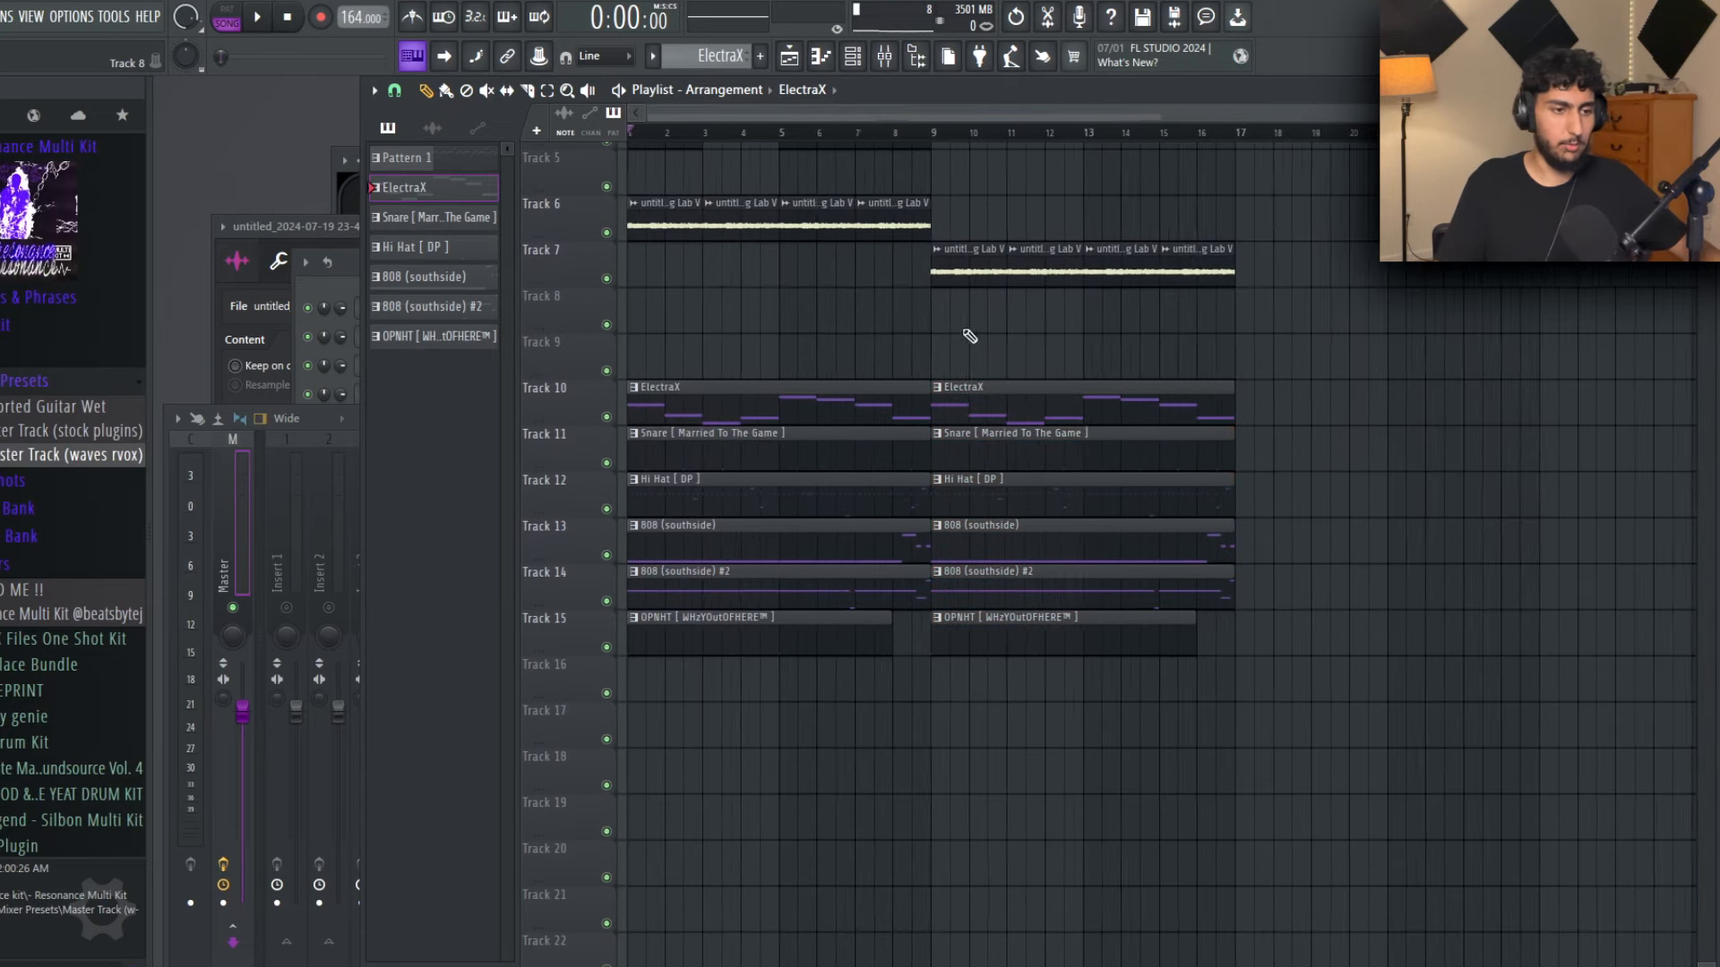
Step: Move both ElectraX clips to Track 8 and delete the bar 1 drum and 808 clips on Tracks 11 to 15
{"action": "left_click", "coordinate": [864, 386]}
{"action": "left_click_drag", "start_coordinate": [864, 386], "coordinate": [759, 284]}
{"action": "left_click", "coordinate": [925, 369]}
{"action": "scroll", "coordinate": [1170, 583], "scroll_direction": "down", "scroll_amount": 2}
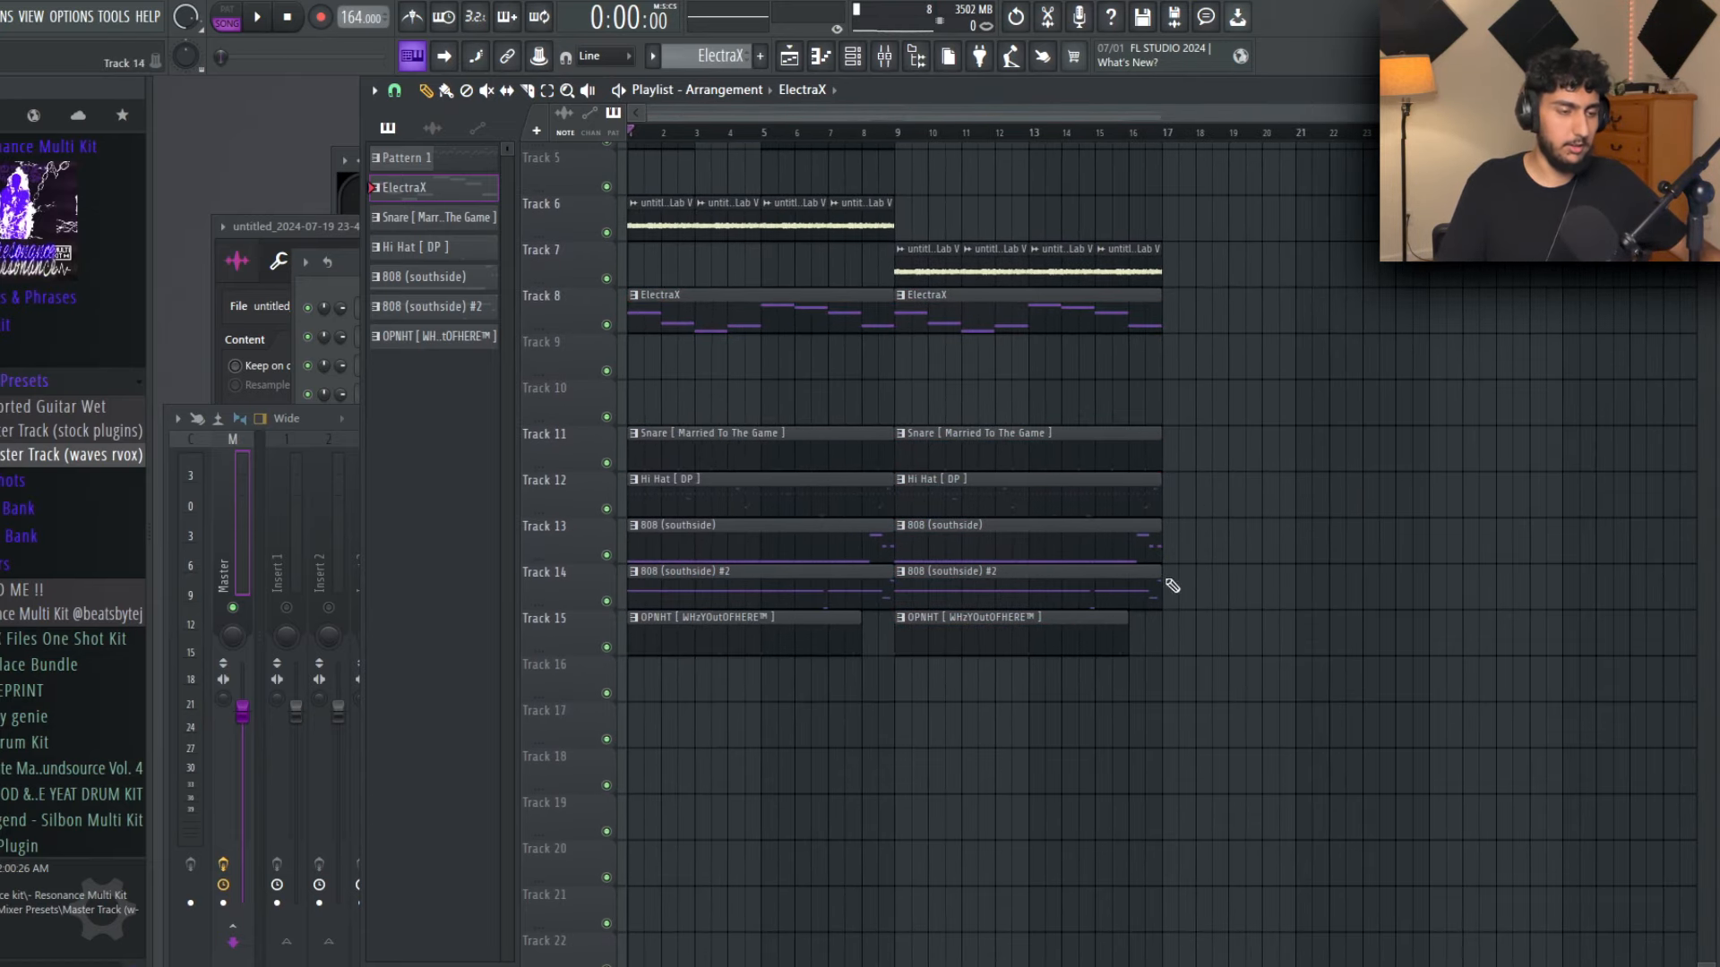
{"action": "left_click_drag", "start_coordinate": [767, 418], "coordinate": [779, 794]}
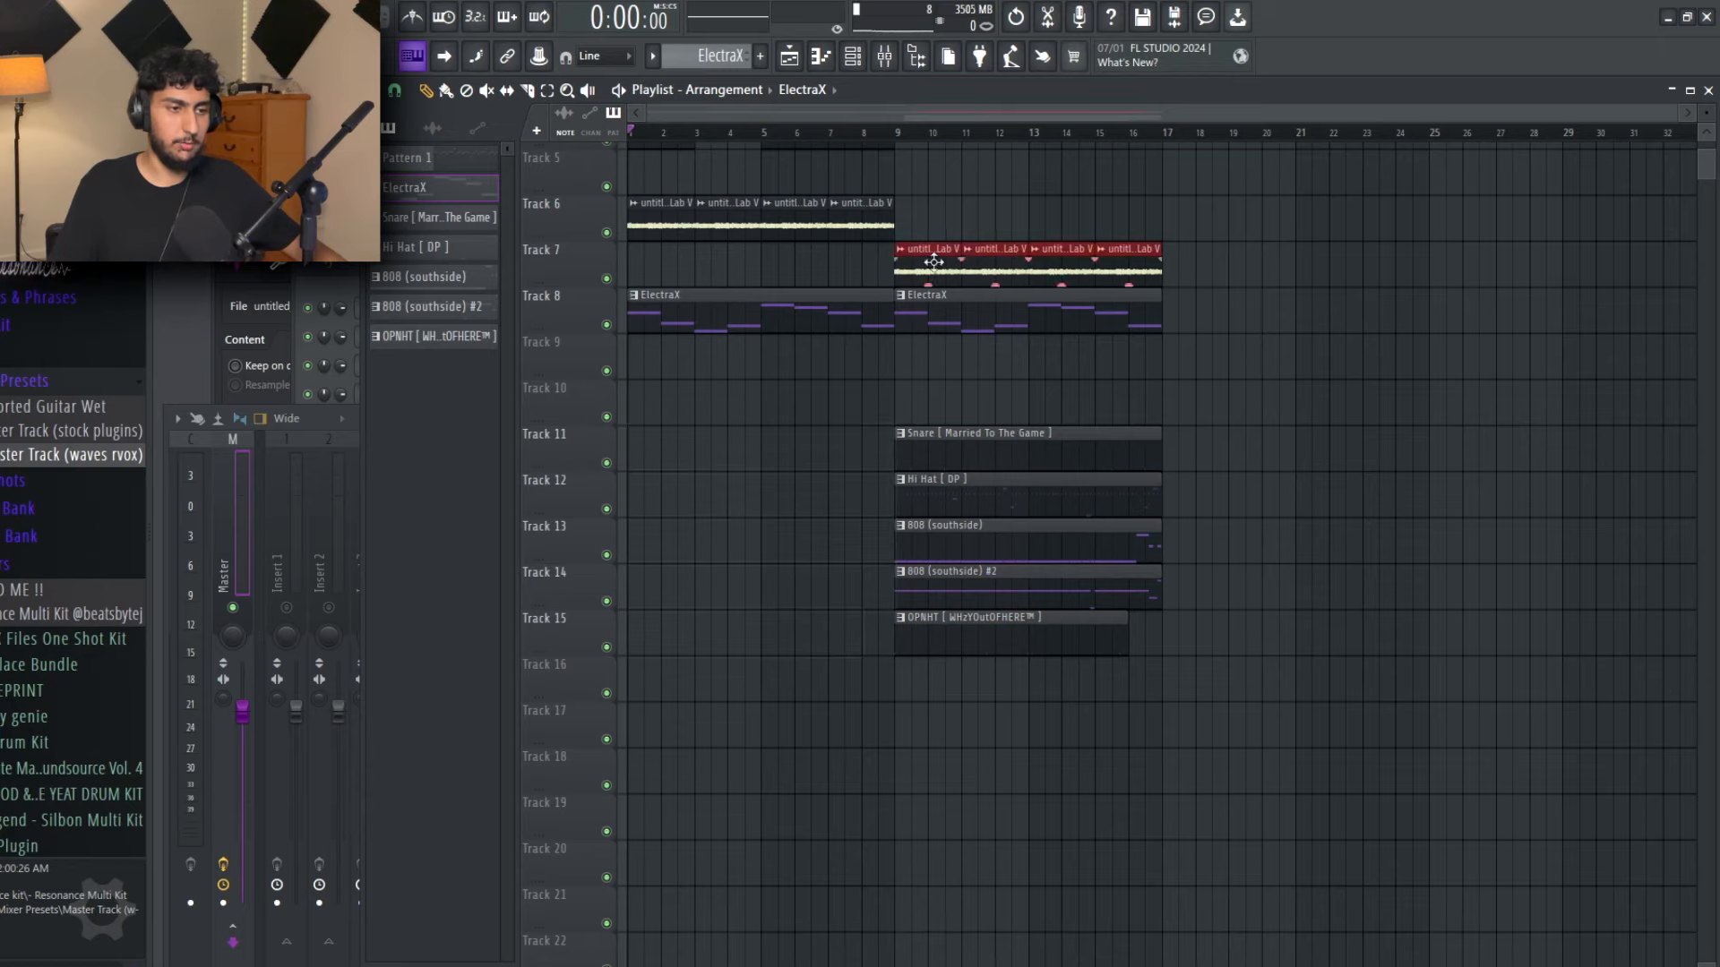
Step: Swap the two audio sections between Tracks 6 and 7, delete the bar 1 ElectraX clip and play the intro
{"action": "left_click_drag", "start_coordinate": [934, 260], "coordinate": [917, 215]}
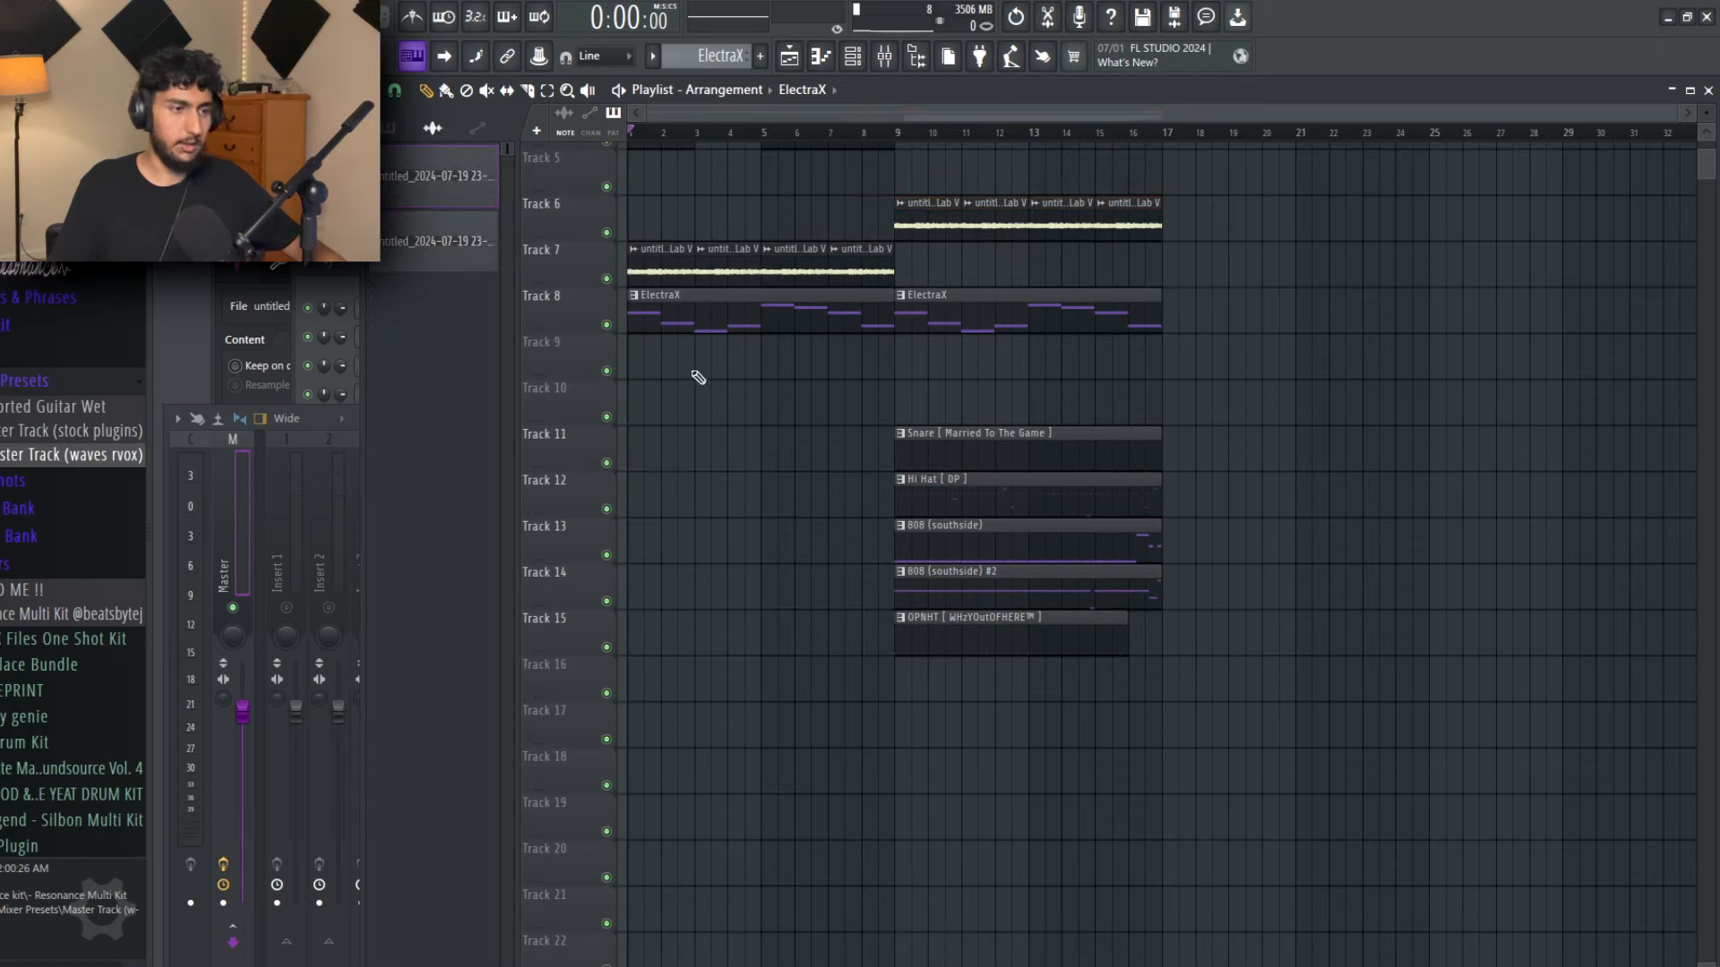
{"action": "right_click", "coordinate": [696, 320]}
{"action": "key", "text": "space"}
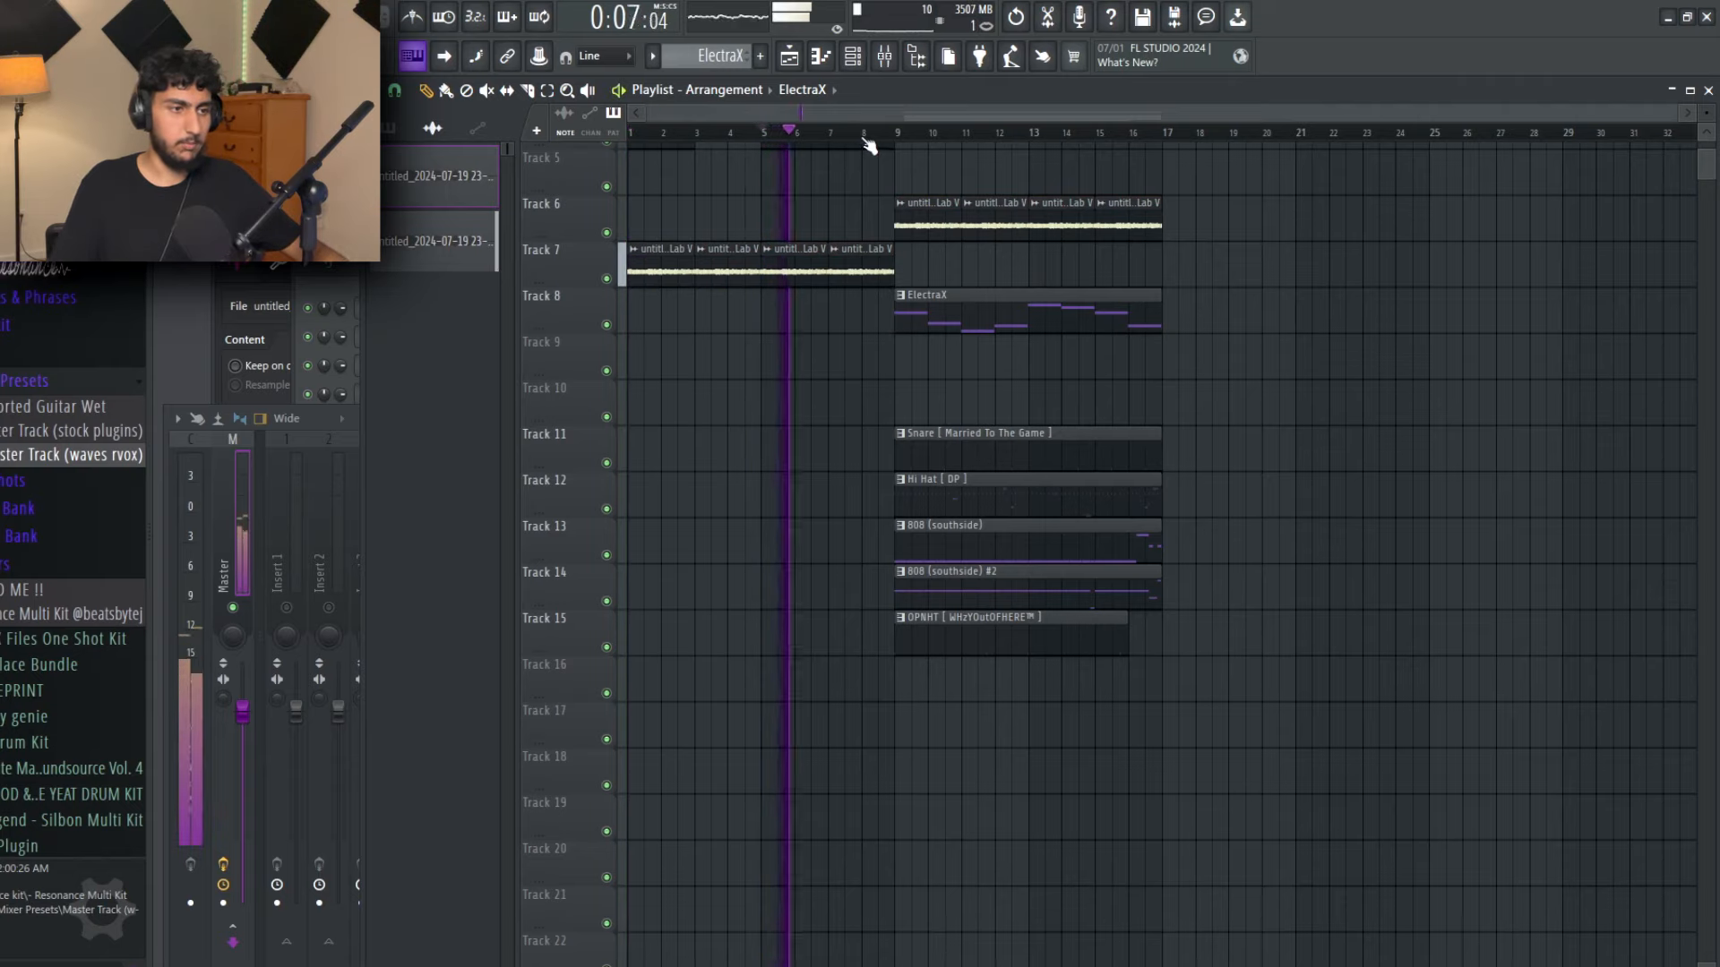
{"action": "key", "text": "space"}
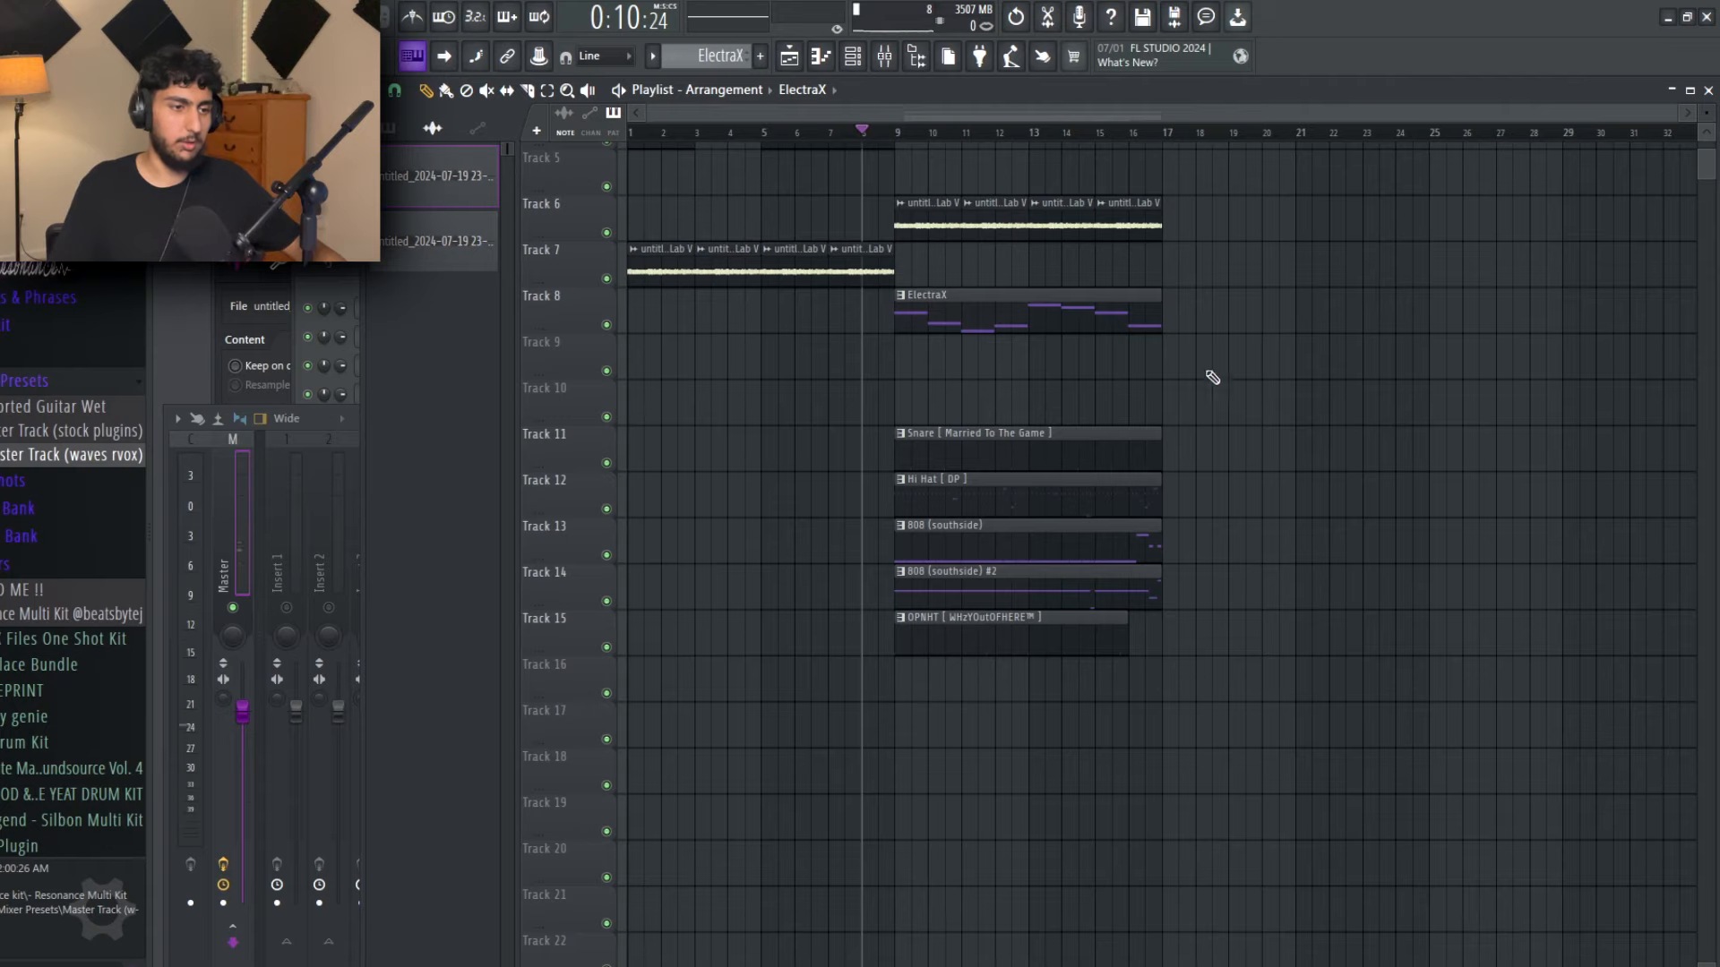
Step: Duplicate all clips of the bar 9 section so that the copies start at bar 17, and clear the selection
{"action": "left_click_drag", "start_coordinate": [1272, 235], "coordinate": [933, 207]}
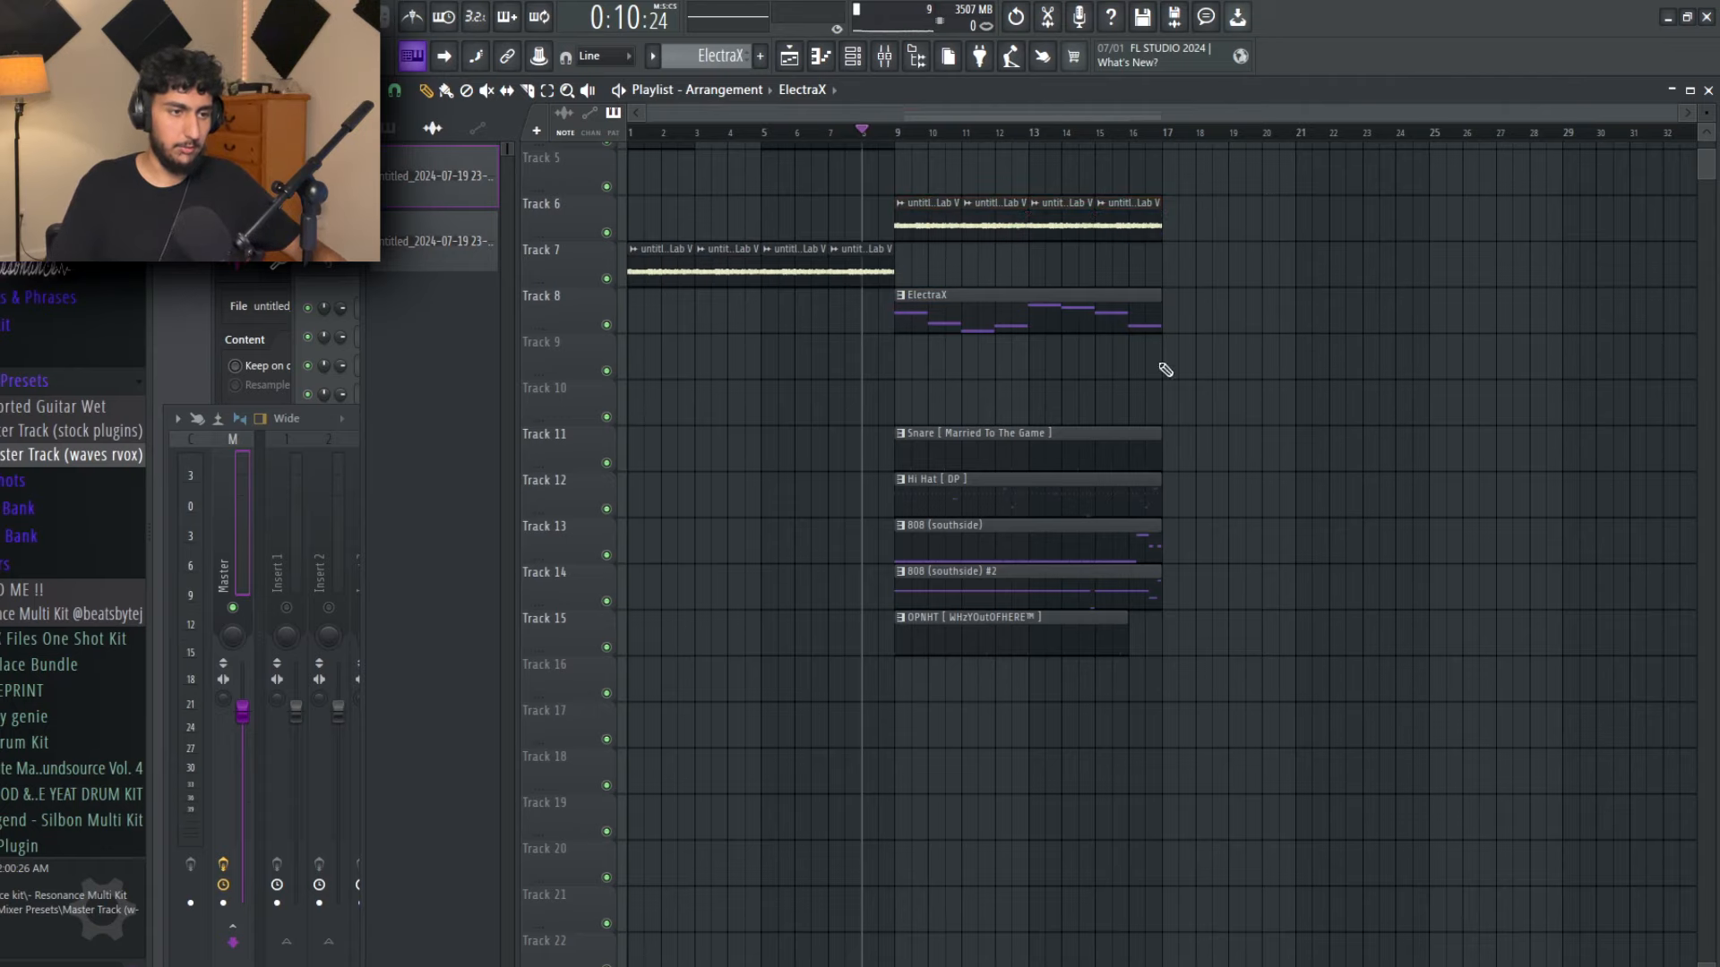
{"action": "key", "text": "ctrl+b"}
{"action": "left_click_drag", "start_coordinate": [899, 792], "coordinate": [1400, 239]}
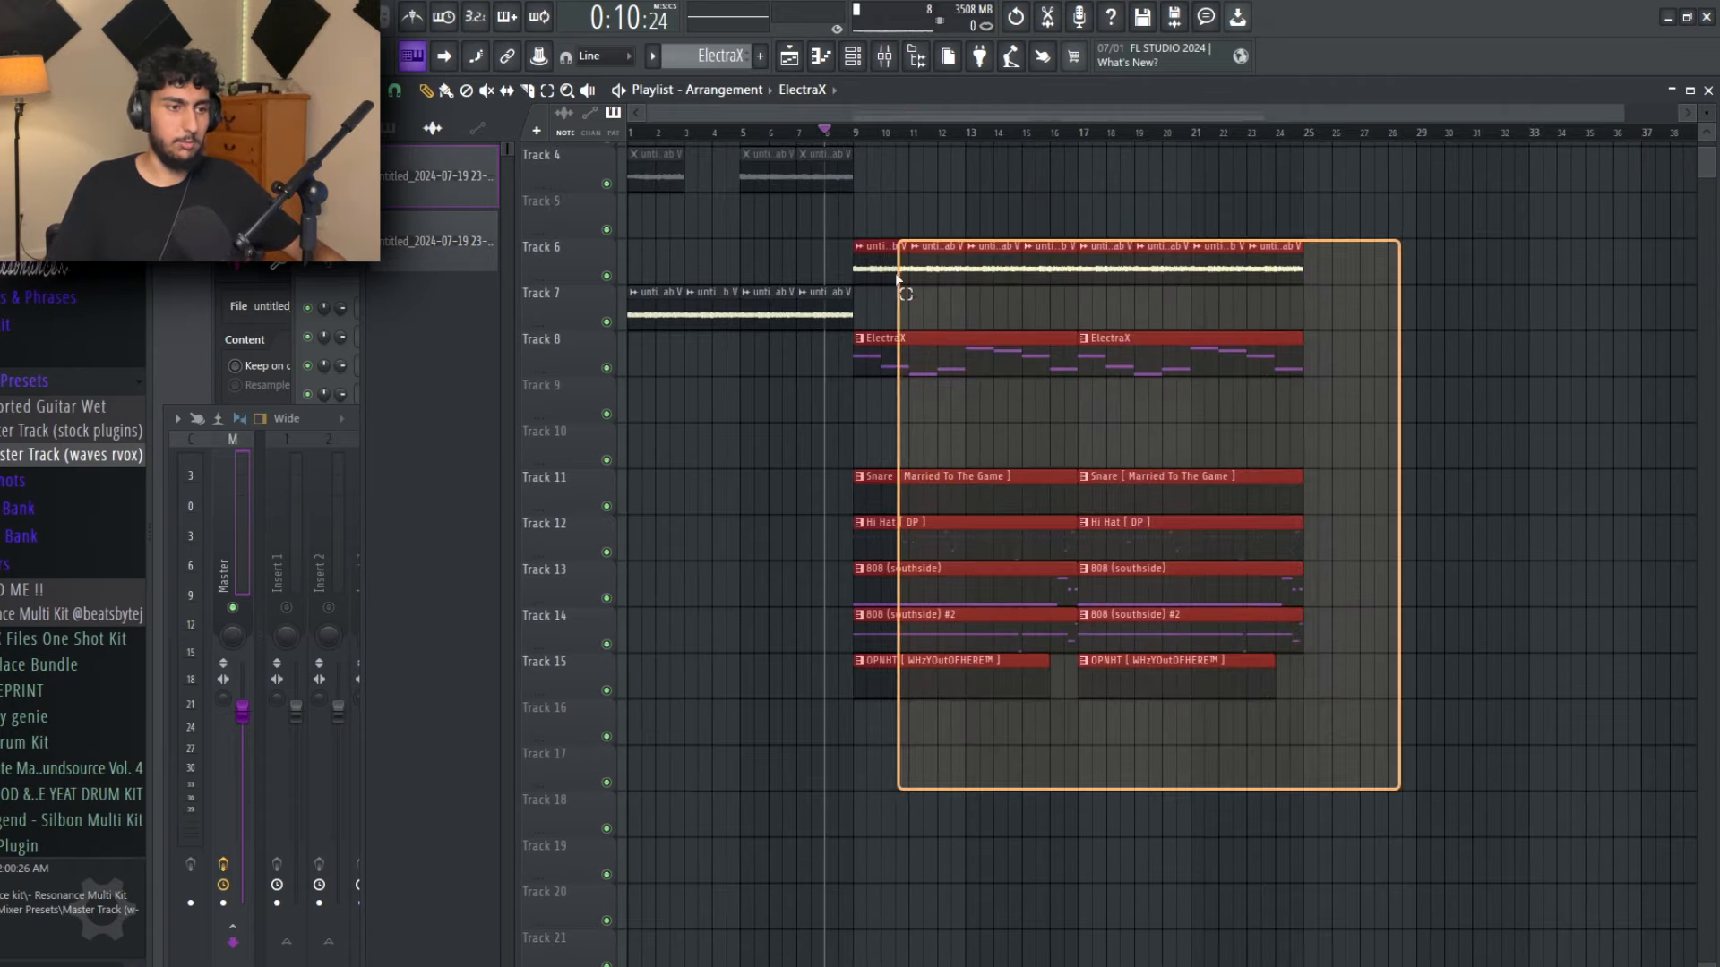
{"action": "left_click", "coordinate": [1573, 269]}
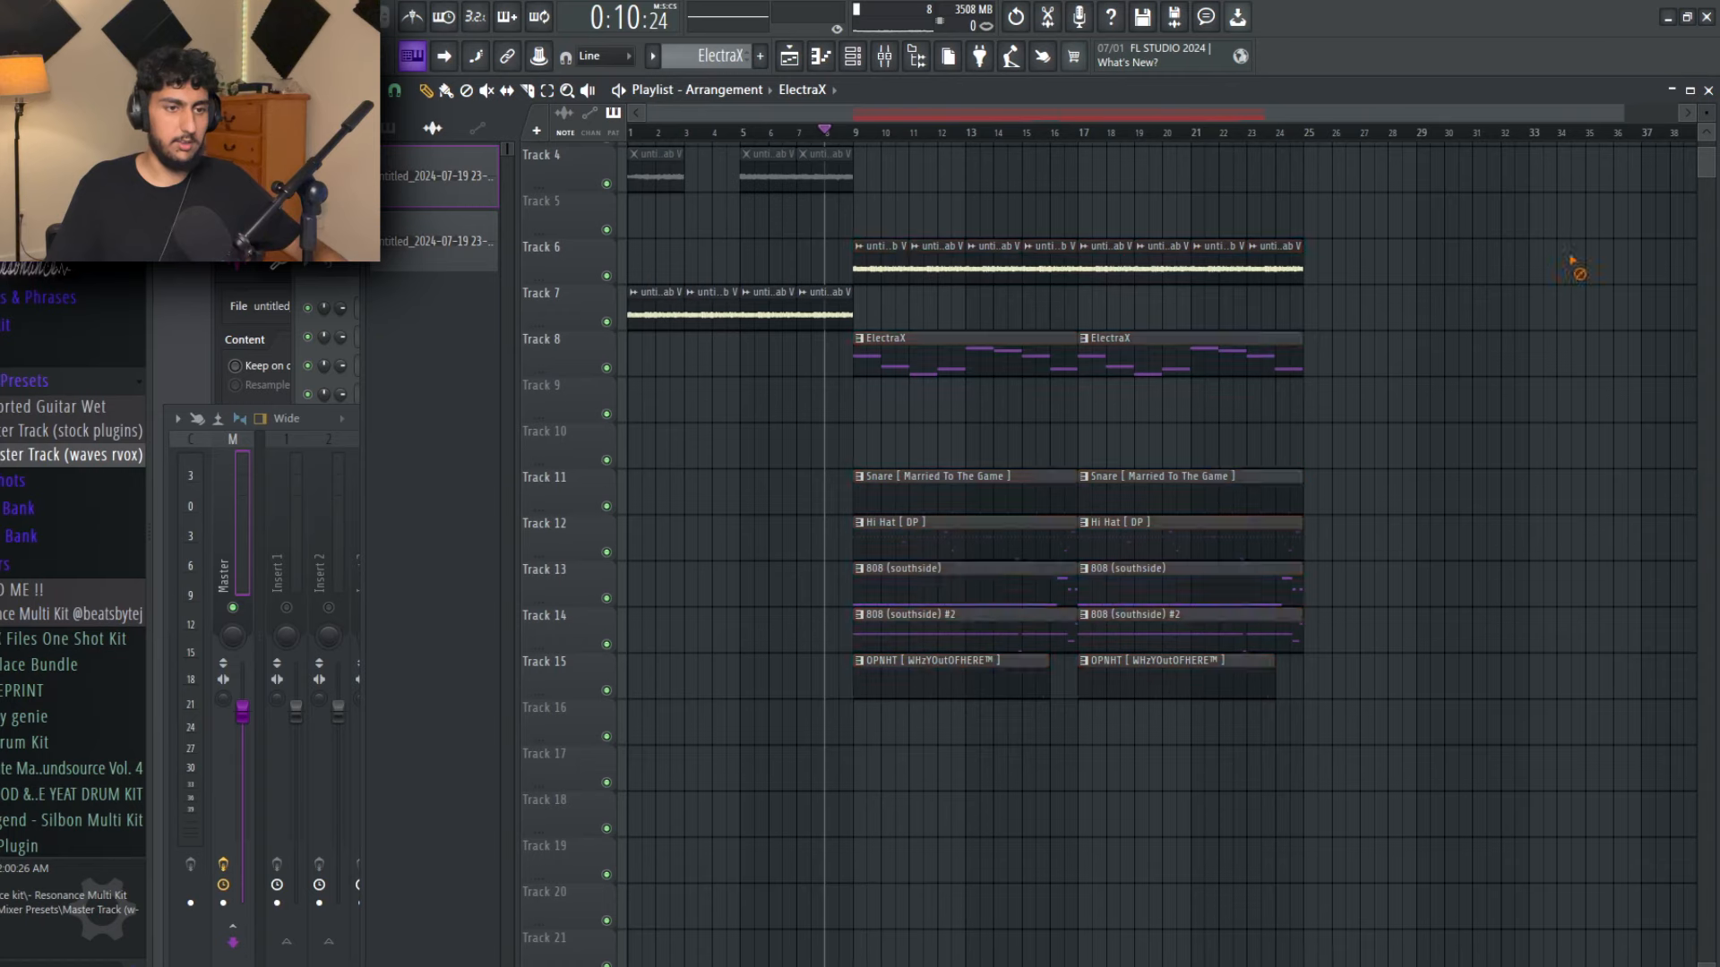
Step: Mark bars 1 to 8 and bars 9 to 24 as time ranges on the timeline and clear the selection
{"action": "left_click", "coordinate": [751, 137]}
{"action": "double_click", "coordinate": [864, 135]}
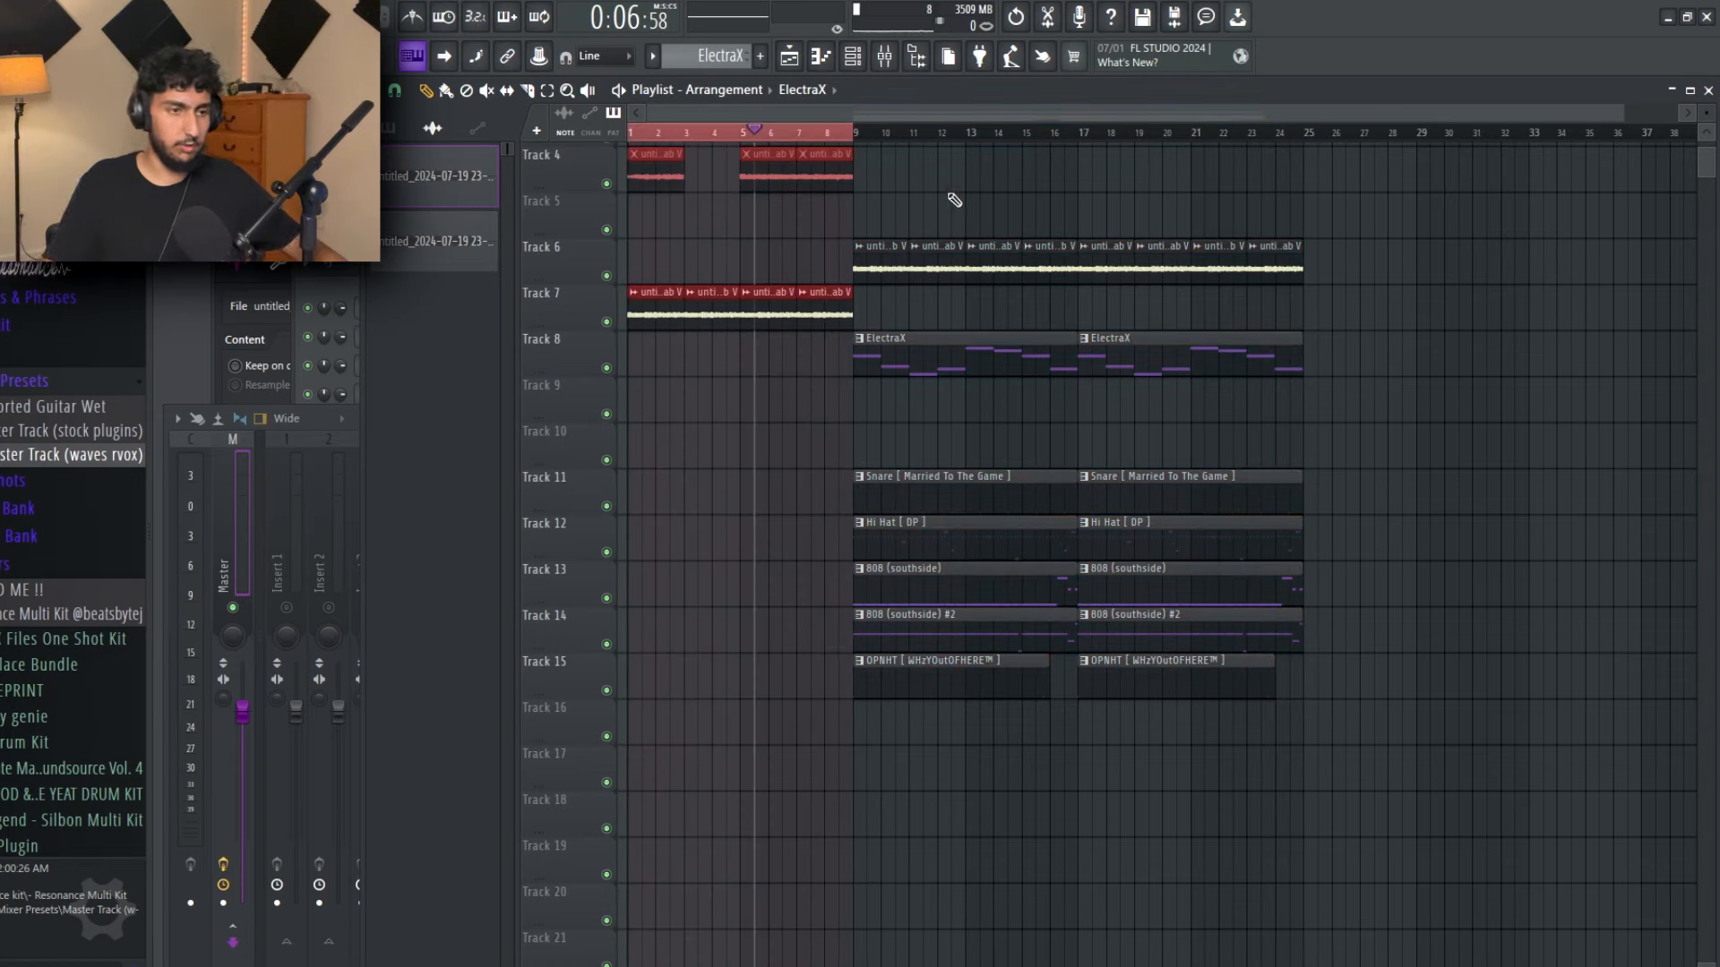
{"action": "left_click_drag", "start_coordinate": [857, 135], "coordinate": [1303, 139]}
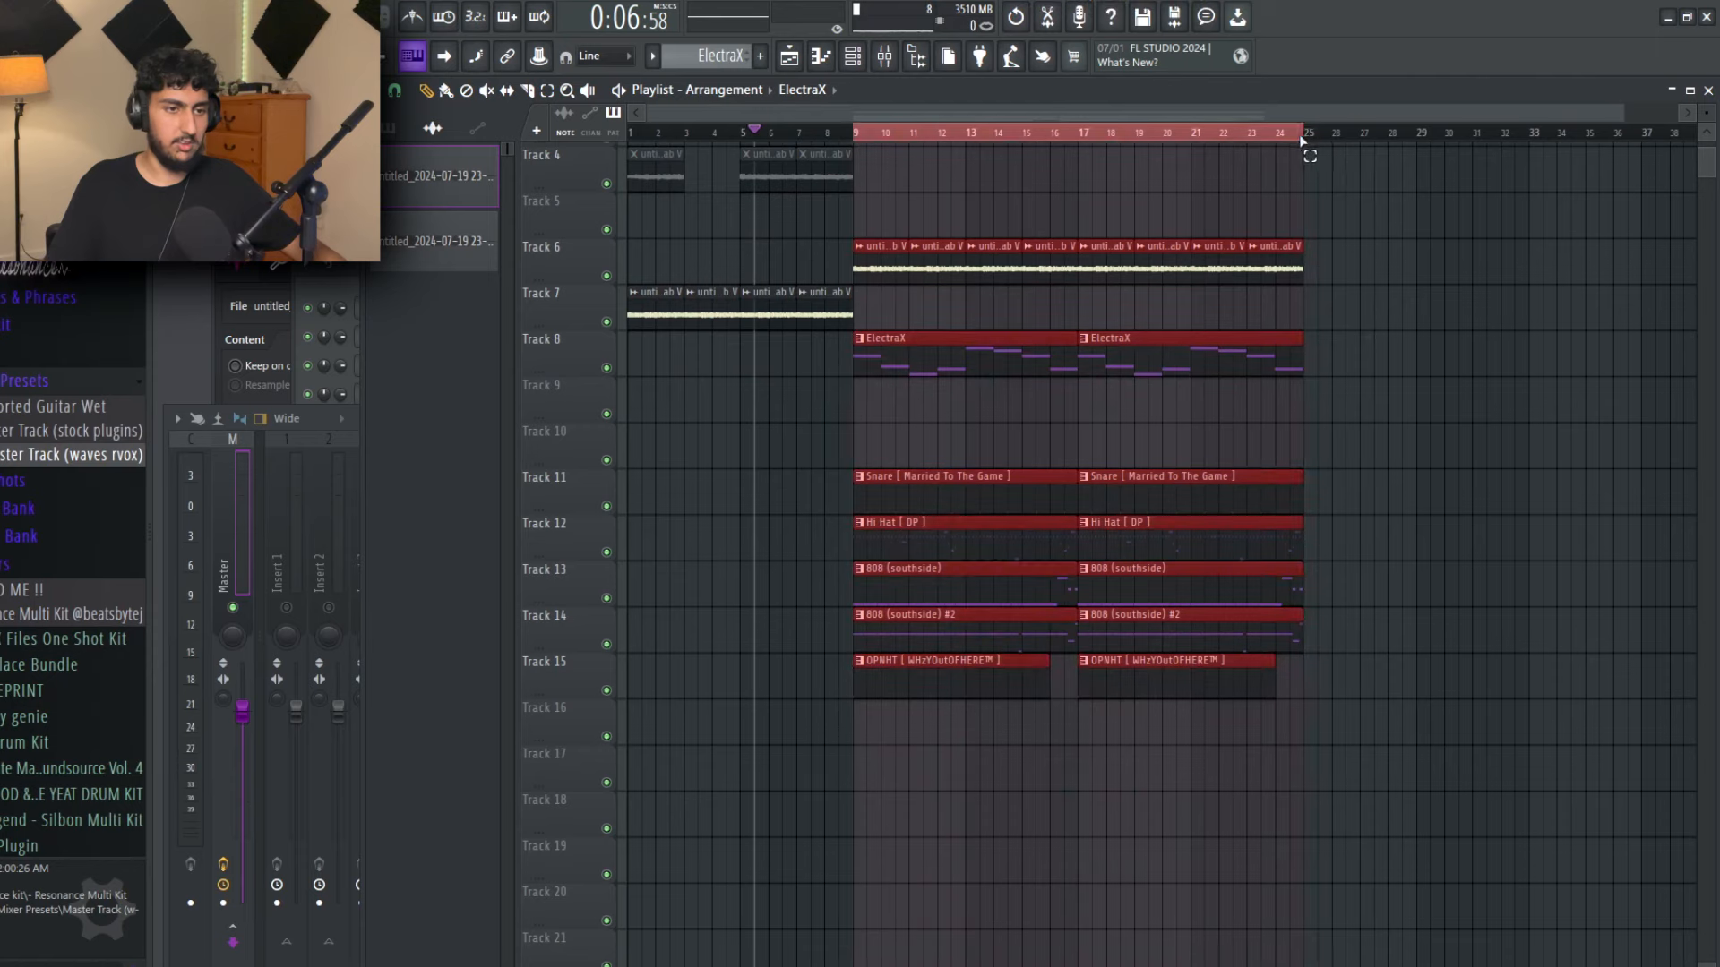
{"action": "left_click", "coordinate": [1528, 274]}
Step: Delete the bar 17 ElectraX and 808 (southside) clips and the bar 9 808 (southside) #2 clip
{"action": "left_click", "coordinate": [1487, 415]}
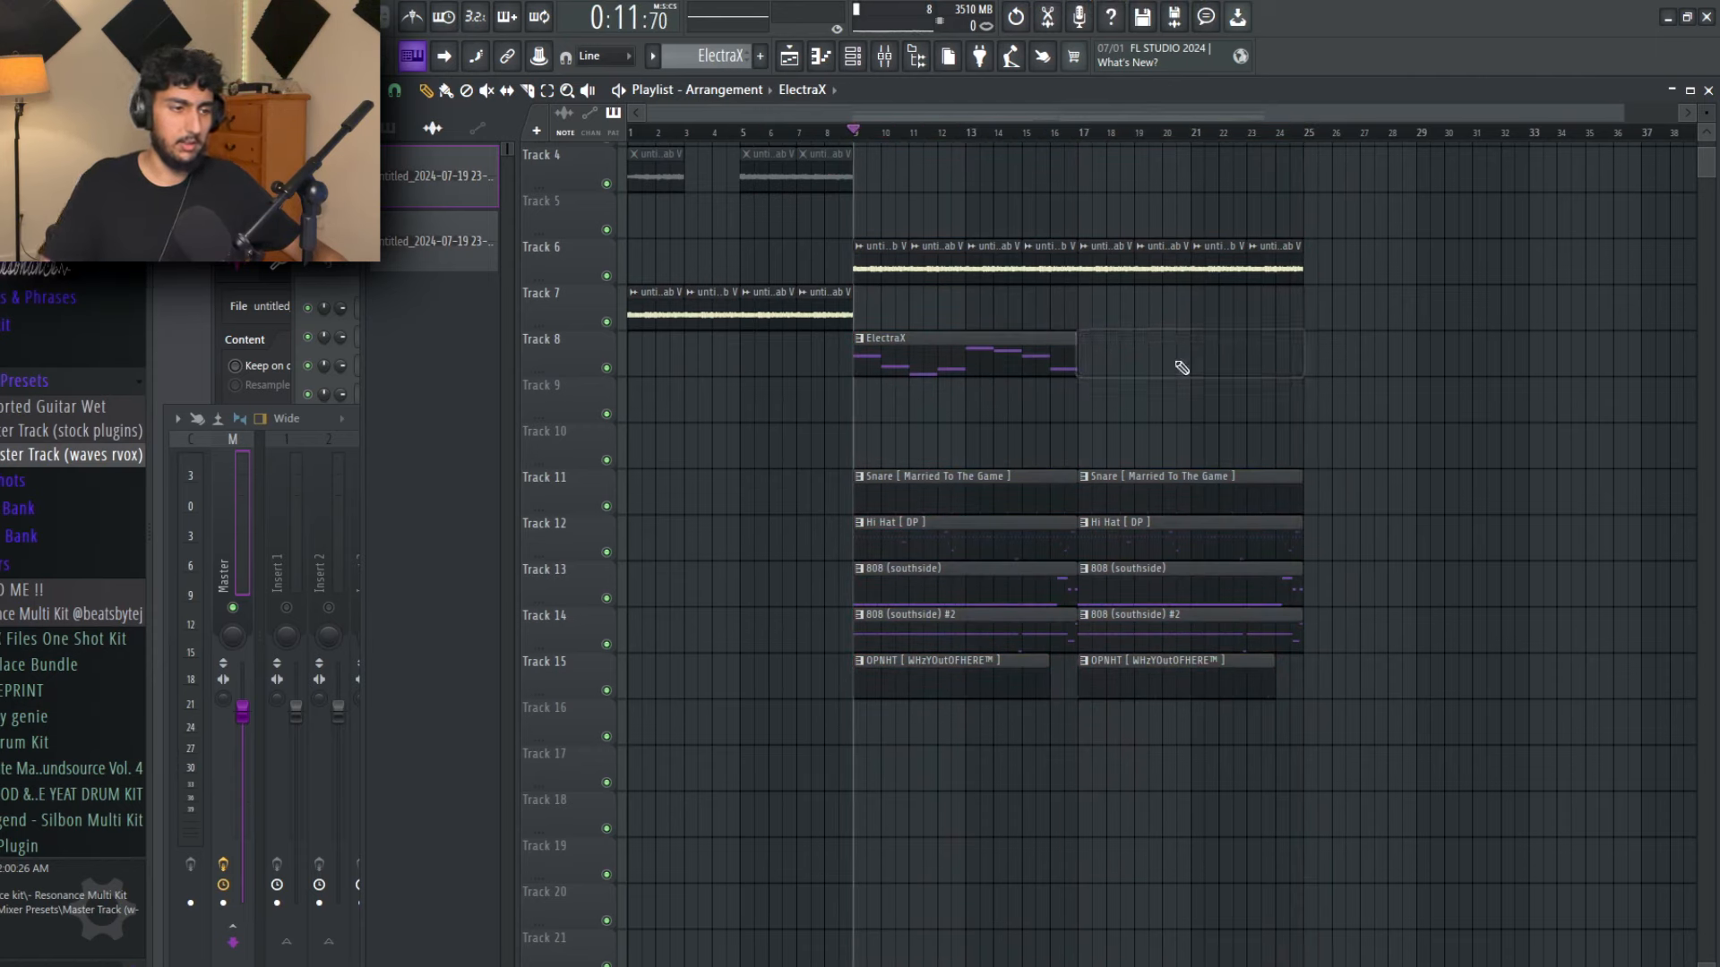
{"action": "key", "text": "F6"}
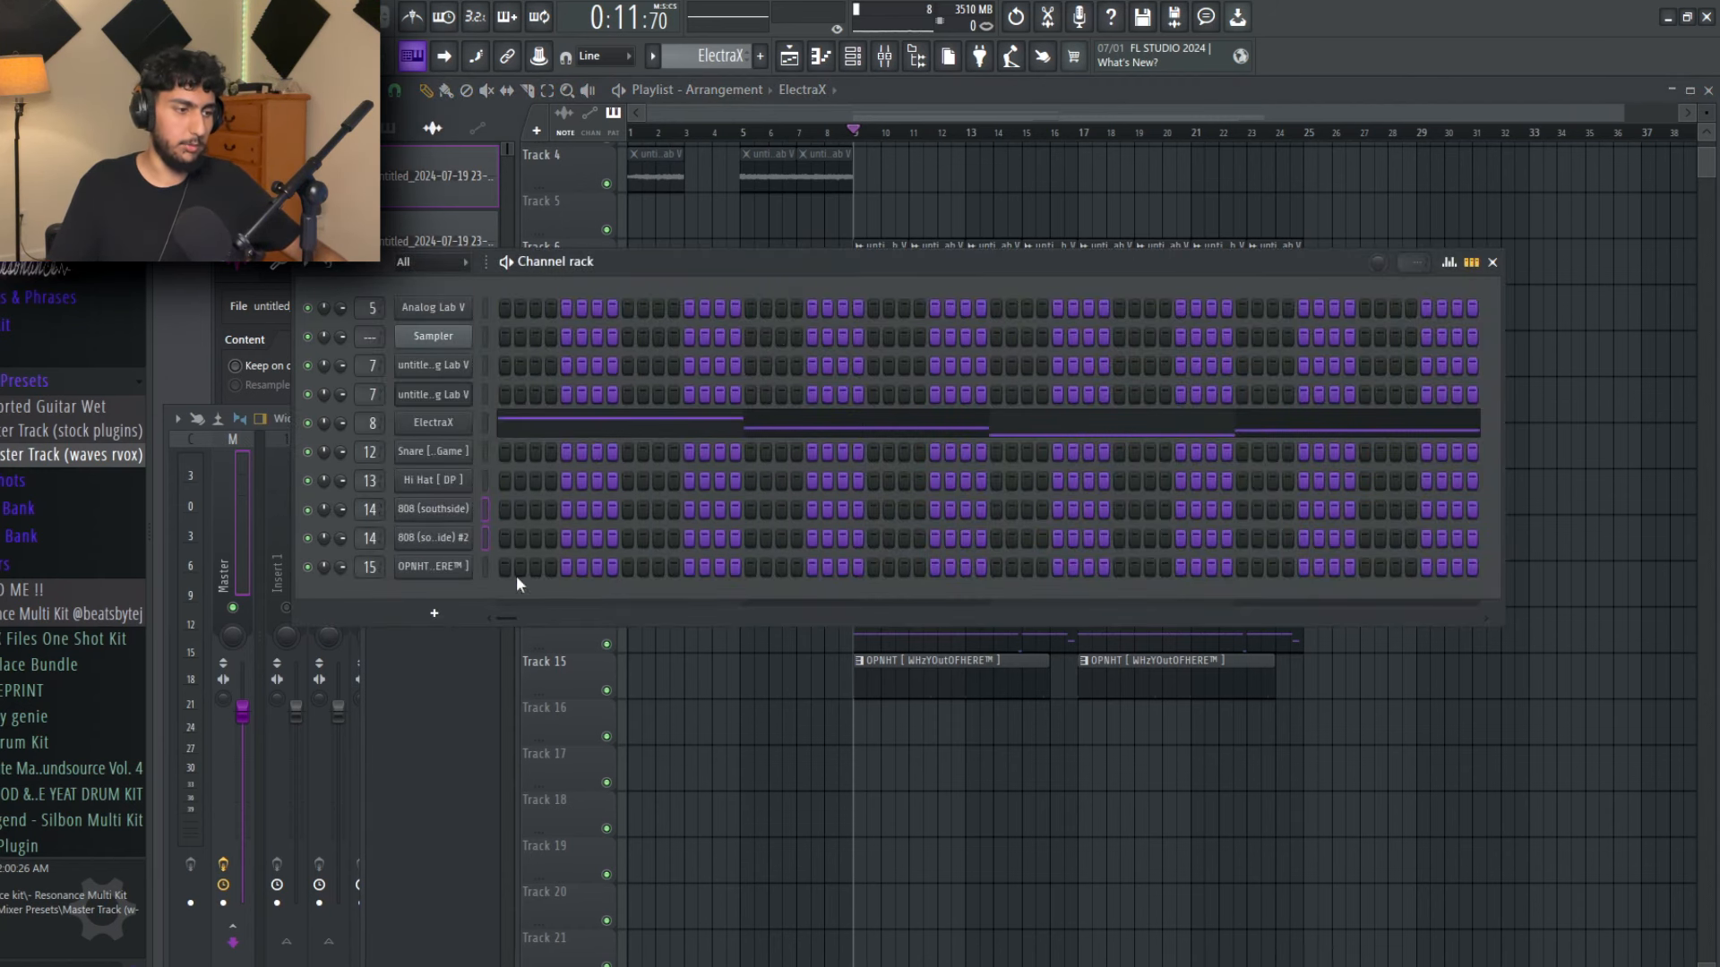
{"action": "key", "text": "F6"}
{"action": "scroll", "coordinate": [1477, 695], "scroll_direction": "down", "scroll_amount": 1}
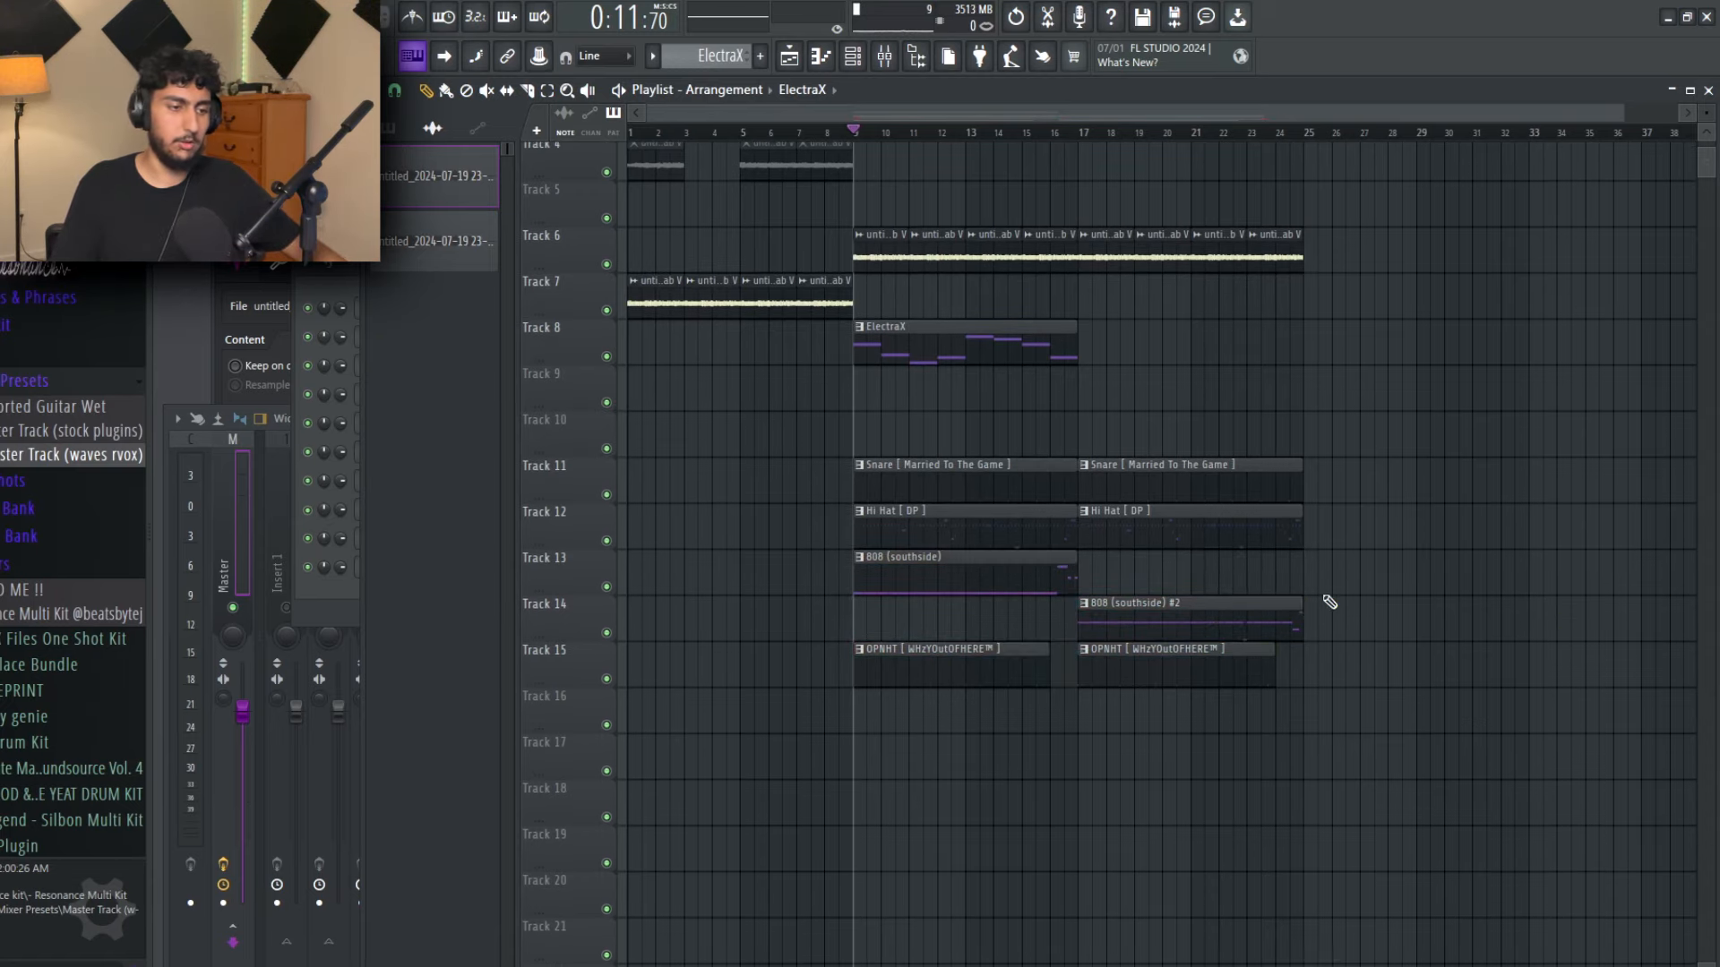
Step: Copy the intro audio on Track 7 and the bar 9 ElectraX clip on Track 8 to bar 25
{"action": "scroll", "coordinate": [1355, 600], "scroll_direction": "down", "scroll_amount": 1}
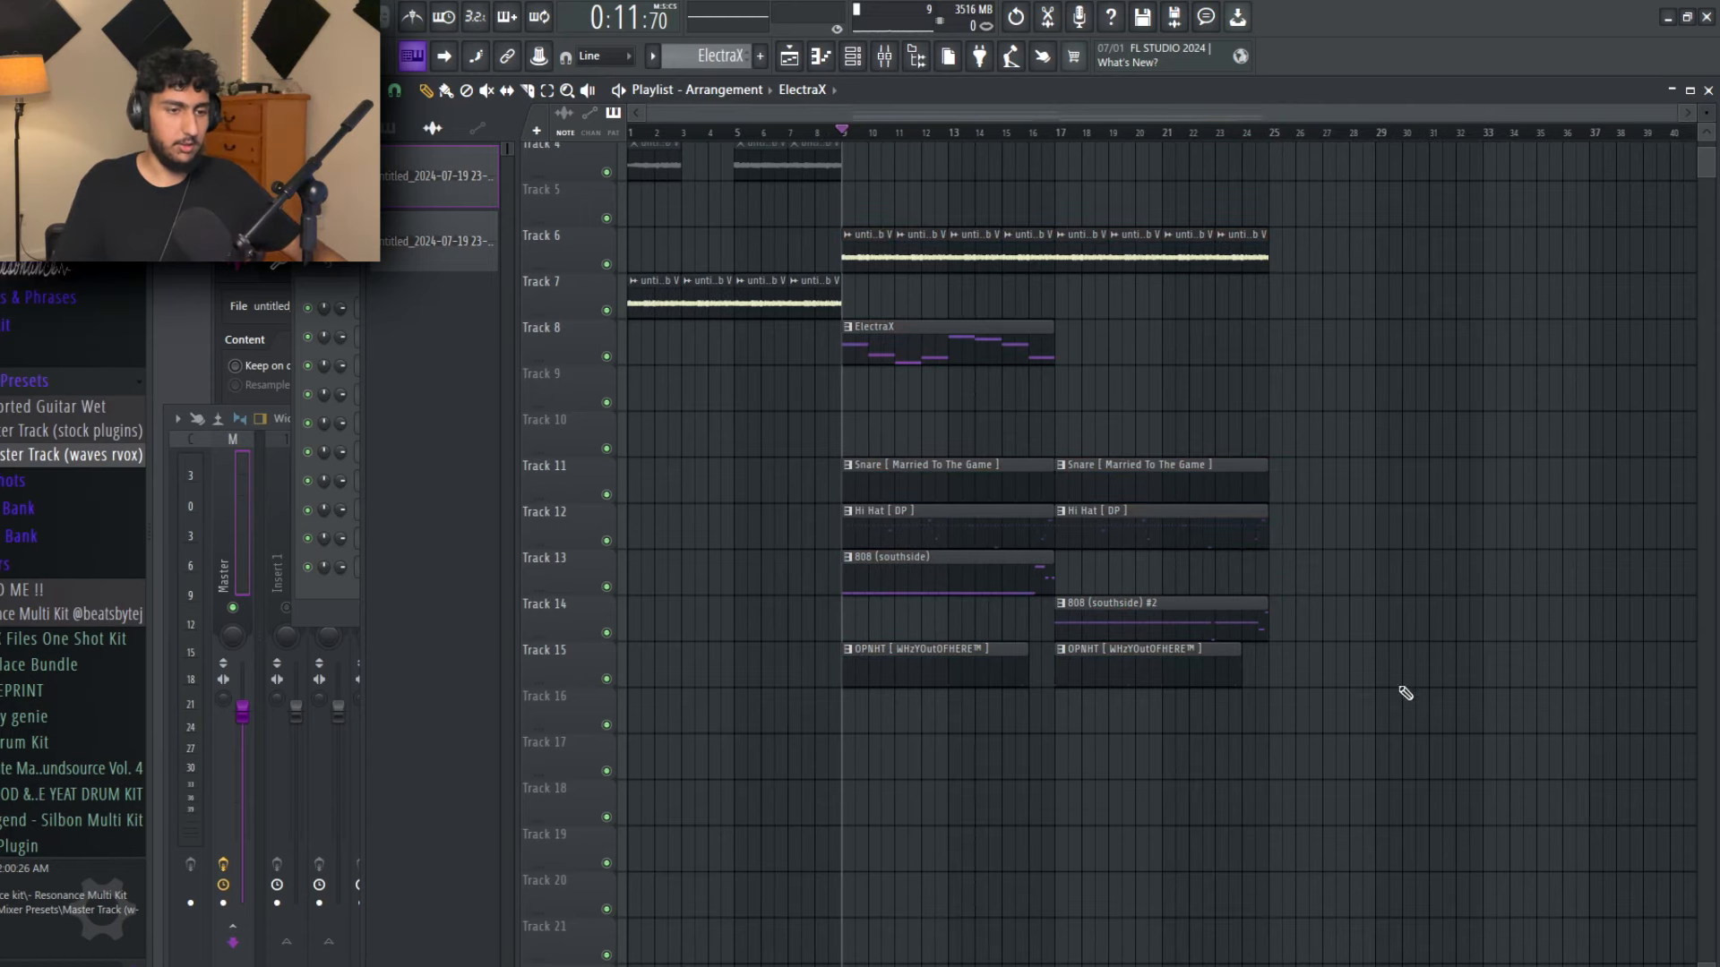
{"action": "left_click_drag", "start_coordinate": [1341, 708], "coordinate": [857, 215]}
{"action": "left_click", "coordinate": [1590, 434], "text": "ctrl"}
{"action": "left_click_drag", "start_coordinate": [917, 297], "coordinate": [1348, 334]}
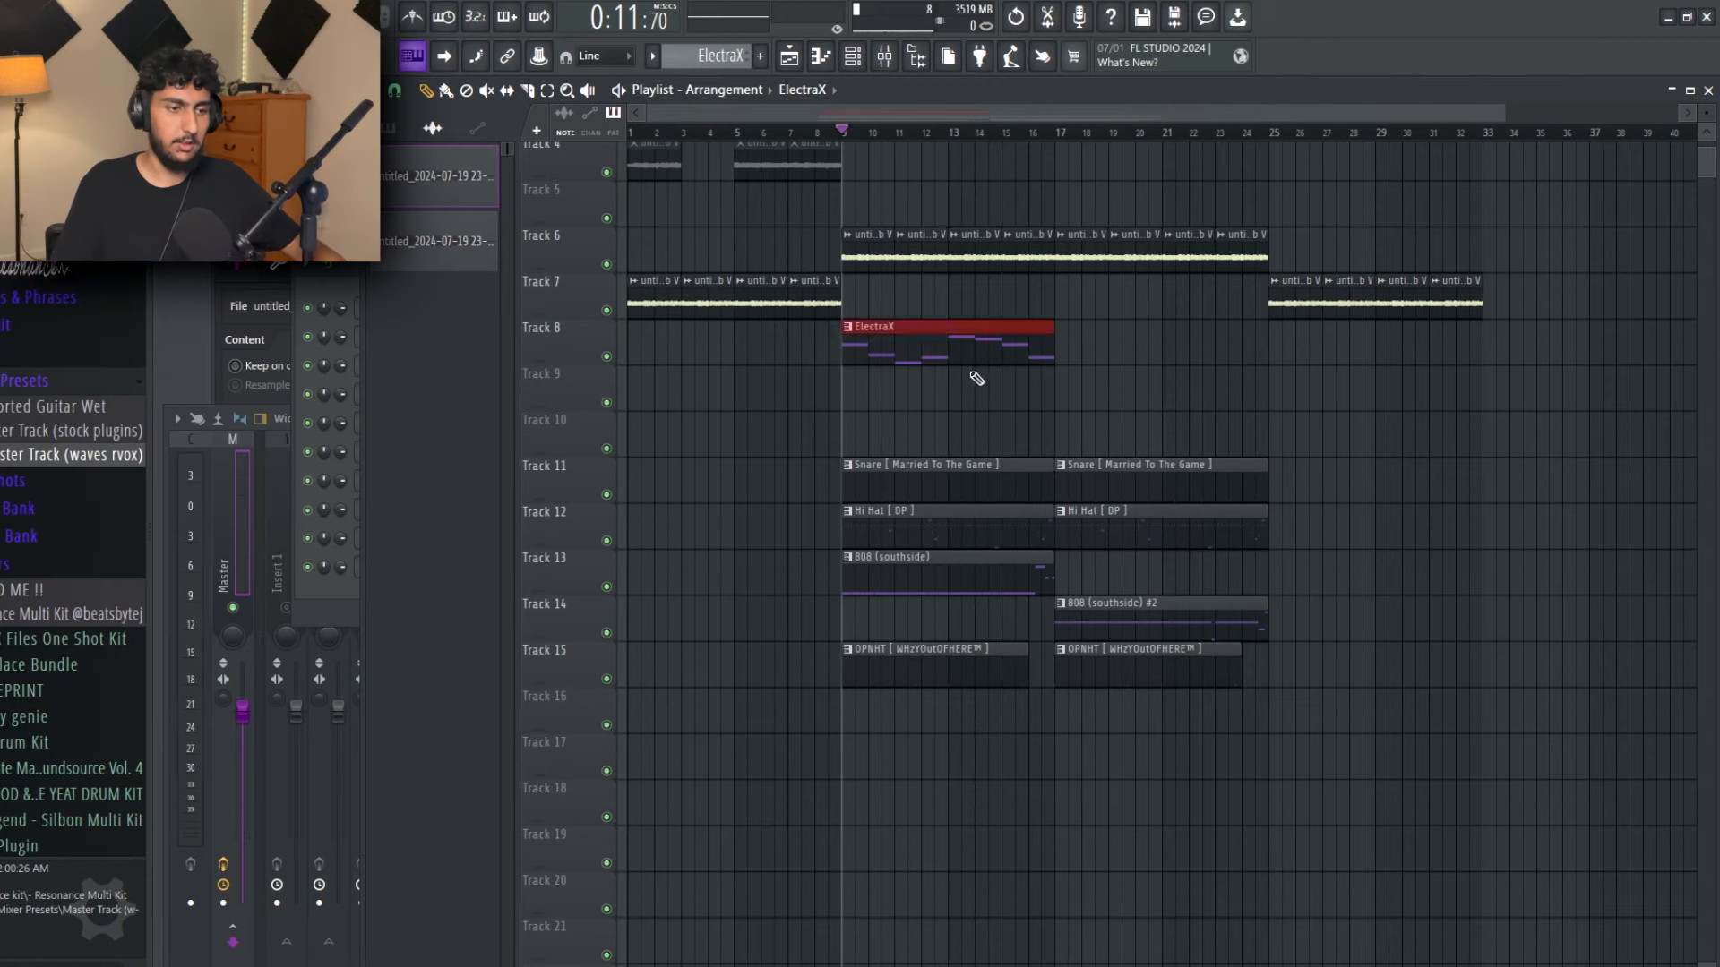
{"action": "left_click_drag", "start_coordinate": [1111, 368], "coordinate": [1322, 411]}
{"action": "key", "text": "ctrl+z"}
{"action": "left_click_drag", "start_coordinate": [1170, 349], "coordinate": [1341, 355]}
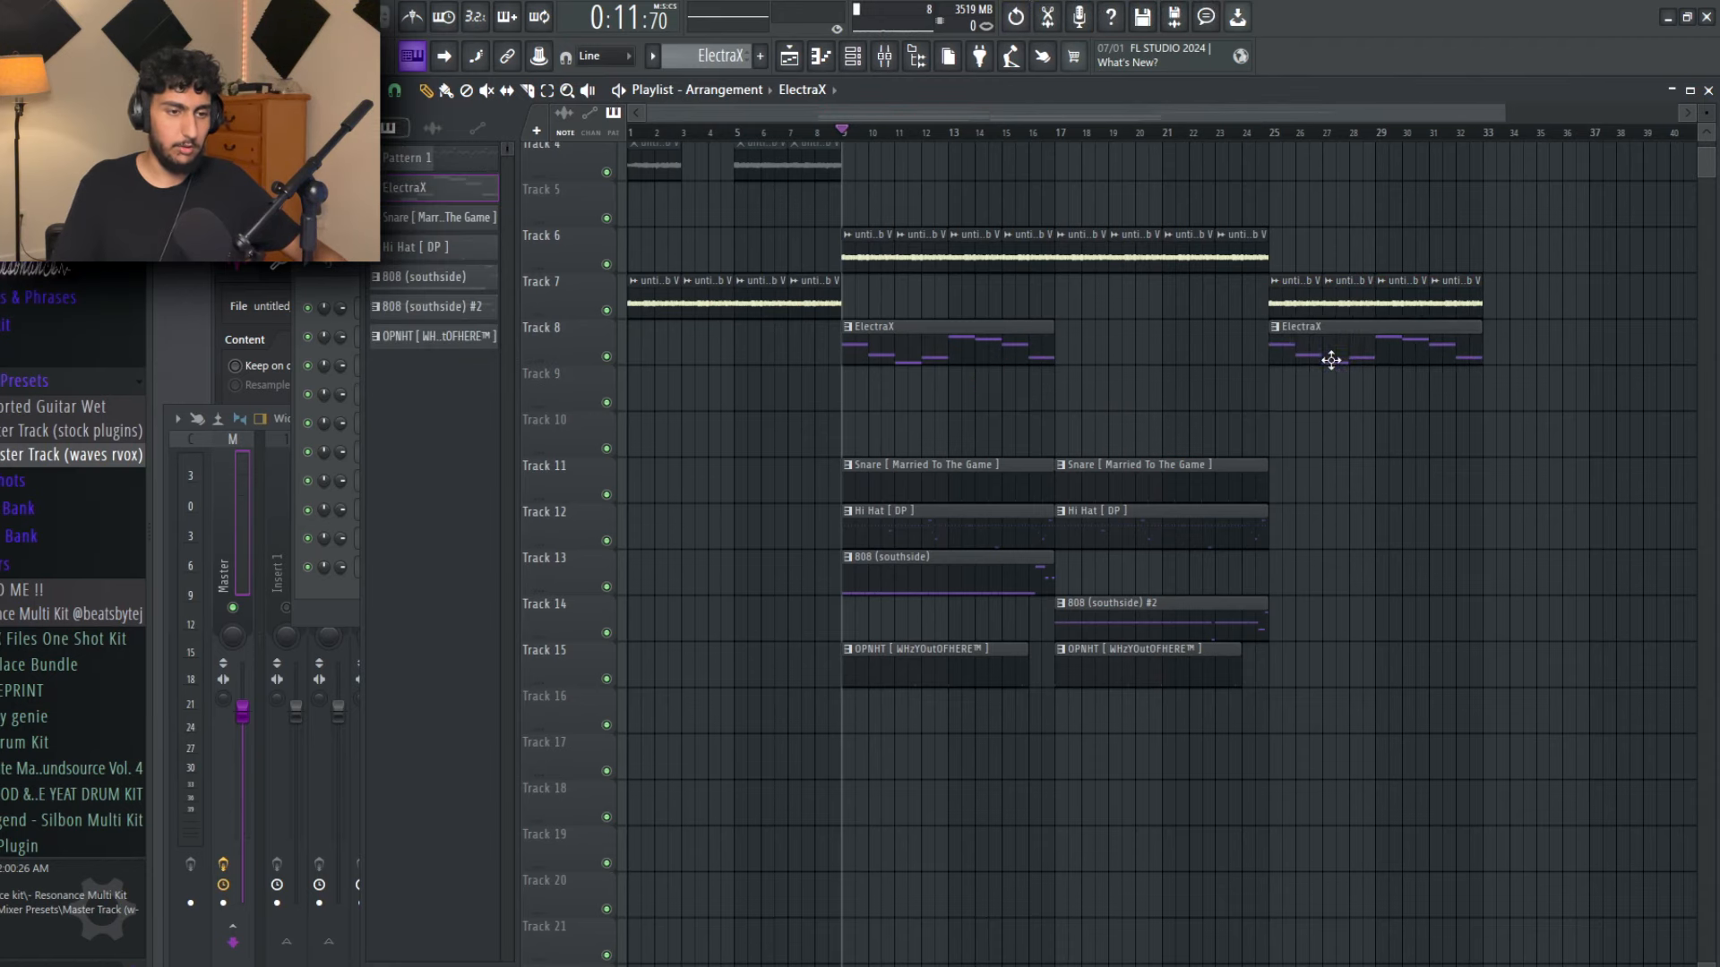
Step: Copy the drum and 808 clips of bars 9 to 24 on Tracks 11 to 15 to bar 25
{"action": "scroll", "coordinate": [1325, 376], "scroll_direction": "down", "scroll_amount": 1}
{"action": "left_click_drag", "start_coordinate": [1211, 713], "coordinate": [793, 434]}
{"action": "left_click_drag", "start_coordinate": [902, 495], "coordinate": [1256, 492]}
{"action": "left_click_drag", "start_coordinate": [1371, 387], "coordinate": [1224, 292]}
{"action": "key", "text": "ctrl+b"}
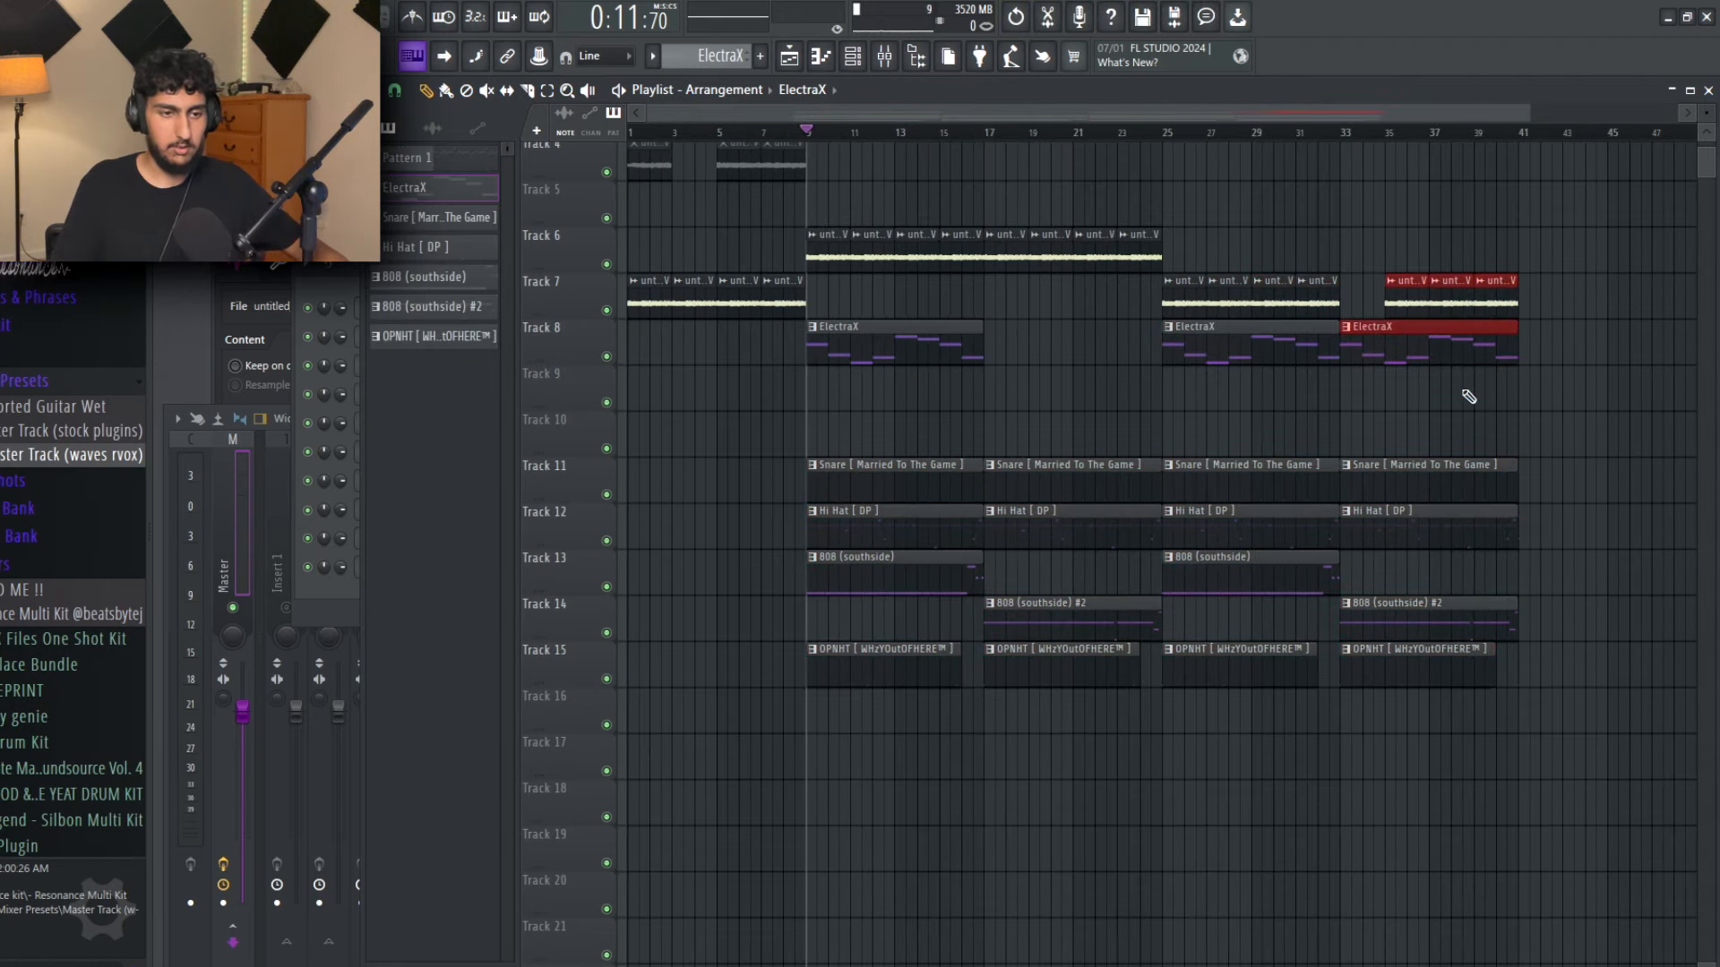
{"action": "key", "text": "ctrl+z"}
Step: Duplicate the eight-bar audio section at bar 25 on Track 7 to bars 33 and 41, and clear the selection
{"action": "left_click_drag", "start_coordinate": [1425, 410], "coordinate": [1206, 274]}
{"action": "key", "text": "ctrl+b"}
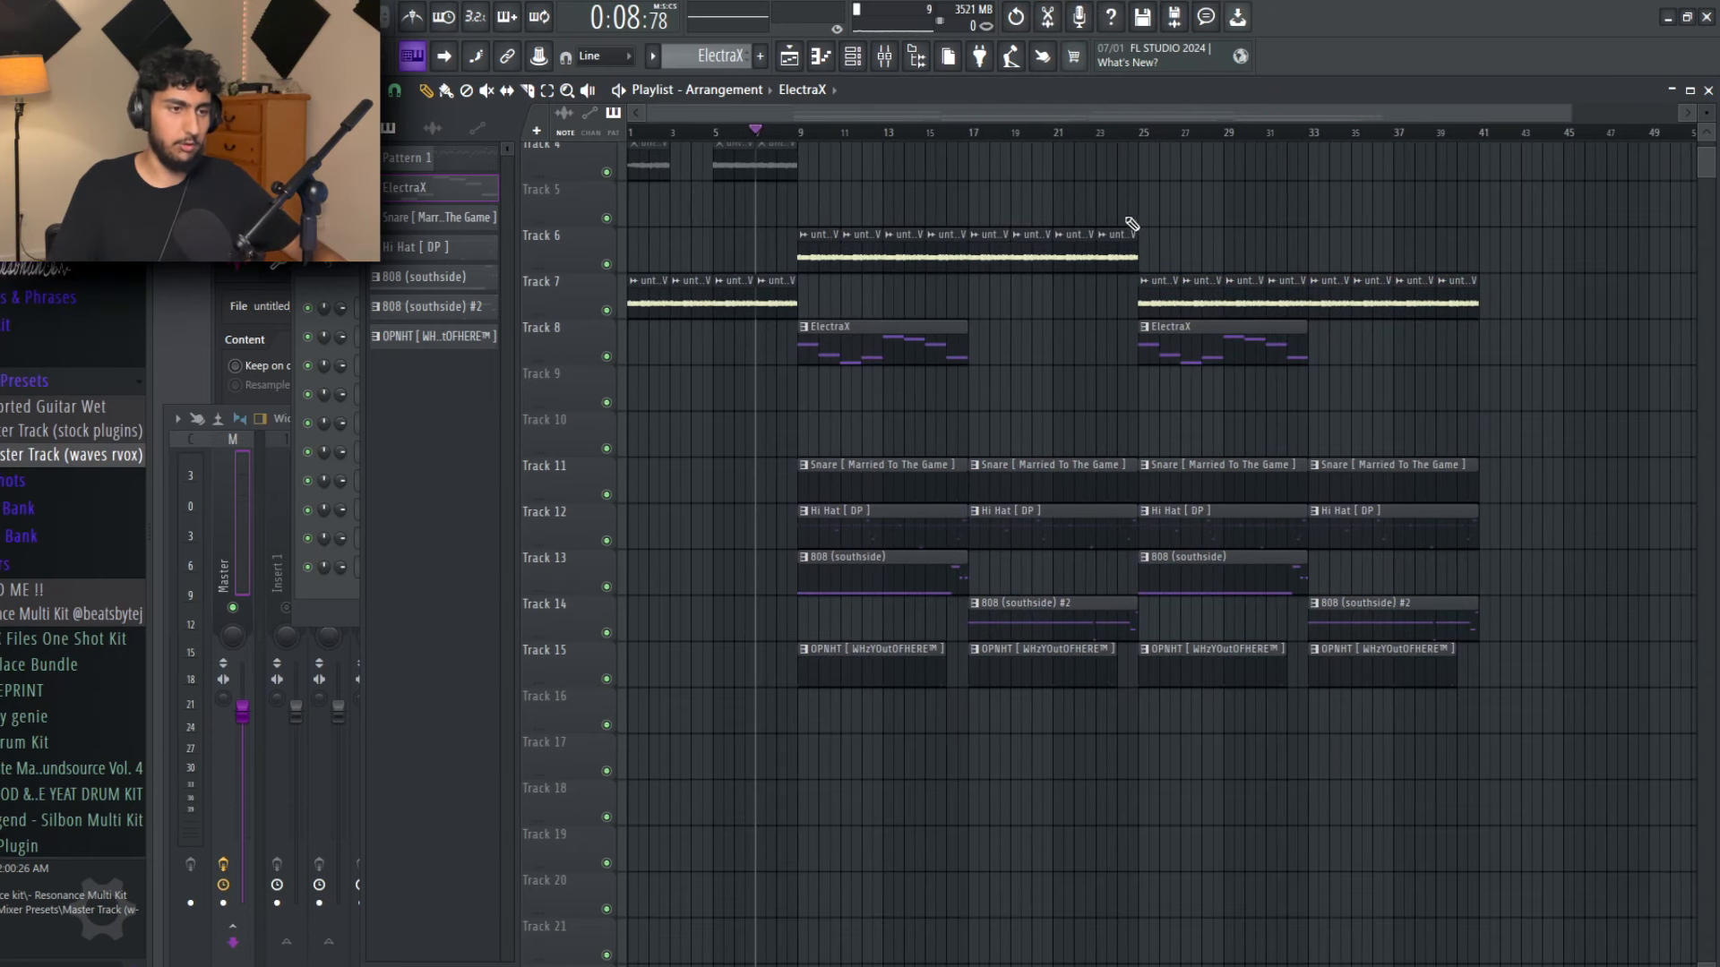
{"action": "left_click_drag", "start_coordinate": [1537, 733], "coordinate": [1144, 714]}
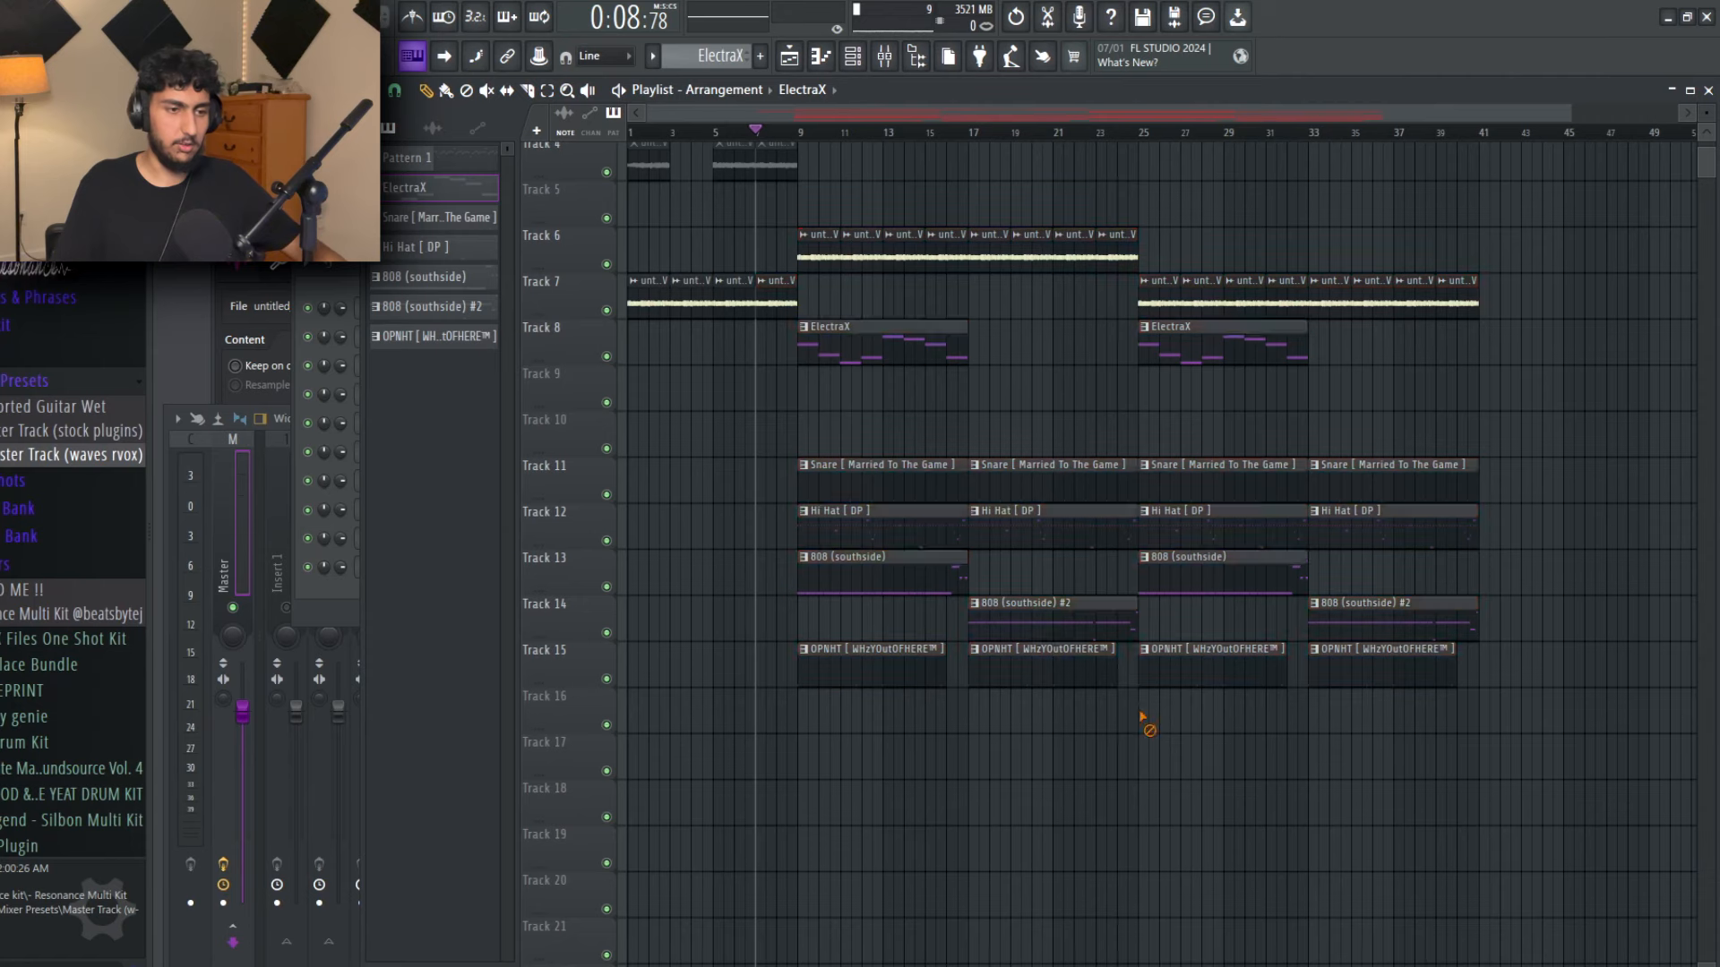
{"action": "left_click_drag", "start_coordinate": [1554, 275], "coordinate": [1134, 313]}
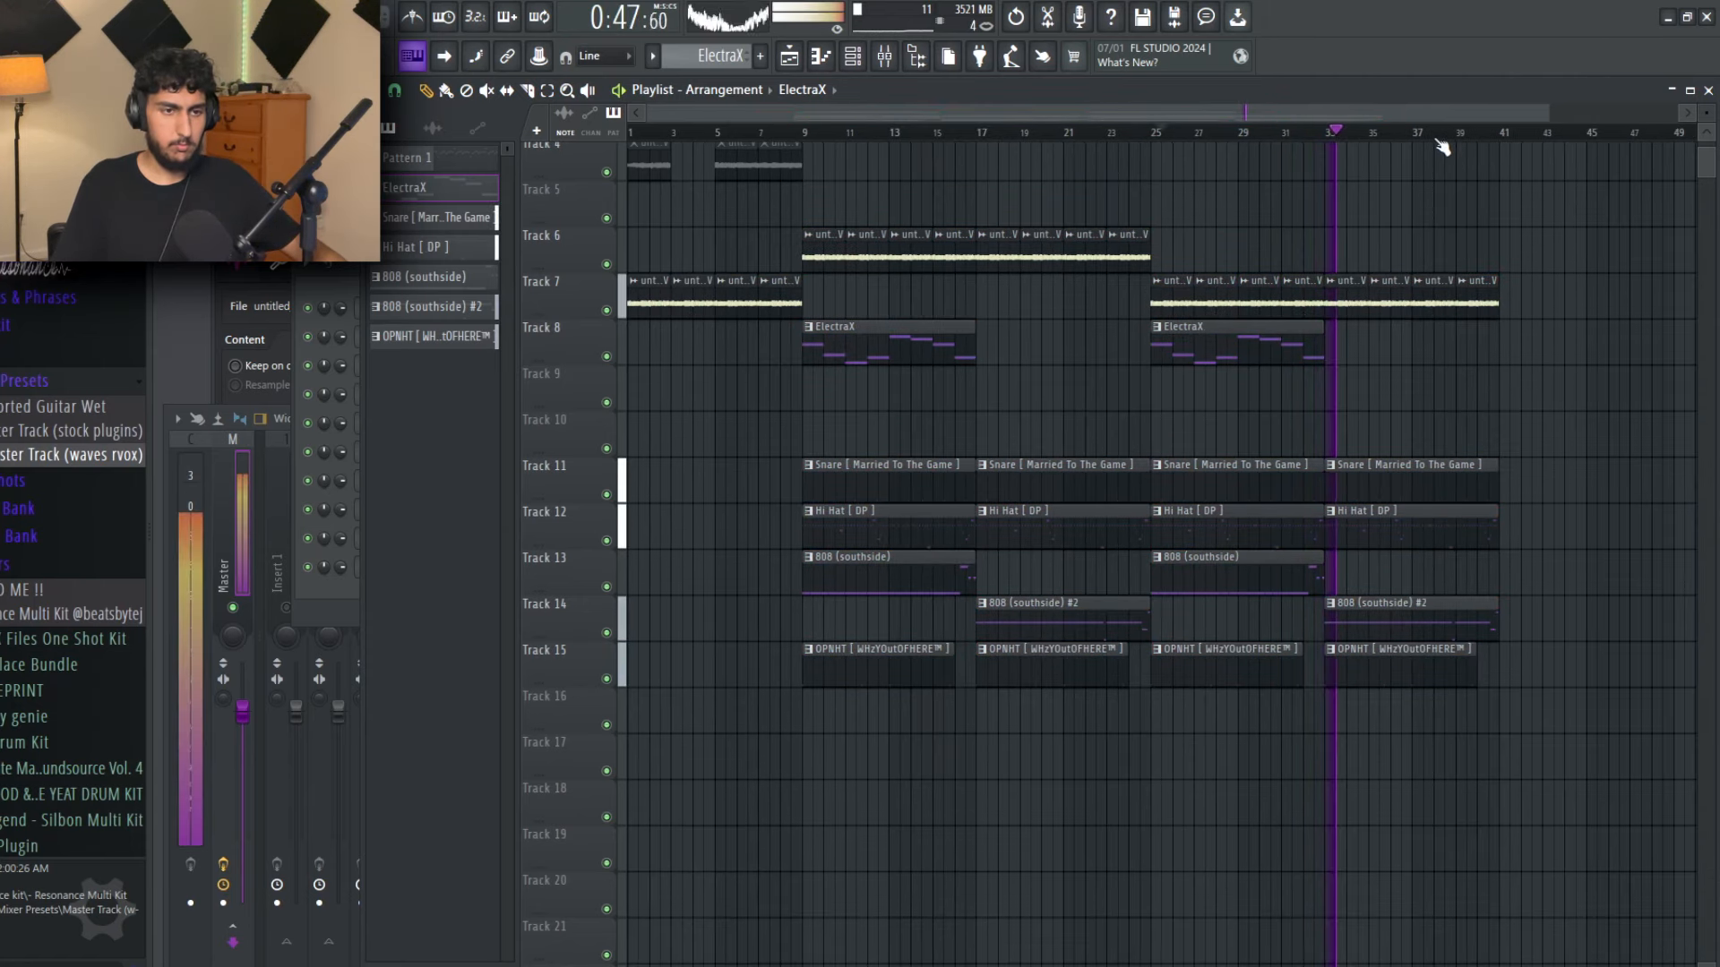
{"action": "left_click_drag", "start_coordinate": [1547, 275], "coordinate": [1353, 318]}
{"action": "key", "text": "ctrl+b"}
{"action": "left_click", "coordinate": [1486, 404], "text": "ctrl"}
Step: Copy the bar 33 808 (southside) #2 clip to bar 41 and trim the copy's start to bar 43
{"action": "scroll", "coordinate": [1481, 405], "scroll_direction": "right", "scroll_amount": 3}
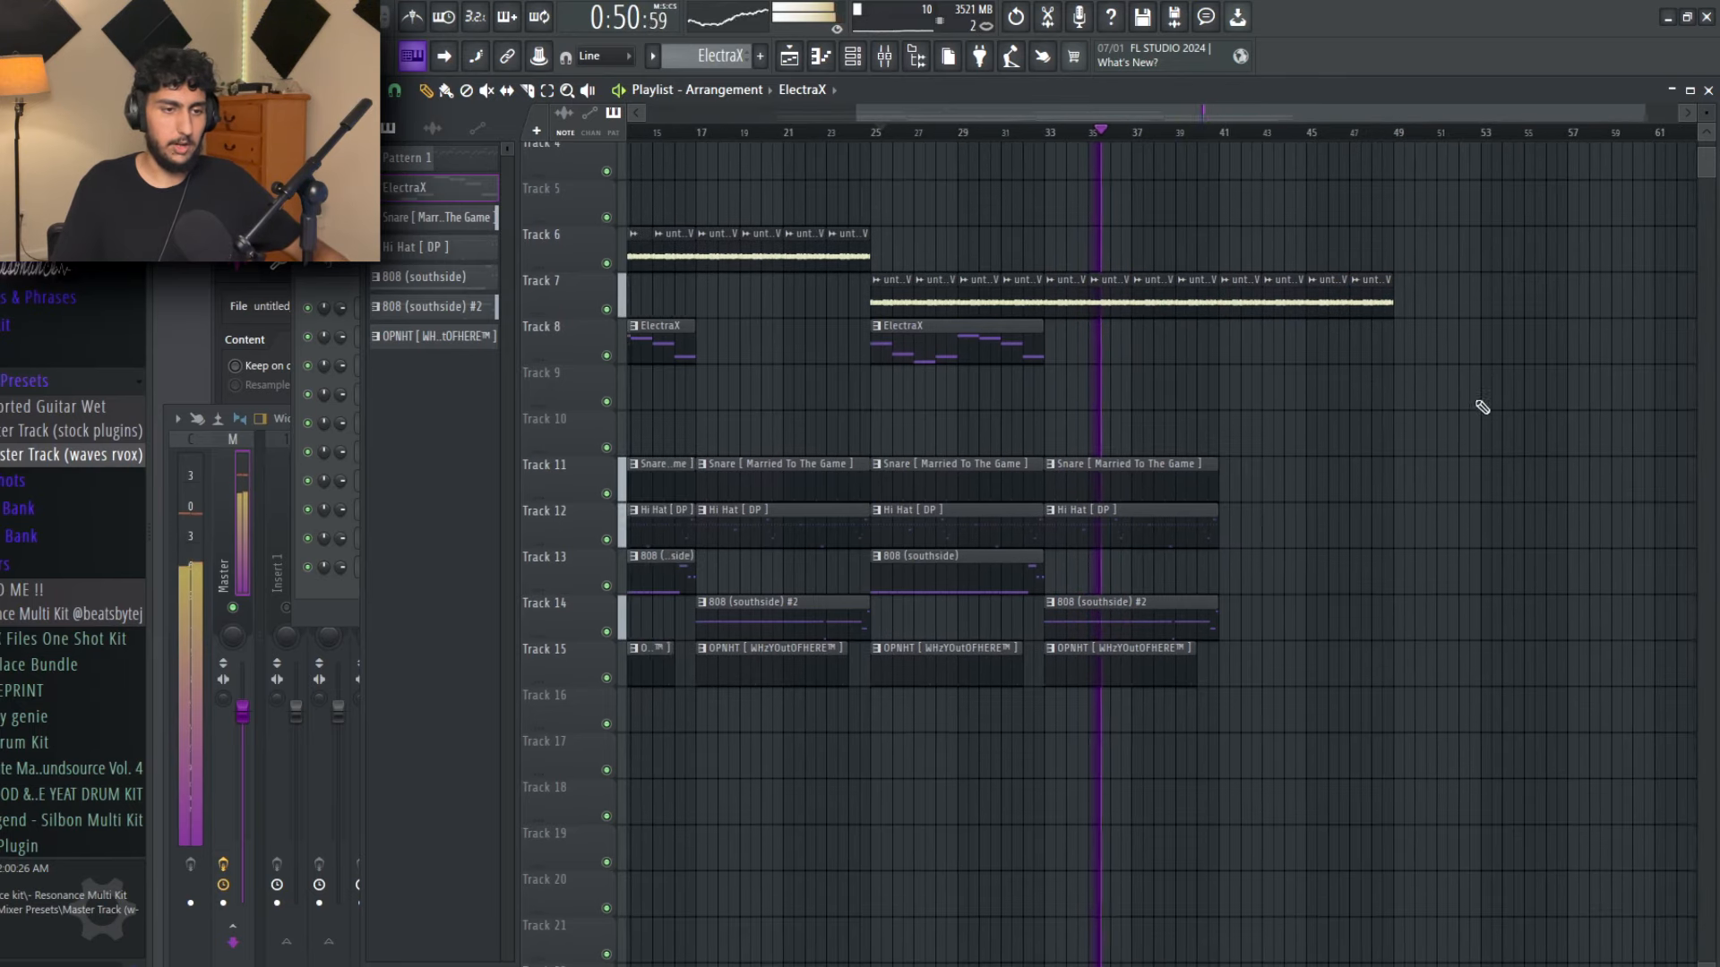
{"action": "left_click_drag", "start_coordinate": [1089, 621], "coordinate": [1264, 618]}
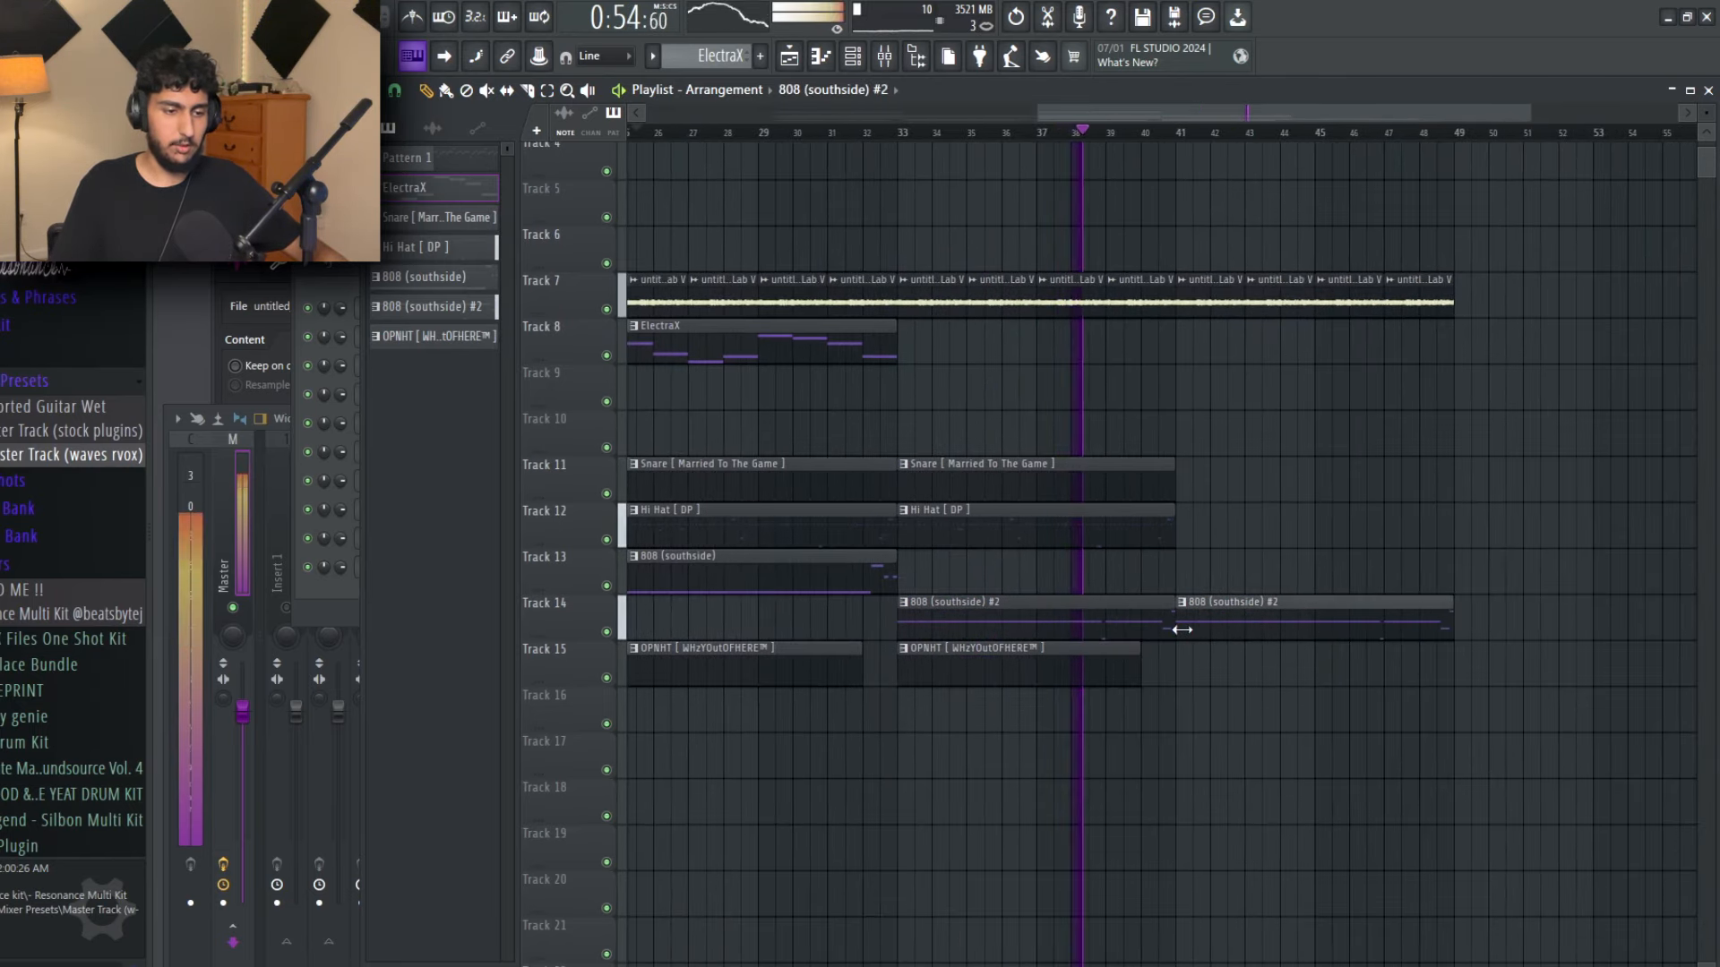
{"action": "left_click_drag", "start_coordinate": [1183, 629], "coordinate": [1247, 637]}
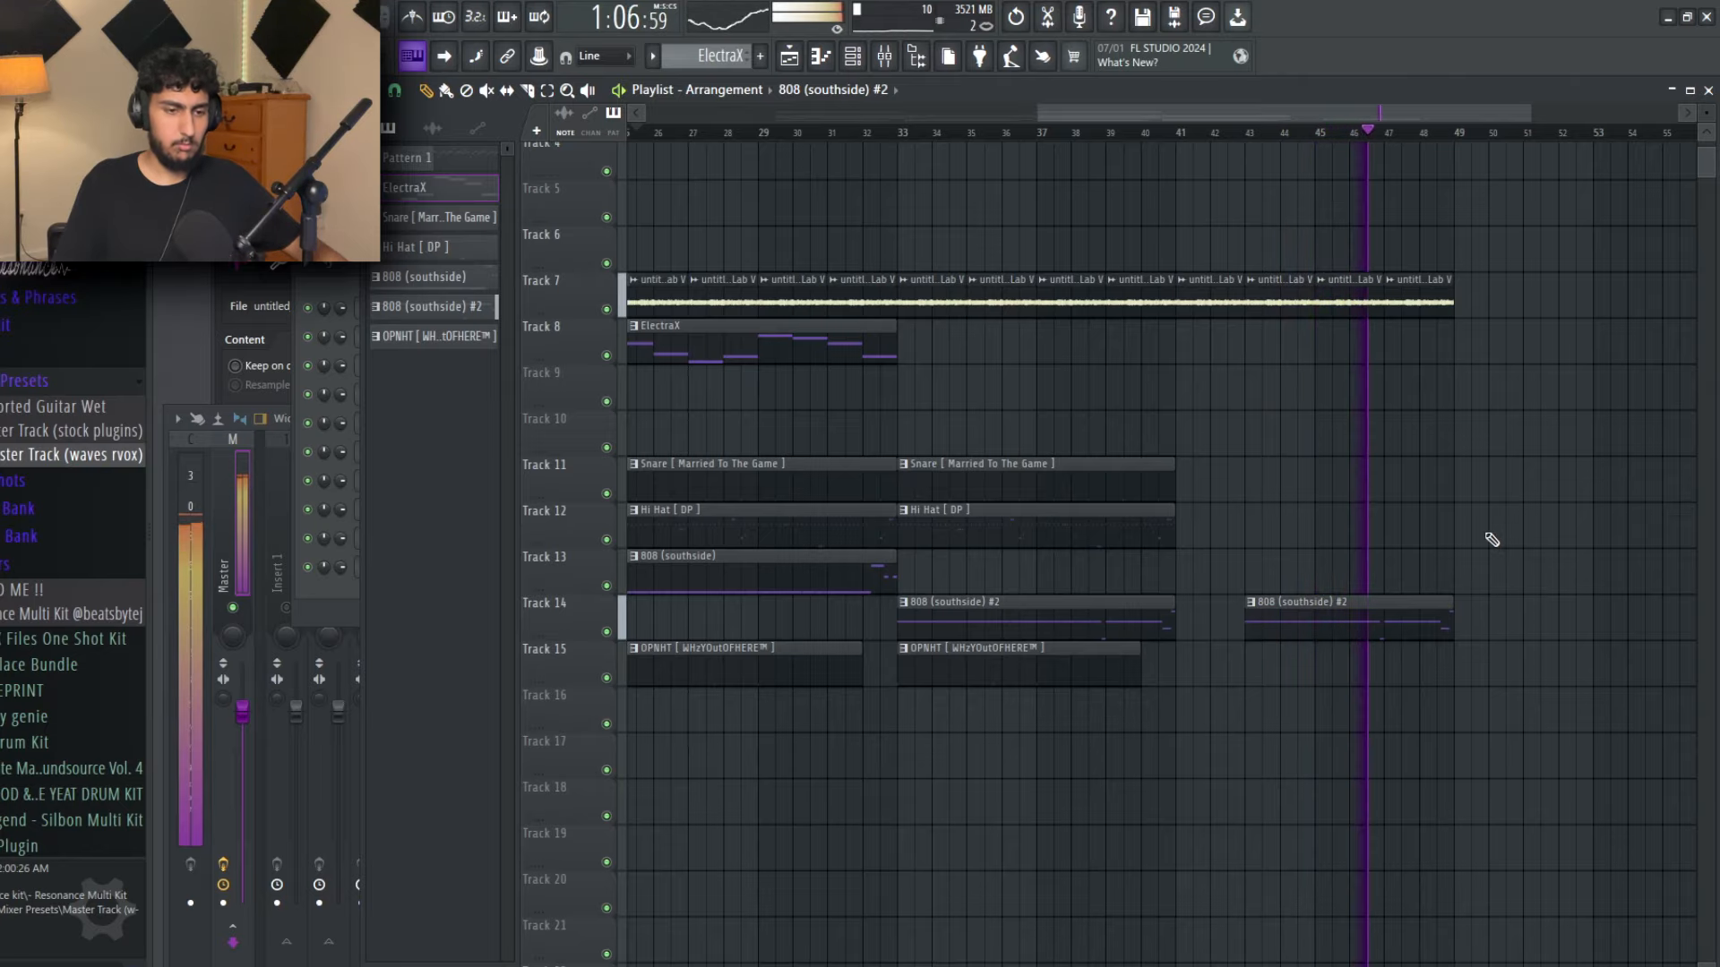
Step: Duplicate all clips from bar 9 to bar 48 so that the copies start at bar 49, and clear the selection
{"action": "scroll", "coordinate": [1494, 537], "scroll_direction": "down", "scroll_amount": 3, "text": "ctrl"}
{"action": "left_click_drag", "start_coordinate": [1505, 734], "coordinate": [763, 227]}
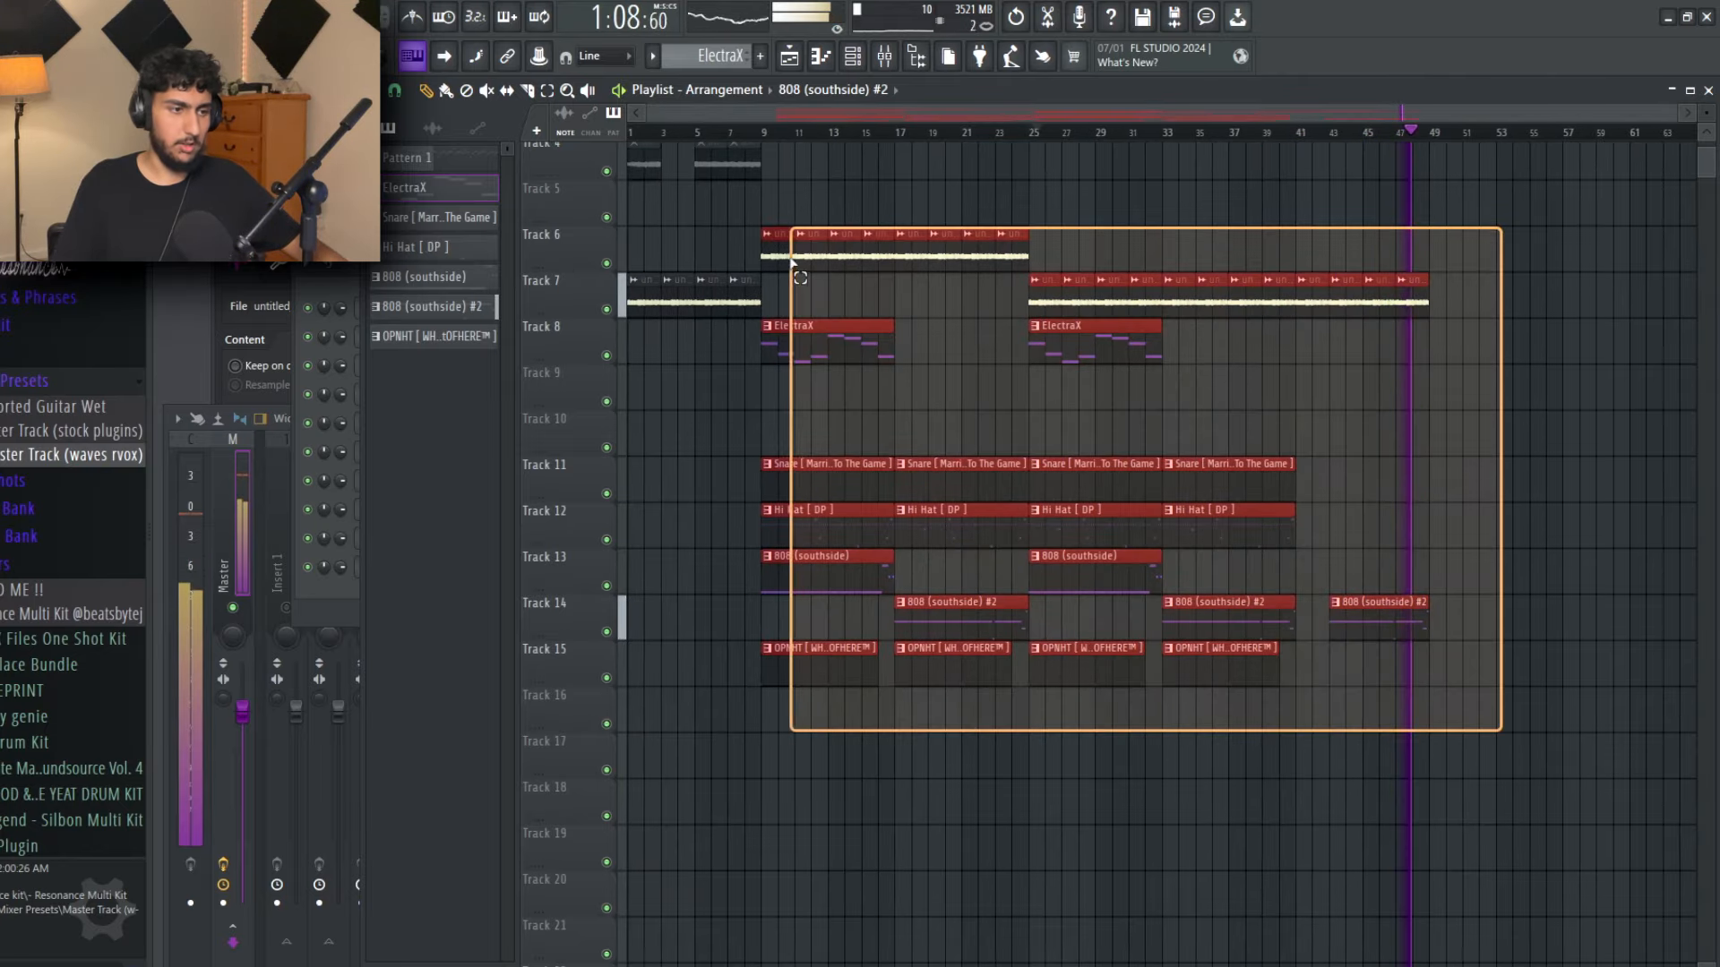
{"action": "key", "text": "ctrl+b"}
{"action": "scroll", "coordinate": [1433, 385], "scroll_direction": "right", "scroll_amount": 5}
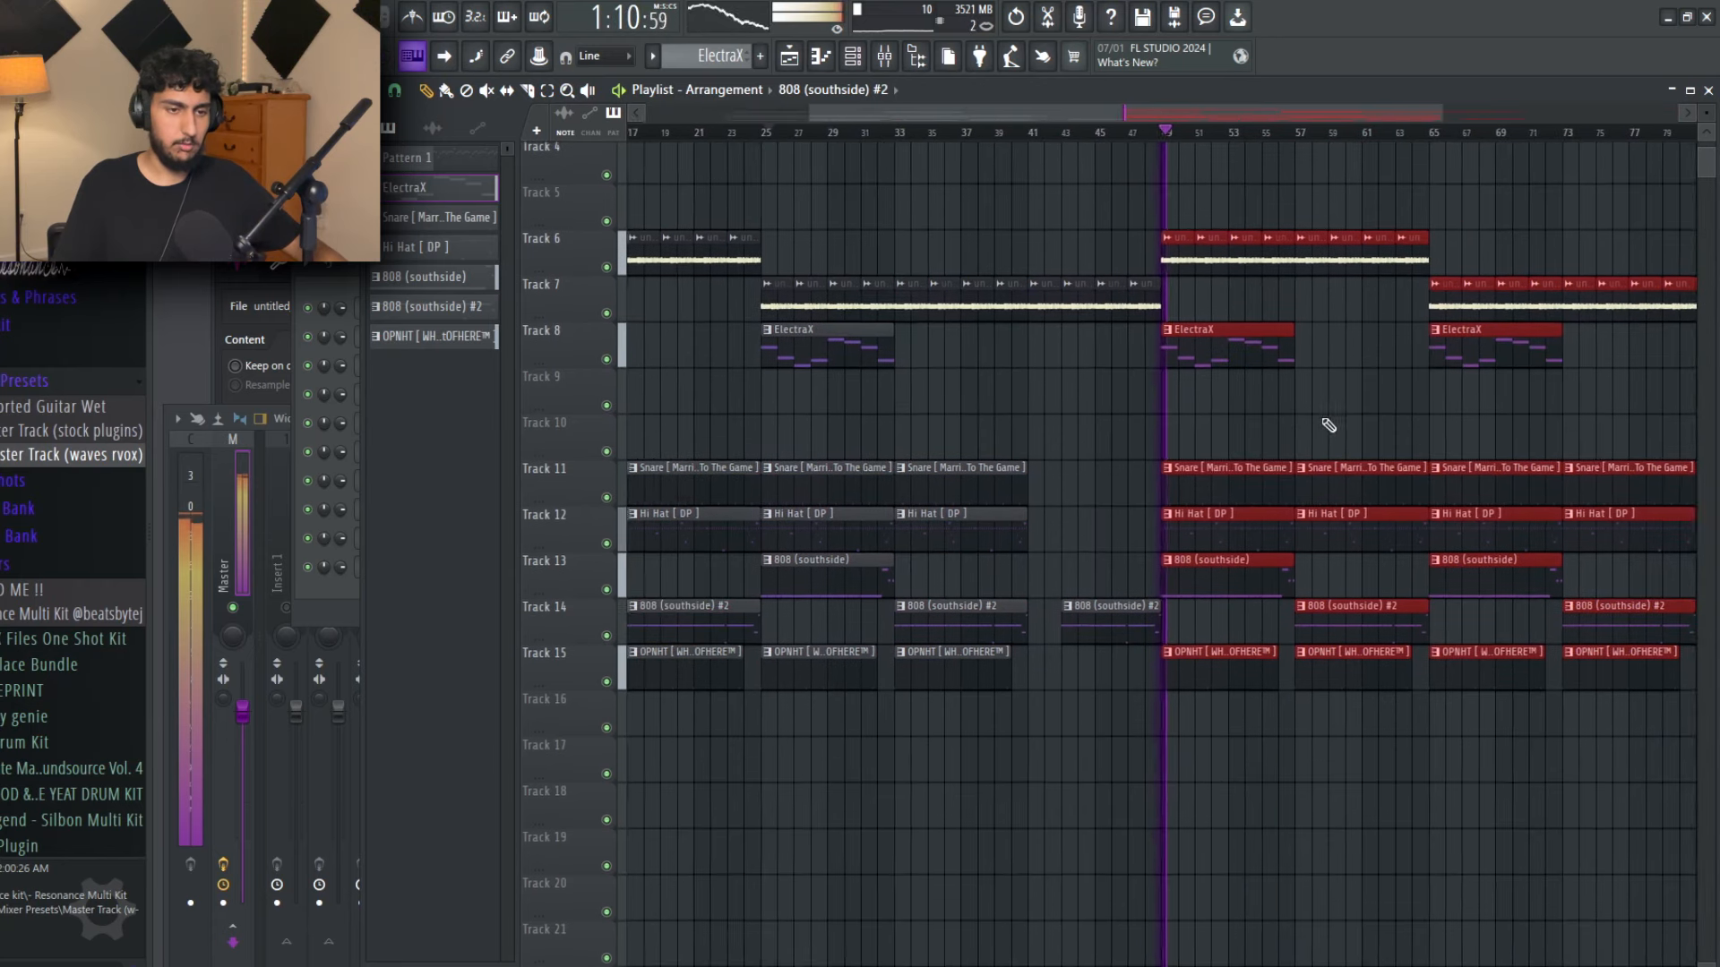
{"action": "left_click", "coordinate": [1267, 430]}
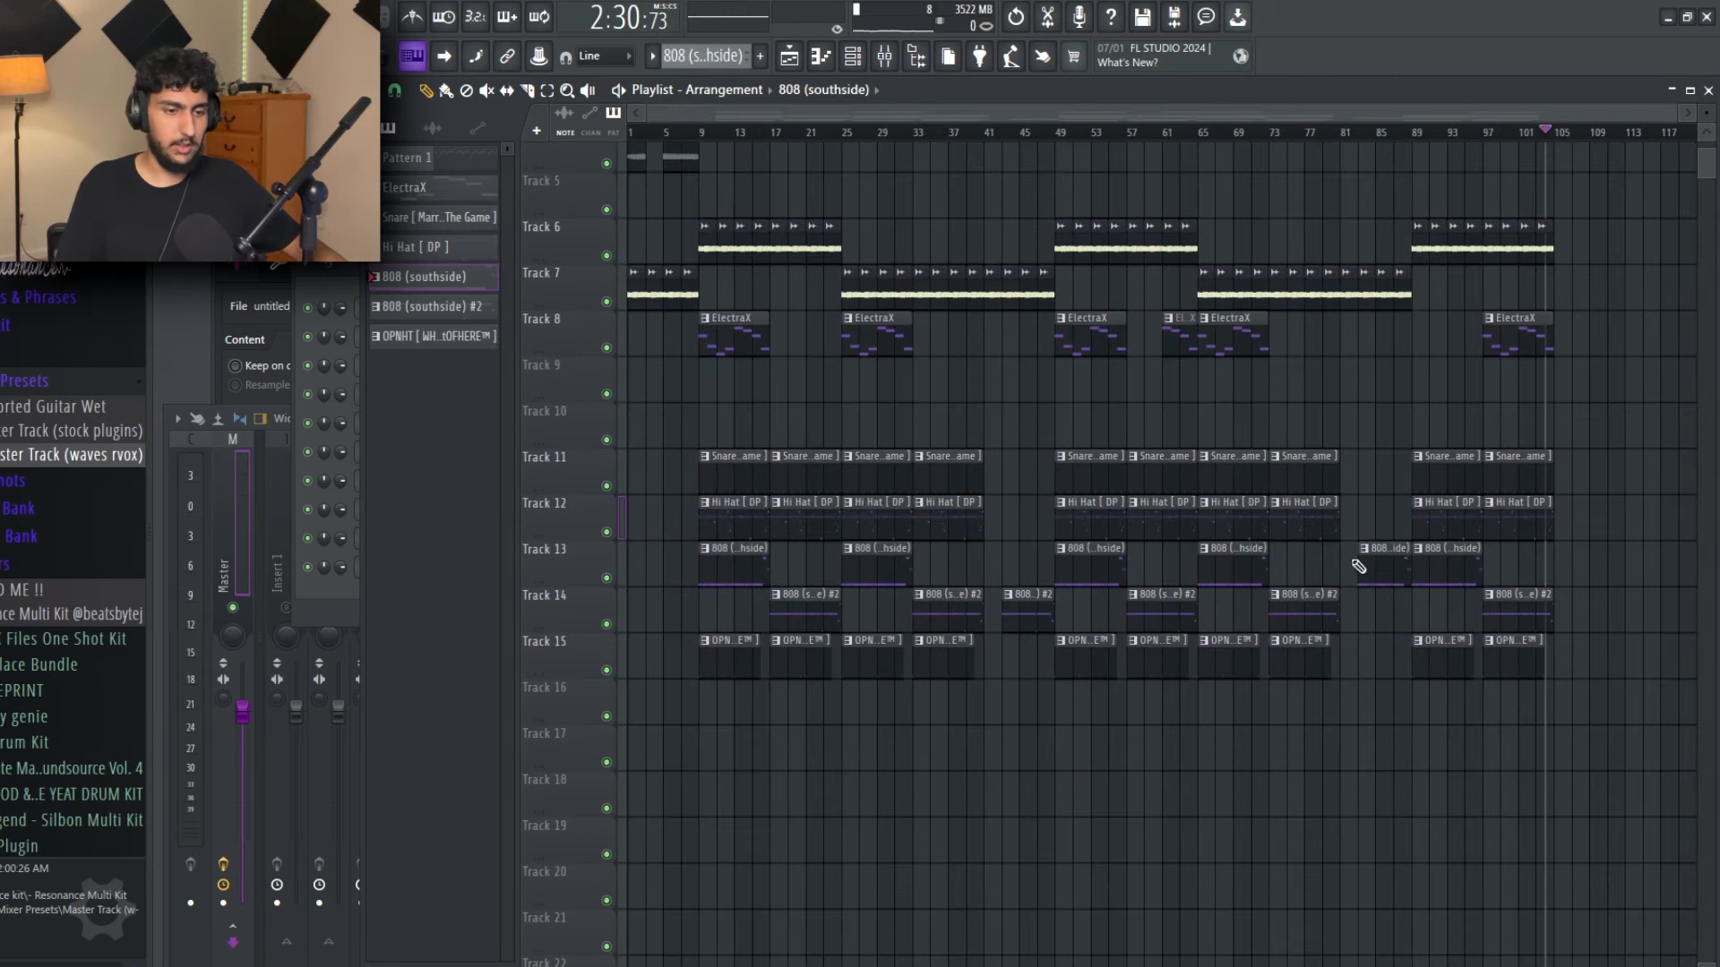
Step: Shorten the Hi Hat and 808 (southside) #2 clips at bars 33 and 73 to end midway through bars 40 and 80
{"action": "left_click", "coordinate": [1303, 605], "text": "ctrl"}
{"action": "left_click", "coordinate": [1304, 506], "text": "ctrl"}
{"action": "left_click", "coordinate": [940, 506], "text": "ctrl"}
{"action": "left_click", "coordinate": [958, 609], "text": "ctrl"}
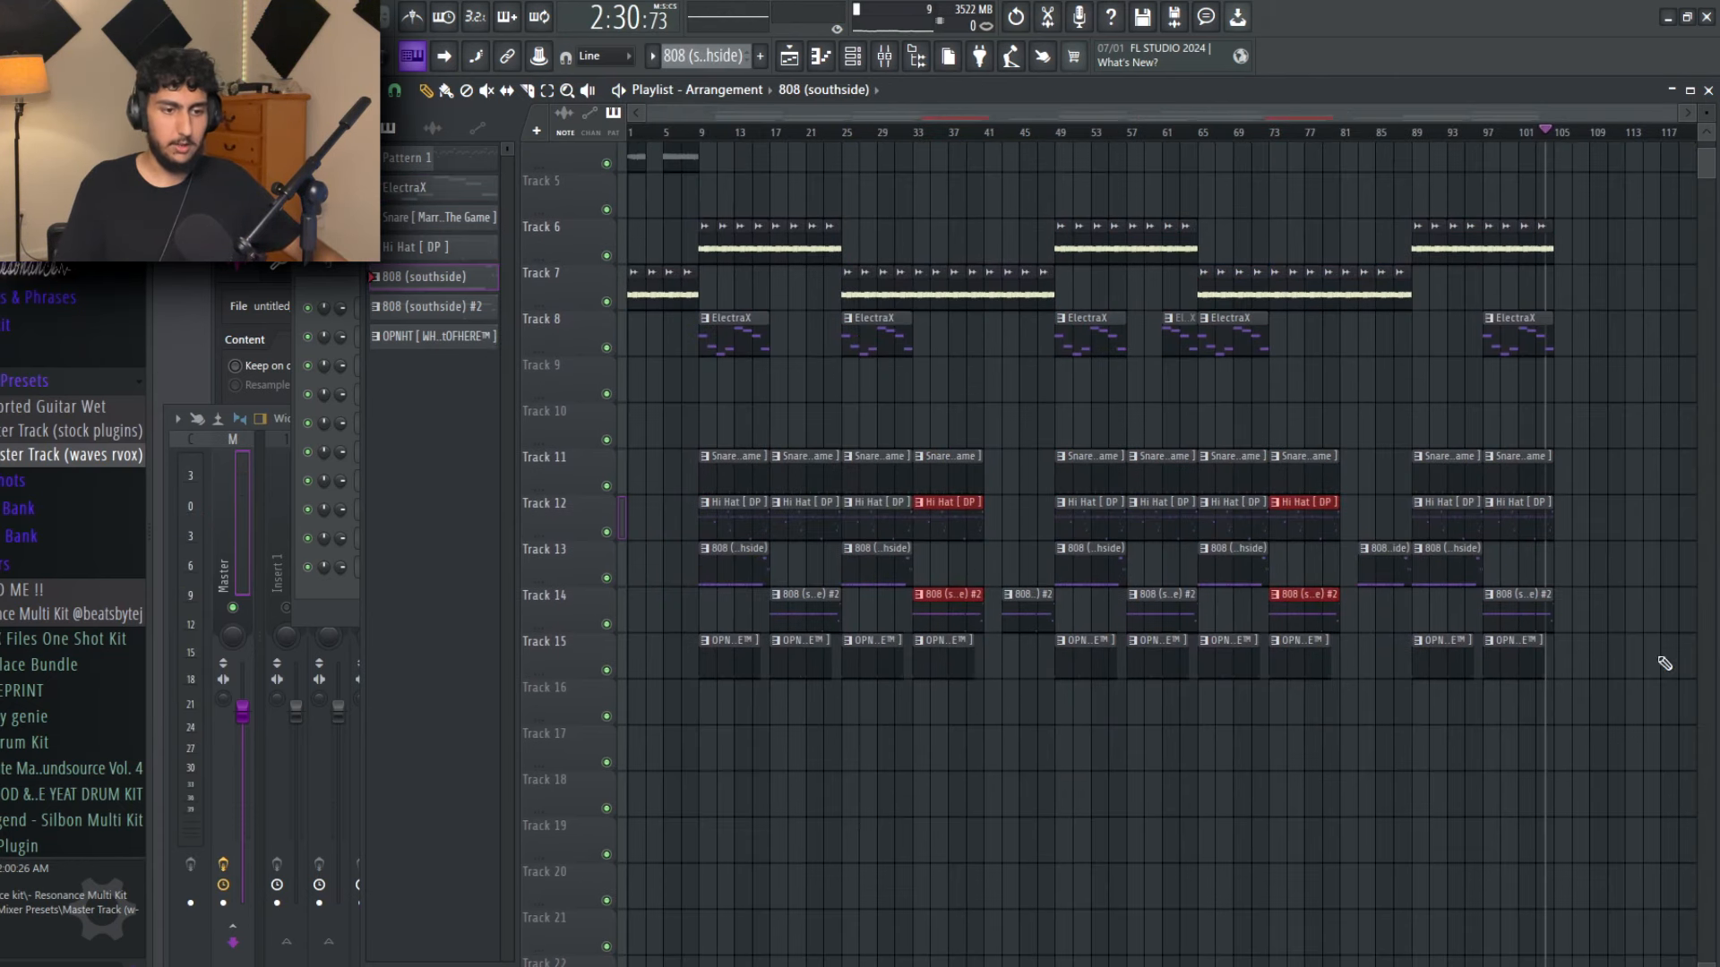
{"action": "scroll", "coordinate": [1024, 594], "scroll_direction": "up", "scroll_amount": 5}
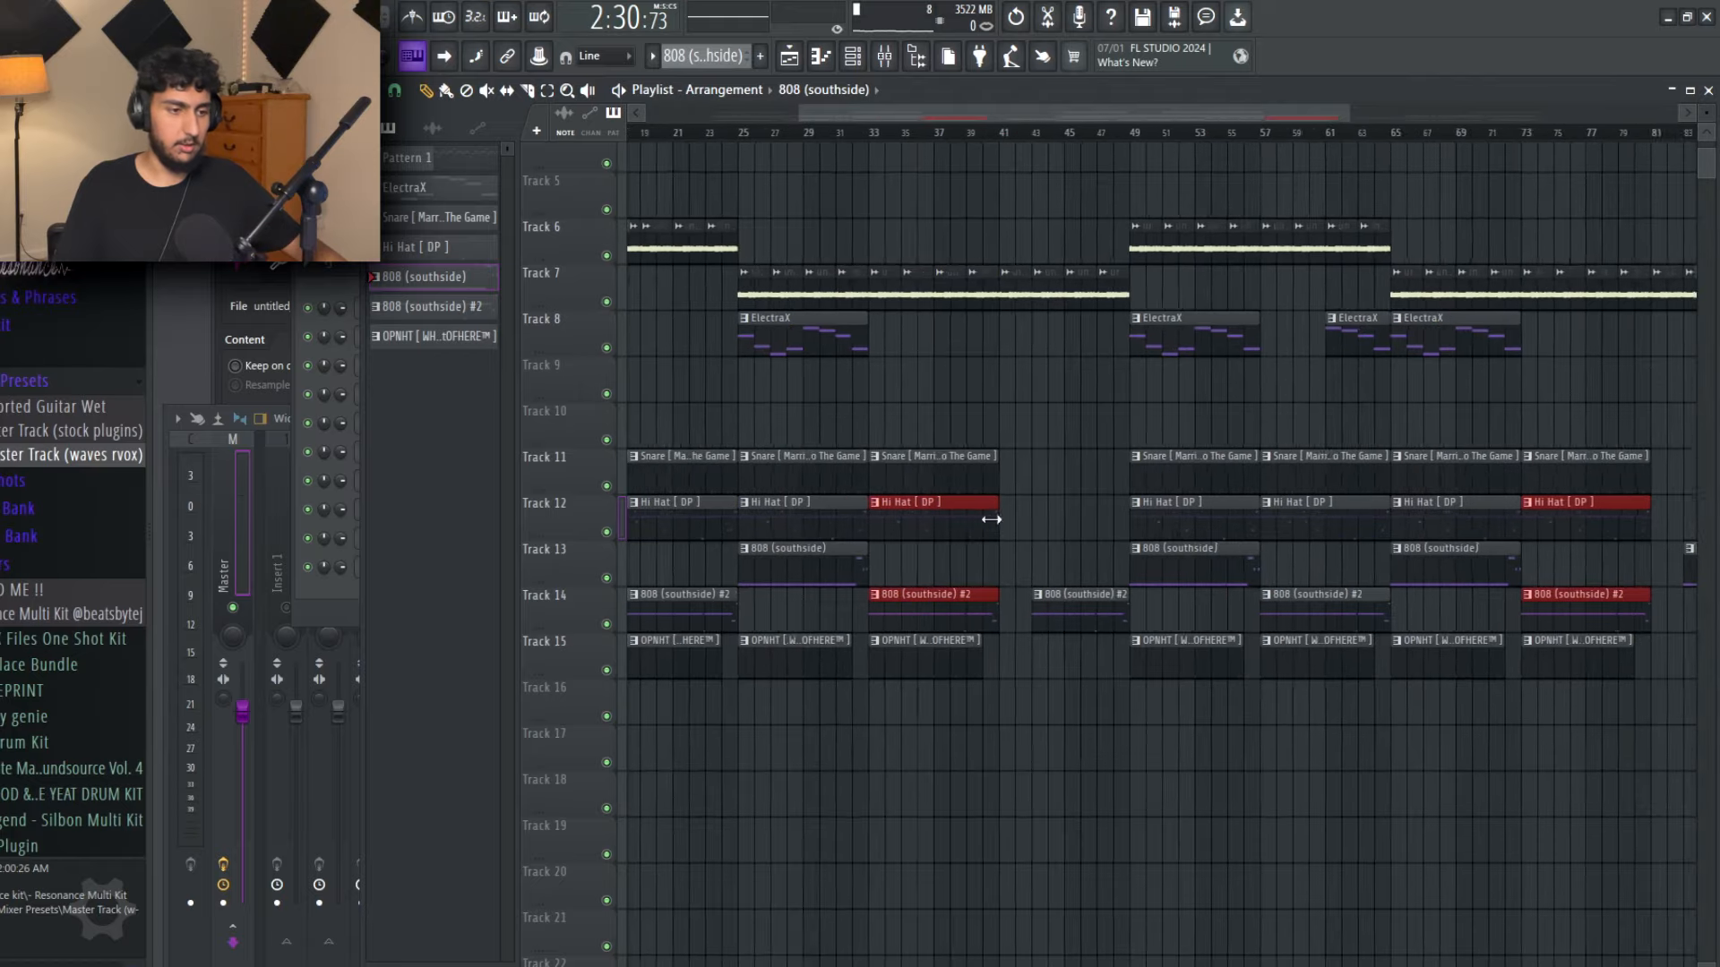
{"action": "left_click_drag", "start_coordinate": [1467, 527], "coordinate": [1311, 536]}
{"action": "left_click", "coordinate": [1412, 583]}
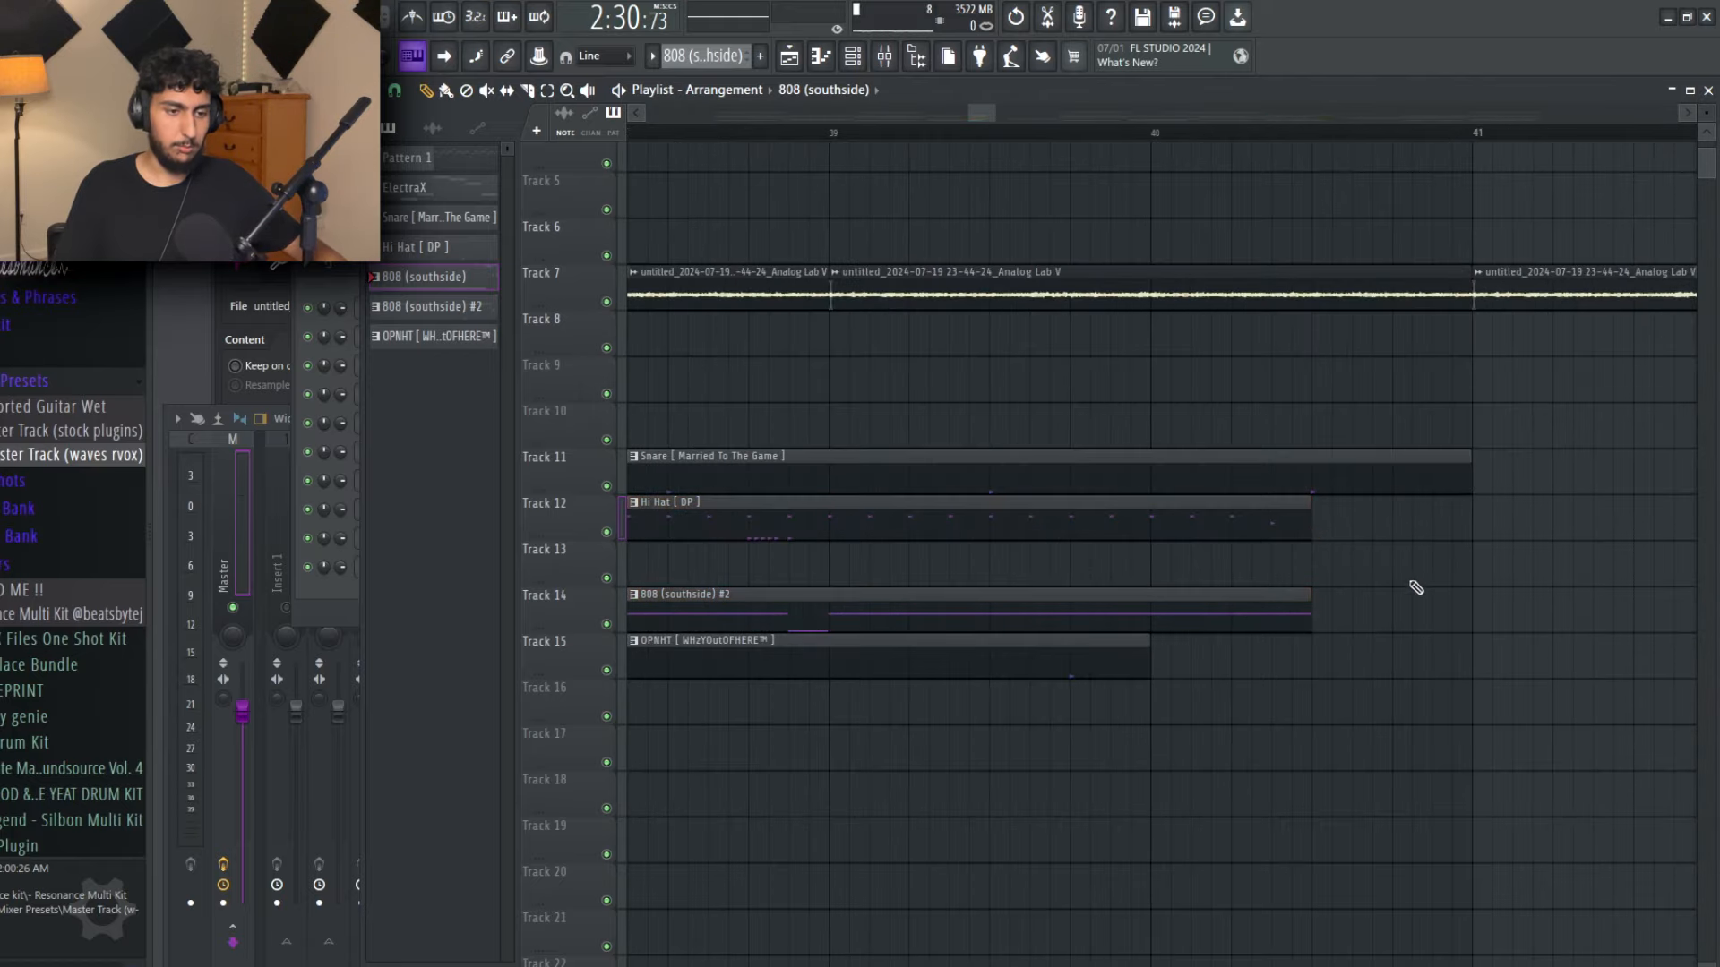
Step: Extend the 808 (southside) #2 clips at bars 33 and 73 slightly past the Hi Hat ends, and set the playhead near bar 77
{"action": "left_click_drag", "start_coordinate": [1309, 595], "coordinate": [1353, 594]}
{"action": "scroll", "coordinate": [1295, 448], "scroll_direction": "down", "scroll_amount": 5}
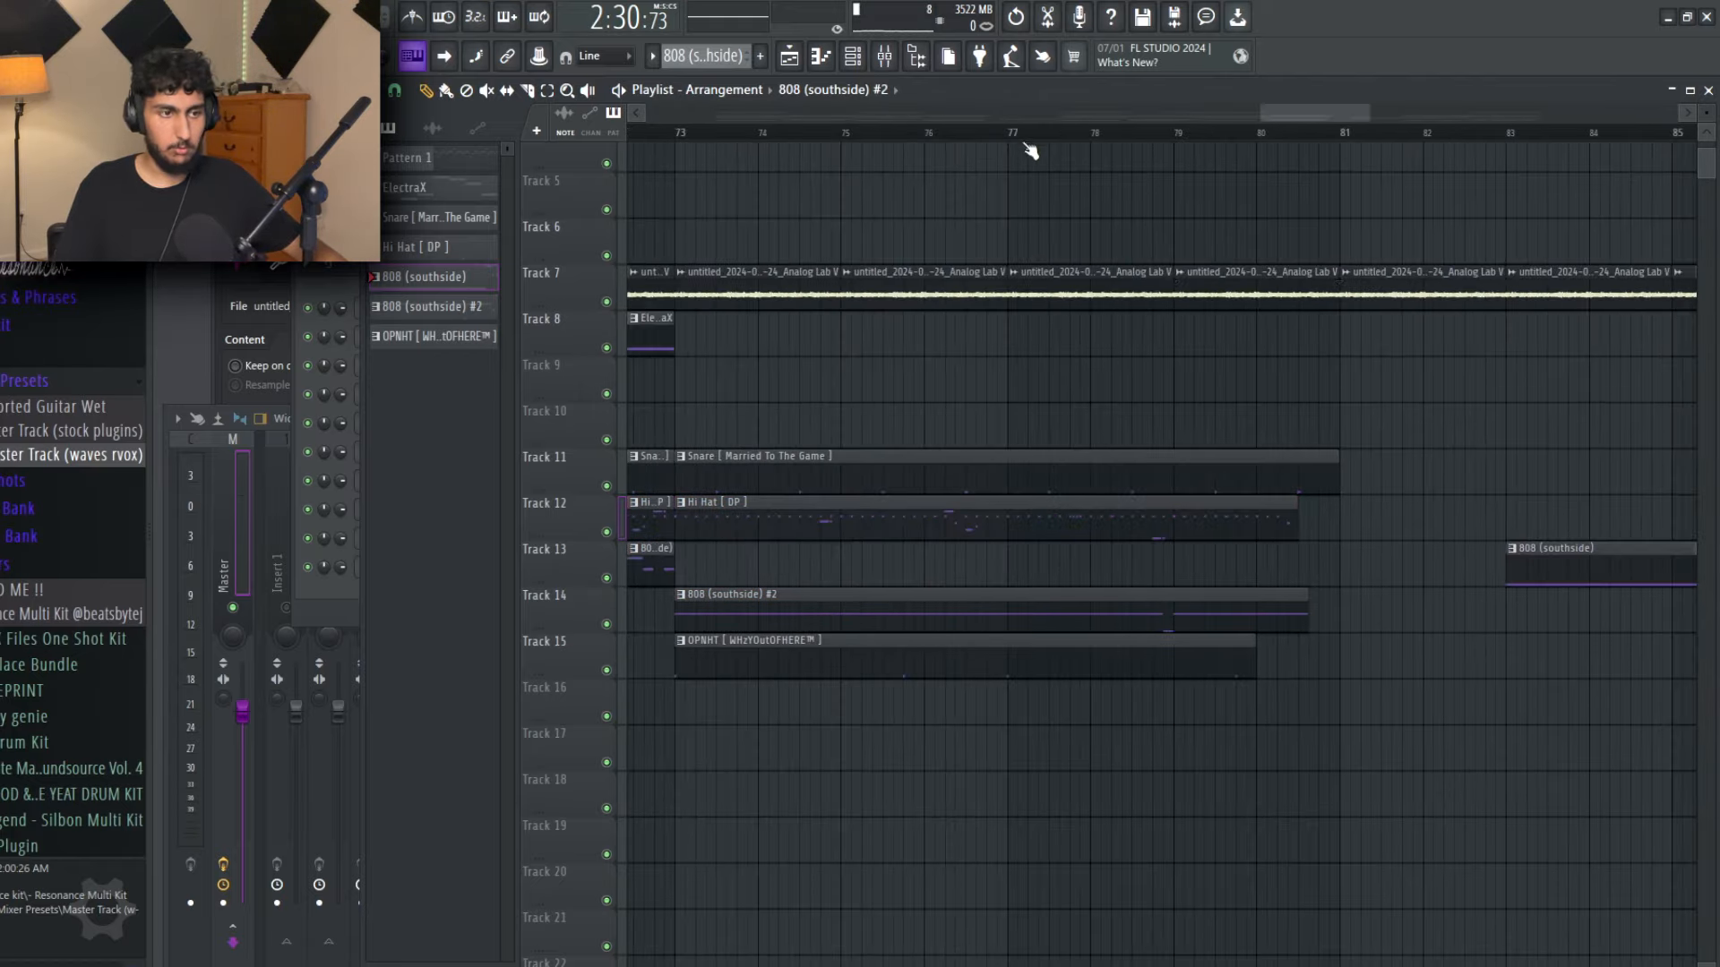
{"action": "left_click", "coordinate": [1051, 134]}
{"action": "scroll", "coordinate": [1332, 396], "scroll_direction": "down", "scroll_amount": 1}
{"action": "scroll", "coordinate": [1343, 421], "scroll_direction": "right", "scroll_amount": 3}
Step: Look over the arrangement, from the intro audio in bars 1 to 8 to the drum and 808 clips from bar 9
{"action": "left_click_drag", "start_coordinate": [1206, 585], "coordinate": [1056, 359]}
{"action": "left_click", "coordinate": [1348, 645], "text": "ctrl"}
{"action": "scroll", "coordinate": [1288, 646], "scroll_direction": "down", "scroll_amount": 2}
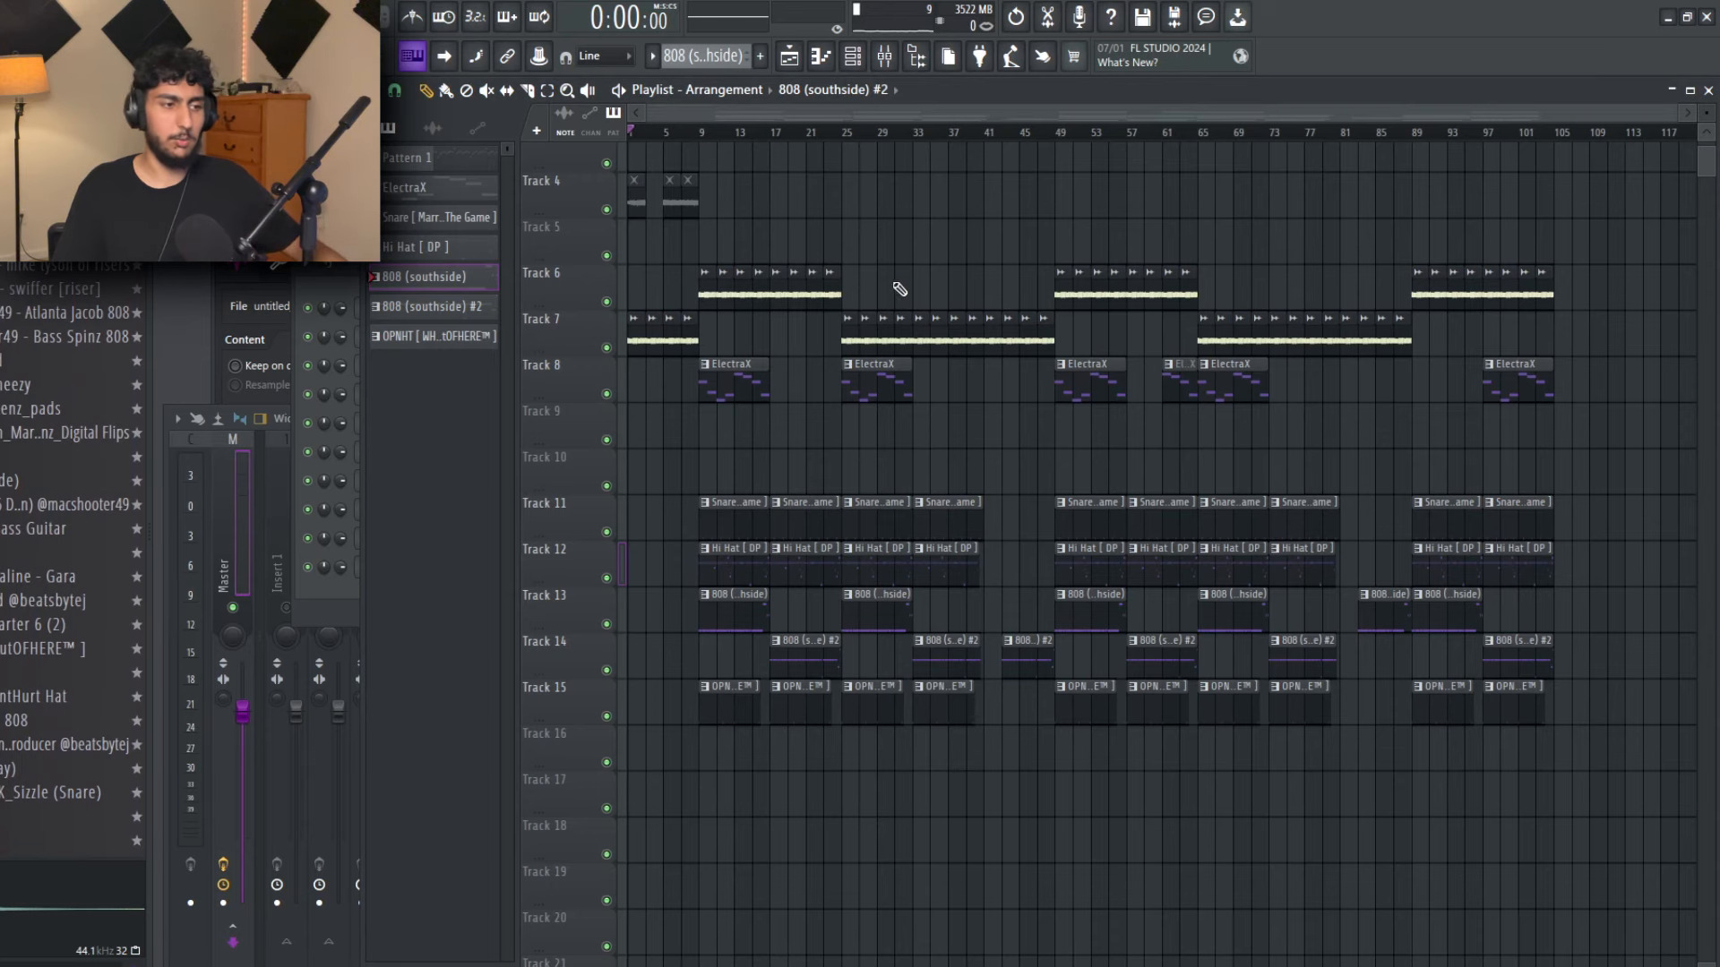
{"action": "left_click_drag", "start_coordinate": [891, 308], "coordinate": [672, 269]}
{"action": "scroll", "coordinate": [779, 430], "scroll_direction": "up", "scroll_amount": 3}
{"action": "left_click_drag", "start_coordinate": [923, 312], "coordinate": [631, 355]}
{"action": "scroll", "coordinate": [876, 457], "scroll_direction": "down", "scroll_amount": 2}
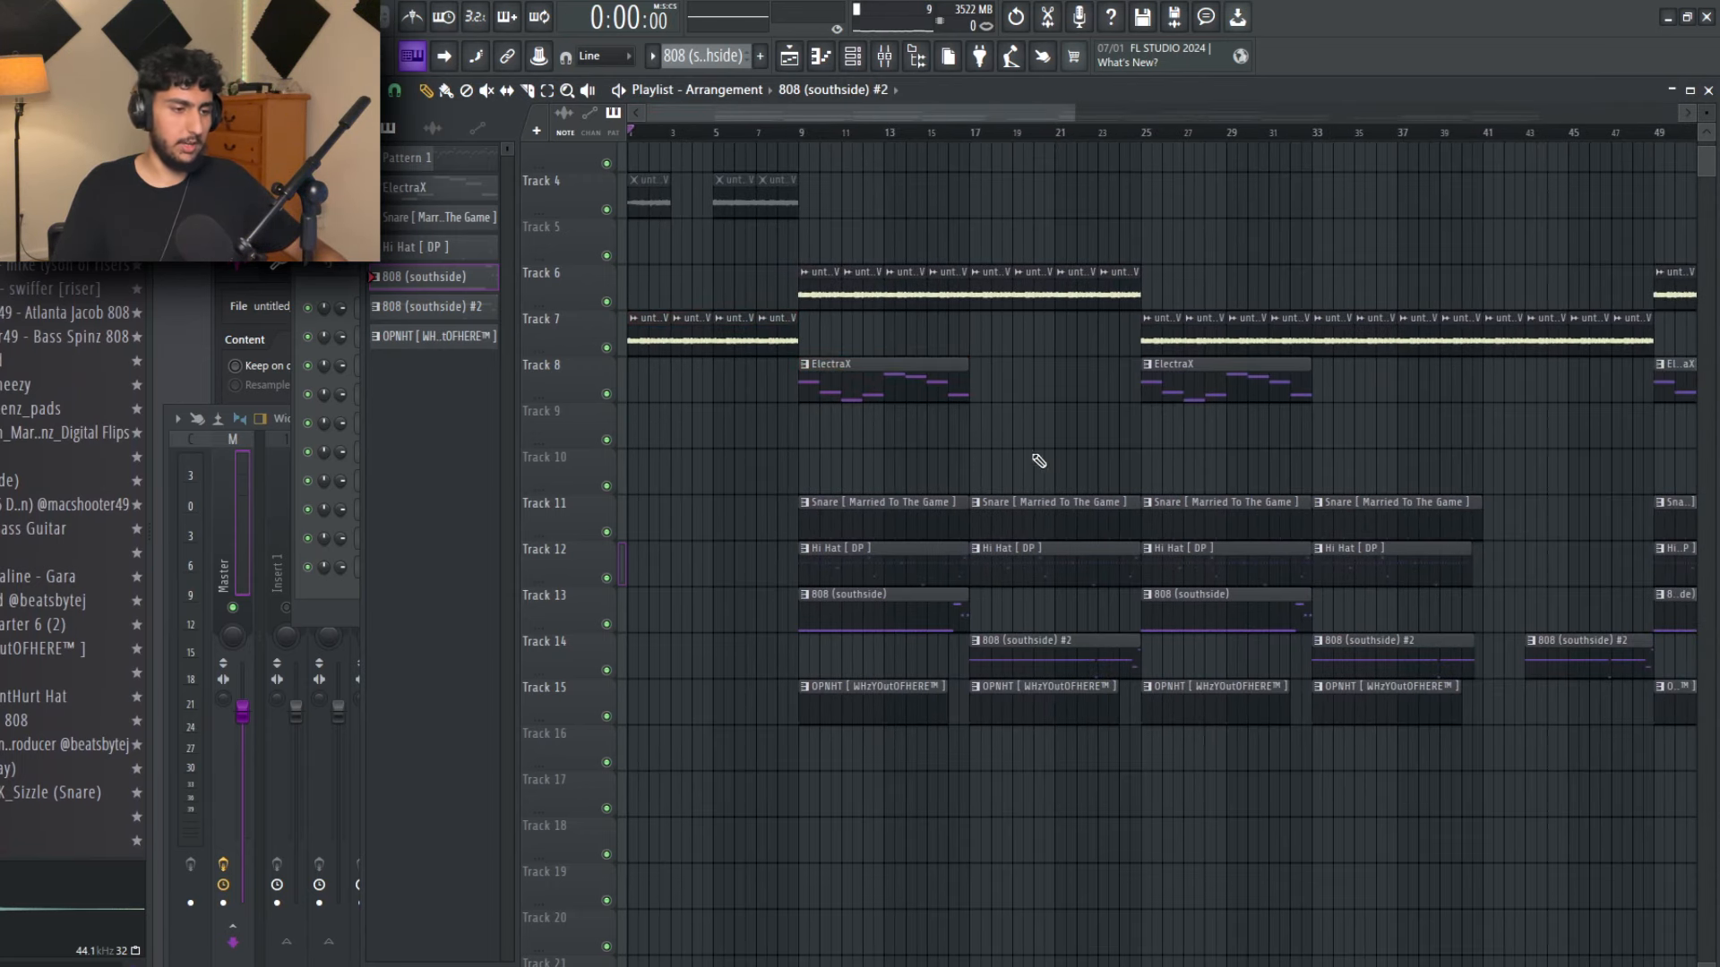
{"action": "left_click_drag", "start_coordinate": [906, 452], "coordinate": [1311, 774]}
{"action": "left_click", "coordinate": [1341, 803]}
{"action": "left_click_drag", "start_coordinate": [1042, 719], "coordinate": [910, 602]}
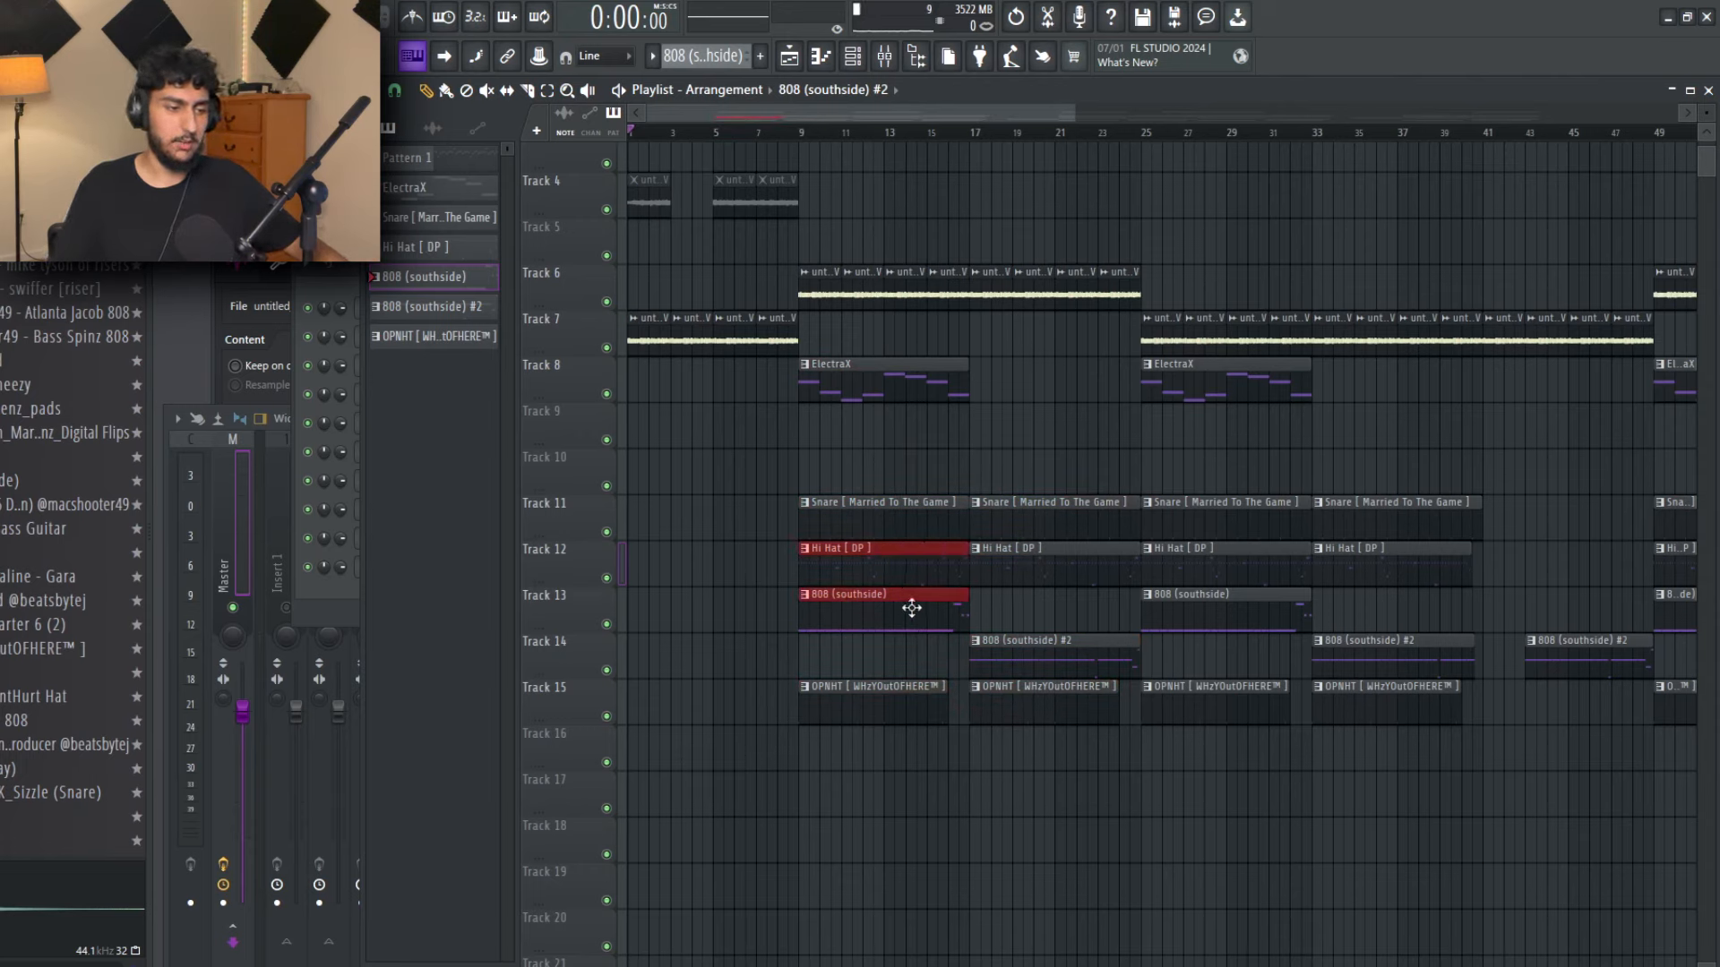
{"action": "left_click", "coordinate": [858, 672]}
{"action": "left_click_drag", "start_coordinate": [1102, 770], "coordinate": [875, 495]}
{"action": "left_click", "coordinate": [1081, 753]}
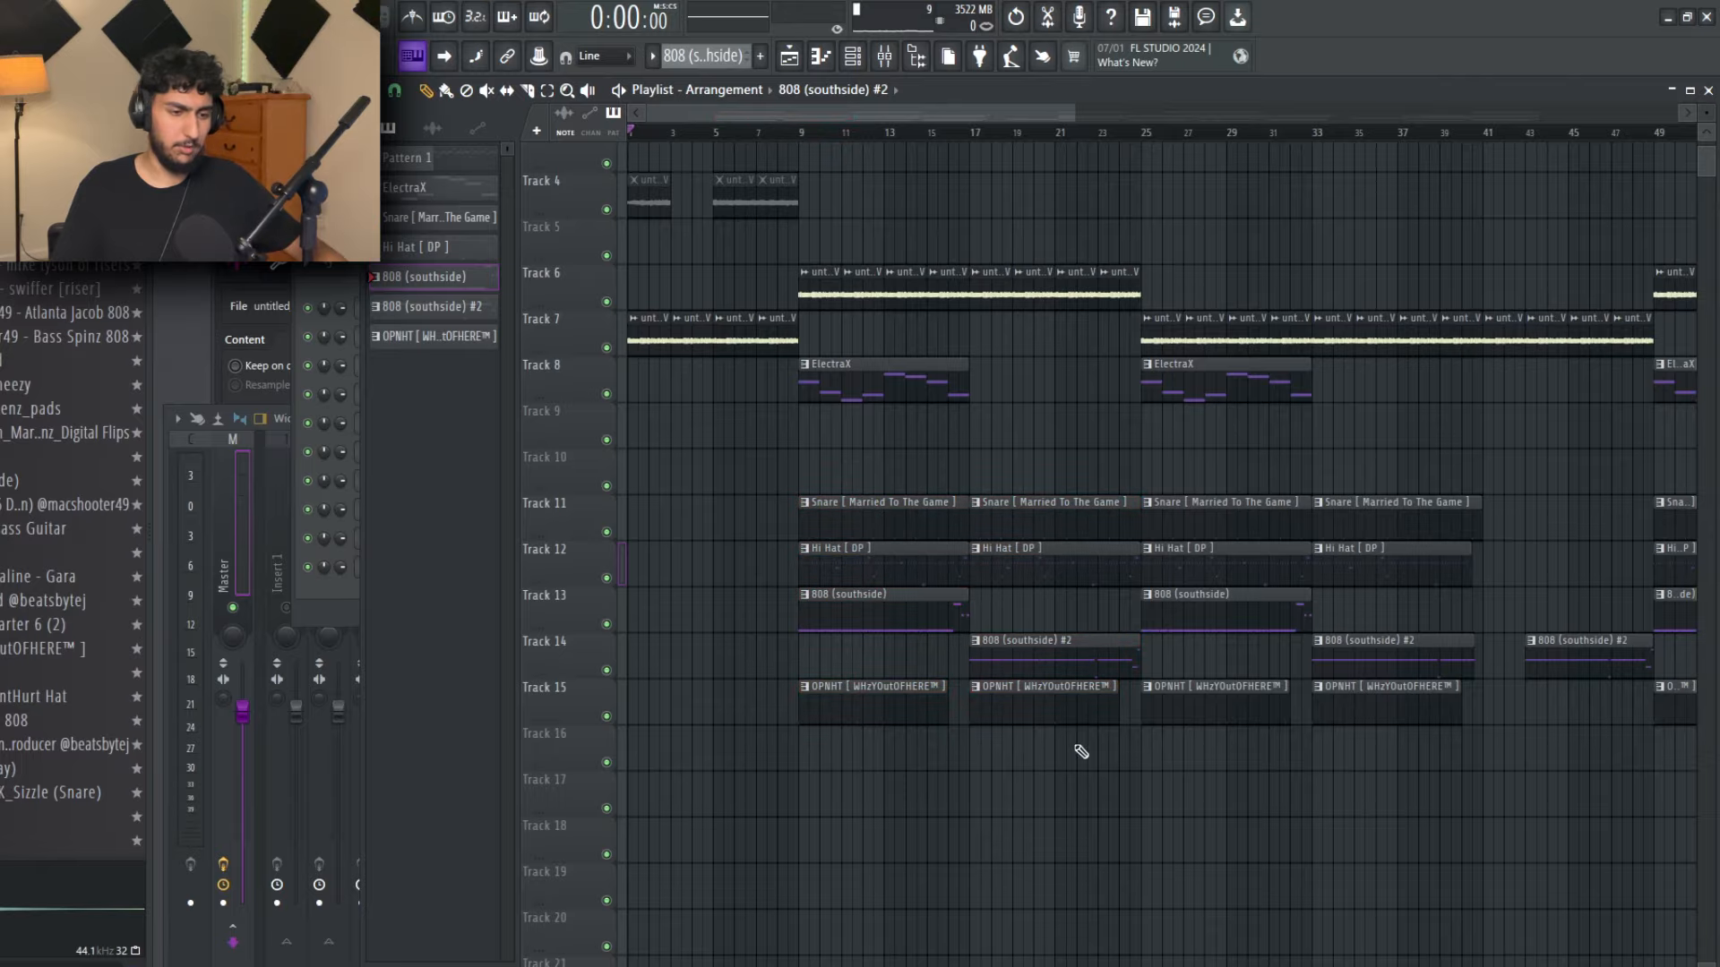
Step: Place the ! Roll up Tej V2 sample on Track 10 from about bar 7, leading into bar 9, and set the playhead at bar 7
{"action": "left_click_drag", "start_coordinate": [1083, 725], "coordinate": [1130, 772]}
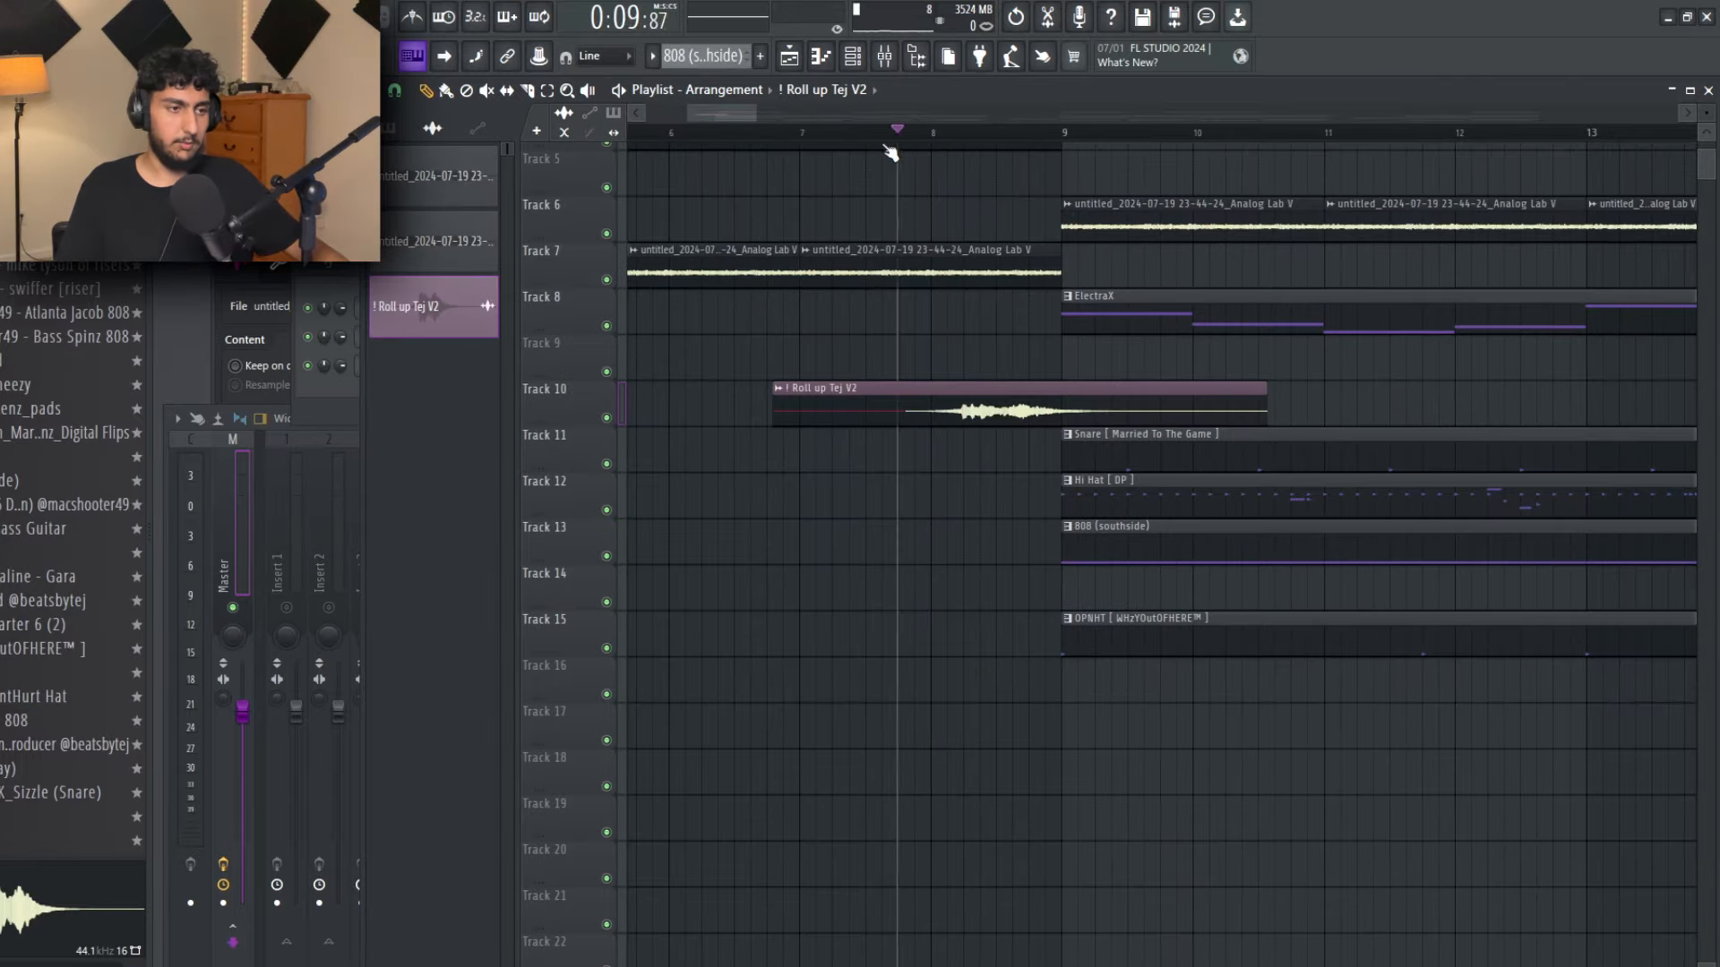
{"action": "left_click_drag", "start_coordinate": [891, 134], "coordinate": [798, 146]}
{"action": "scroll", "coordinate": [1079, 297], "scroll_direction": "down", "scroll_amount": 6}
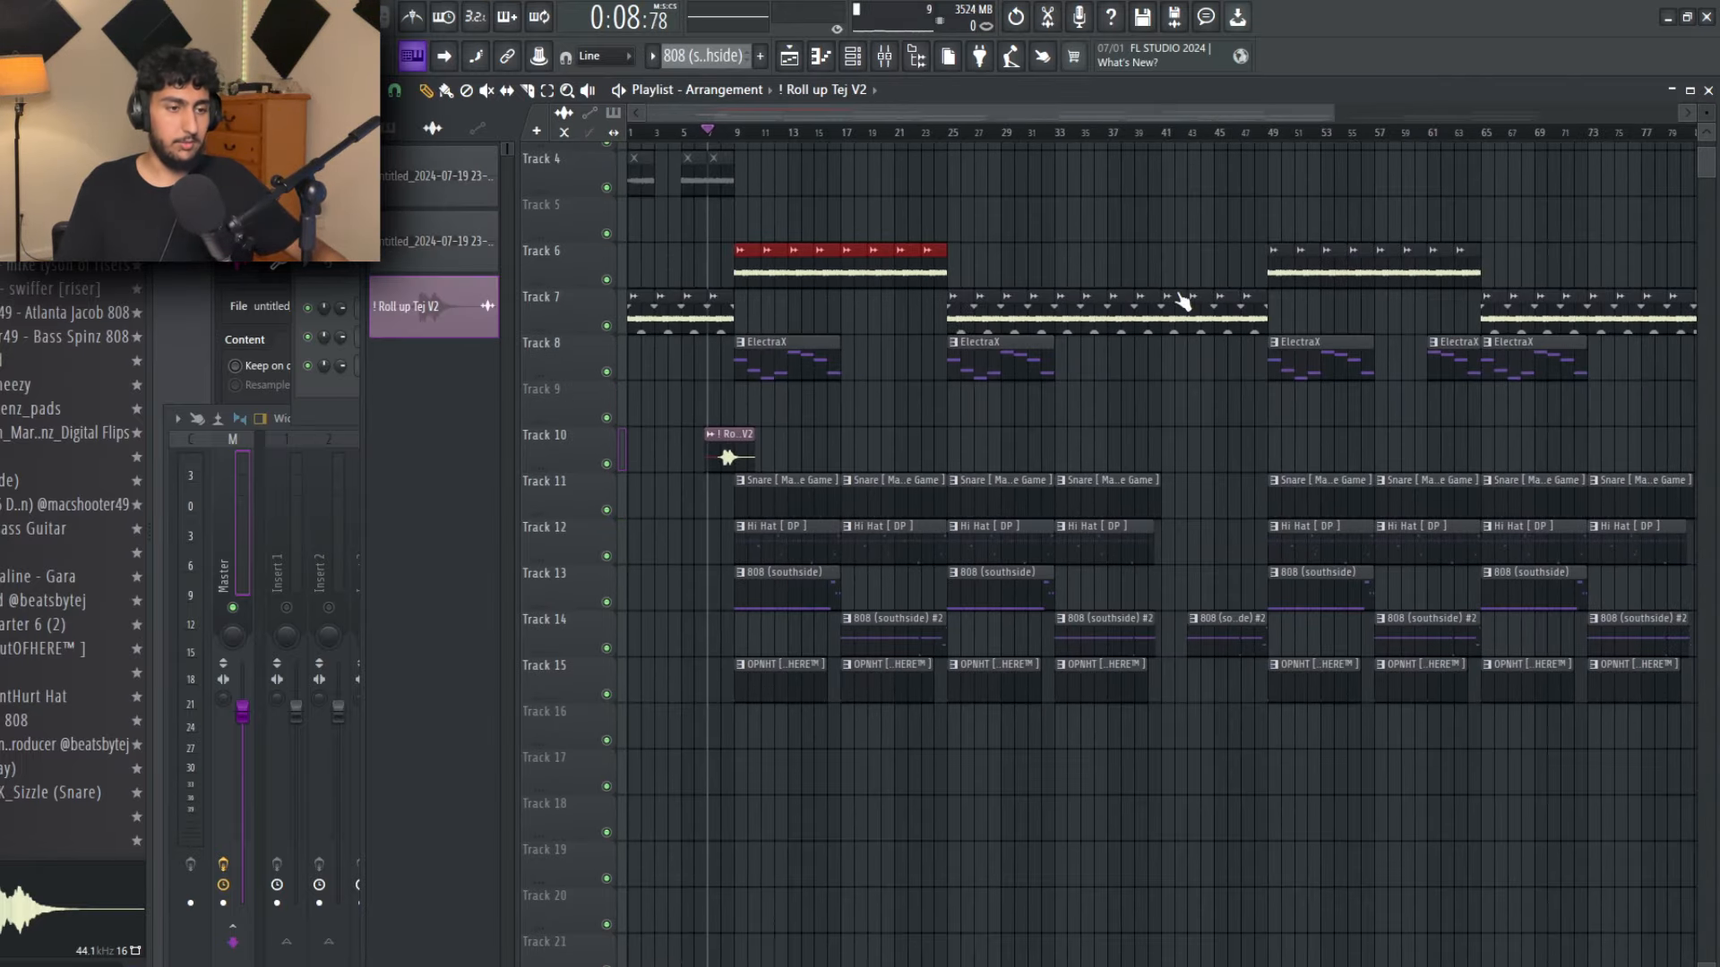
{"action": "scroll", "coordinate": [1014, 236], "scroll_direction": "down", "scroll_amount": 2}
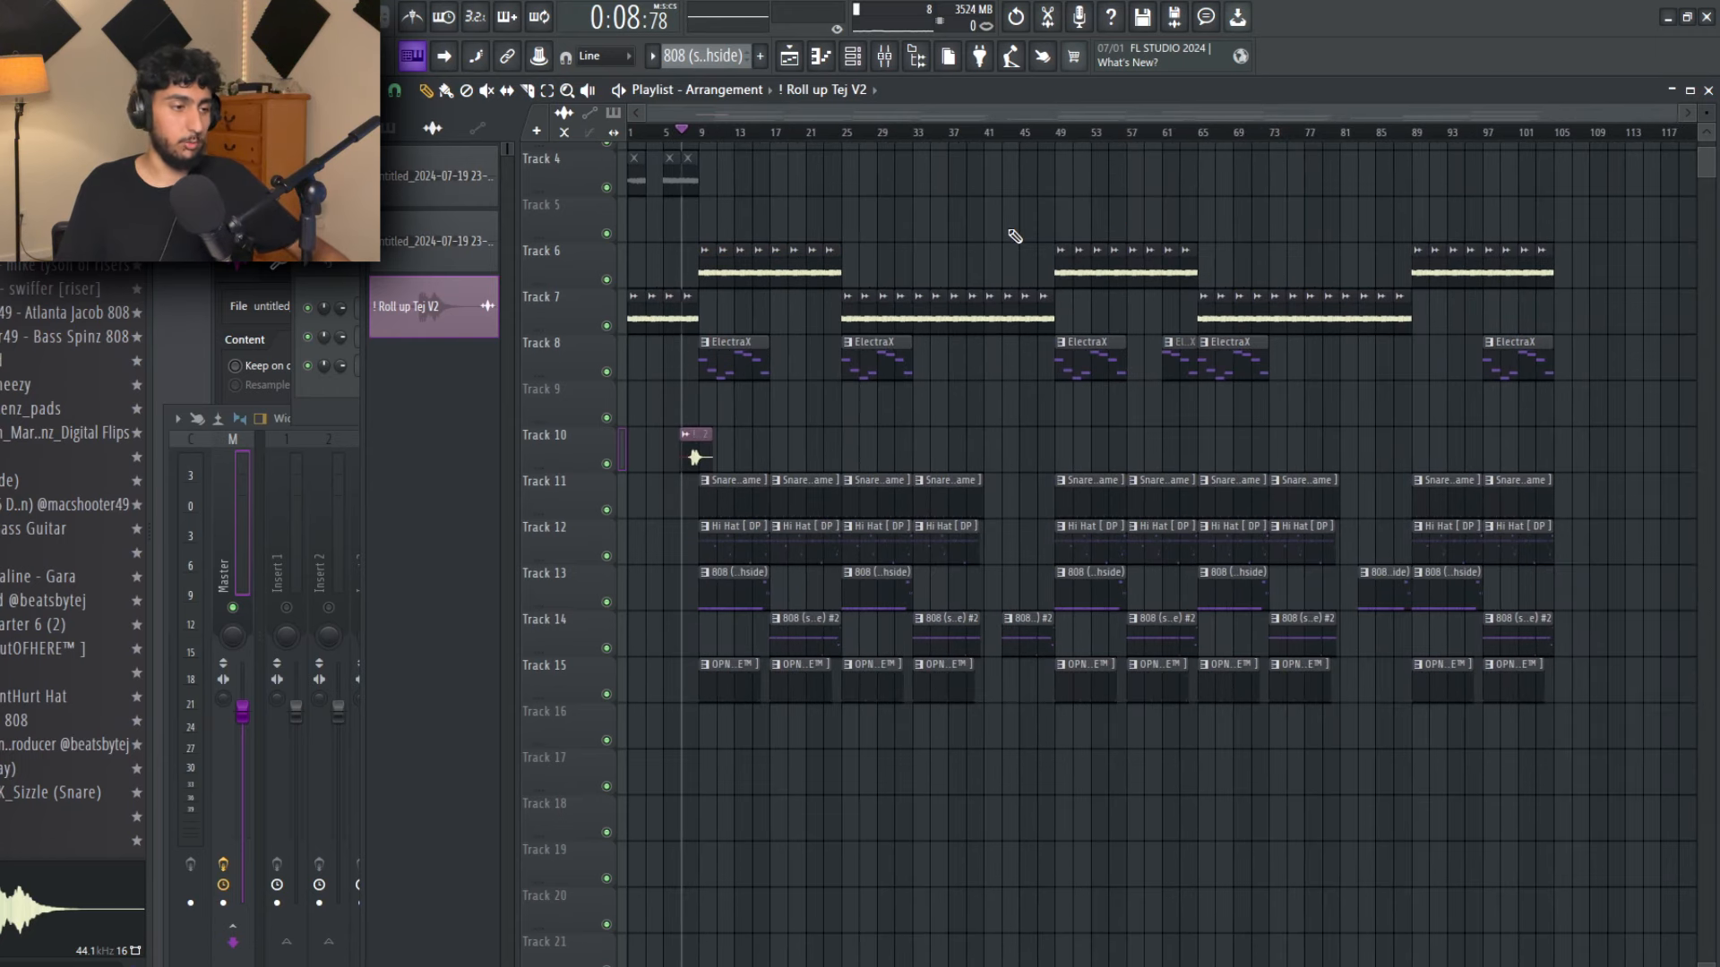